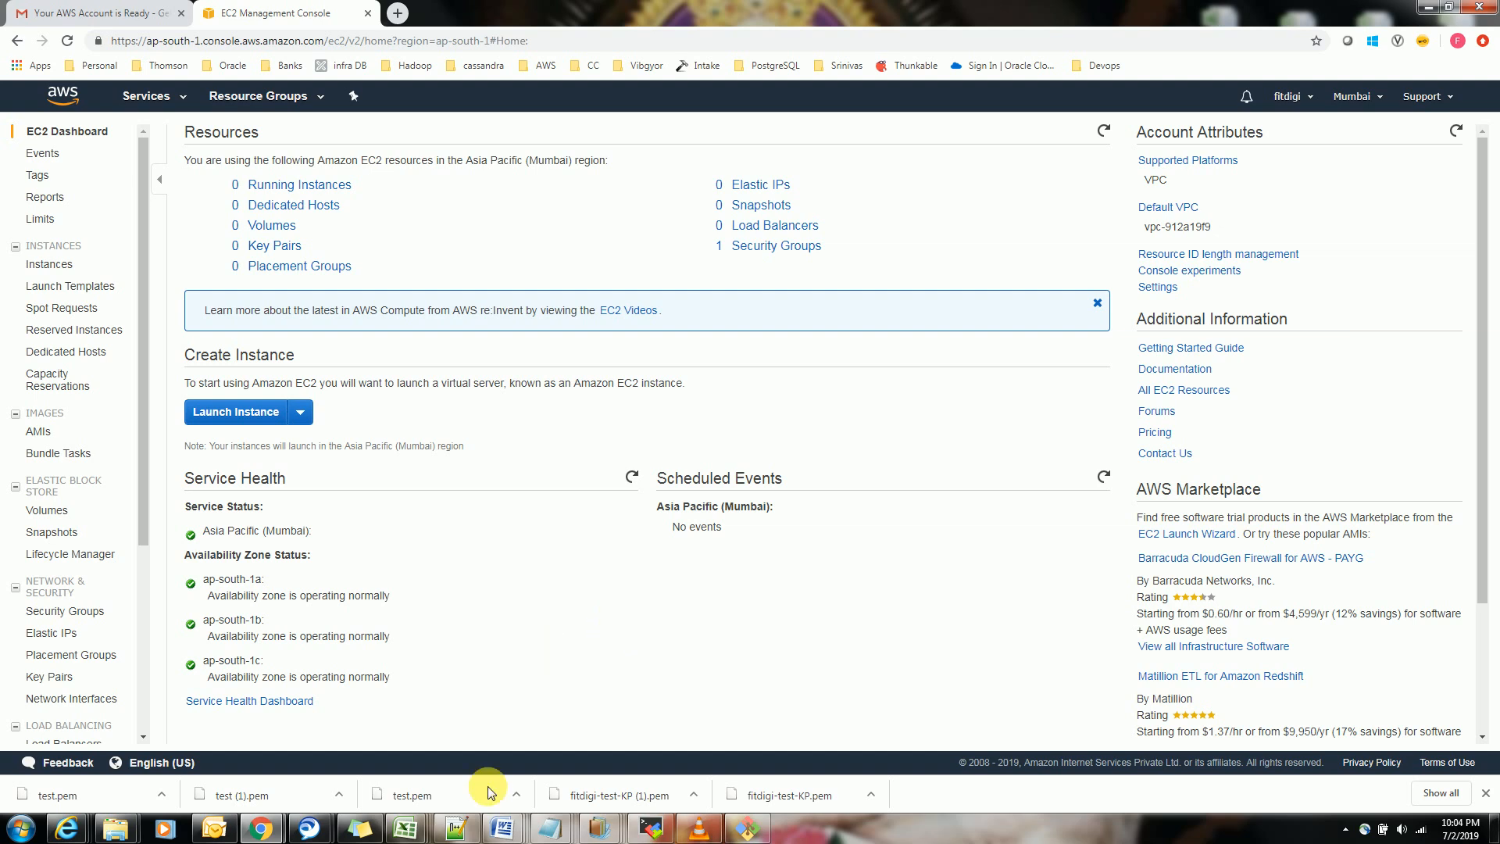
Switch to Notepad++ and add "OS -" and "arch-" entries, separated by blank lines, to the empty note
click(474, 834)
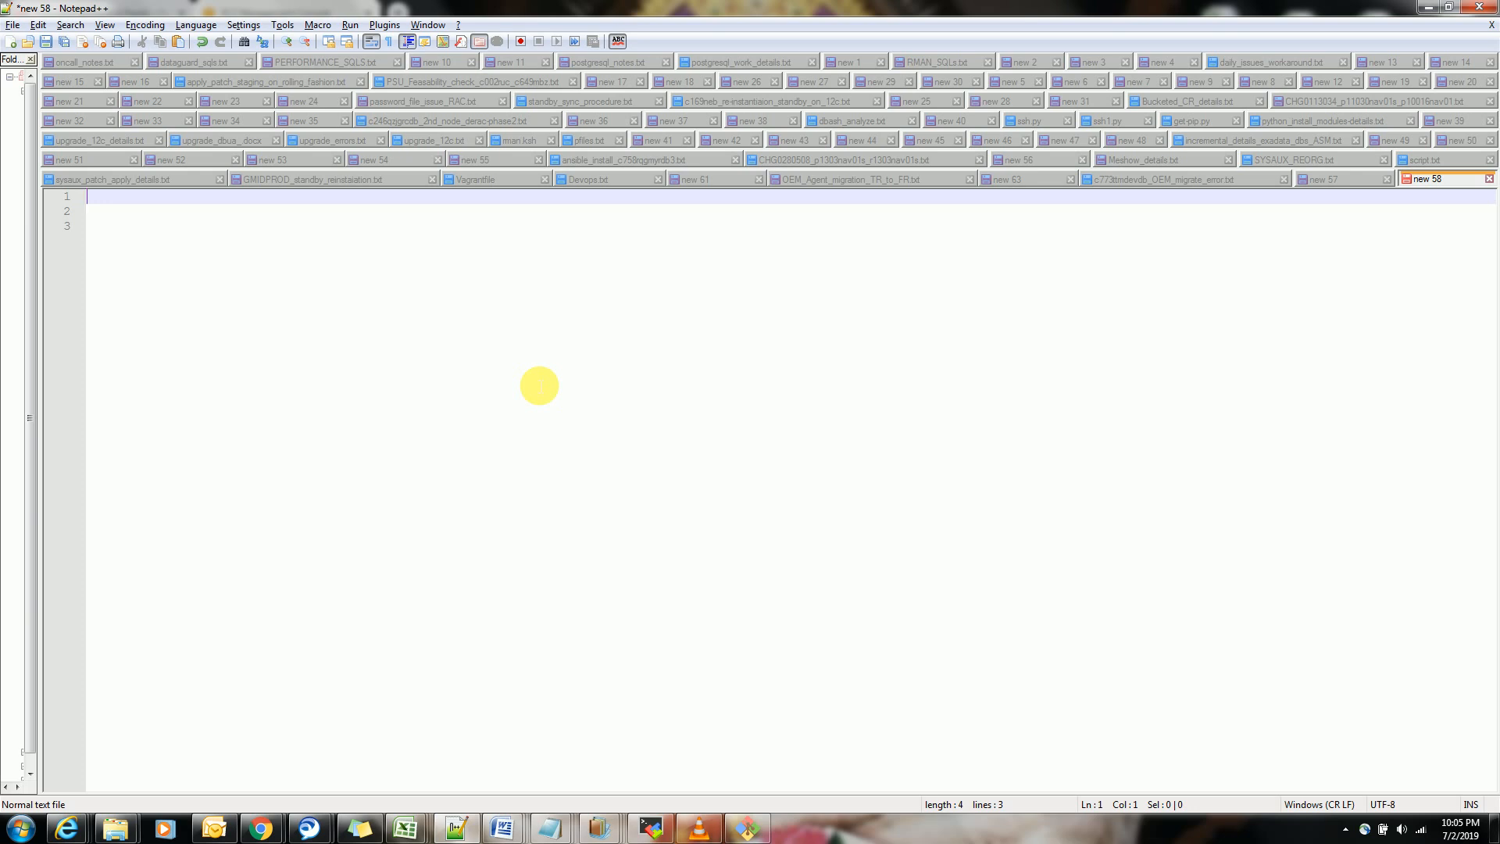
text(OS)
key(Return)
key(Return)
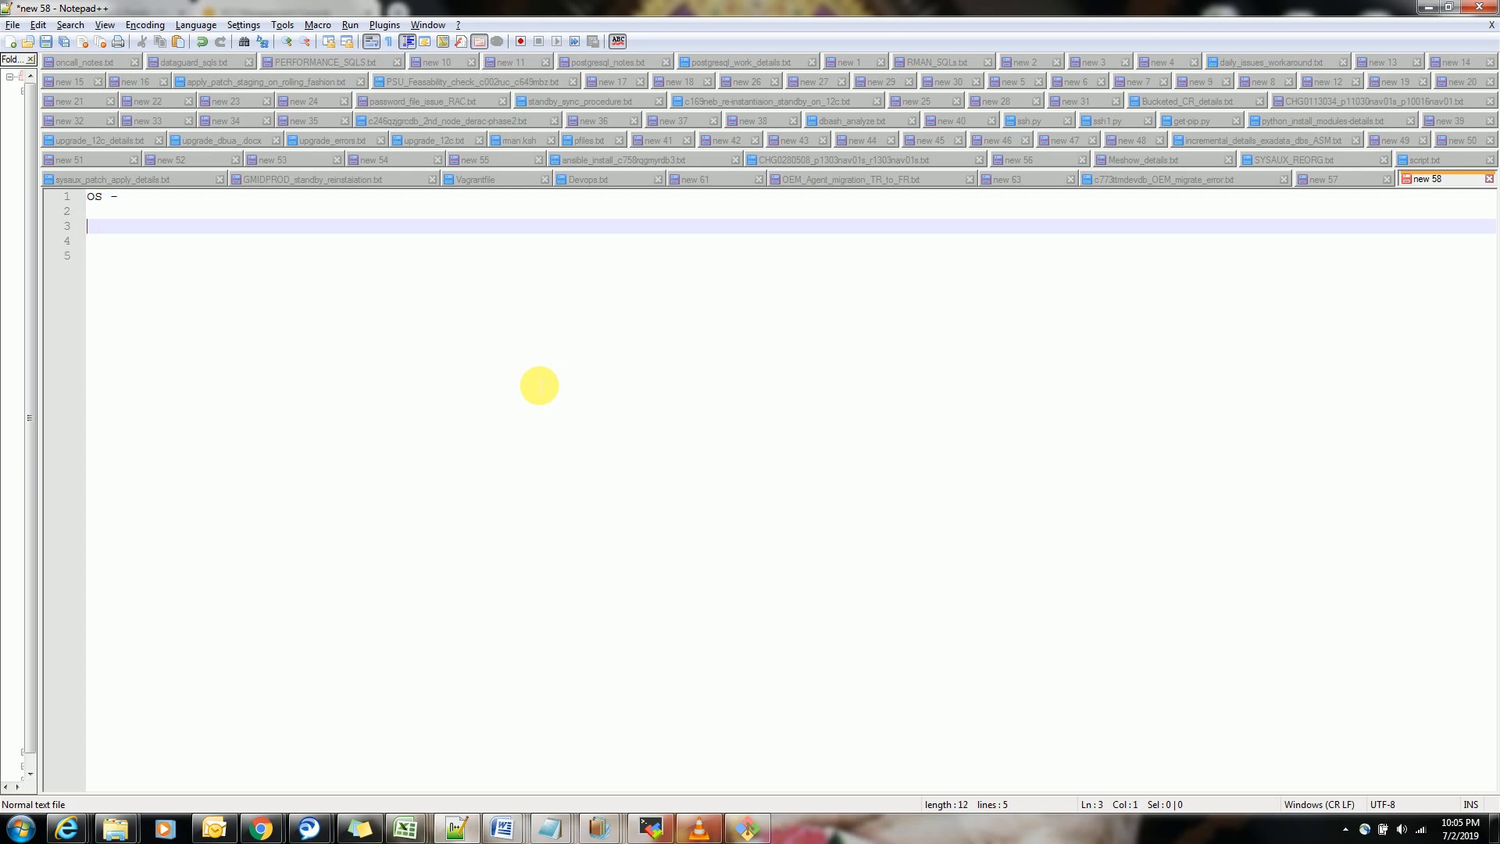
text(arch-)
key(Return)
key(Return)
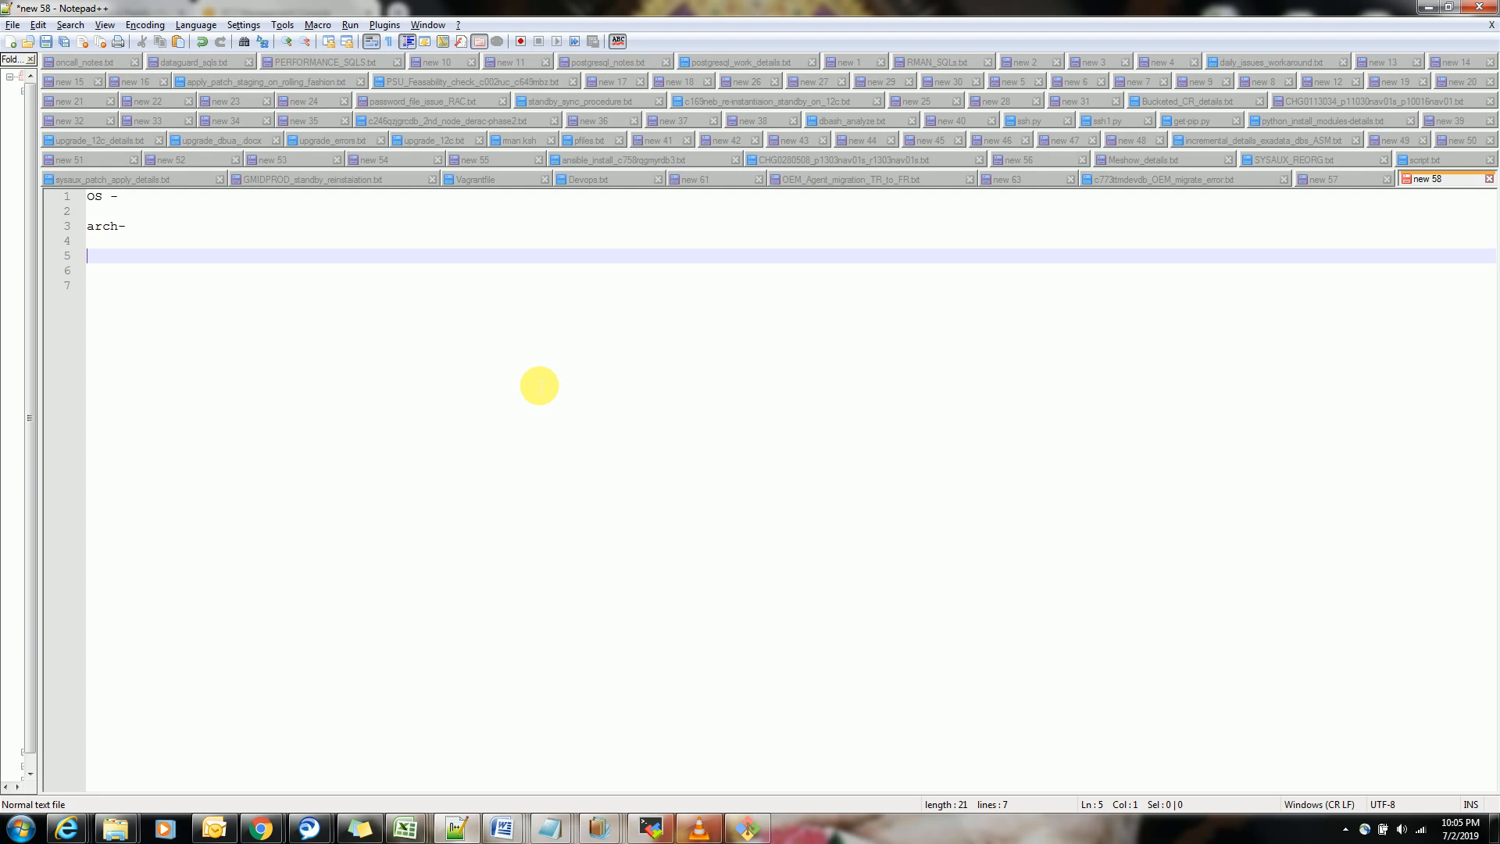
Add the entry "Ram - default" below the arch line, followed by a blank line
text(r)
text(Ram)
text( - )
text(defaul)
text(t)
key(Return)
key(Return)
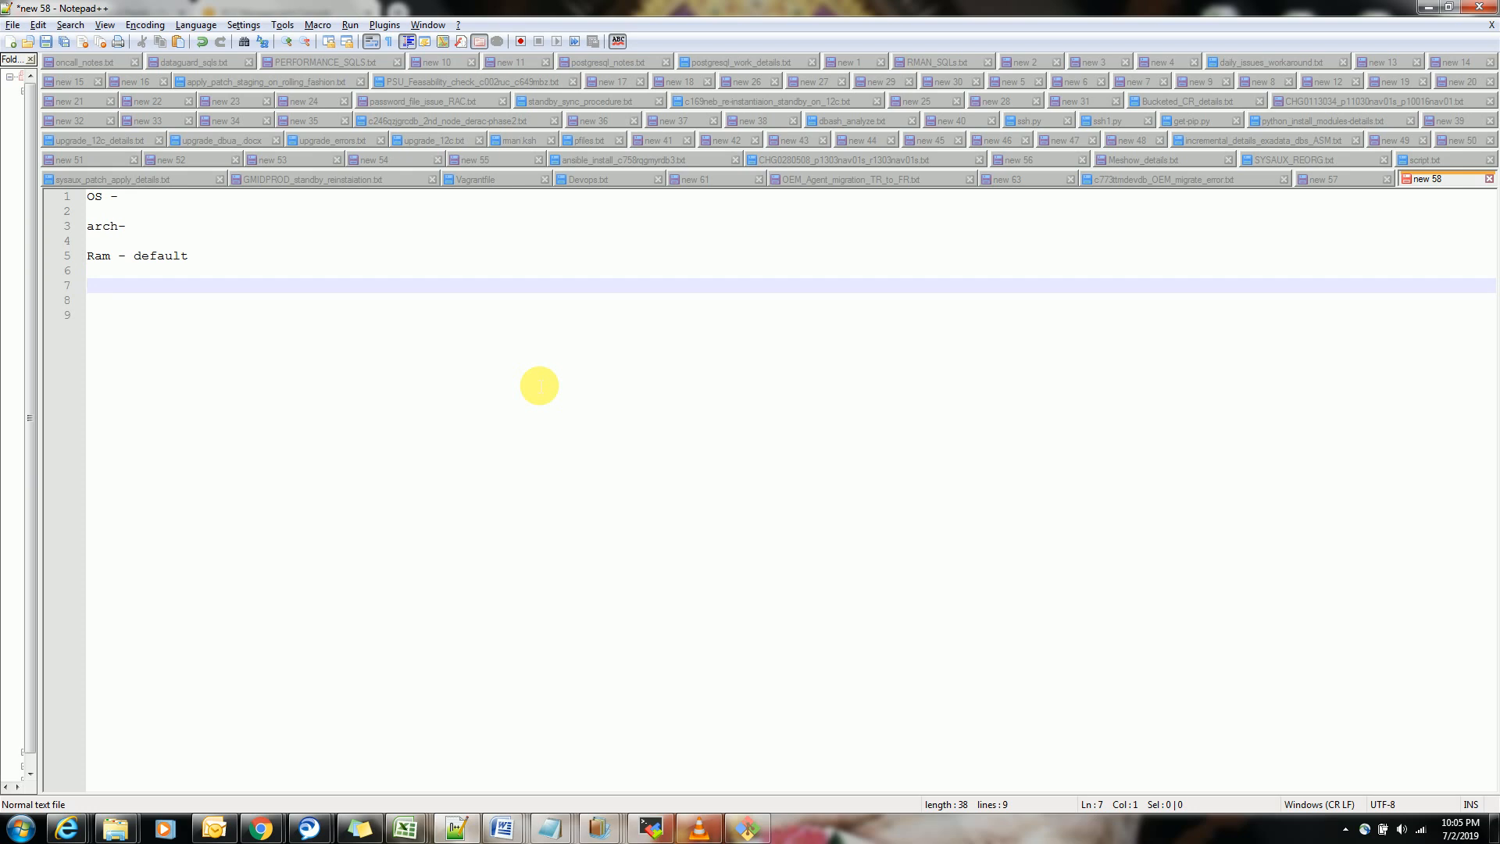
Add a "CPU" entry below the Ram line, followed by a blank line
text(CPU)
key(BackSpace)
key(BackSpace)
text(Ps)
key(BackSpace)
text(U)
key(Return)
key(Return)
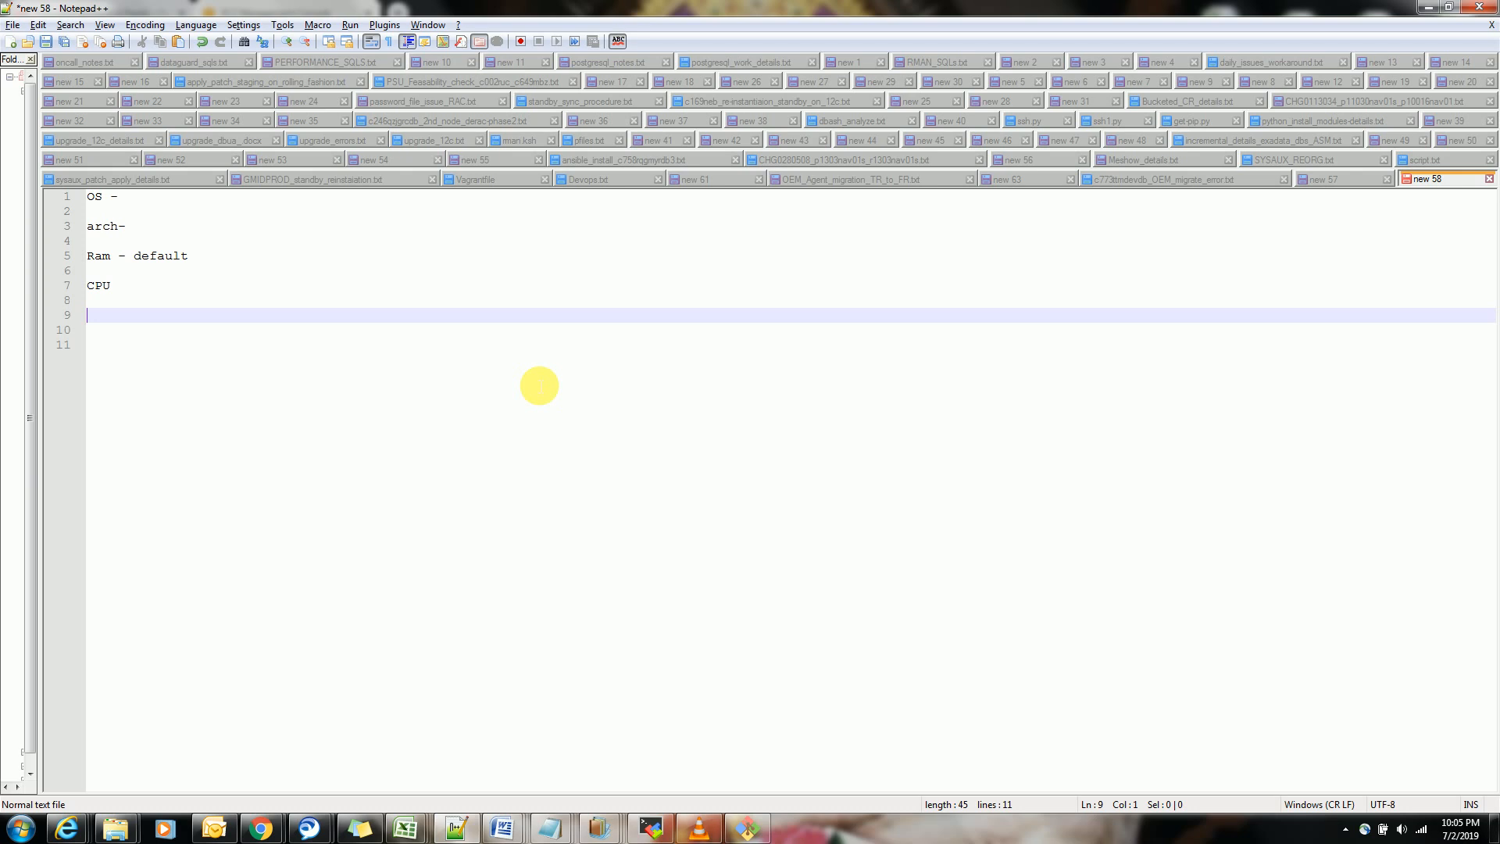
Add a "storage" entry below the CPU line, followed by a blank line
text(storage)
key(Return)
key(Return)
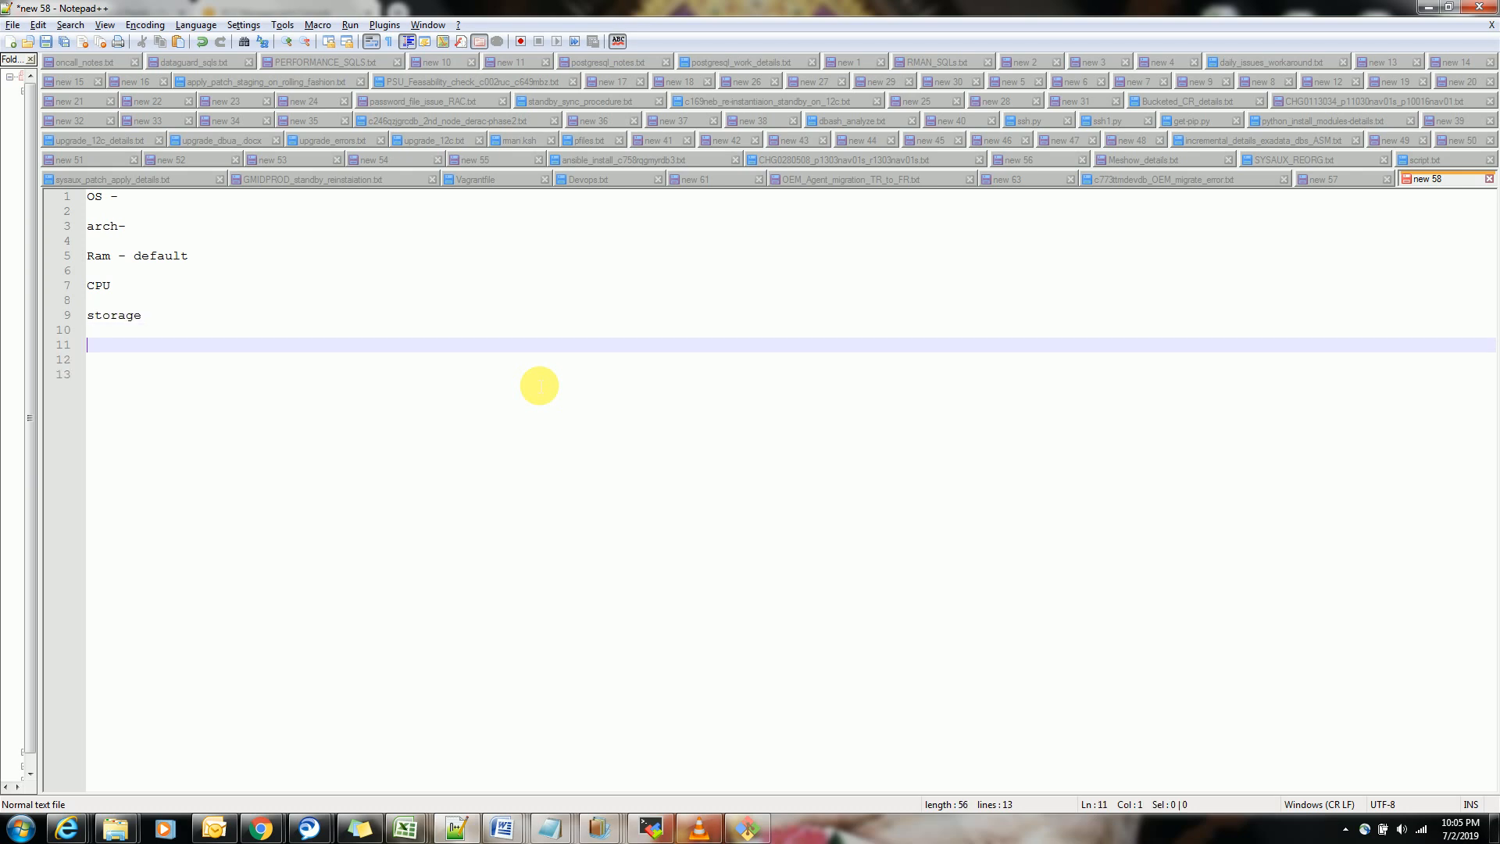
Add "Env" and "project" entries below storage, separated by blank lines
text(Env)
key(Return)
key(Return)
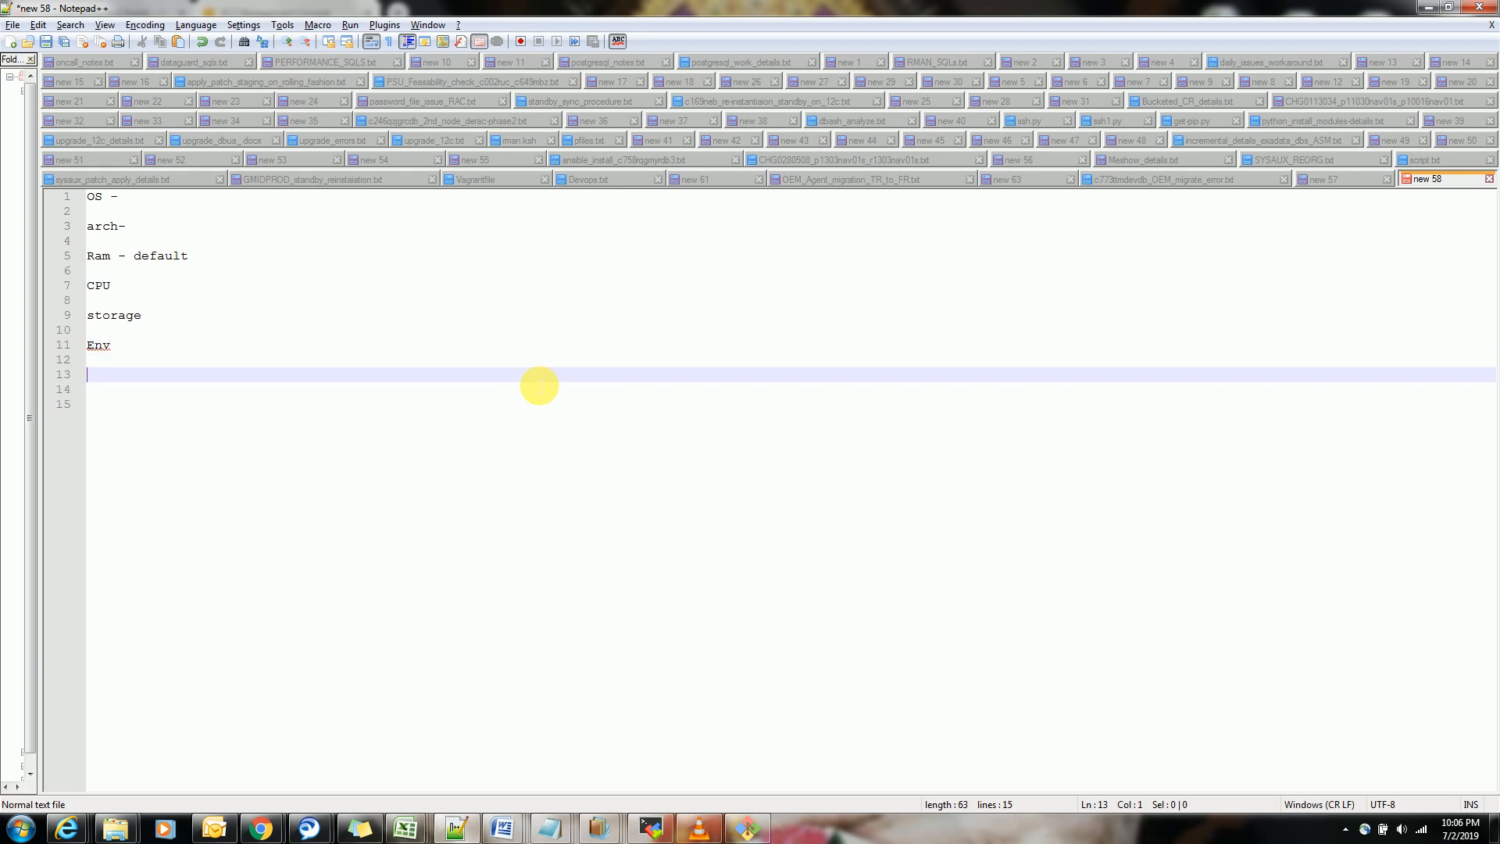
text(projecdt)
key(Return)
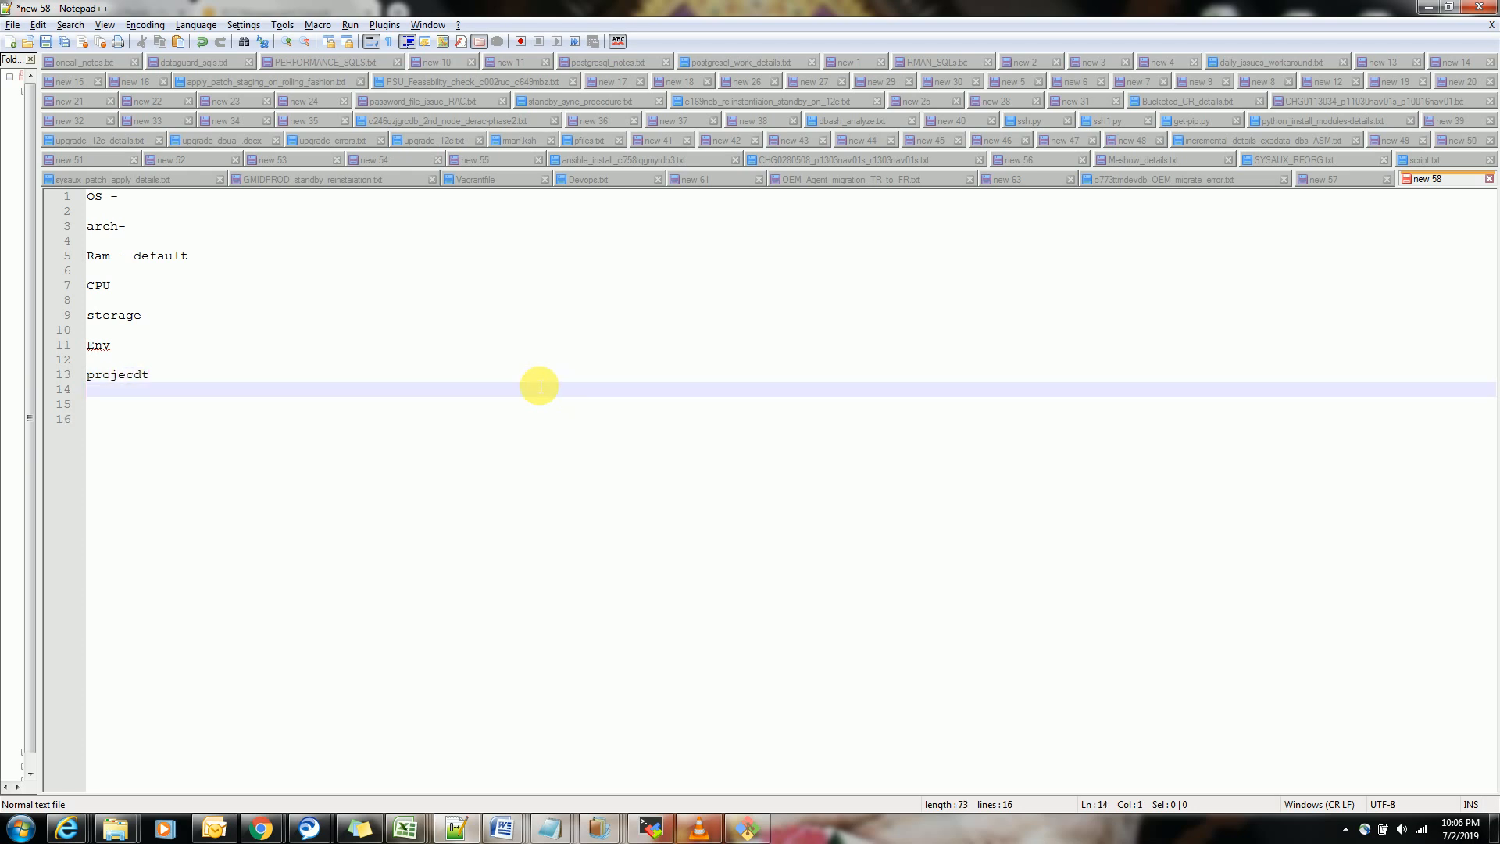
key(BackSpace)
key(BackSpace)
key(BackSpace)
text(t)
key(Return)
Add "owner" and "login user -" entries at the end of the requirements list
key(Return)
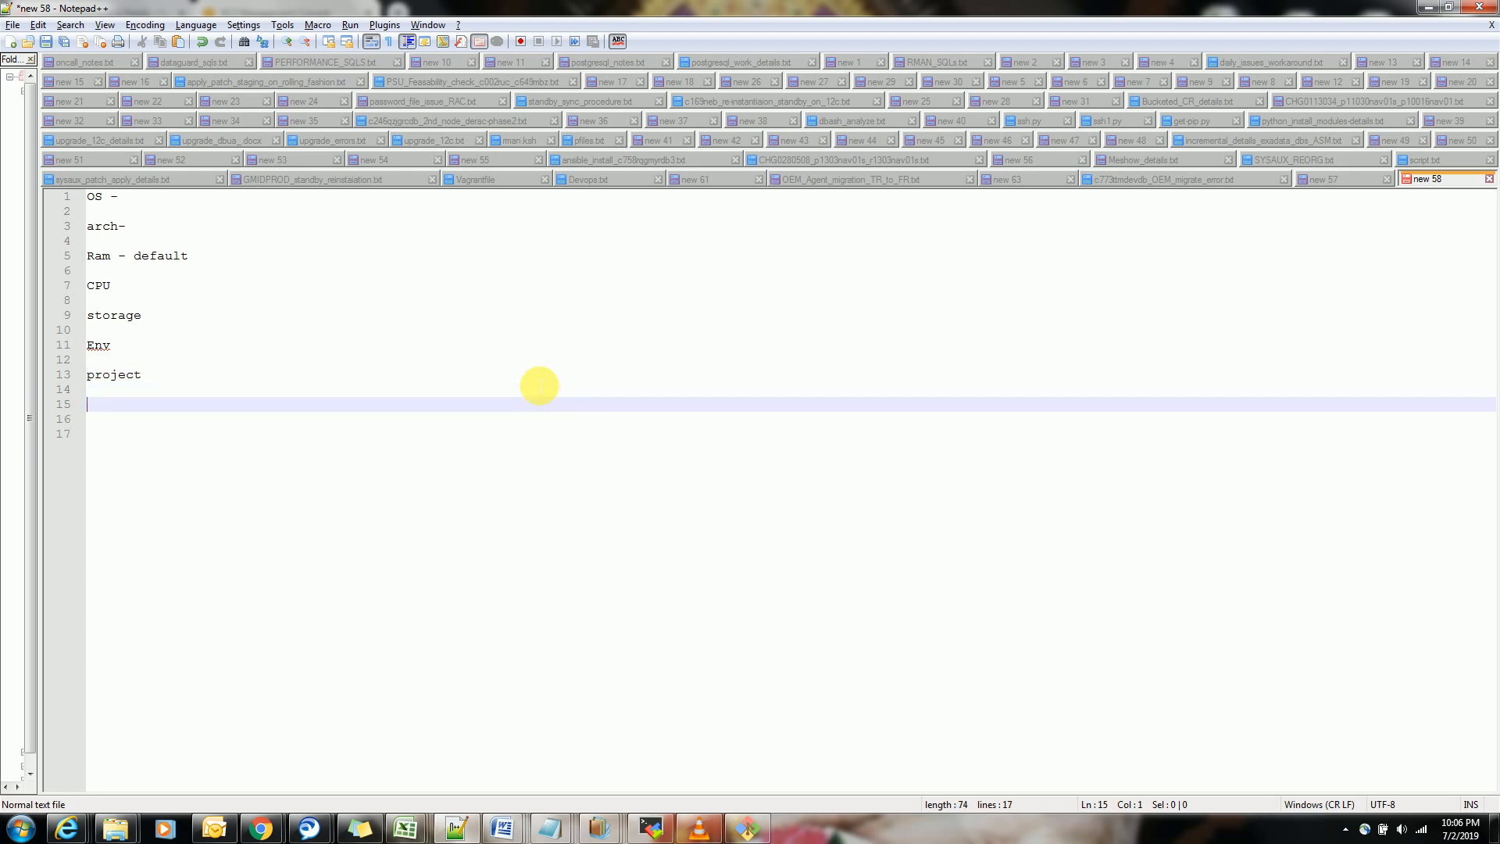
text(owner)
key(Return)
key(Return)
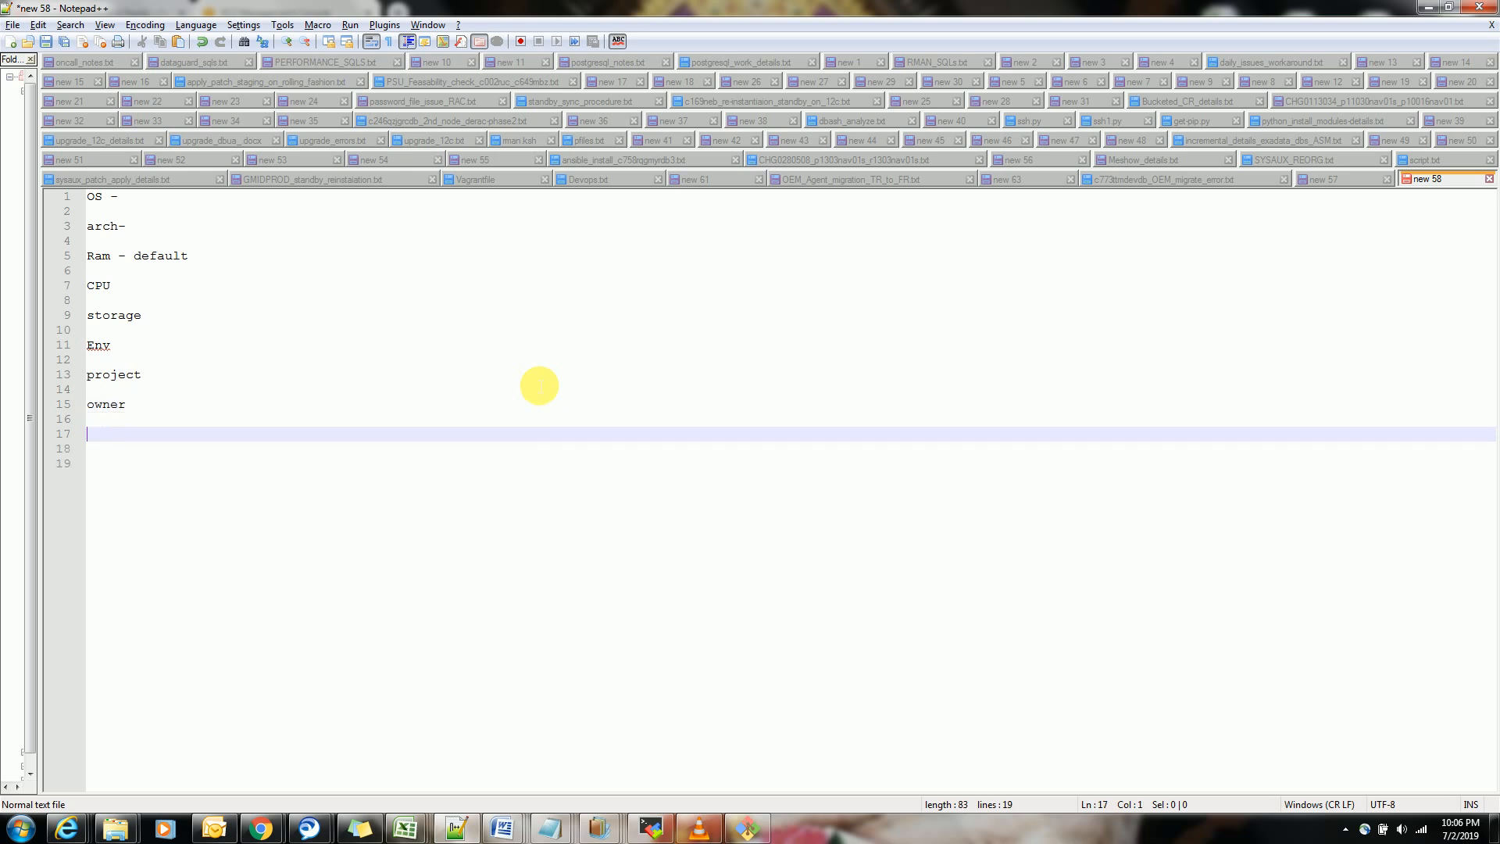
text(login user -)
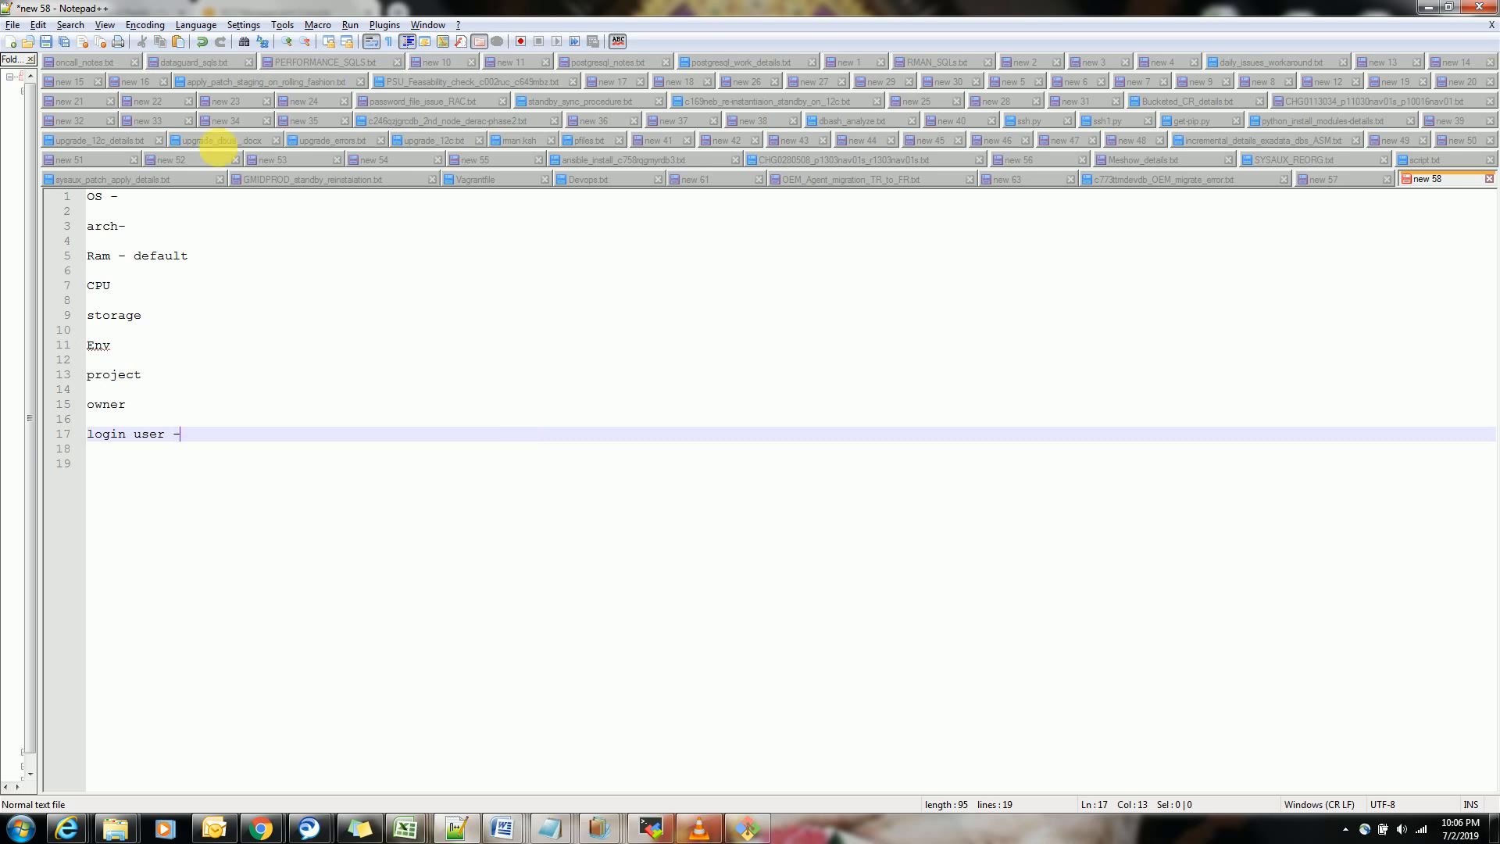
Fill in centos as the OS and 64bit as the architecture
click(172, 196)
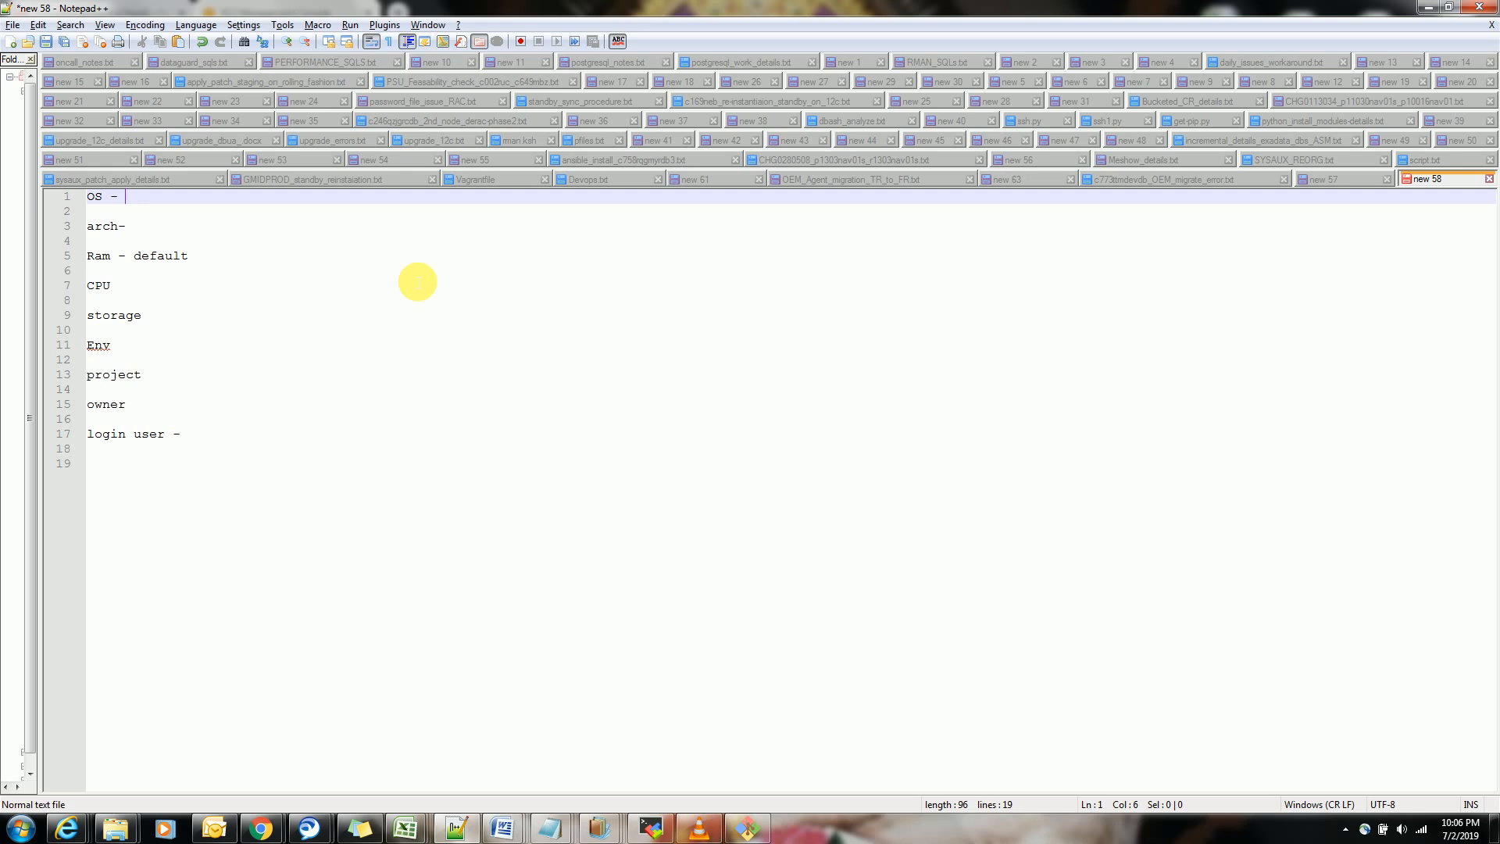
text(centos)
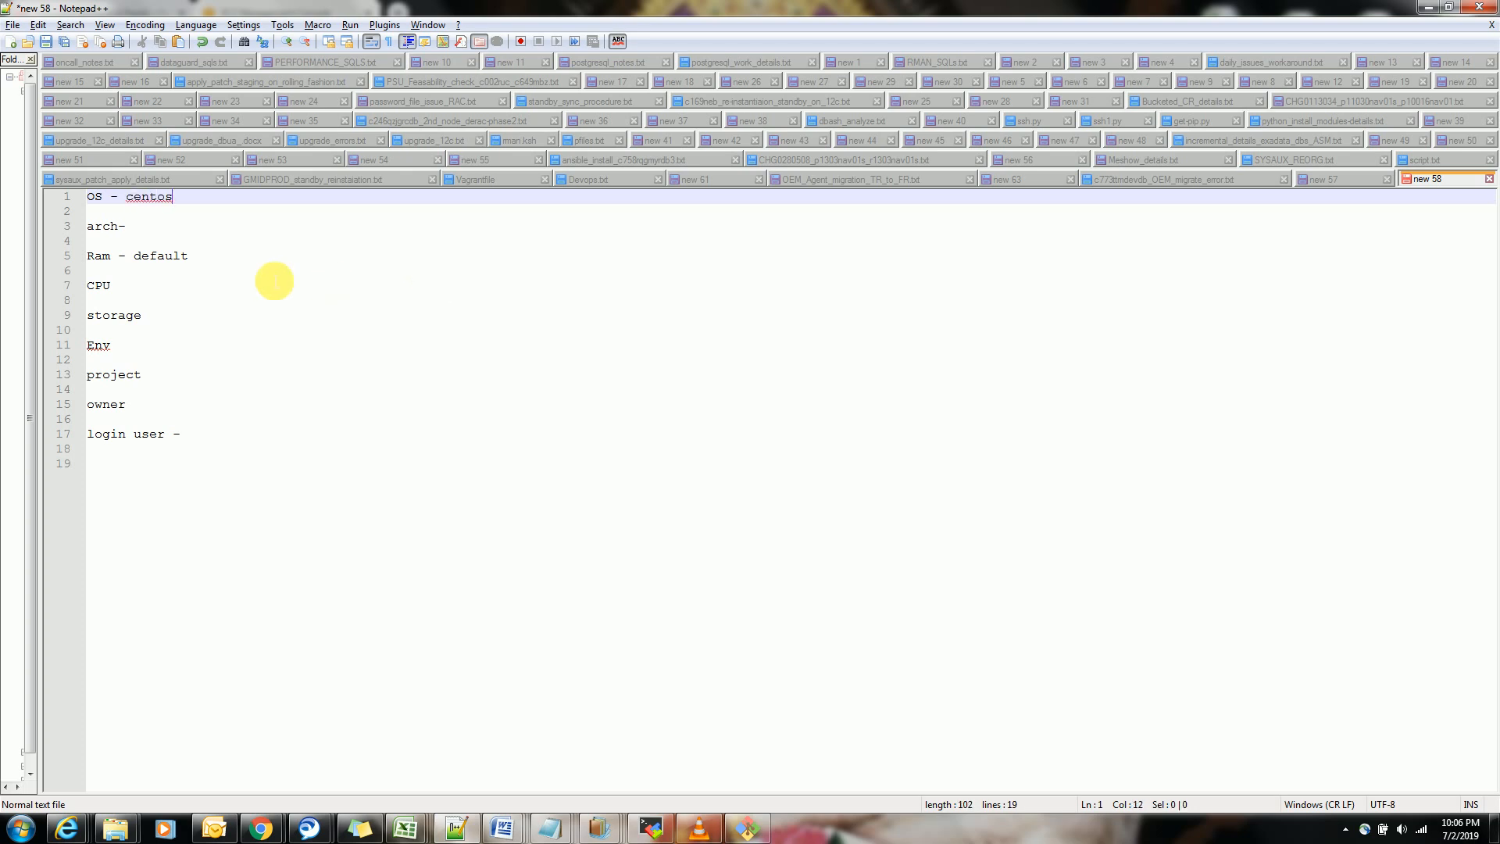
click(184, 232)
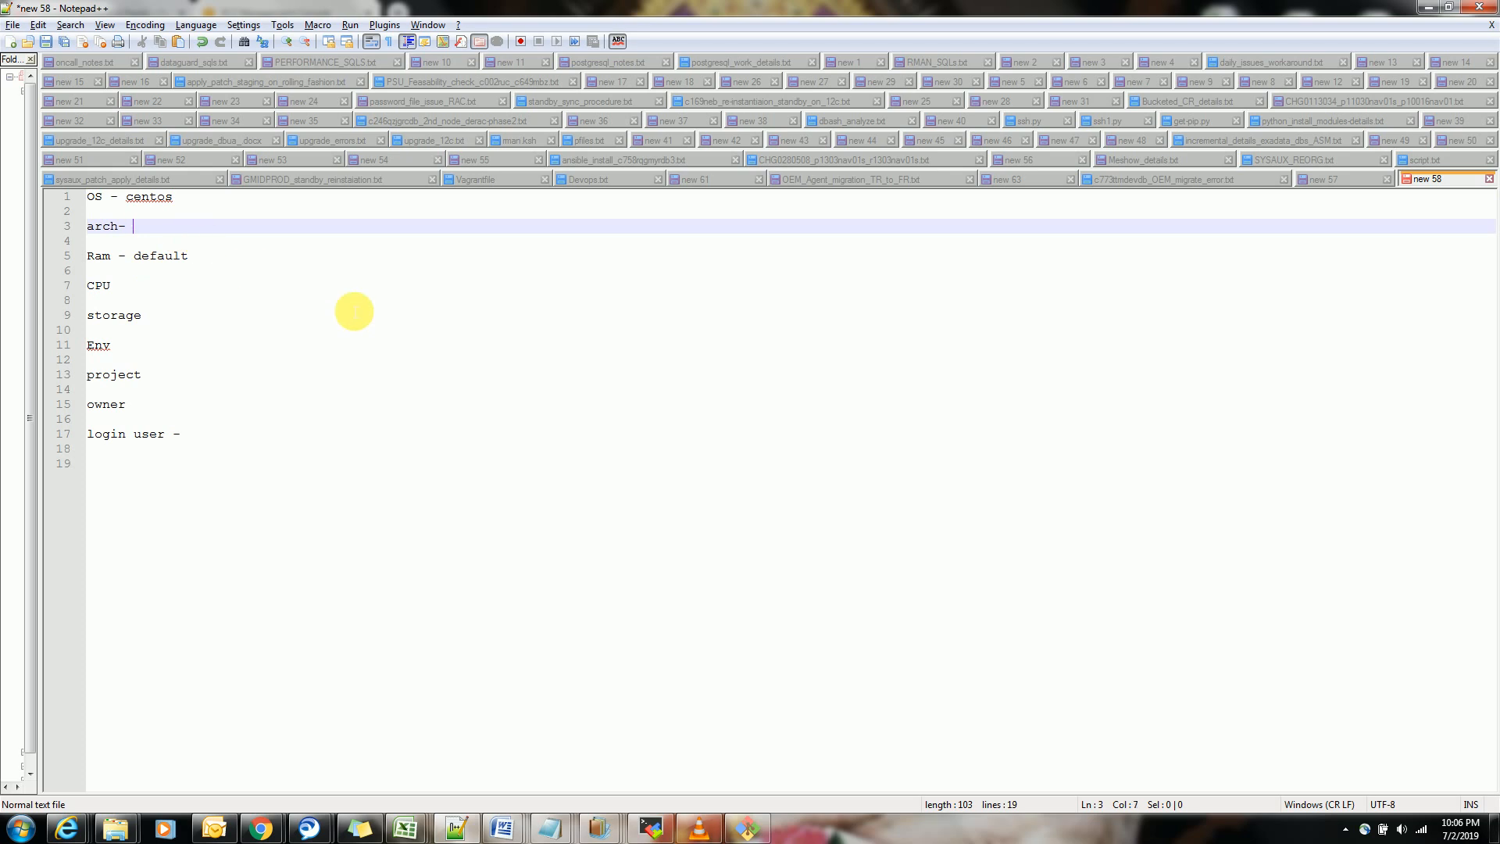
text(654)
key(BackSpace)
key(BackSpace)
text(4bit)
Fill in "- default" for the CPU and "- 8GB" for the storage
click(161, 285)
text(- )
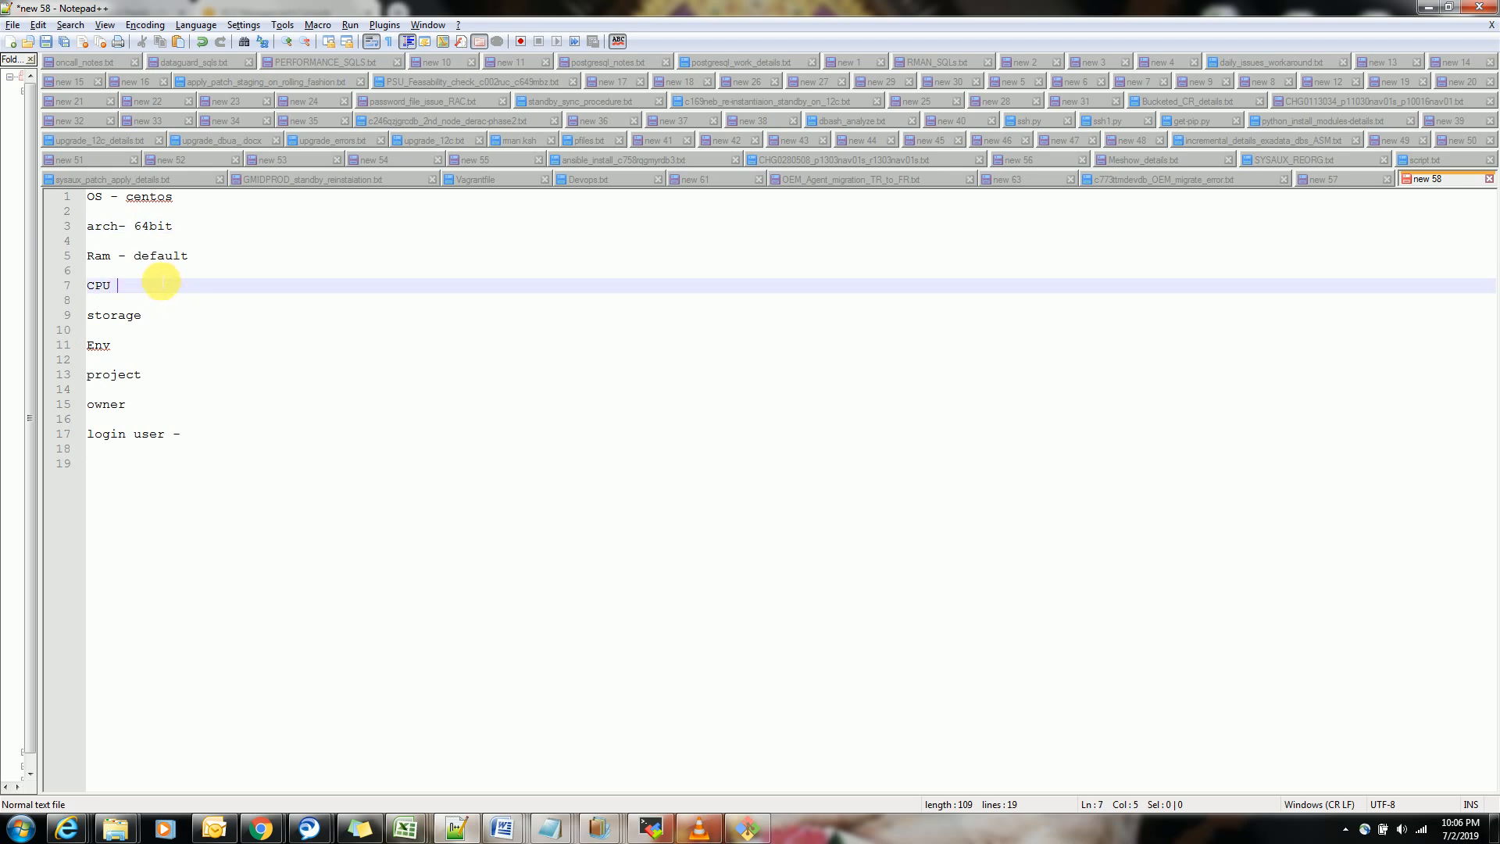
text(default)
click(178, 317)
text(- )
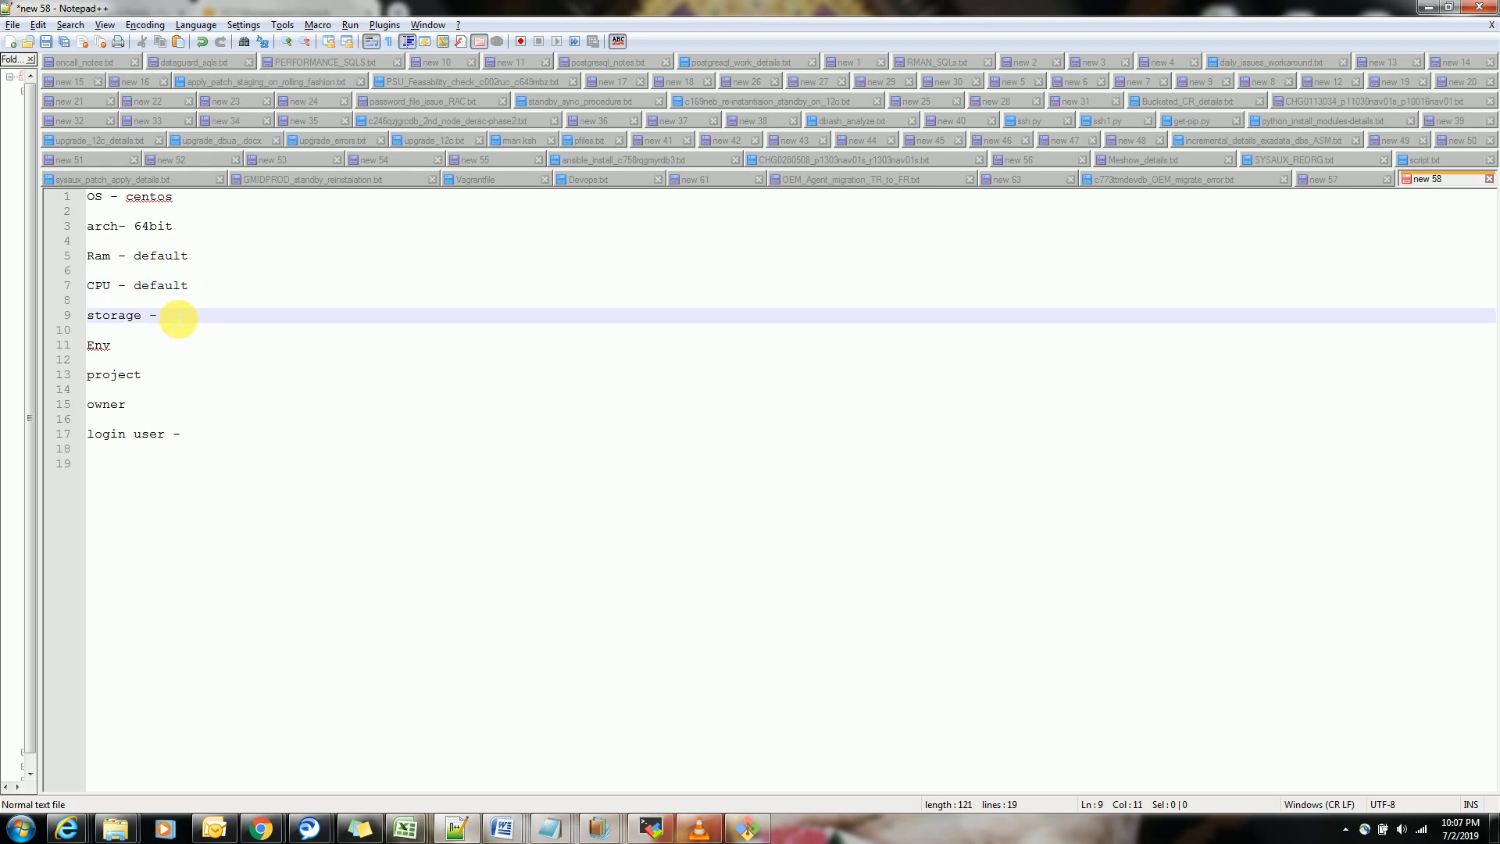
text(8GB)
Fill in "- test" for the Env entry and "- fitdigi" for the project entry
click(169, 344)
text(- ts)
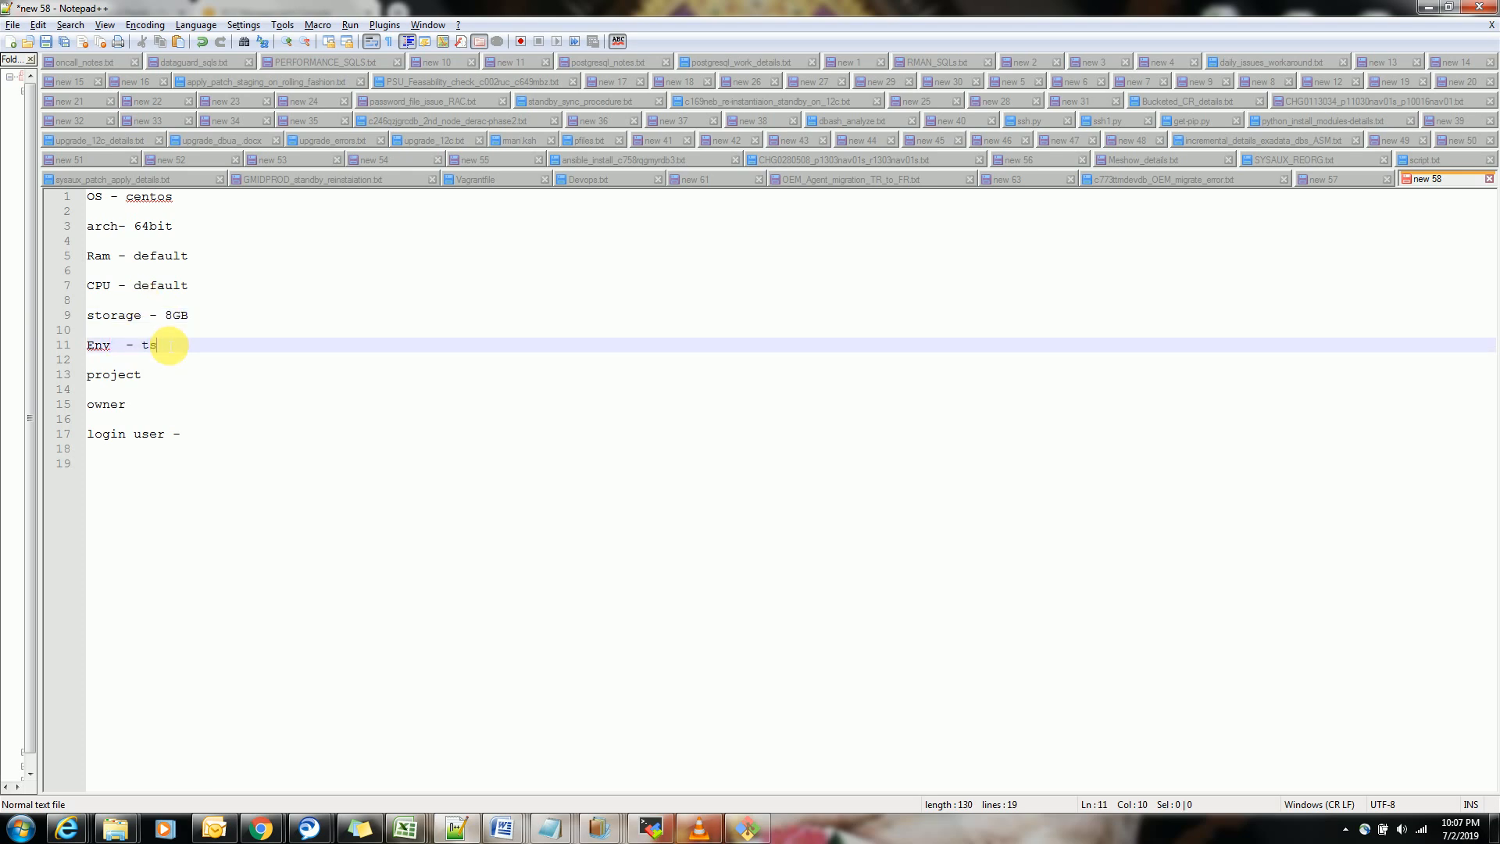
key(BackSpace)
text(est)
click(173, 378)
text(- )
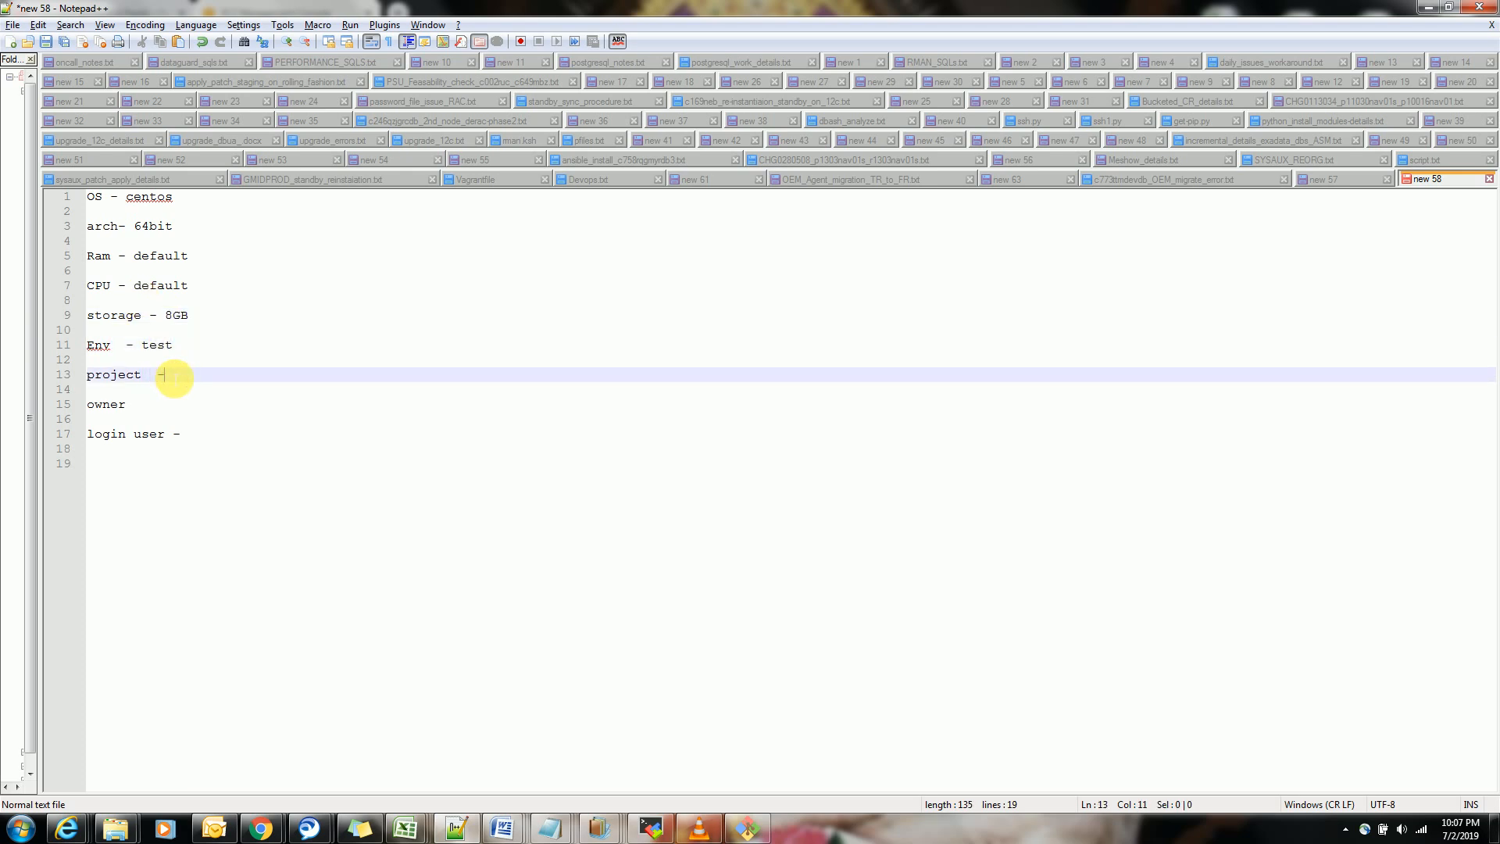
text(fitdigi)
Fill in the owner's name and complete the login user entry with "default - centos"
click(177, 408)
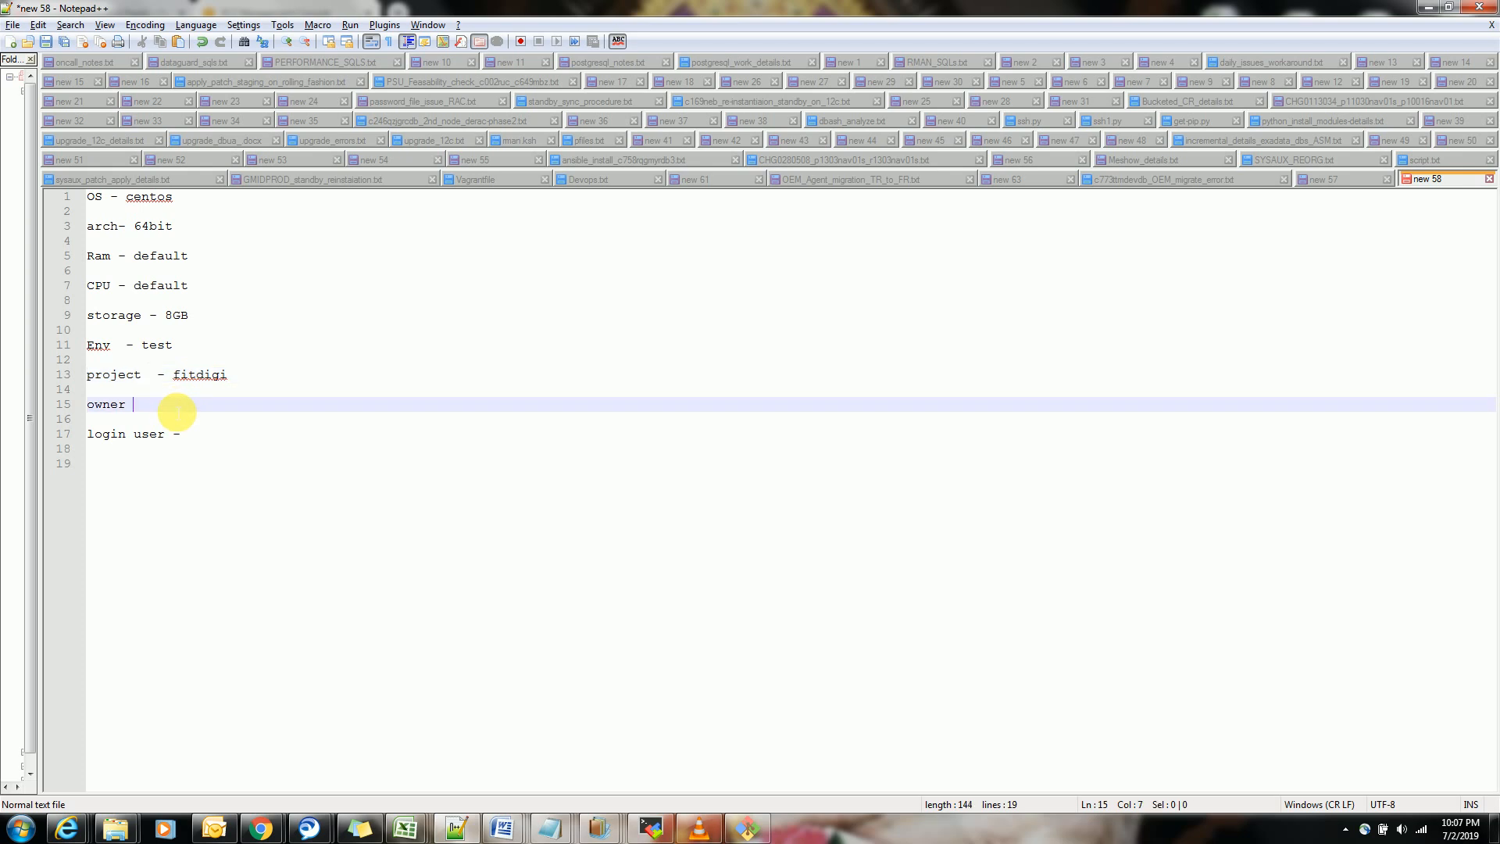
text(- gopal)
click(249, 438)
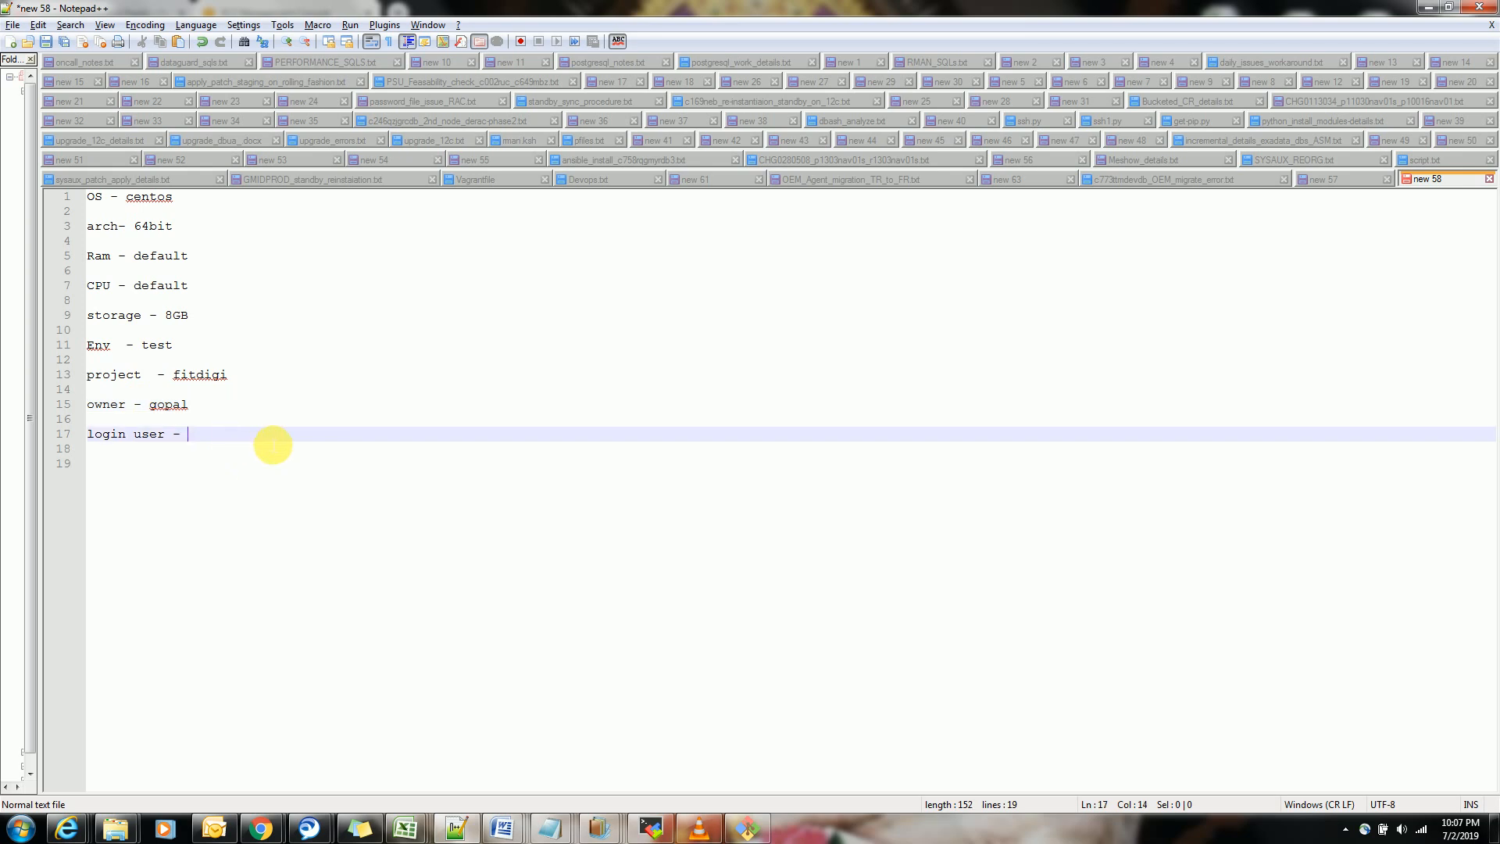
text(default - cent)
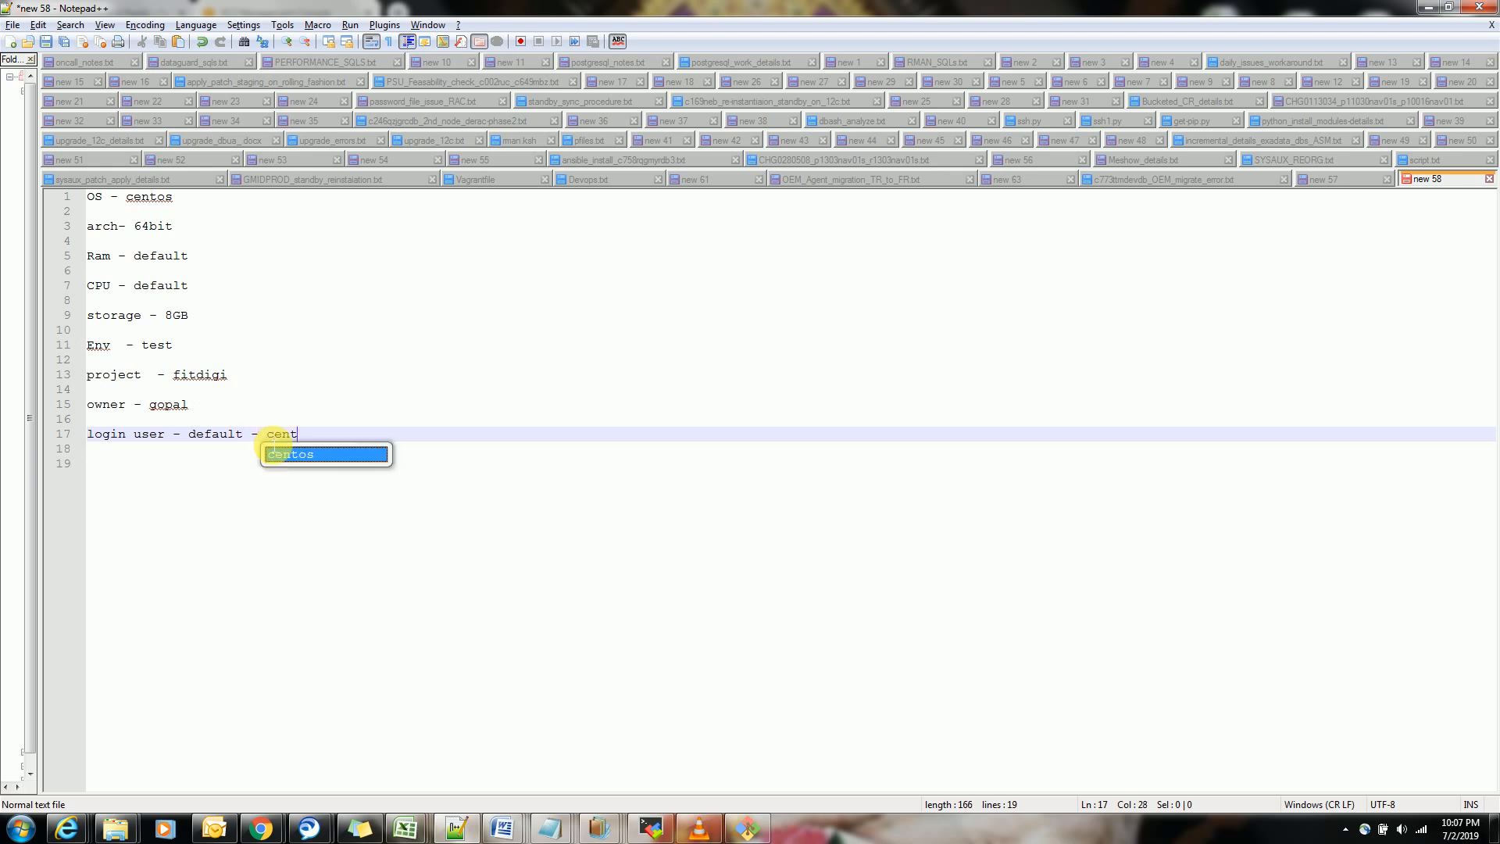
key(Return)
key(Return)
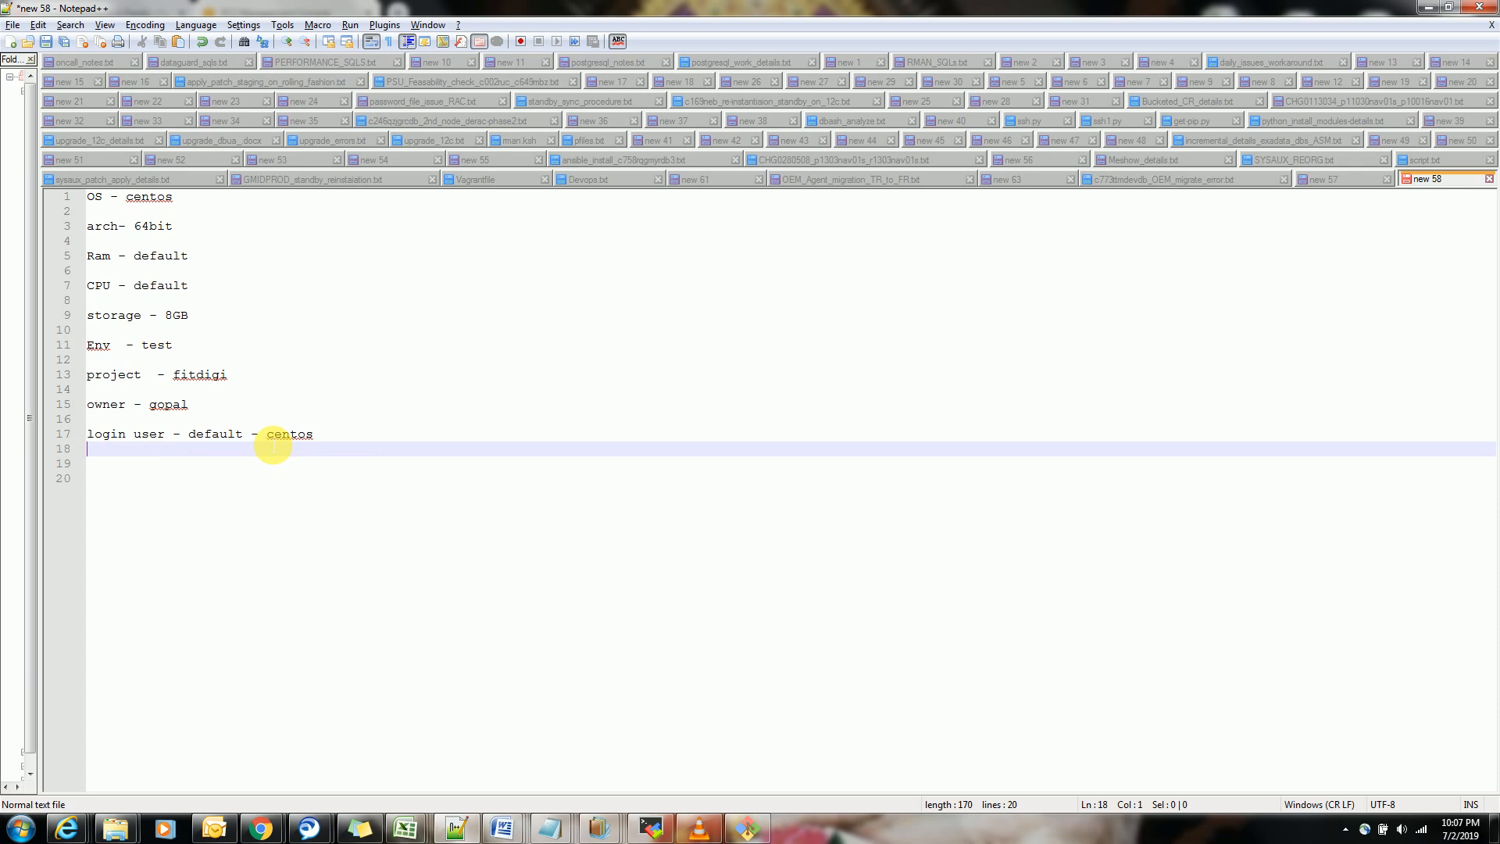
Add a "services:" heading below the login user entry, set off by blank lines
key(Return)
key(Return)
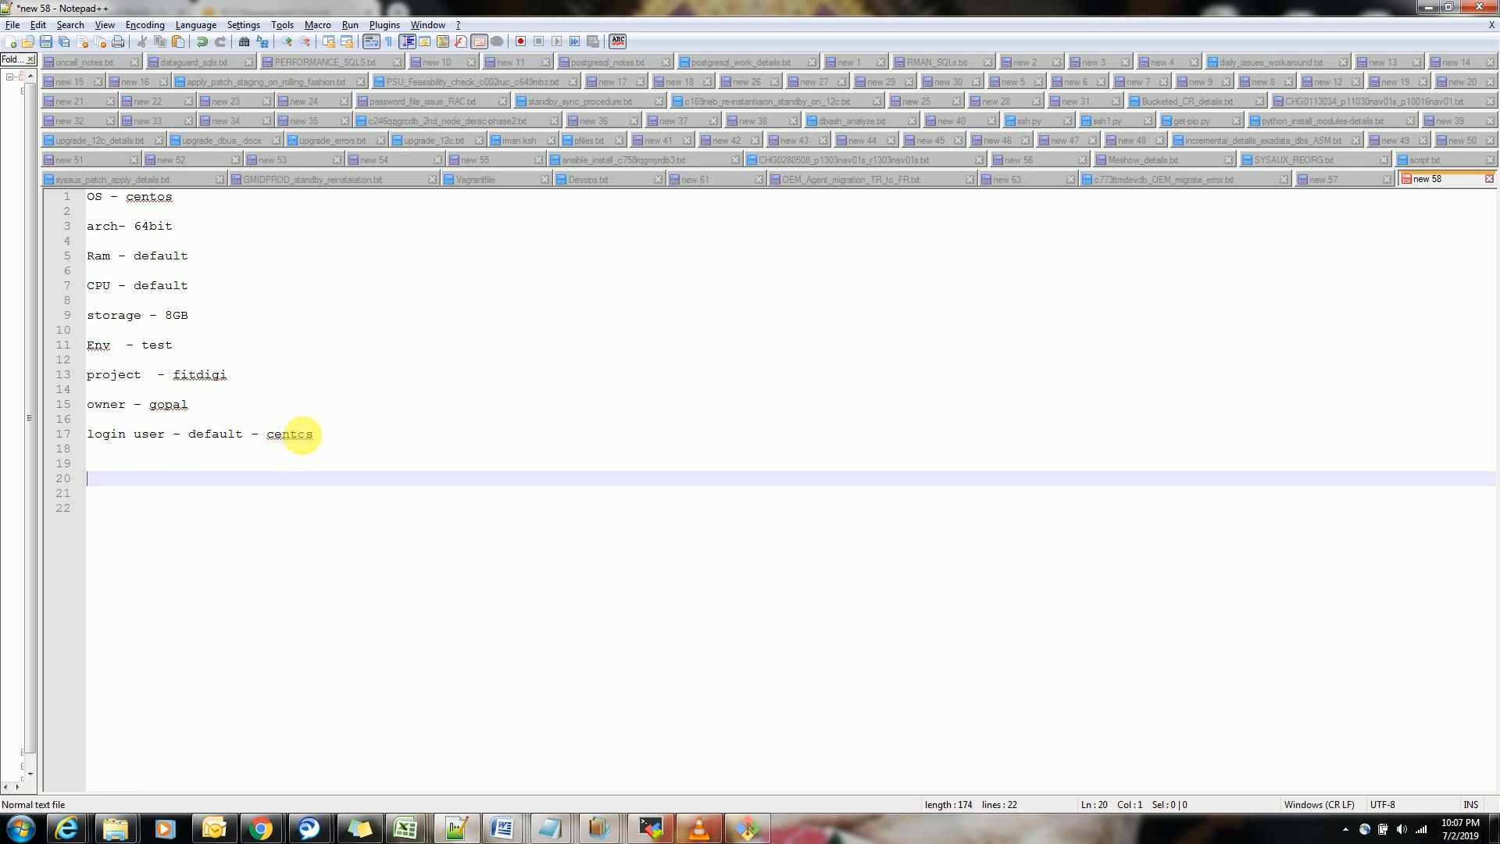
text(services:)
key(Return)
key(Return)
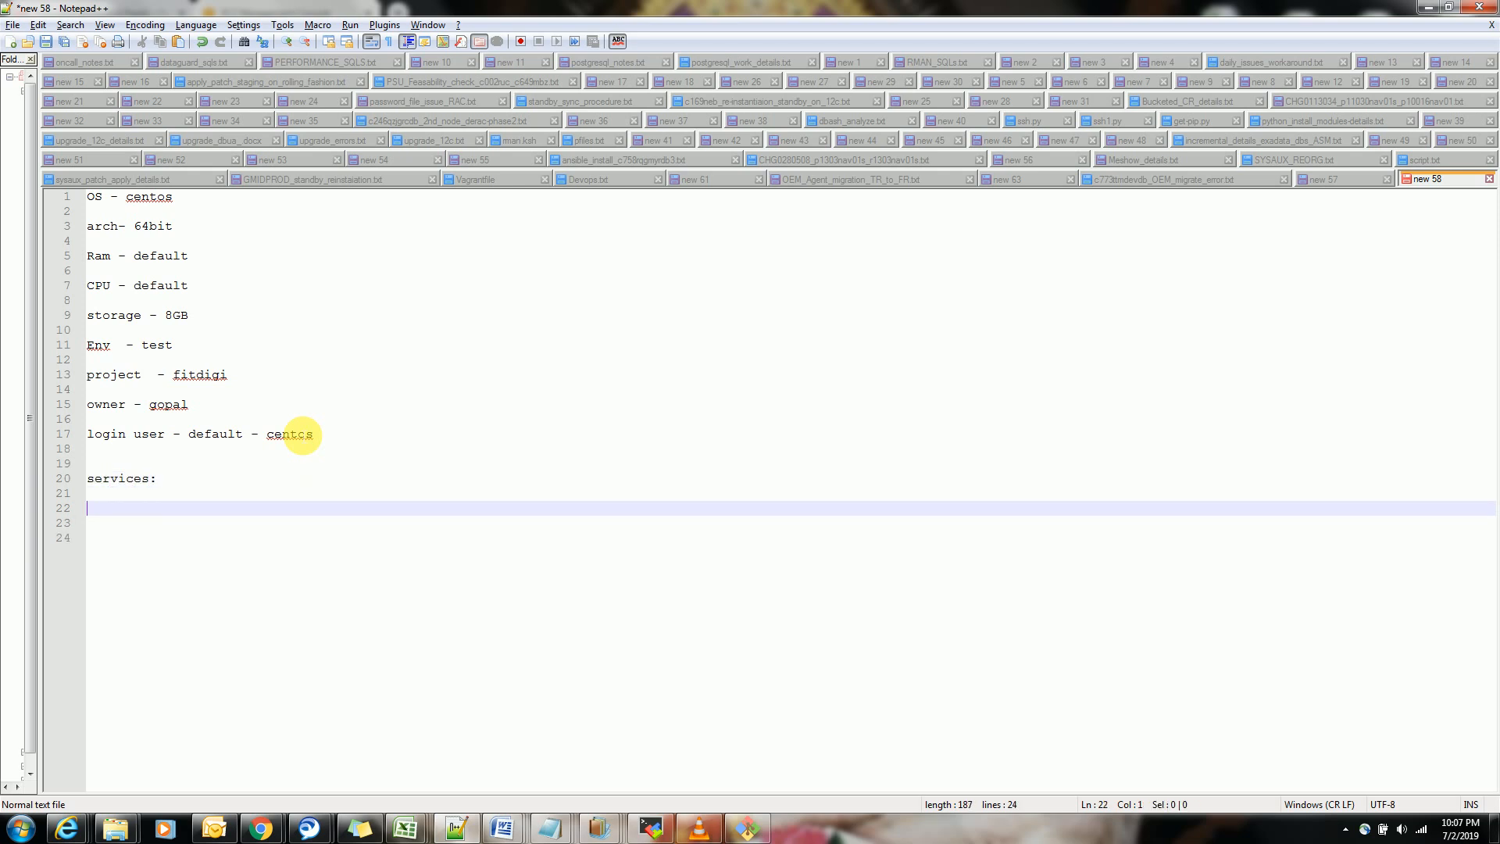
List the SSH service under the services heading as "ssh - port -22"
text(ssh - port -22)
key(Return)
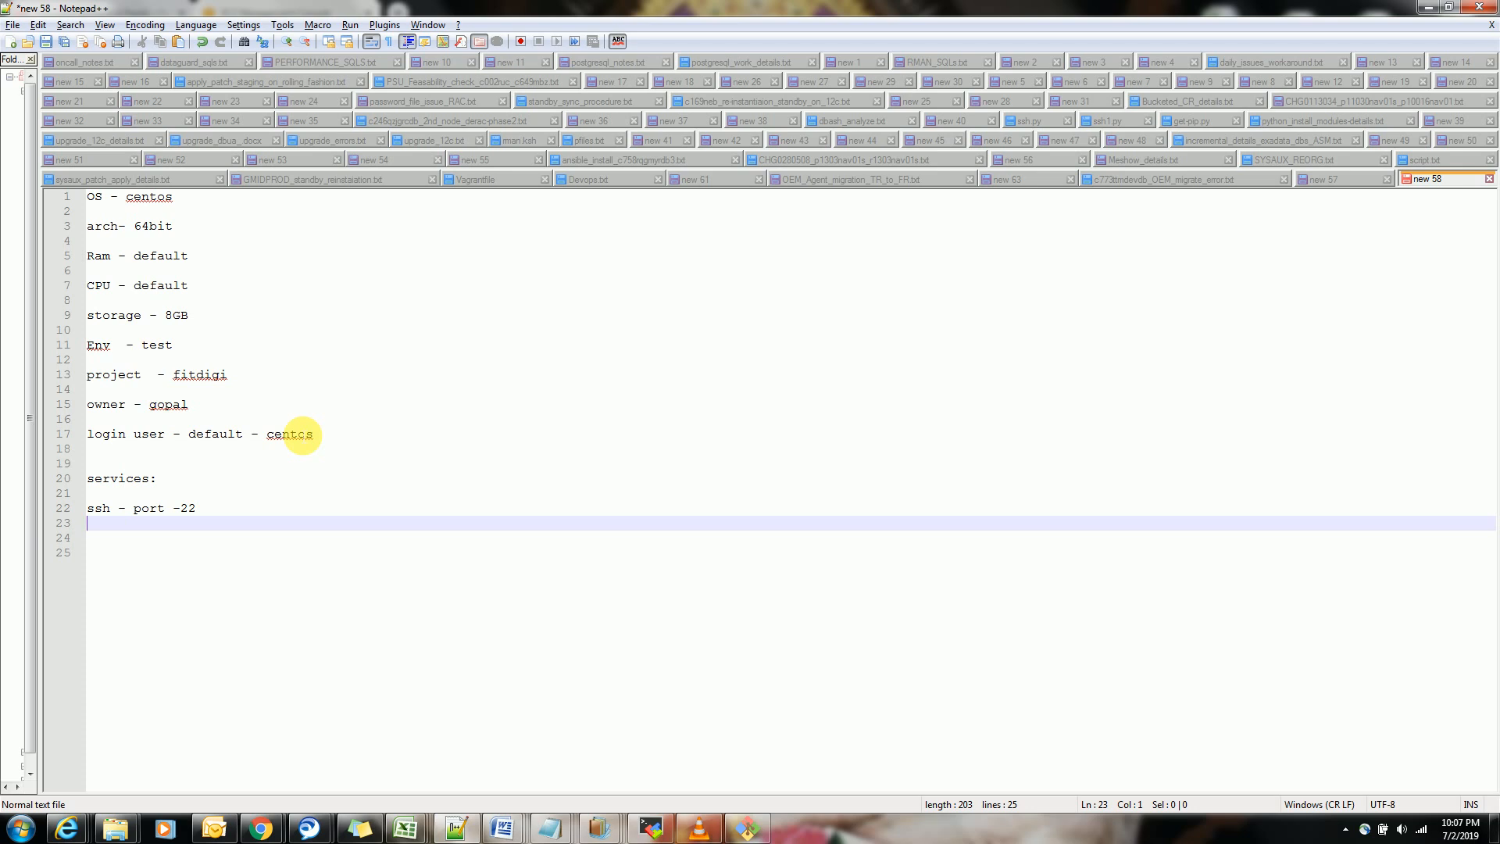
List the web service below ssh as "httpd - port - 80", followed by blank lines
text(httpd -  port)
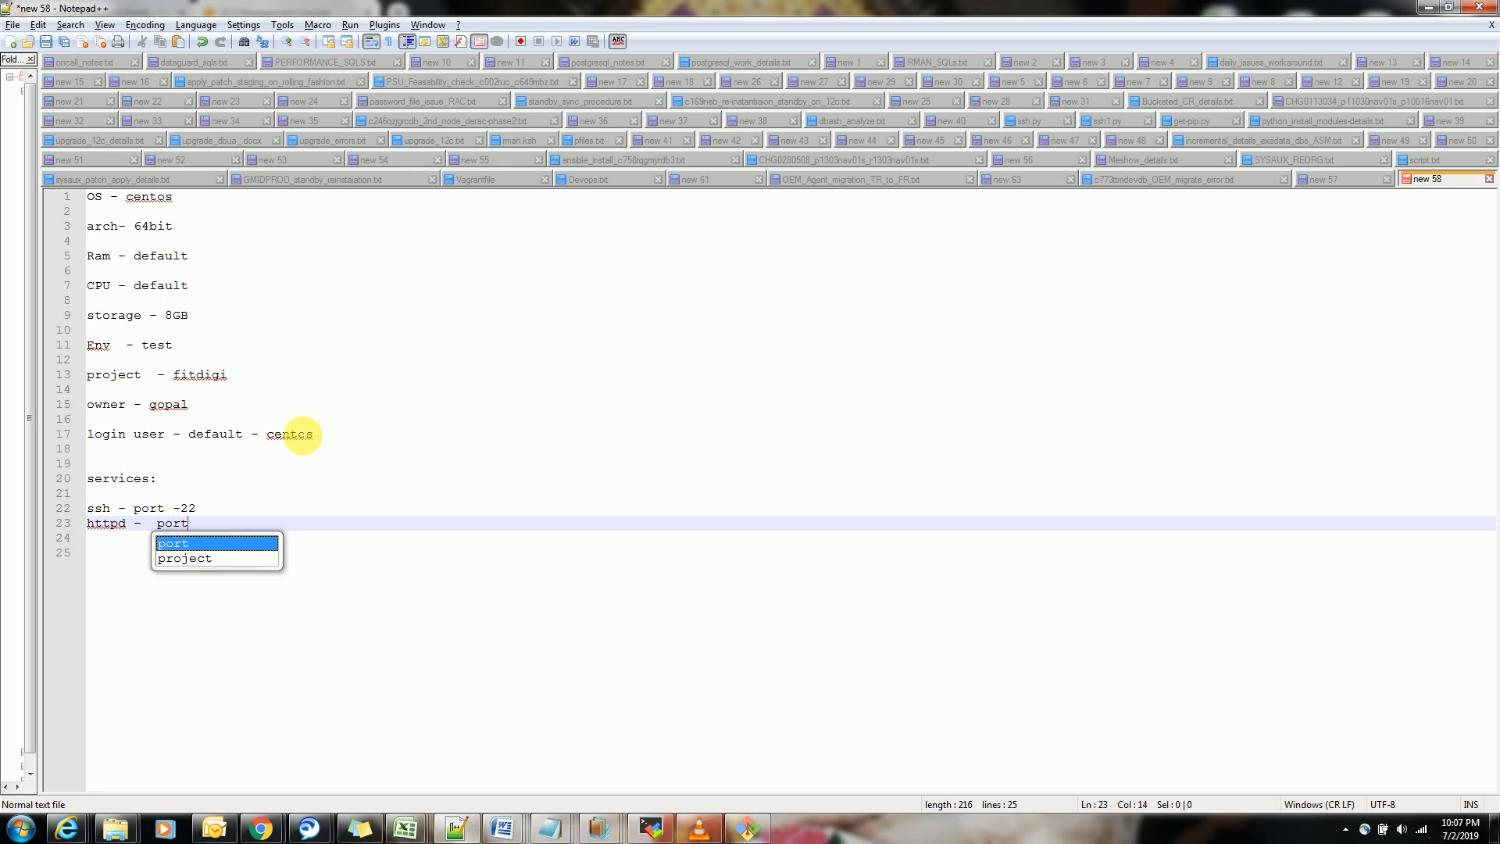
text( -)
key(Return)
key(Return)
key(Return)
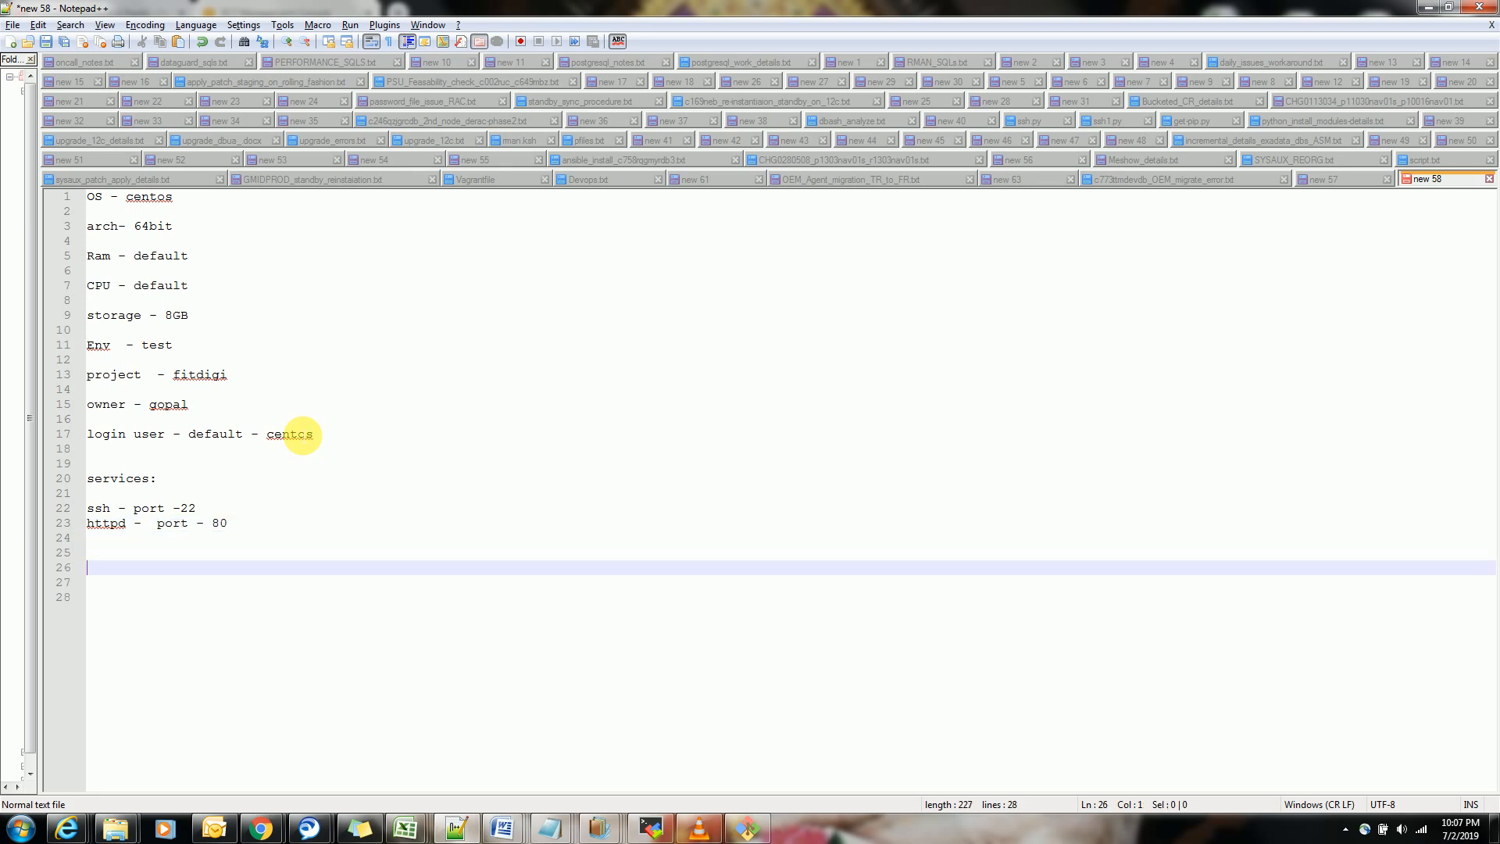
Look at the EC2 Management Console dashboard in Chrome and return to the Notepad++ note
mouse_move(269, 836)
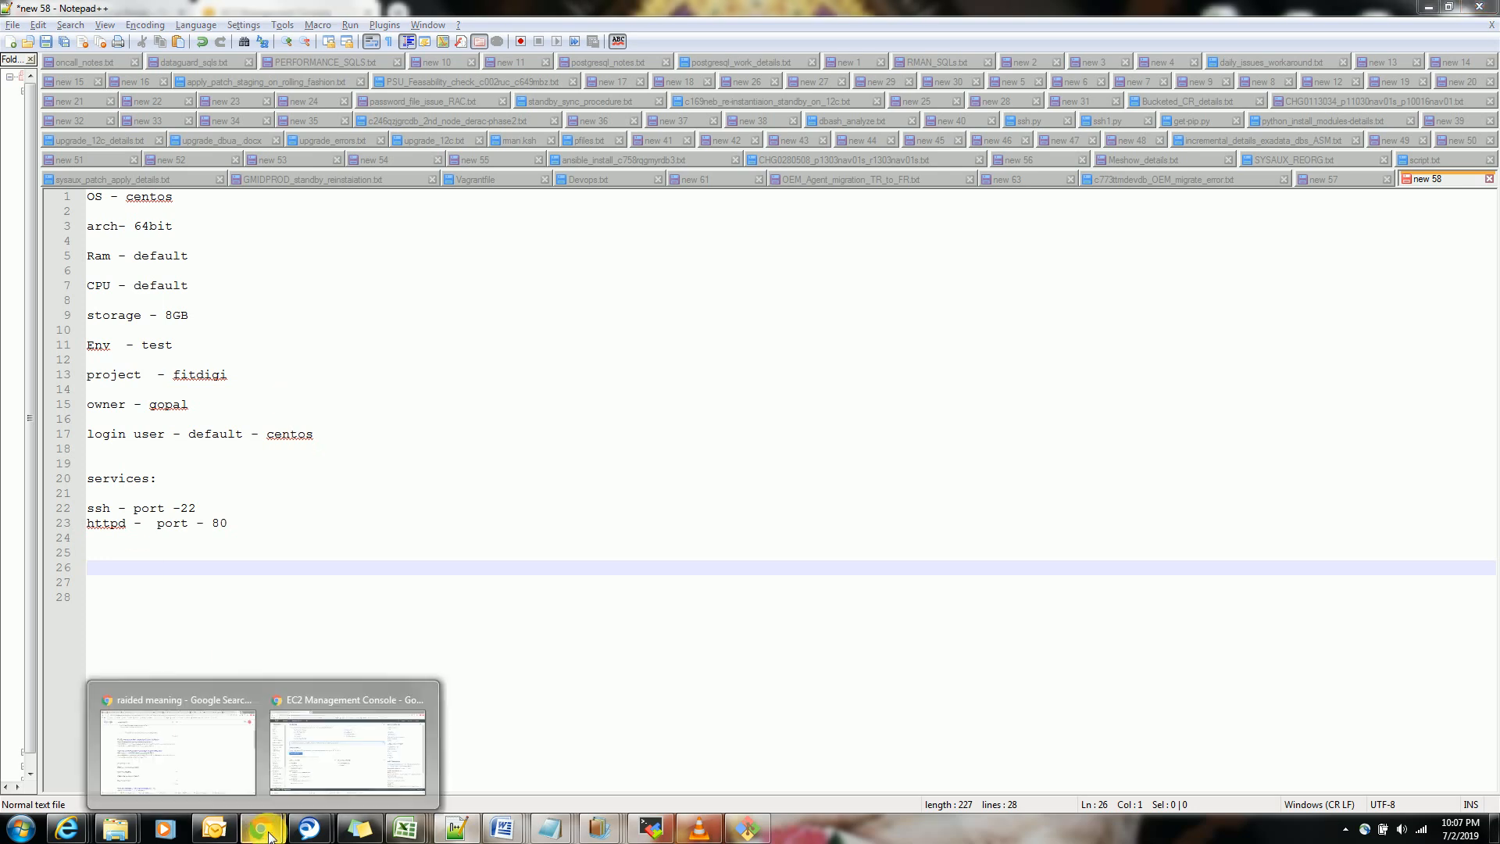
click(329, 752)
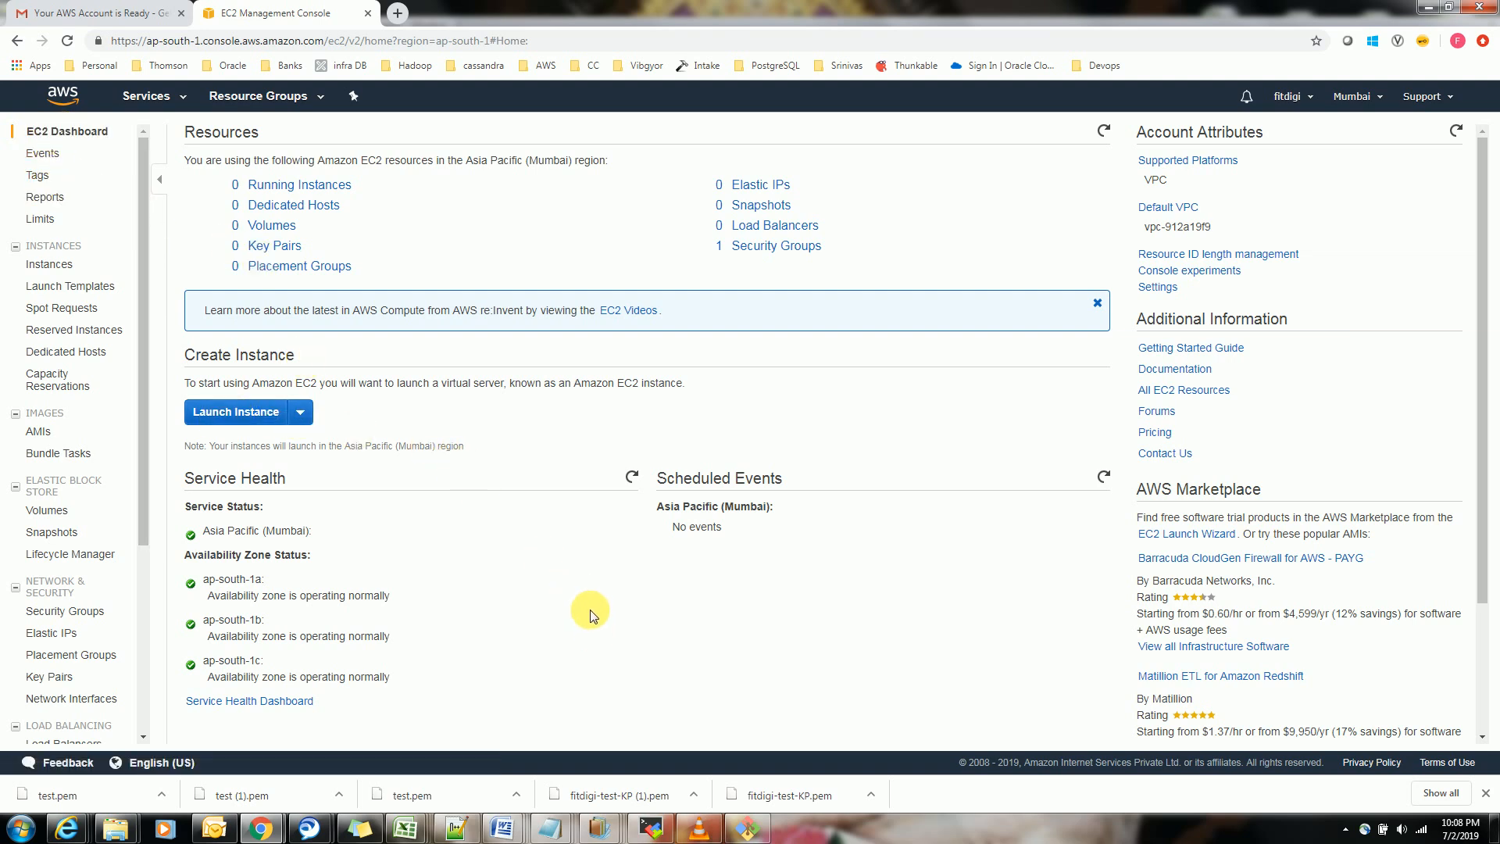
key(alt+Tab)
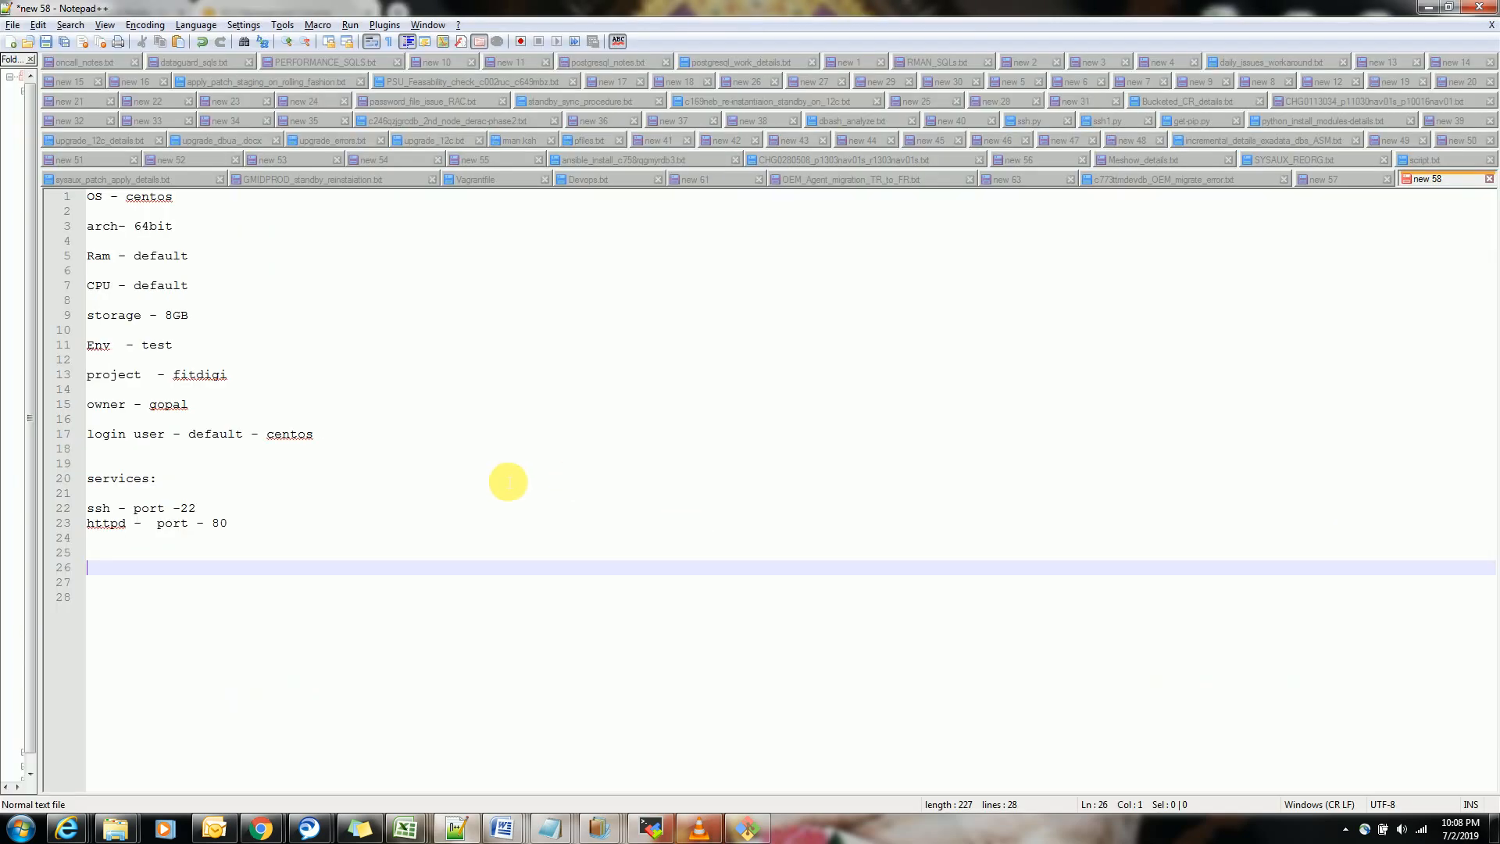
Add a "launch instance :" heading below the services list and start a new line under it
key(Return)
key(Return)
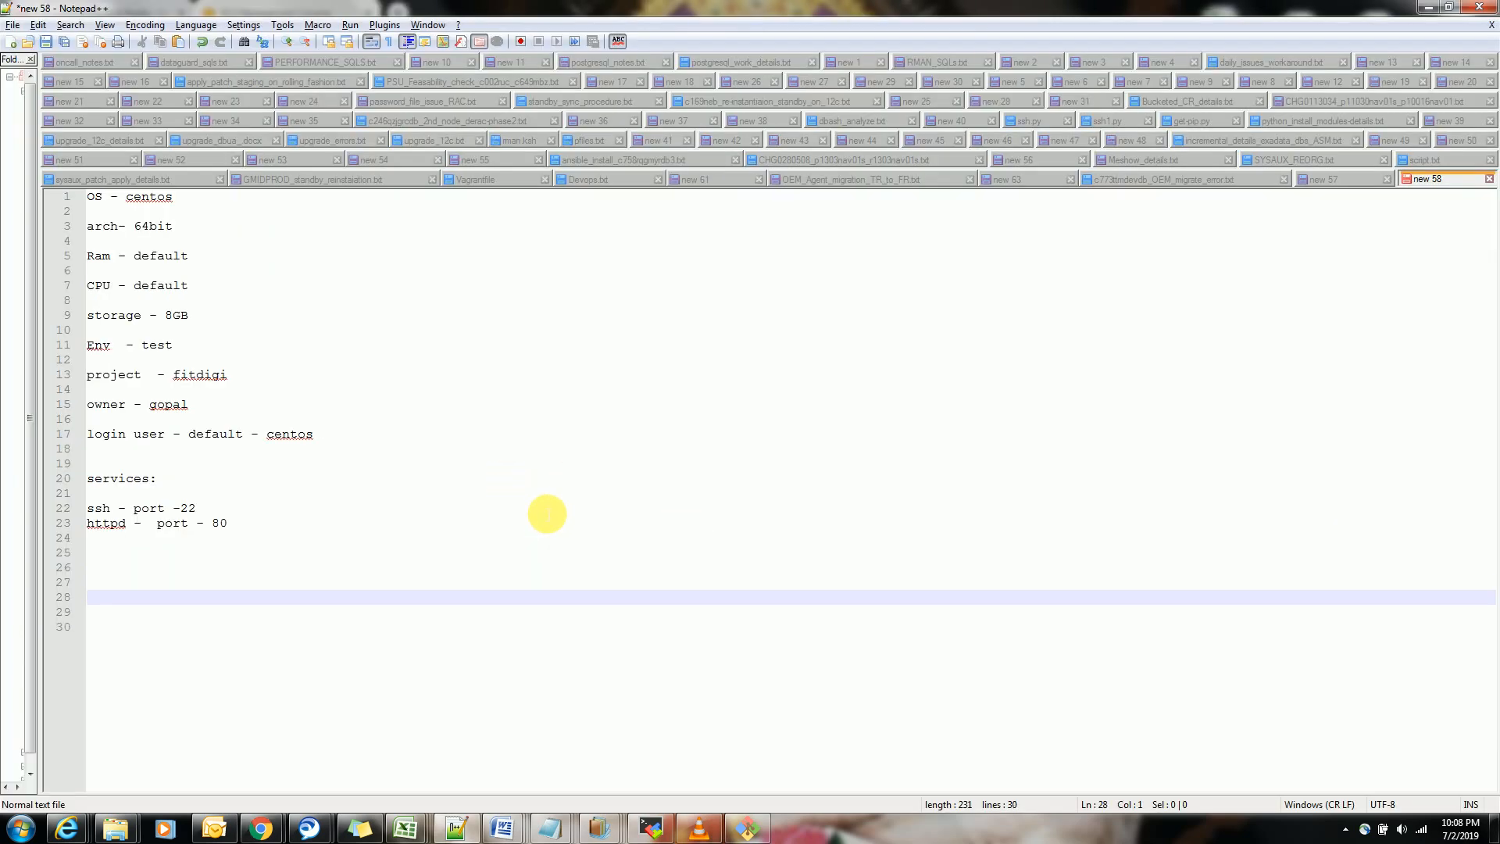
text(lanch instance :)
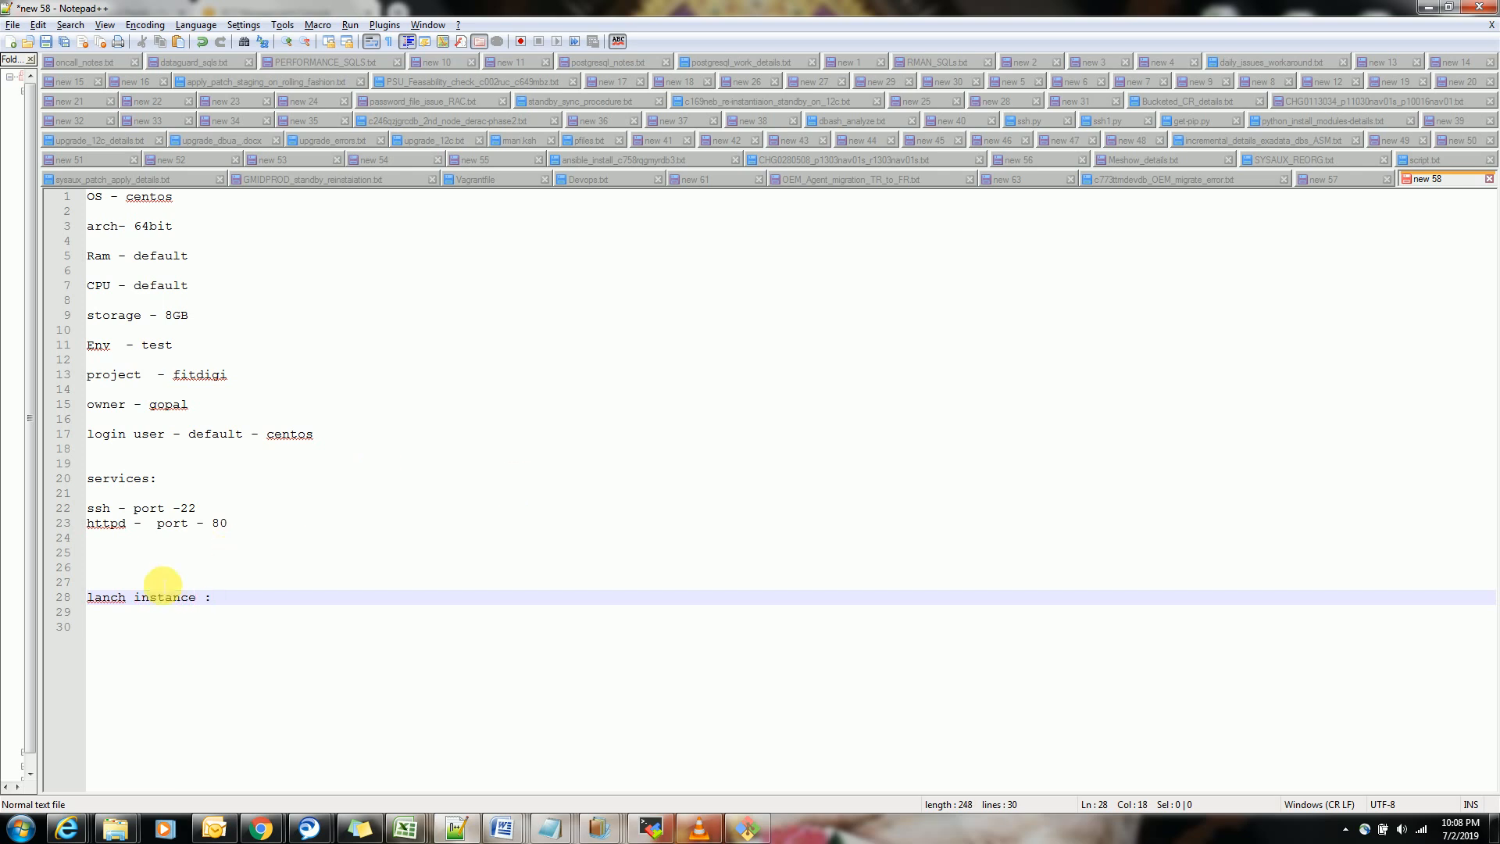
click(104, 599)
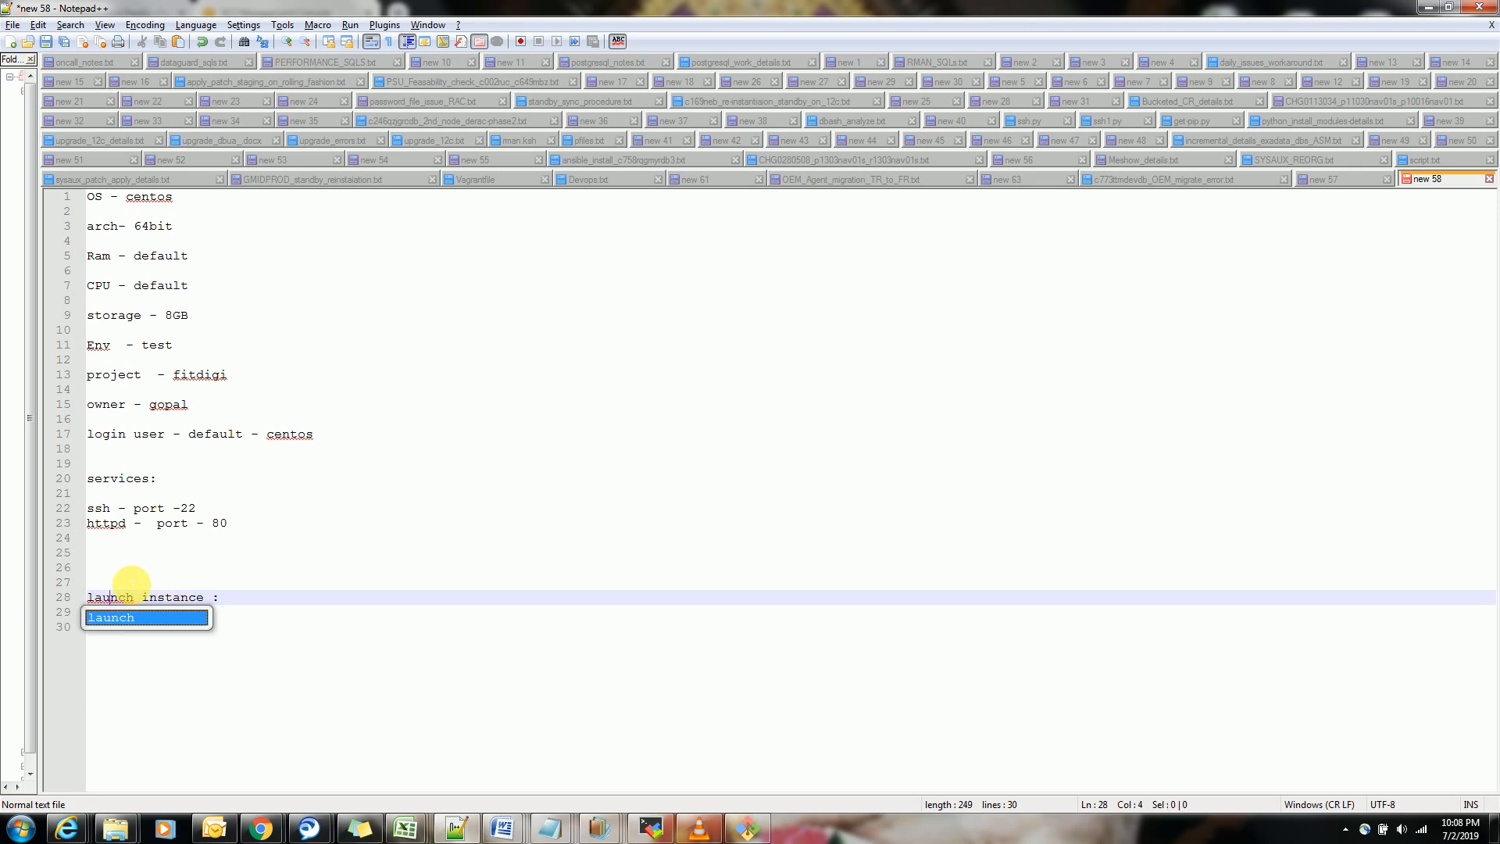
text(u)
click(307, 600)
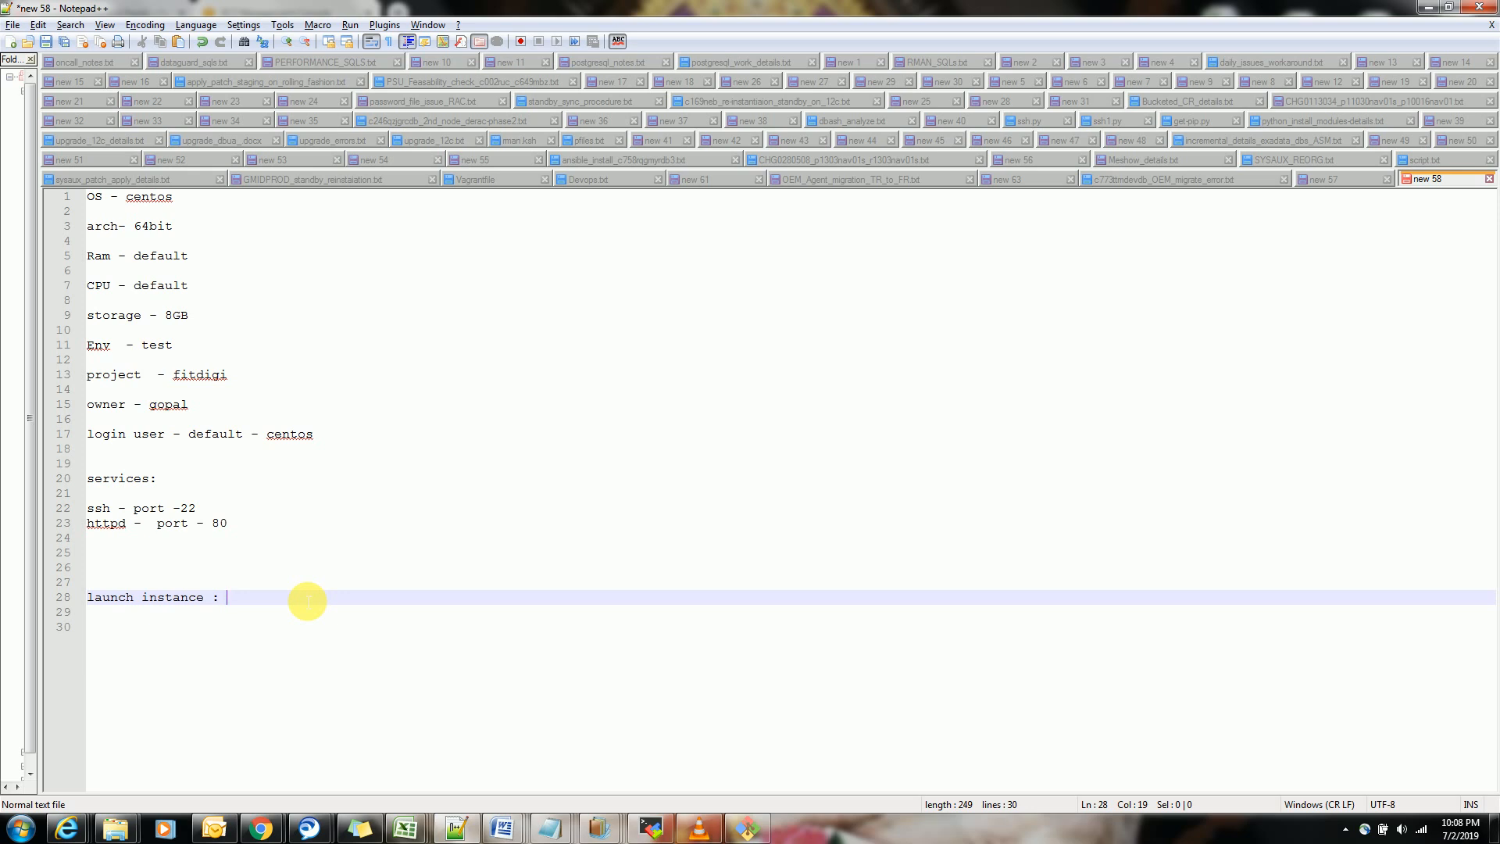
key(Return)
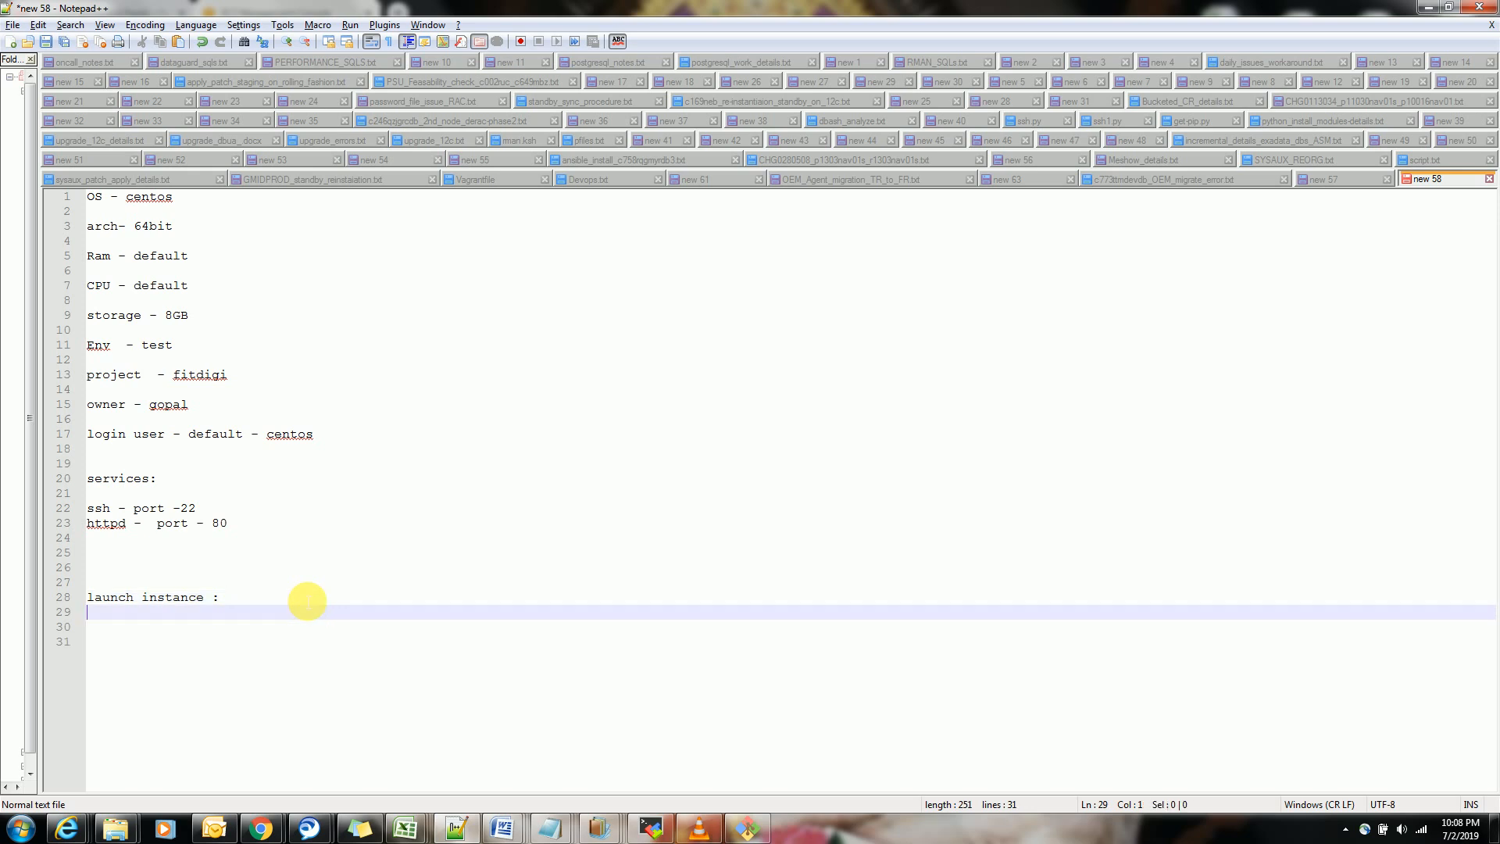
Add "1. key pair" as the first item of the launch instance list, leaving a blank line under the heading
key(Return)
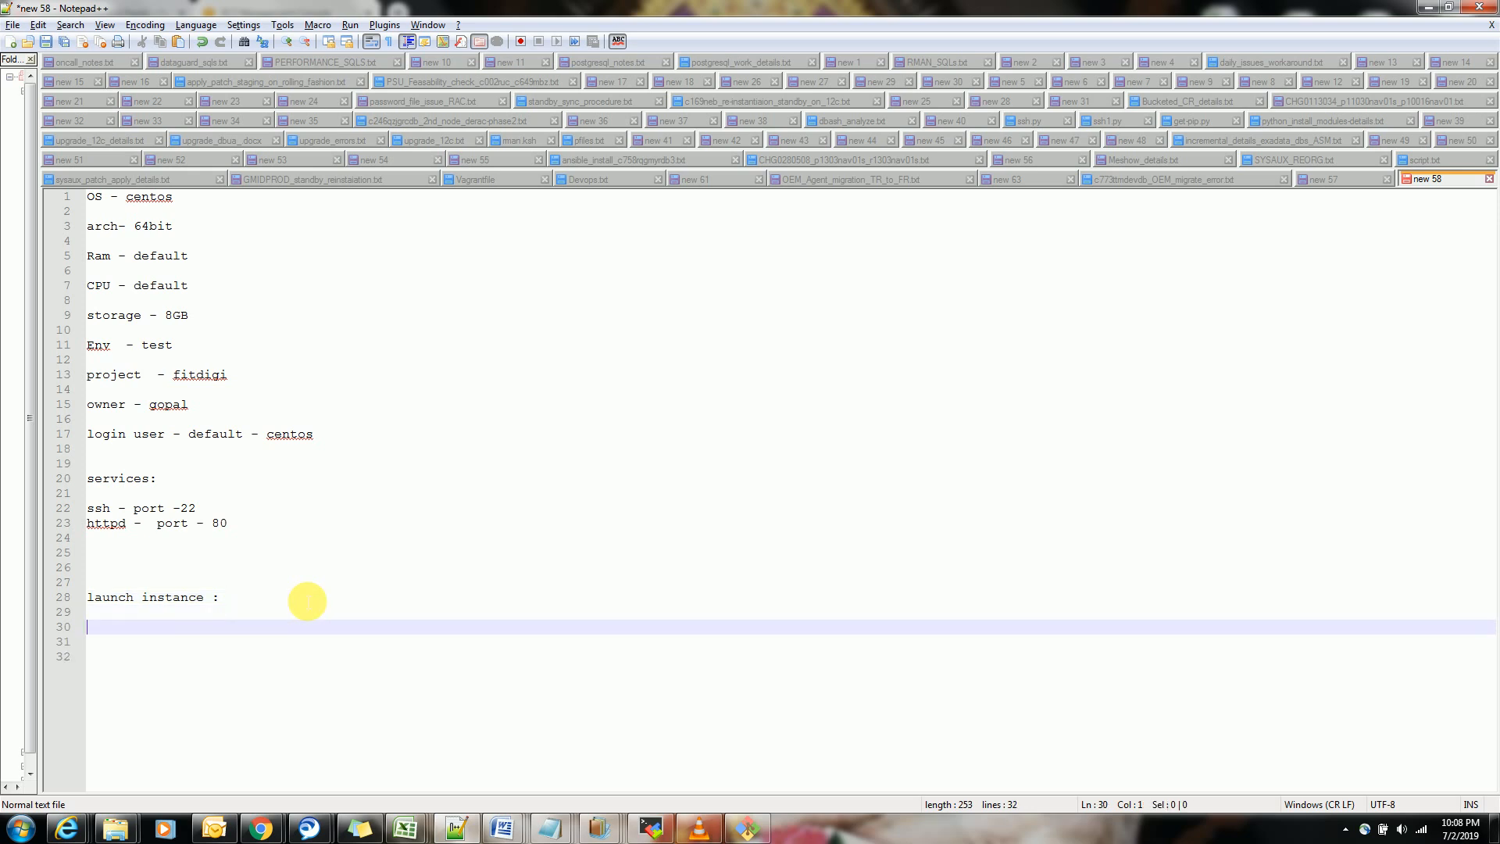
text(1. key pai)
key(BackSpace)
key(BackSpace)
text(air)
key(Return)
Add "2. security group - ssh and http" as the second item of the launch instance list
text(2. secut)
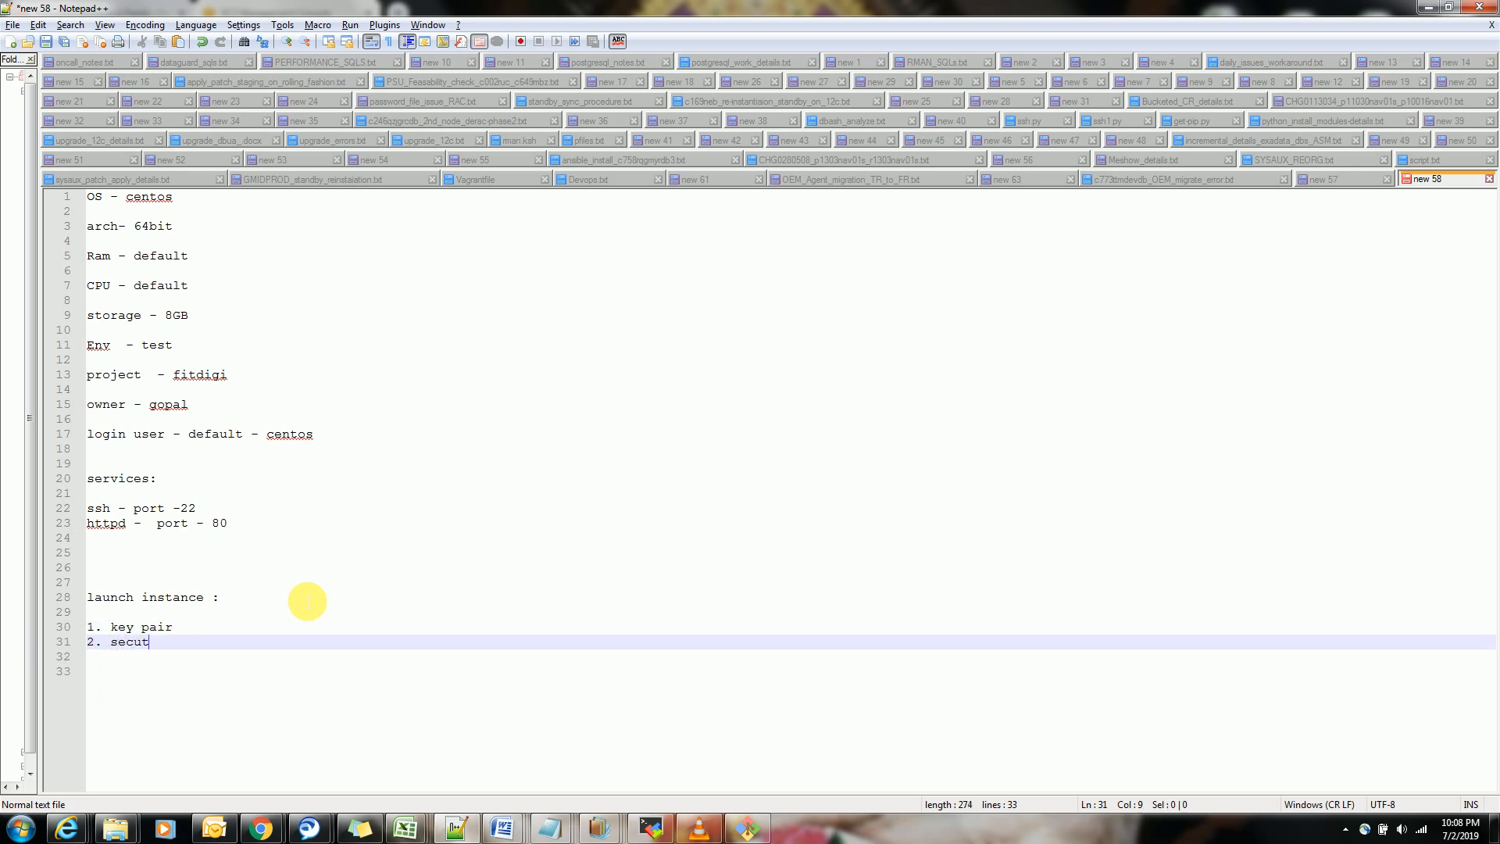
key(BackSpace)
text(rity group -  ssh and http)
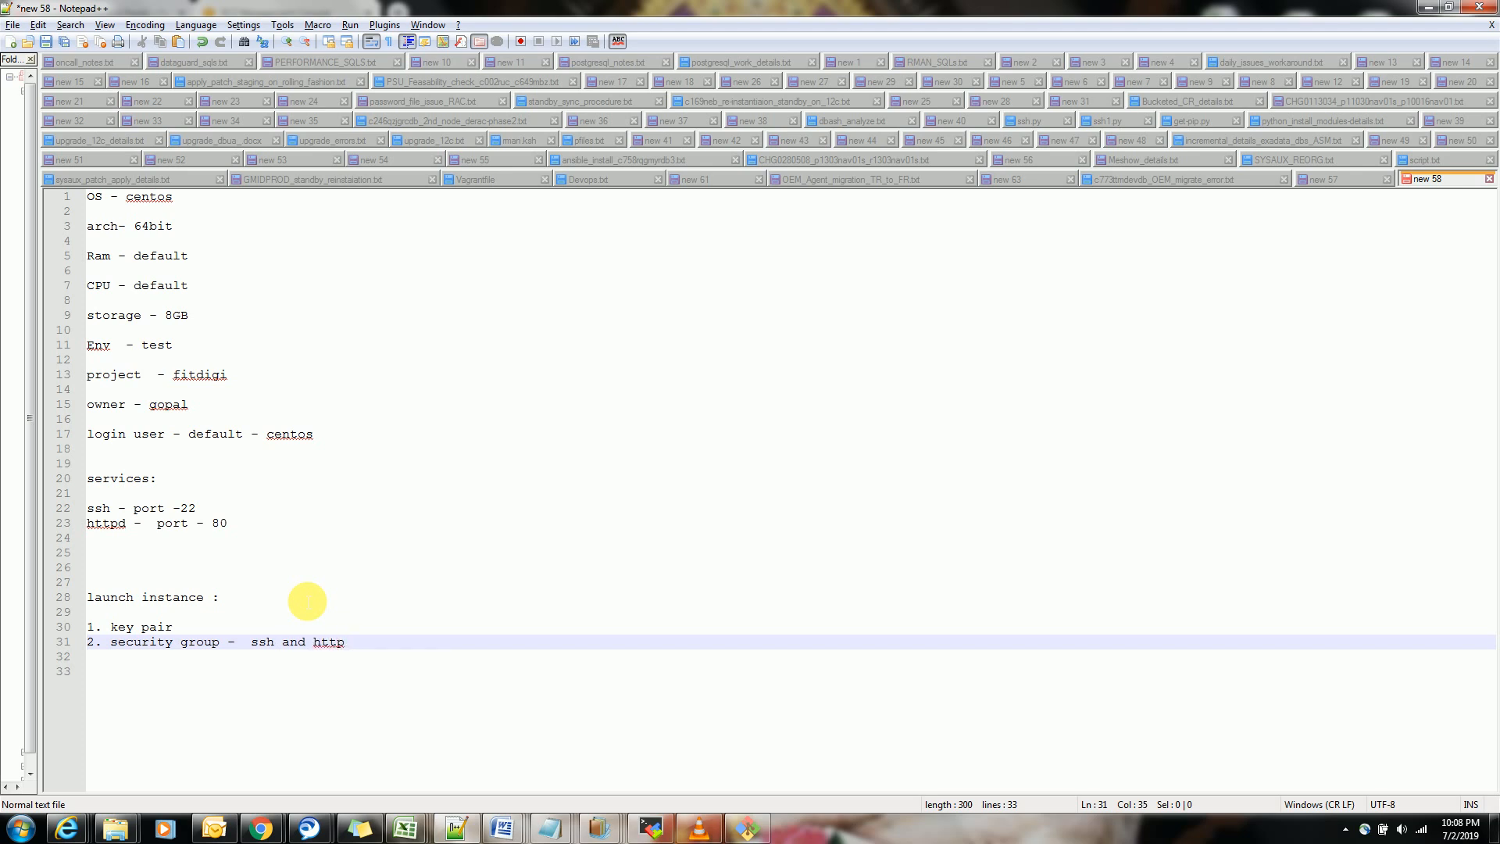
Add "3. instance" as the third item of the launch list, followed by a blank line
key(Return)
text(3. instance)
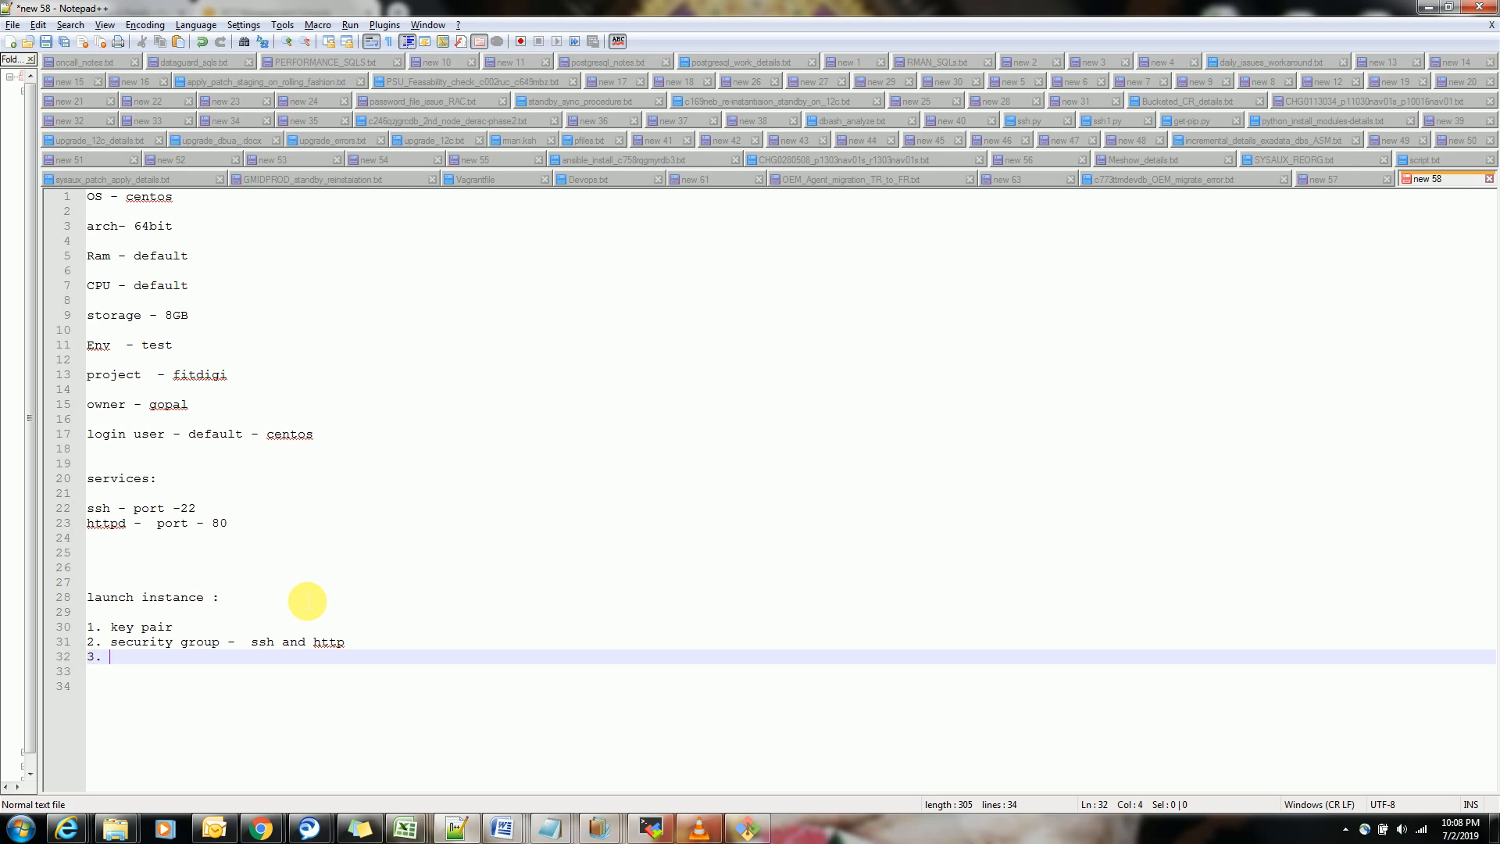
key(Return)
key(Return)
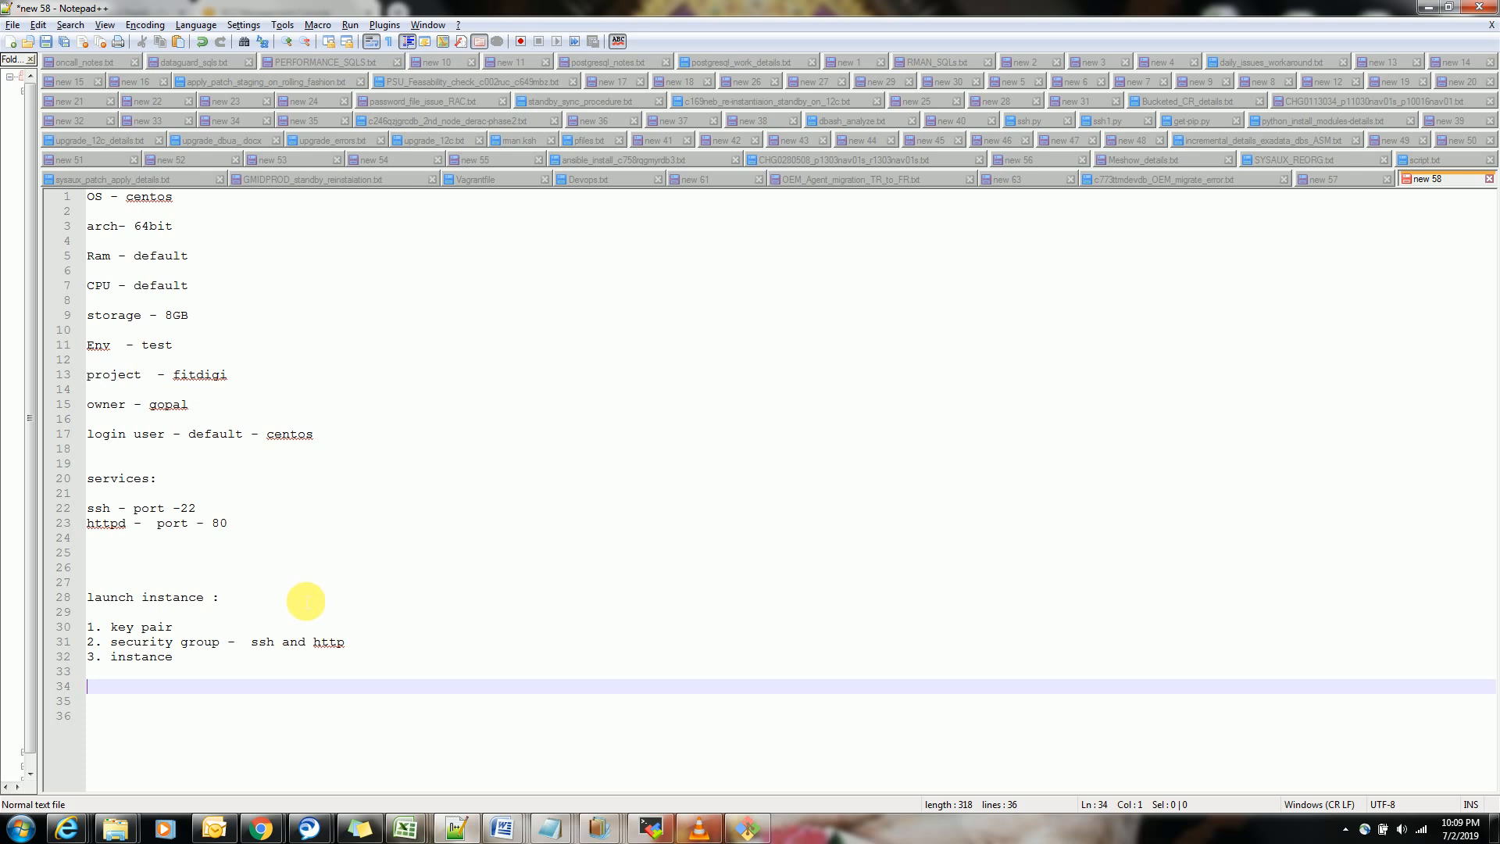
key(alt+Tab)
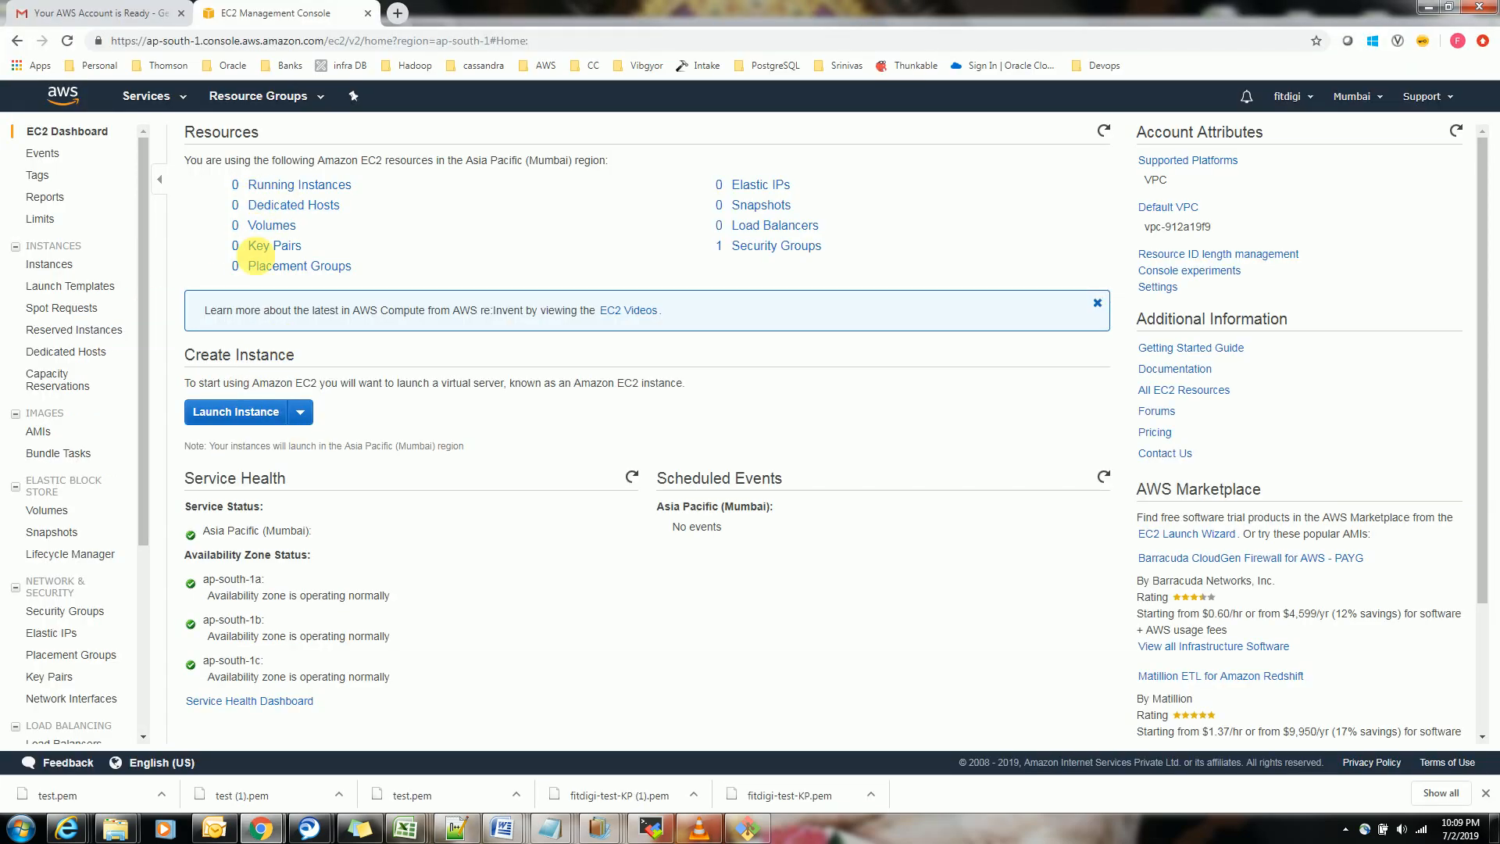
key(alt+Tab)
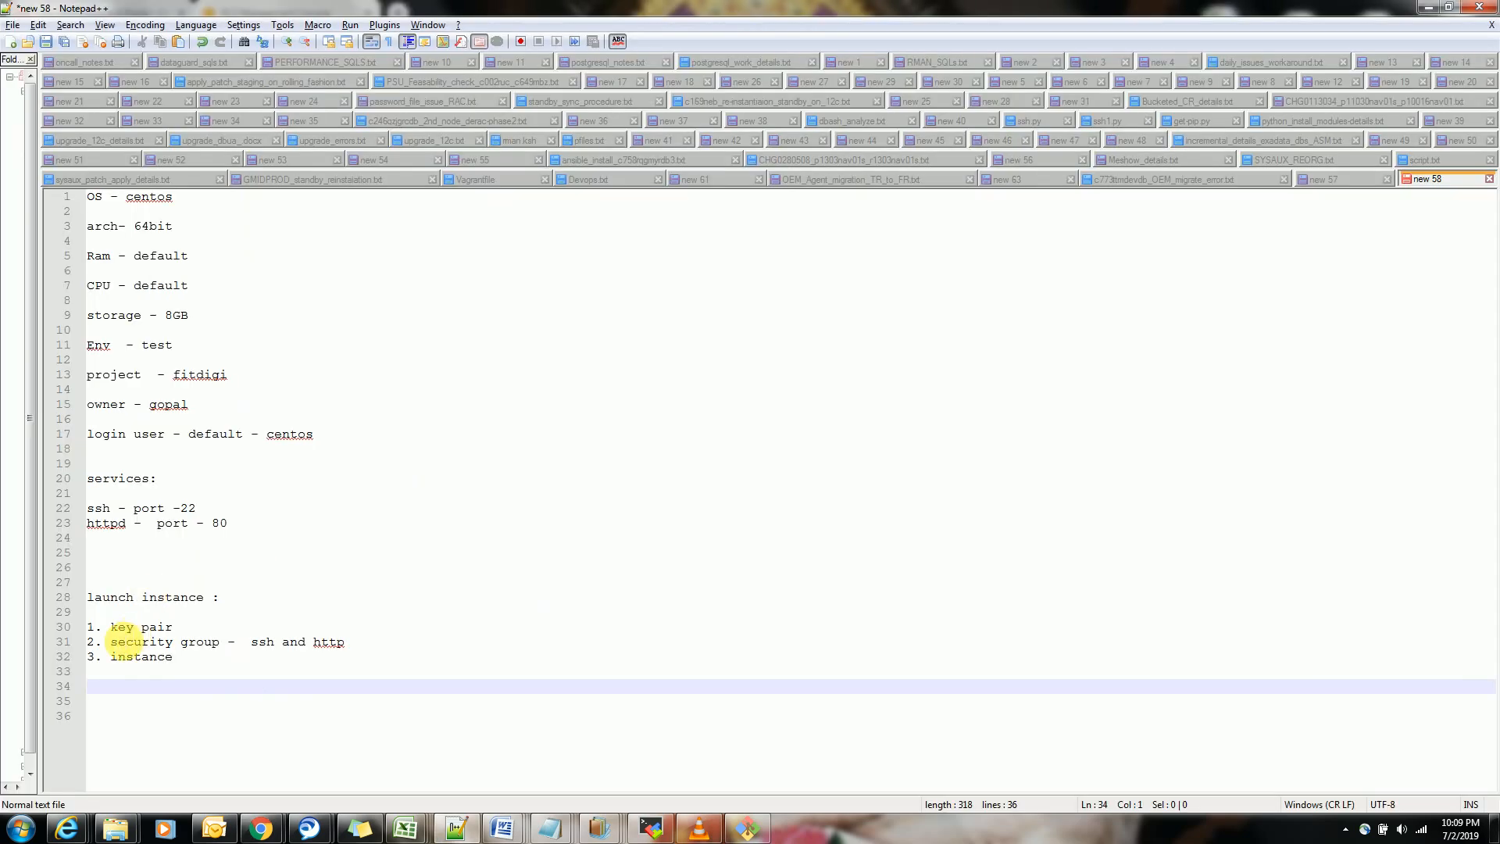
Move the whole "launch instance :" section to the start of the note, two blank lines above the OS line
drag(195, 670, 89, 582)
key(ctrl+c)
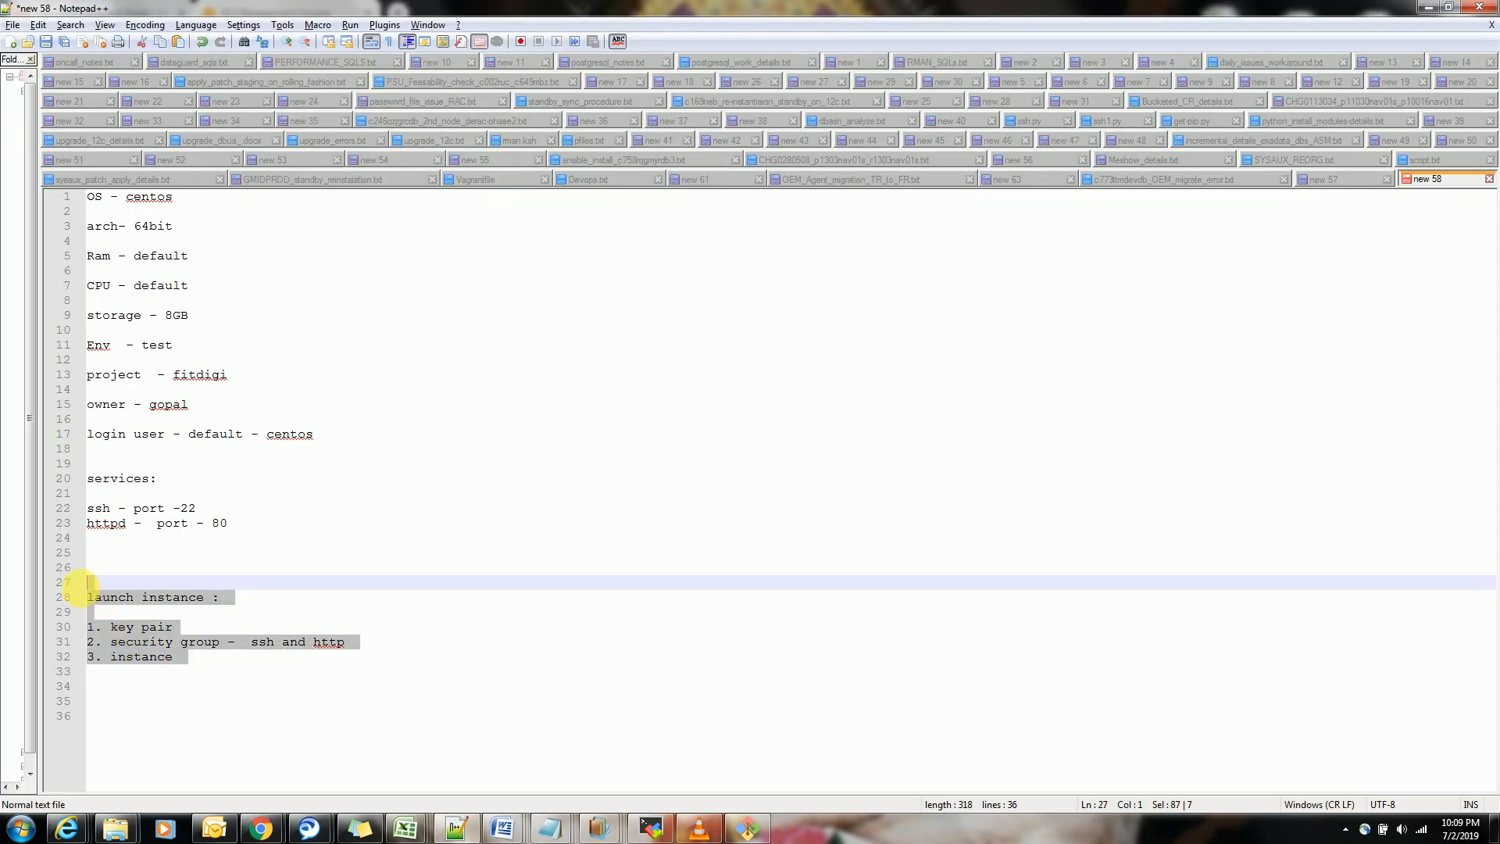
key(Delete)
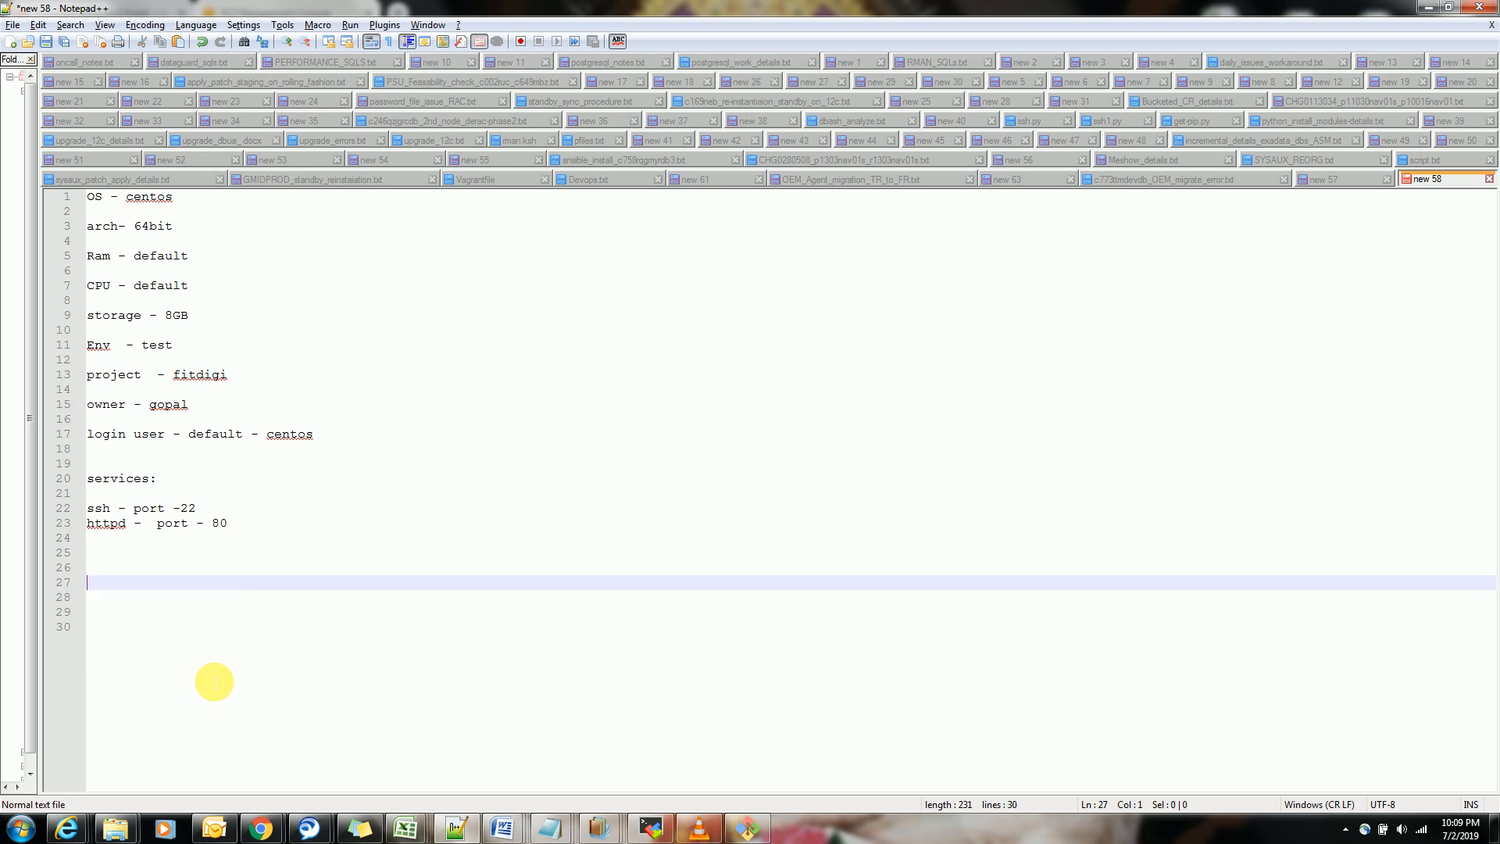
click(93, 198)
key(Return)
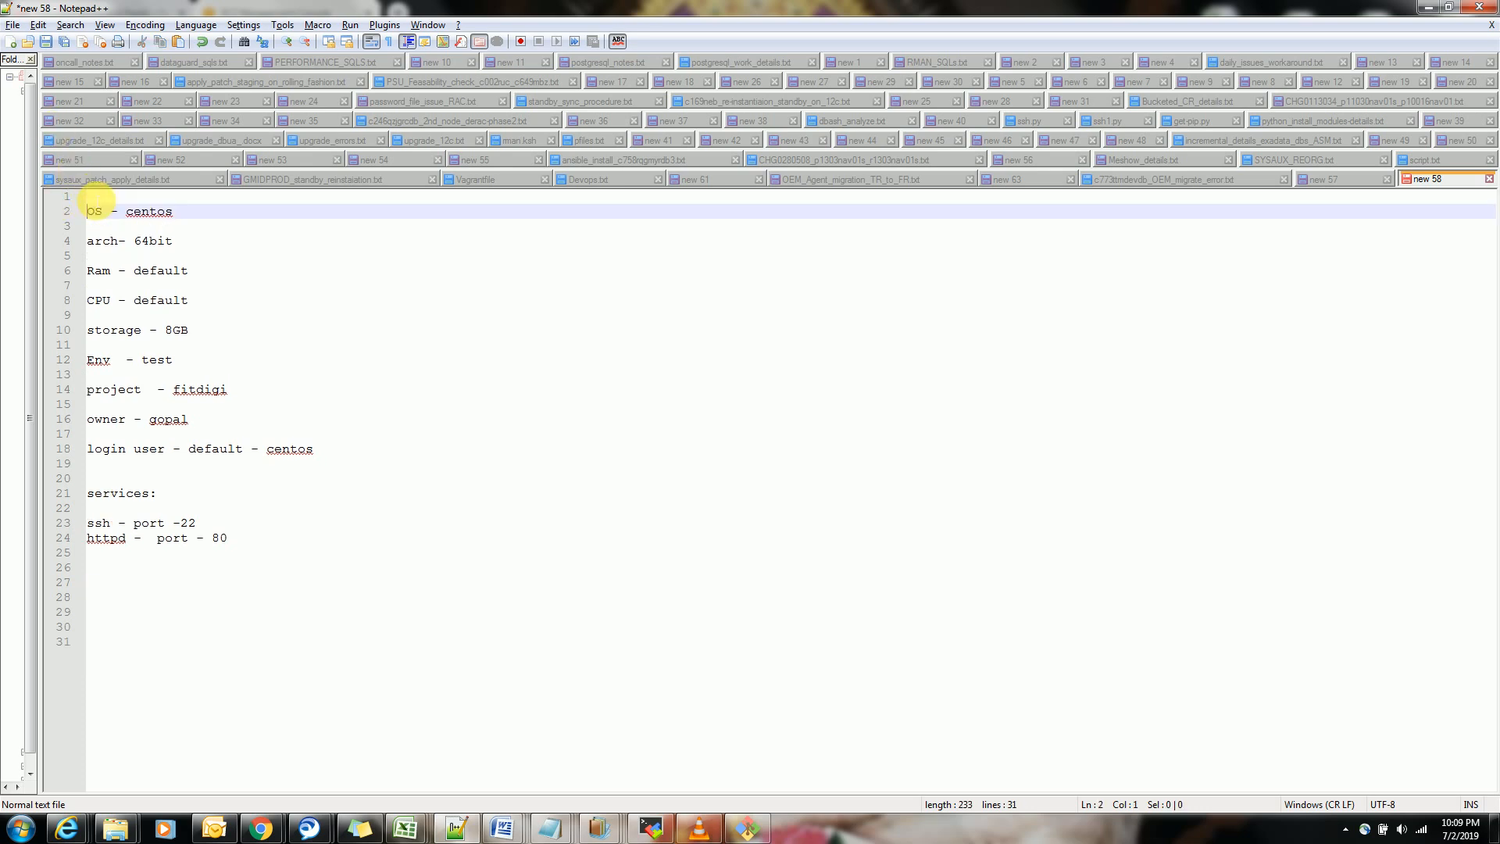
key(Return)
key(Up)
key(Up)
key(ctrl+v)
key(Return)
key(Down)
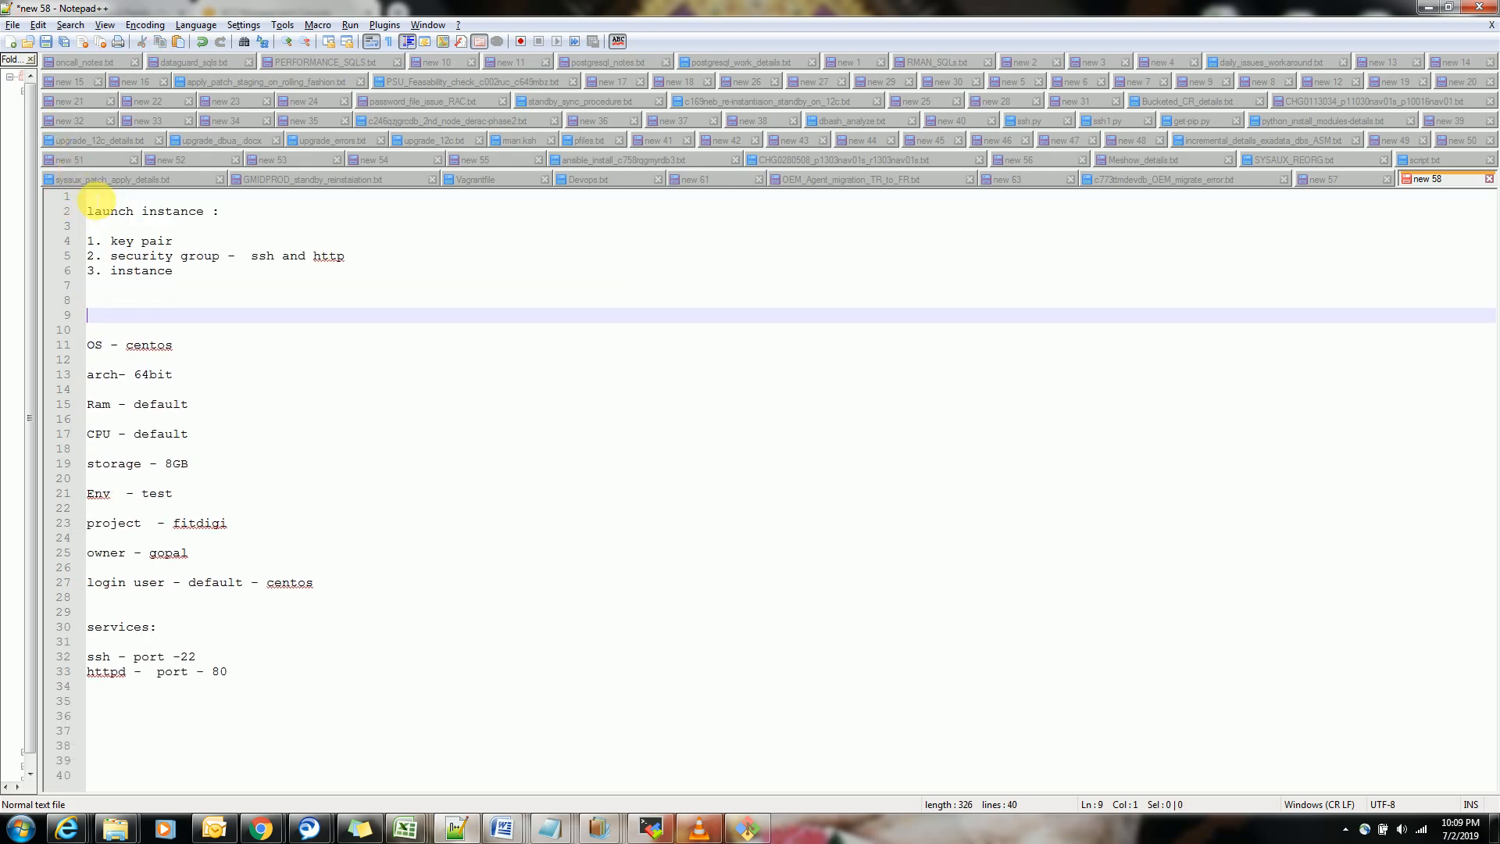
key(Delete)
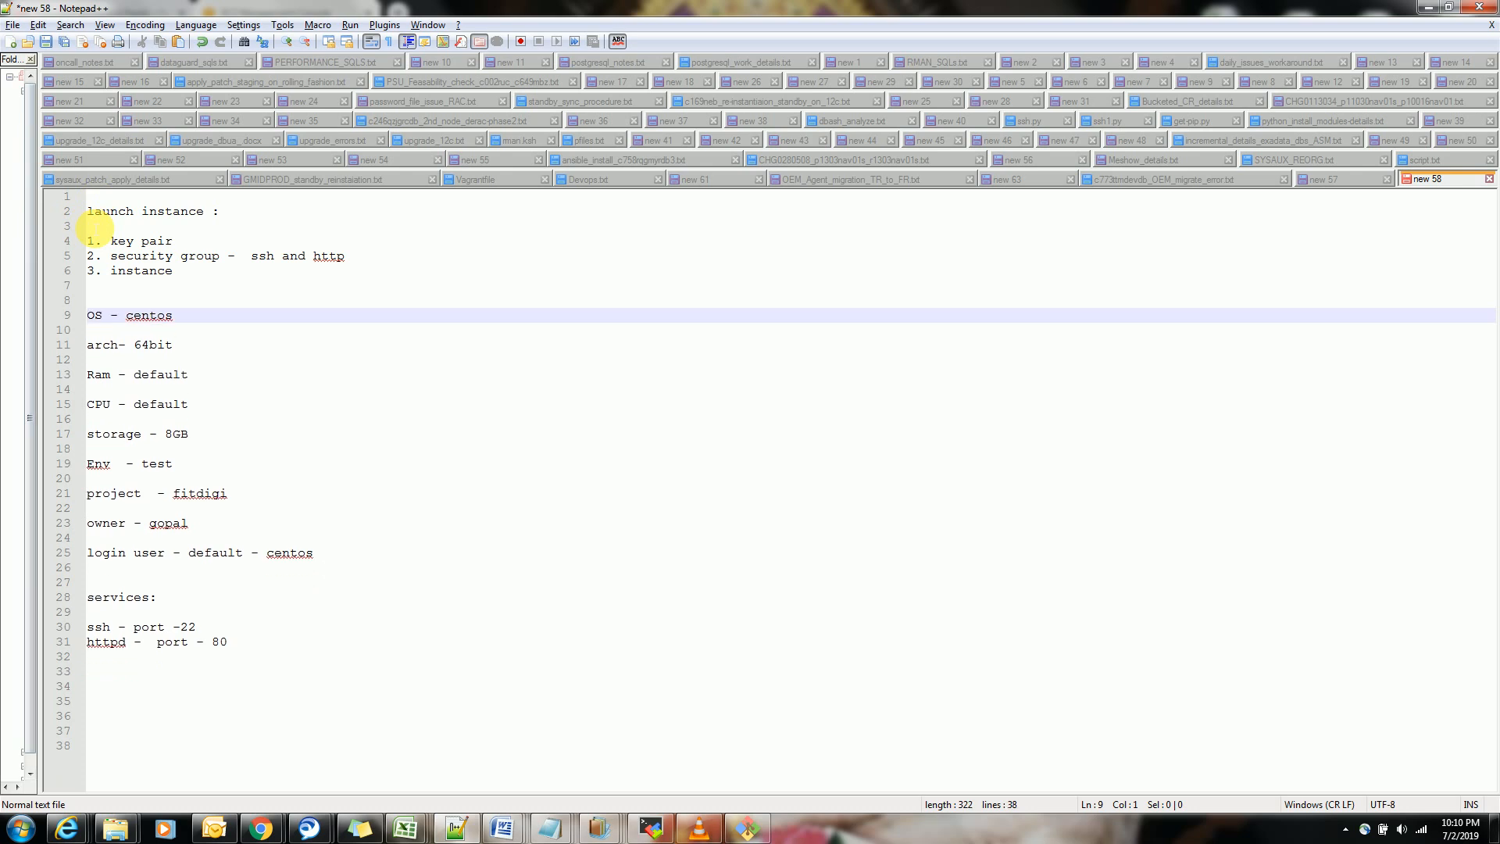
Switch to the EC2 console in Chrome and start creating a key pair under Key Pairs
click(174, 240)
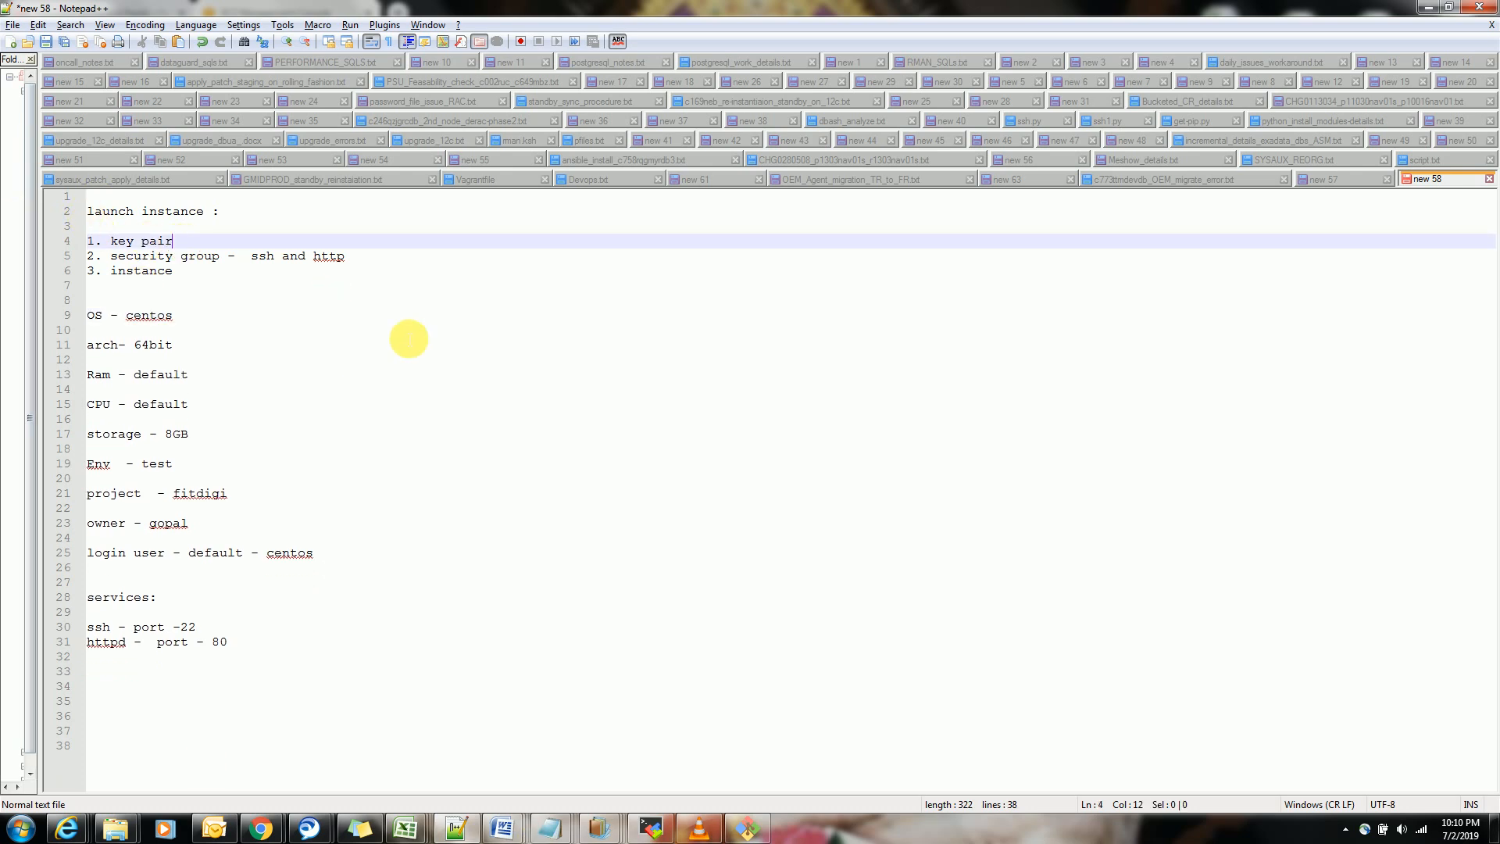
key(alt+Tab)
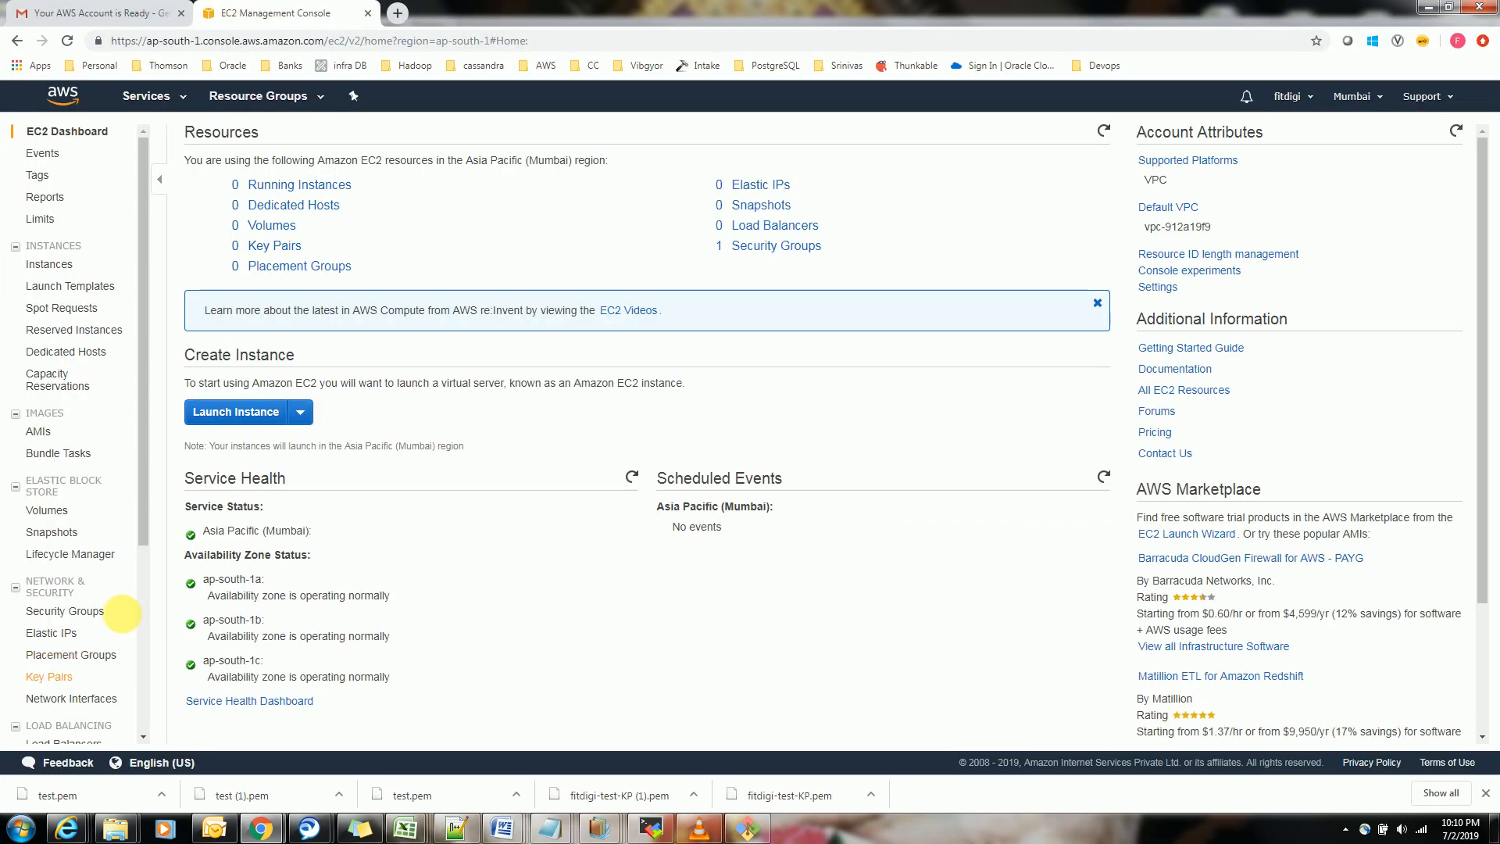
drag(144, 534, 146, 630)
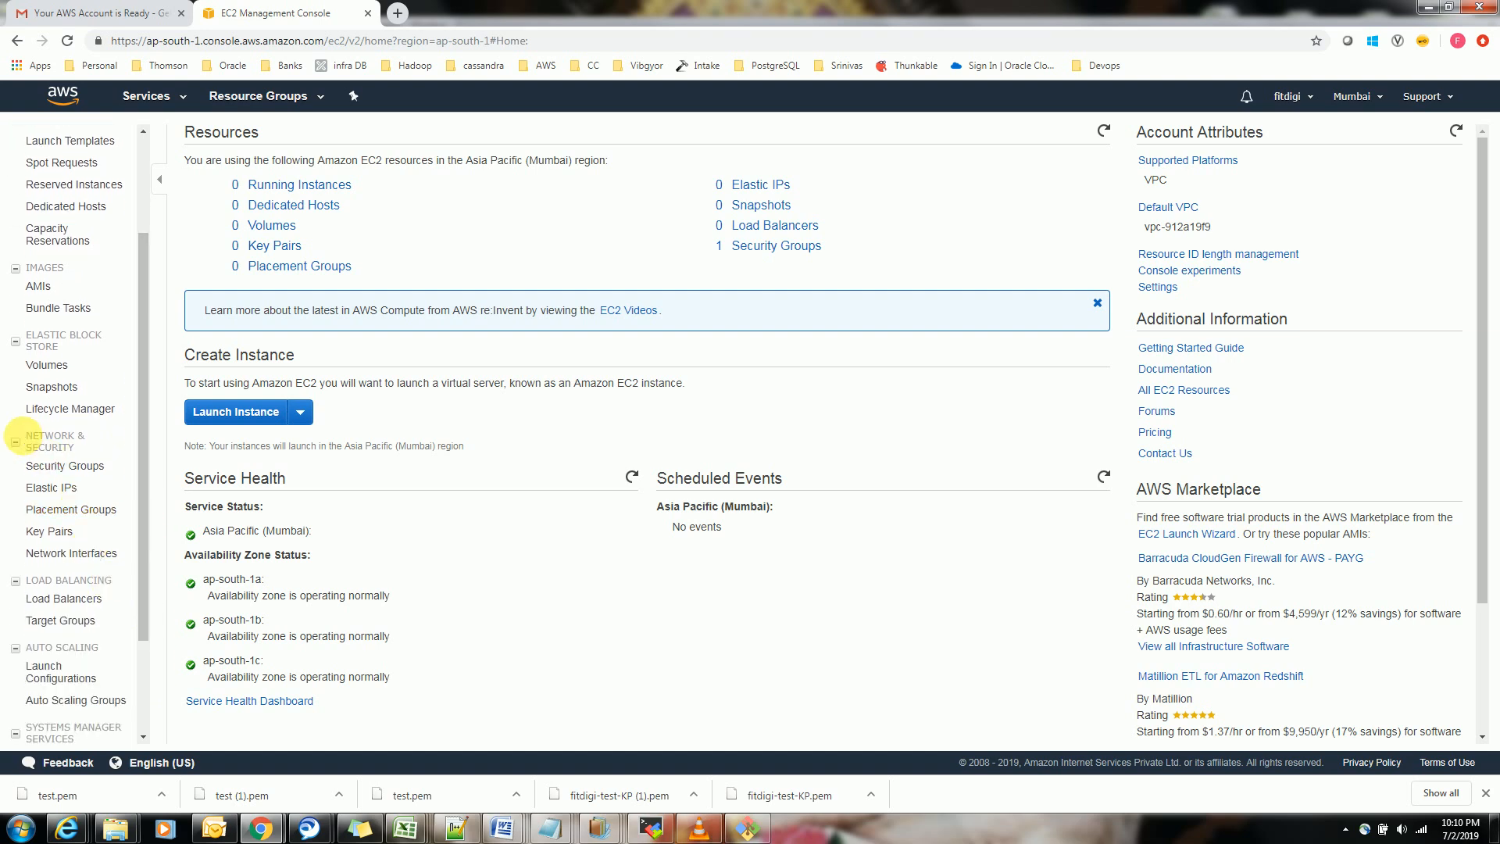
click(53, 533)
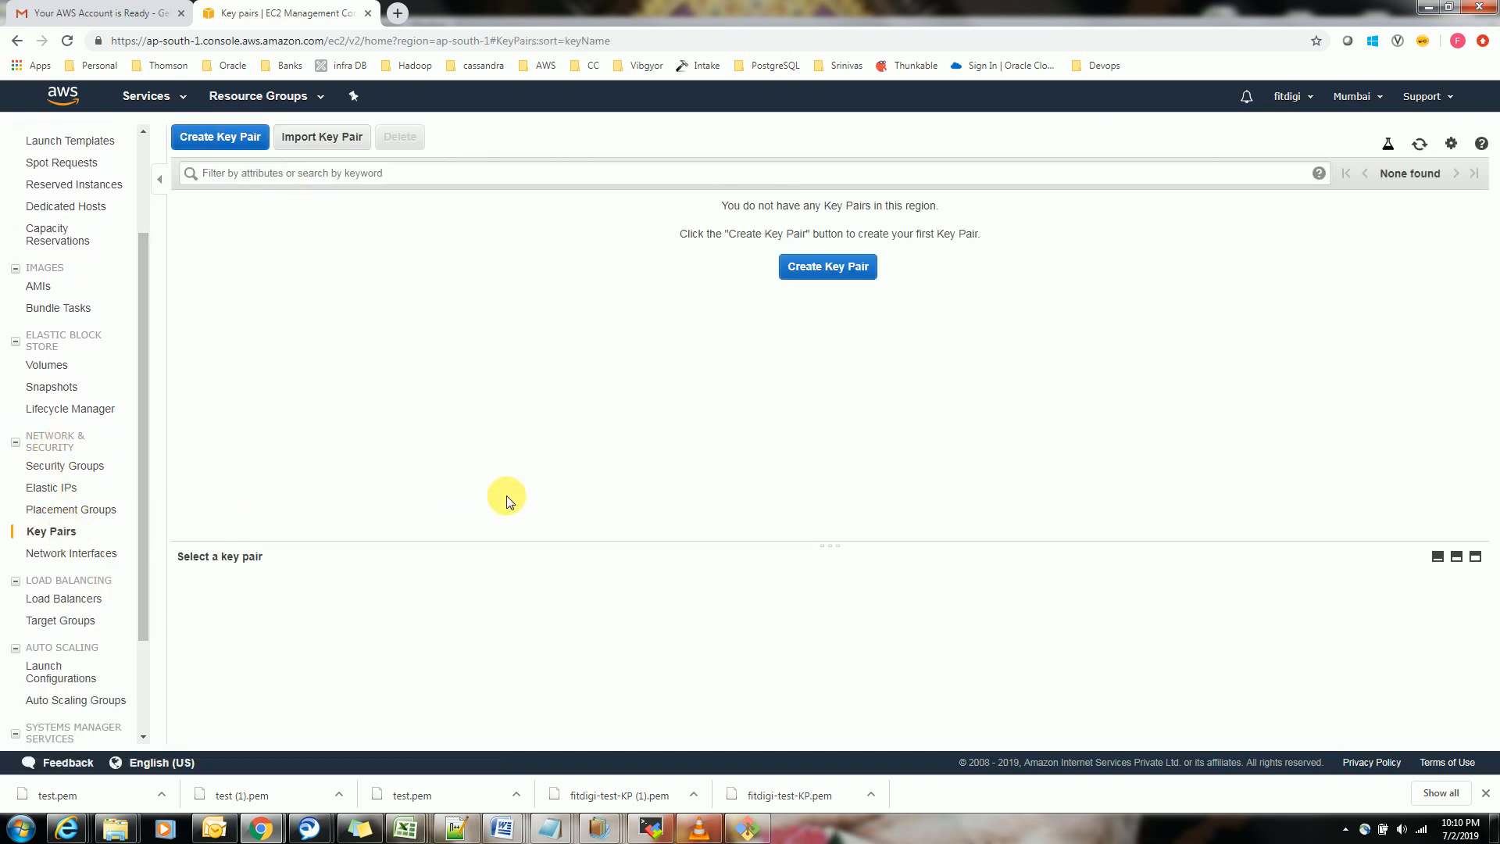
click(226, 137)
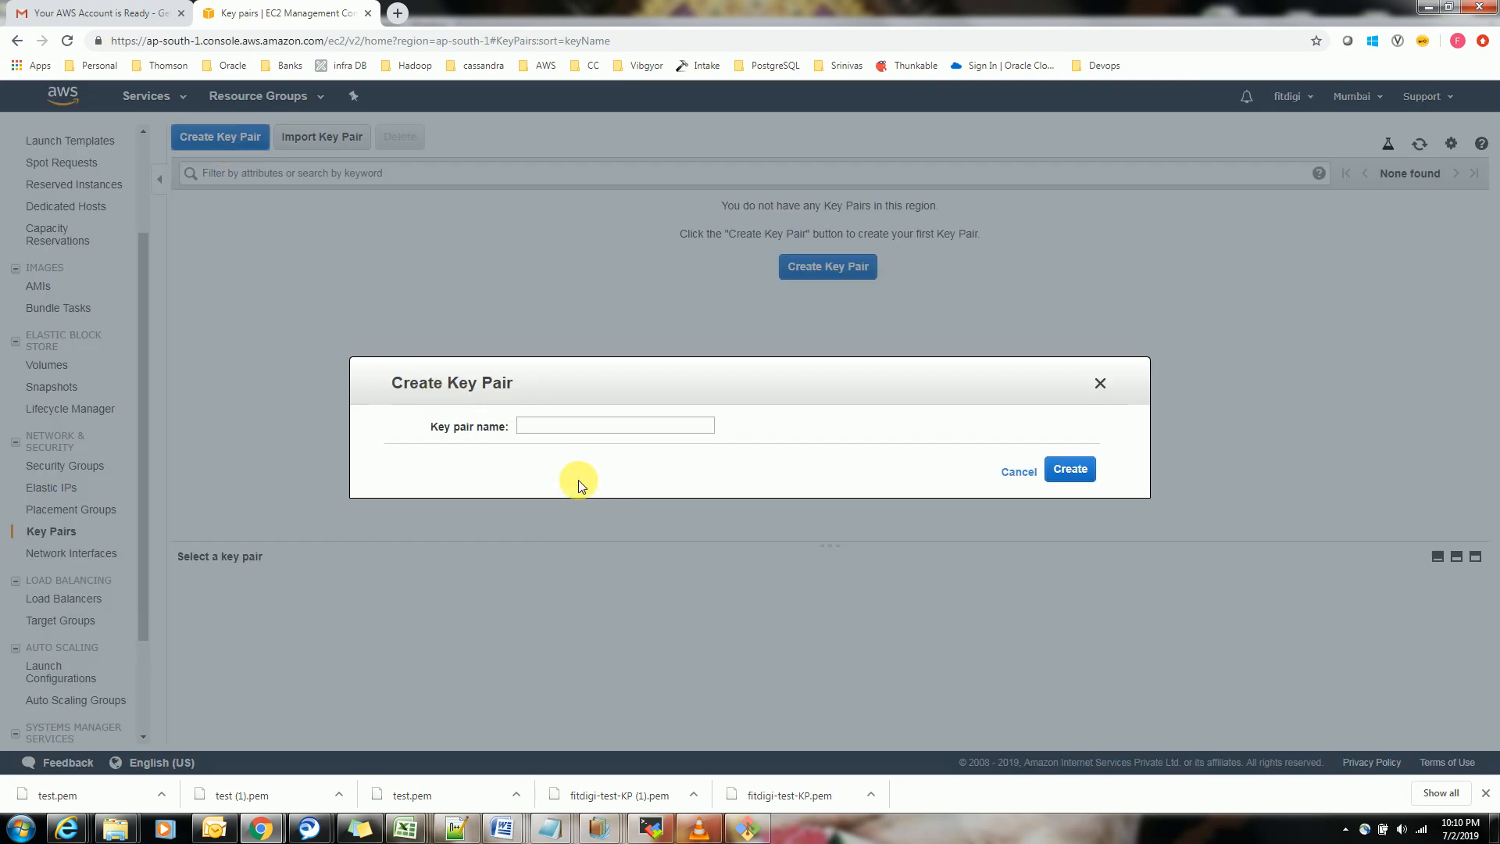
Name the new key pair fitdigi-test-KP and create it
click(589, 426)
text(fit)
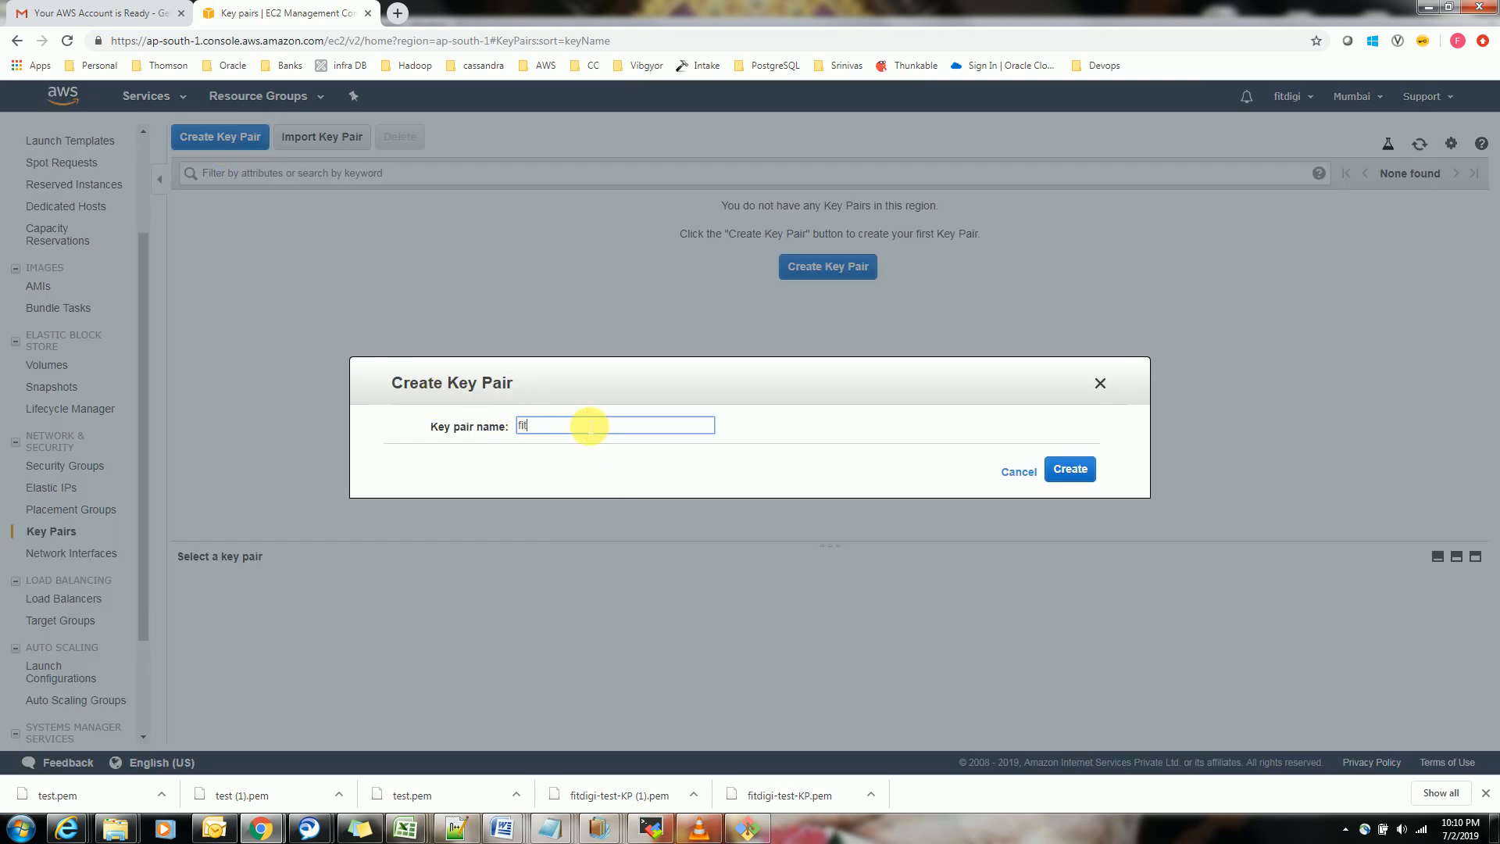
text(digi-test-KP)
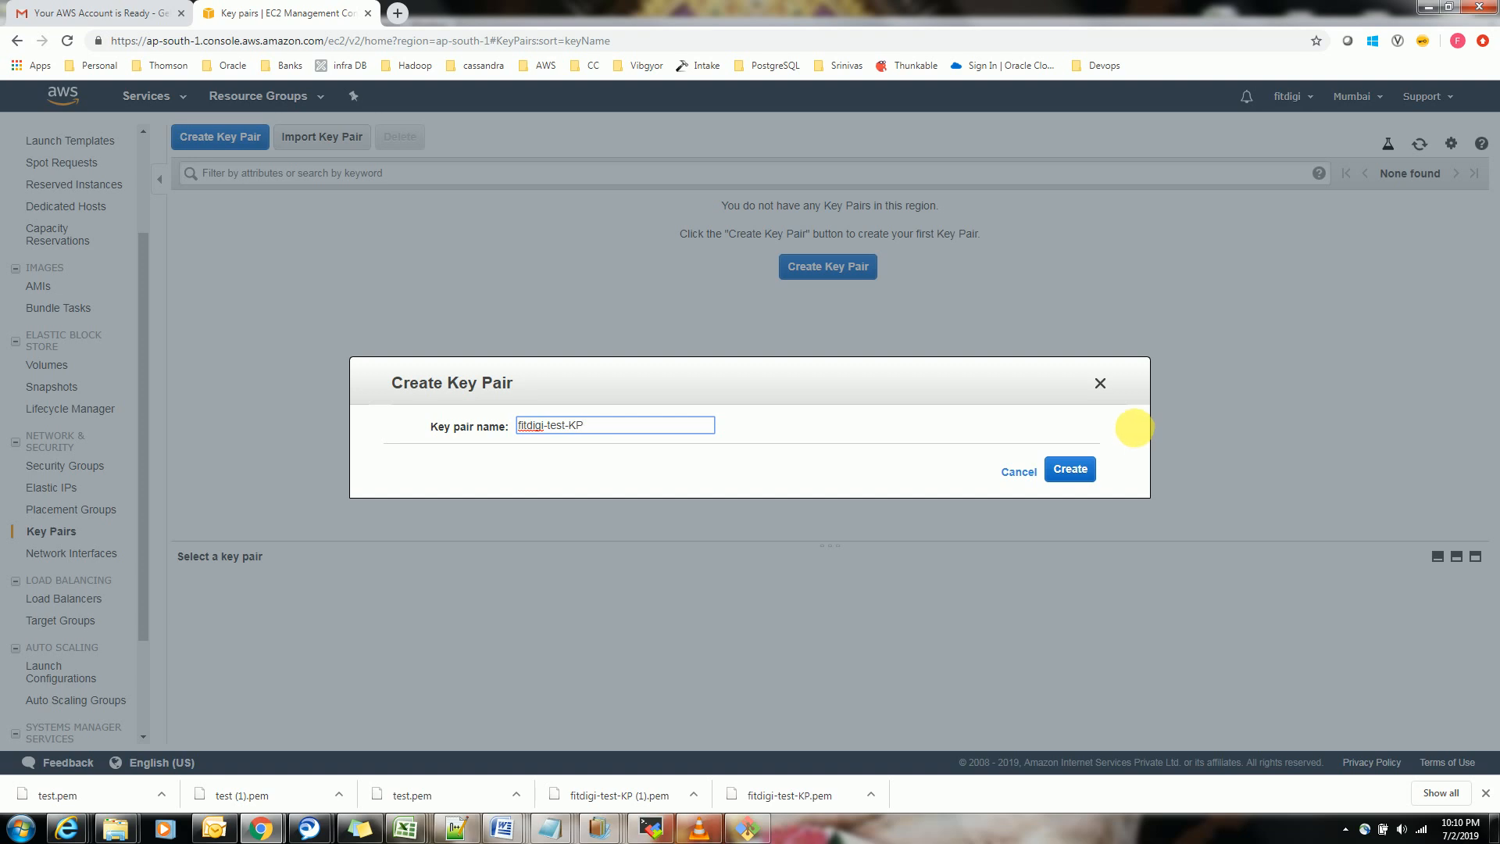
double_click(539, 428)
double_click(556, 425)
double_click(576, 426)
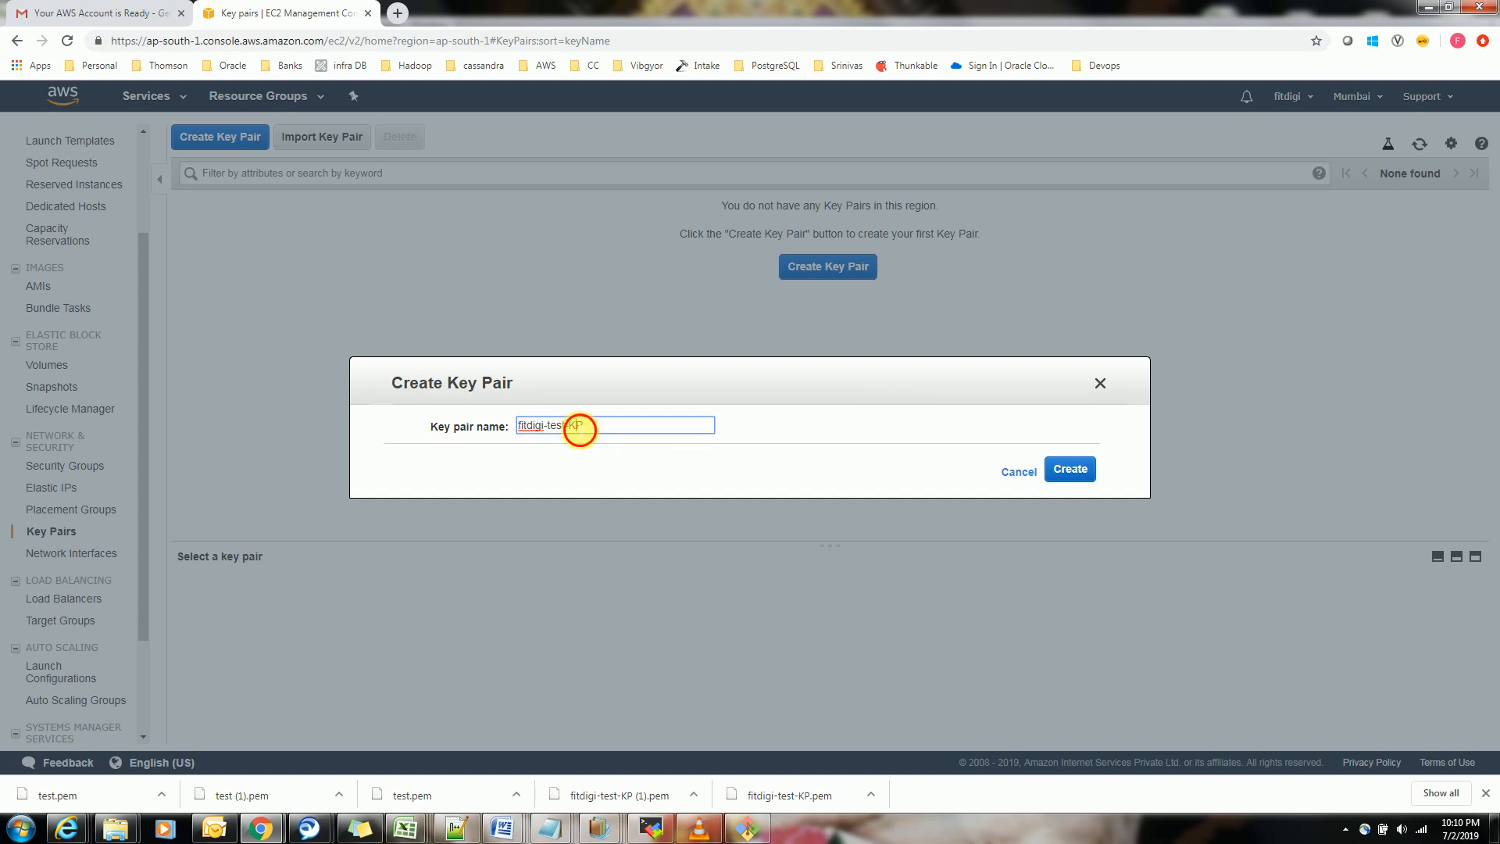
click(1088, 477)
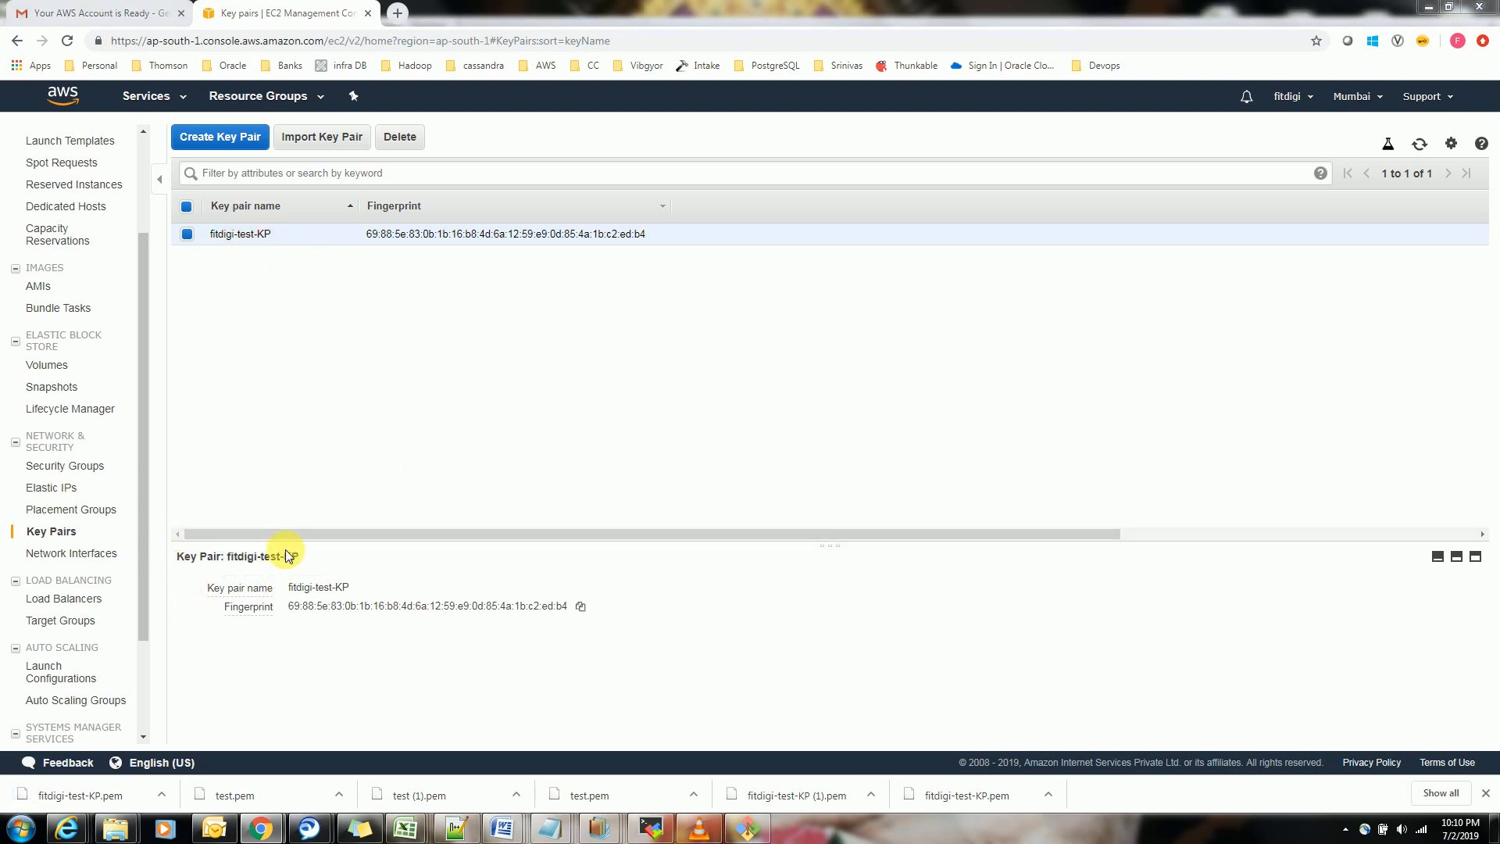
Switch to the Notepad++ note and review the key pair and security group items in the launch list
key(alt+Tab)
click(184, 244)
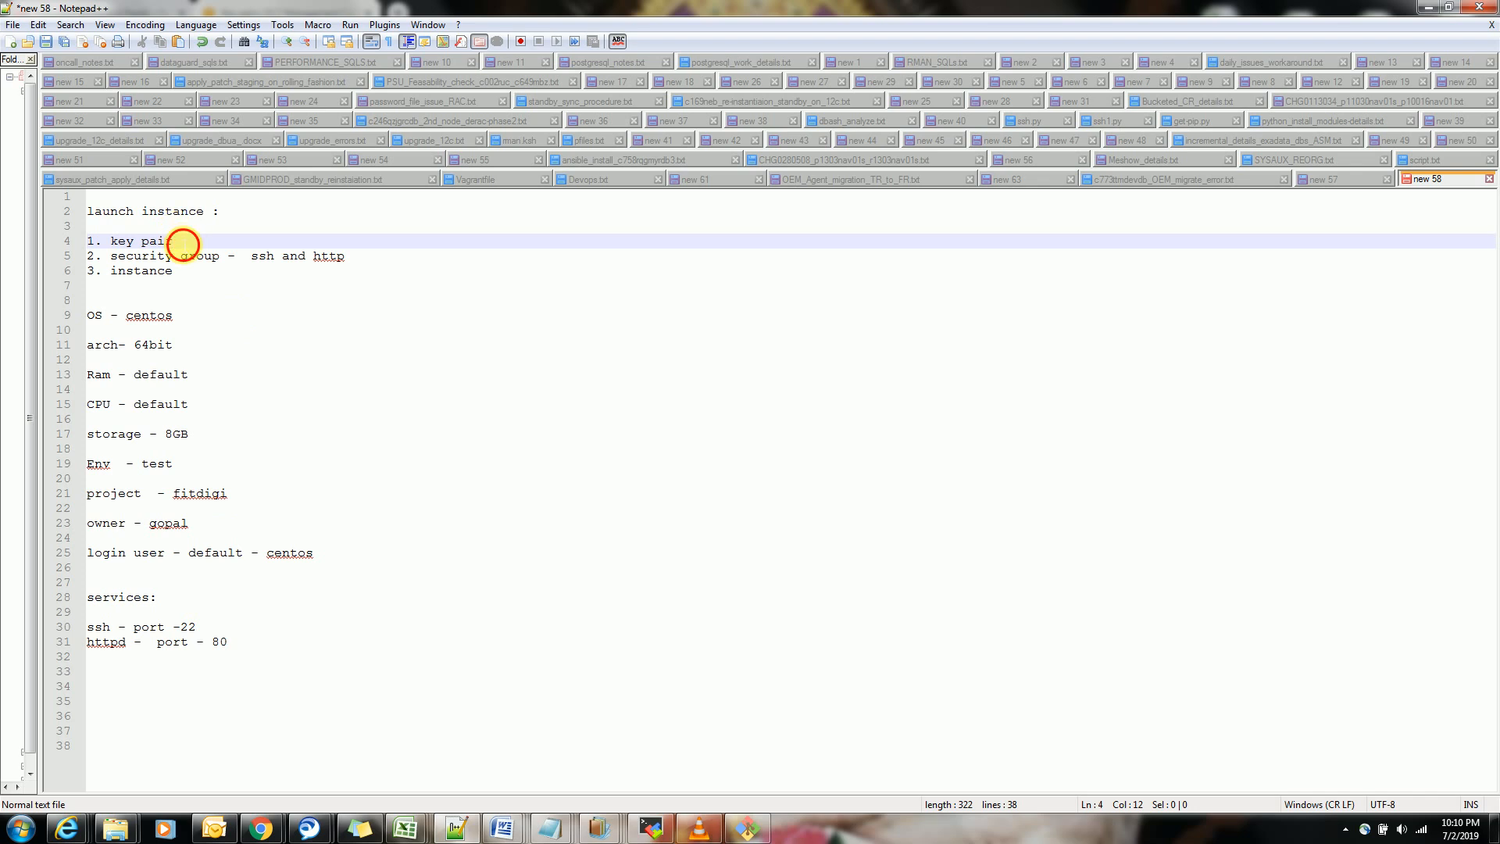
drag(362, 261, 129, 268)
click(293, 321)
key(alt)
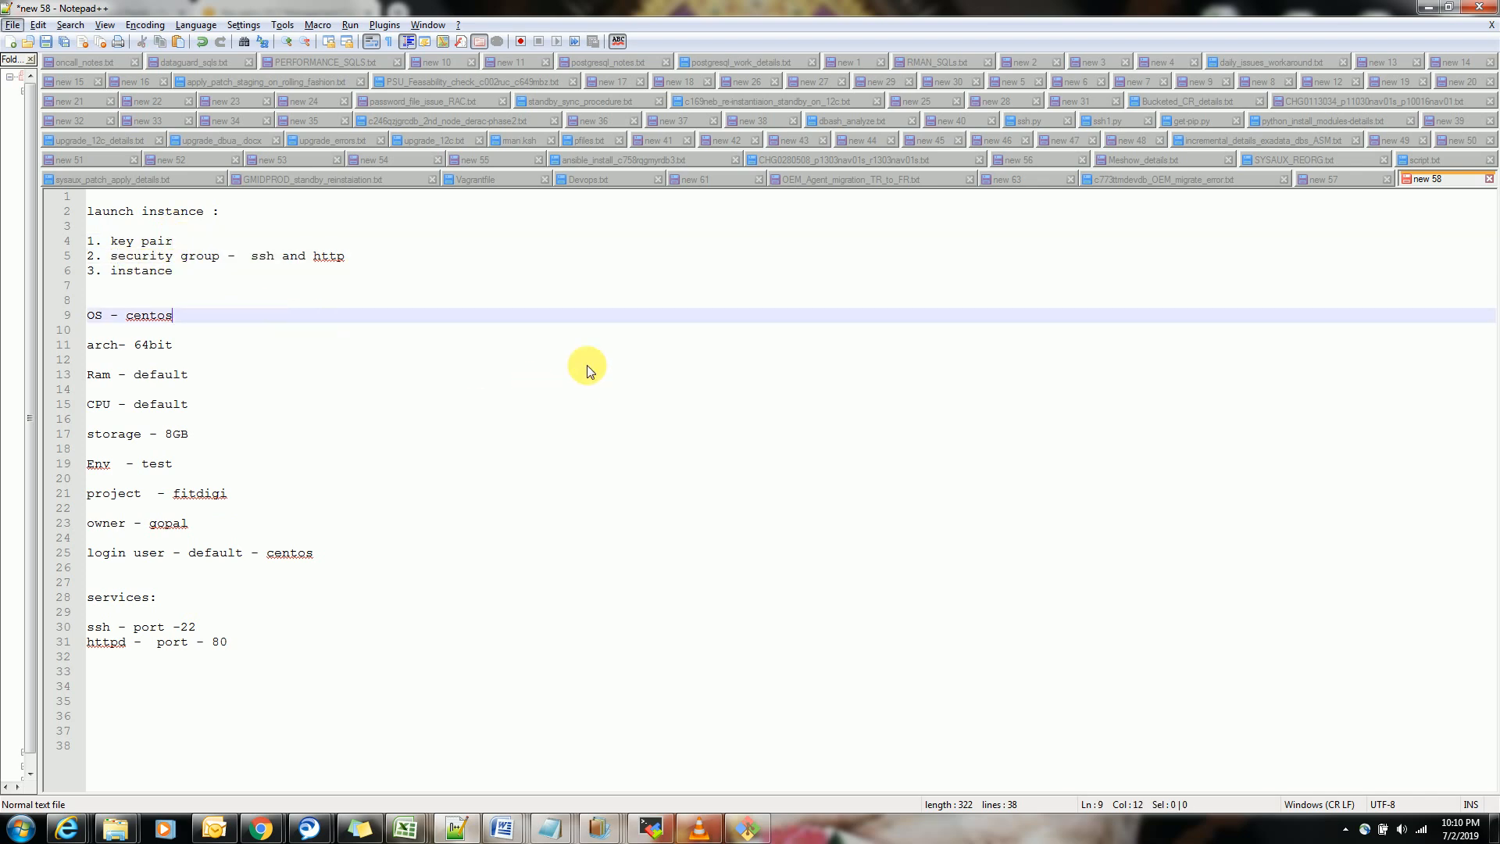
Switch to the EC2 console in Chrome, start a new security group and name it fitdigi-test-SG
key(alt+Tab)
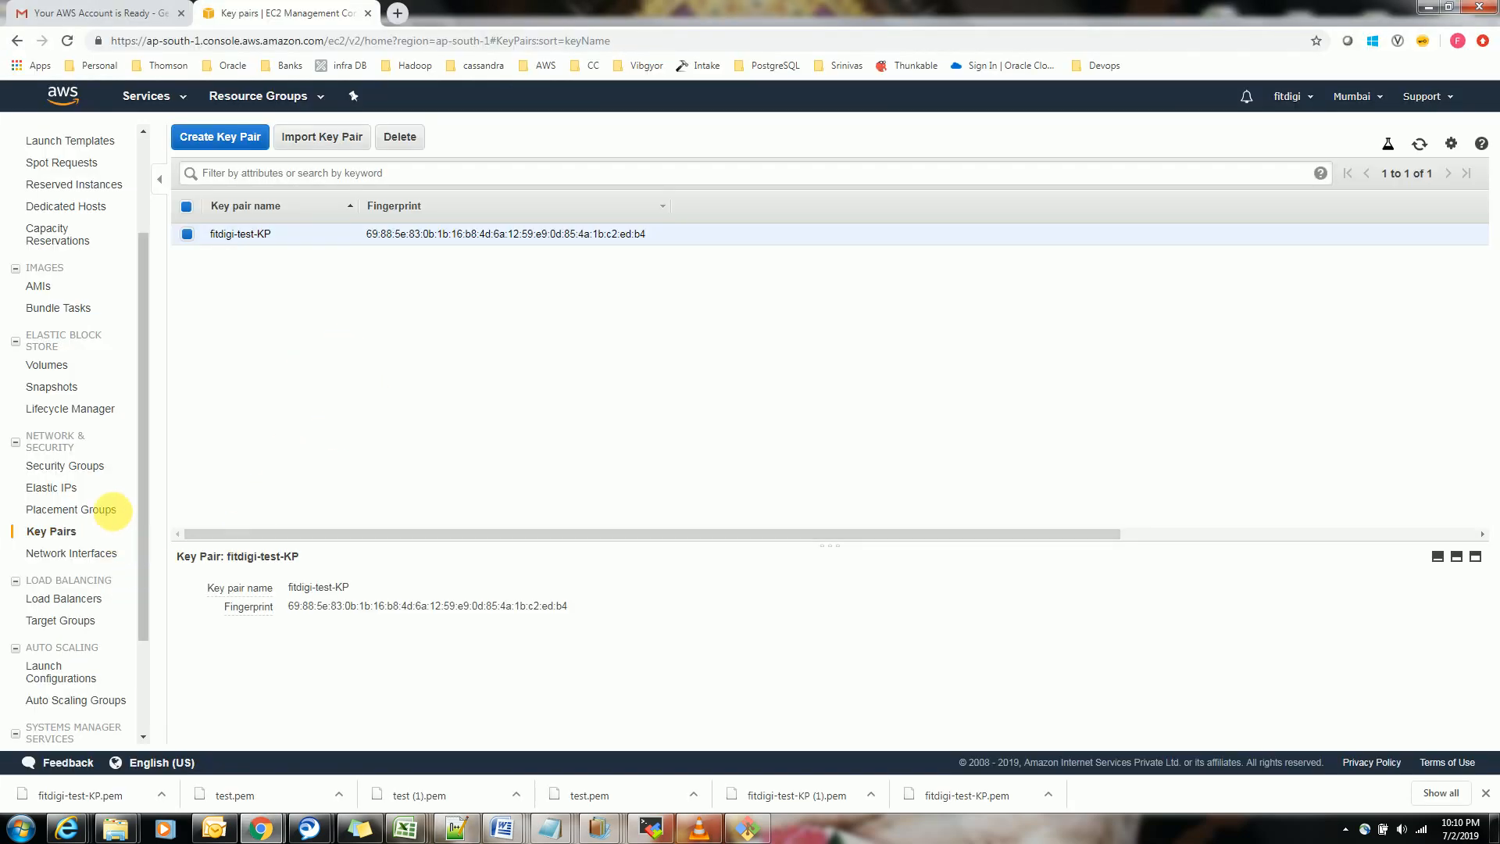
click(78, 472)
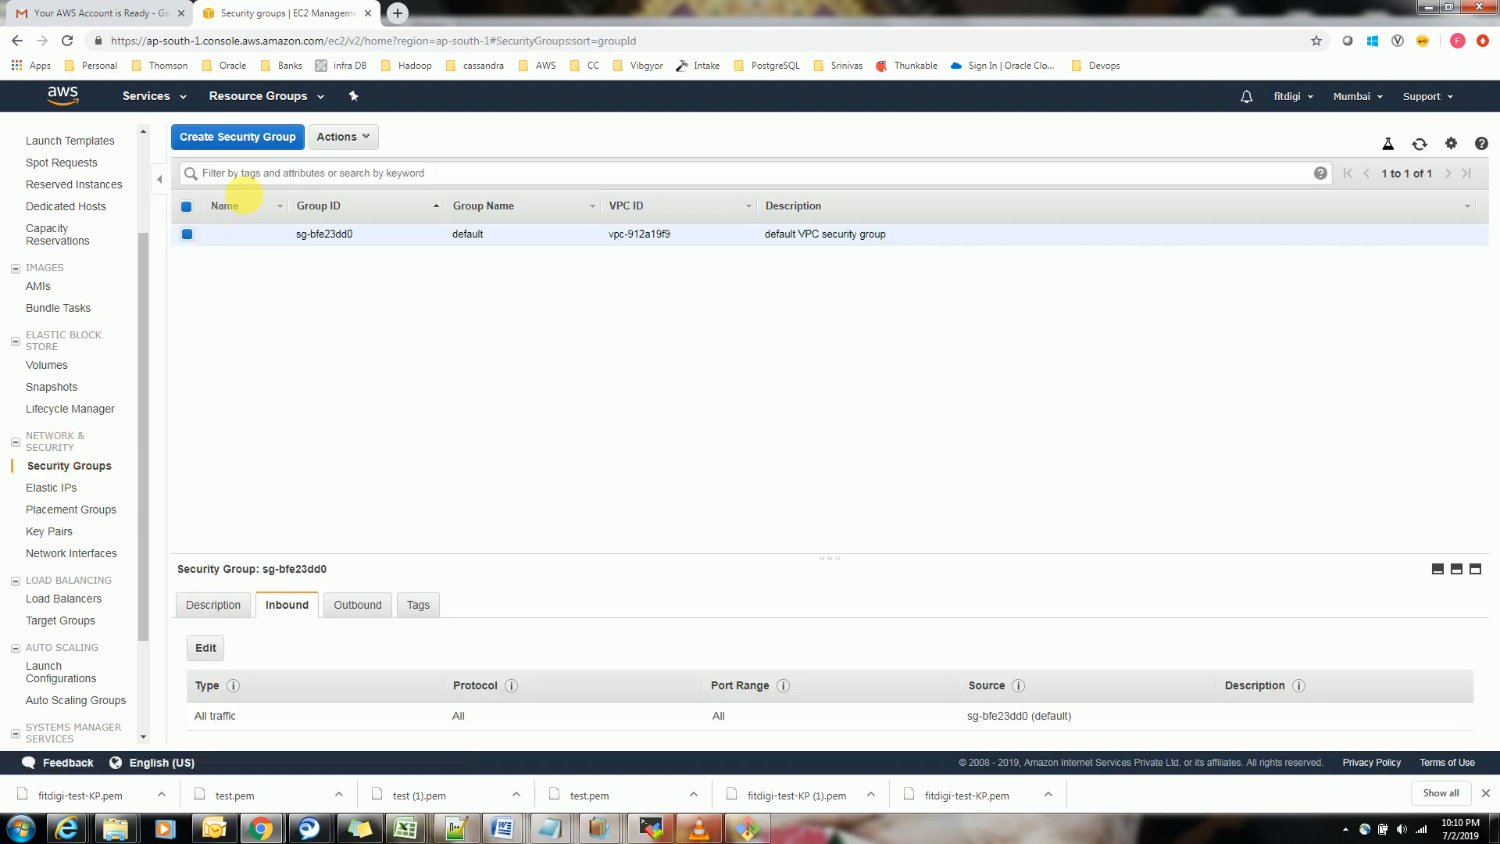
click(268, 137)
click(583, 281)
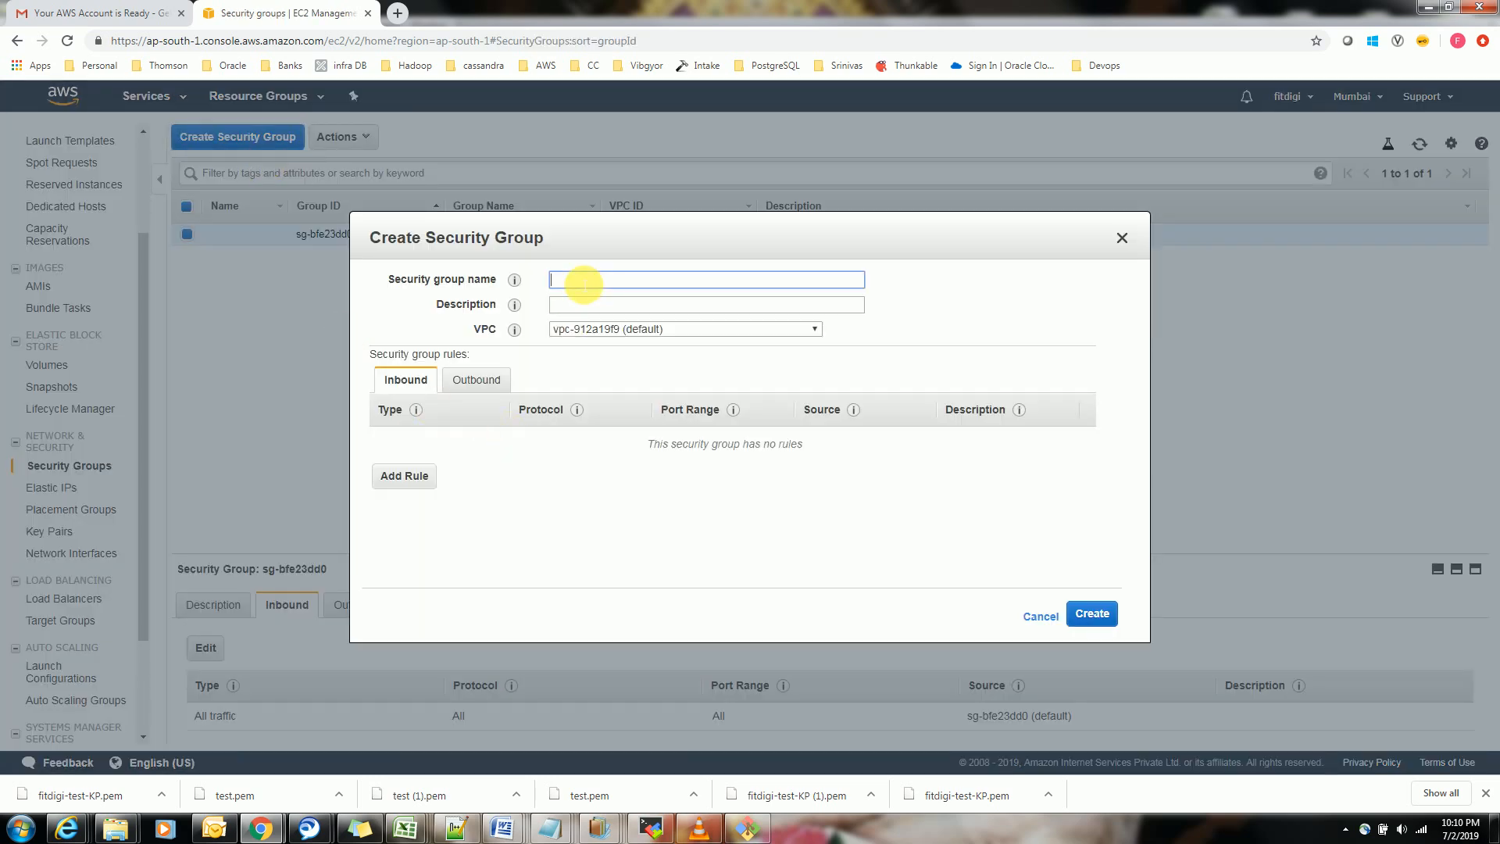
text(fitdigi-test-SG)
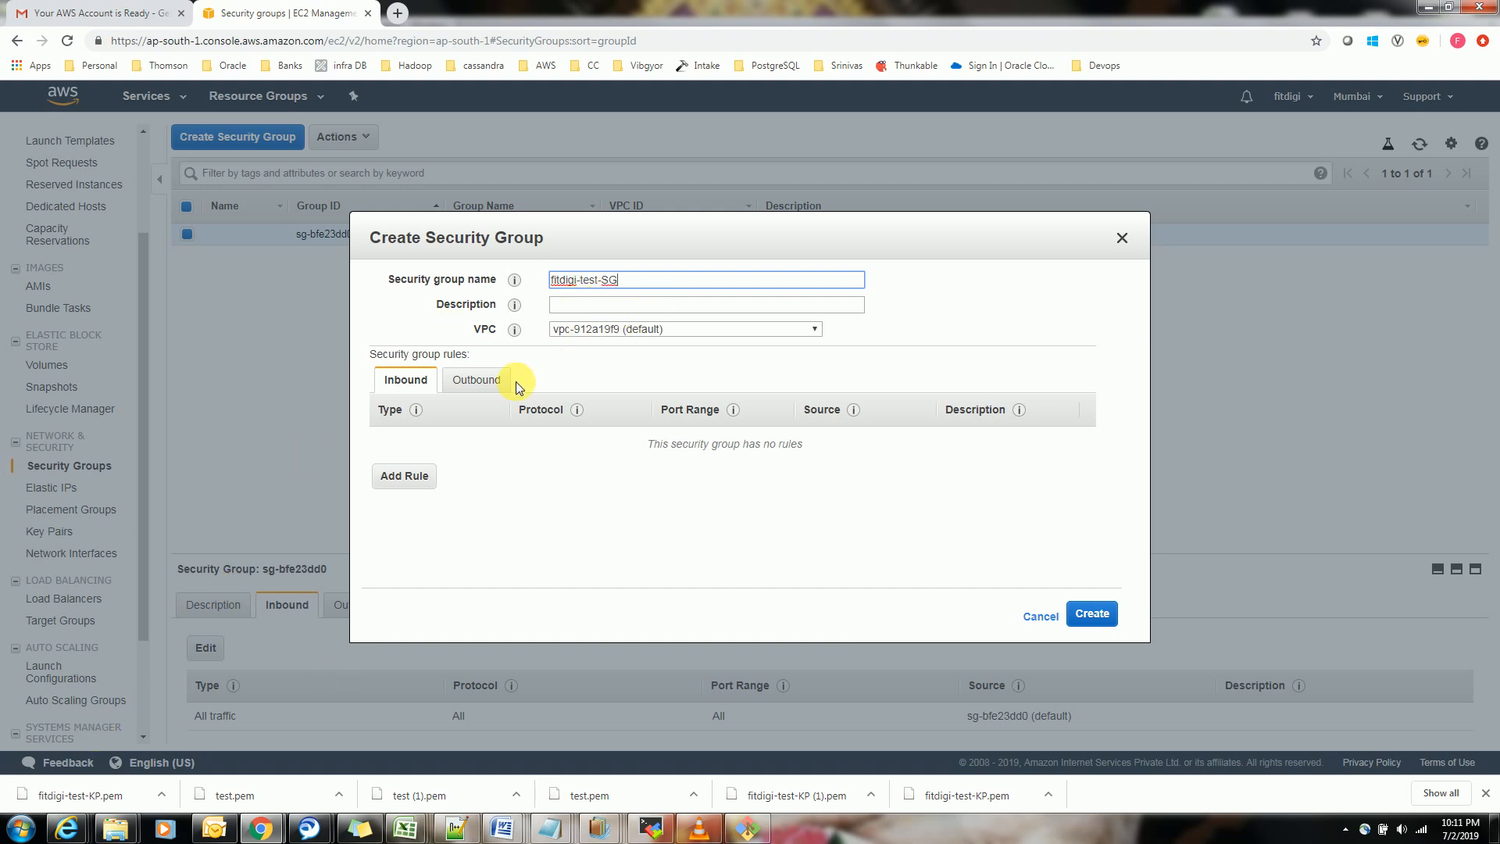
click(545, 547)
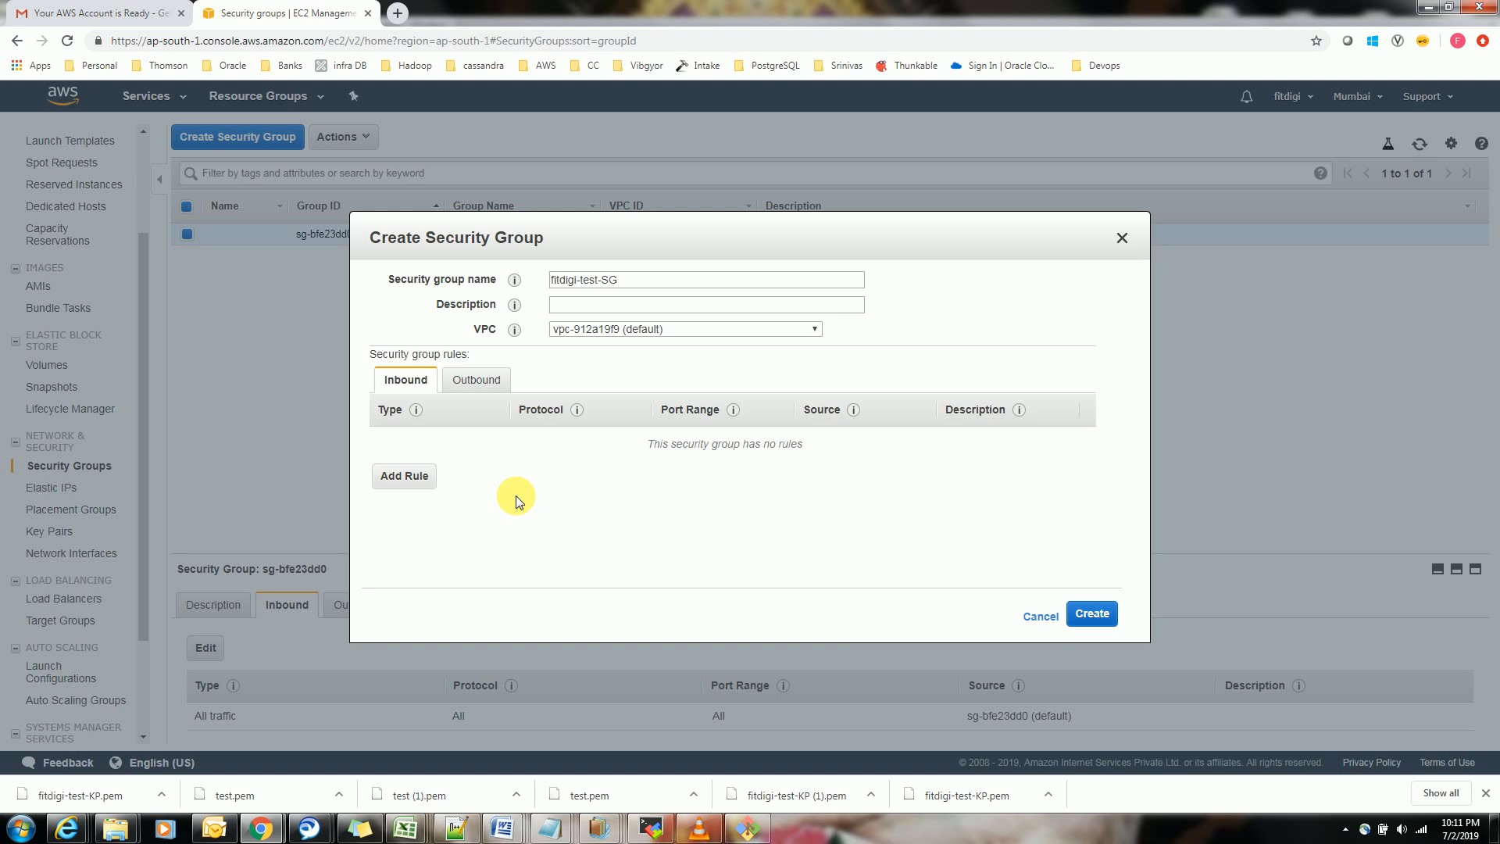
Add an inbound rule of type SSH to the new security group
click(395, 477)
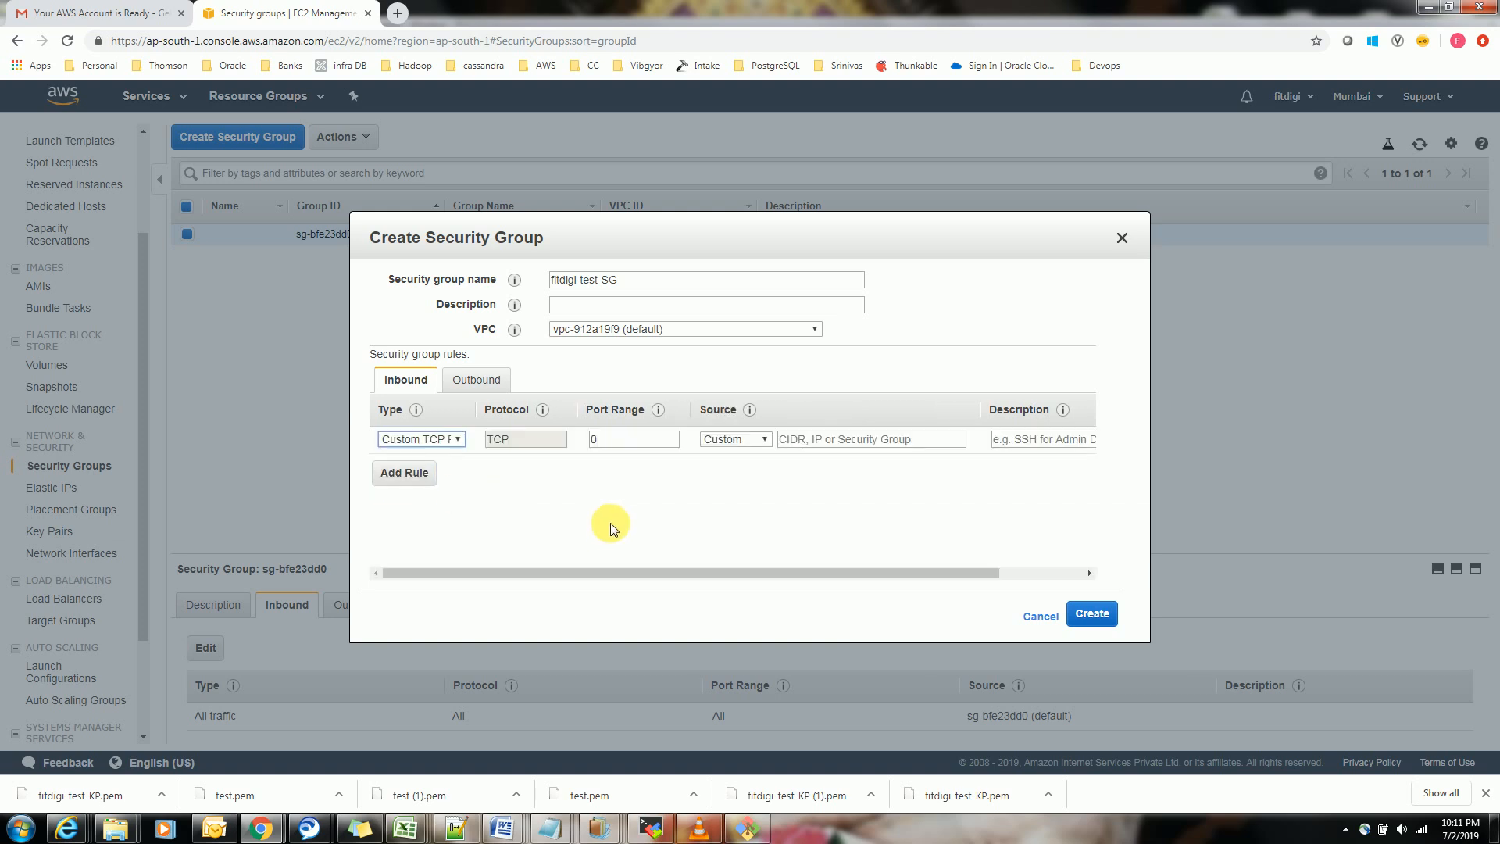
click(453, 438)
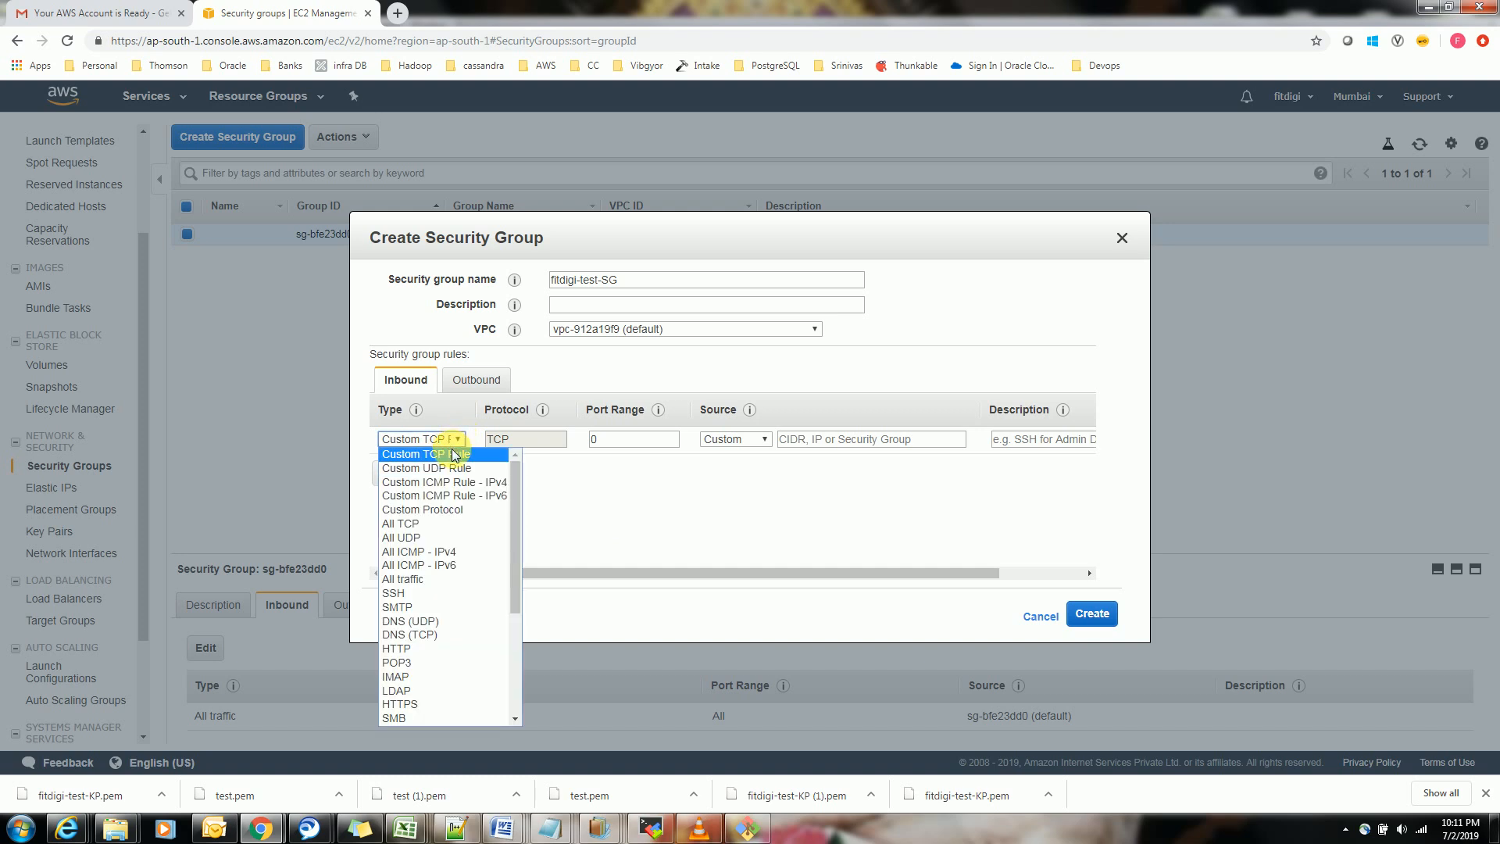
click(429, 594)
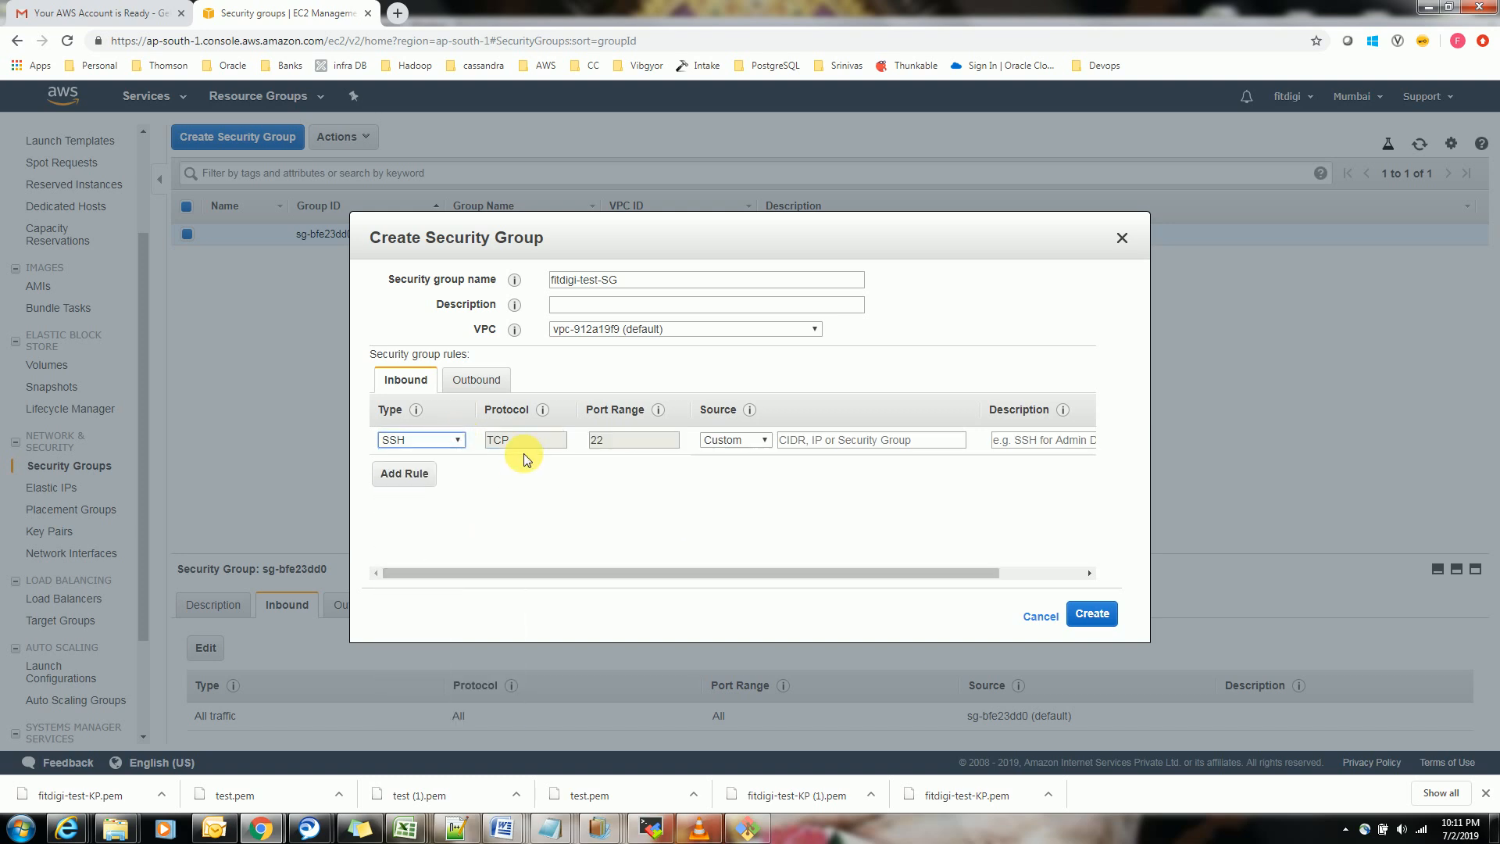
Try Anywhere as the SSH rule's source and set the source to My IP
click(728, 443)
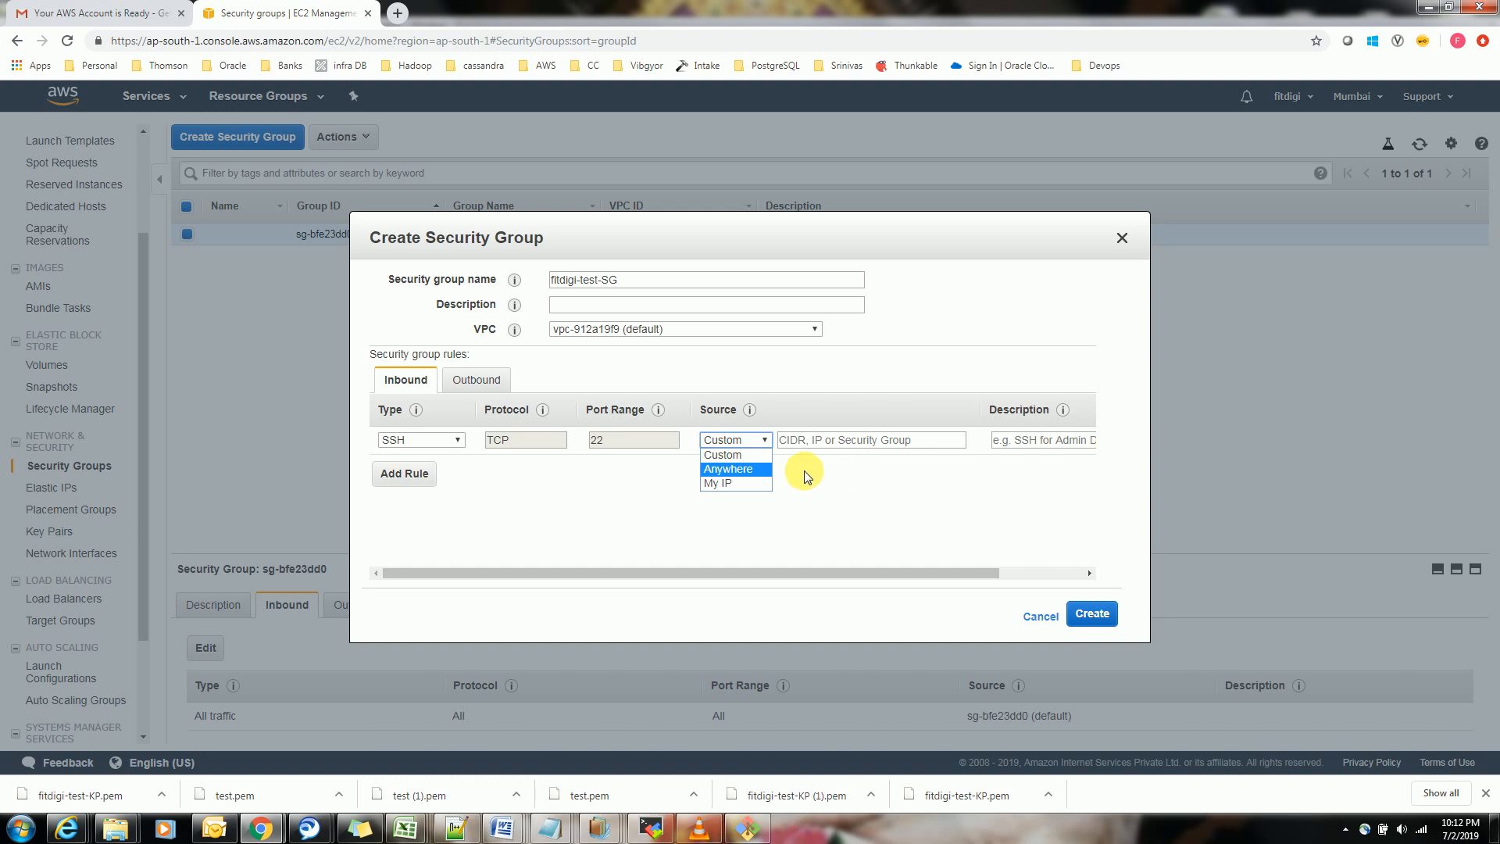
click(748, 484)
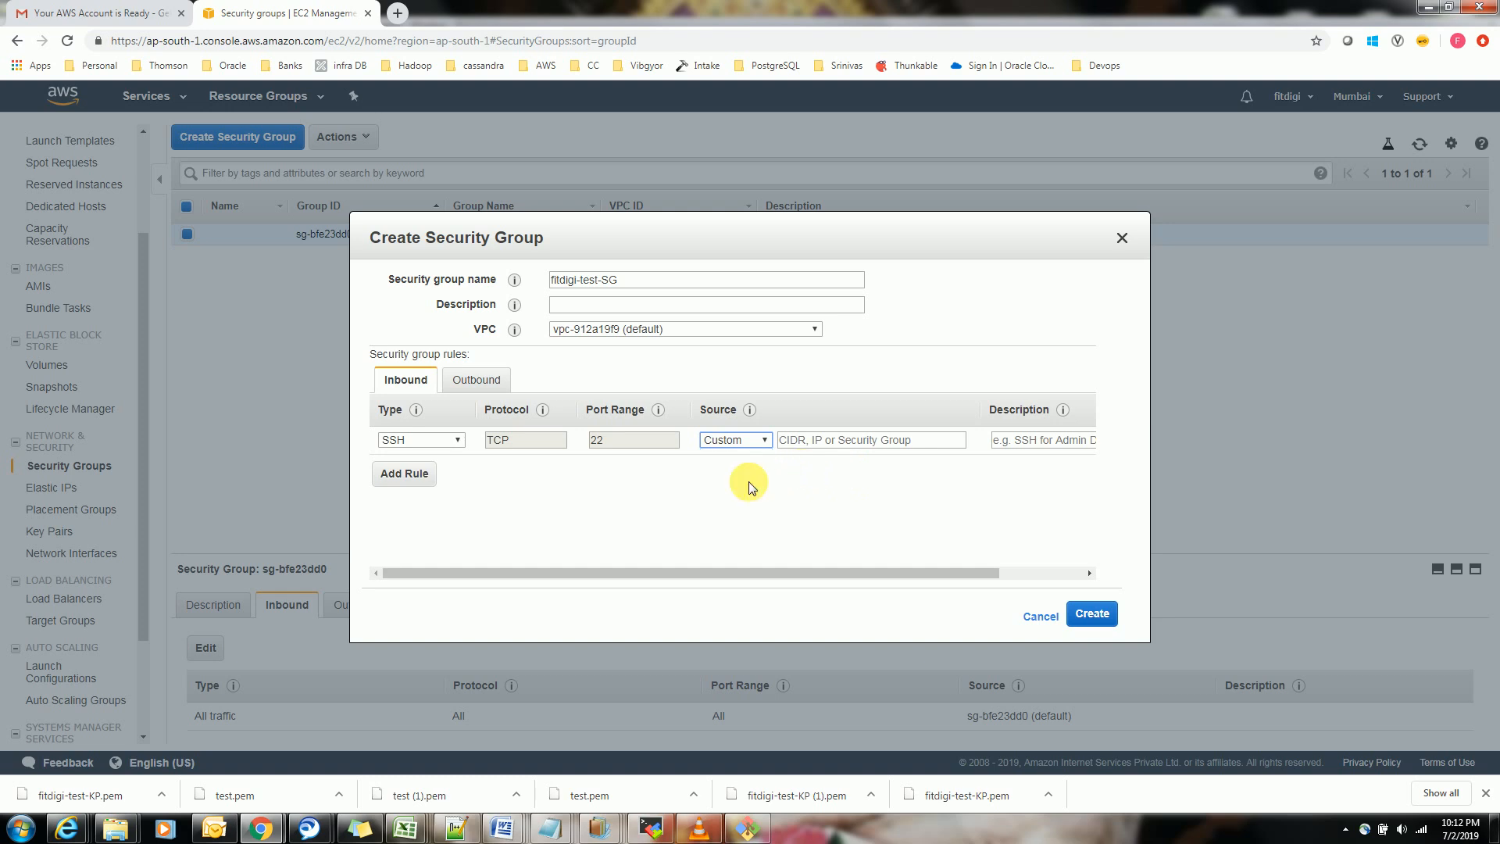
click(758, 442)
click(750, 465)
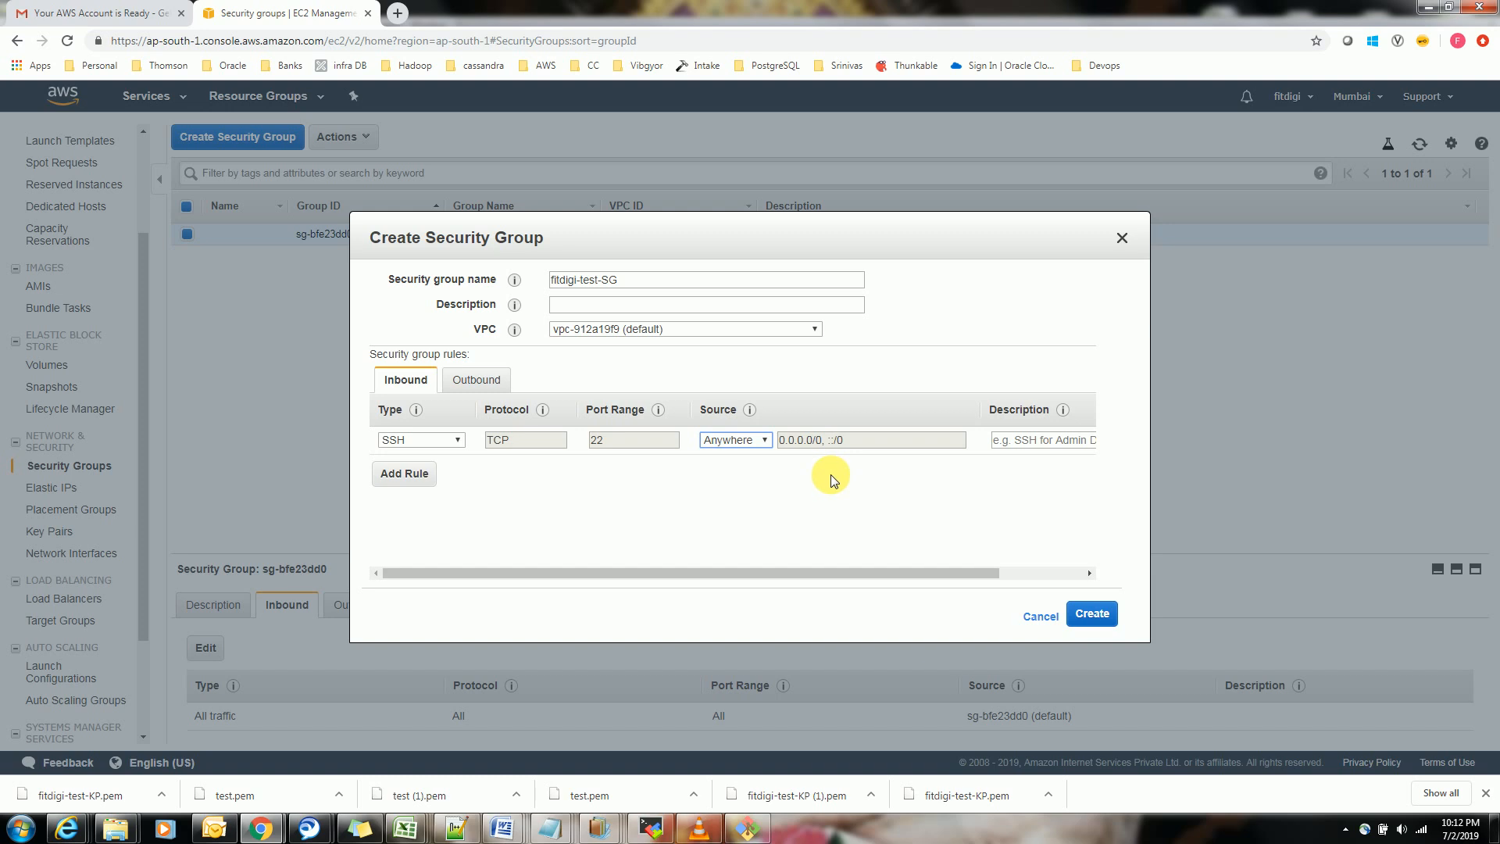
click(744, 442)
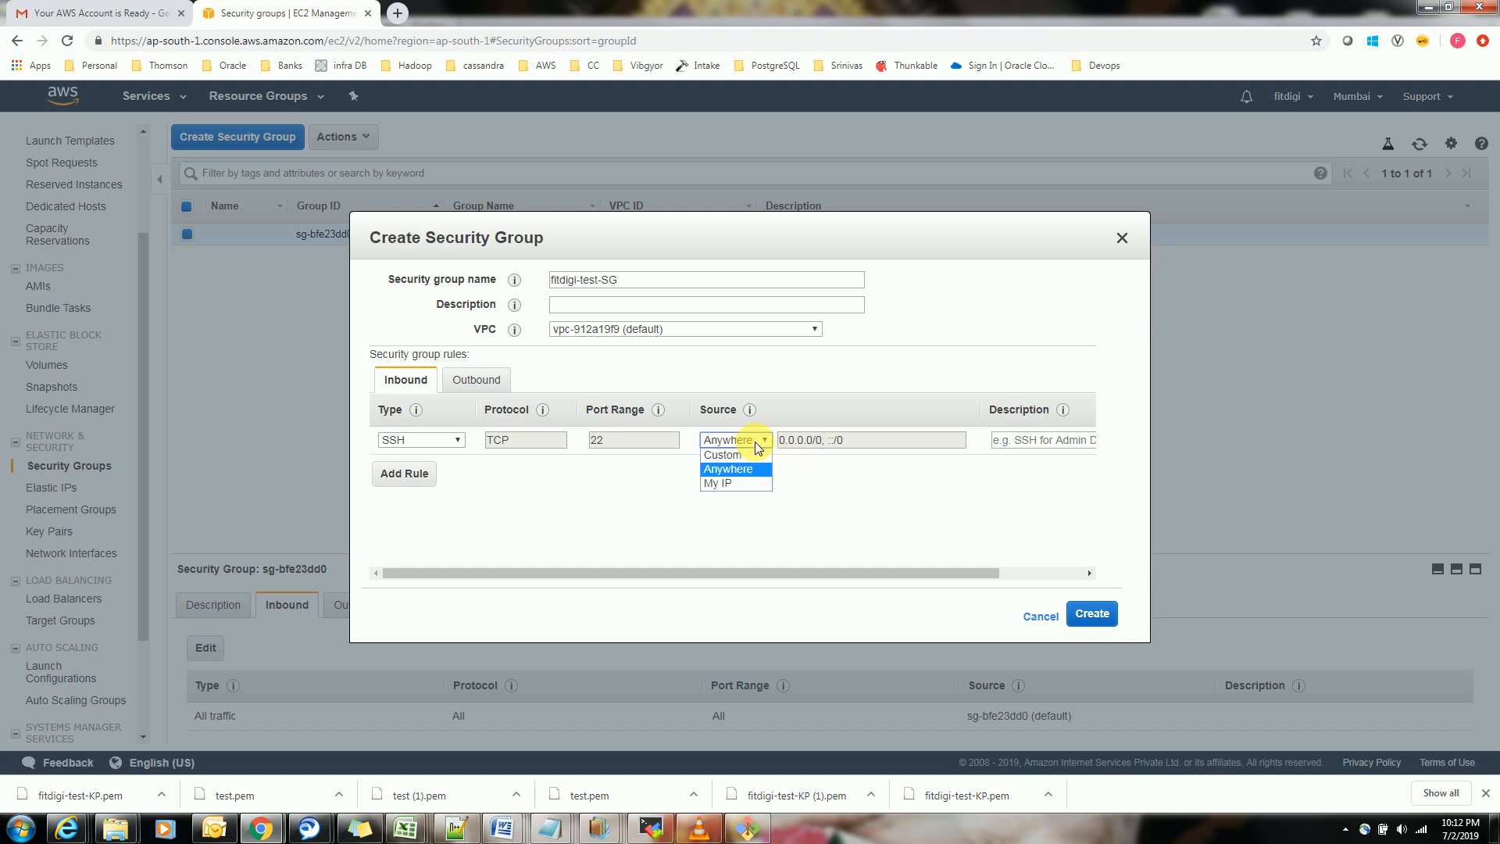
click(746, 484)
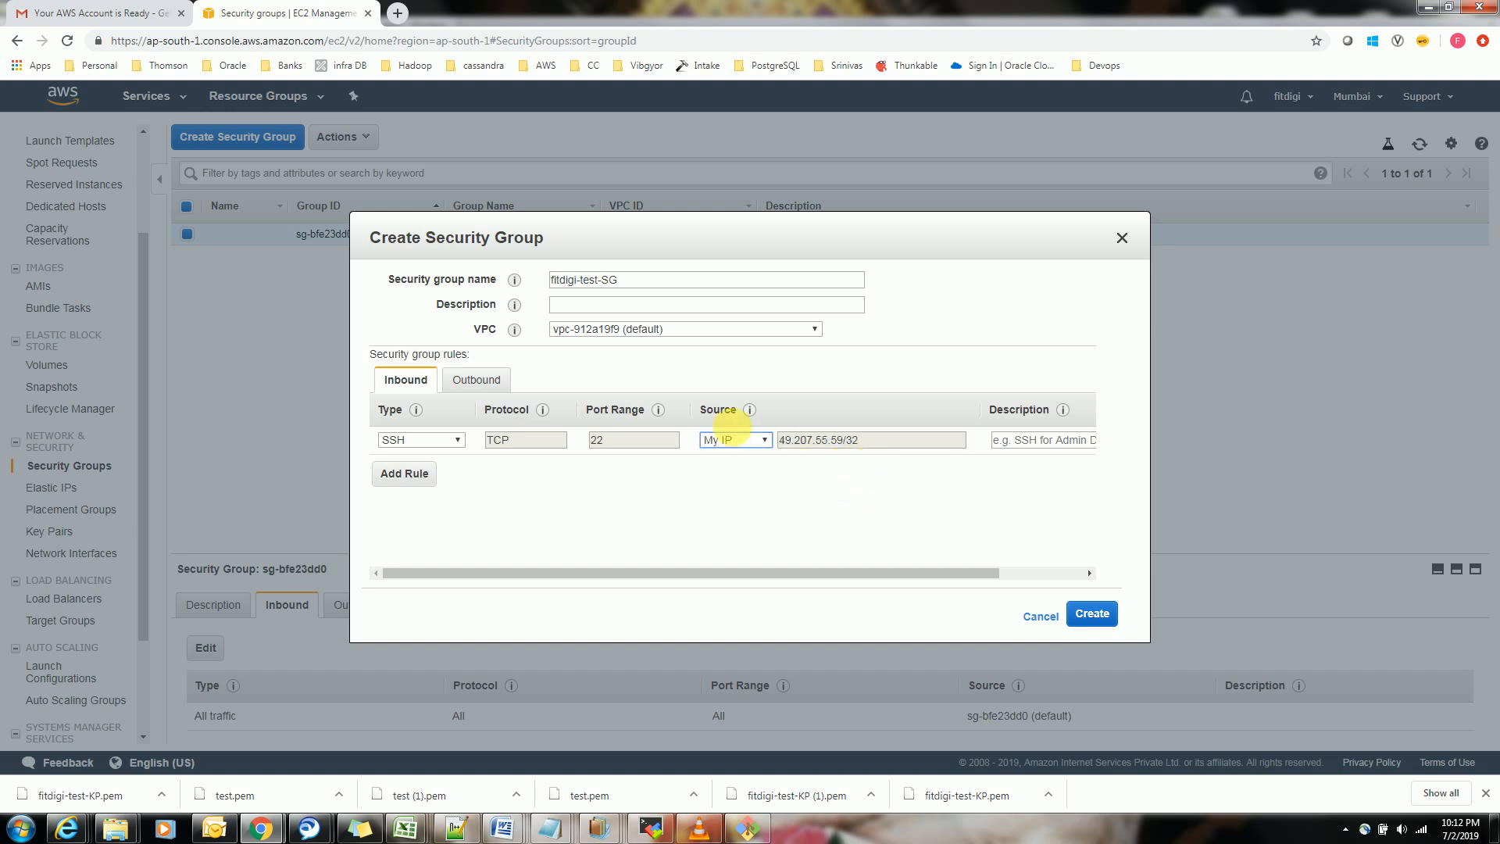
Search Google for "myip" in a new browser tab to check the public IP address, and return to the EC2 console
click(398, 14)
text(myip)
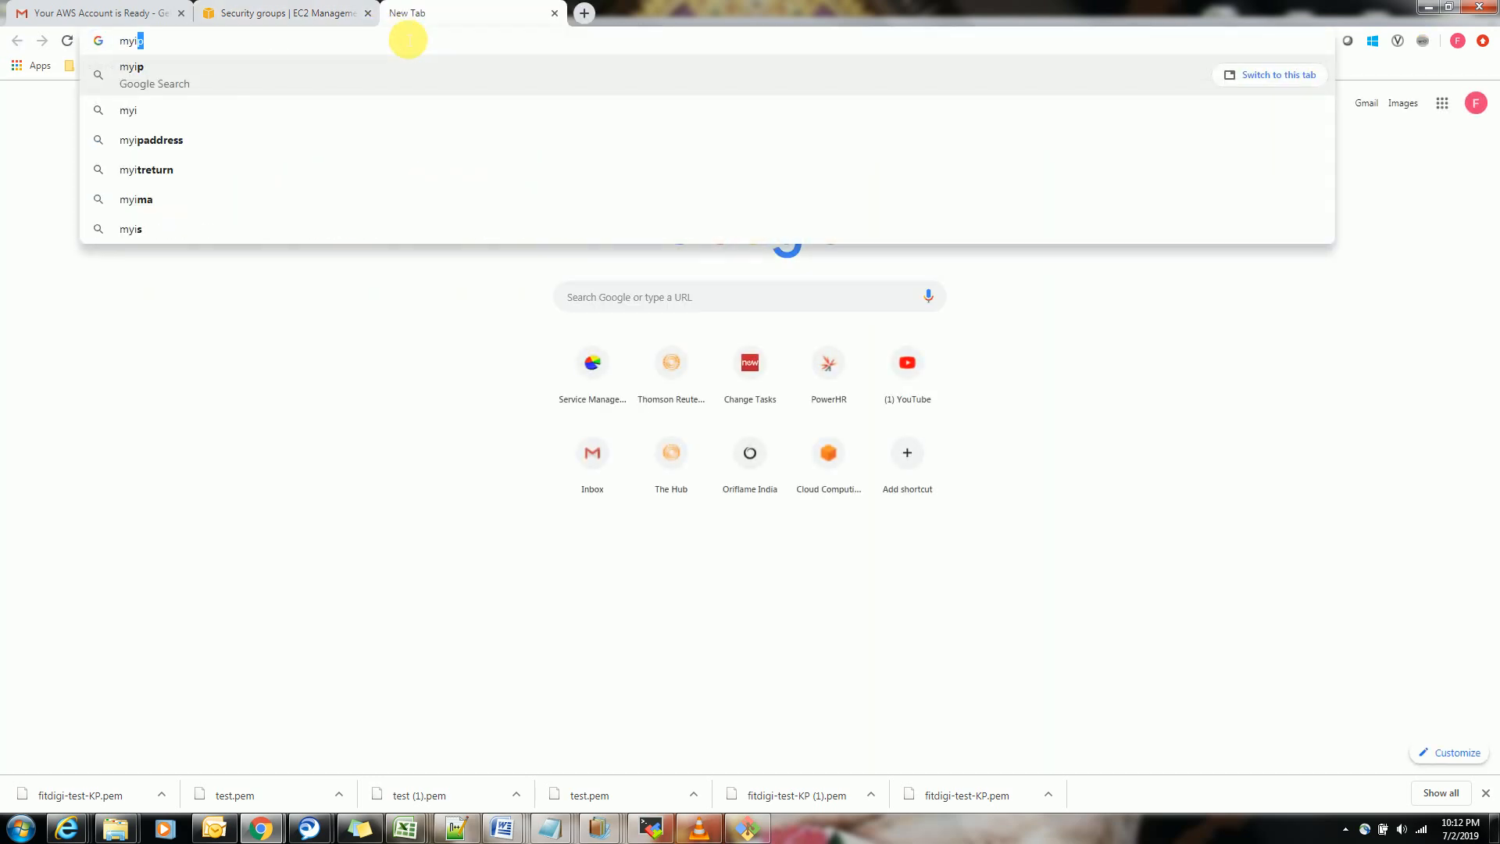
key(Return)
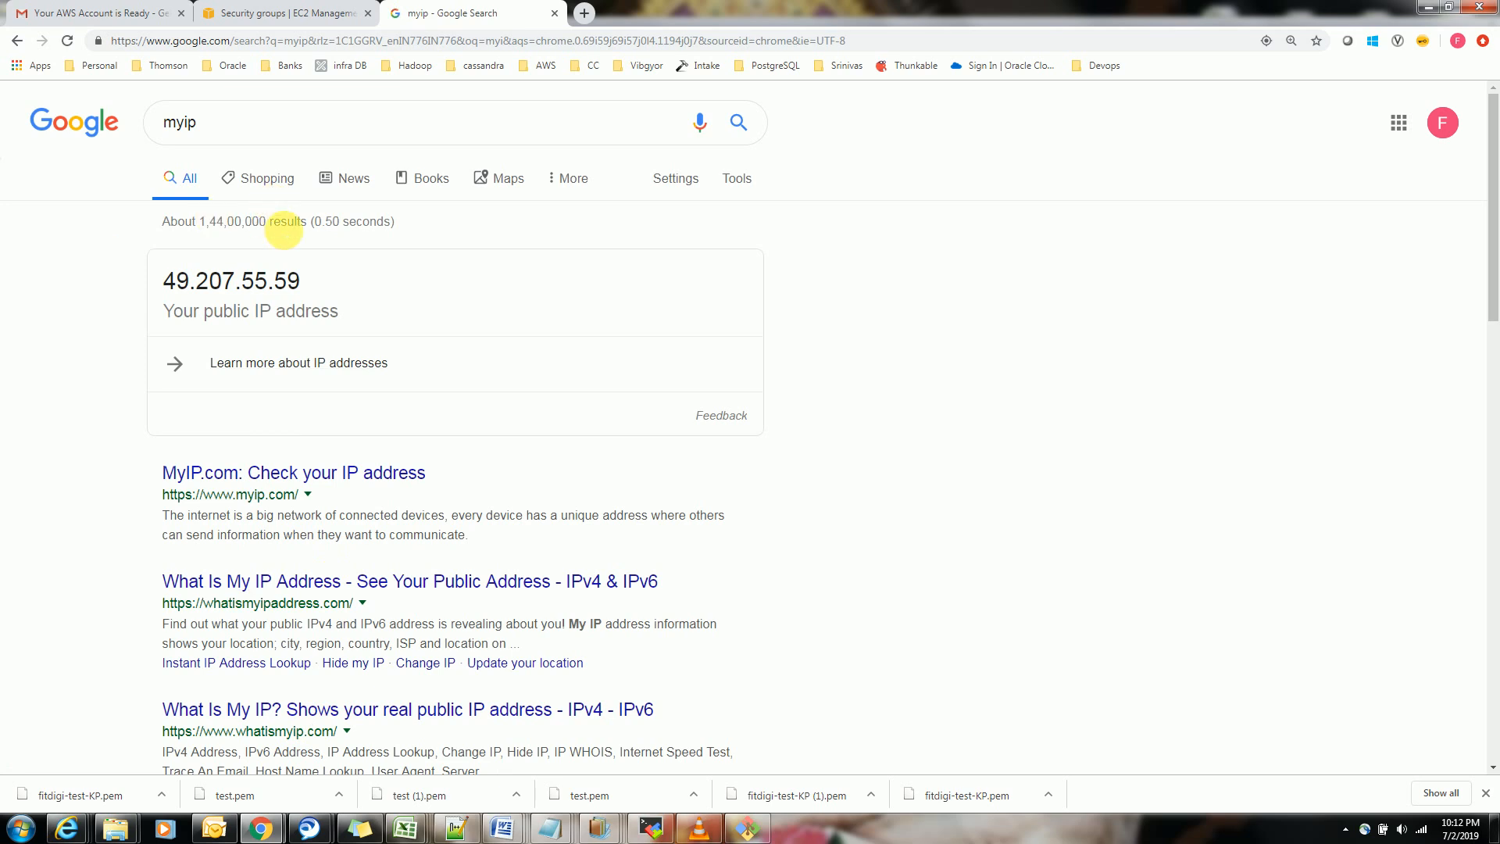
drag(310, 283, 207, 254)
click(316, 13)
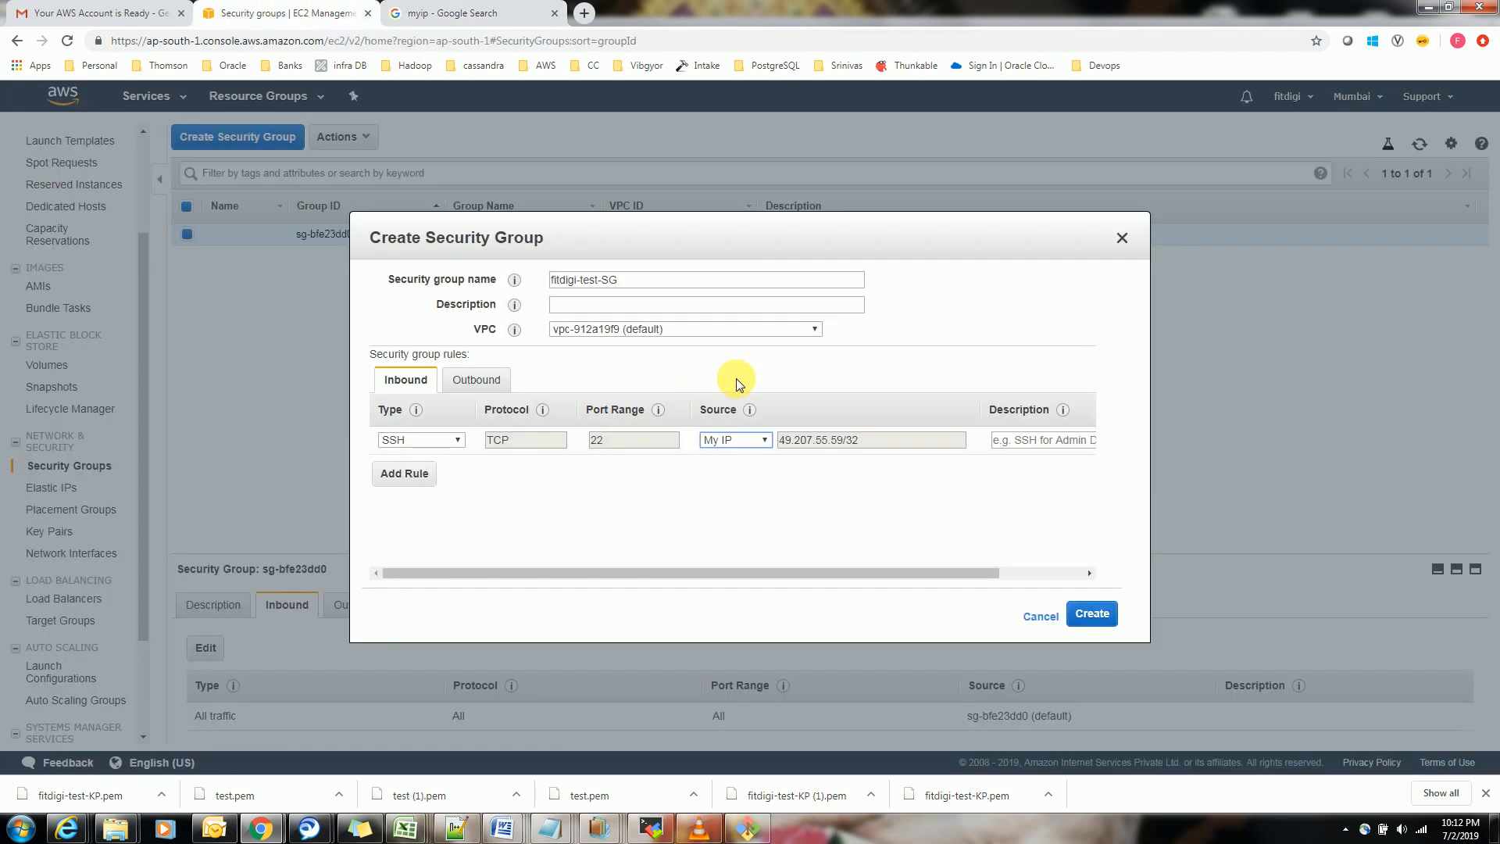
Try Custom as the SSH rule's source and return it to My IP
click(739, 440)
click(739, 458)
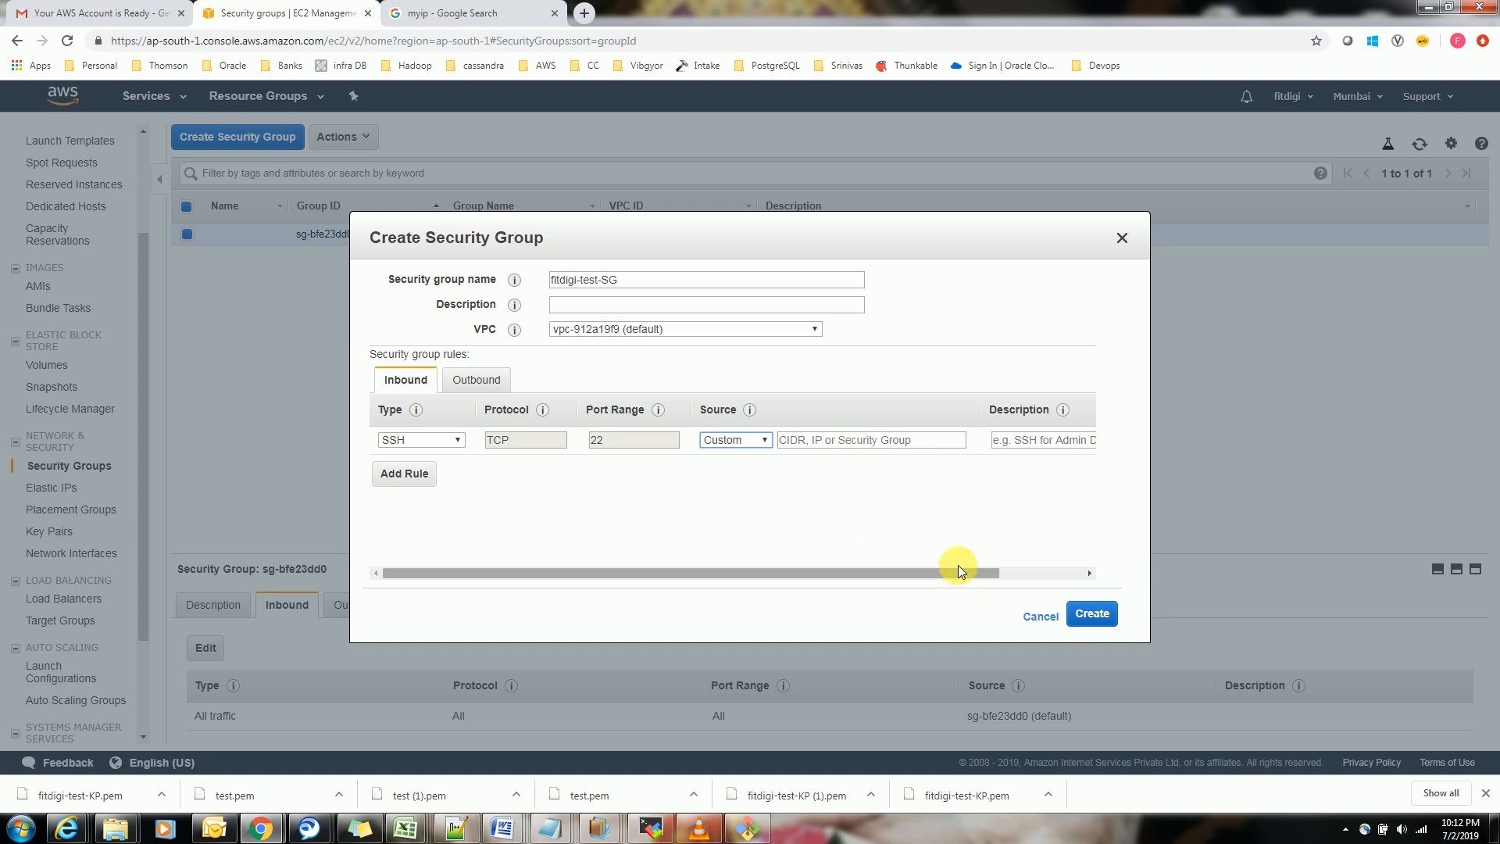
click(766, 442)
click(741, 479)
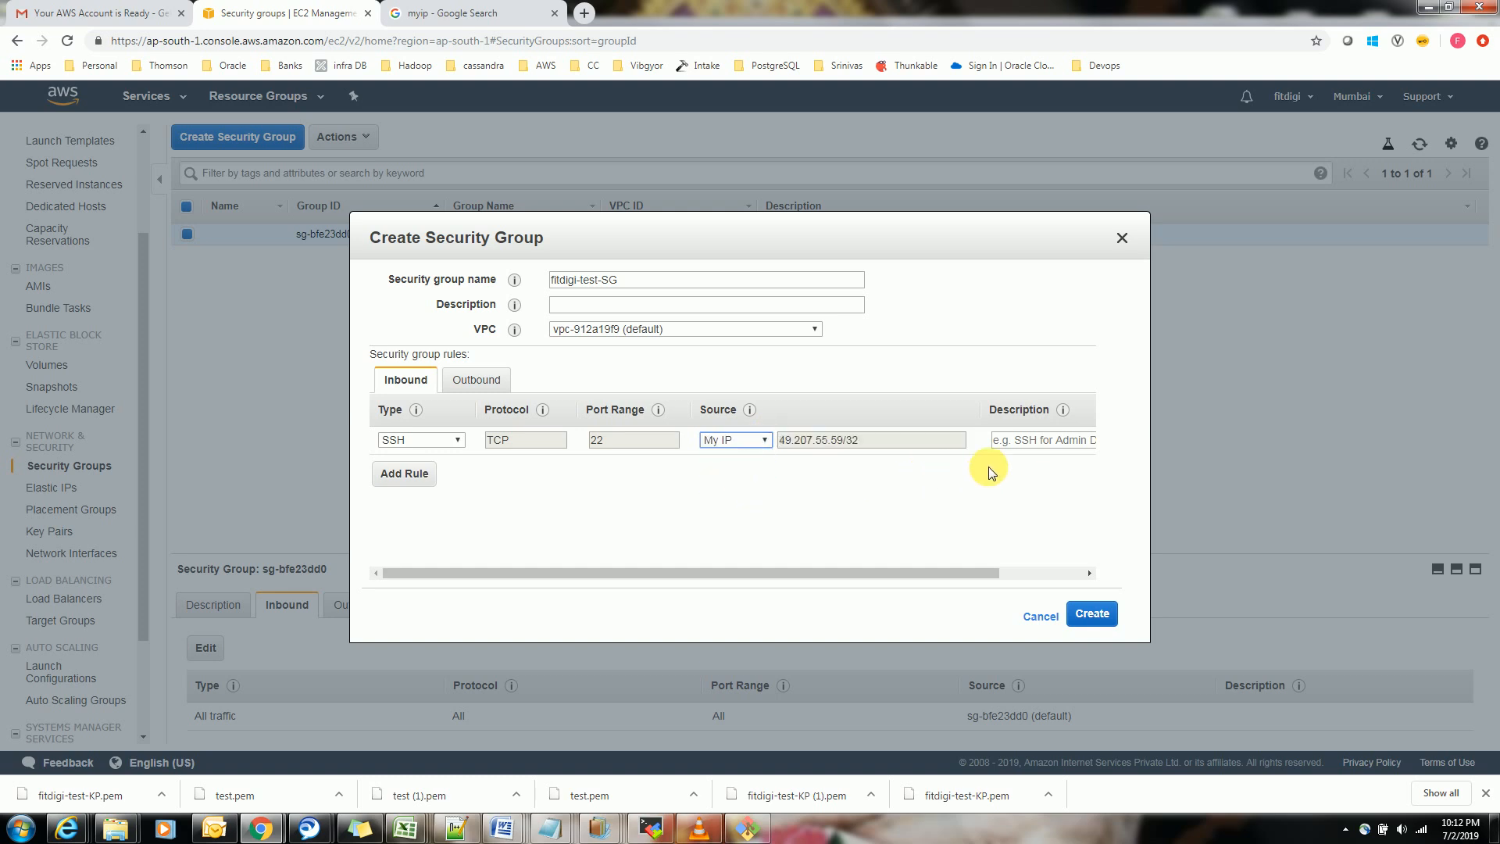
Enter "ssh post is enable" as the SSH rule's description
click(1035, 442)
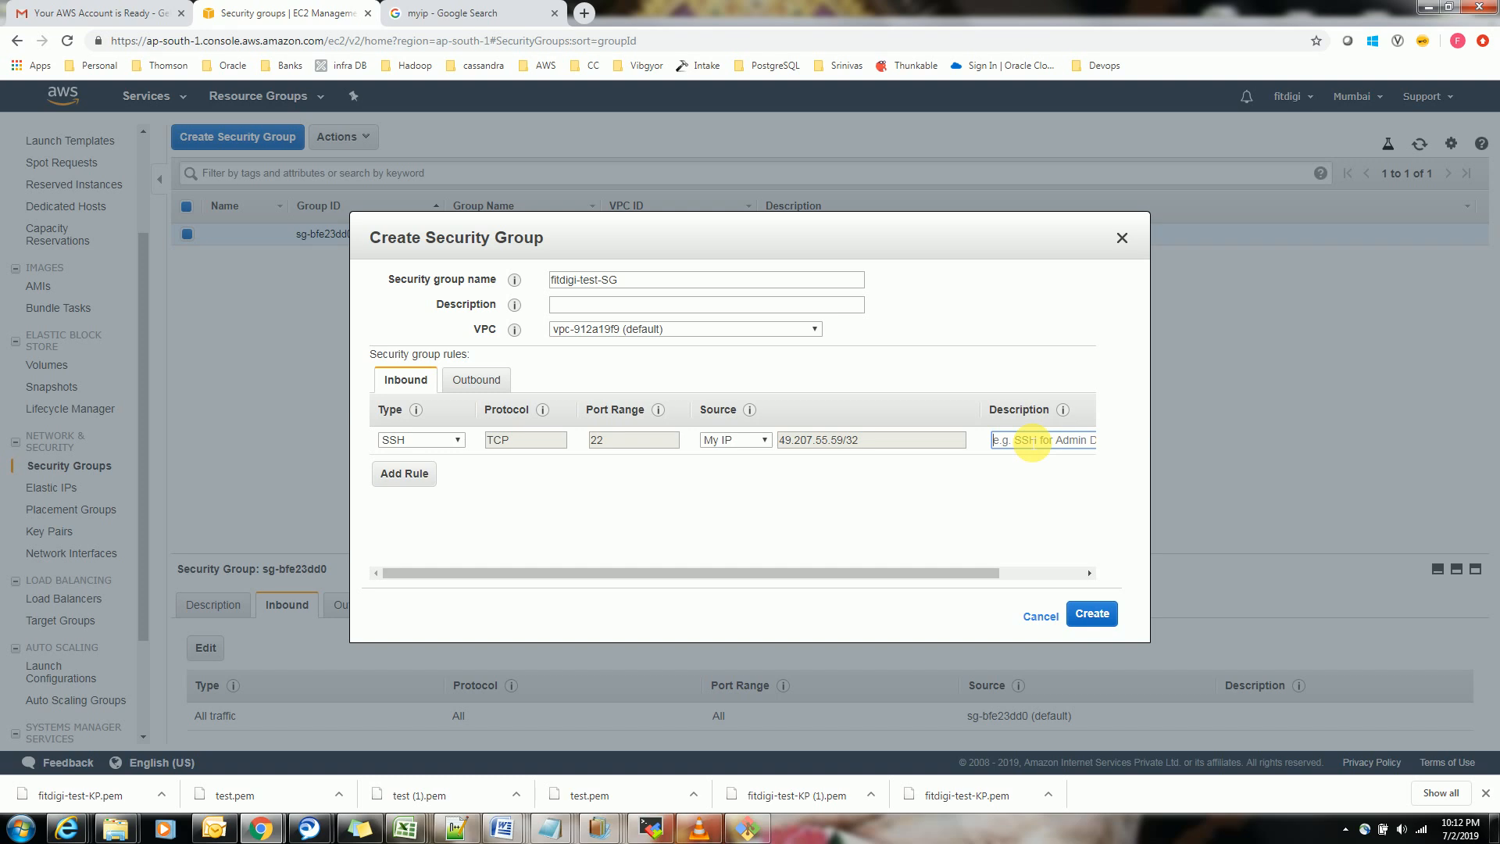
text(ssh post is enable)
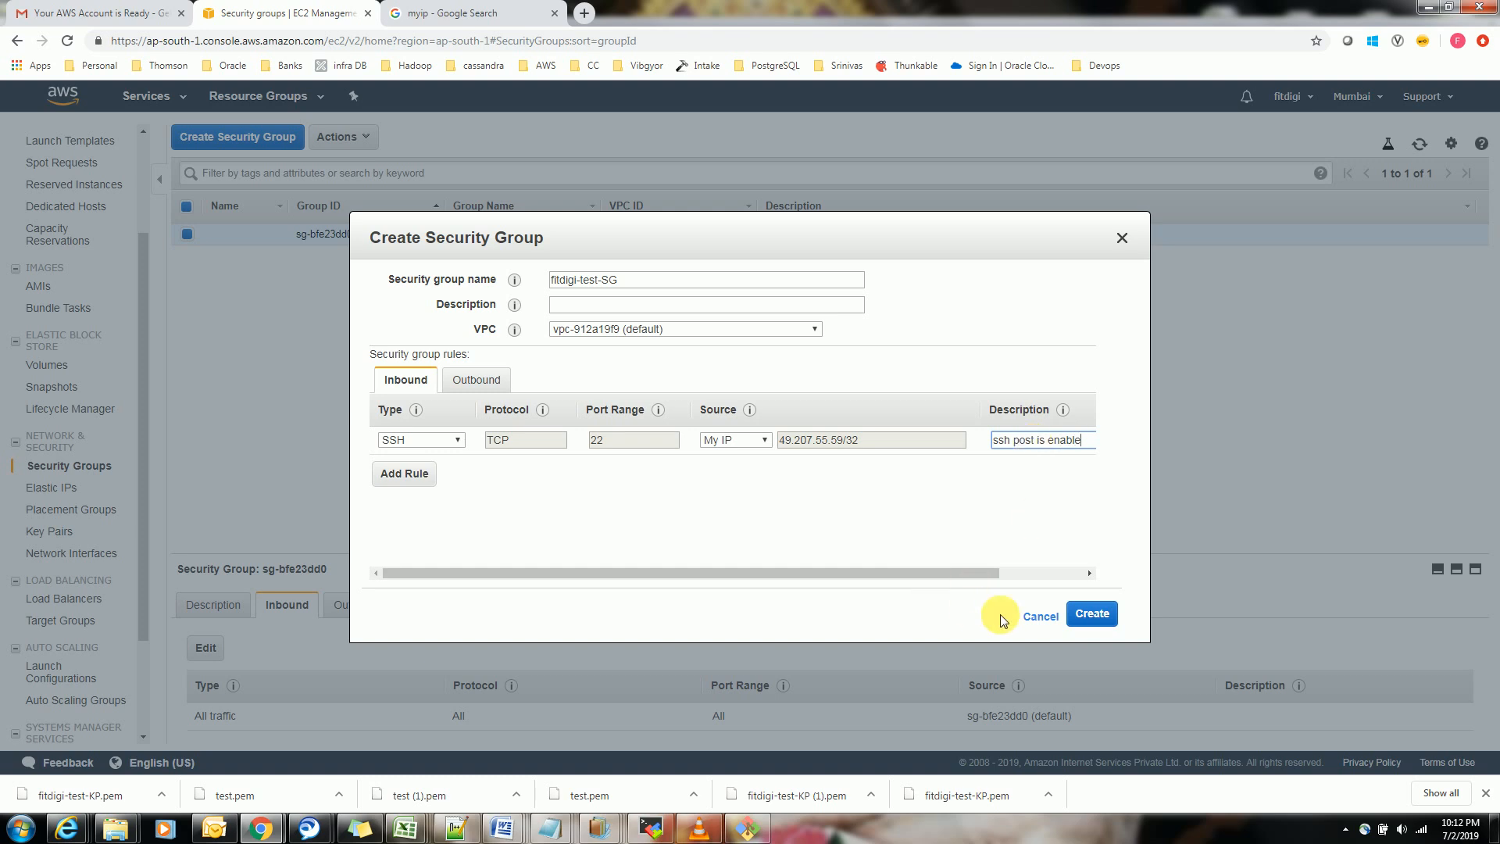
Add a second inbound rule of type HTTPS with Anywhere as its source
click(387, 472)
click(451, 472)
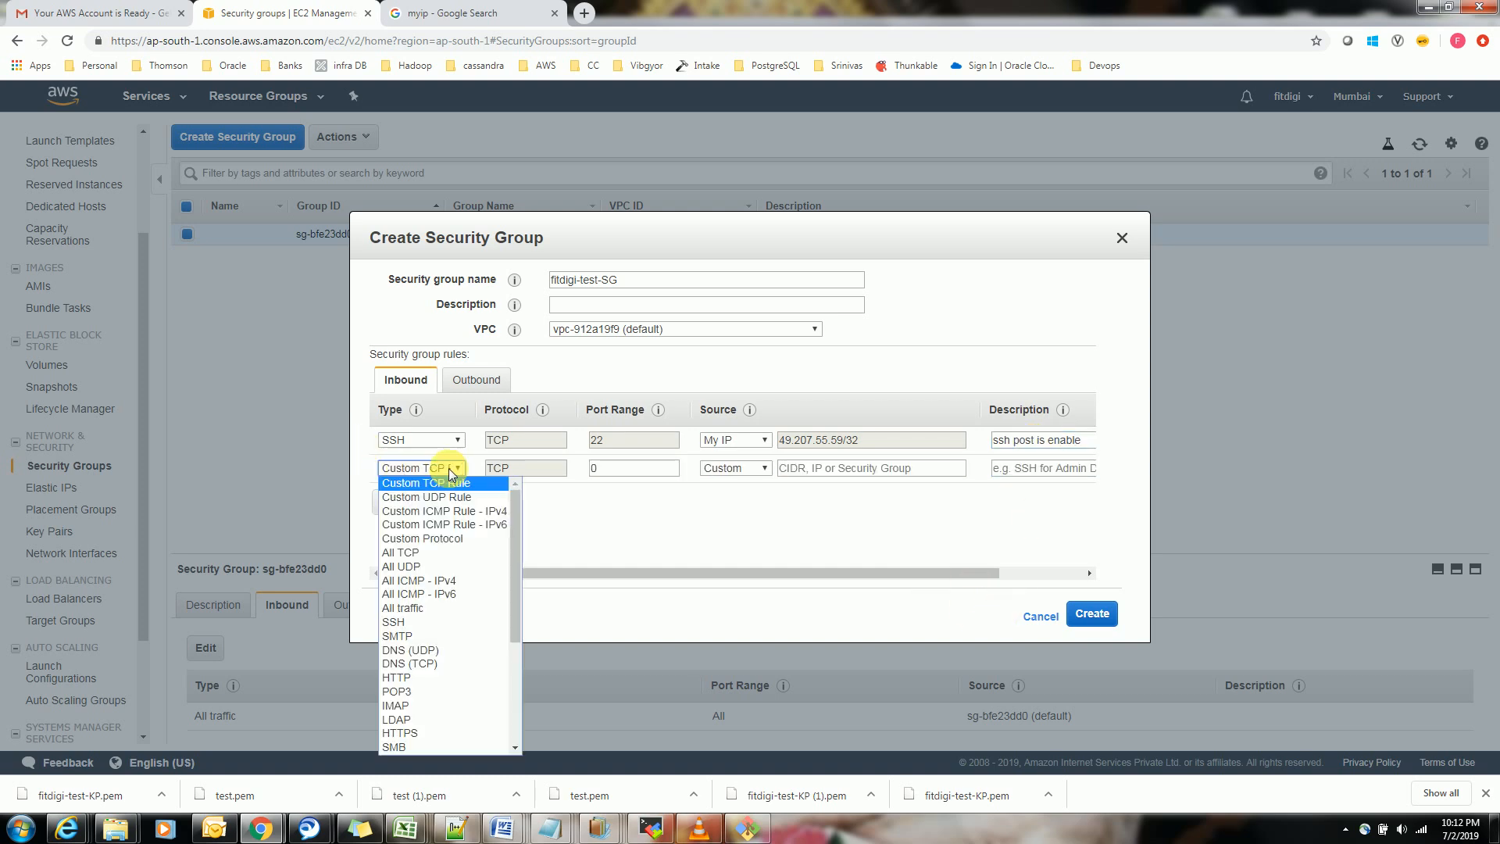
click(451, 730)
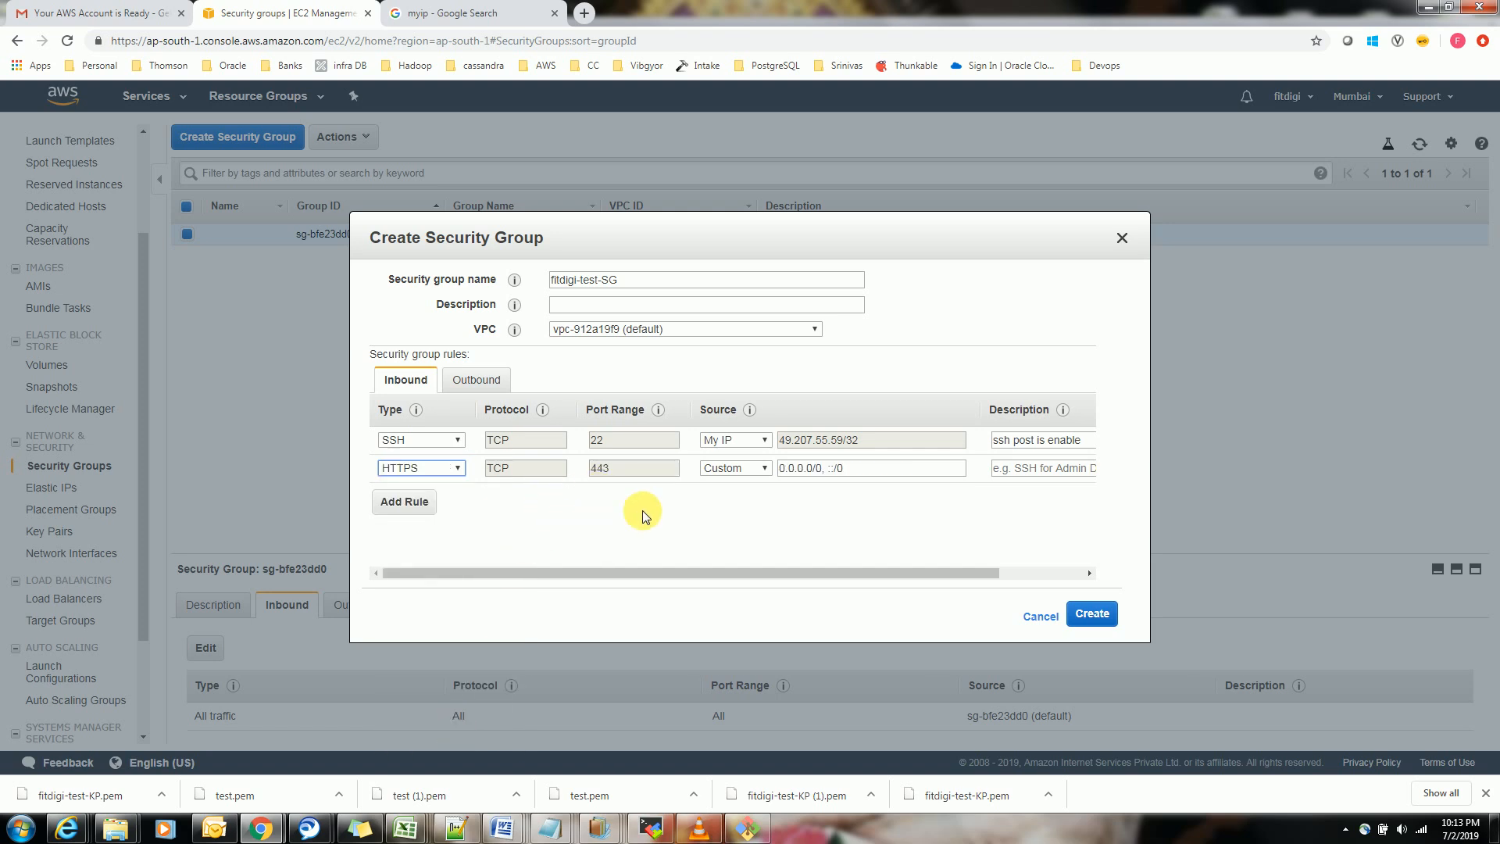
click(728, 471)
click(733, 497)
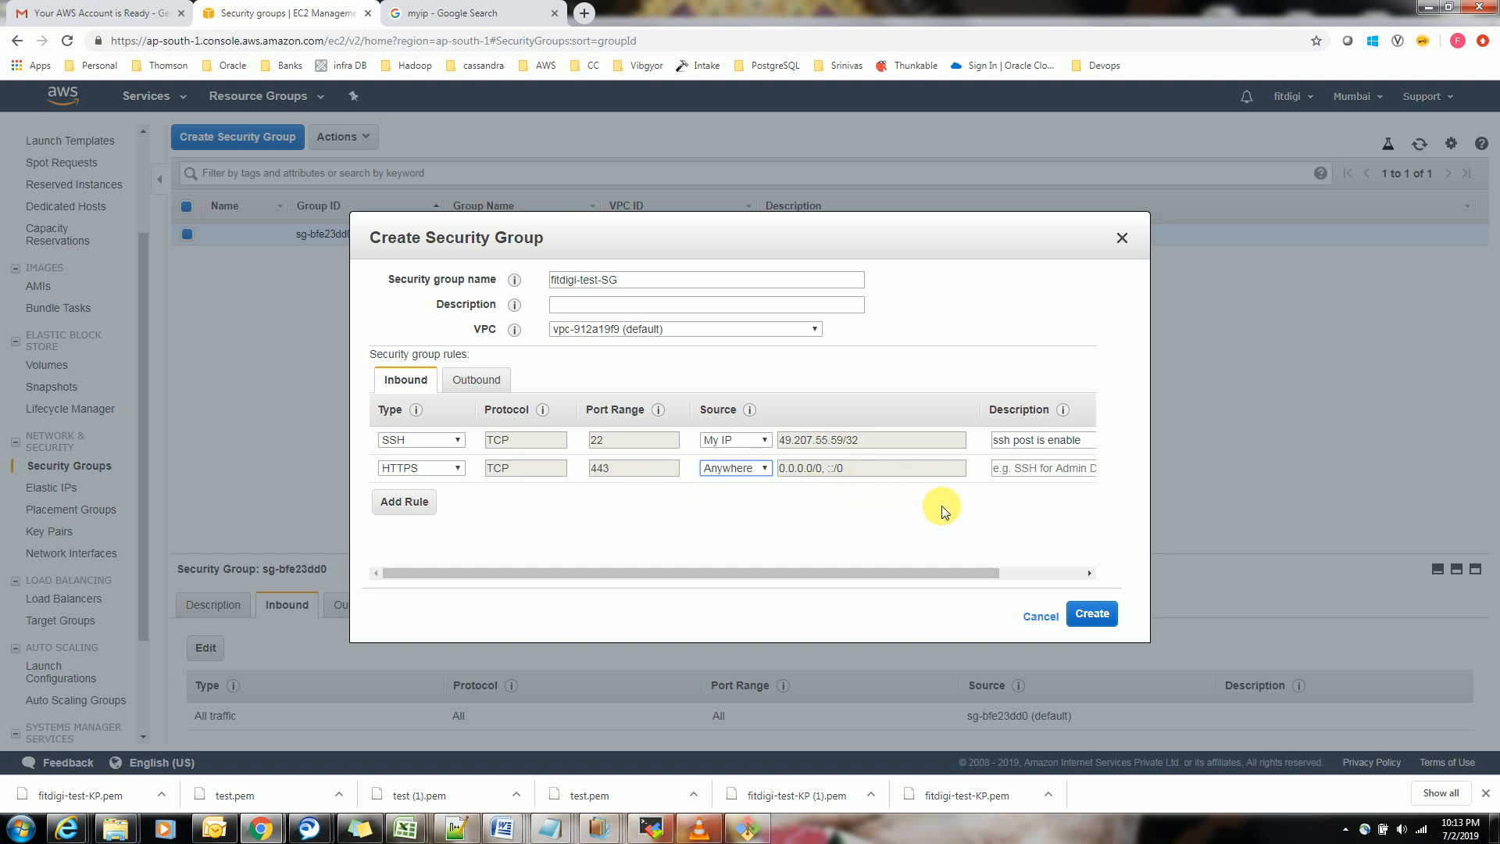
Describe the HTTPS rule as "https enable" and try to create the security group
click(1020, 473)
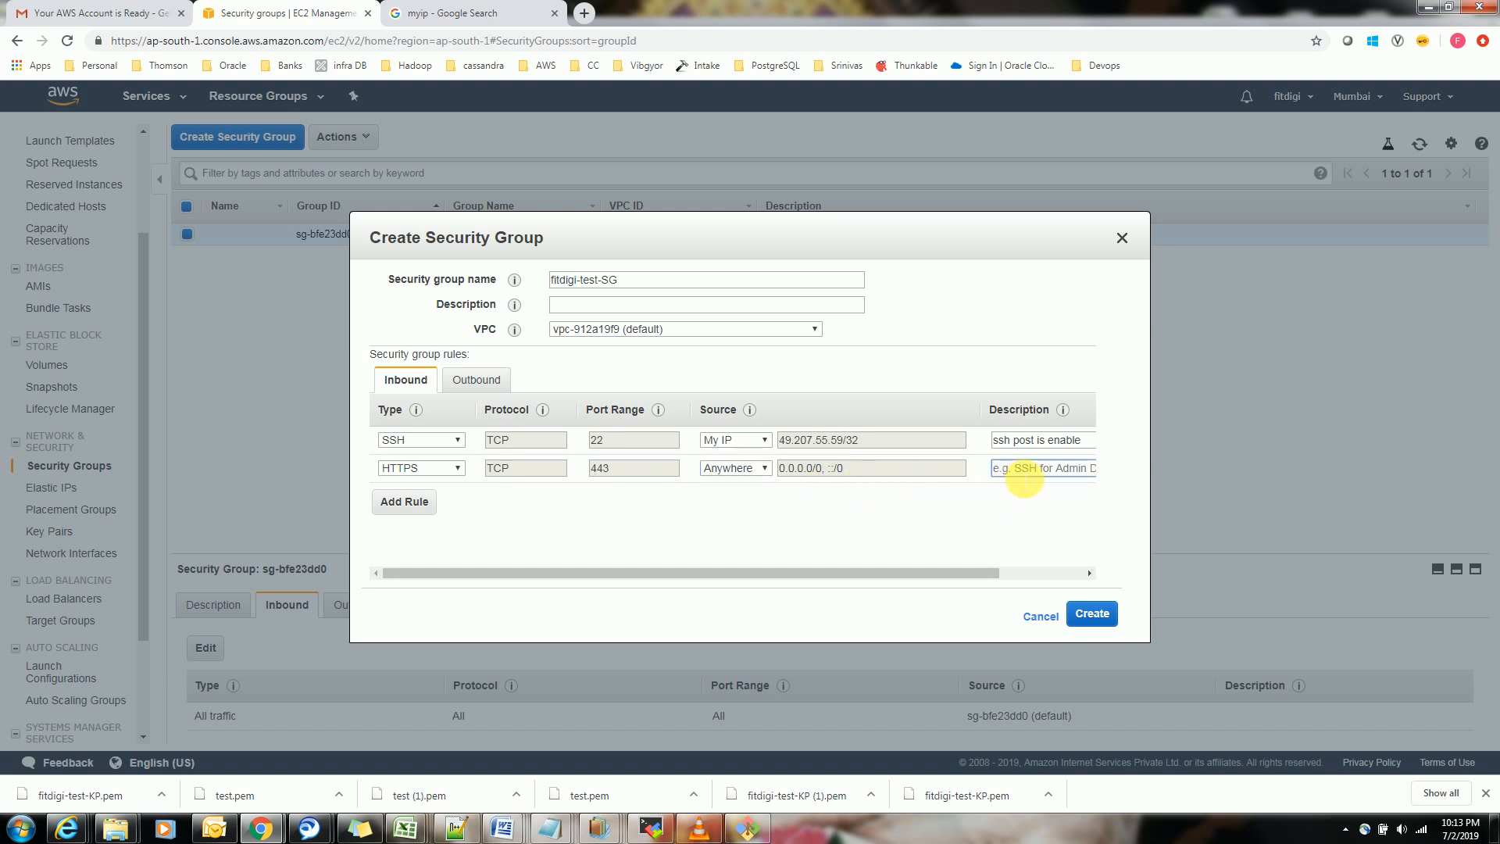
text(https enable)
click(1093, 614)
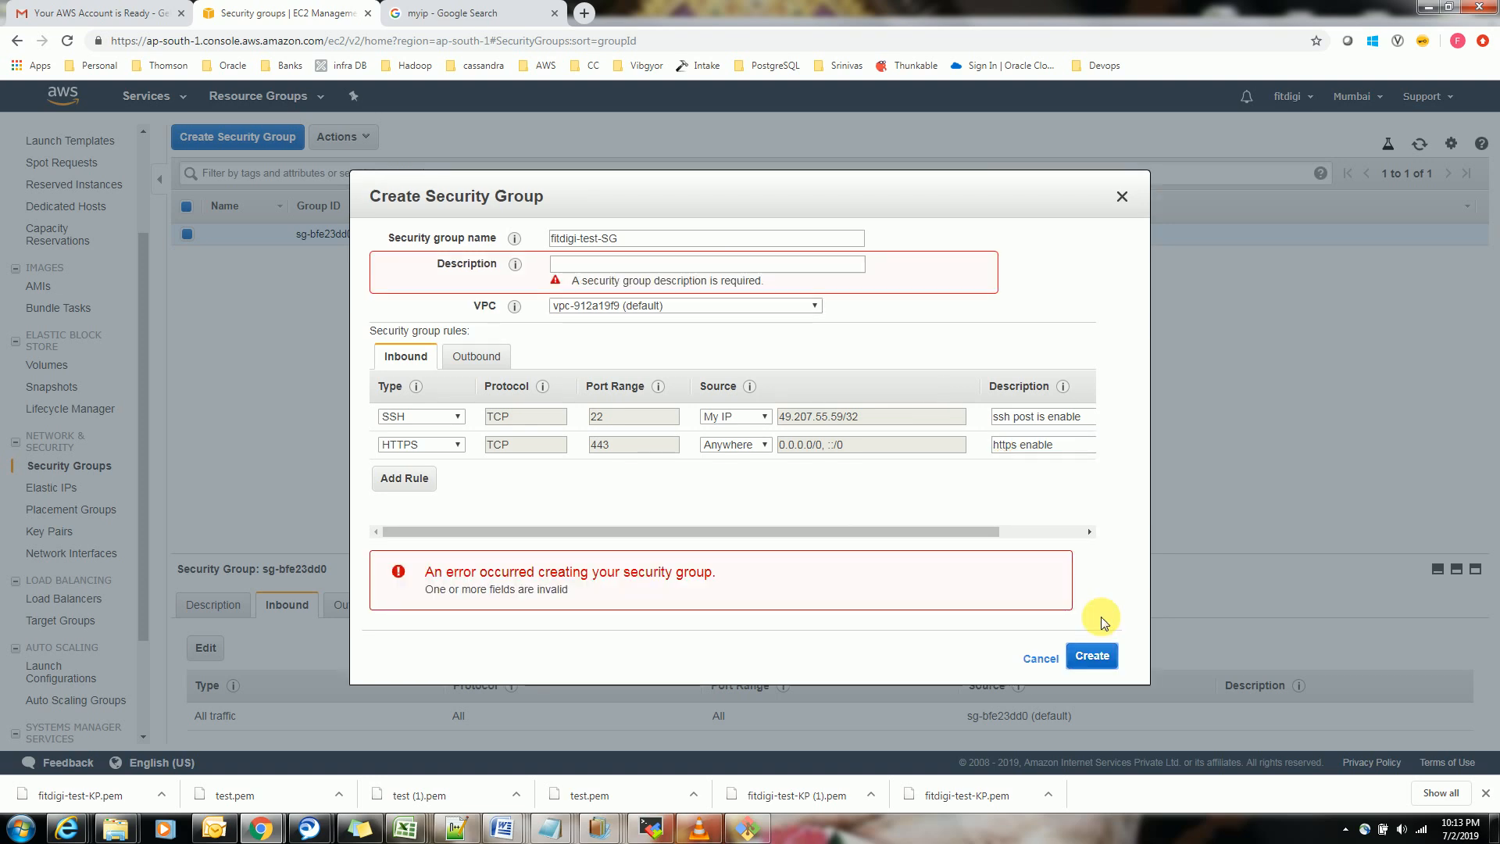
Copy the group name fitdigi-test-SG into the security group's description and create the group
drag(648, 239, 467, 237)
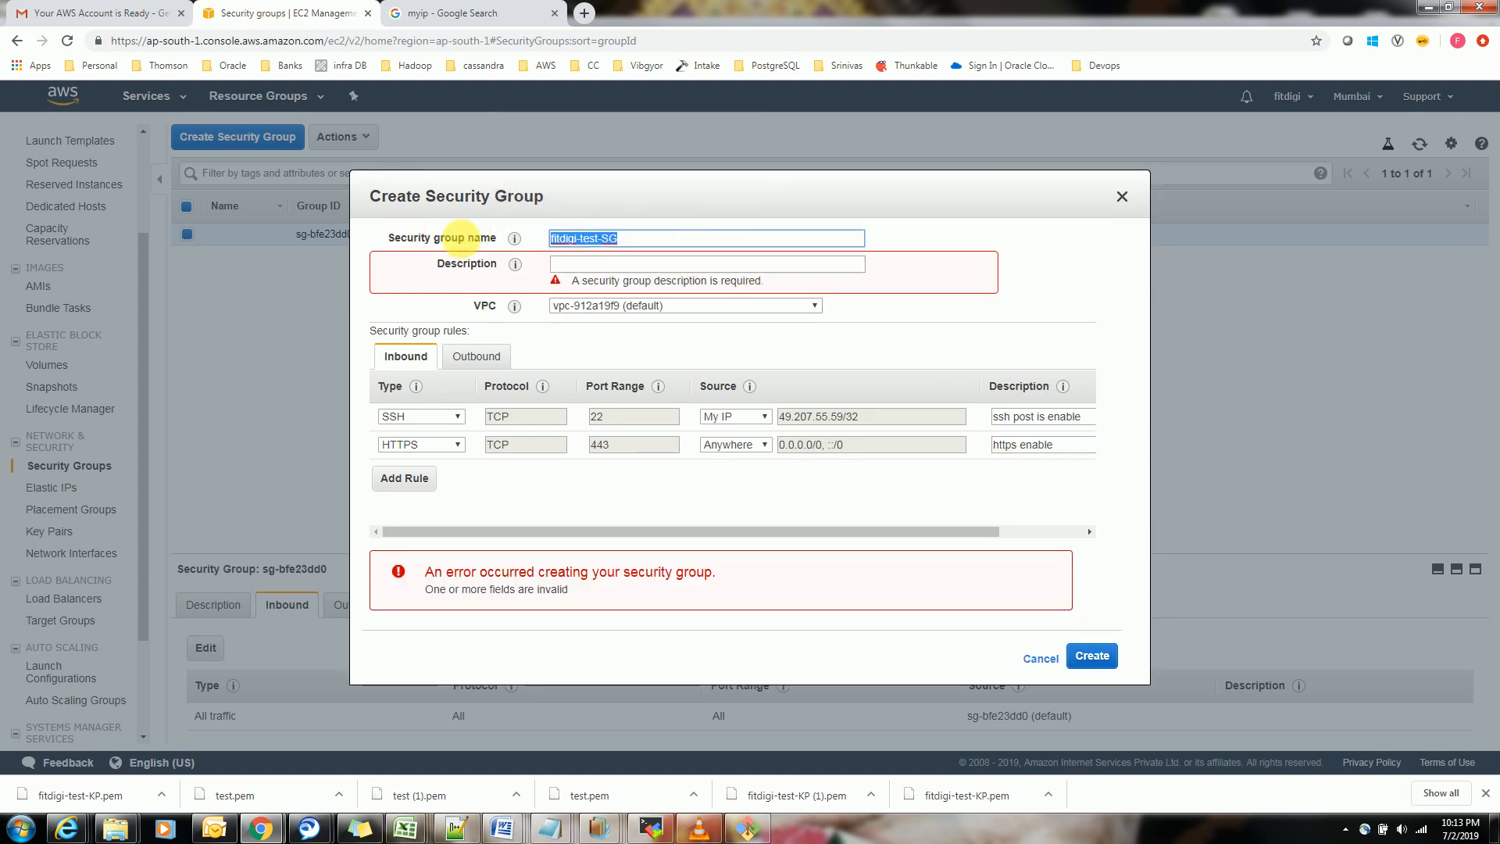
key(ctrl+c)
click(569, 265)
key(ctrl+v)
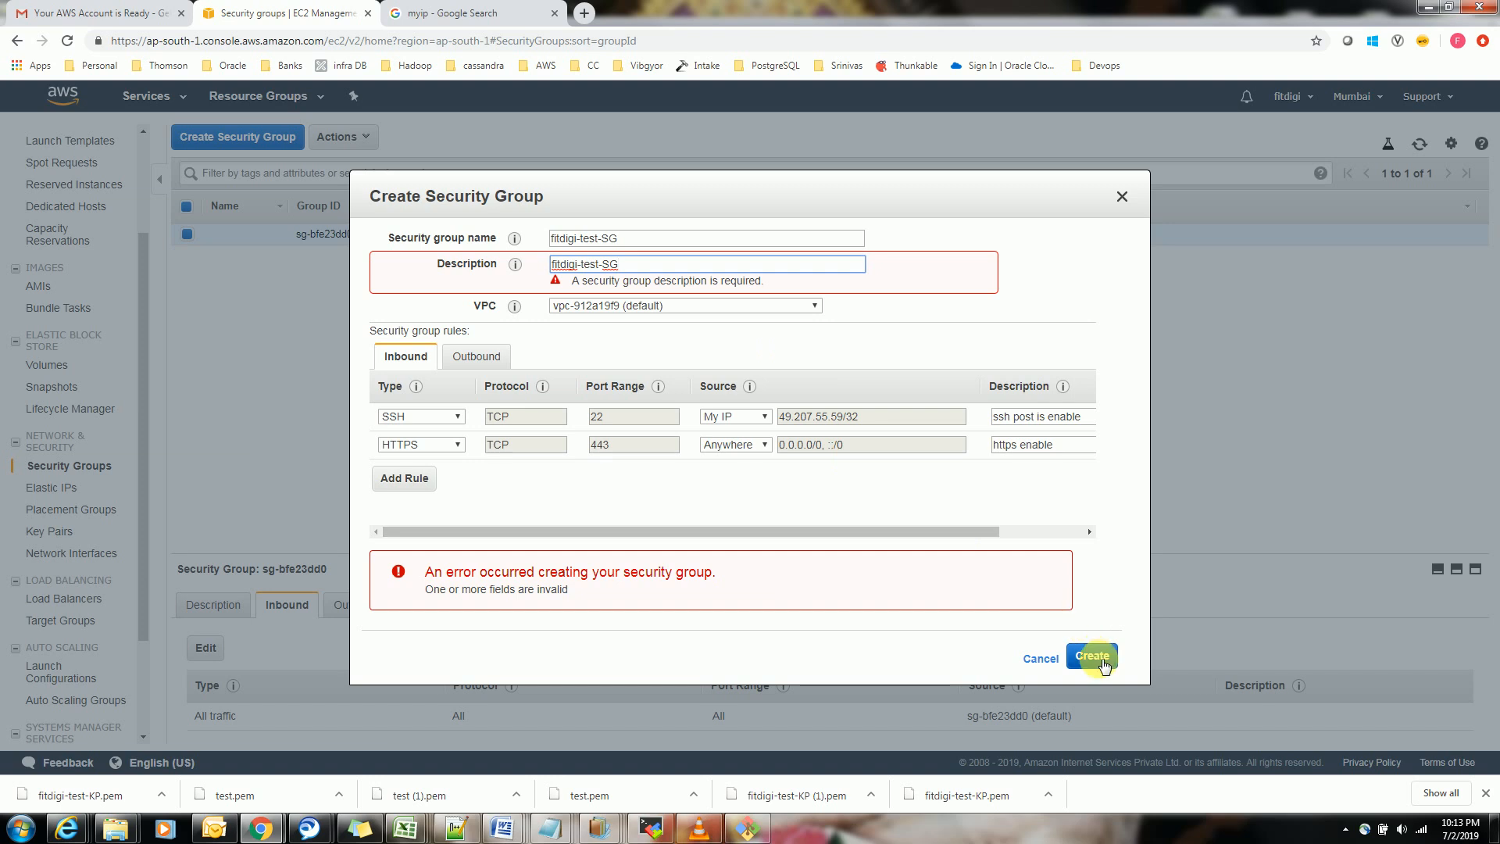
click(1102, 660)
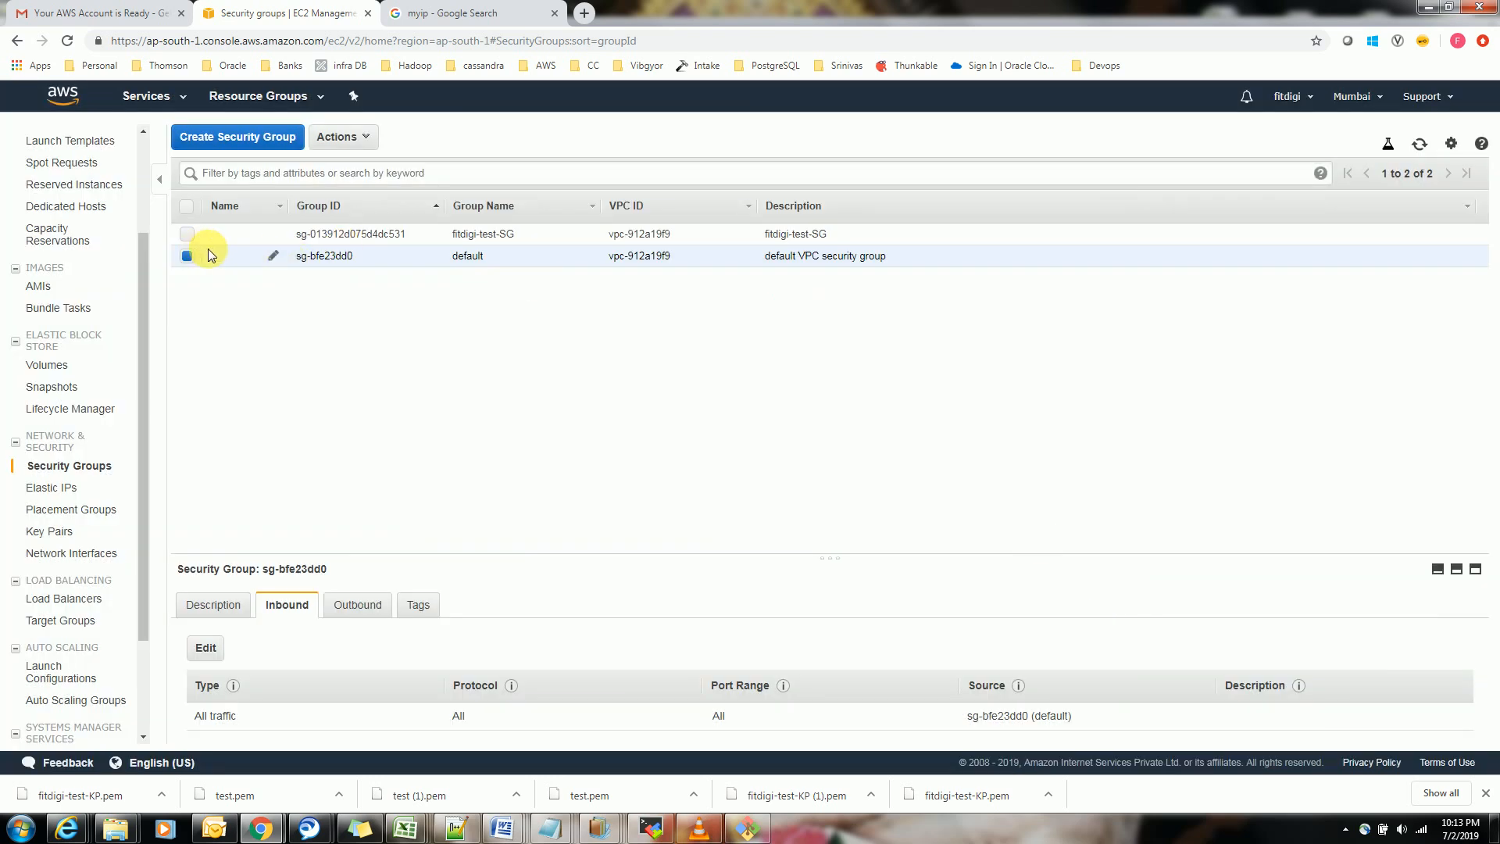
Set the new security group's Name tag to fitdigi-test-SG in the security group list
click(186, 233)
click(273, 234)
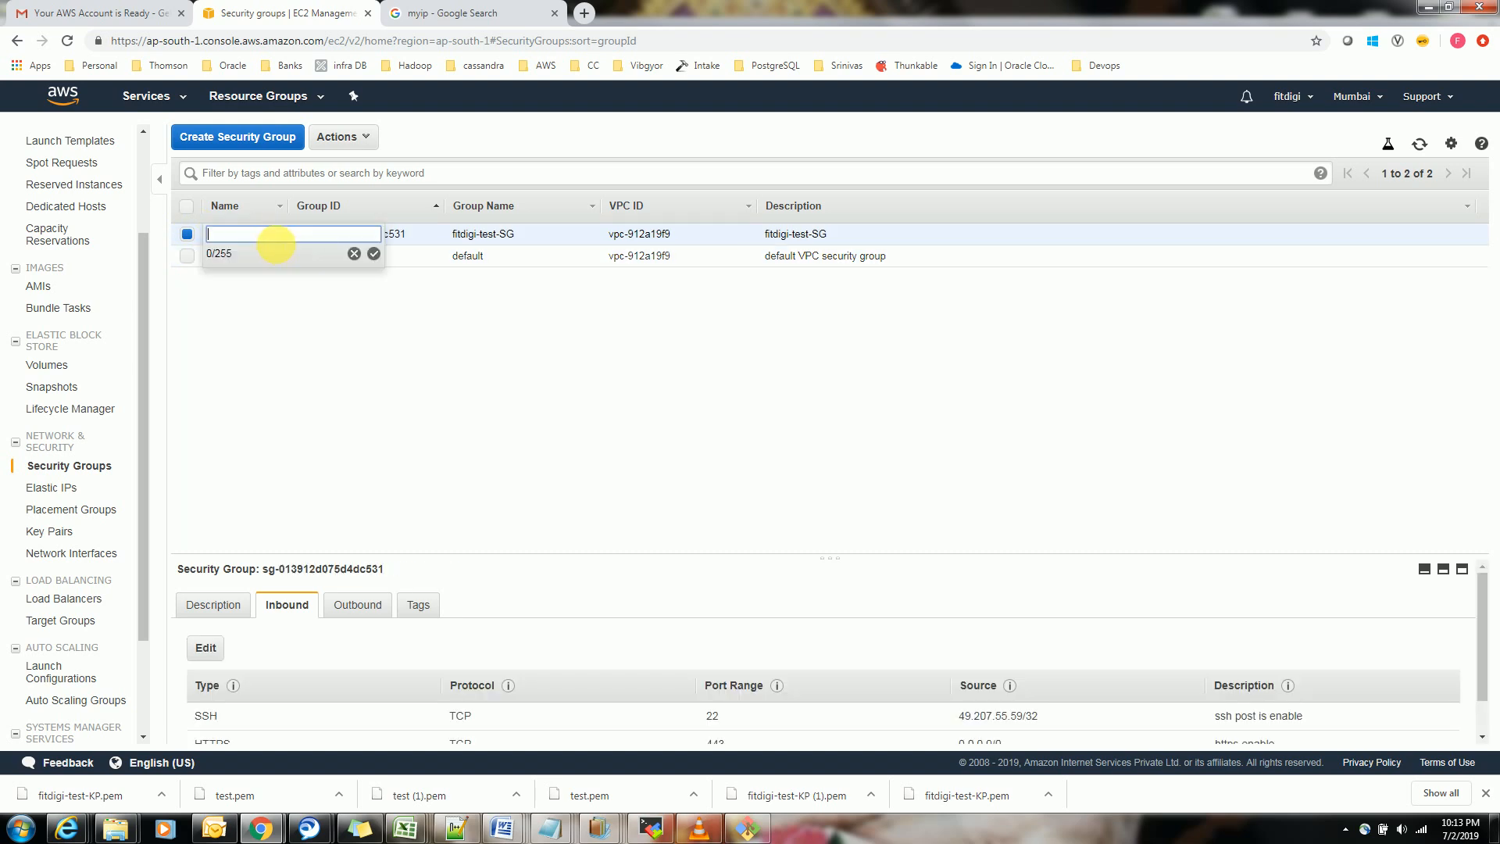
text(fitdigi-test-SG)
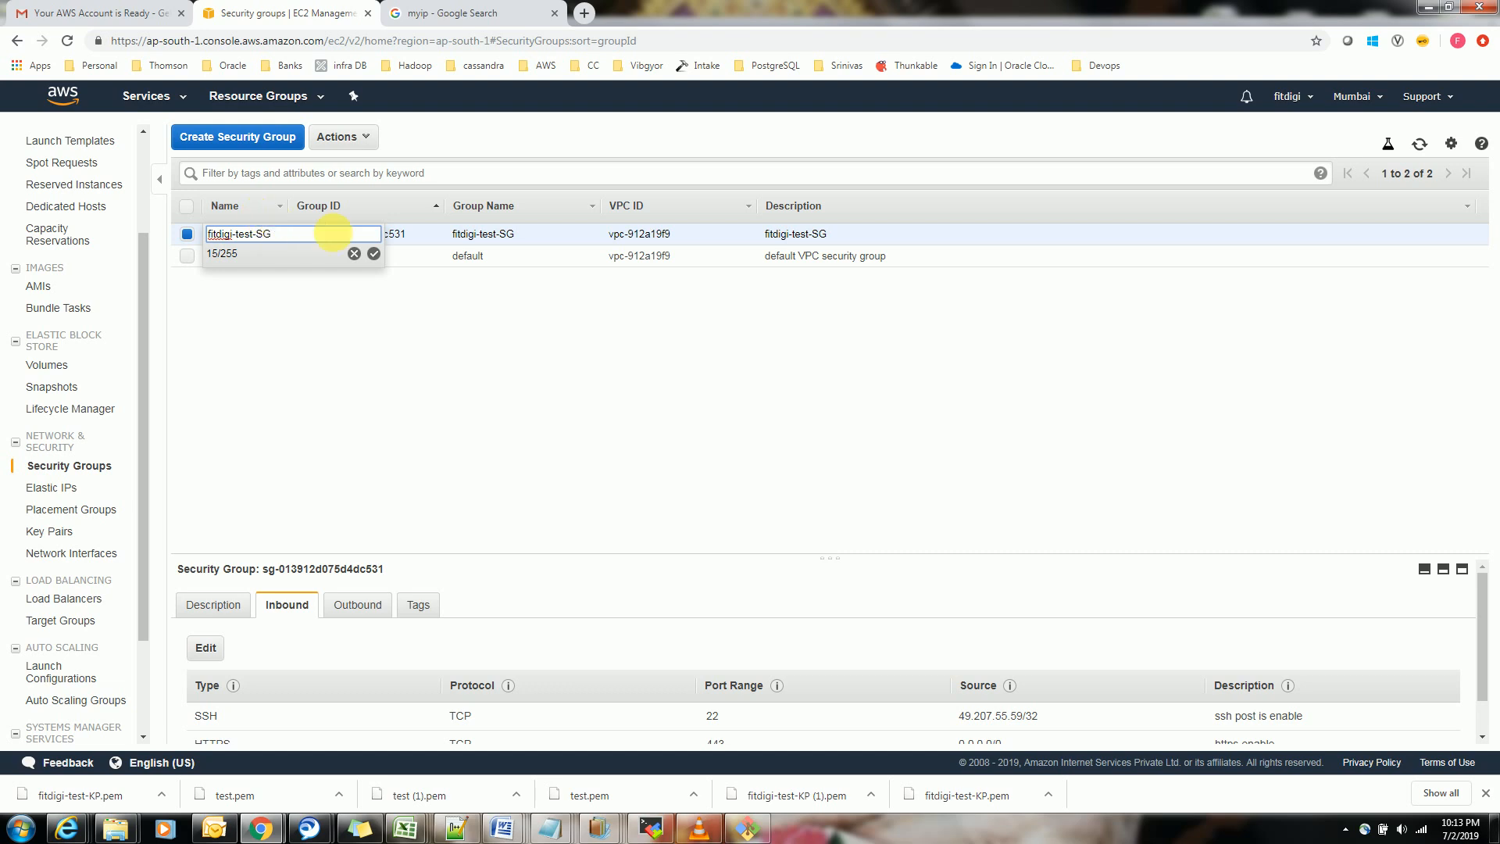
click(375, 254)
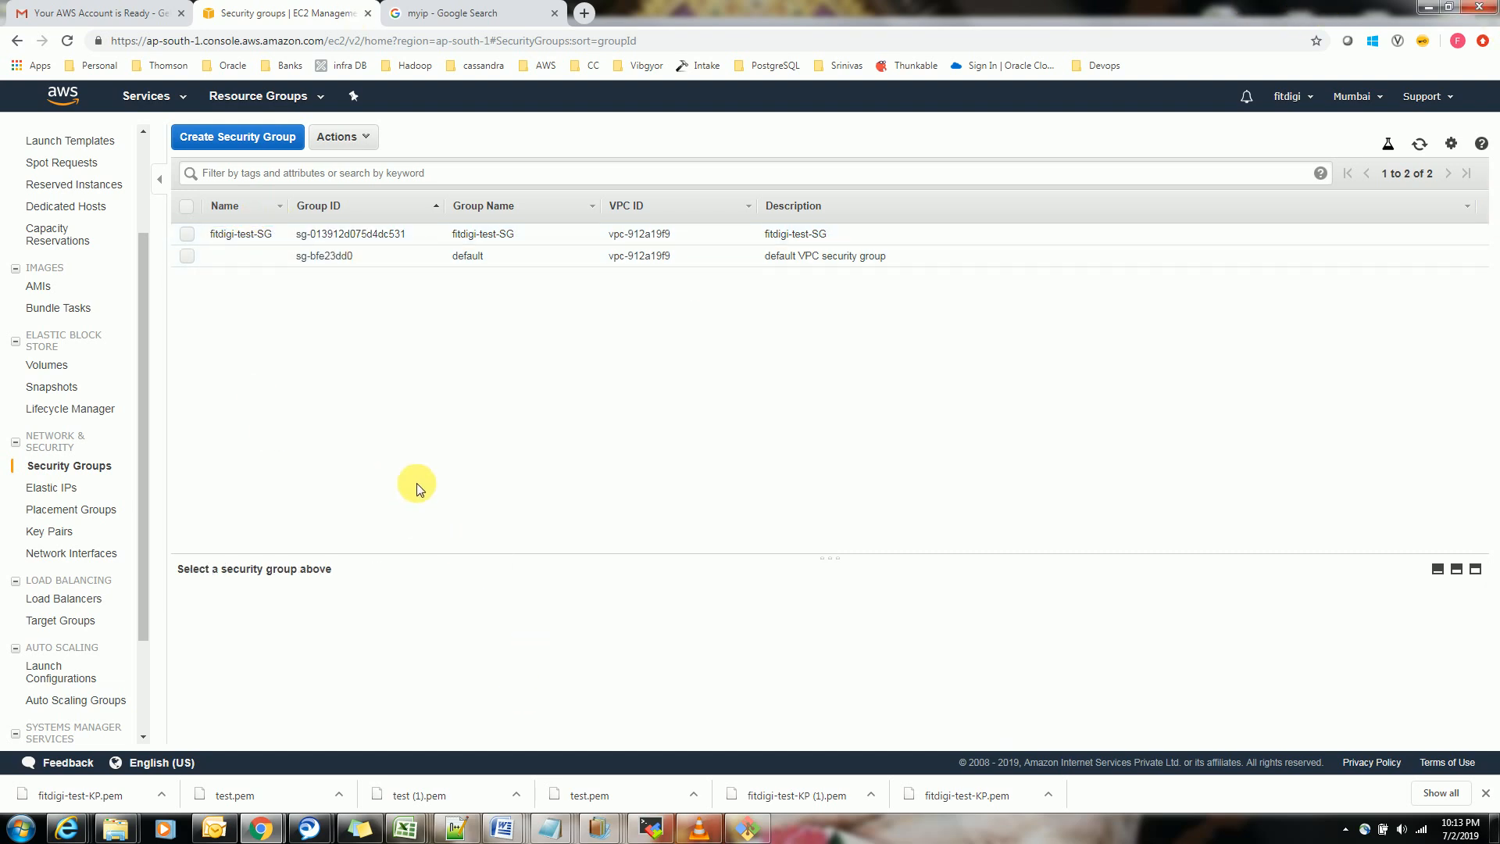
Switch to the Notepad++ note, review the key pair and security group items, and return to the EC2 console in Chrome
key(alt+Tab)
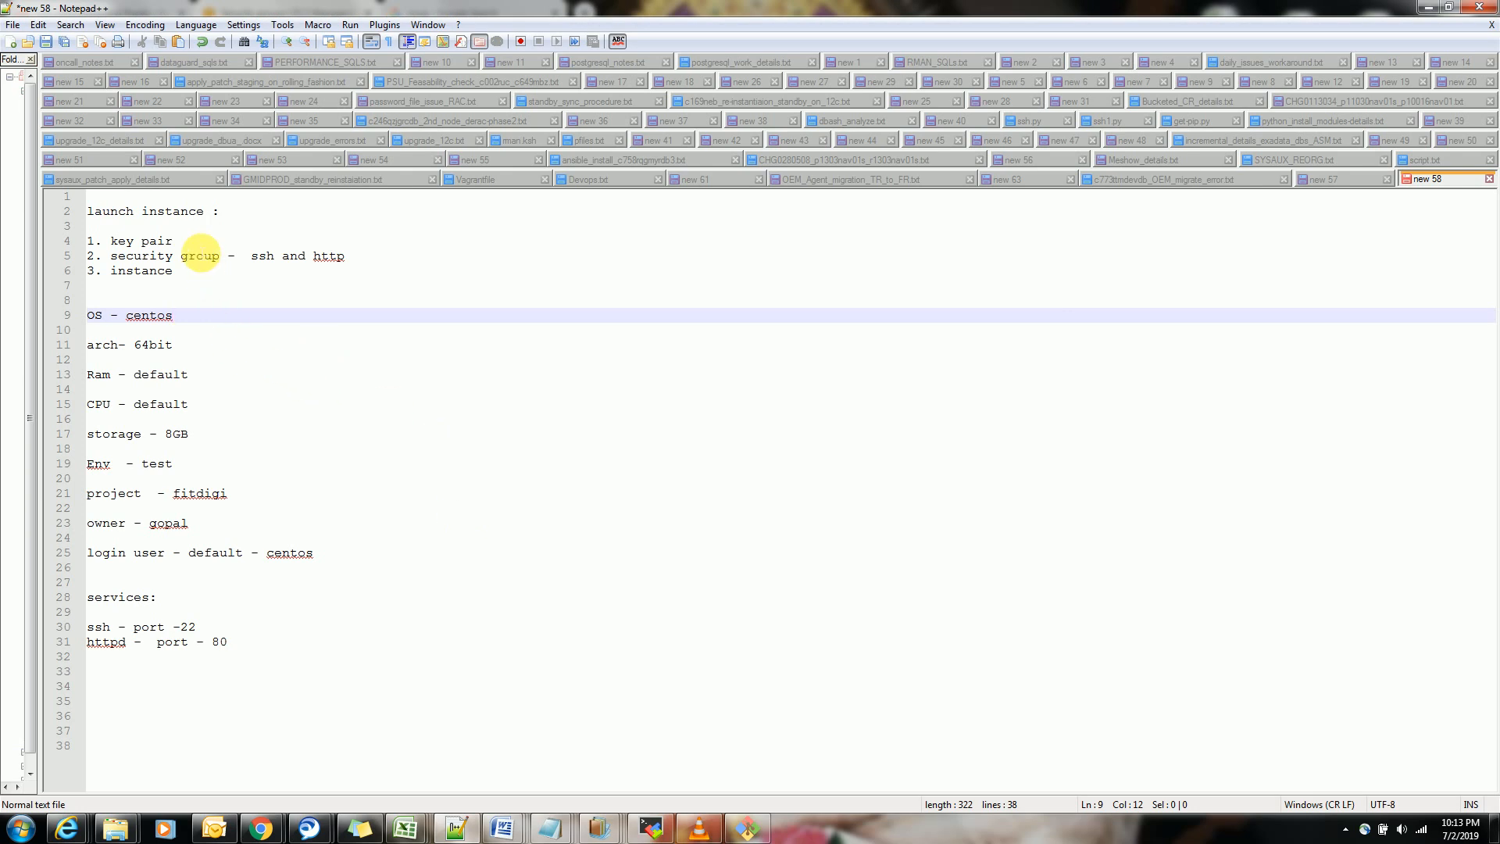
drag(197, 247, 159, 247)
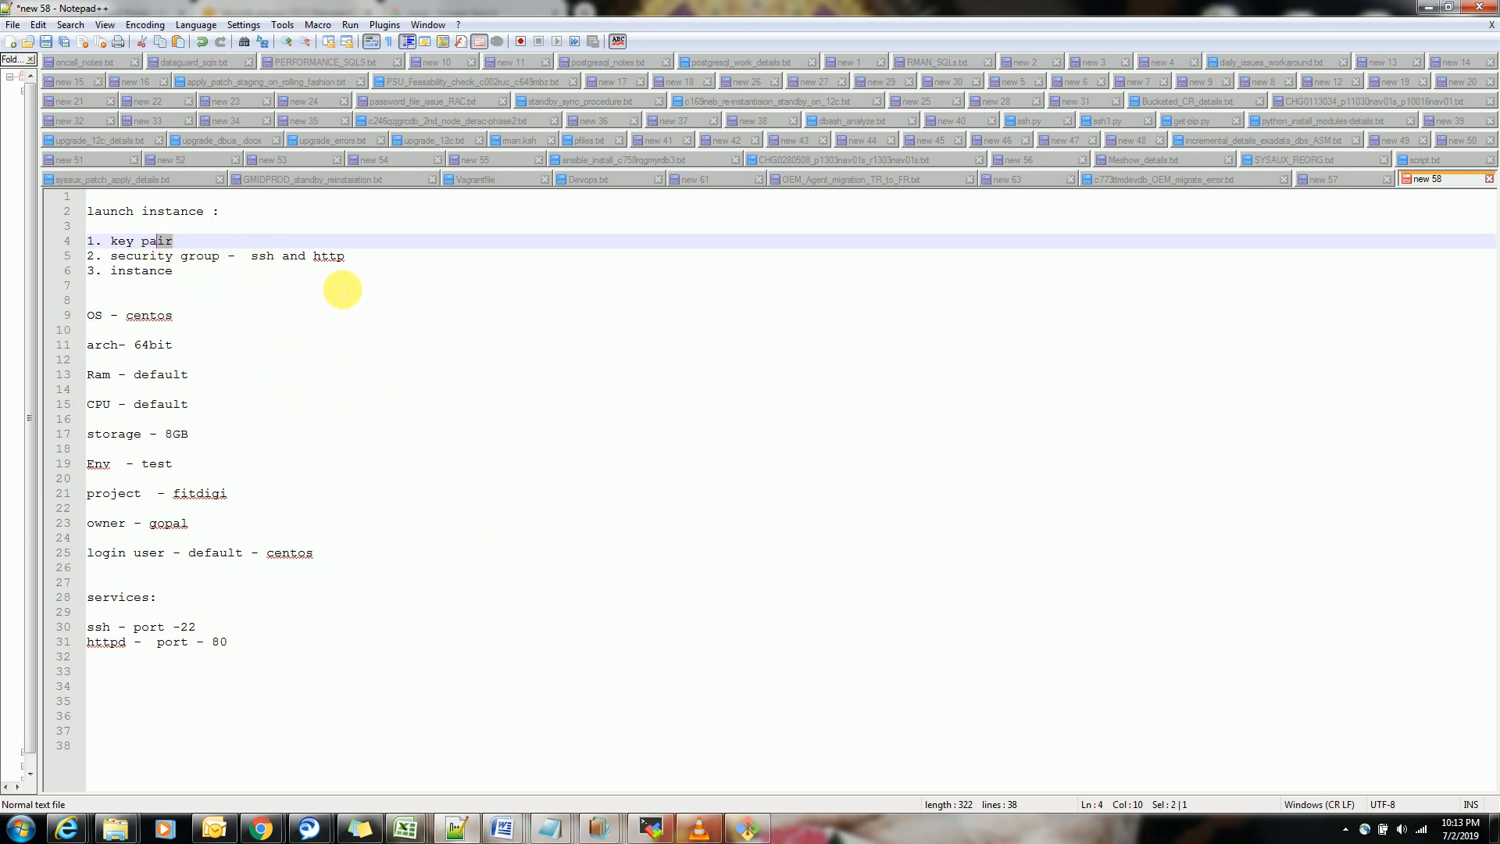
drag(353, 262, 102, 242)
click(204, 286)
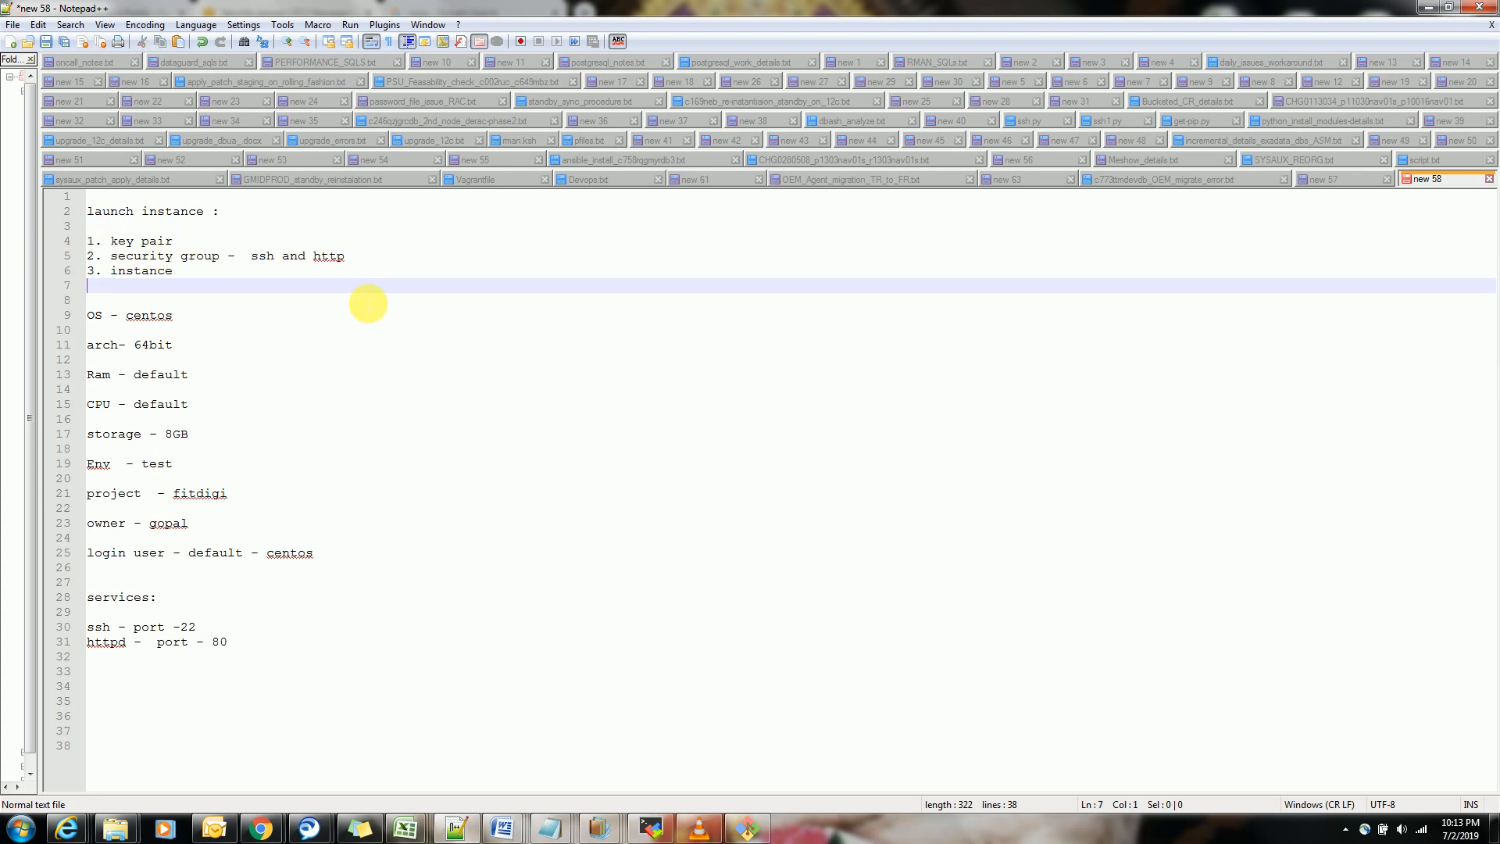
click(350, 258)
key(alt+Tab)
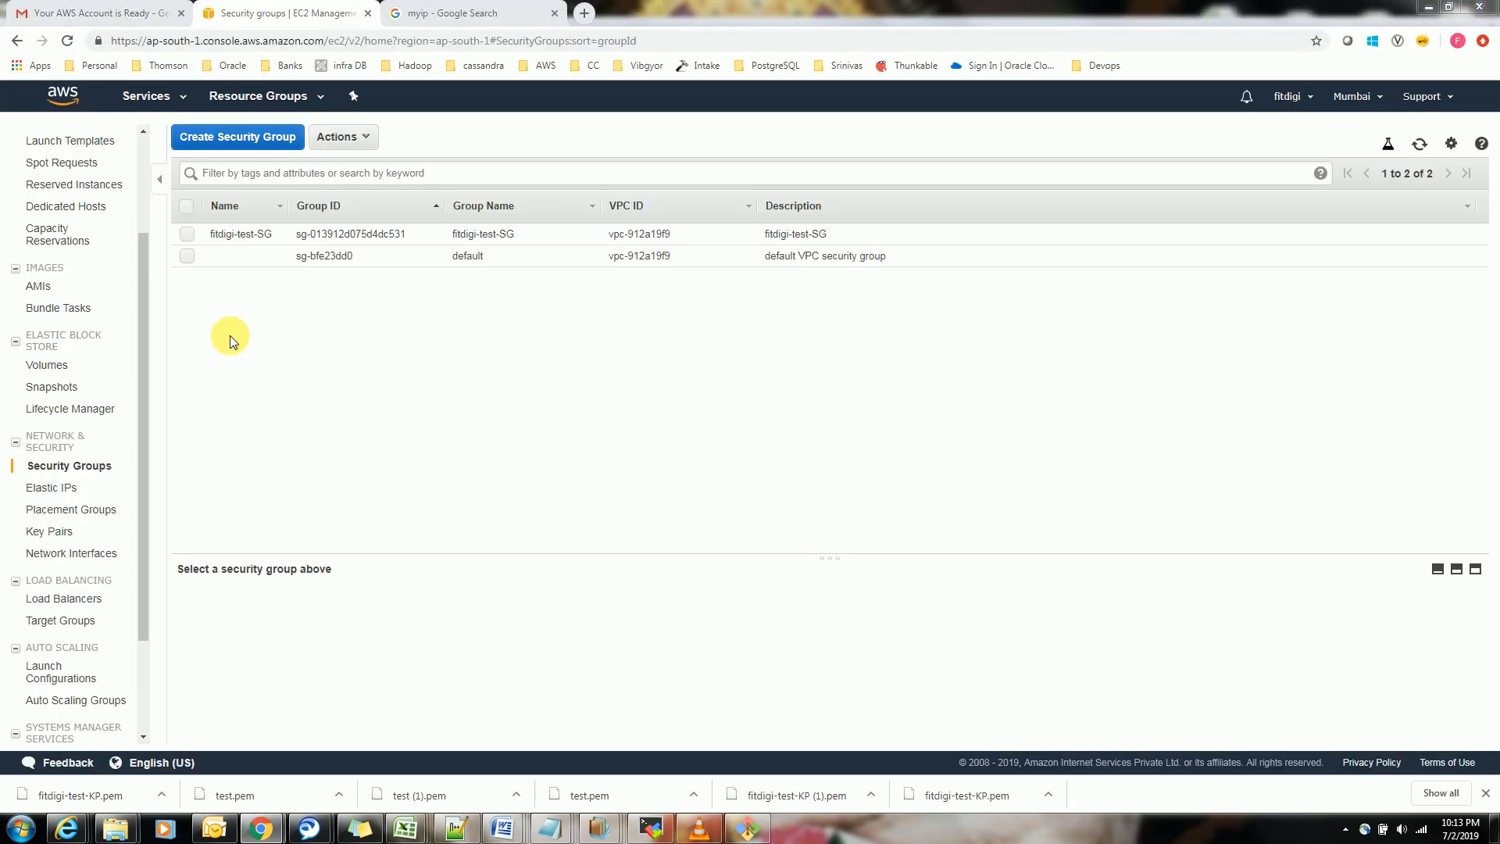
key(alt+Tab)
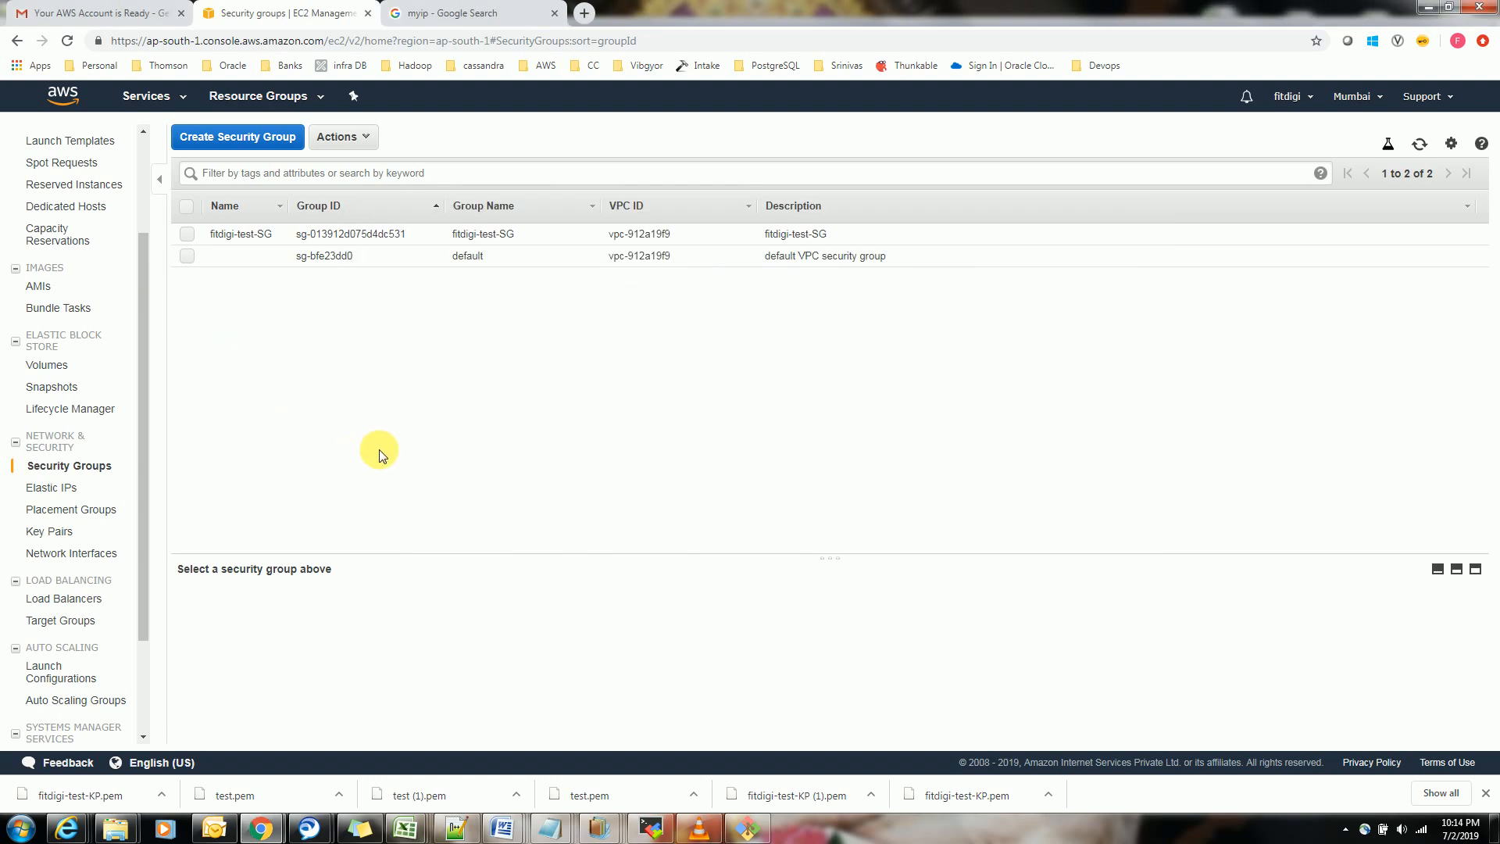
Open the EC2 Dashboard and start launching a new instance
scroll(141, 144, up, 2)
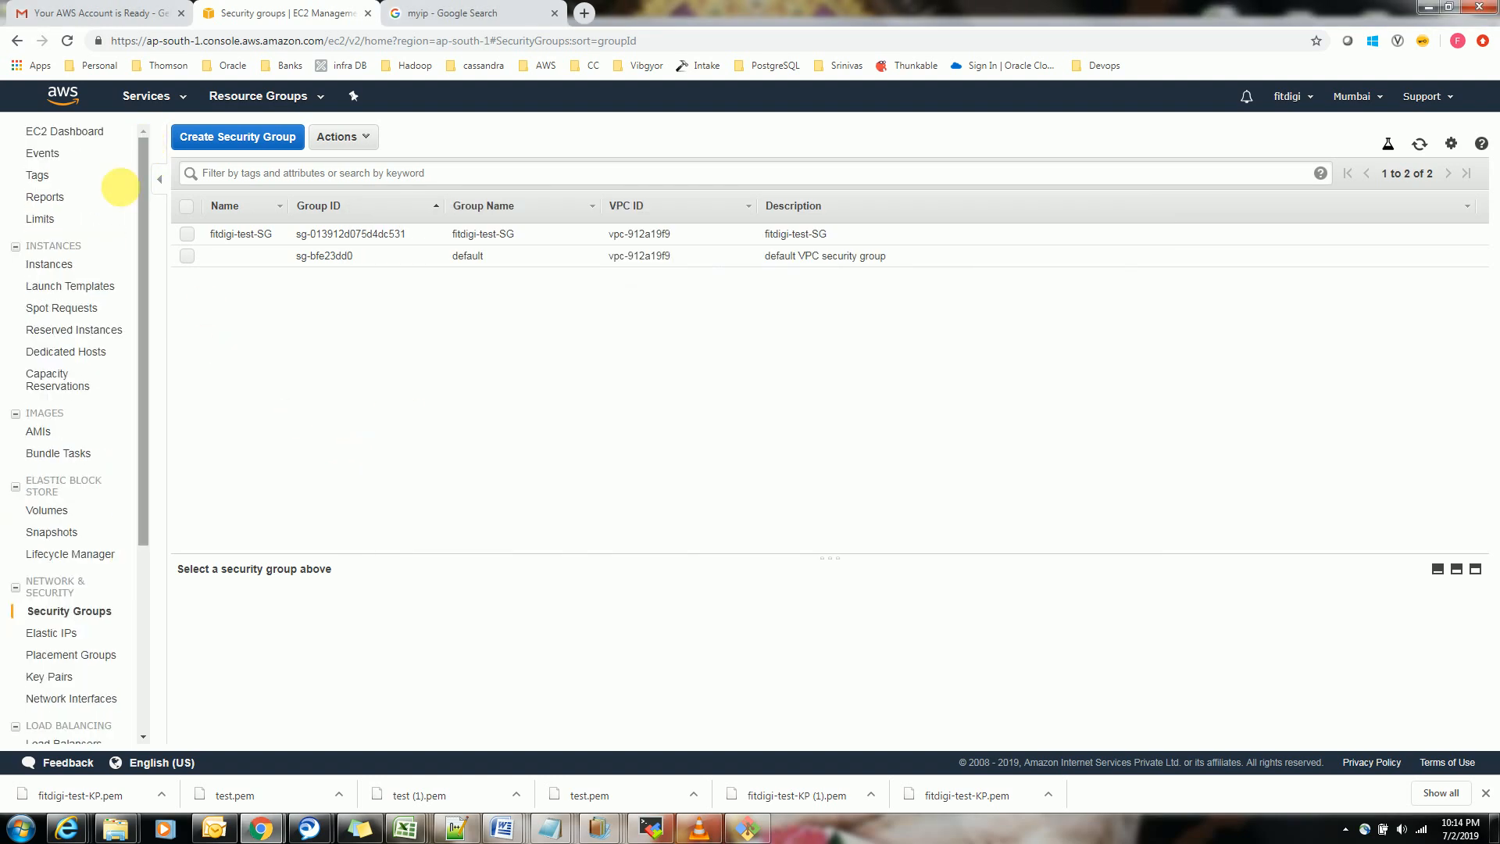
click(74, 131)
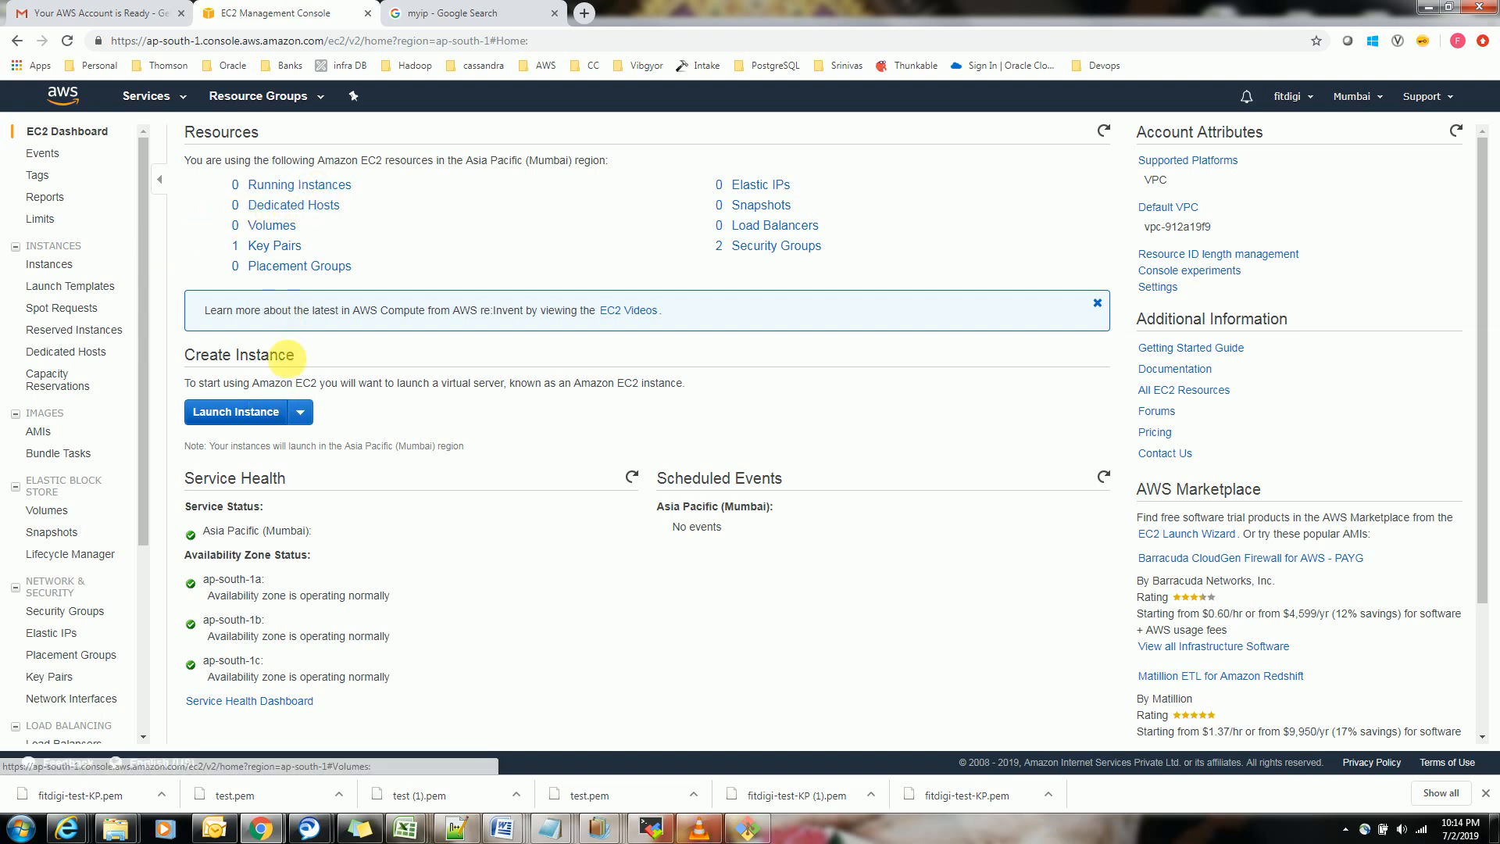
click(237, 410)
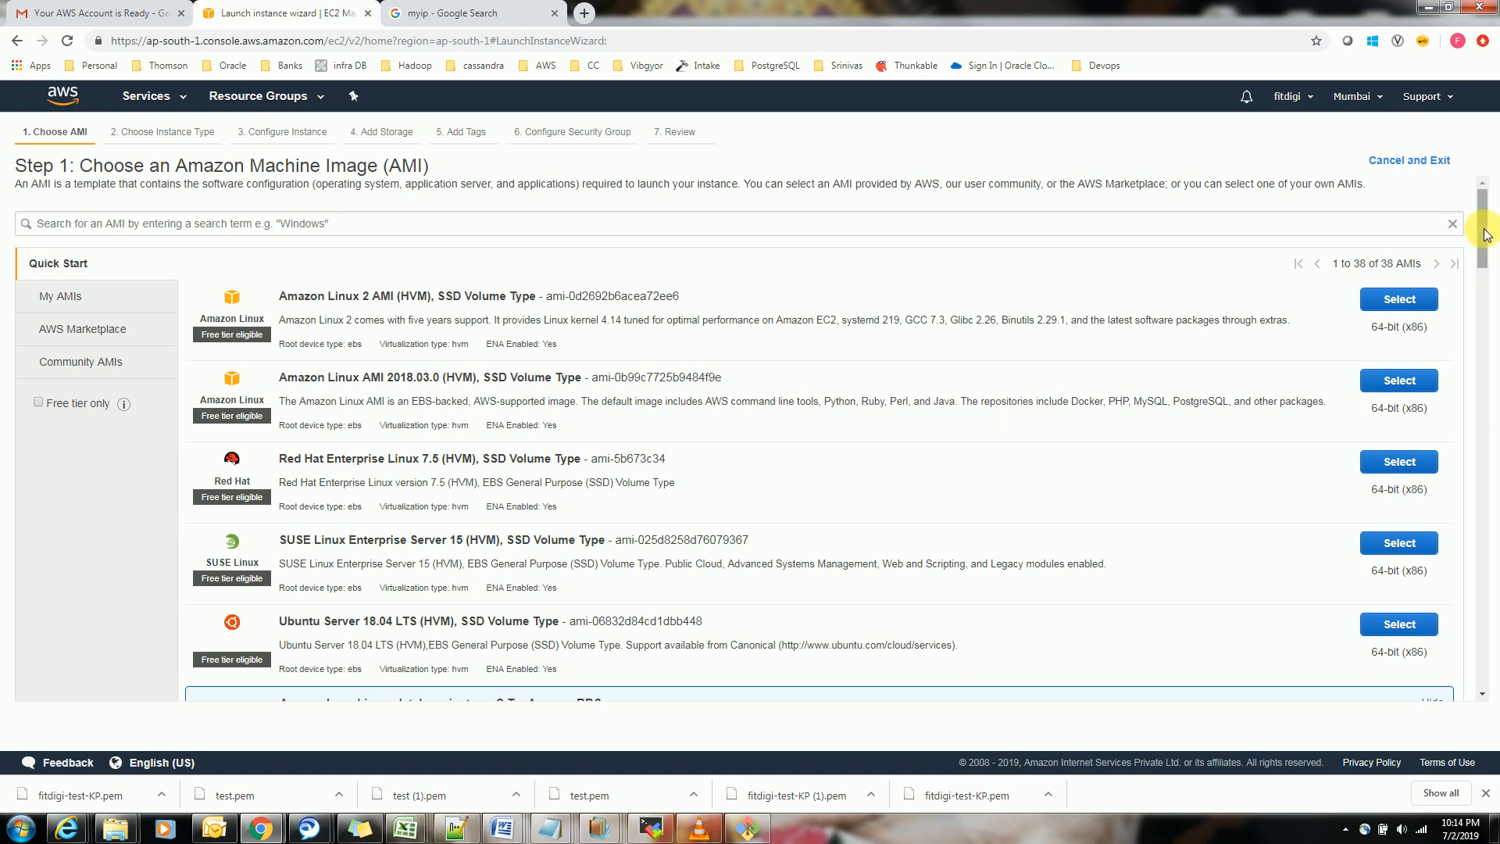
Look through the Quick Start, AWS Marketplace and My AMIs image lists
drag(1485, 245, 1487, 267)
drag(1484, 268, 1484, 228)
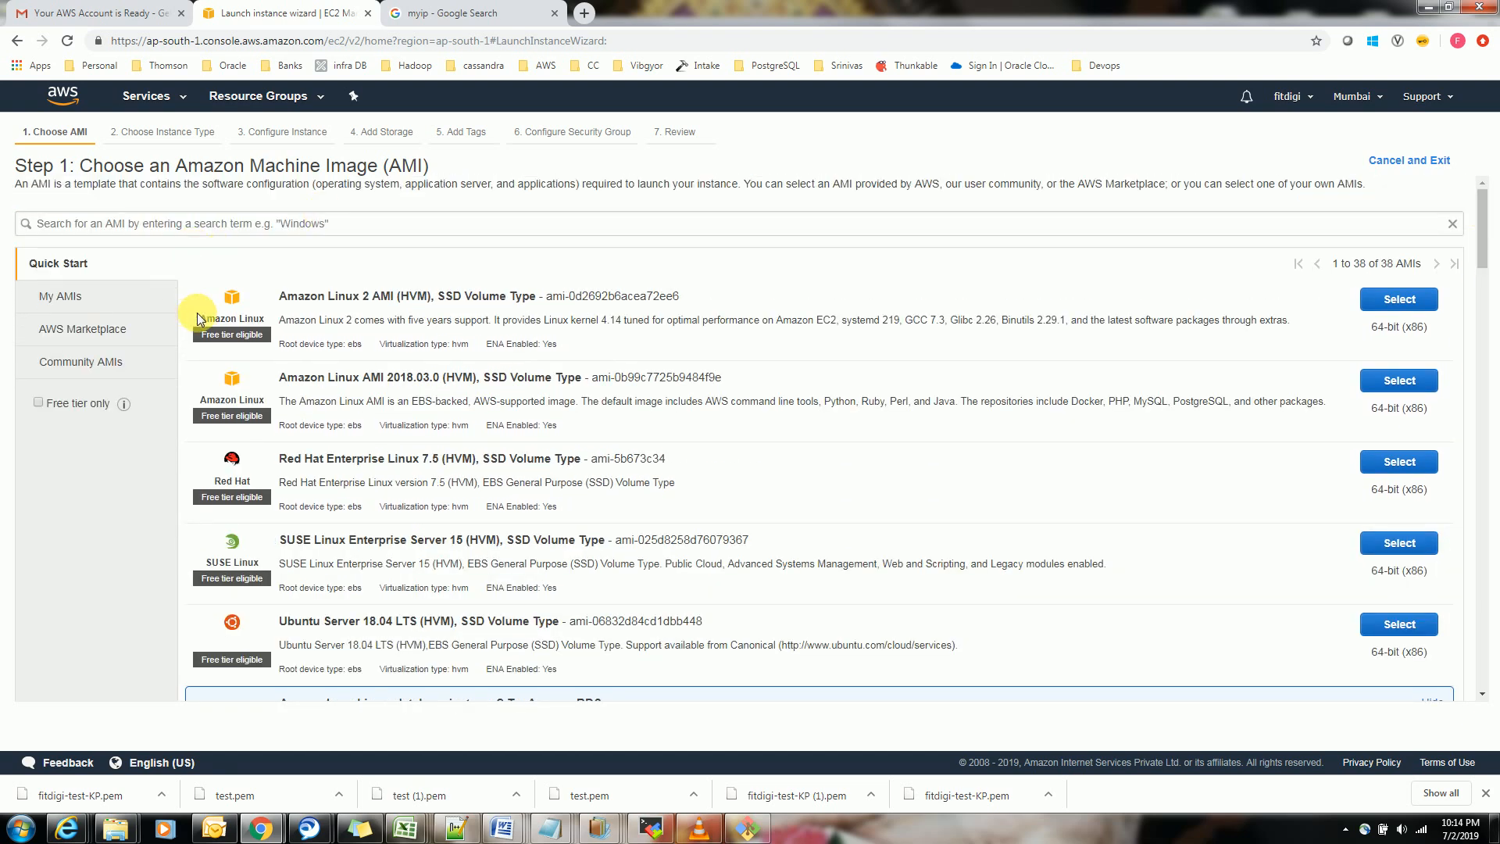
click(72, 328)
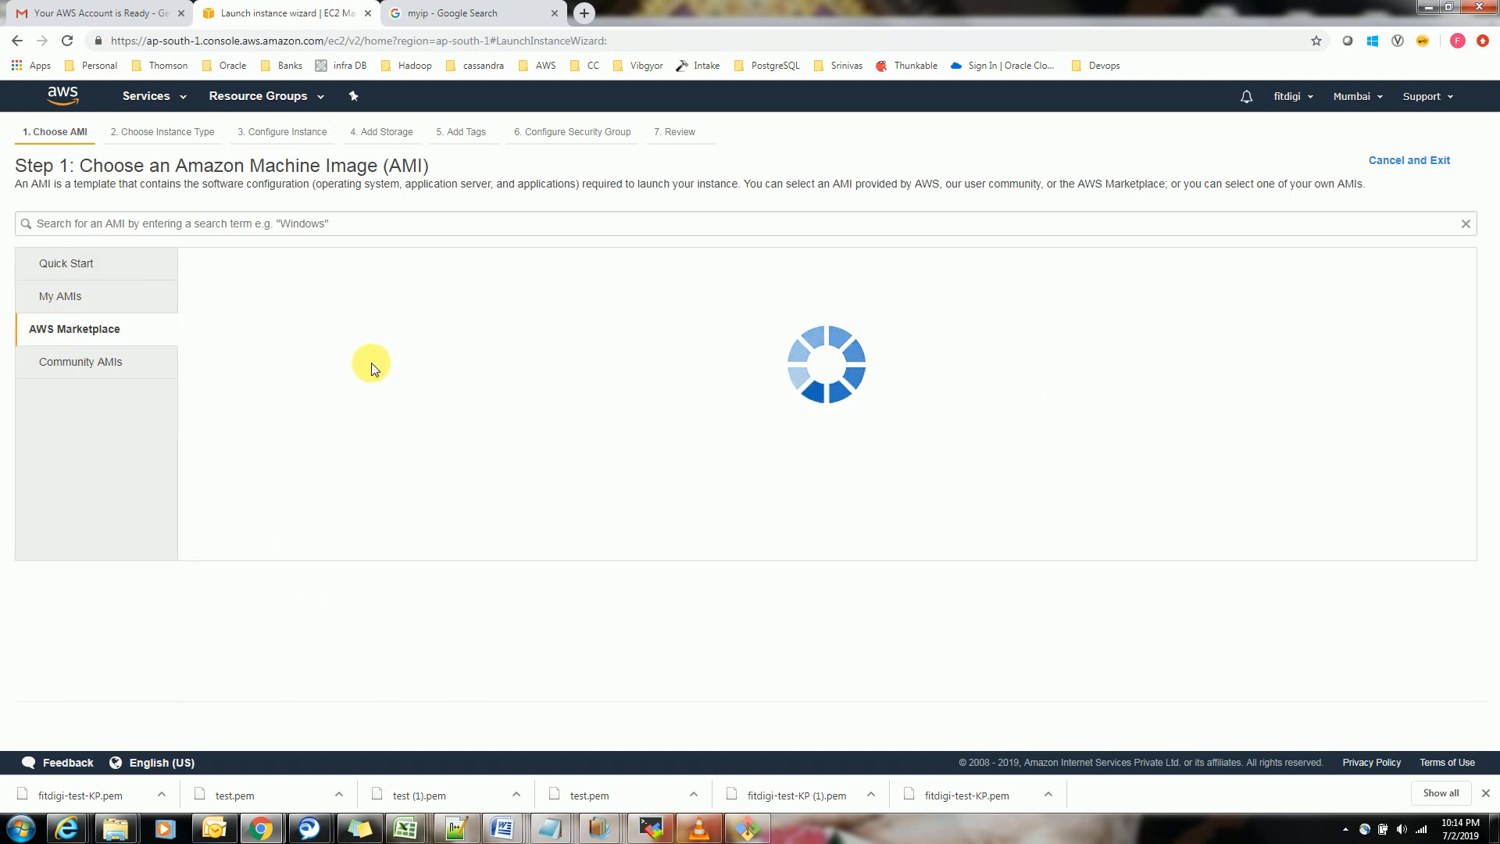
click(57, 297)
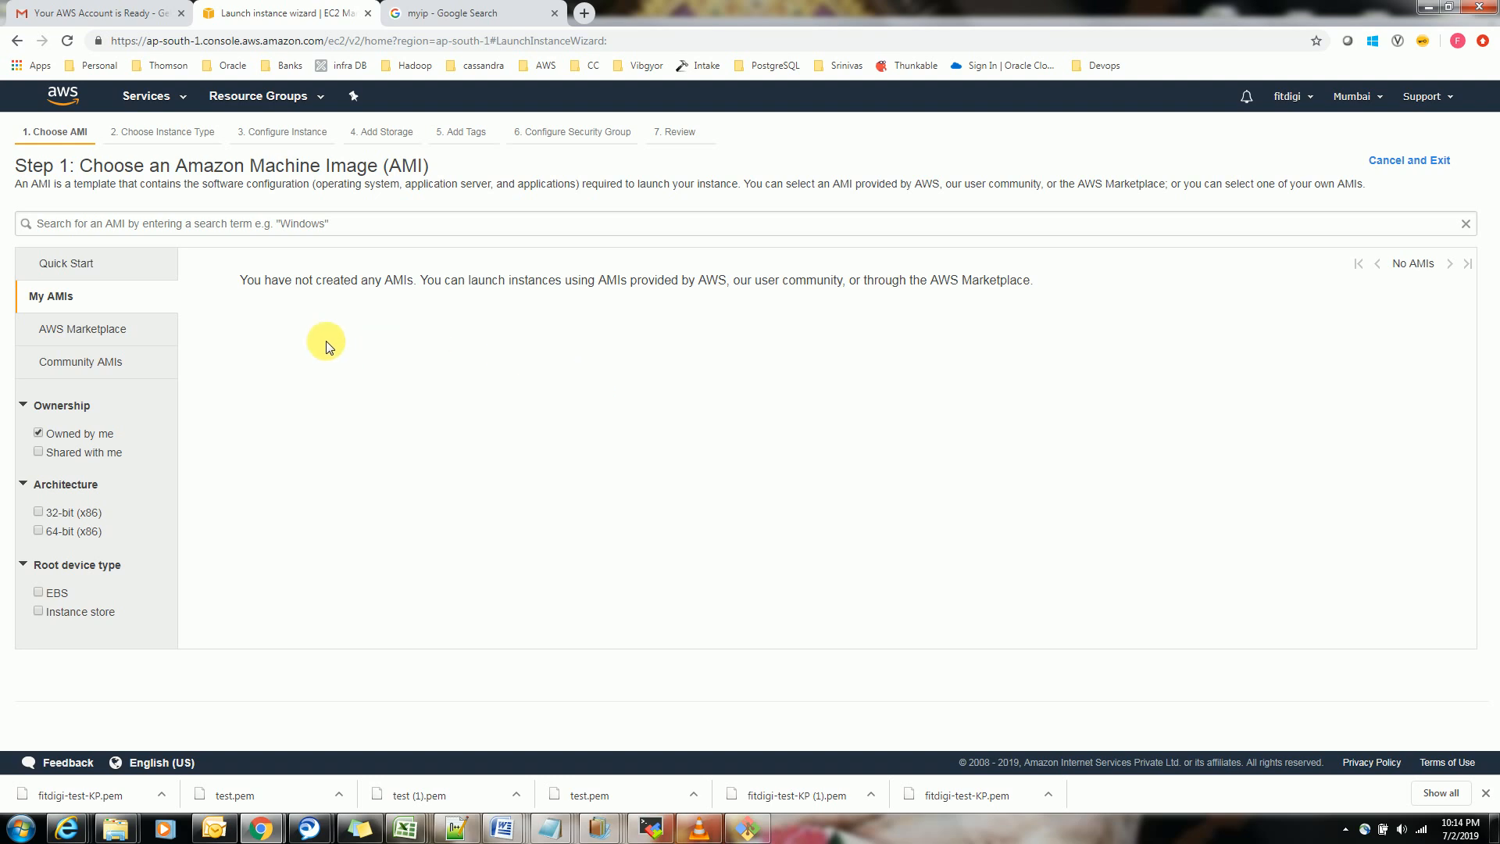
Search the AWS Marketplace images for "centos"
click(90, 332)
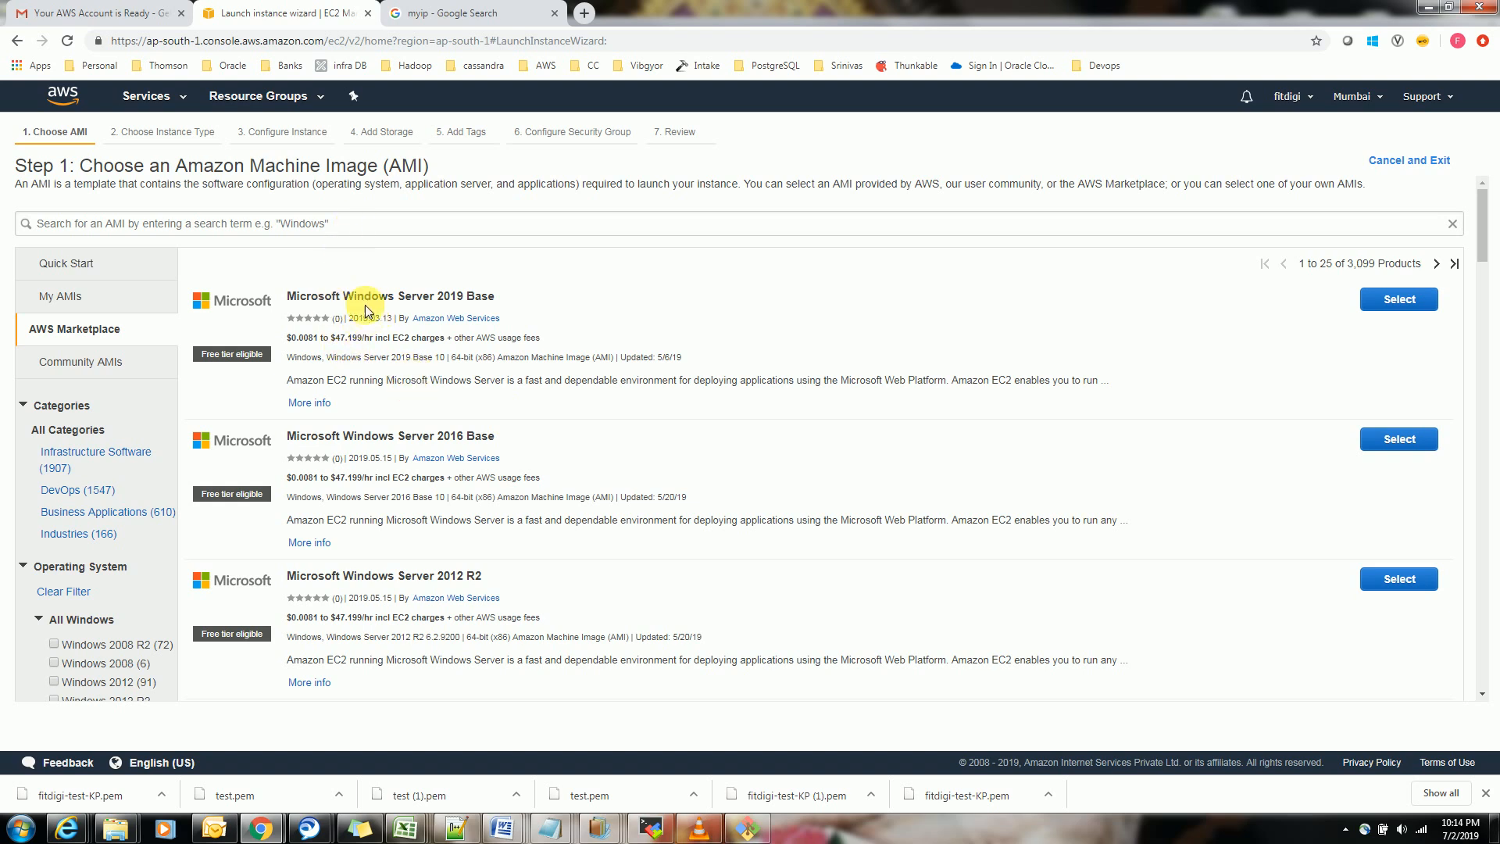
click(313, 228)
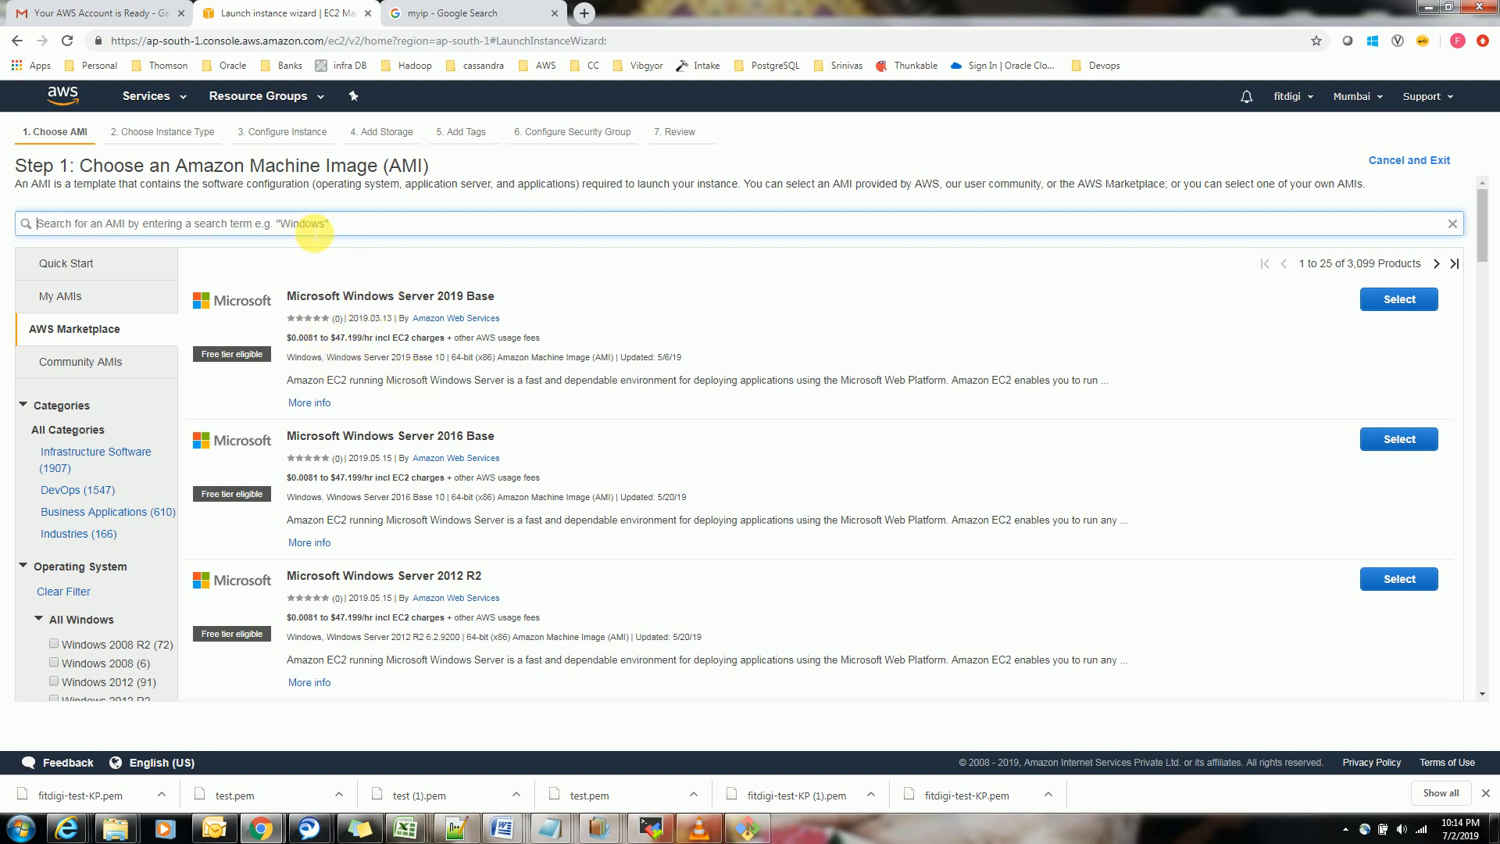
text(cen)
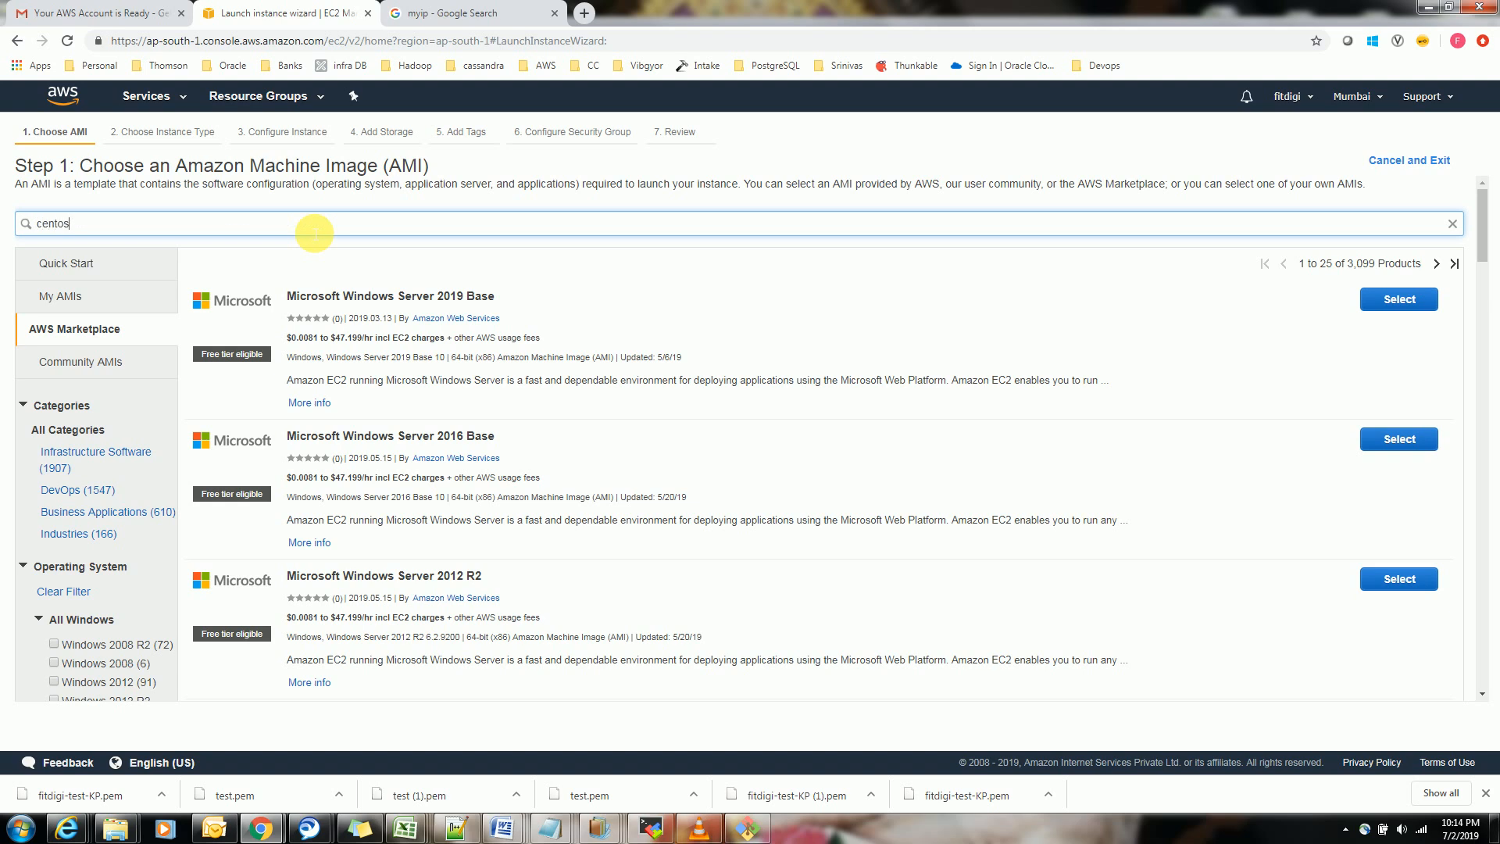
text(tos)
key(Return)
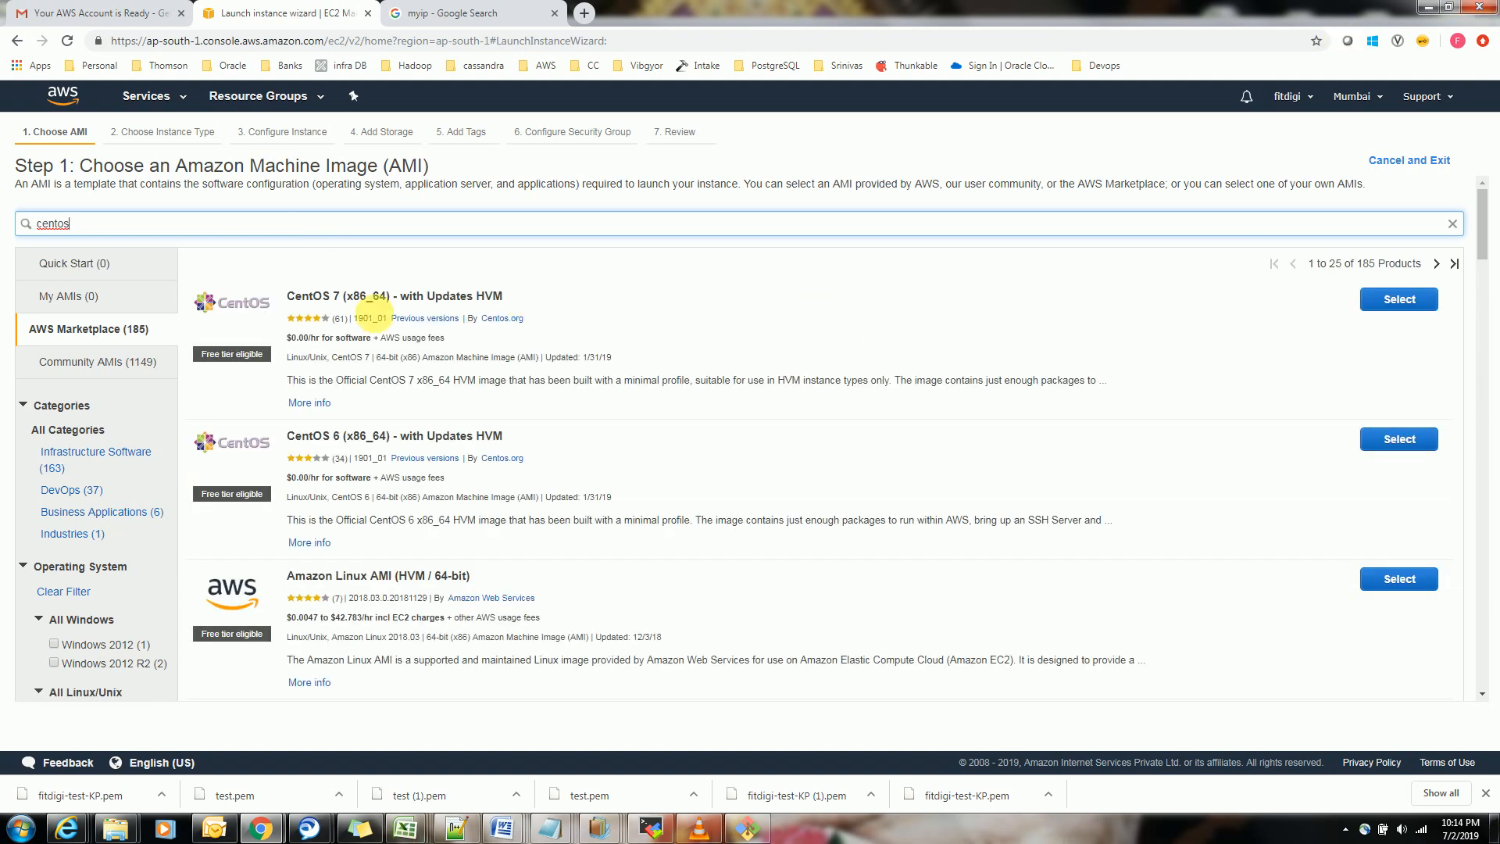
Select the free tier eligible CentOS 7 (x86_64) - with Updates HVM image
drag(267, 354, 195, 354)
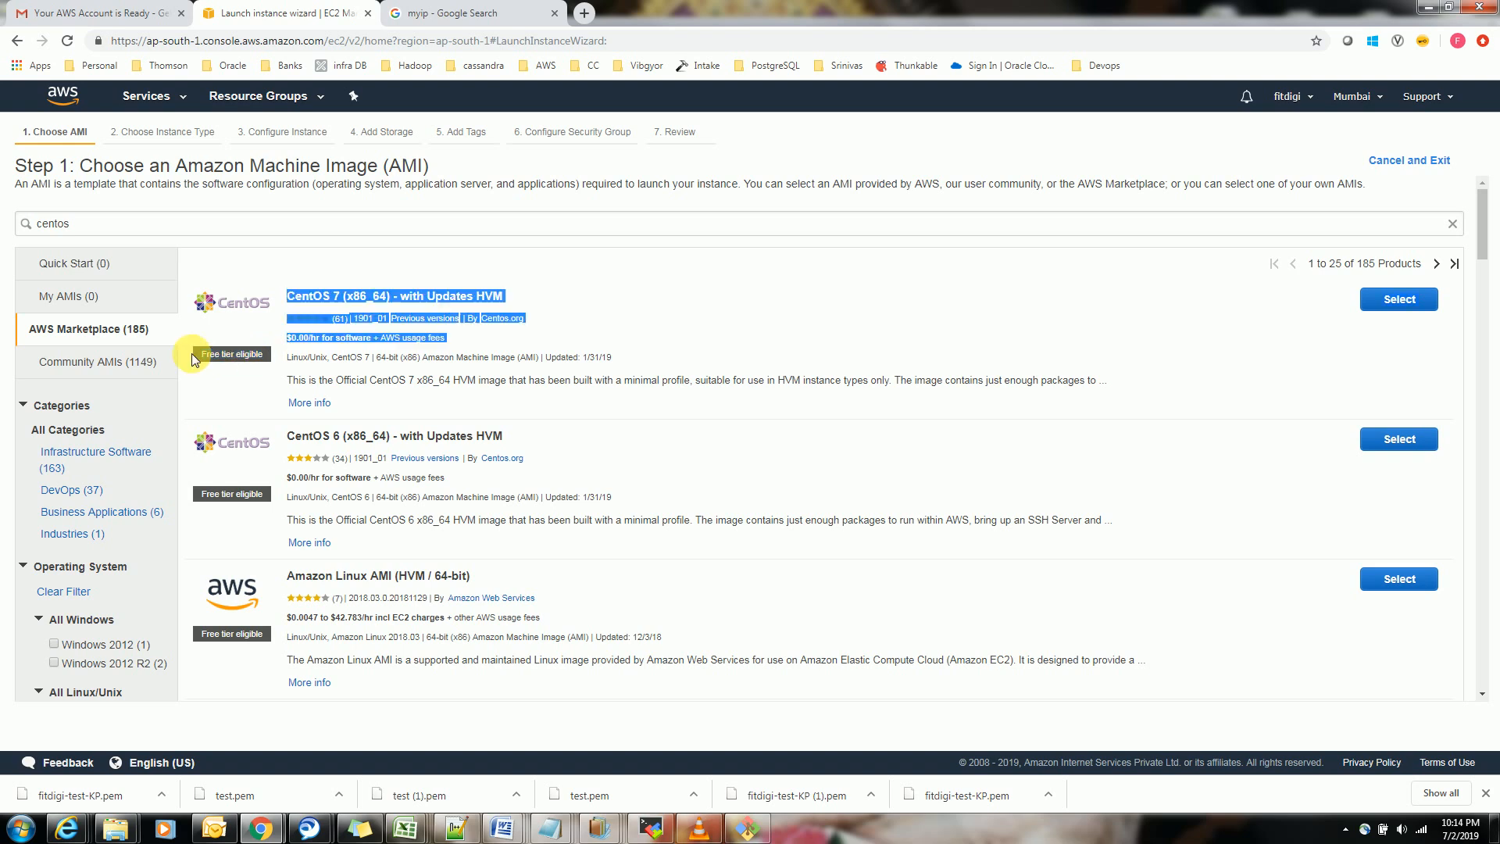
click(1291, 322)
click(1399, 299)
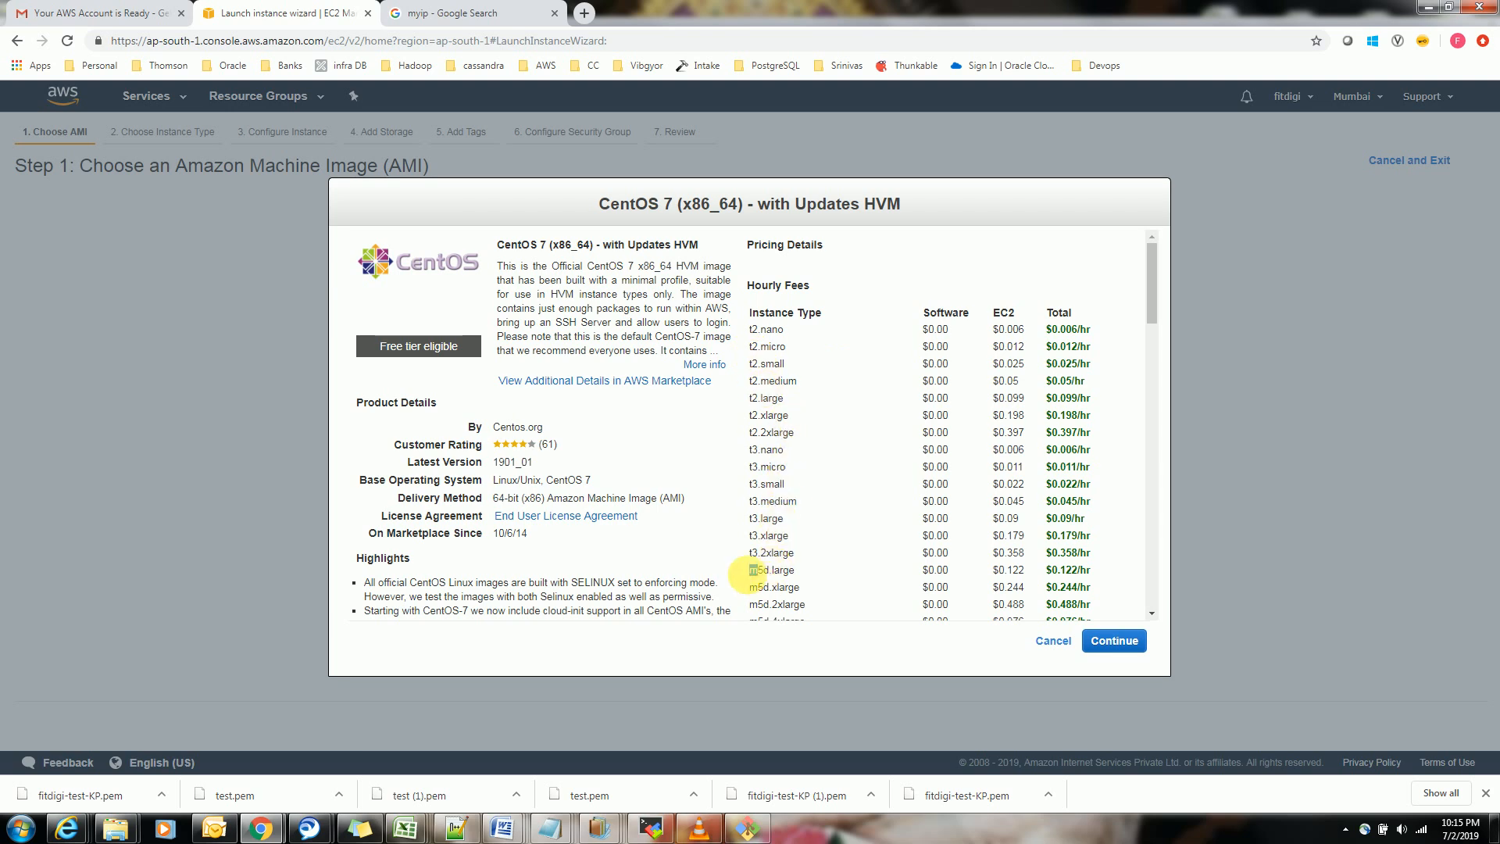
Review the CentOS 7 image's details and hourly fees per instance type, and continue with this image
drag(755, 569, 1162, 349)
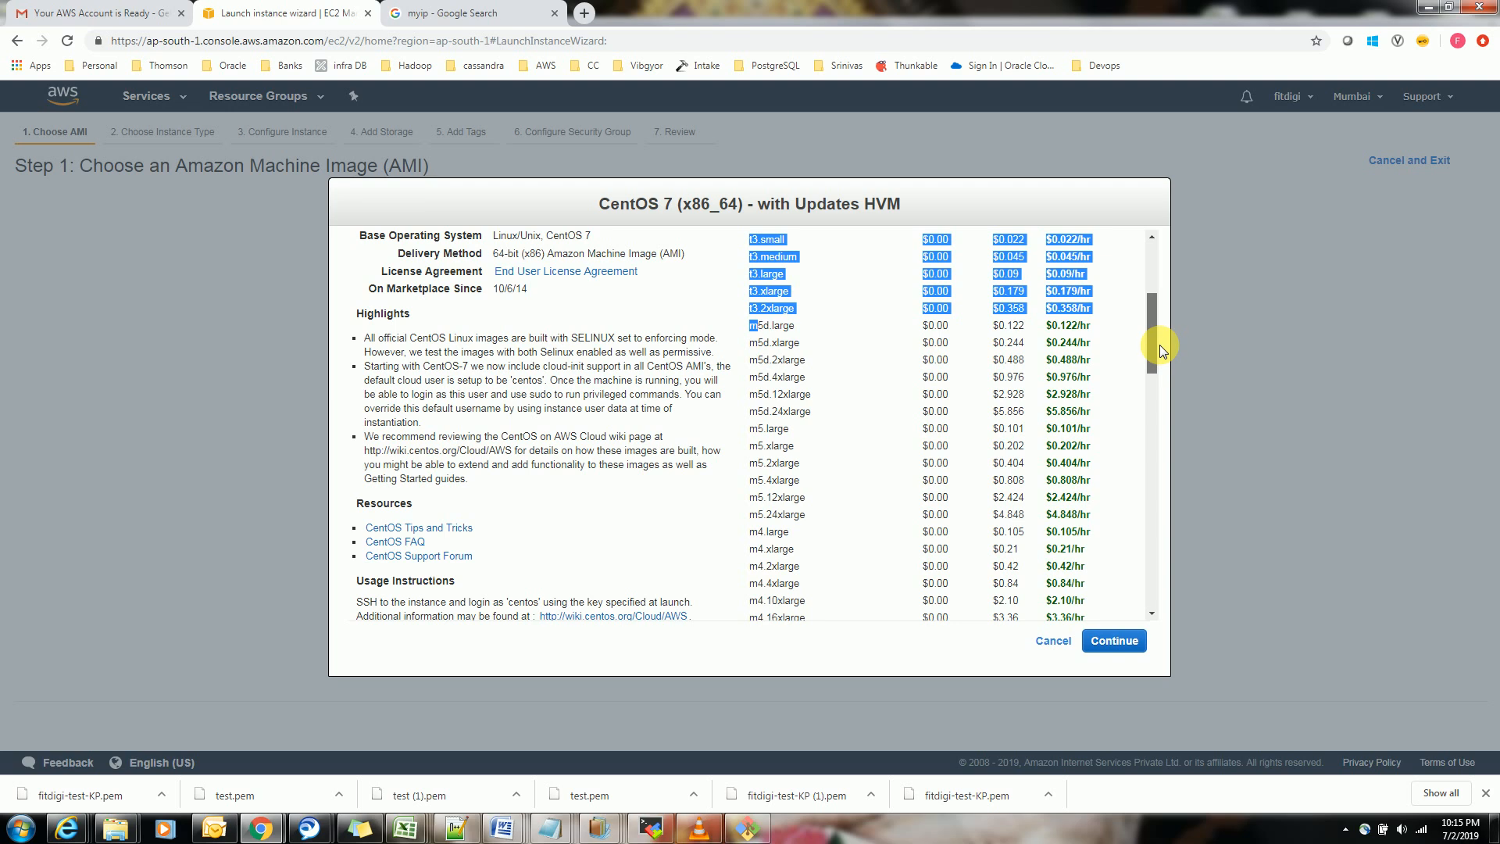
click(865, 342)
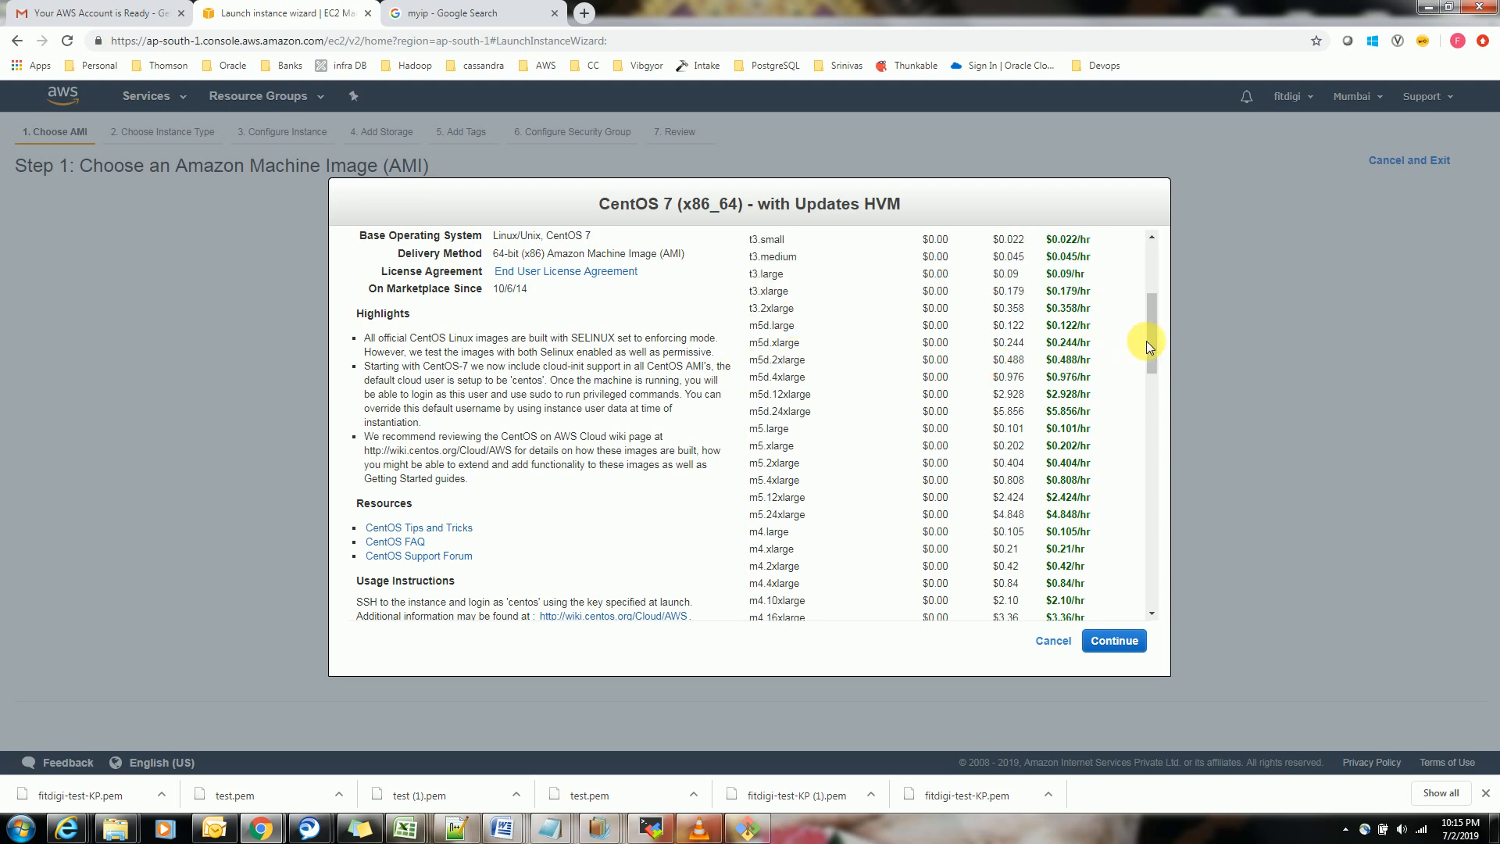
scroll(1152, 369, down, 2)
scroll(1153, 375, down, 3)
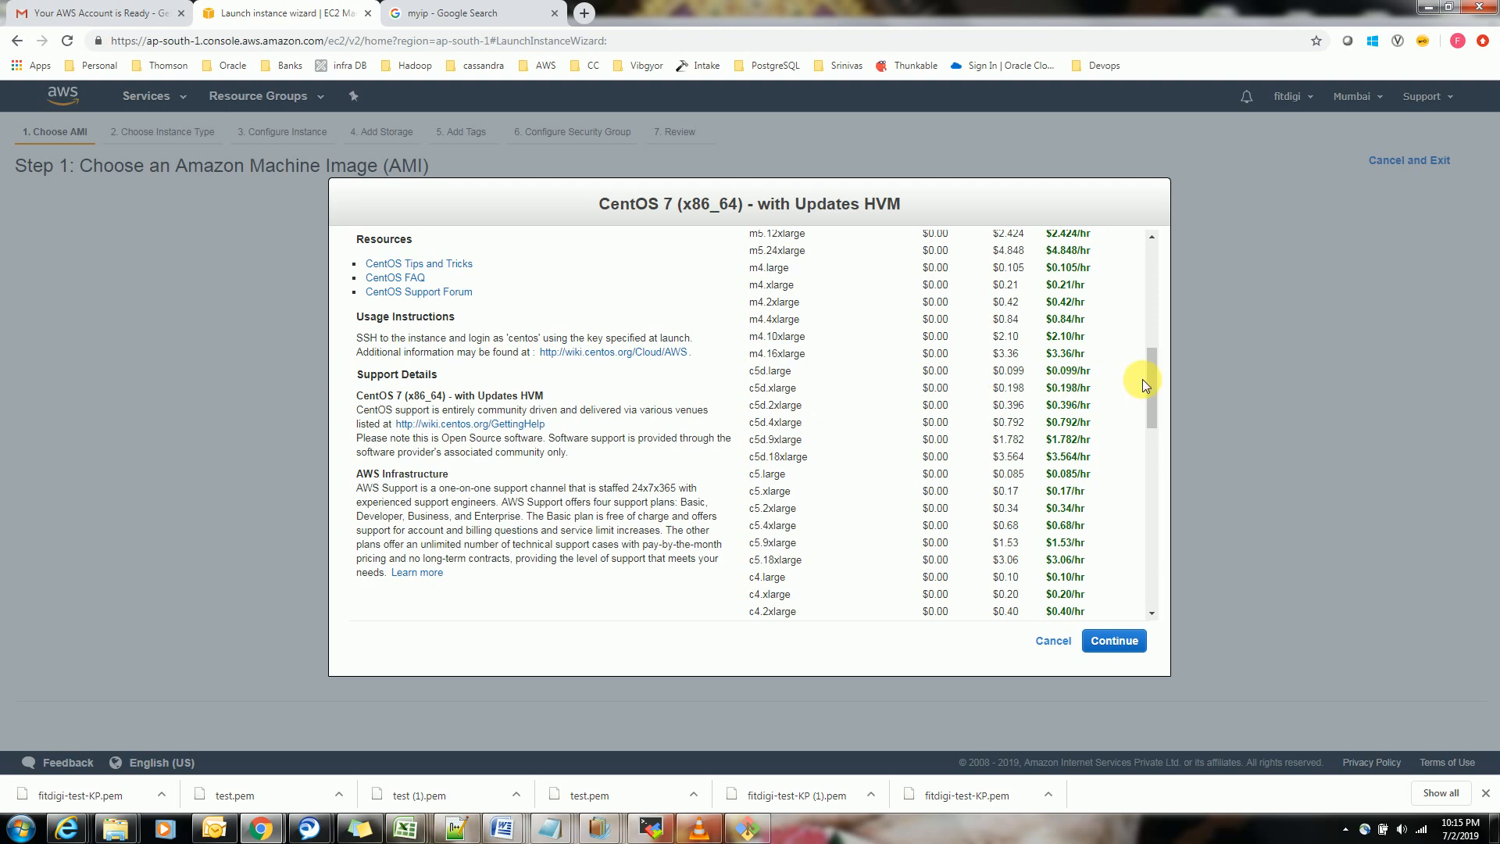
drag(1155, 392, 1155, 452)
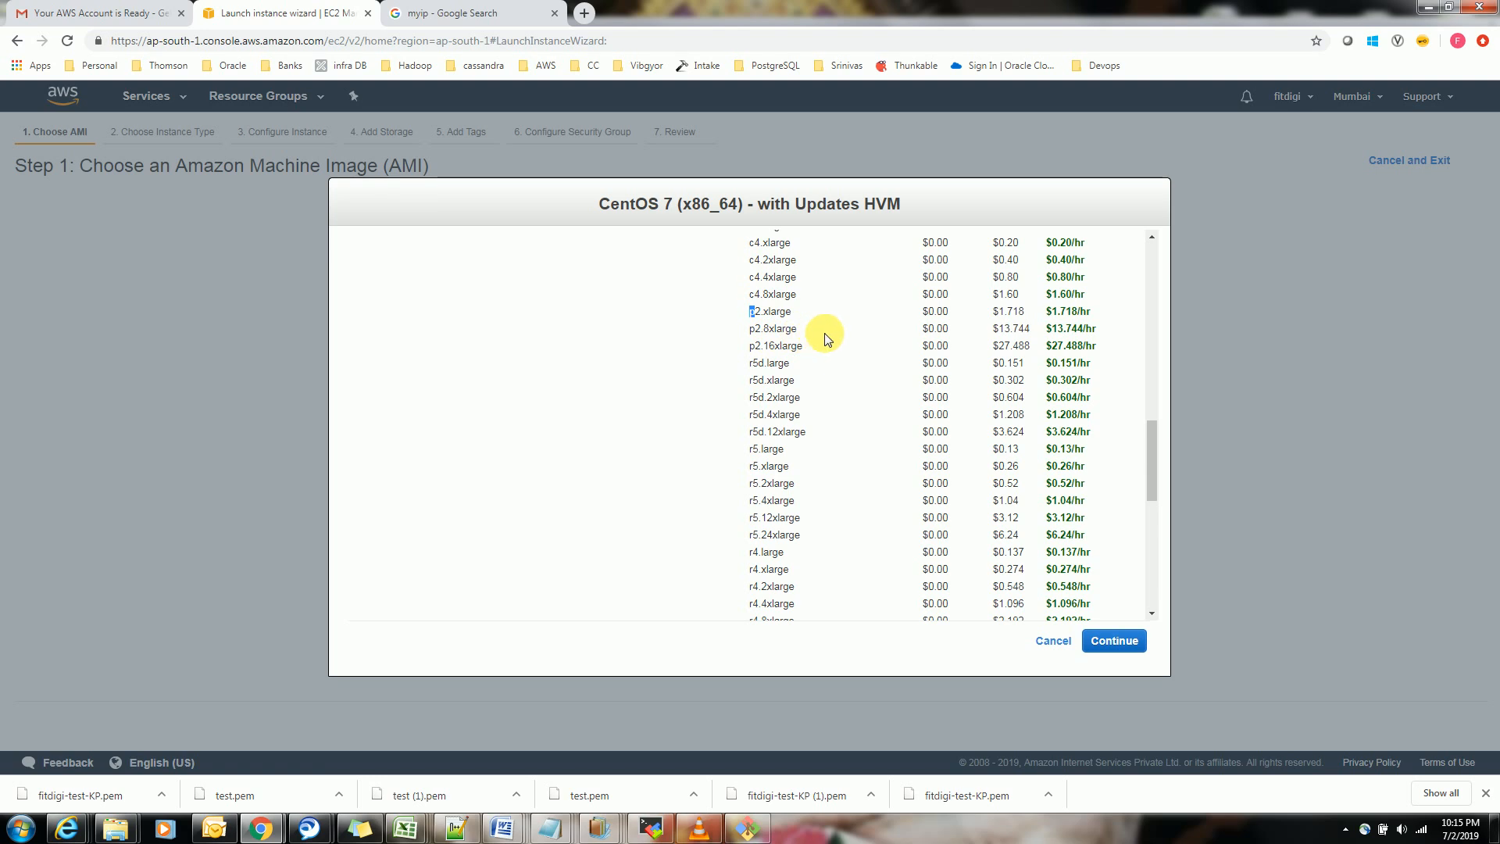
drag(748, 449, 756, 449)
click(851, 450)
drag(1150, 434, 1164, 237)
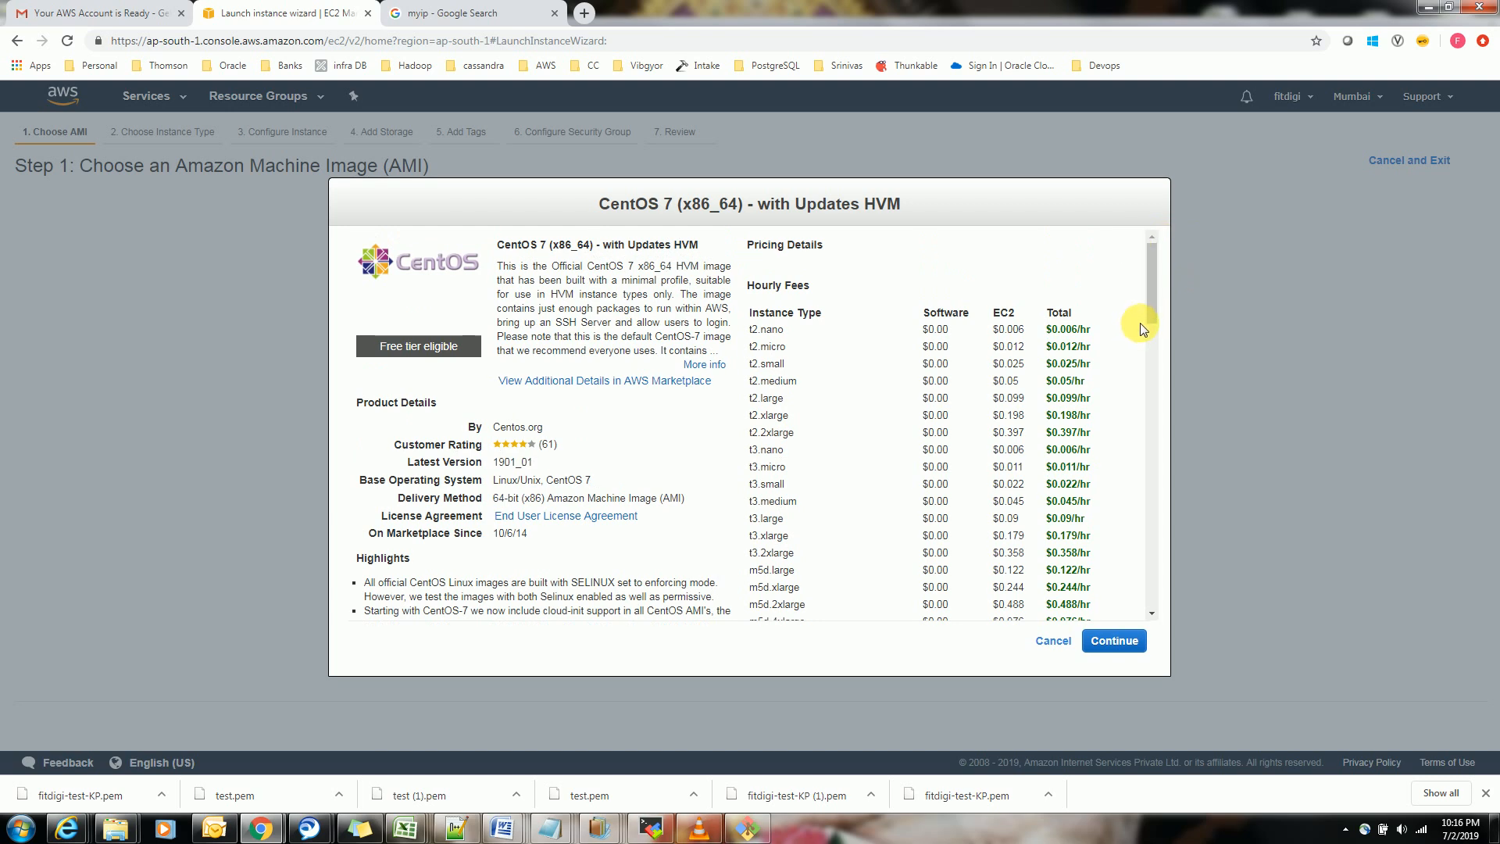
click(1115, 641)
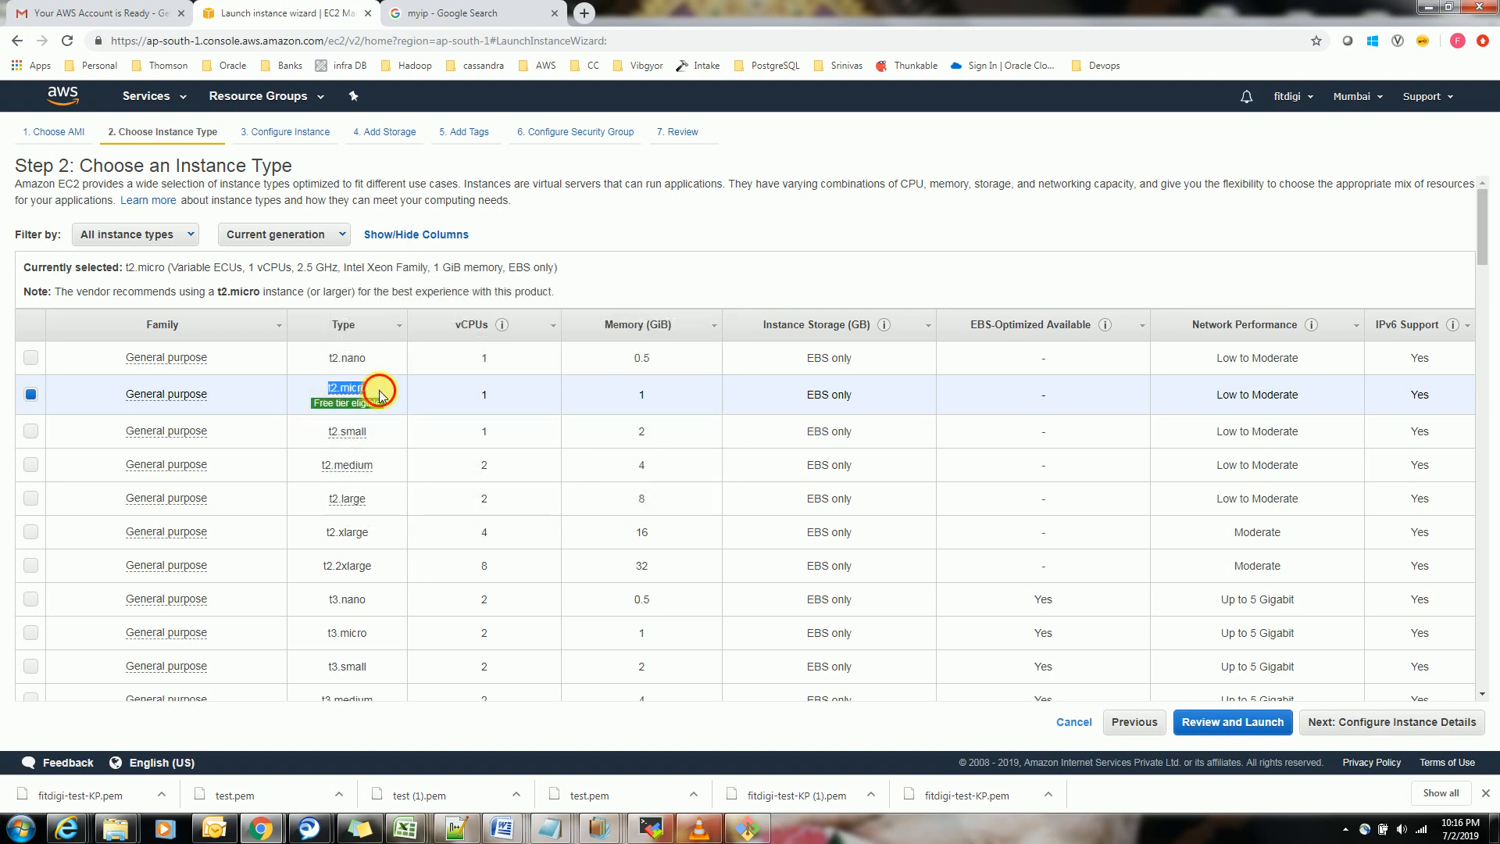
Check the OS, architecture, RAM, CPU and storage requirements in the Notepad++ notes against the selected t2.micro instance type
mouse_move(384, 404)
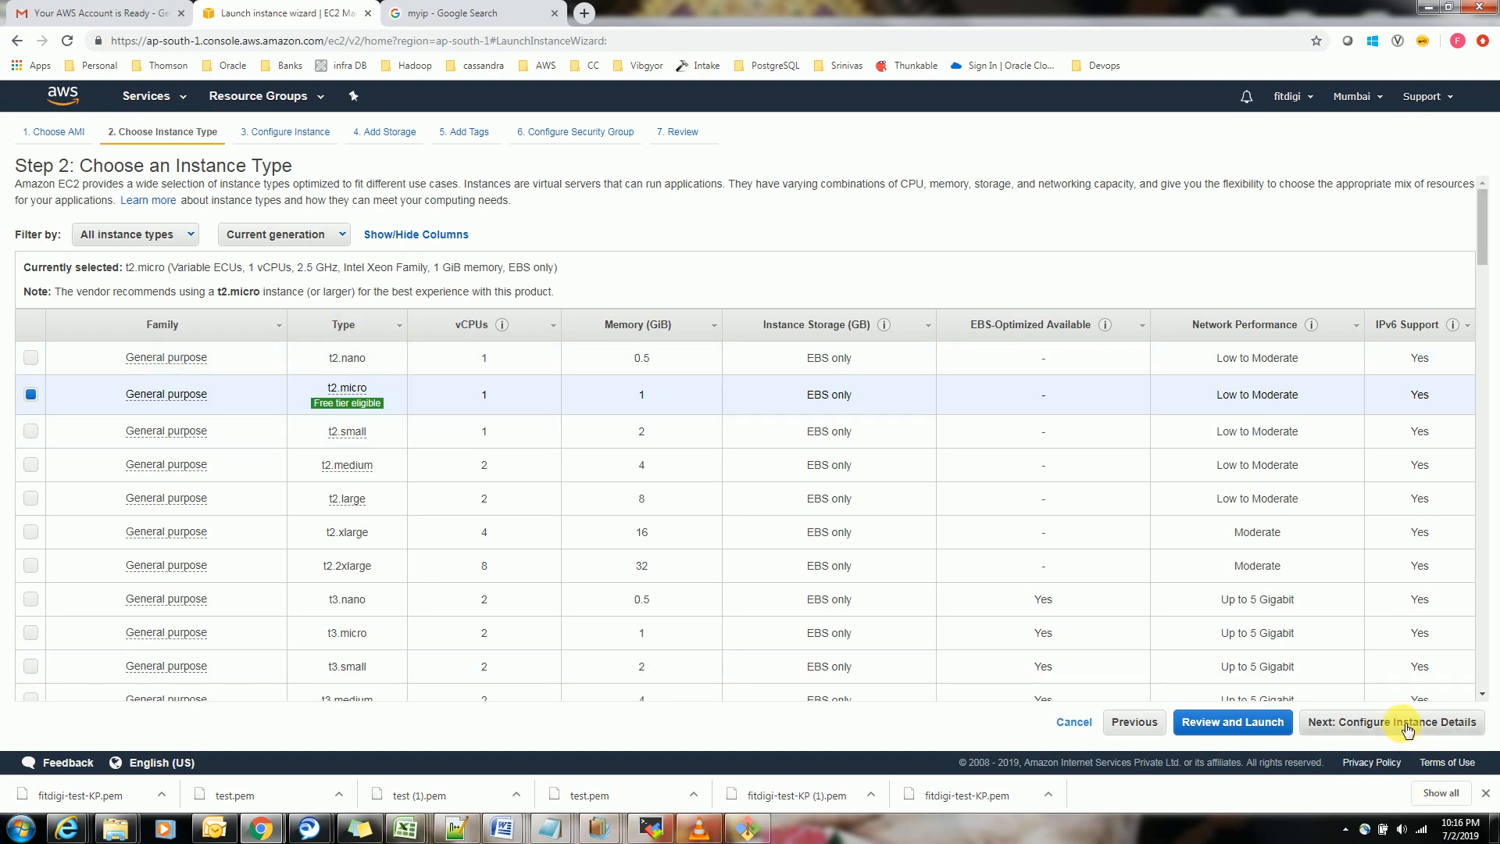
key(alt+Tab)
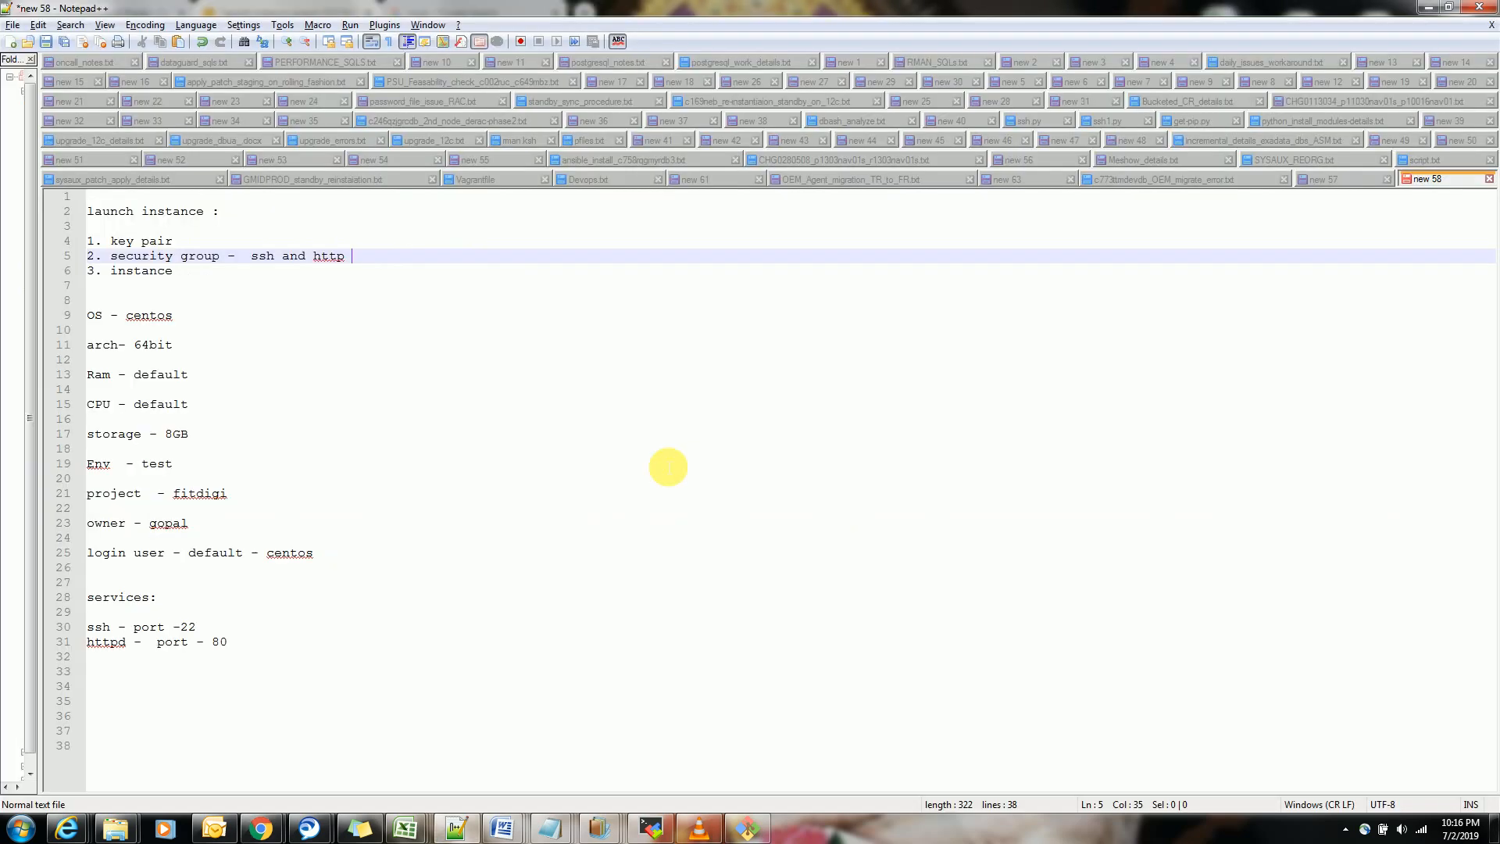
double_click(184, 318)
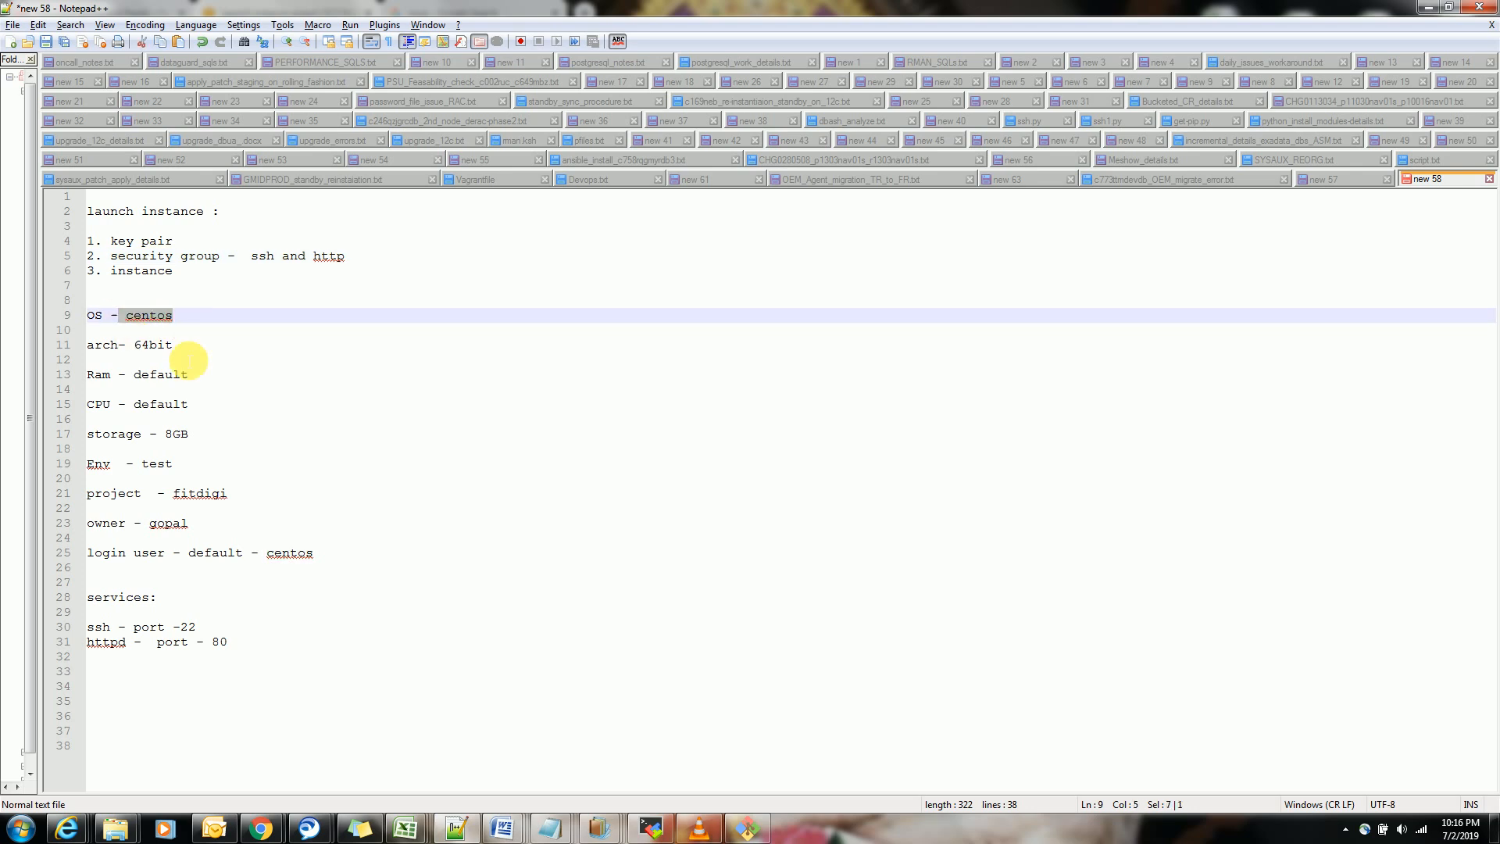
click(154, 344)
key(alt+Tab)
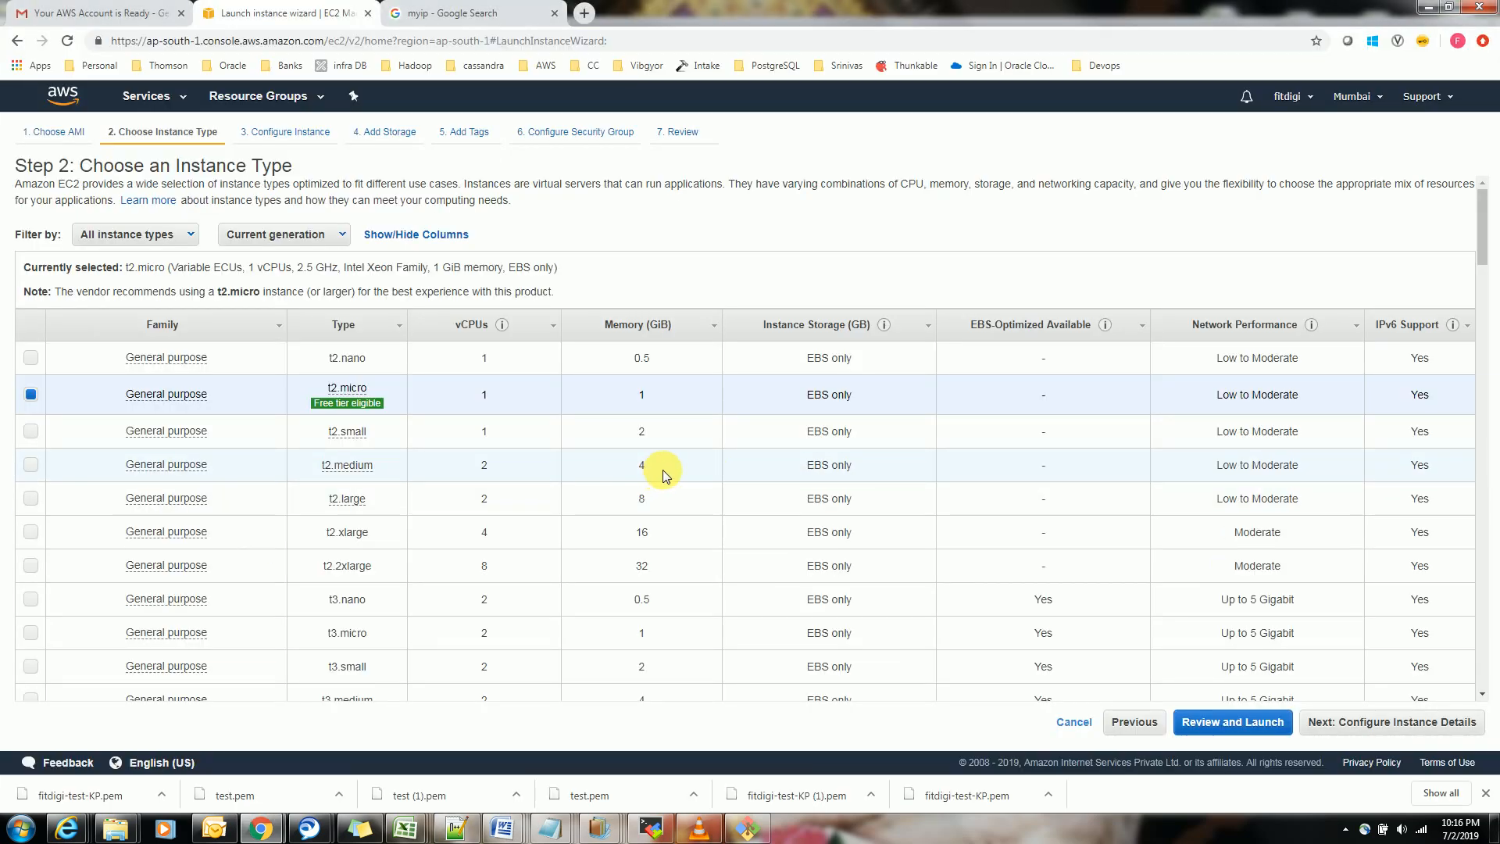
key(alt+Tab)
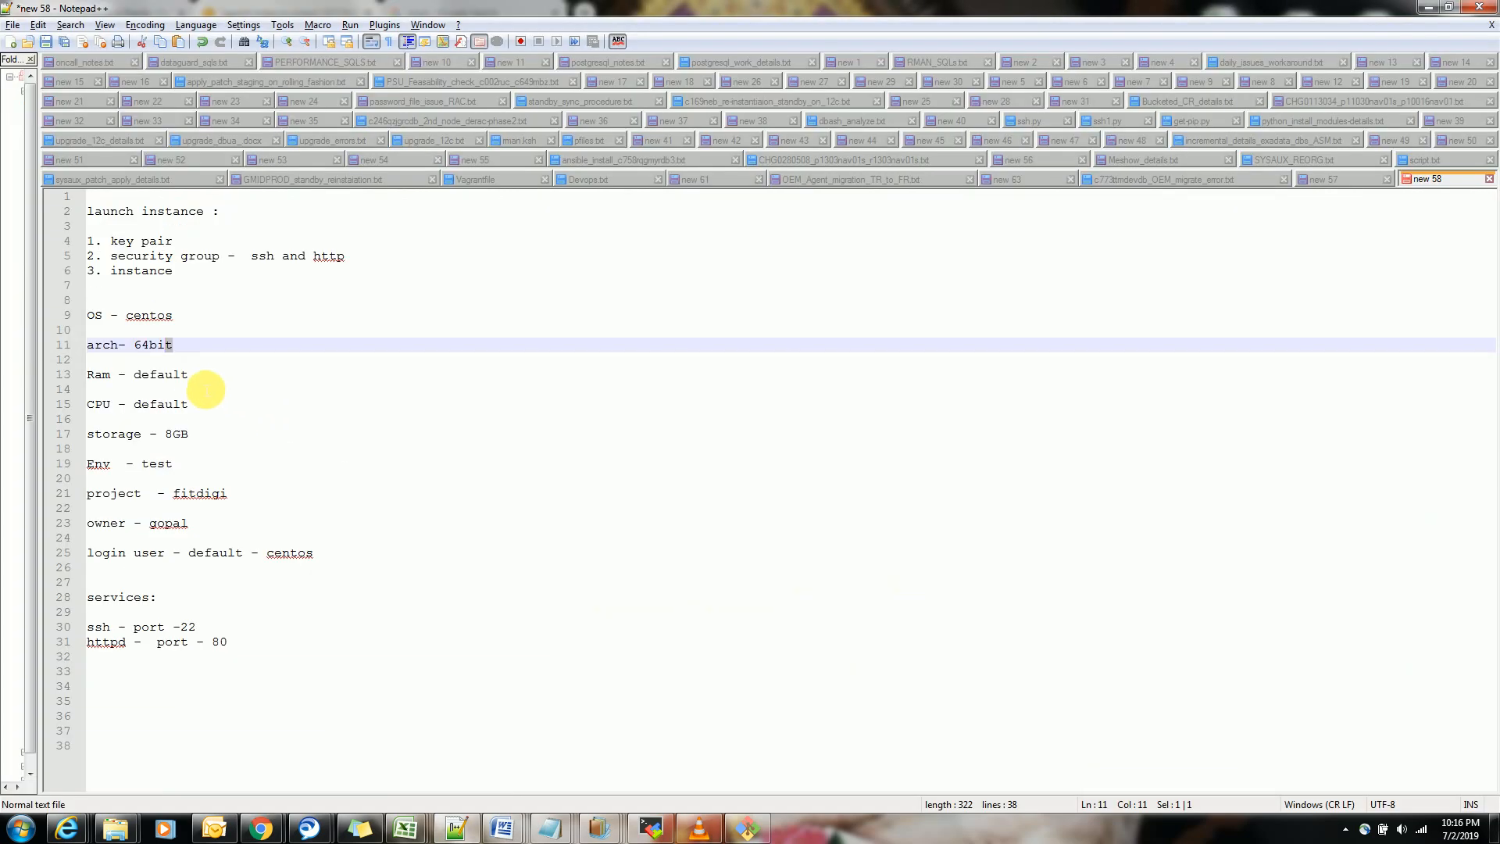
click(196, 377)
click(210, 414)
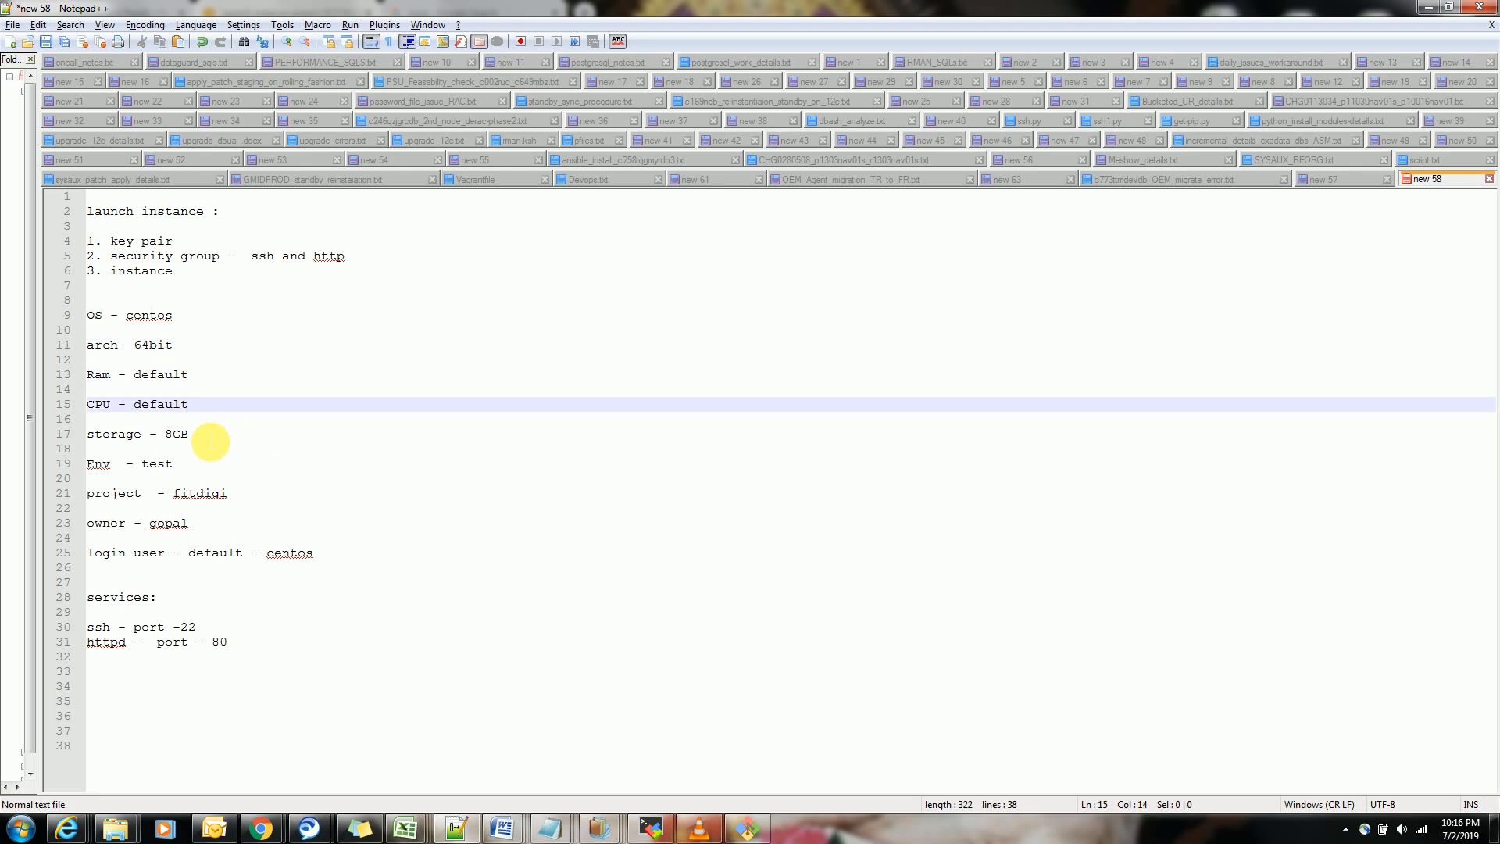
drag(206, 434, 87, 435)
click(251, 441)
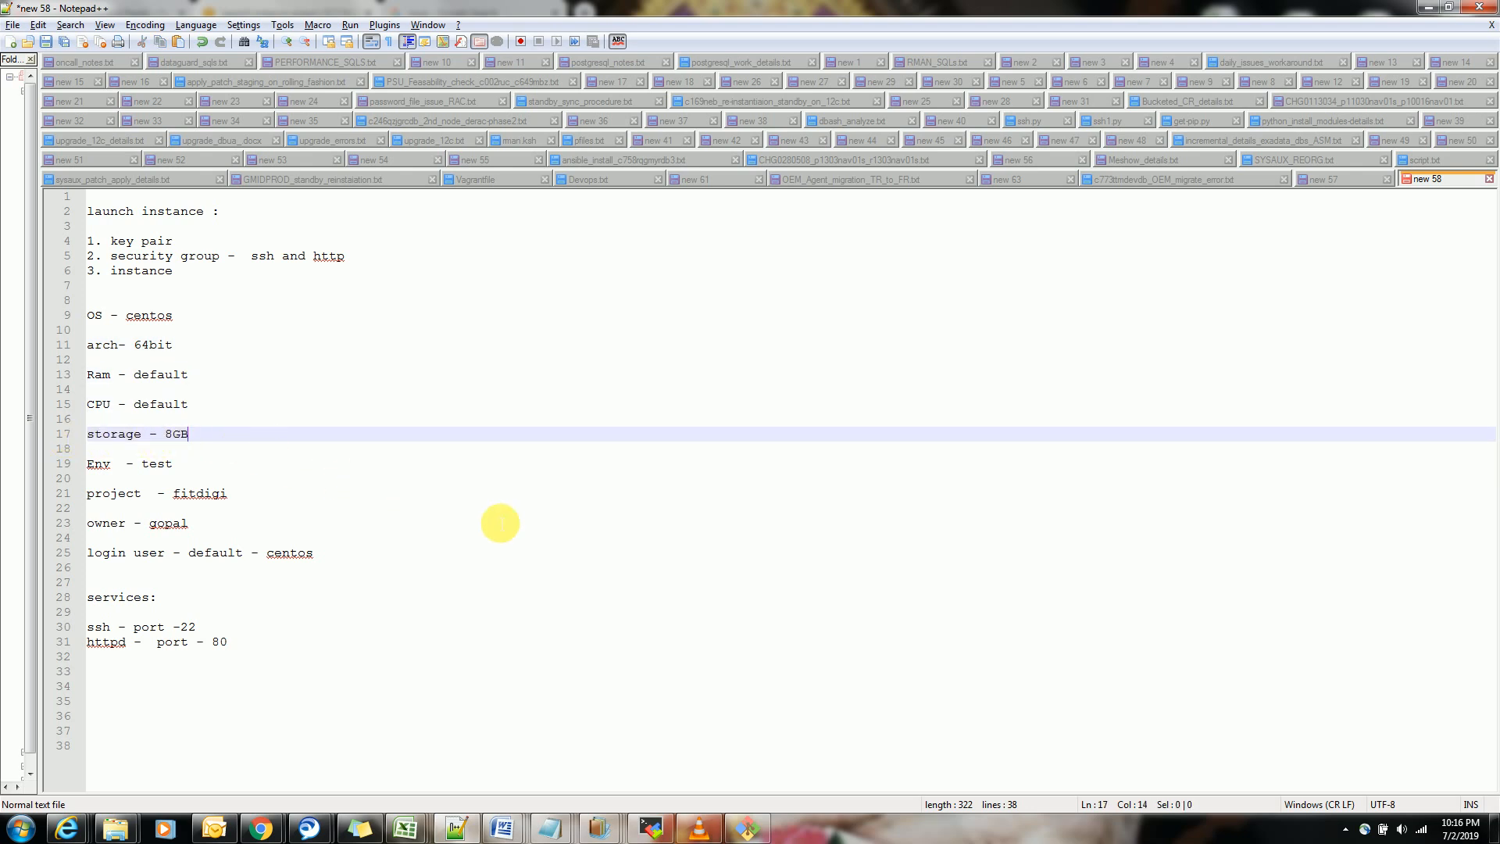
key(alt)
key(alt+Tab)
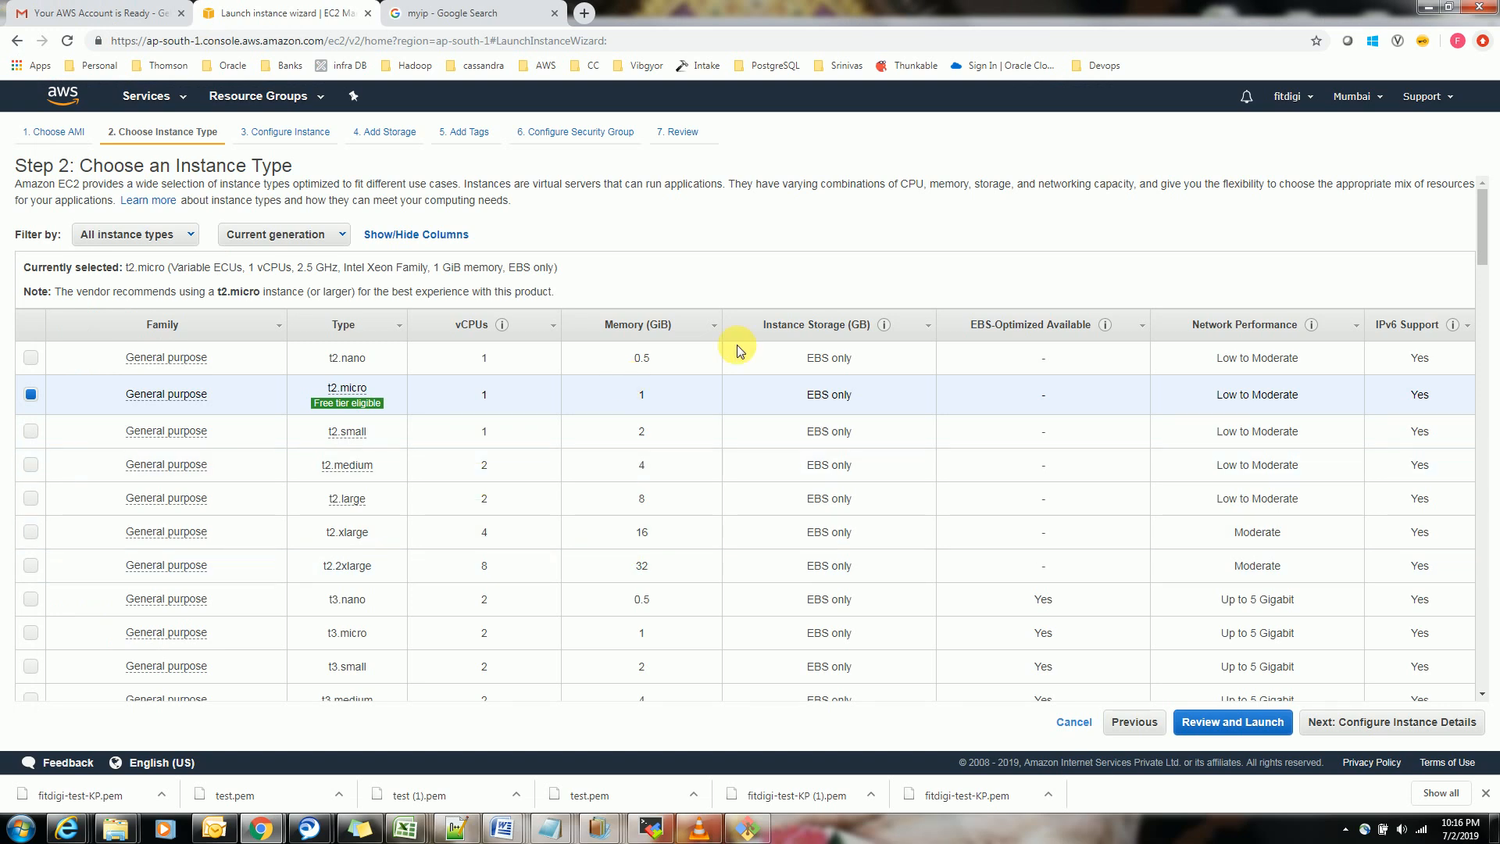
Keep the t2.micro type and default instance details, and enable Delete on Termination for the root volume
click(1364, 721)
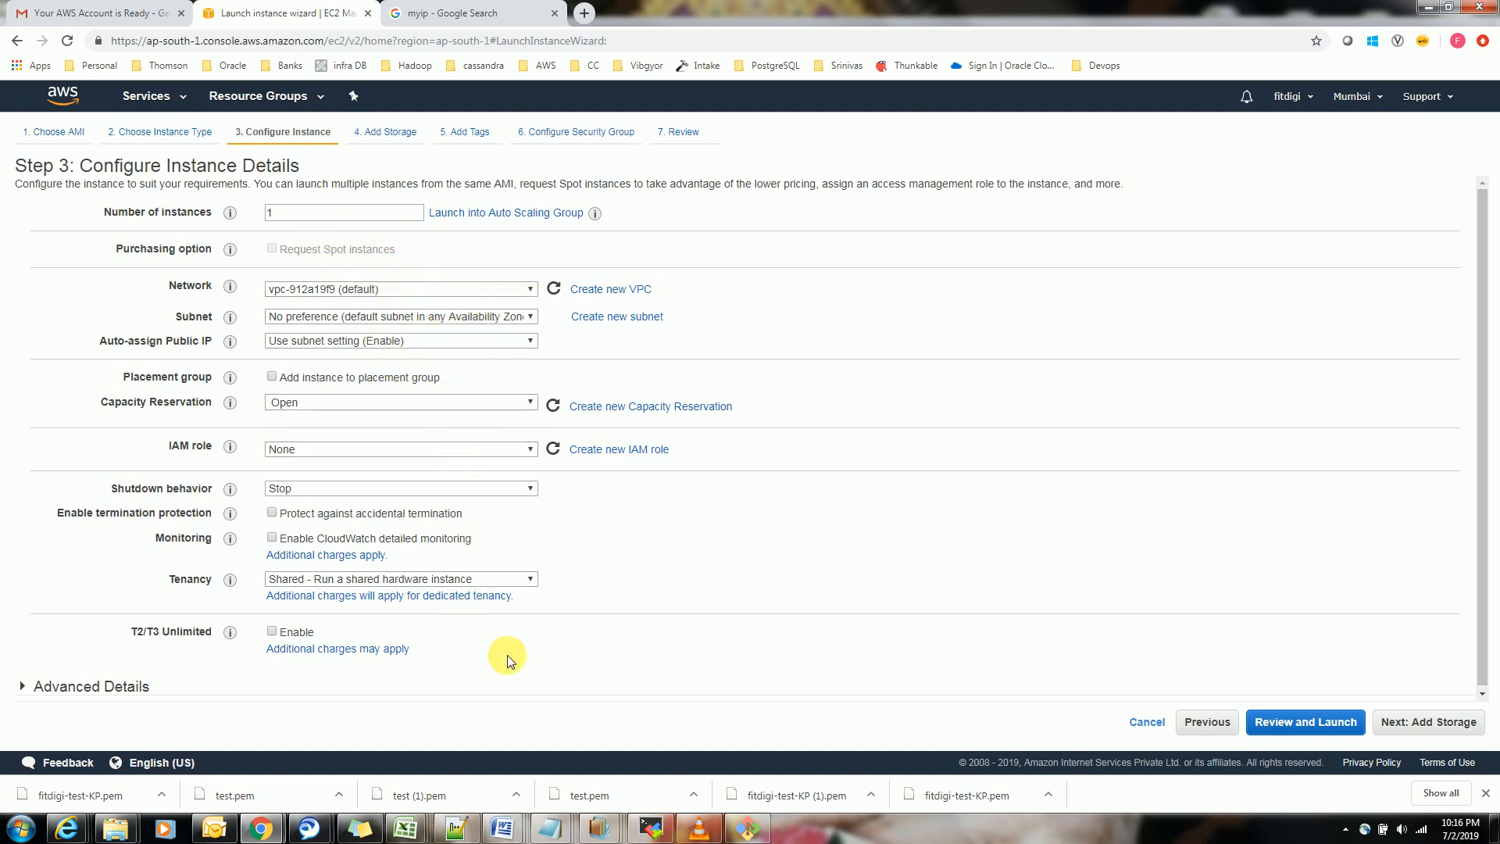
click(1413, 721)
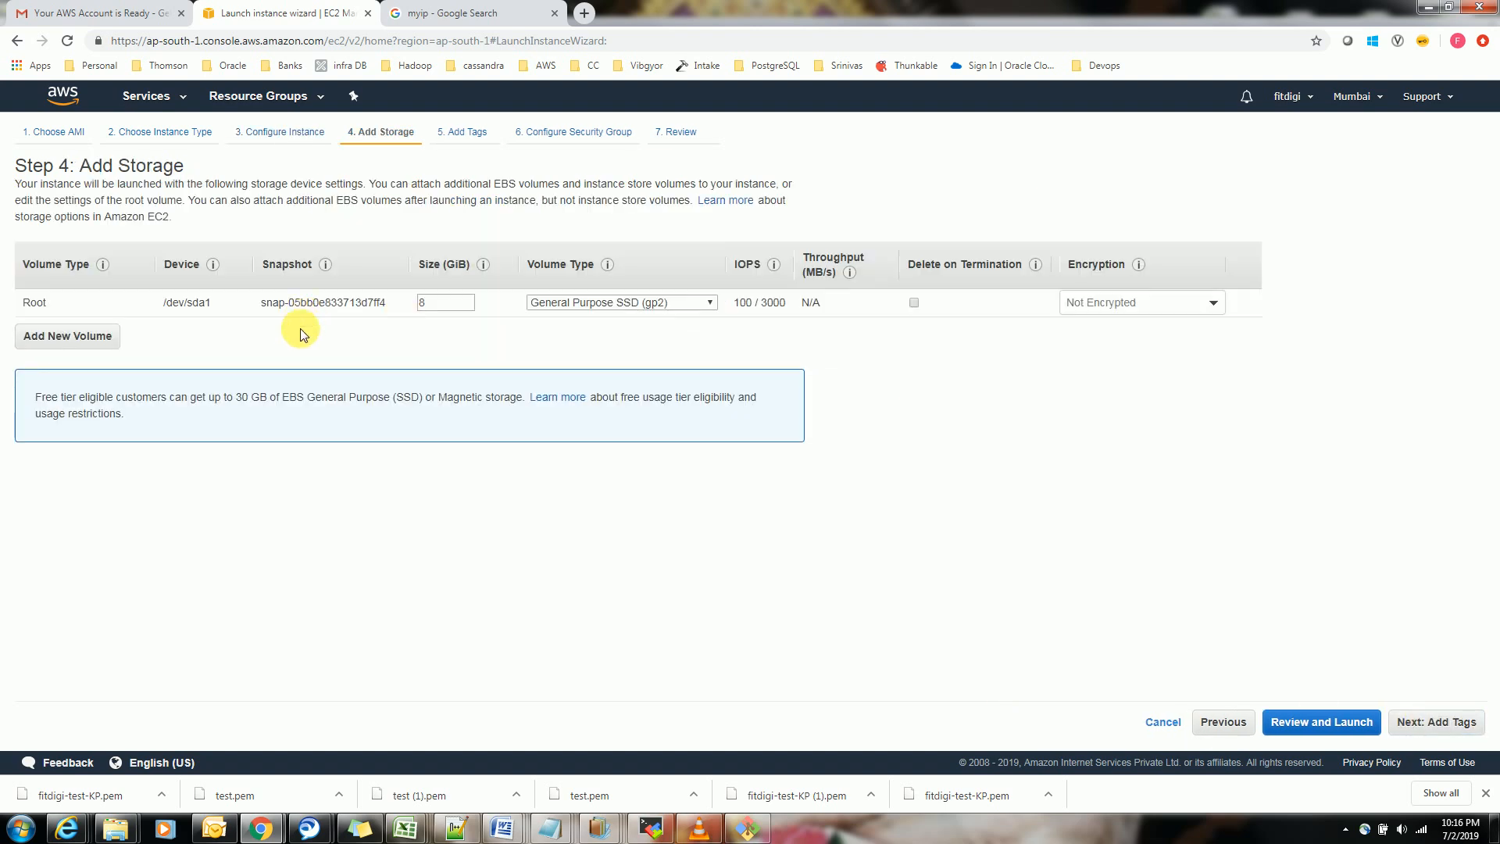
double_click(427, 302)
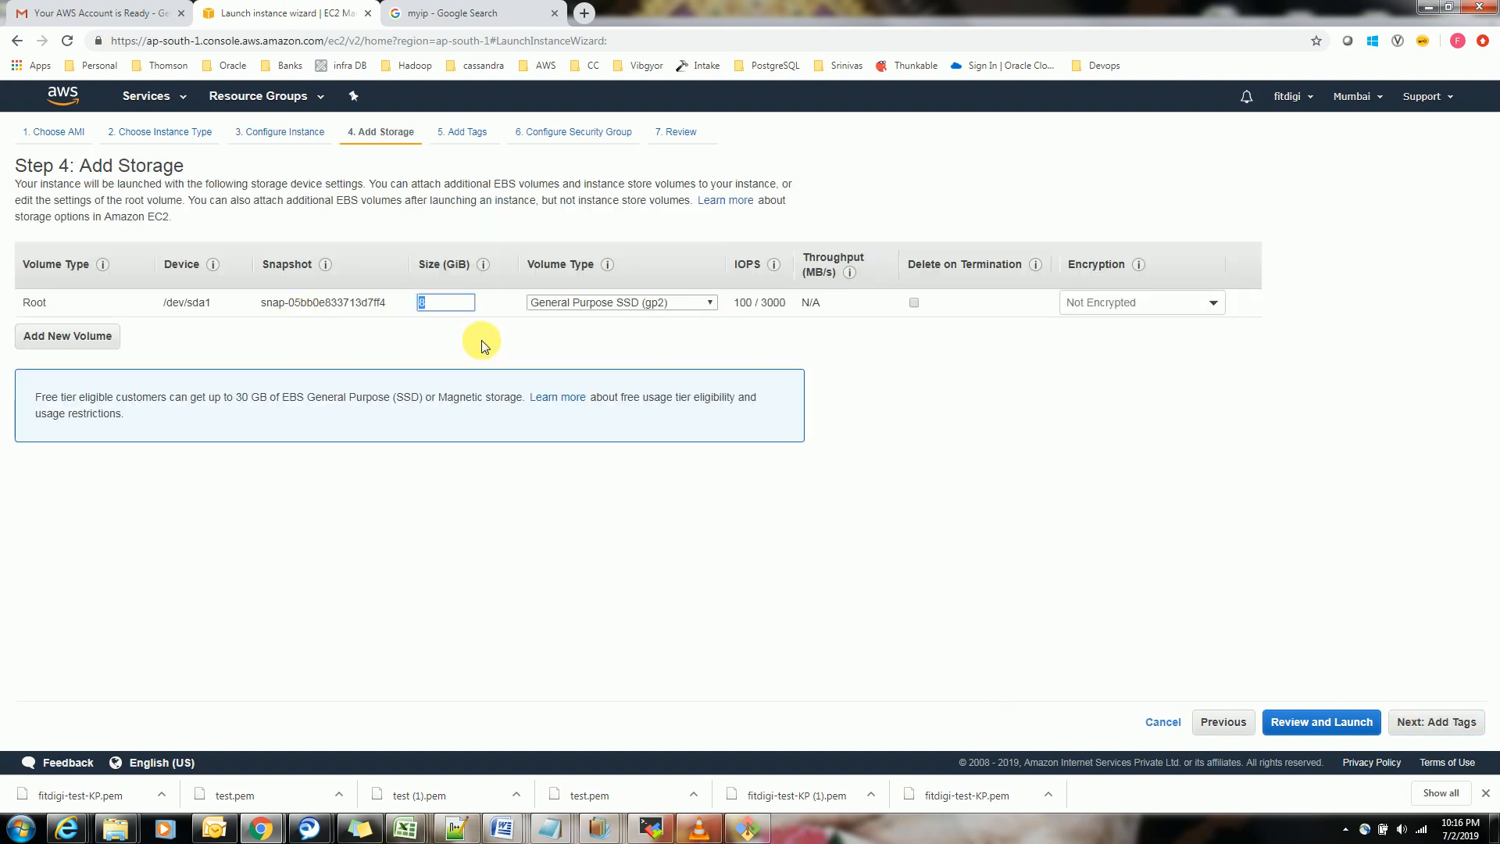
drag(212, 304, 162, 305)
click(914, 303)
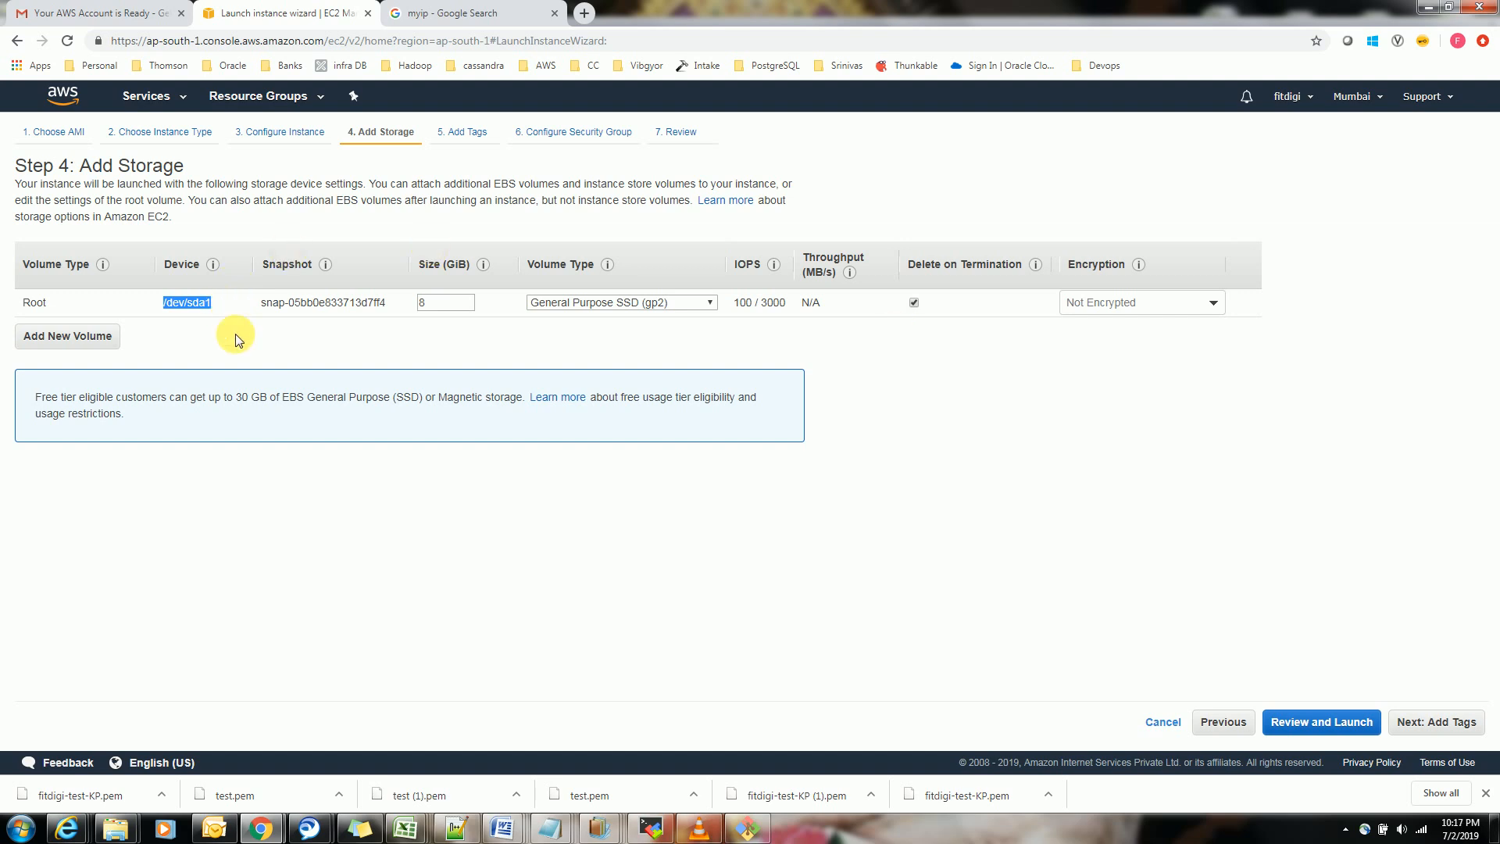
drag(235, 398, 273, 403)
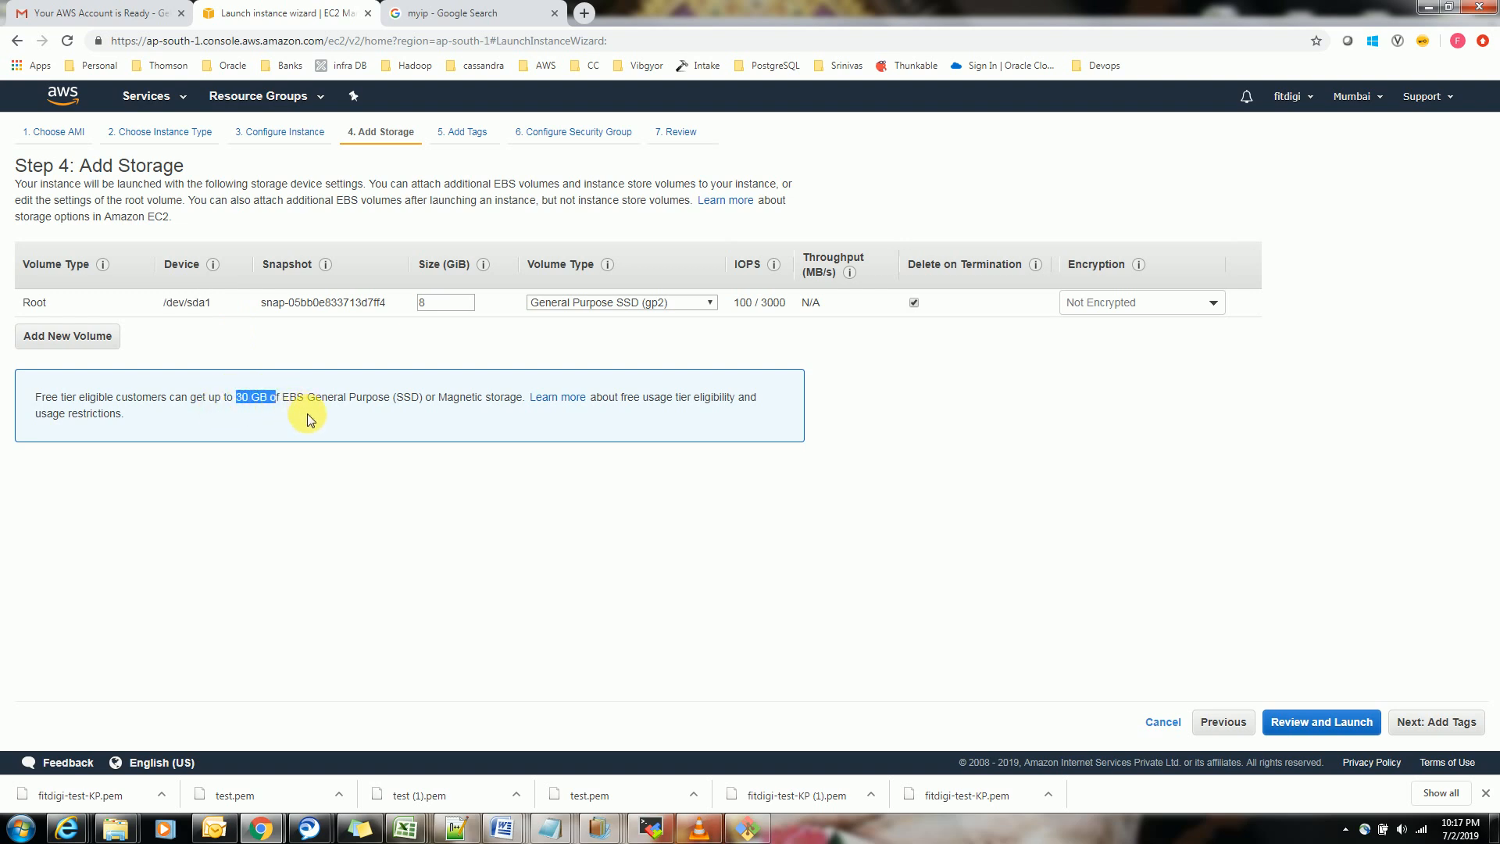
click(390, 428)
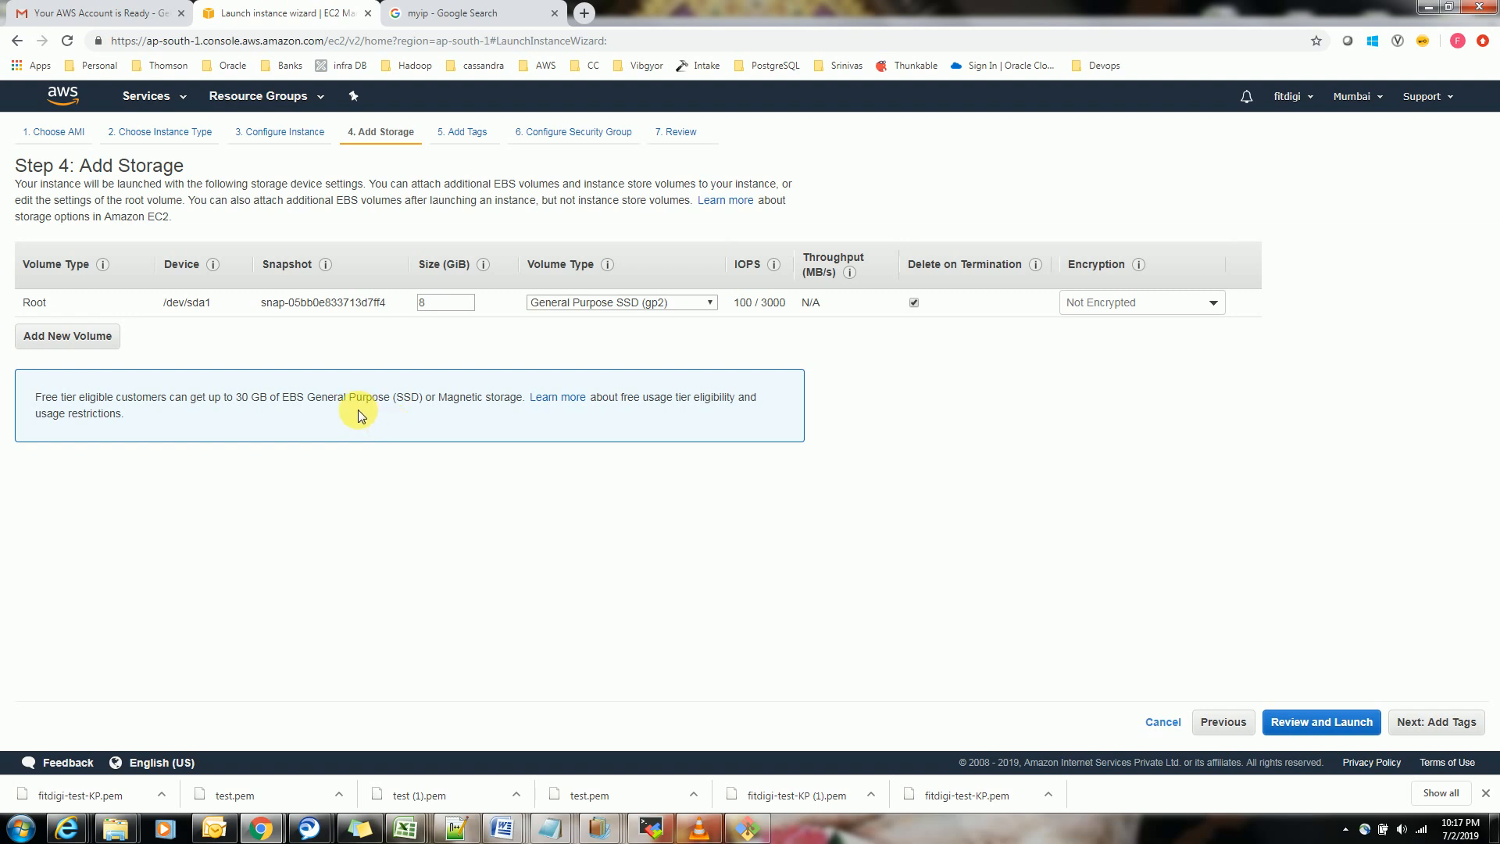
Proceed from storage to the tags and add a tag with key name and value fitdigi-test
click(1426, 721)
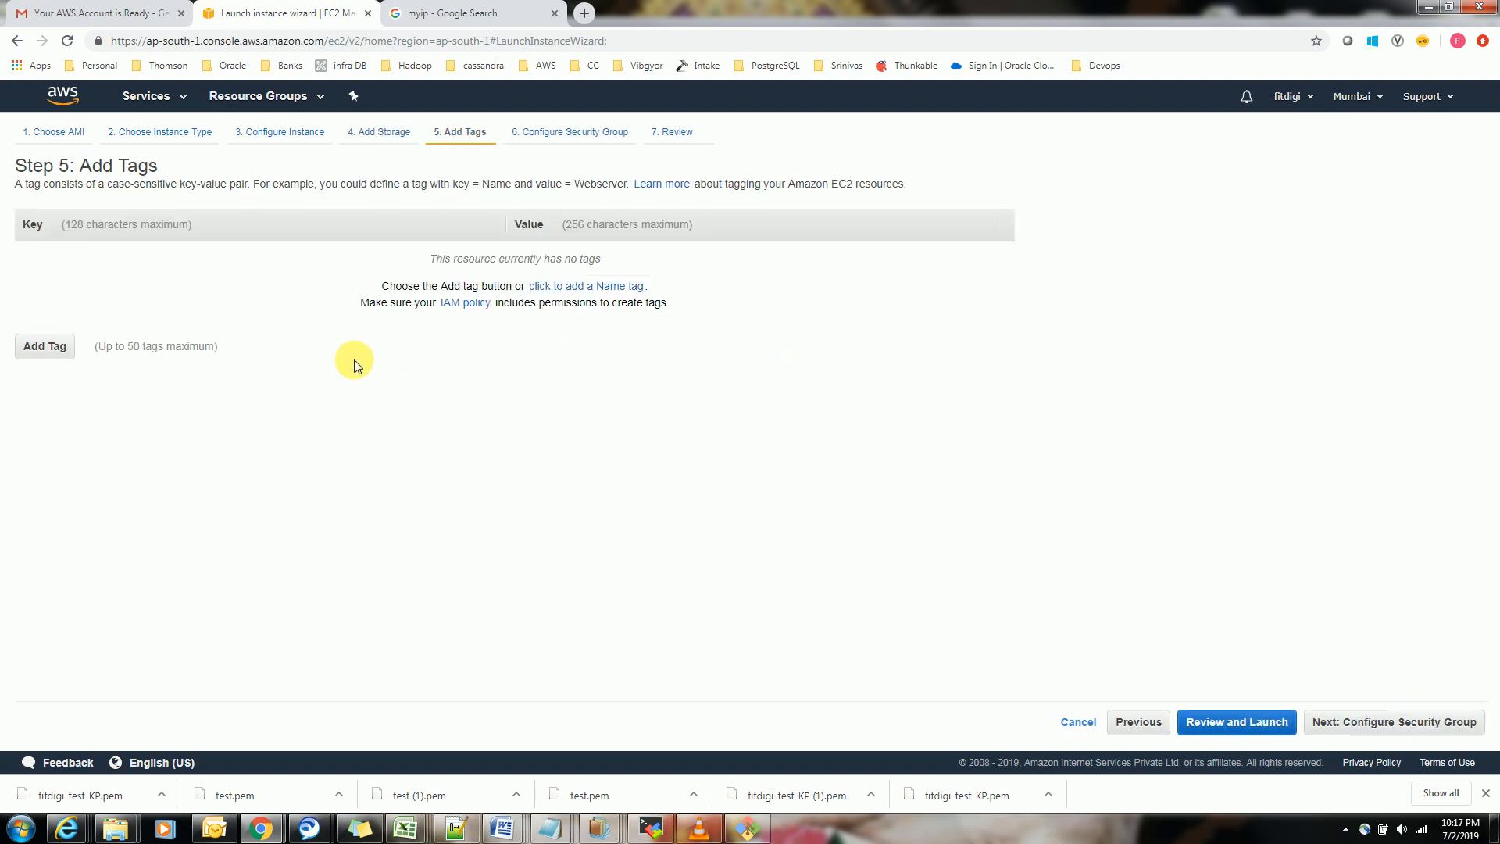
click(40, 346)
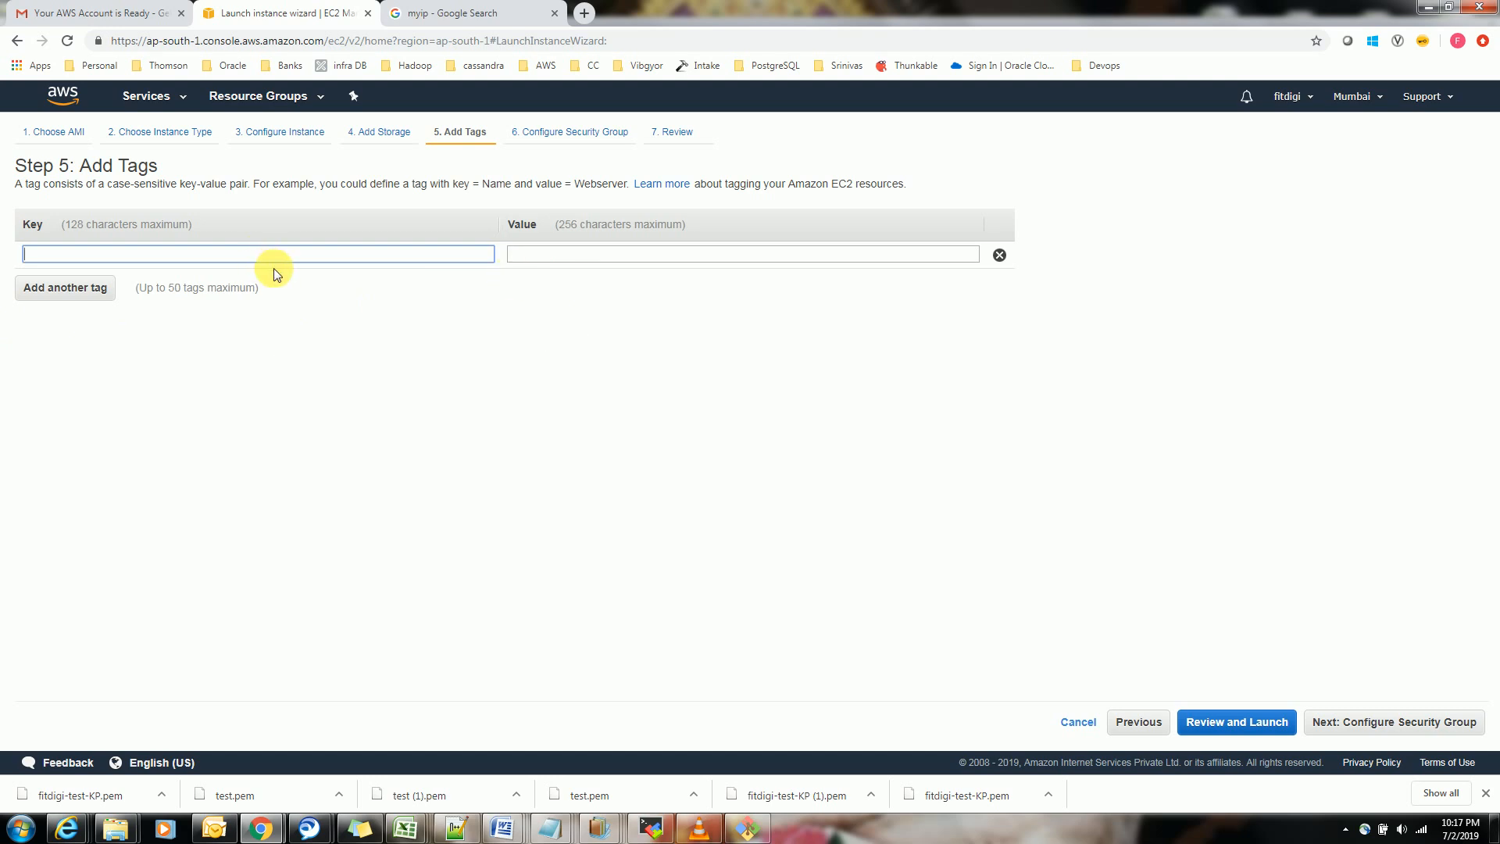
text(name)
key(Tab)
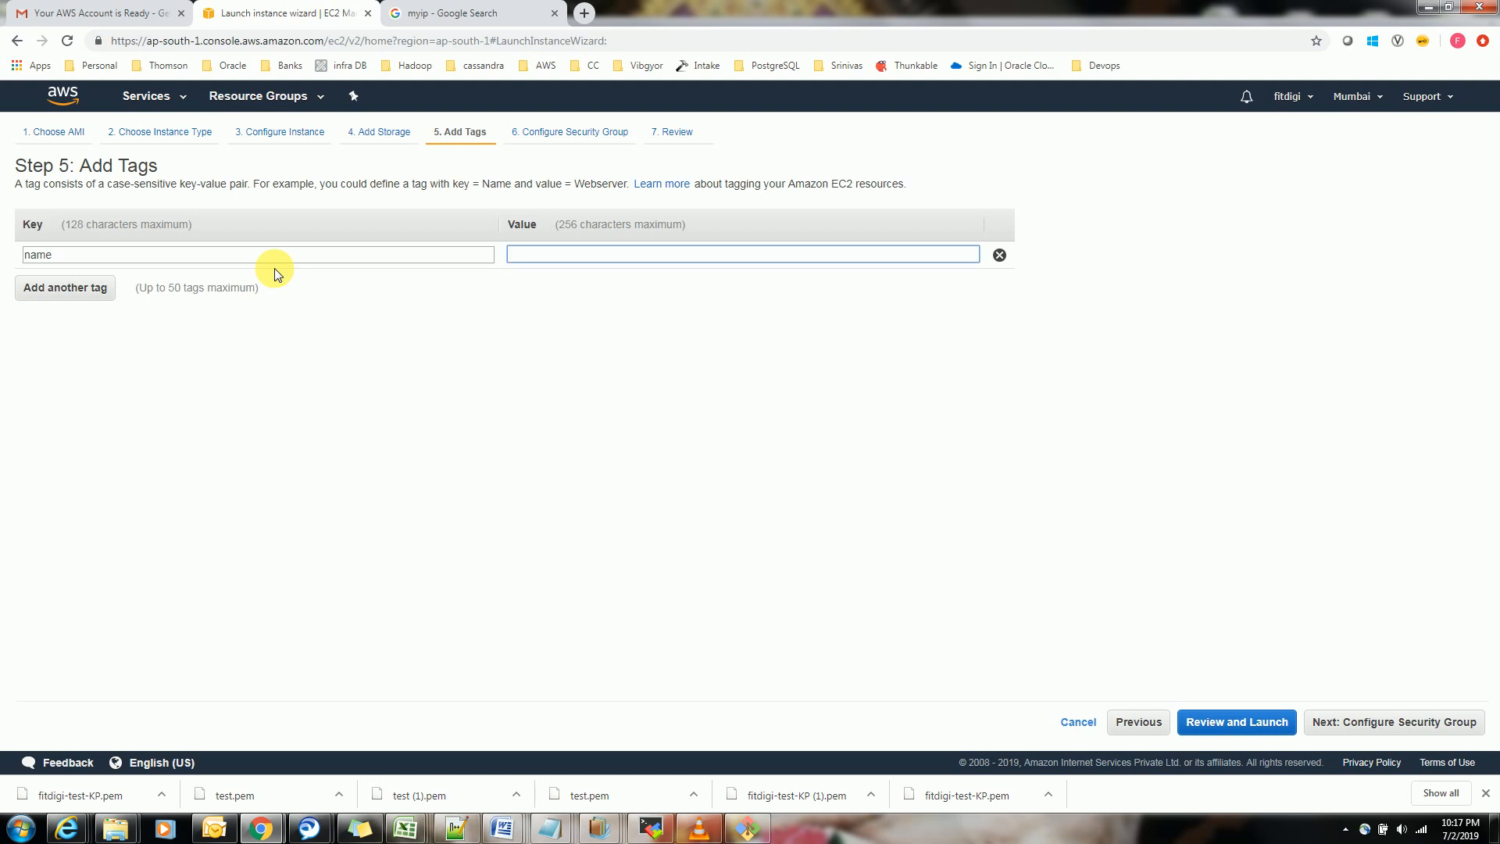
text(fitd)
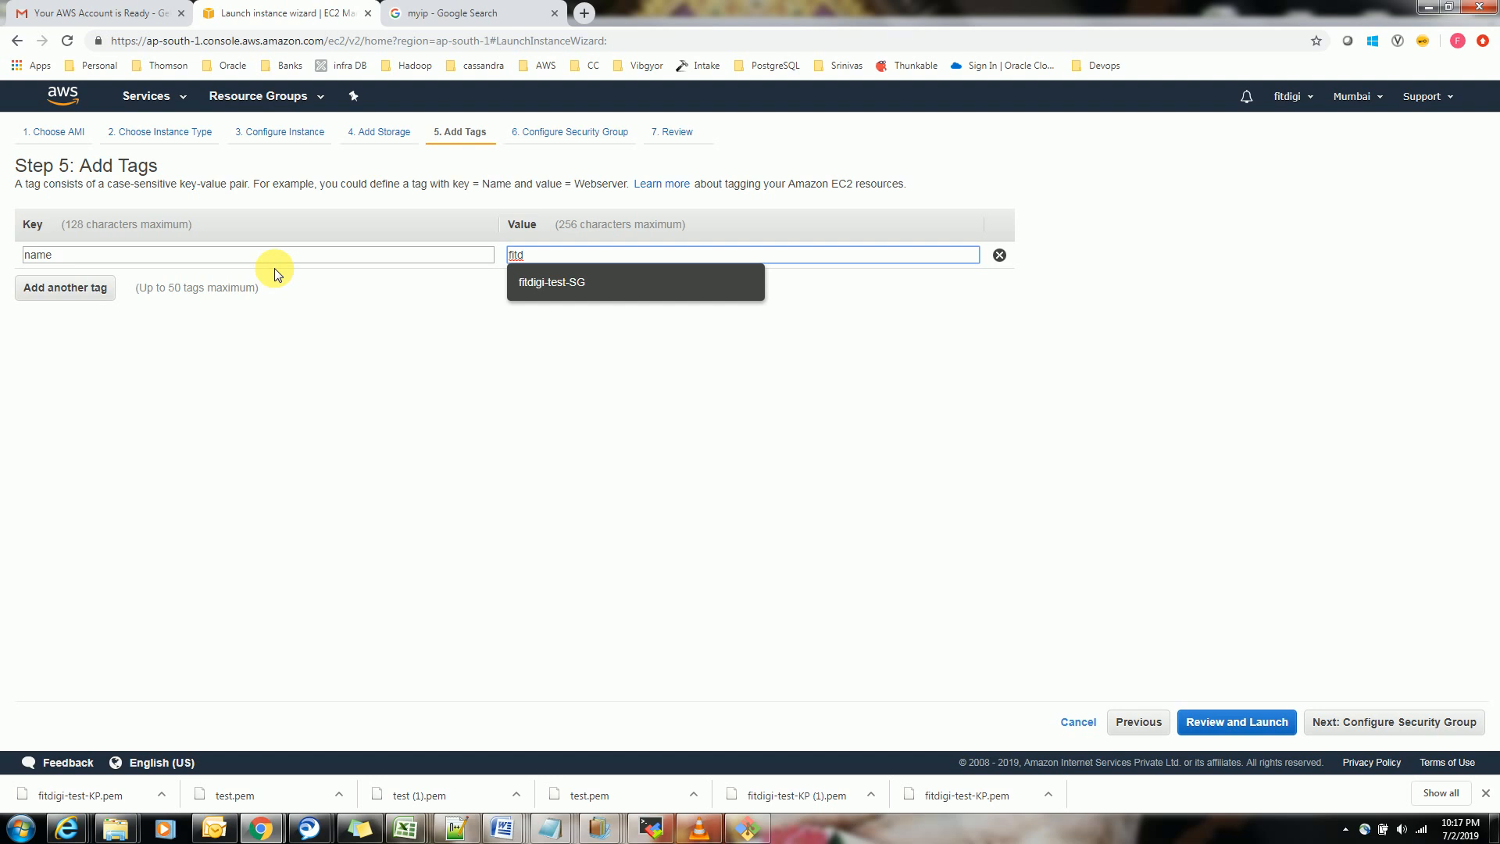
text(igi-test)
Add a second tag with key project, reusing the name tag's value fitdigi-test
click(50, 288)
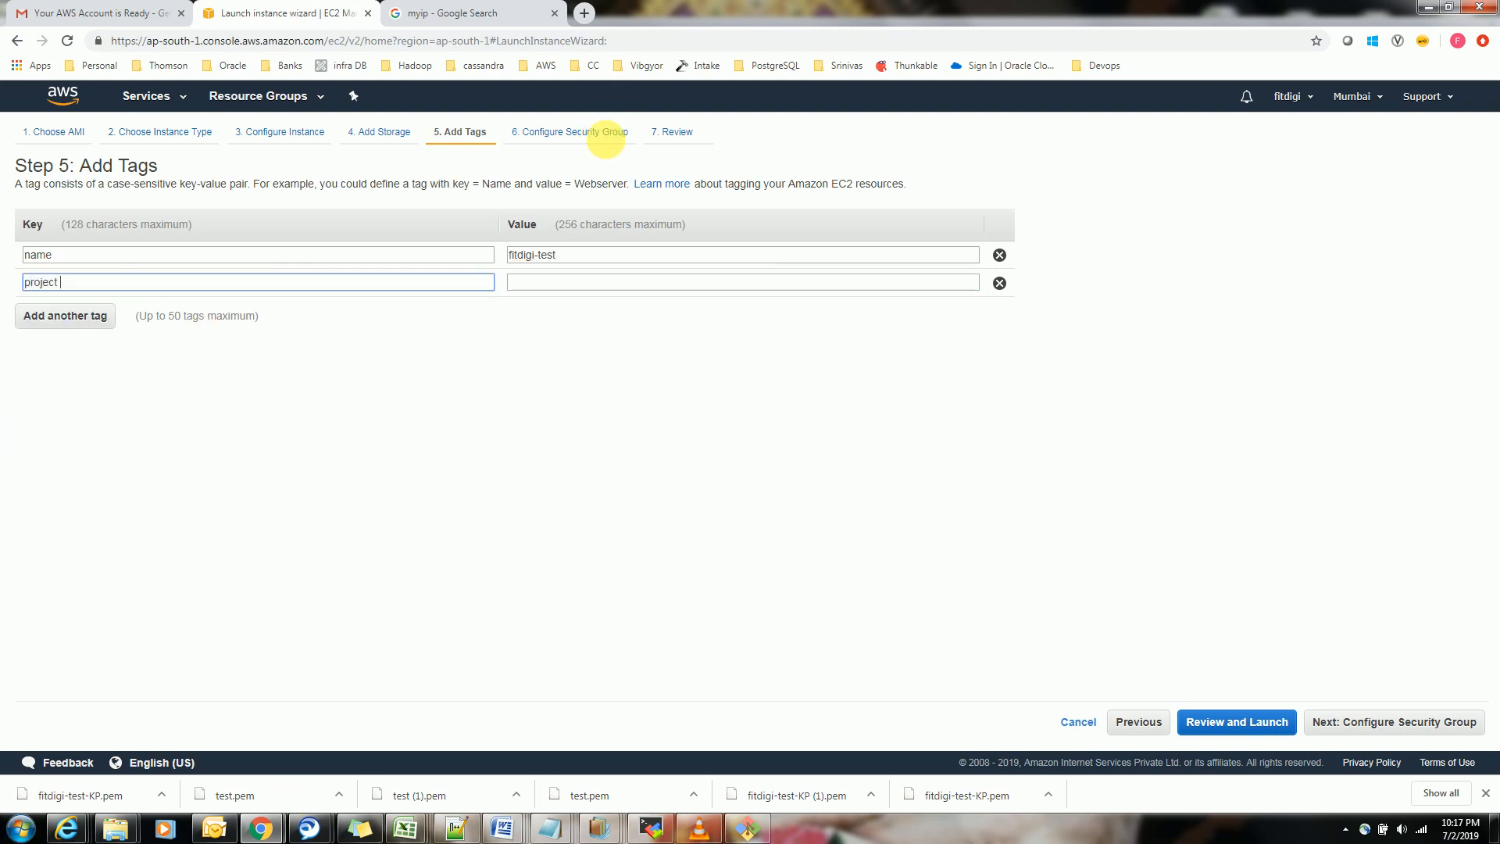
drag(585, 256, 497, 255)
key(ctrl+c)
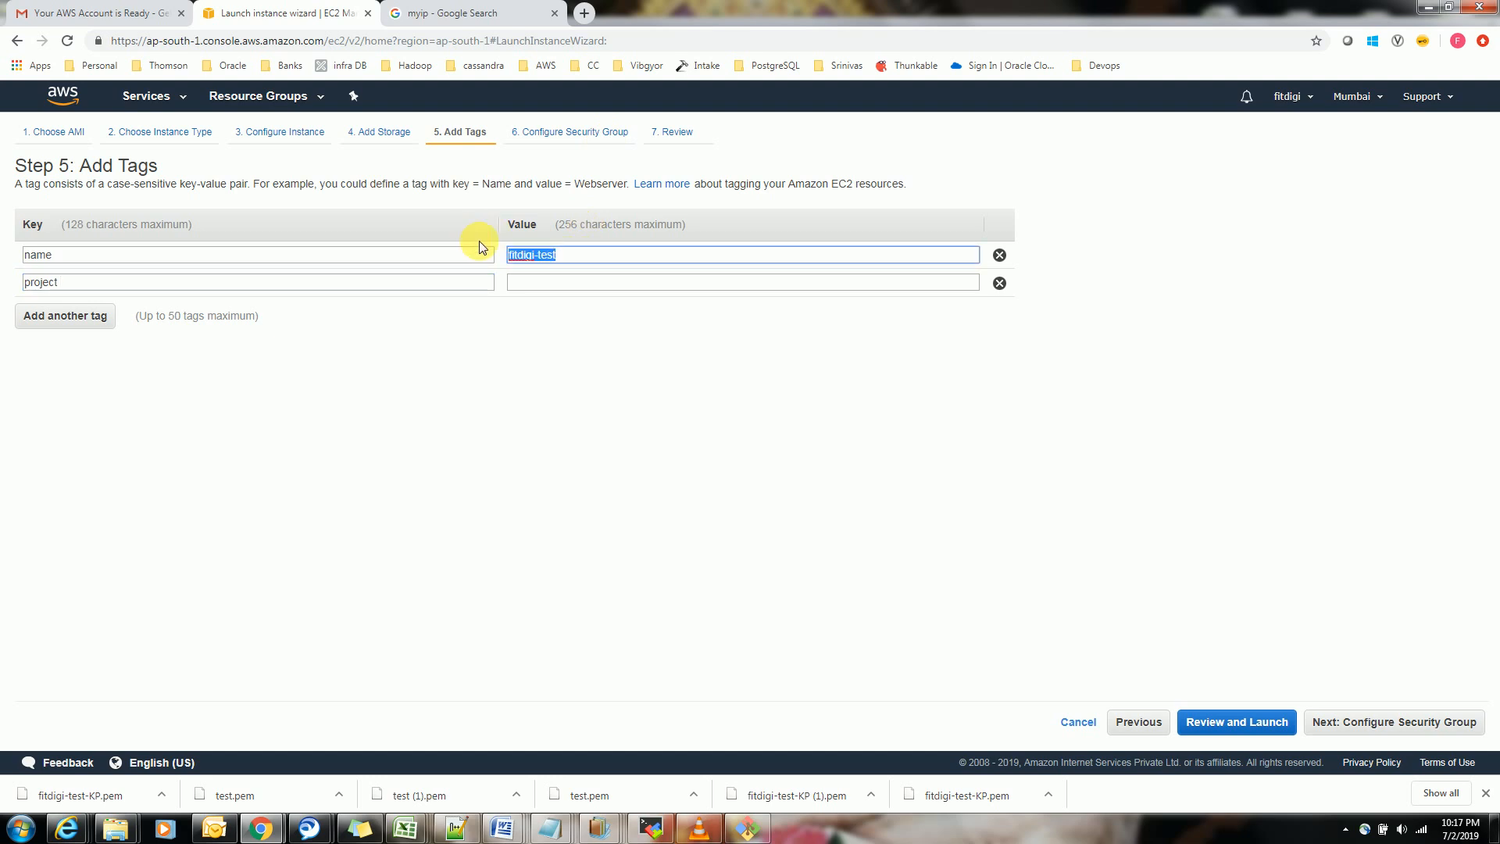
click(614, 286)
key(ctrl+v)
Add a third tag with key environment and value test
click(62, 317)
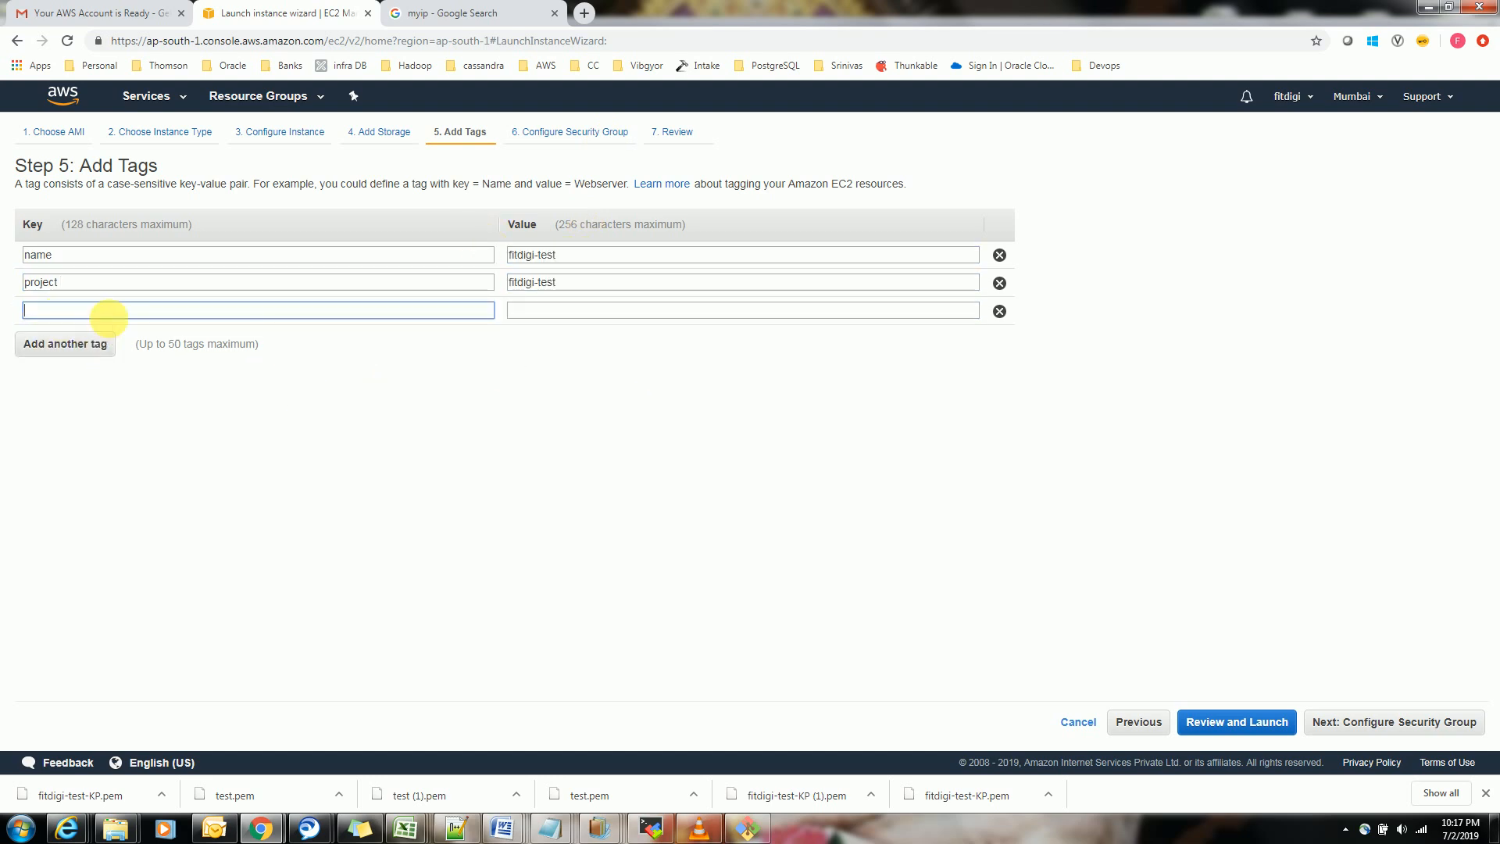
text(envi)
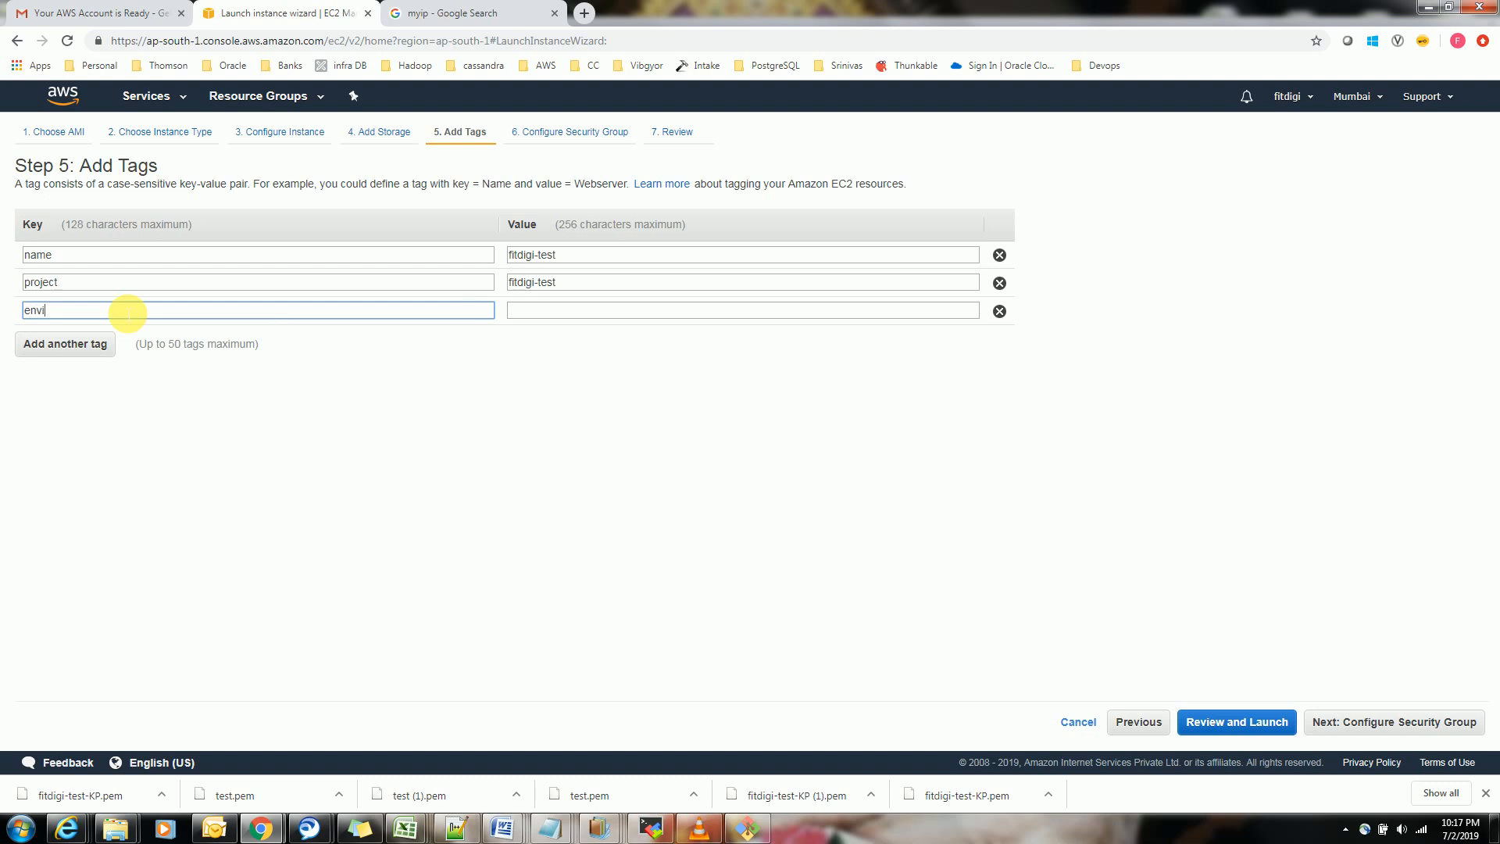
text(ronment)
key(Tab)
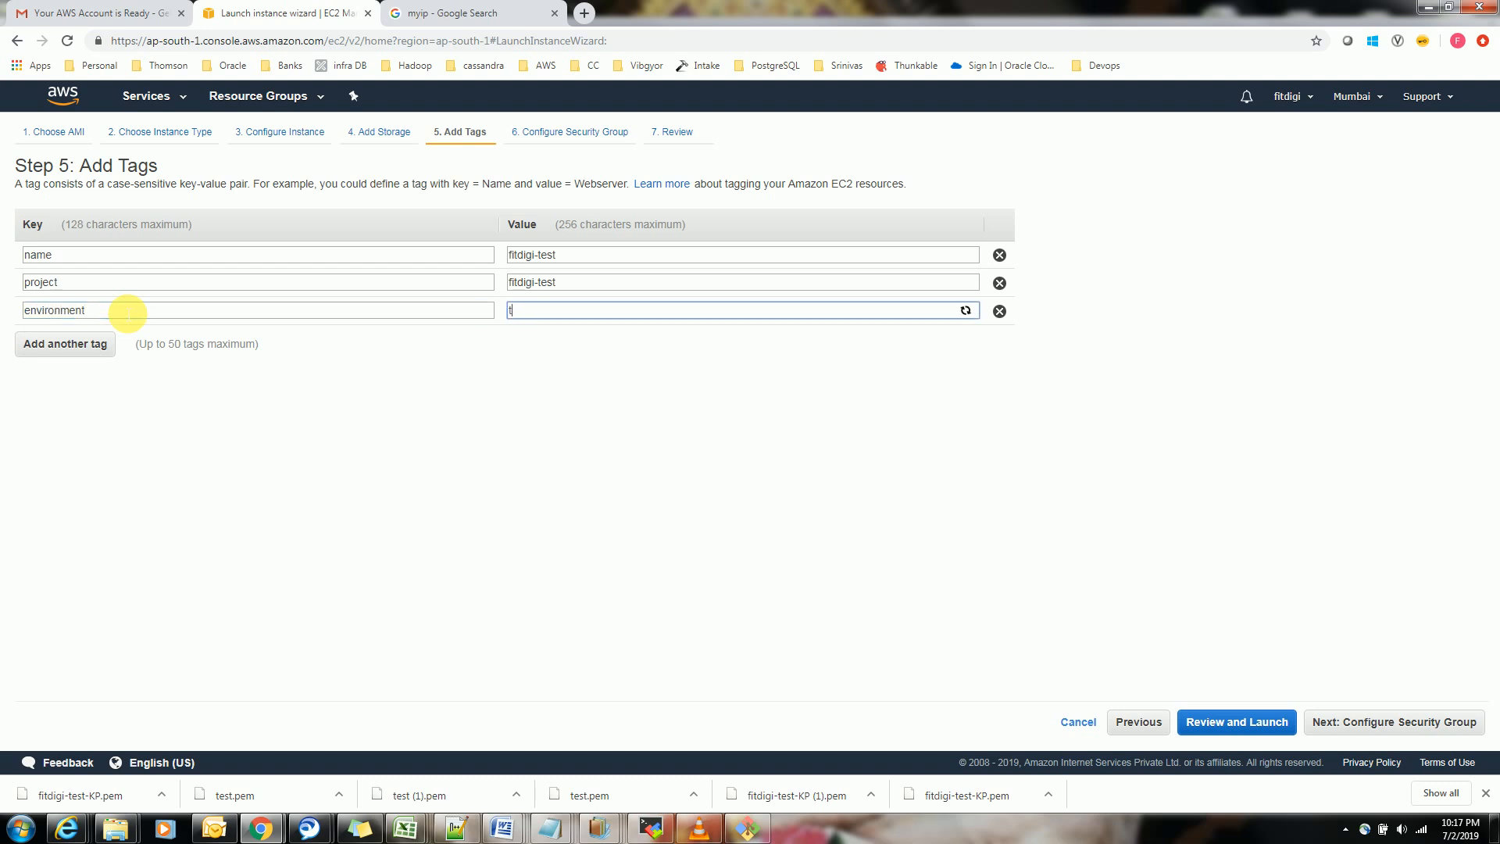
text(test)
Add a fourth tag with key owner and the owner's first name as its value
click(78, 350)
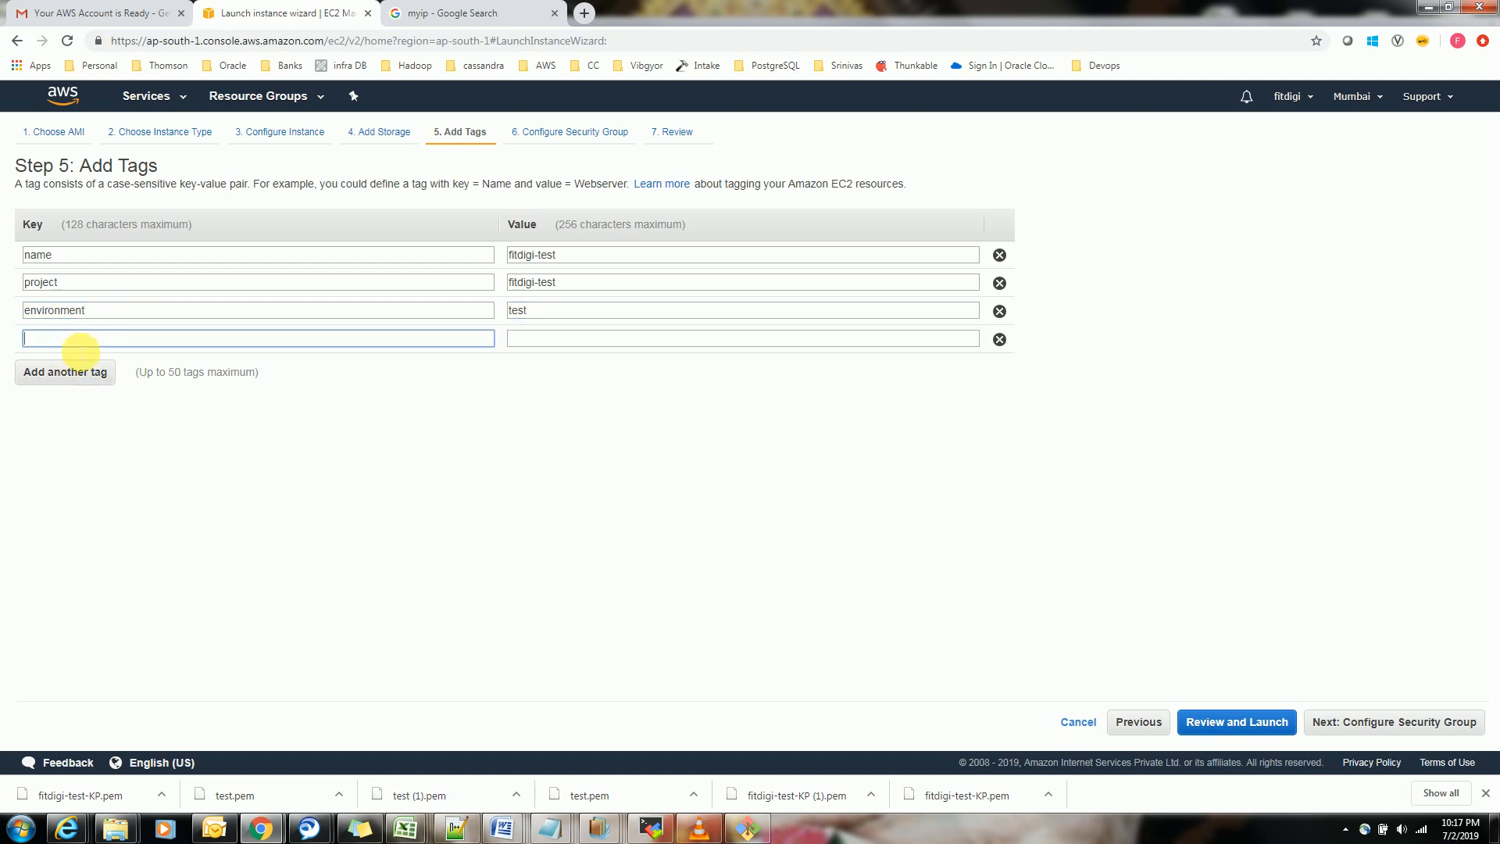
key(Tab)
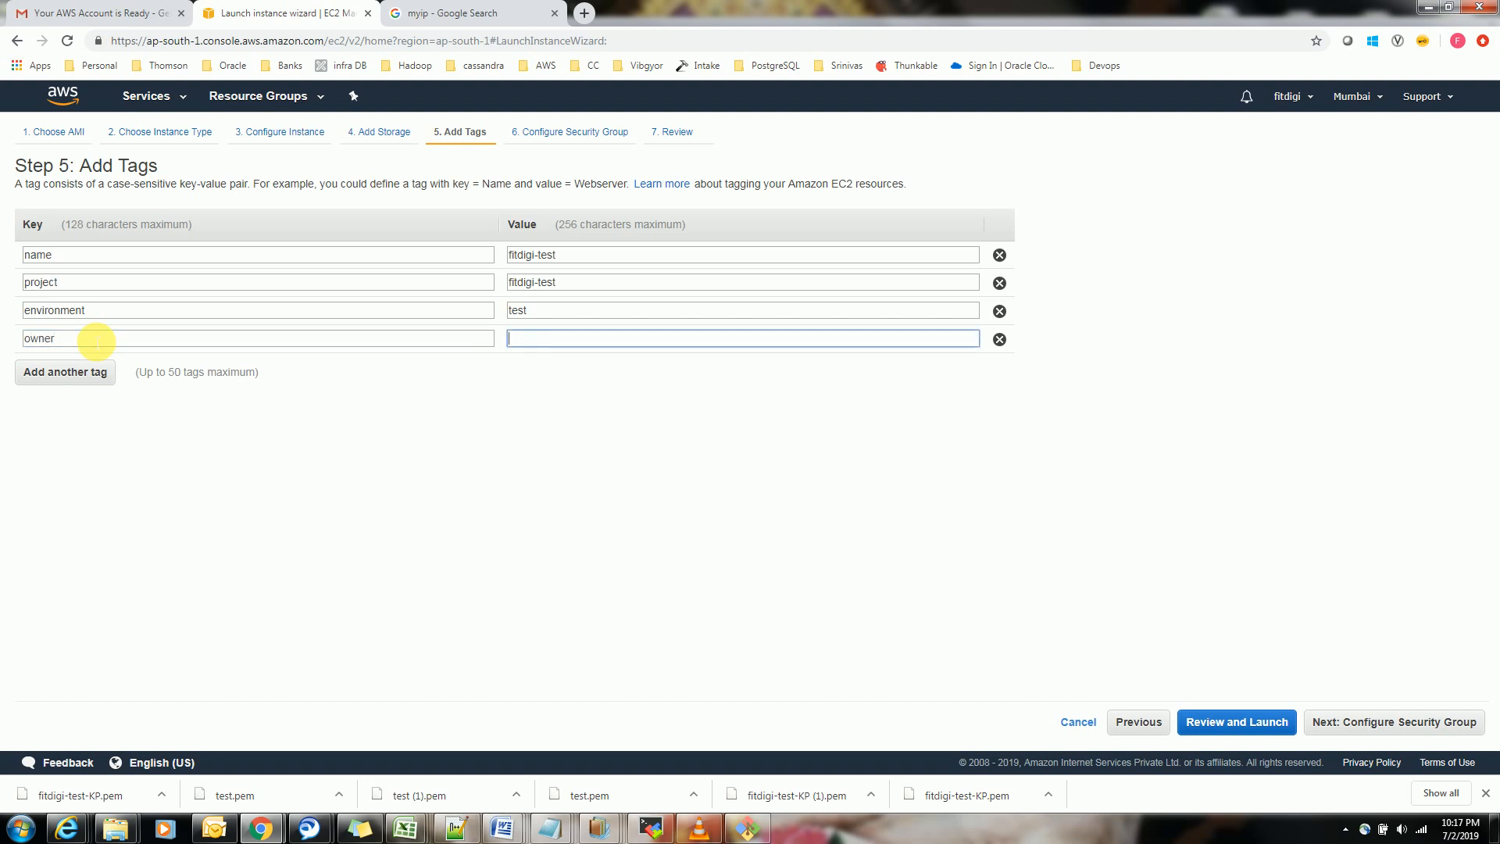
text(Gopal)
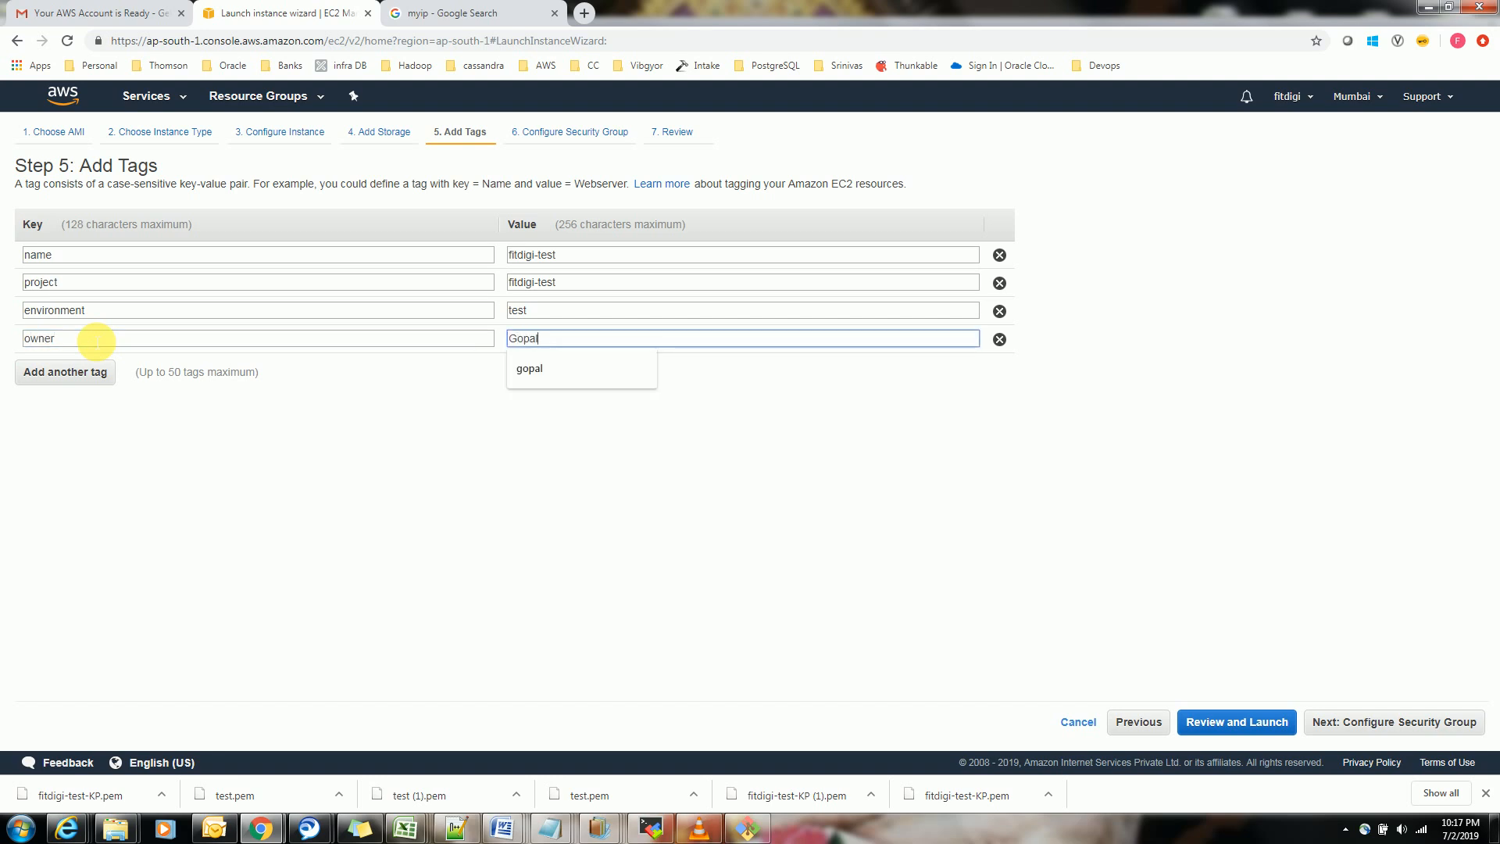
click(375, 504)
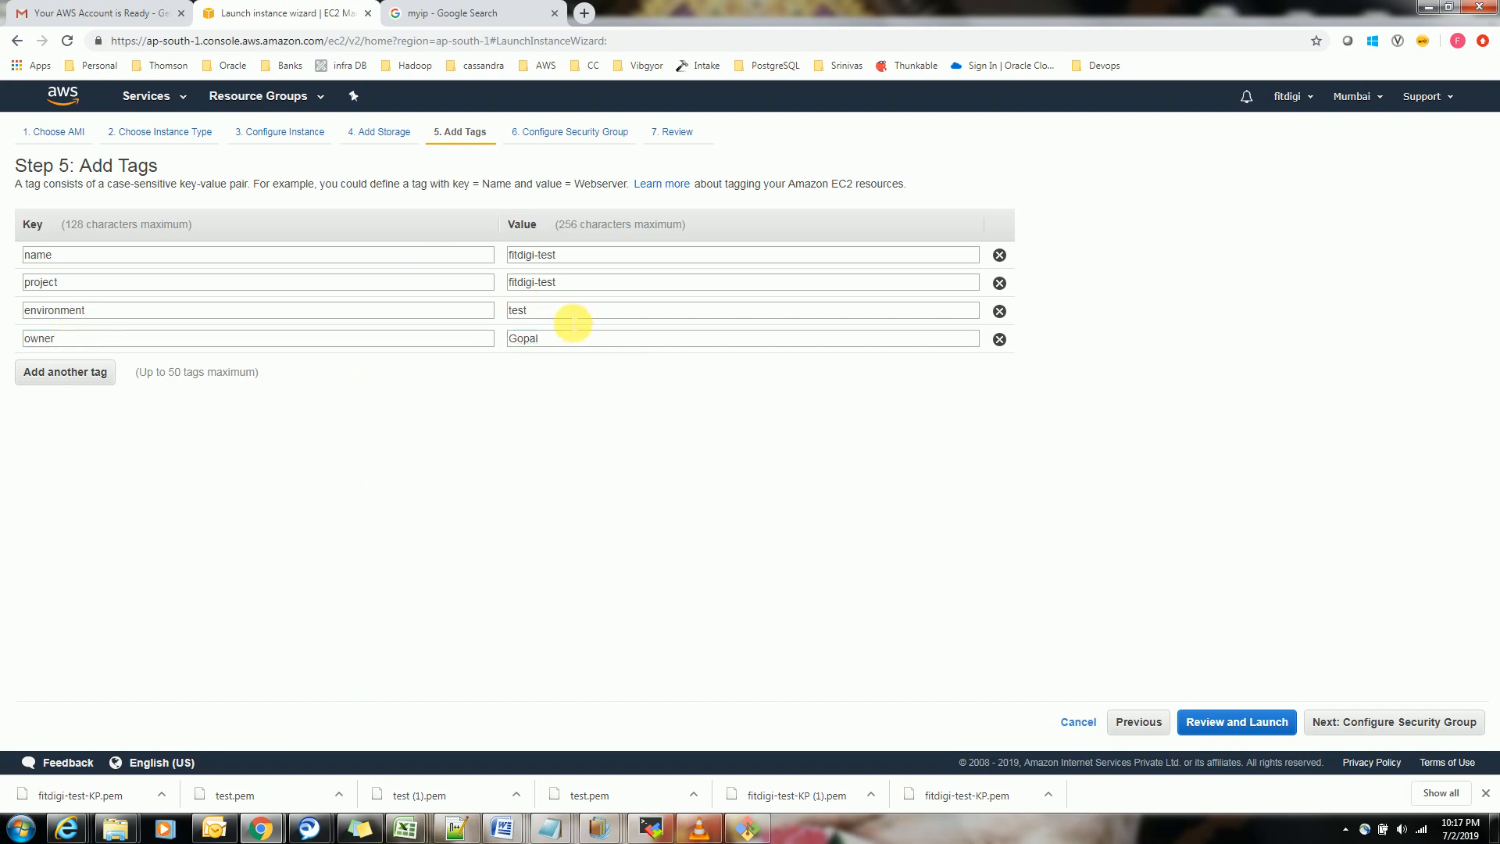
drag(546, 338, 505, 338)
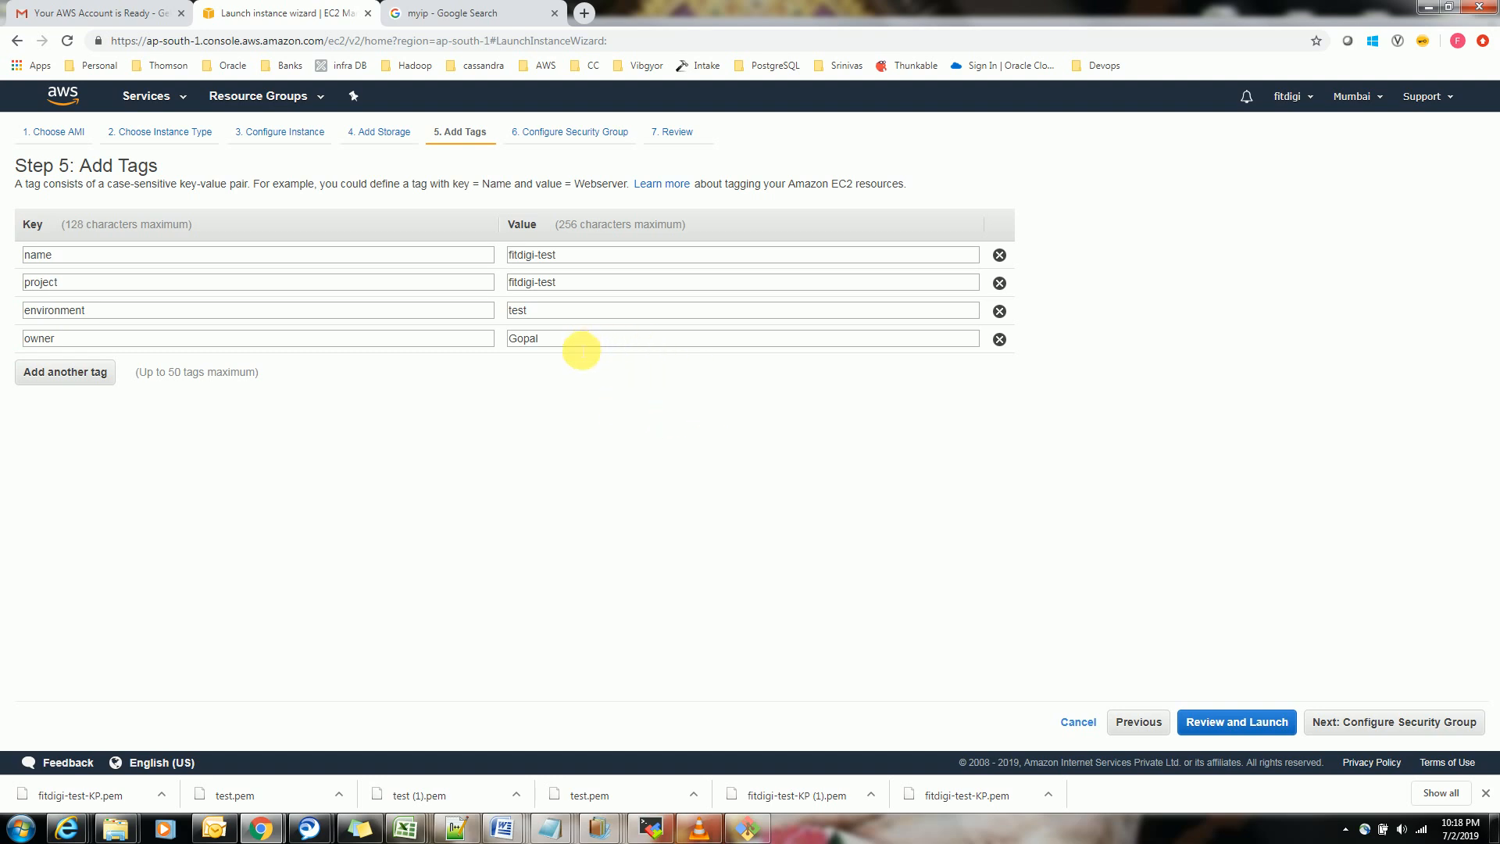
drag(541, 342, 263, 357)
drag(61, 339, 17, 334)
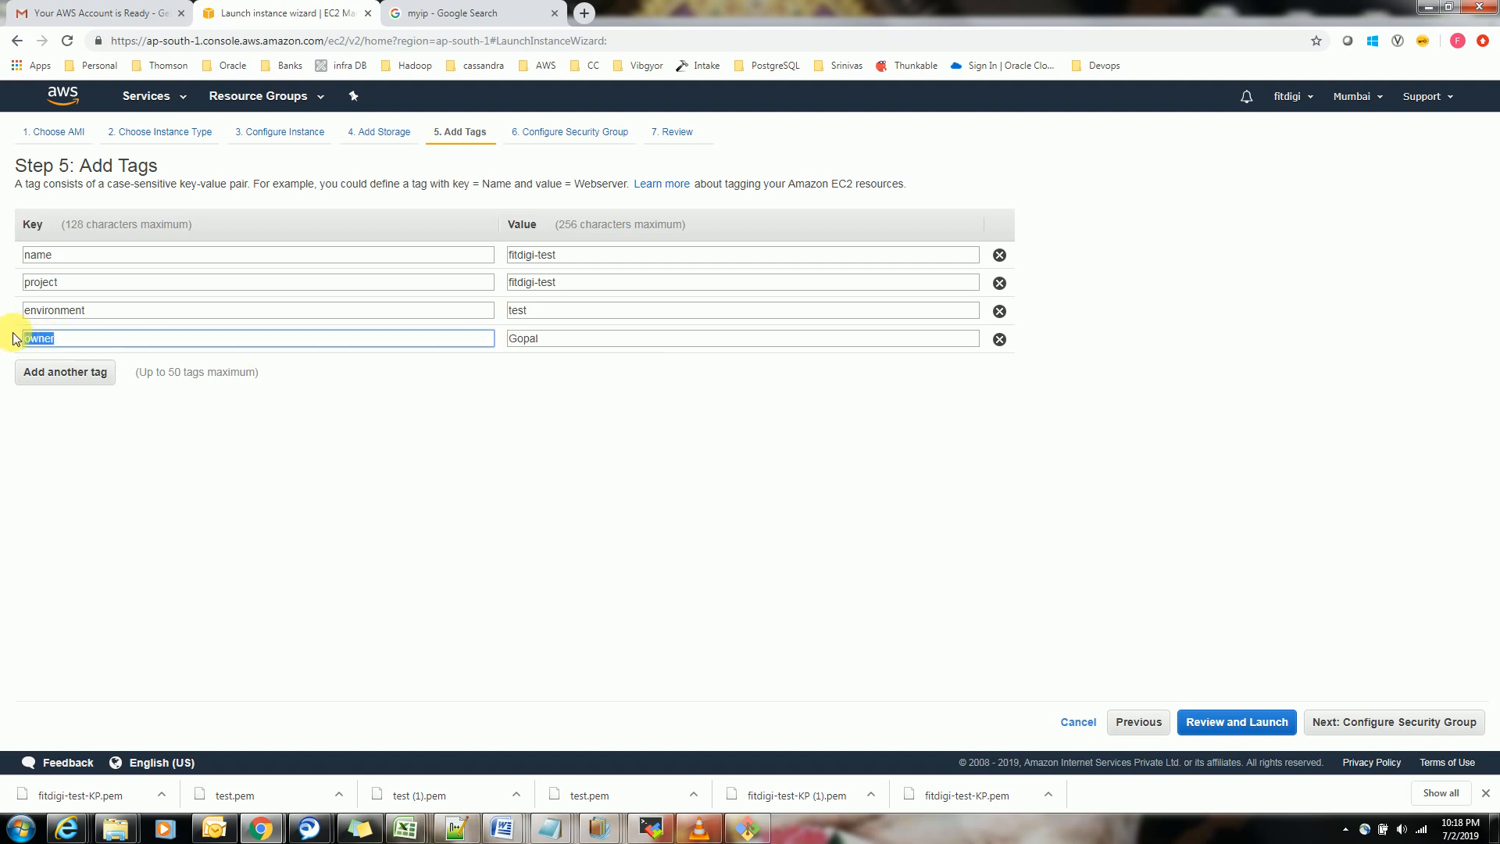
Proceed to the security group settings, assign the existing security group fitdigi-test-SG, and continue to the launch review
click(400, 476)
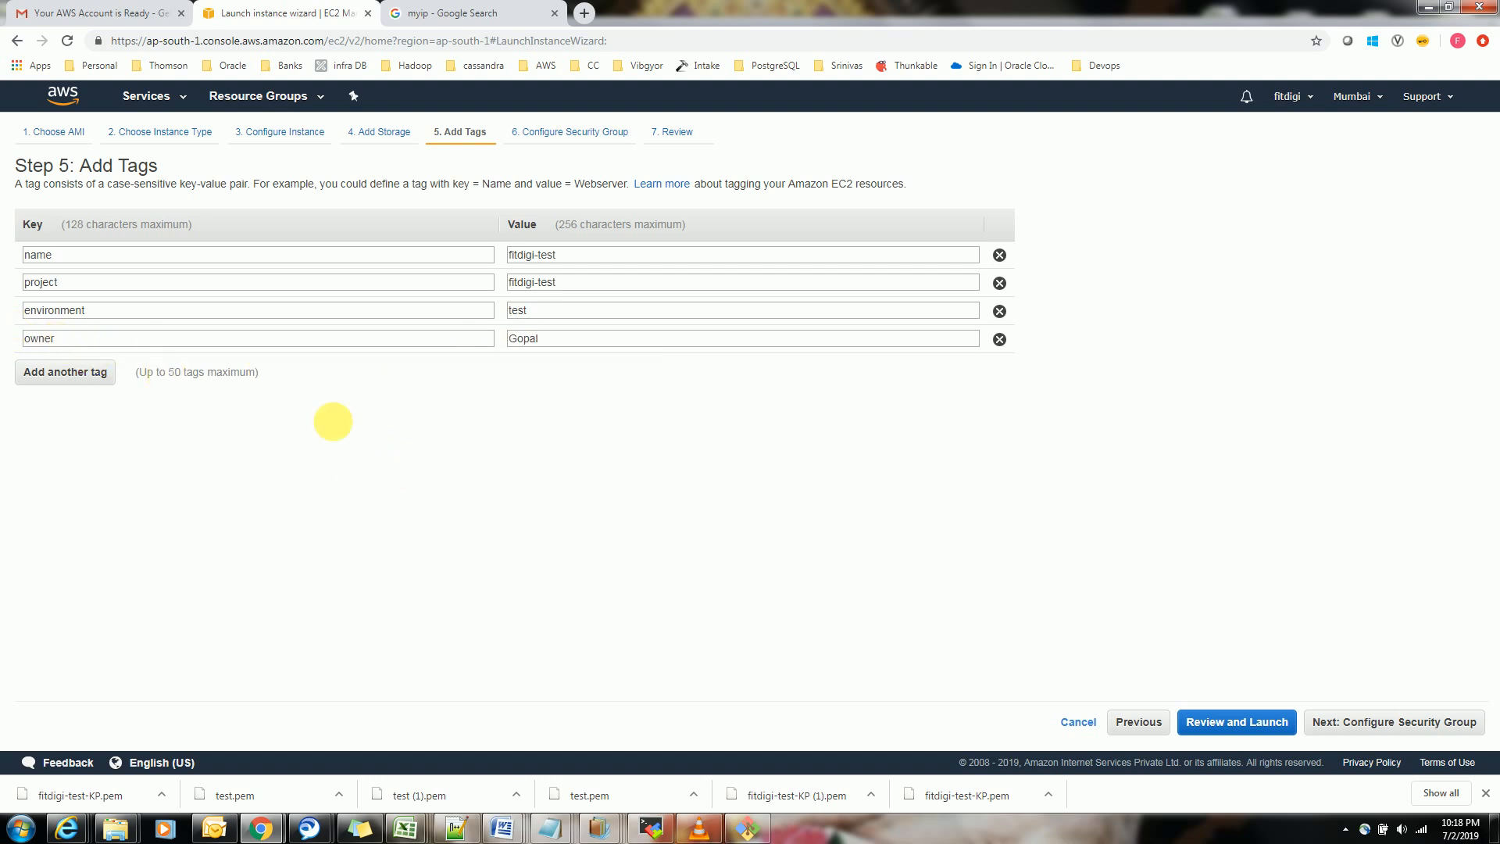
click(1428, 726)
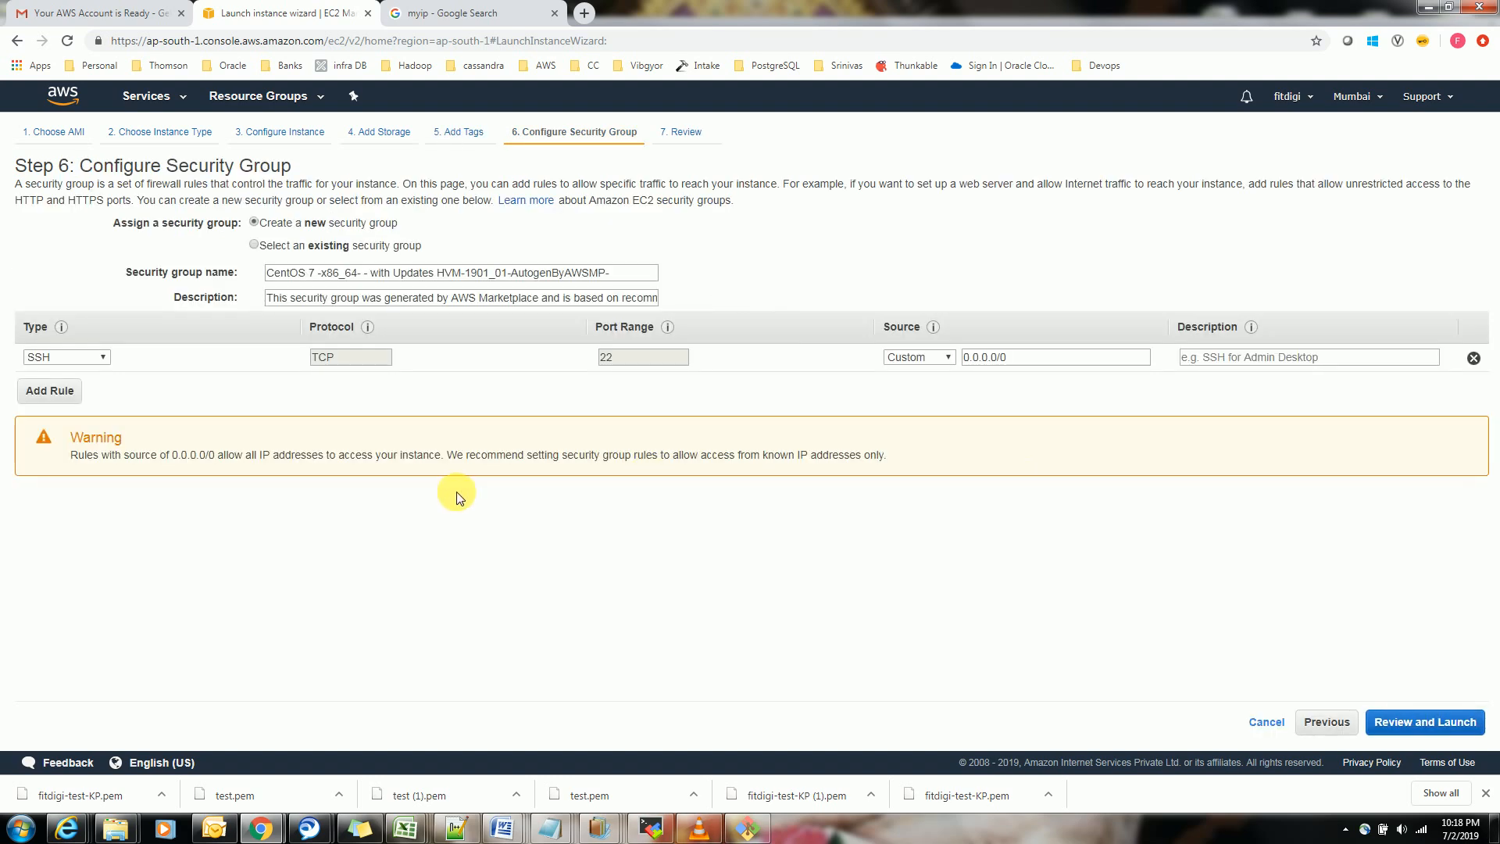
click(254, 245)
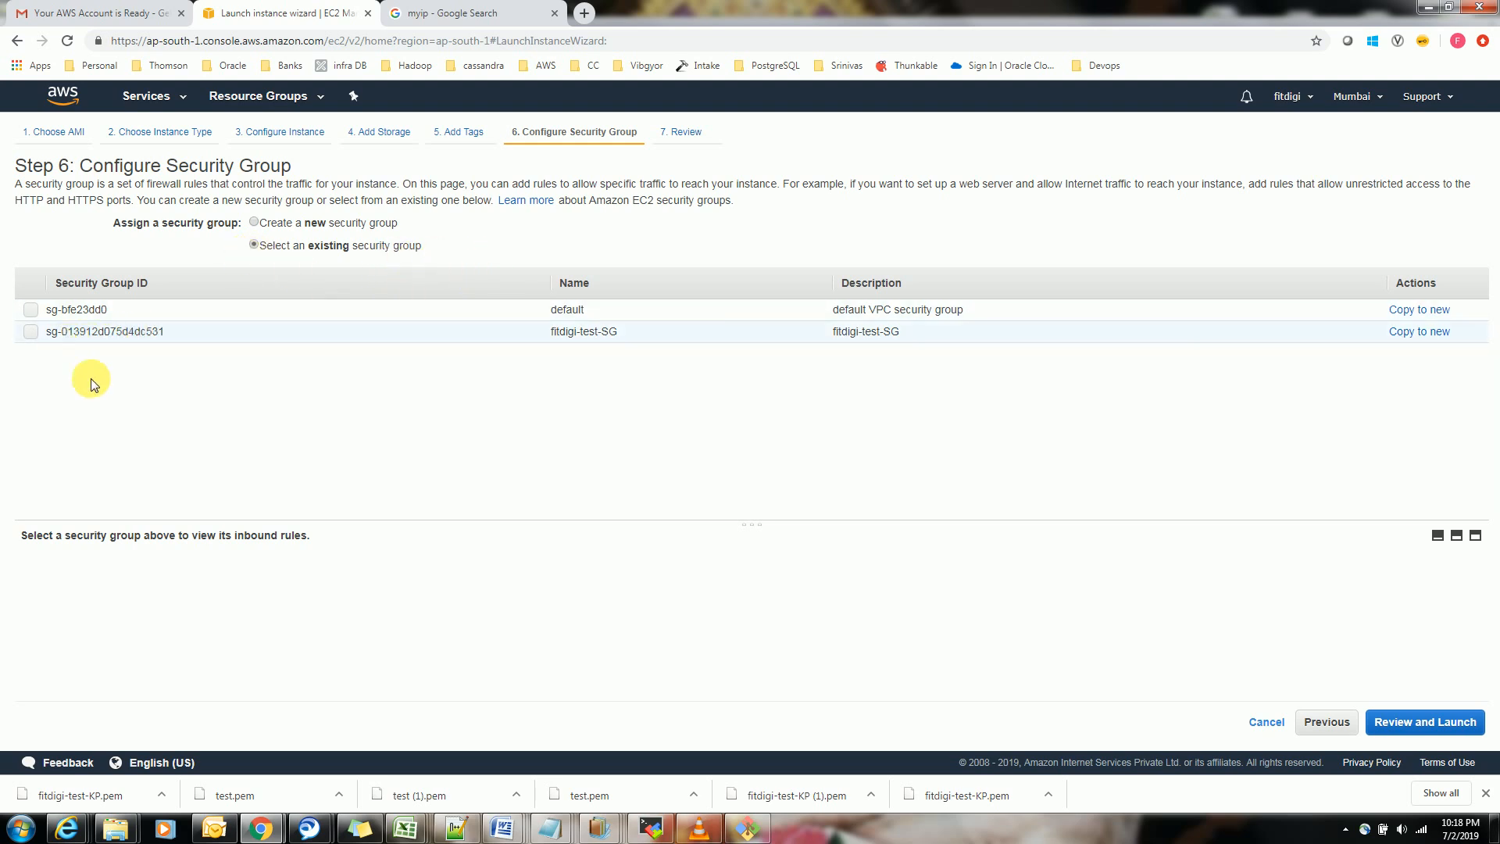
click(30, 332)
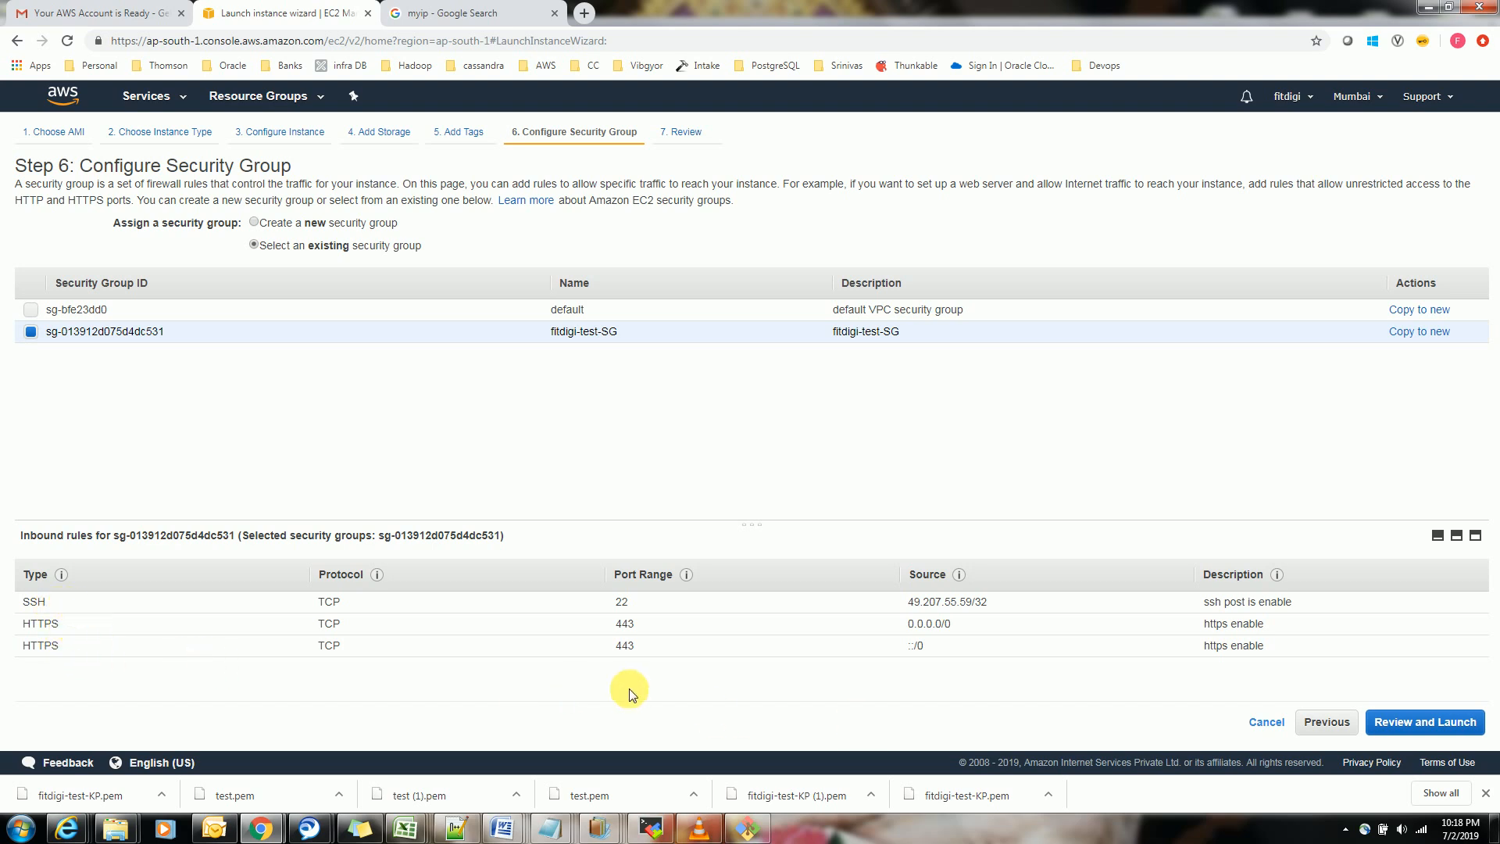
click(1442, 730)
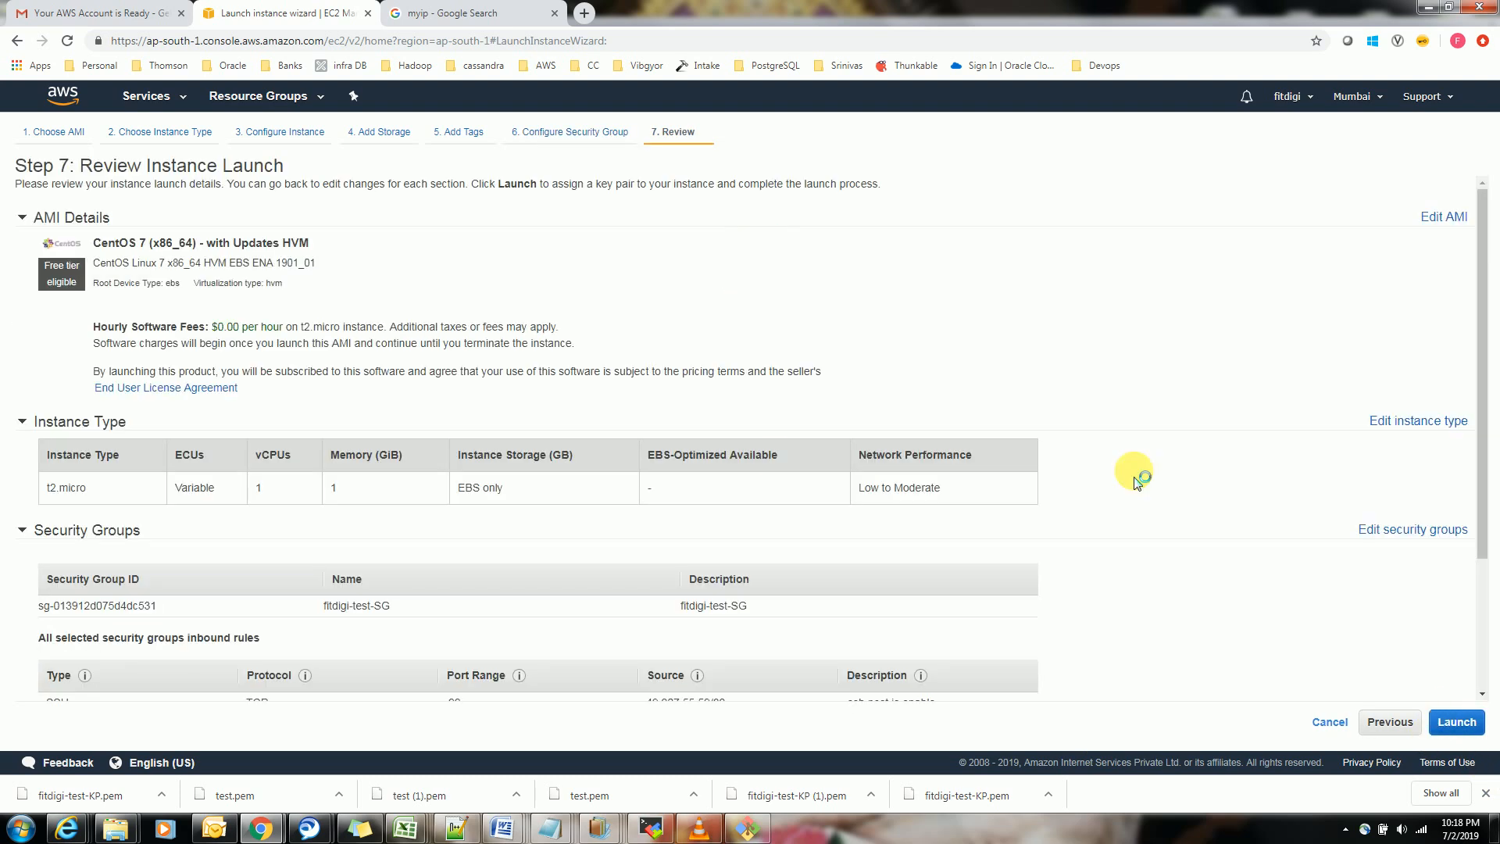
Launch the instance with the existing key pair fitdigi-test-KP, acknowledging access to its private key file
click(1458, 722)
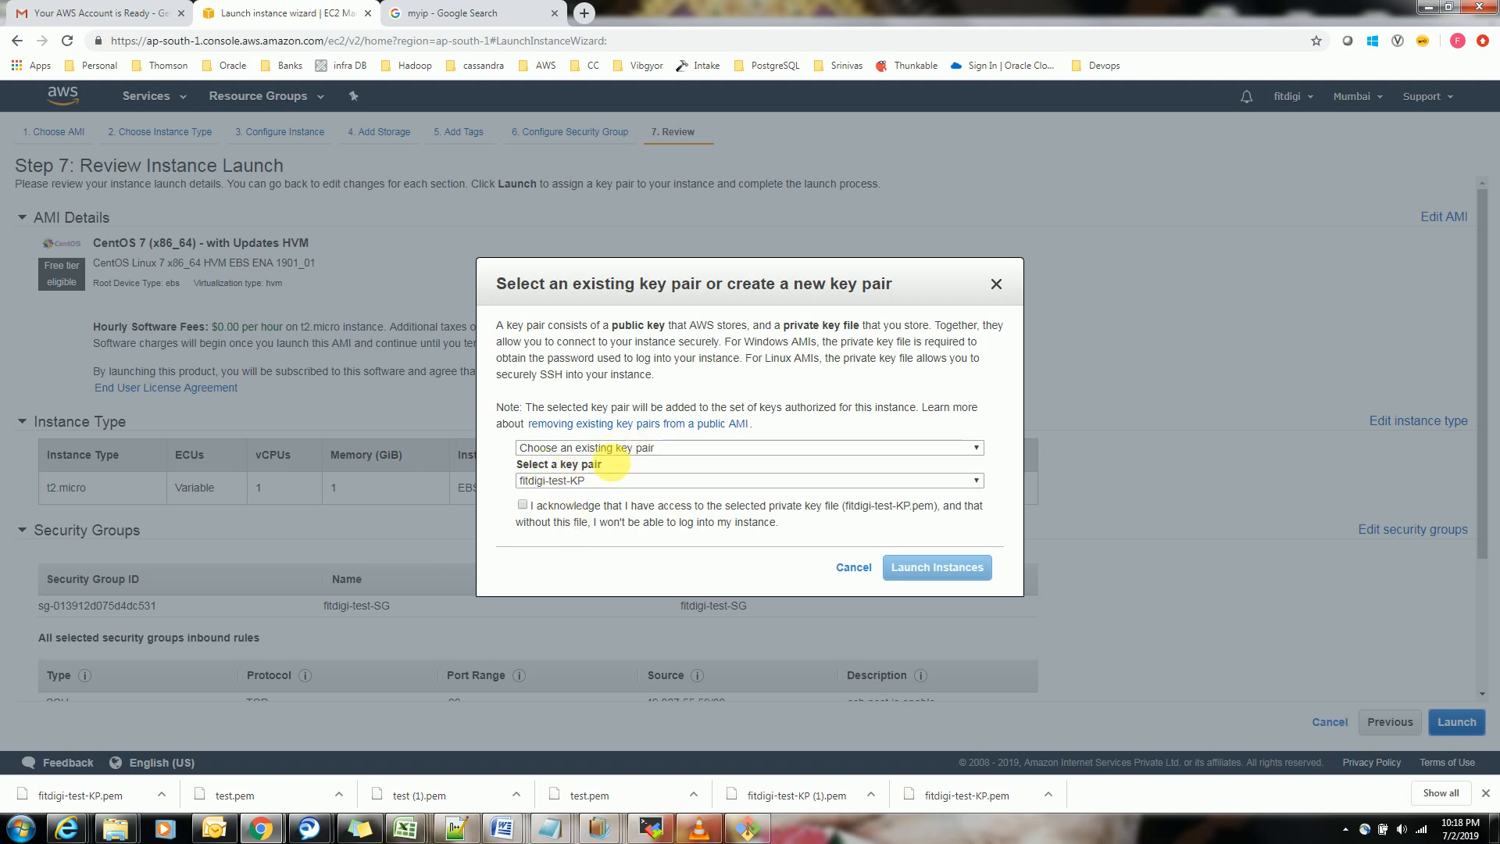
click(607, 482)
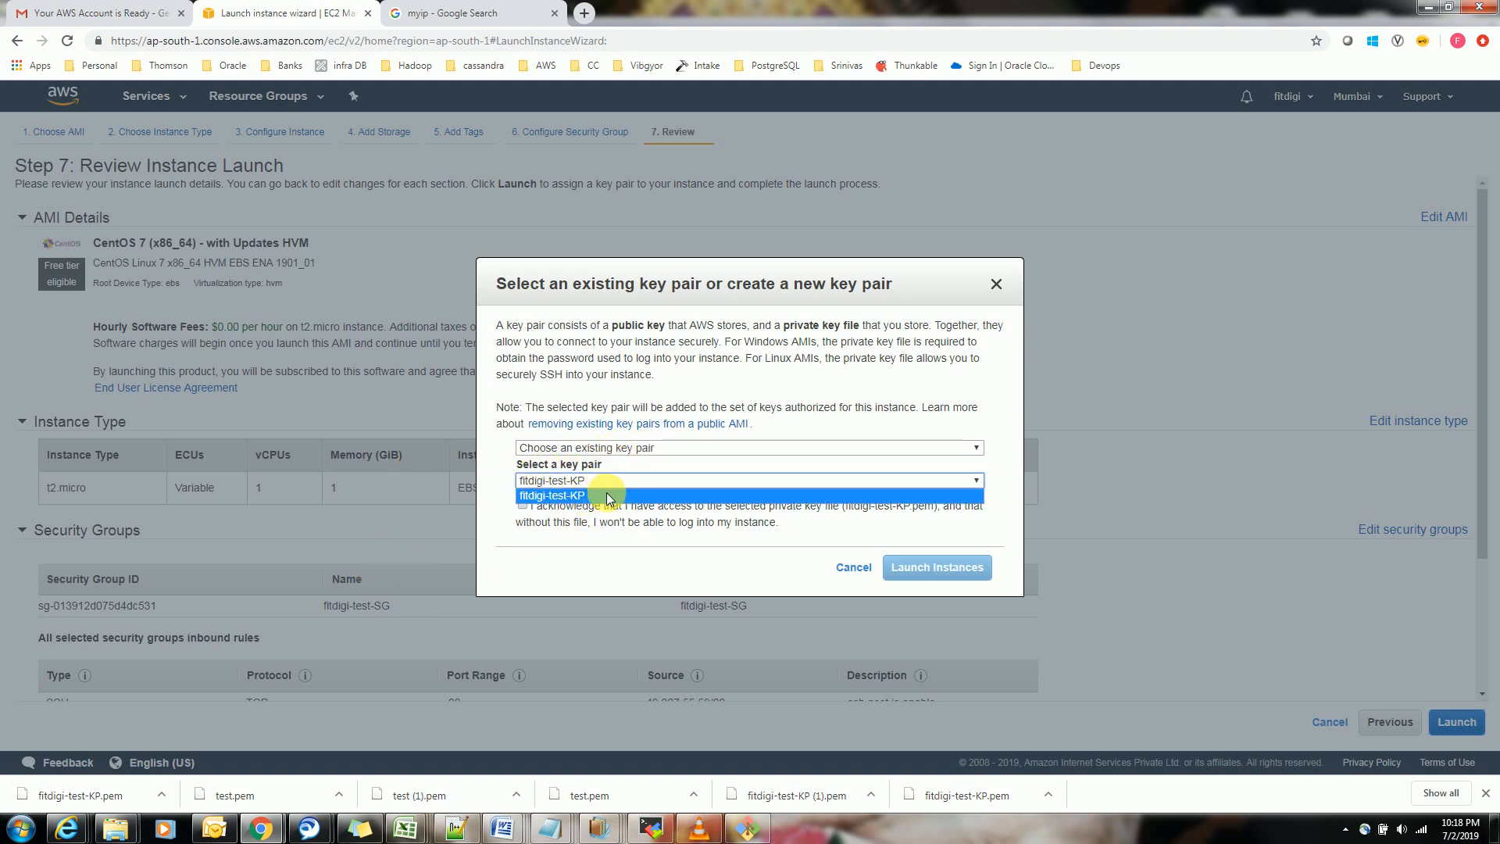
click(616, 483)
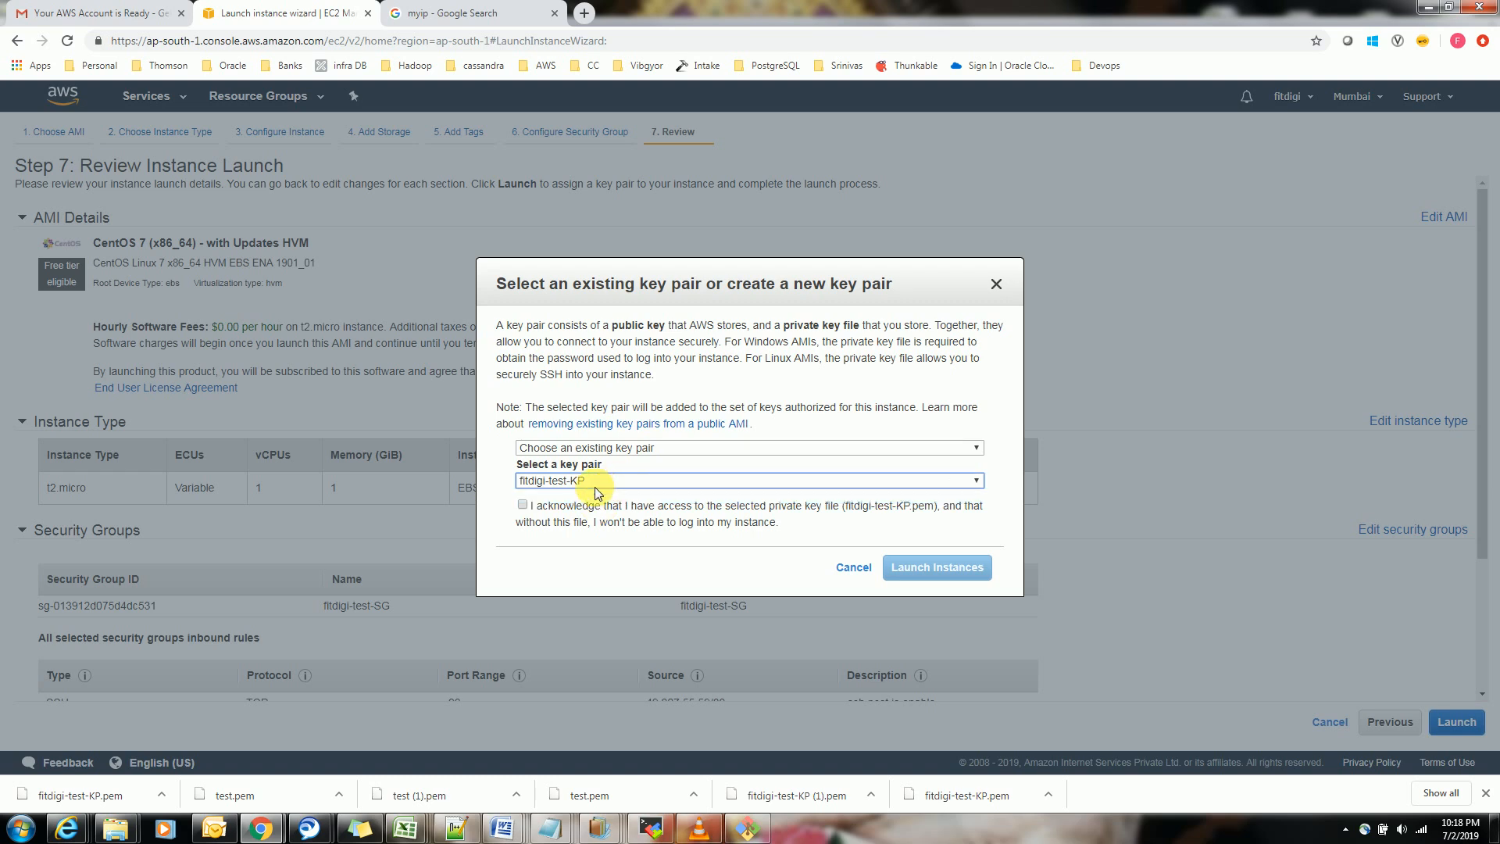
click(523, 506)
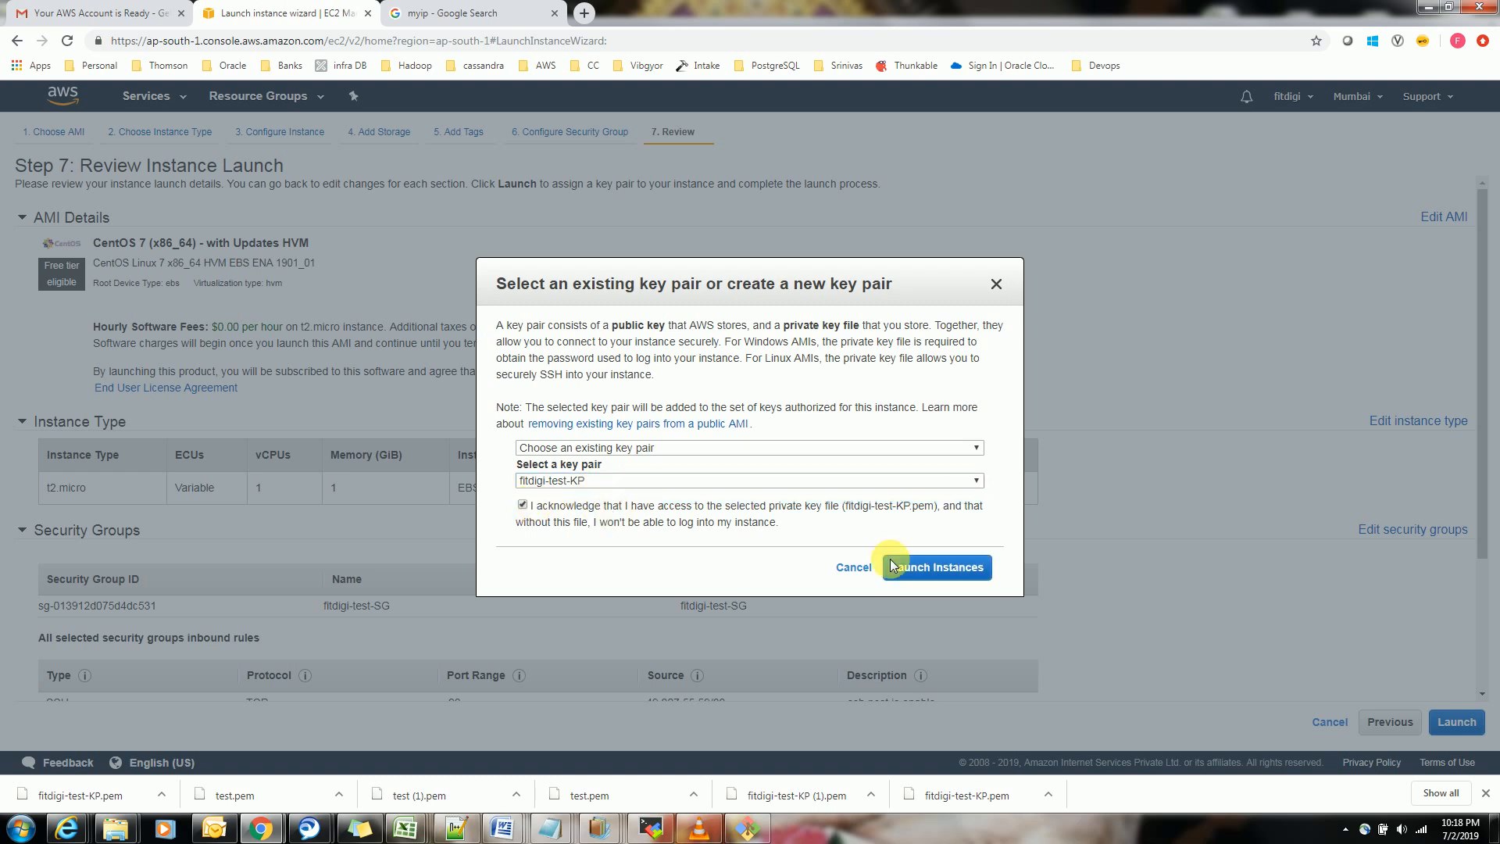
click(938, 568)
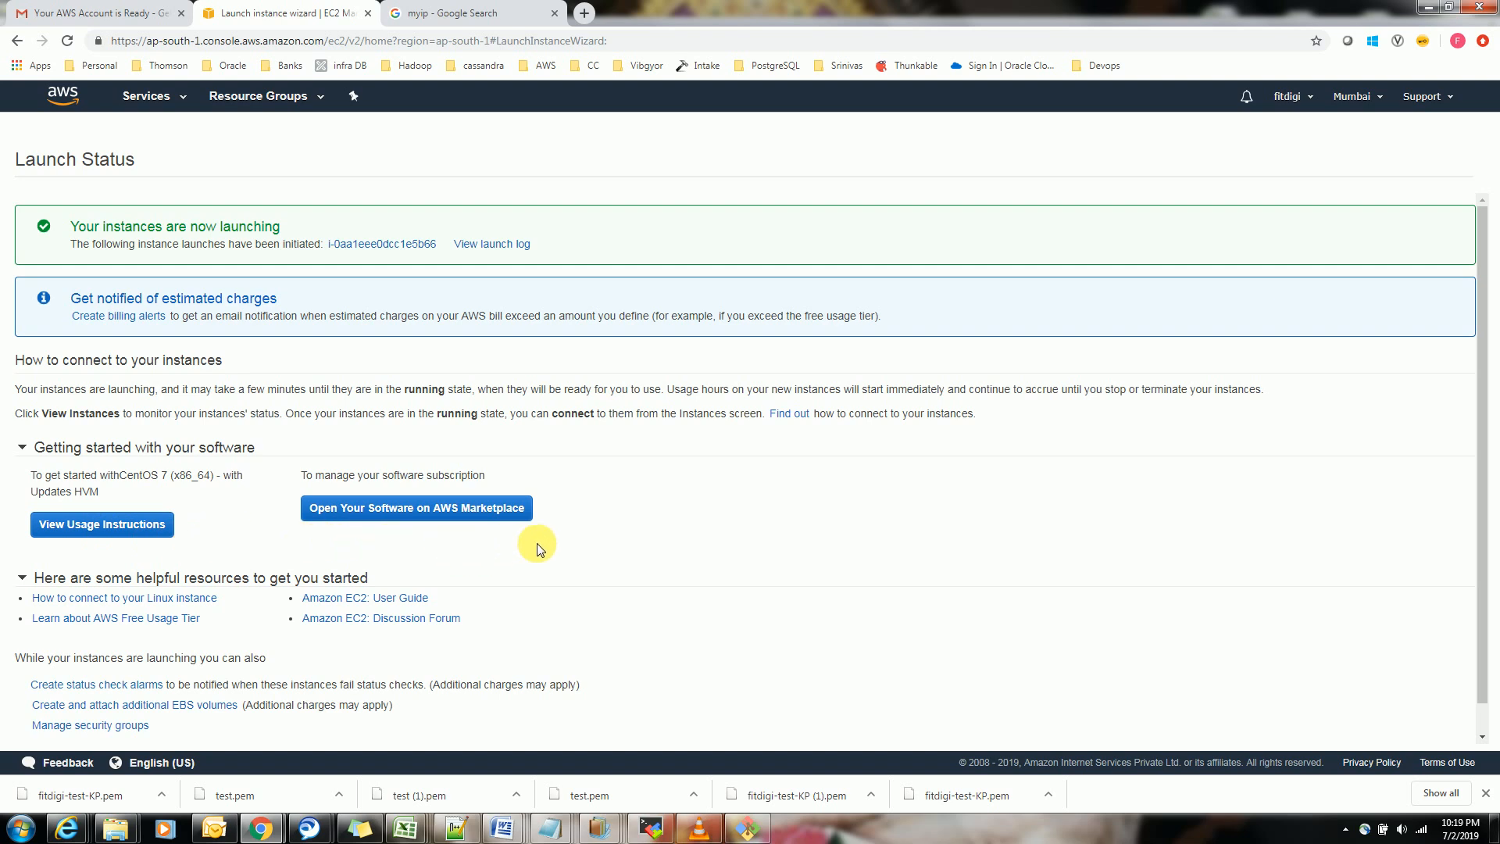
Return to the EC2 dashboard and open the list of running instances
drag(1482, 379, 1489, 495)
scroll(1488, 289, up, 1)
click(192, 96)
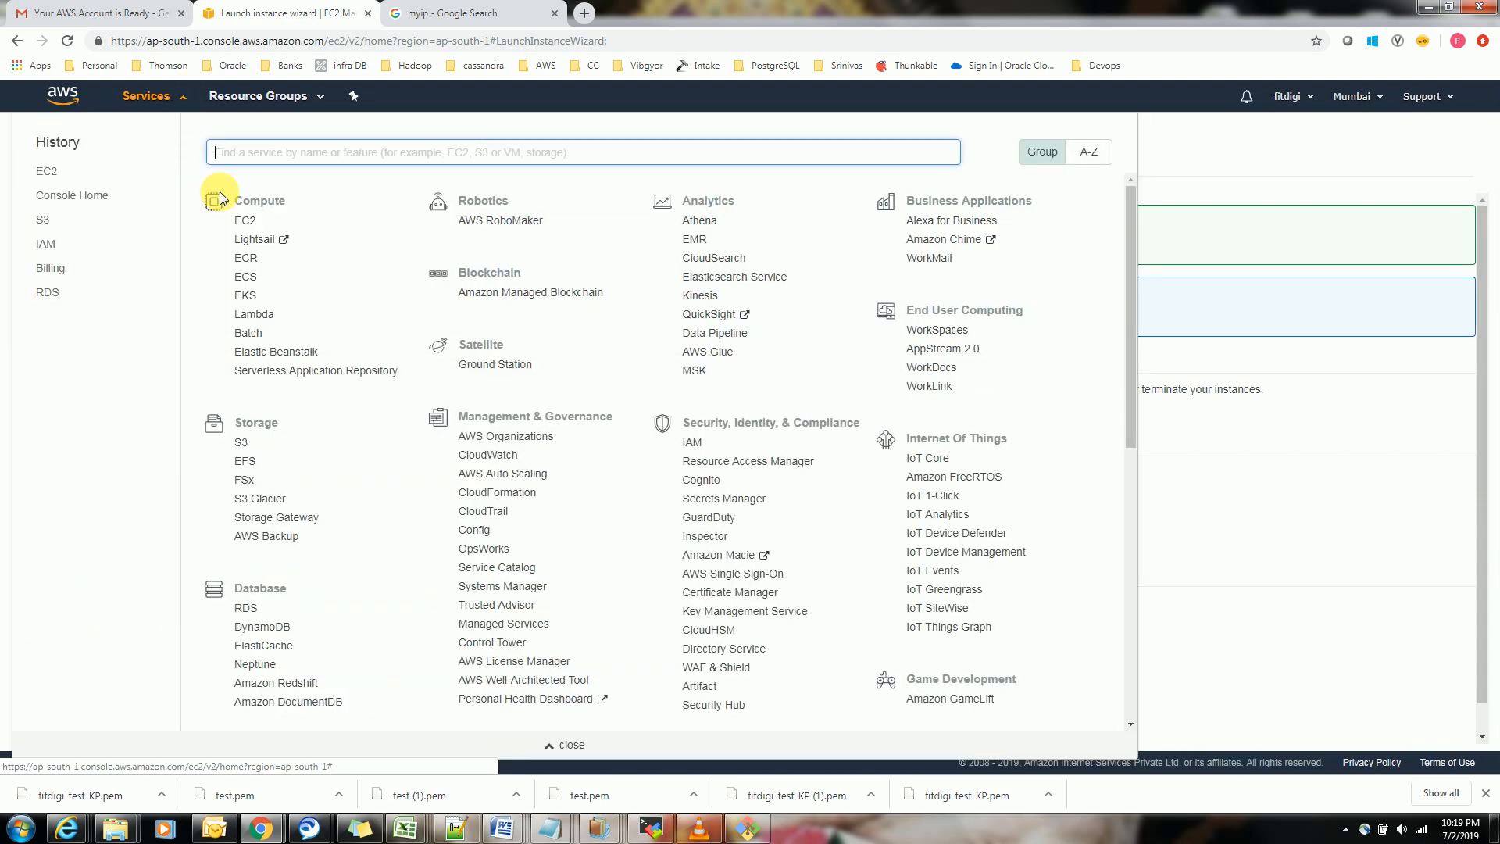
click(267, 222)
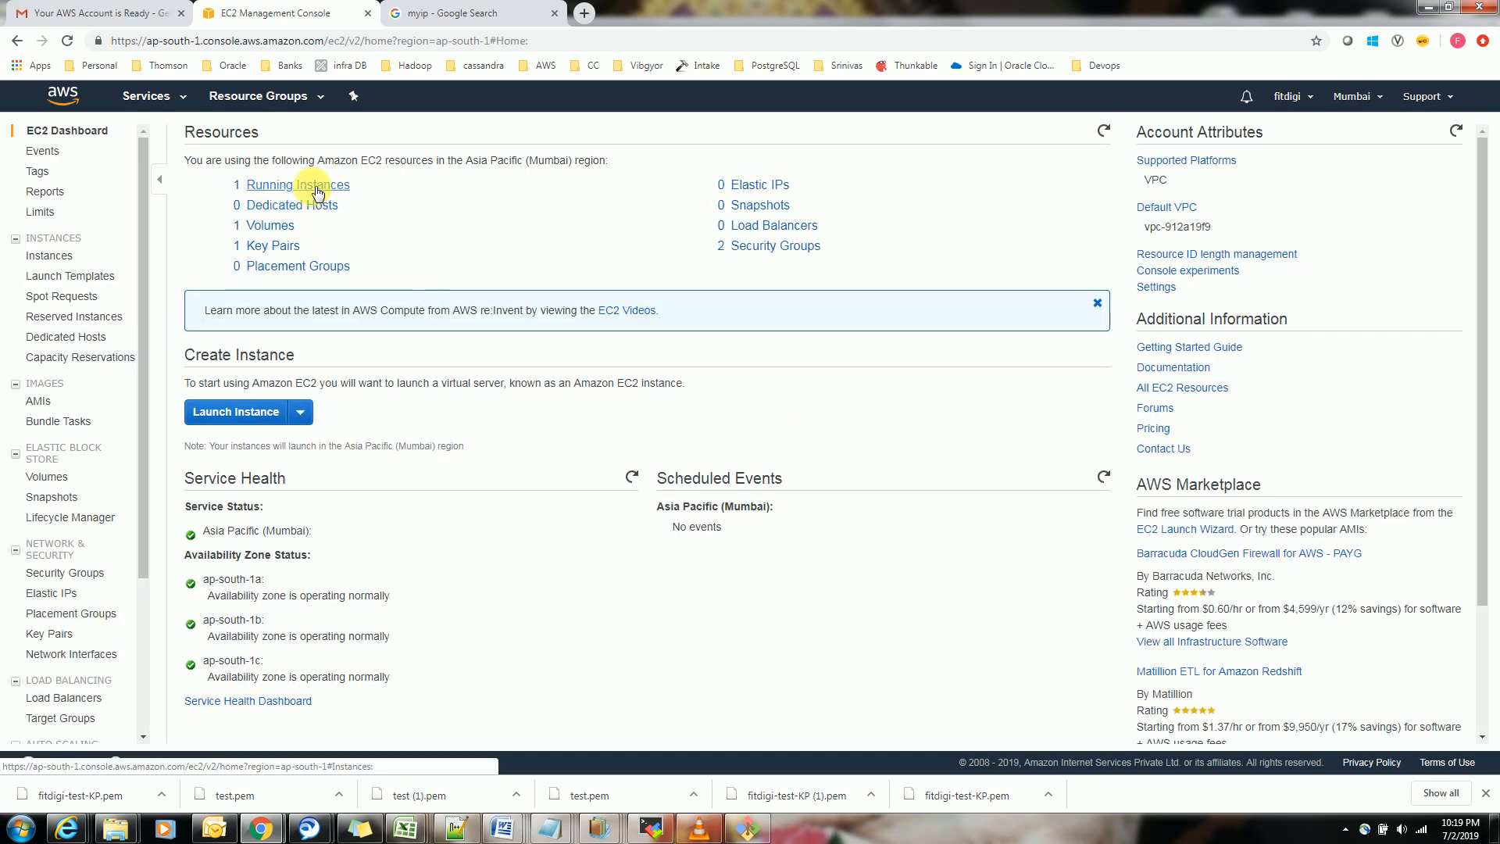
click(311, 186)
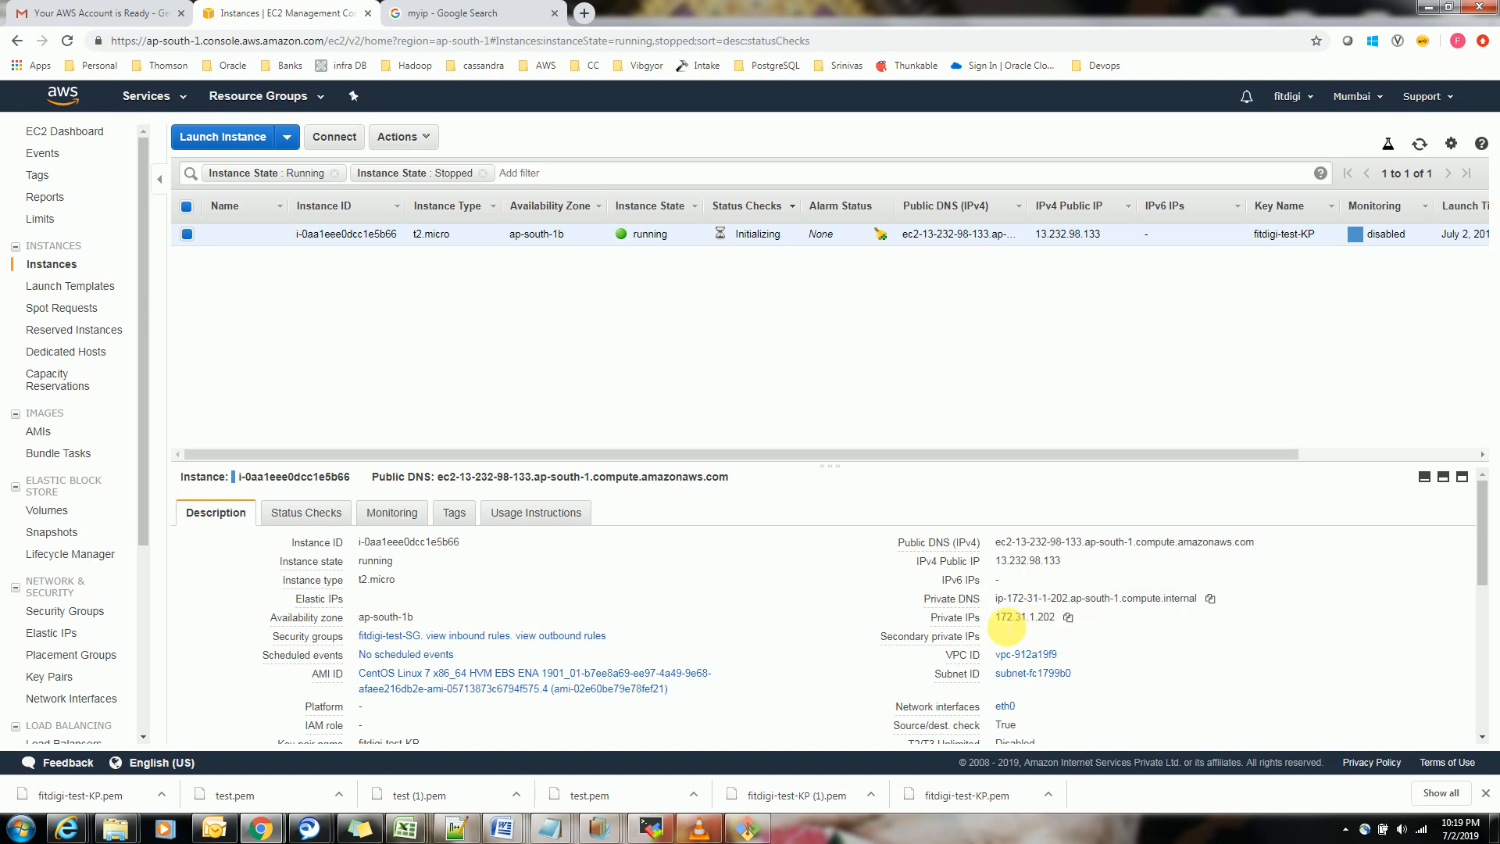
Check the new instance's tags and description, and open its connection instructions
click(452, 513)
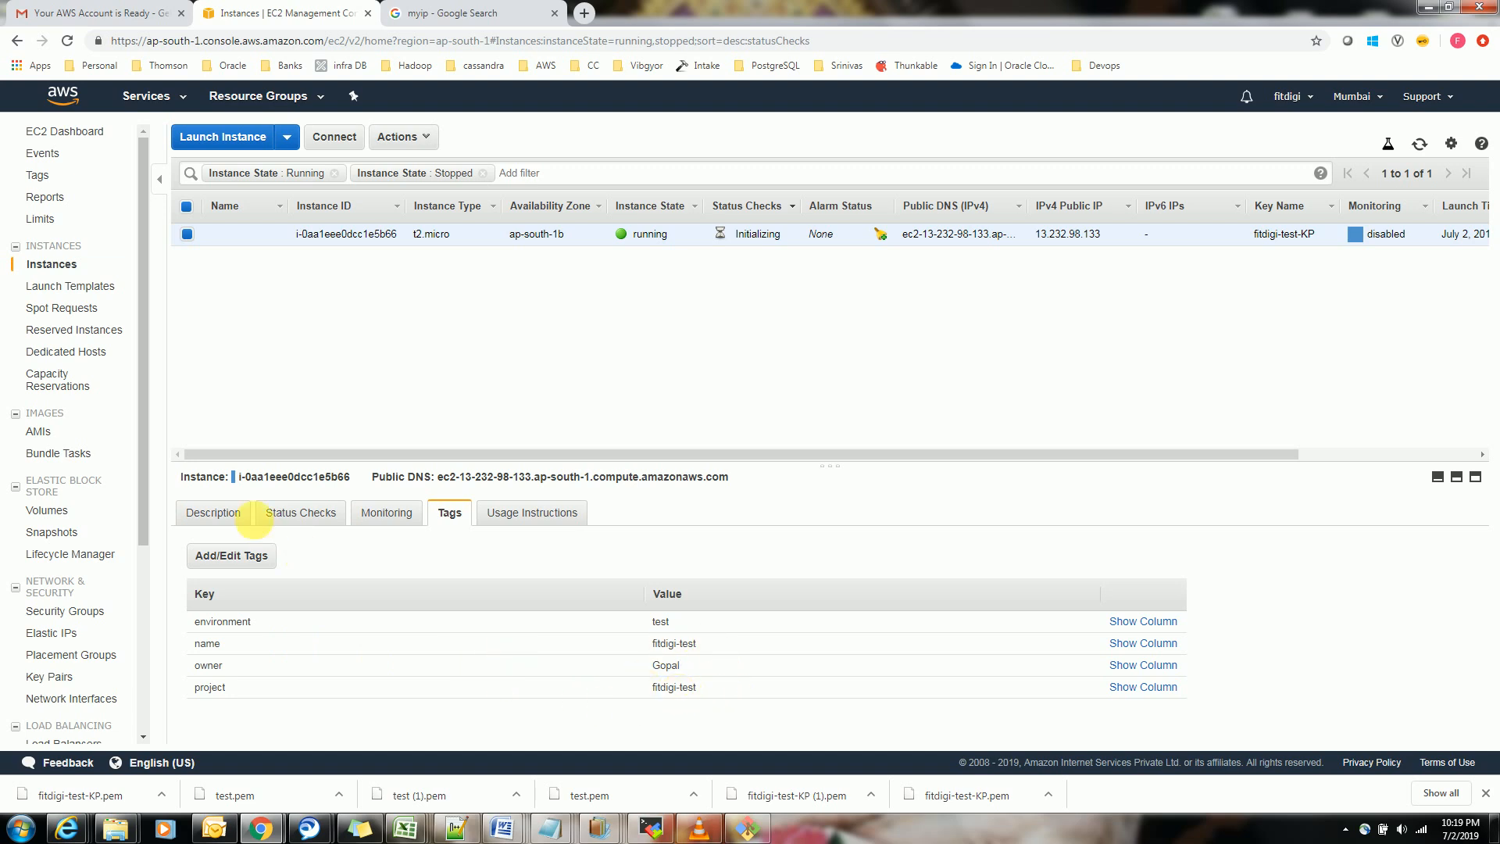
click(278, 514)
click(233, 514)
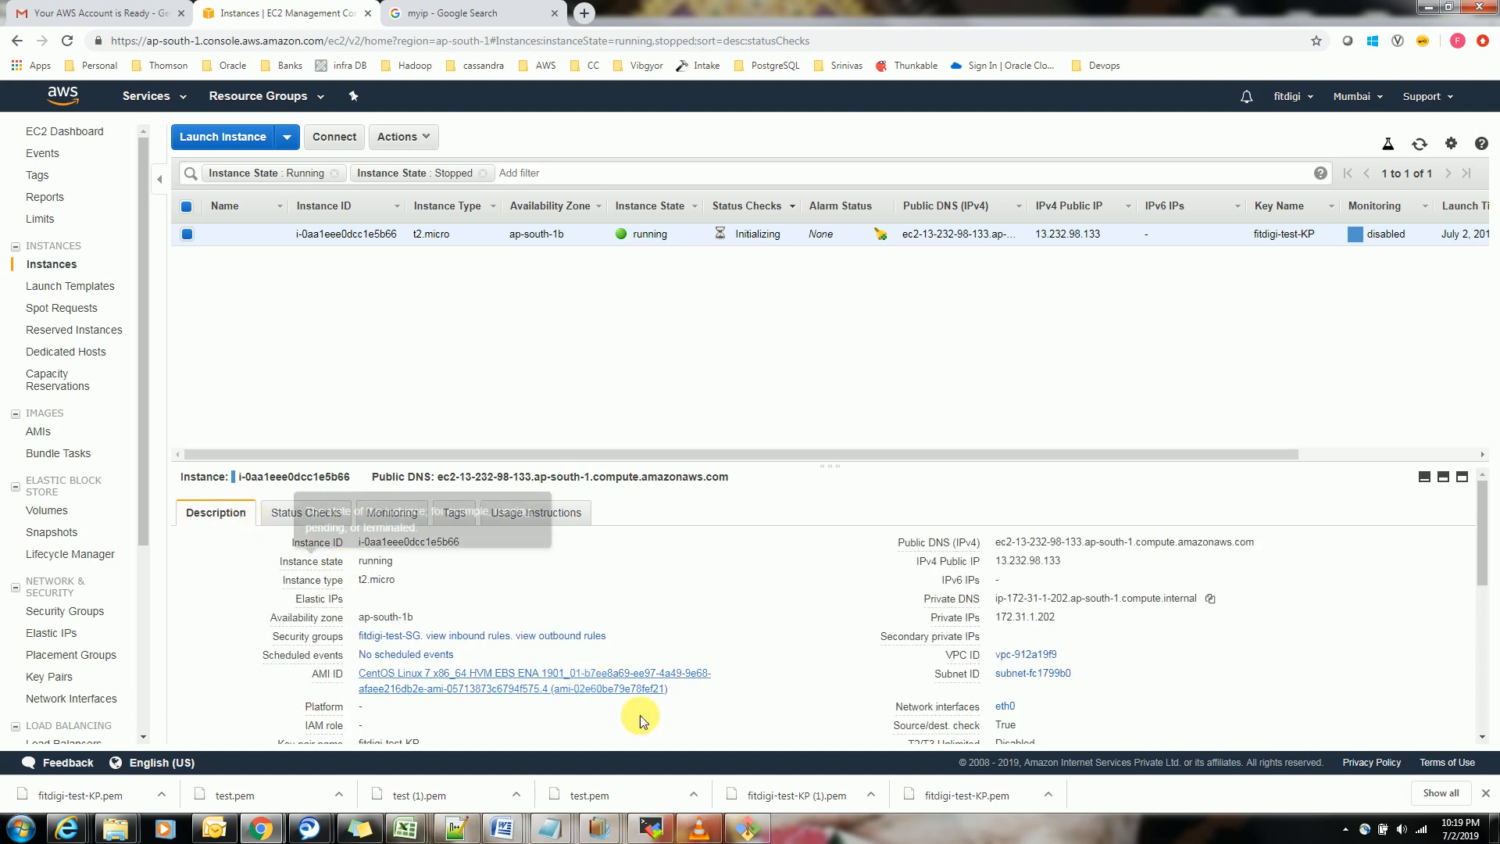
click(345, 145)
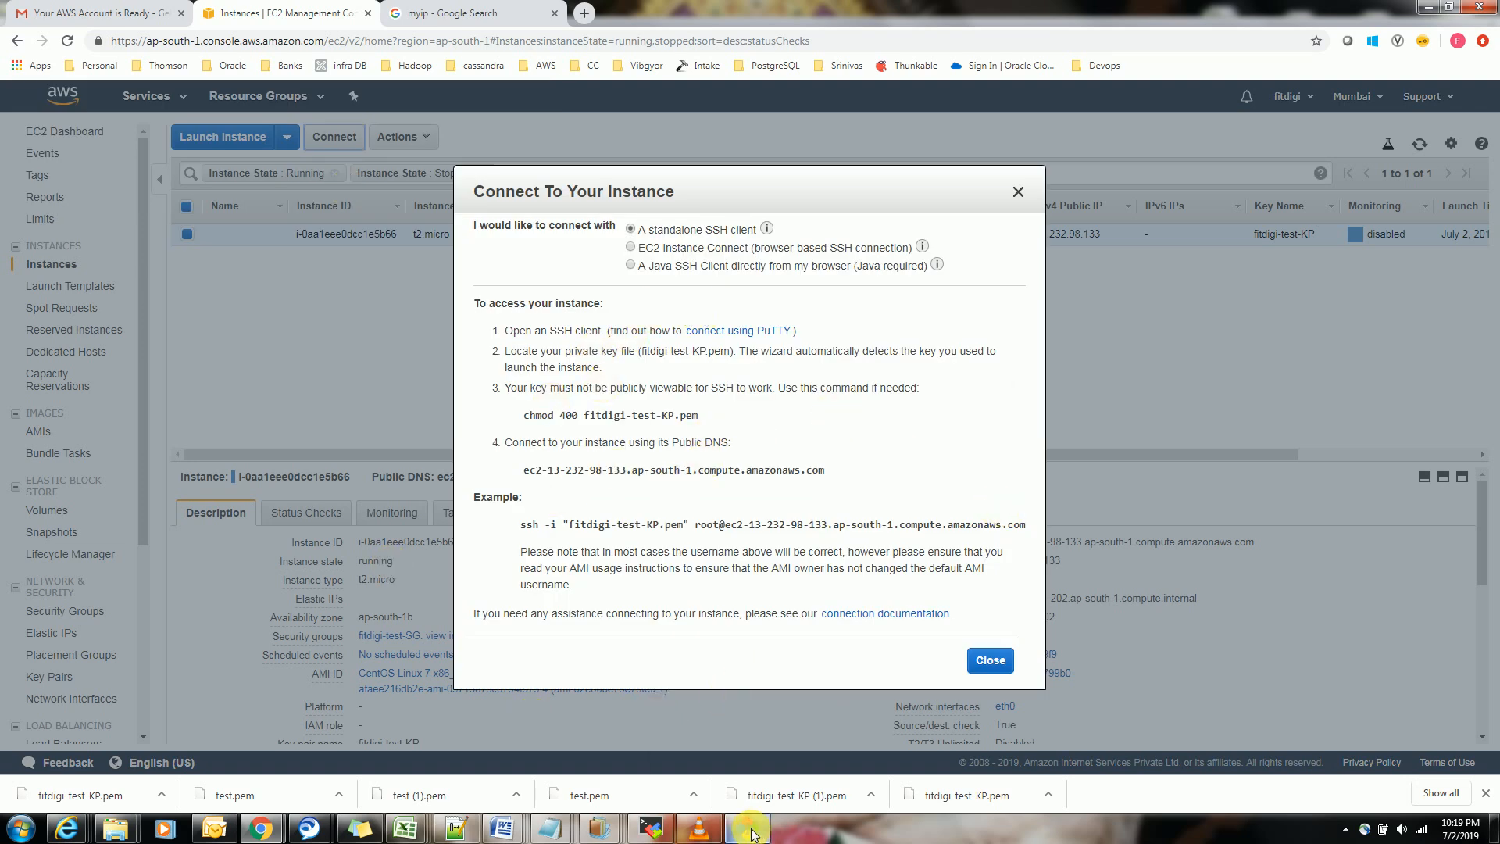
Close the old SSH terminal session and open a new, enlarged Git Bash window
mouse_move(750, 833)
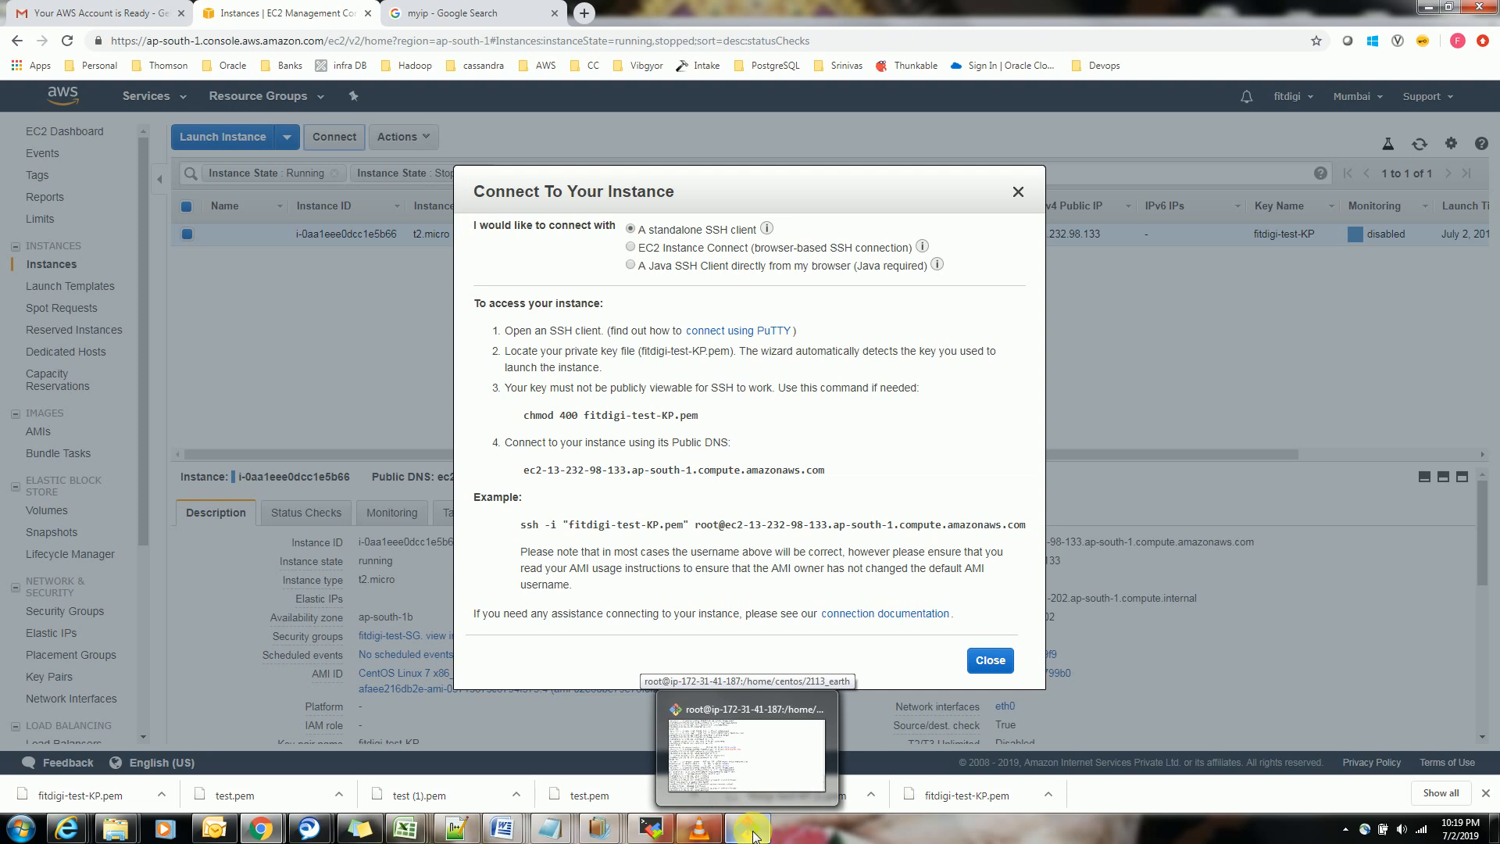
click(750, 832)
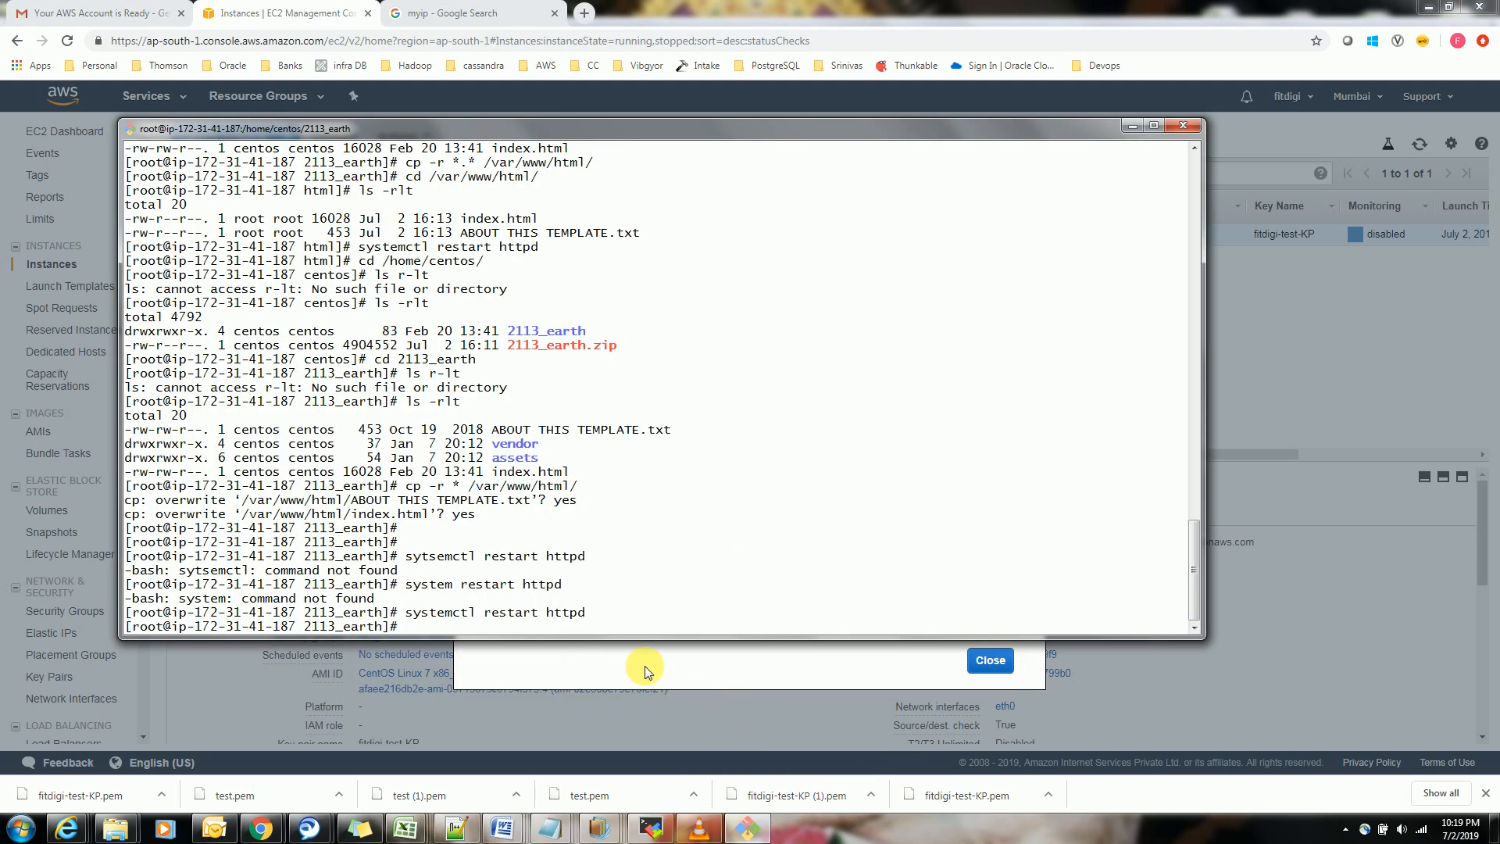
click(1185, 127)
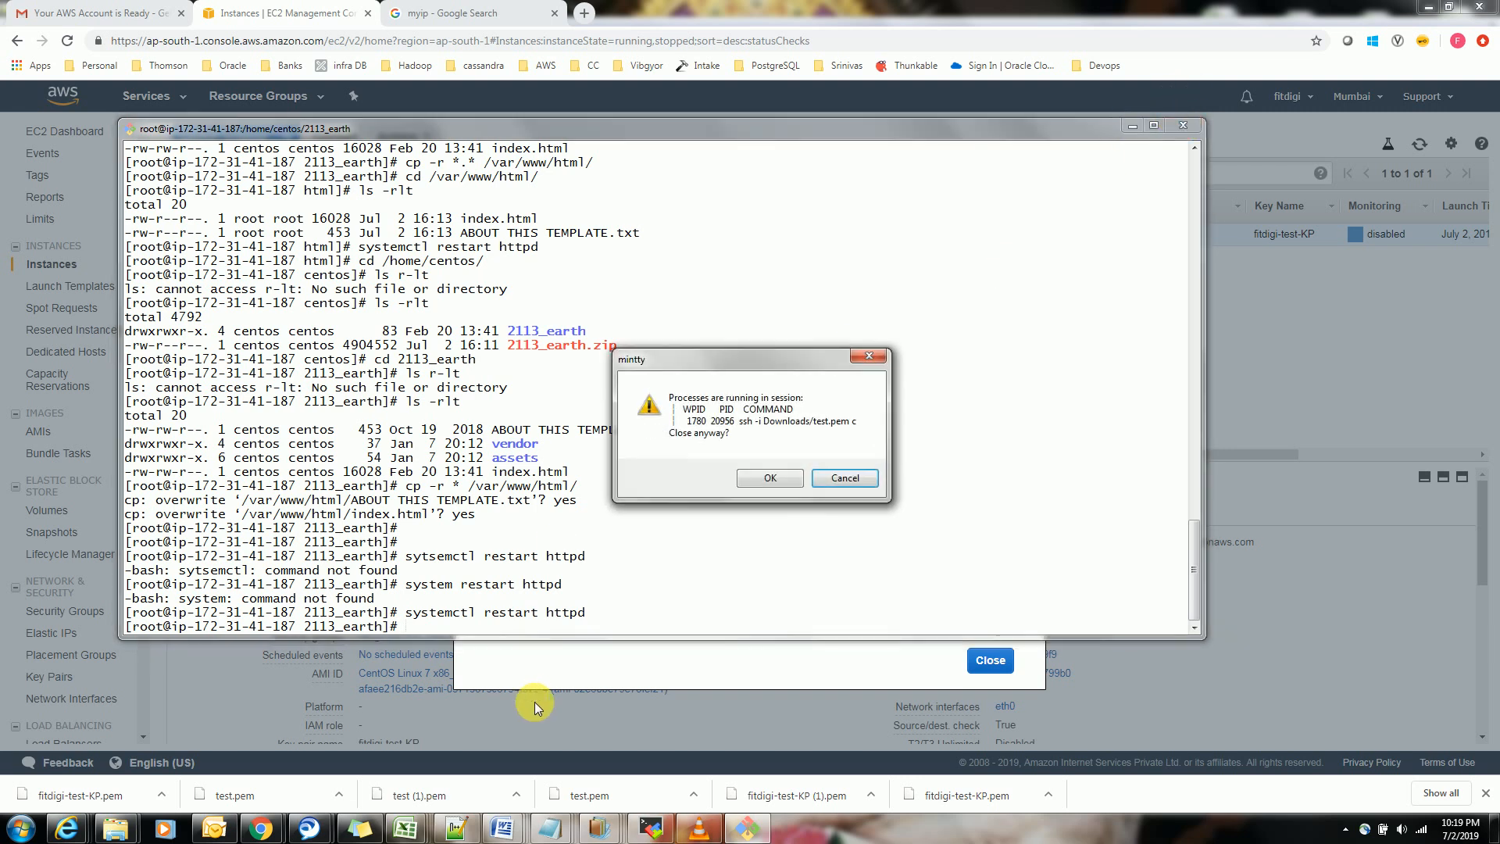
click(757, 482)
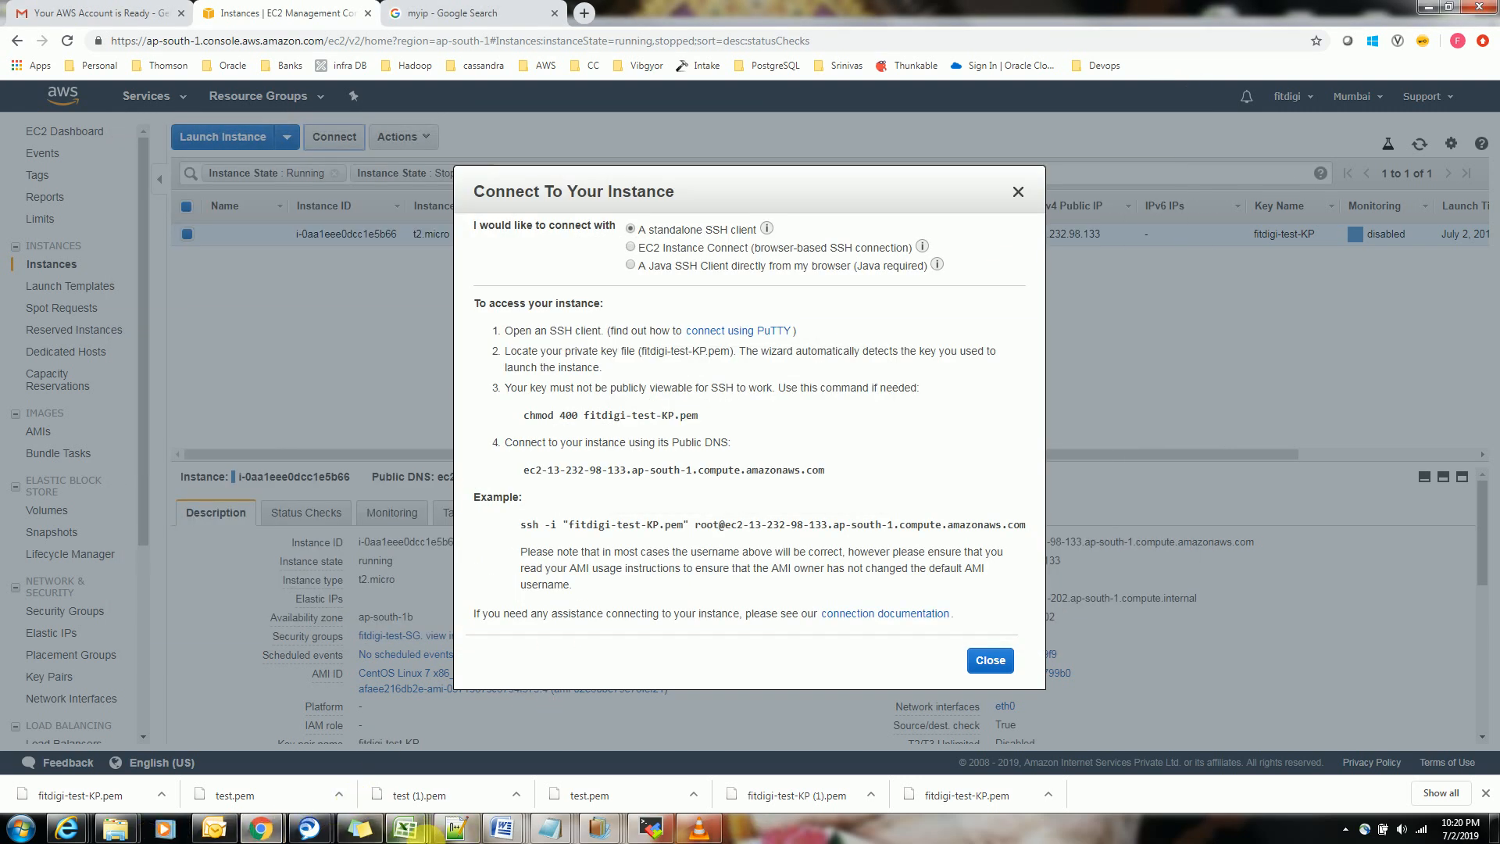
click(22, 830)
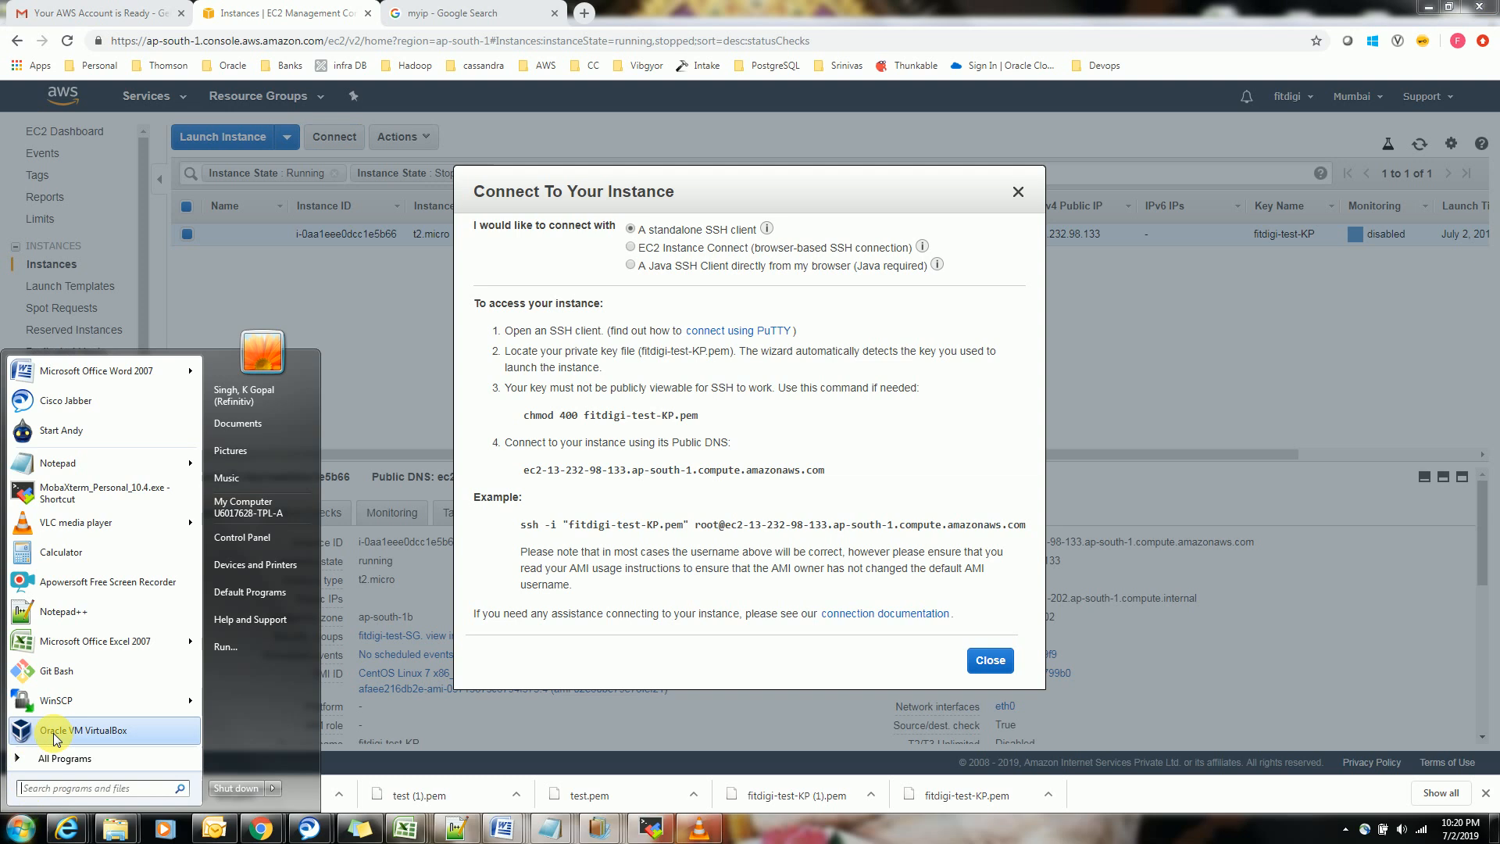
click(65, 678)
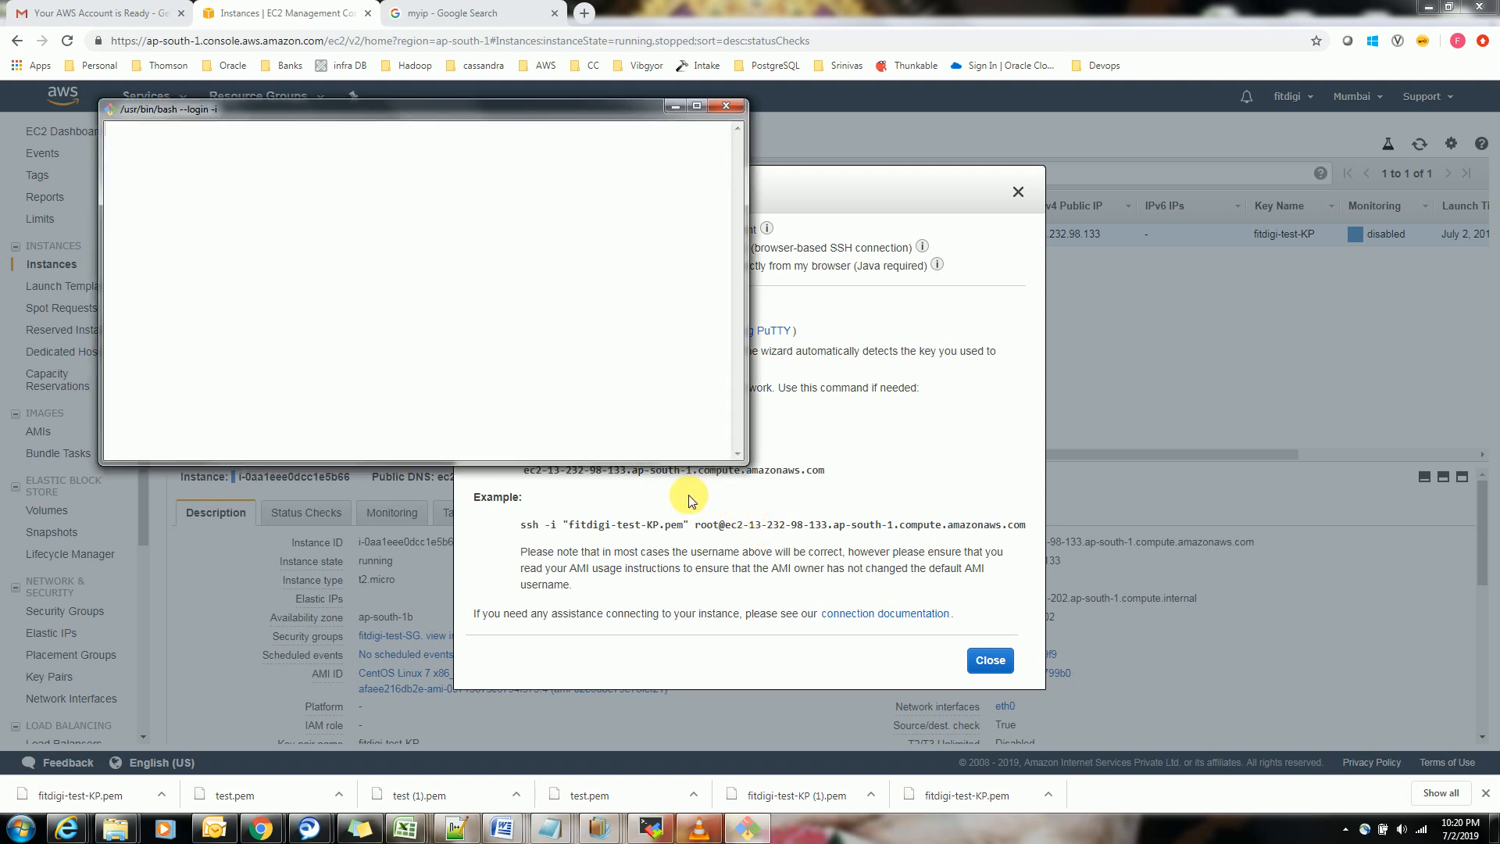
drag(737, 454, 1145, 605)
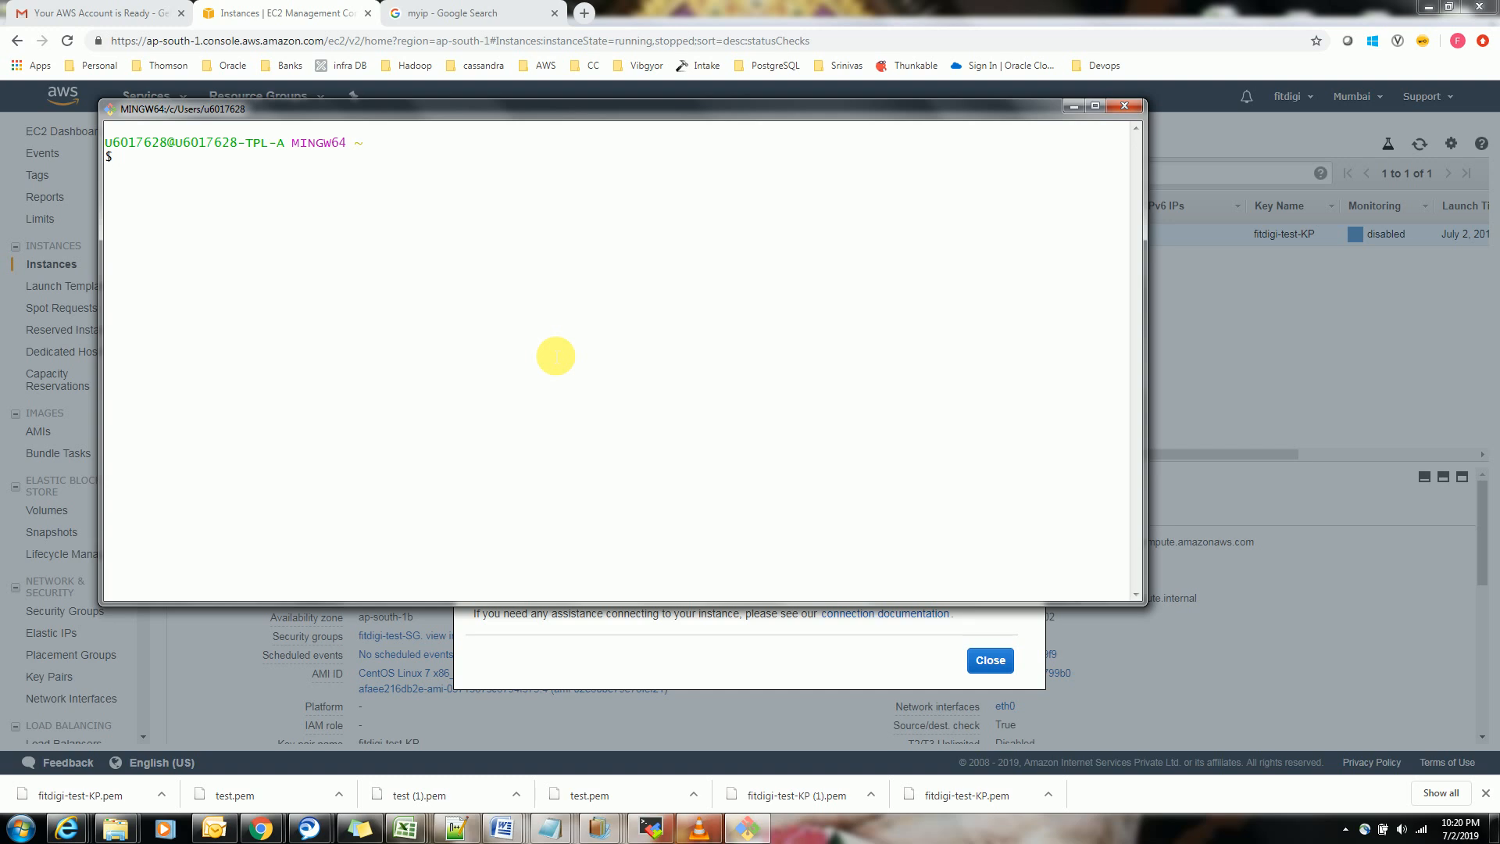
Begin an SSH command that uses the key file: ssh -i Downloads/fitdigi-test-KP.pem
text(ssh -i)
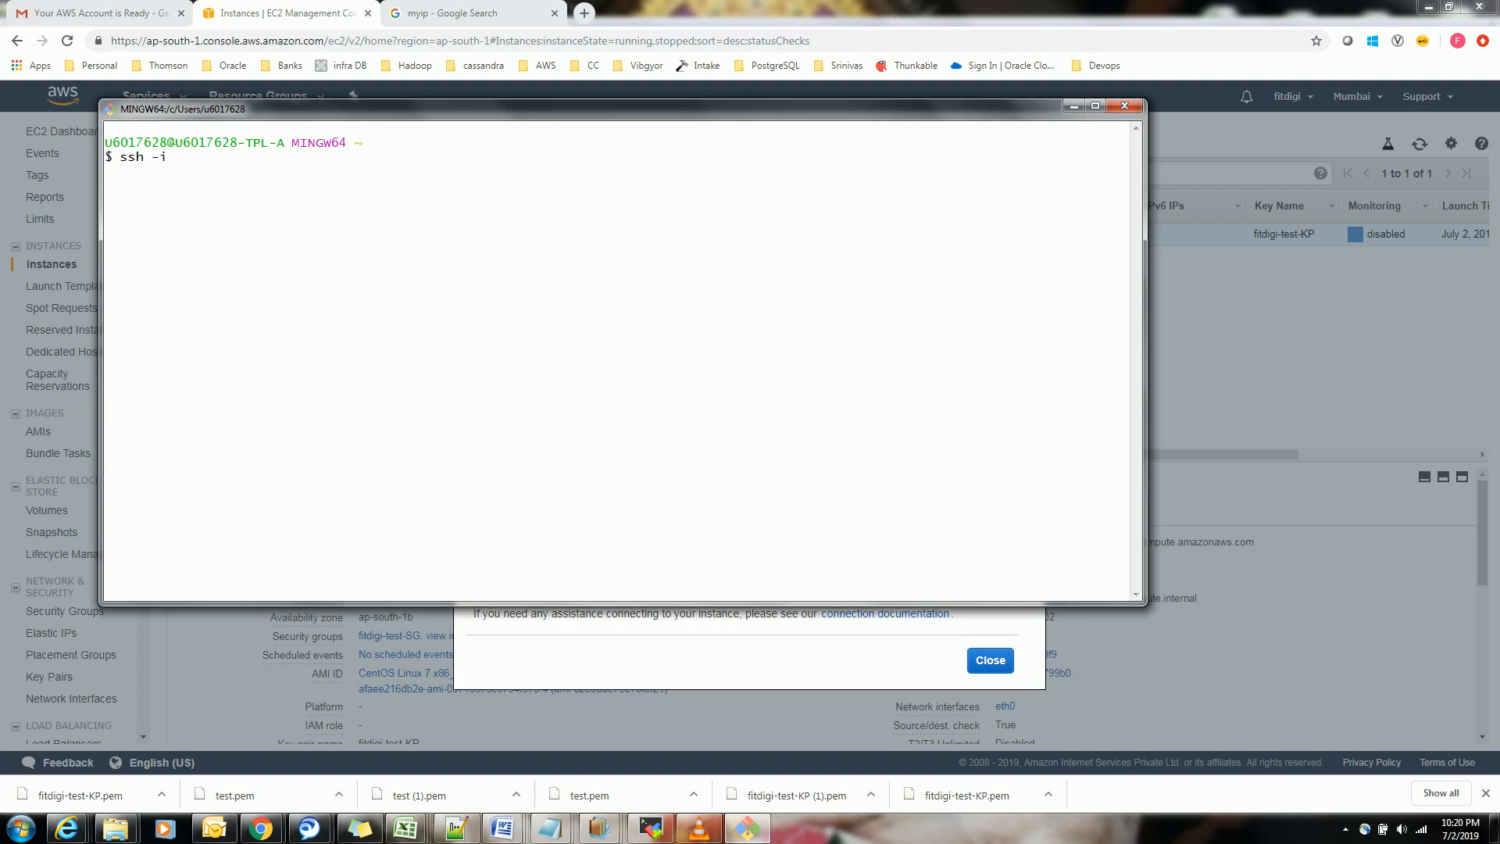
text( Downloads/fit)
key(Tab)
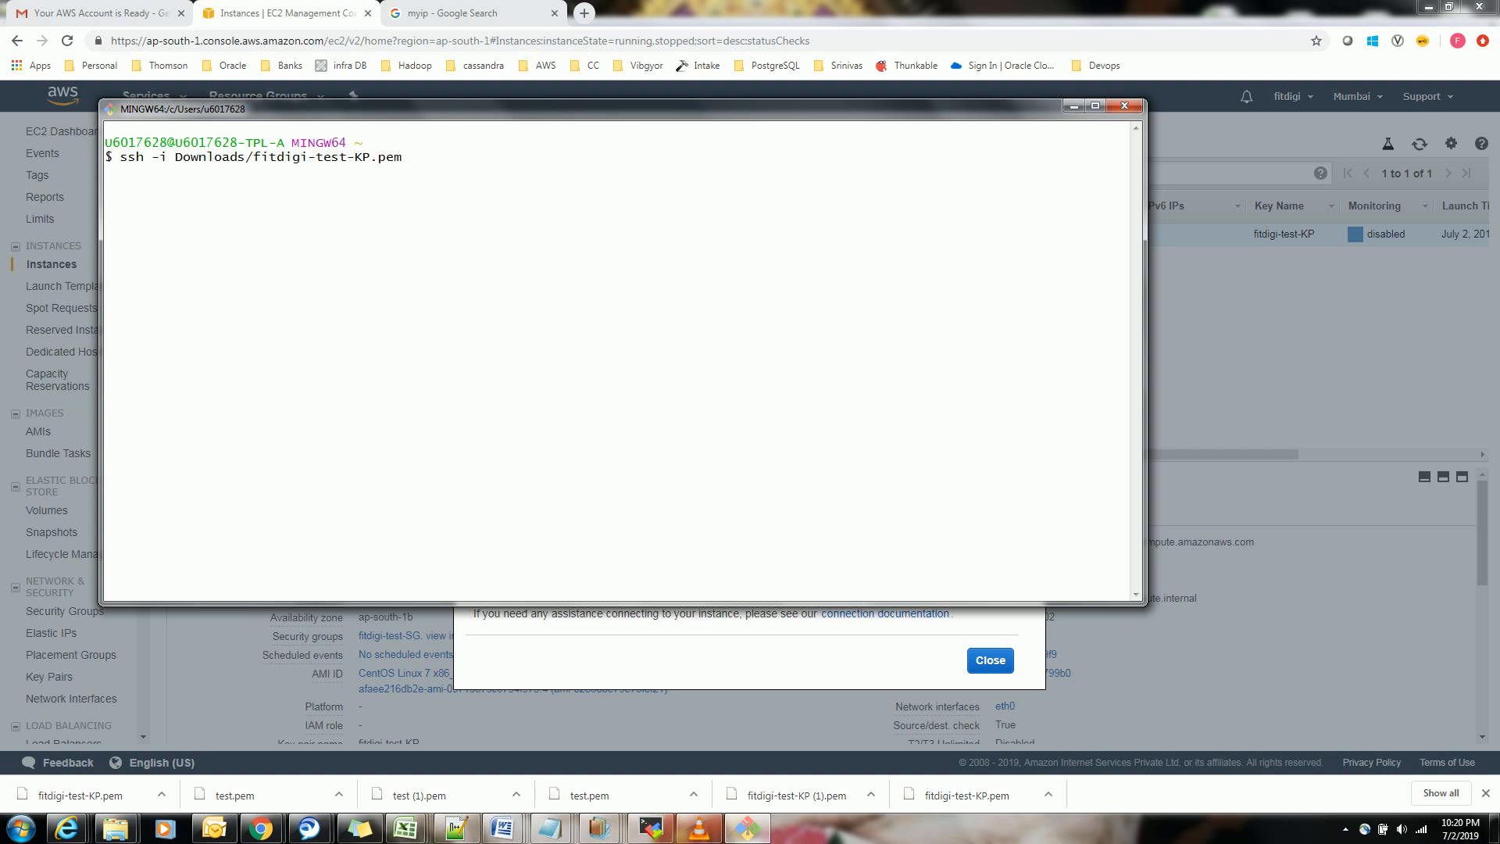
key(alt+Tab)
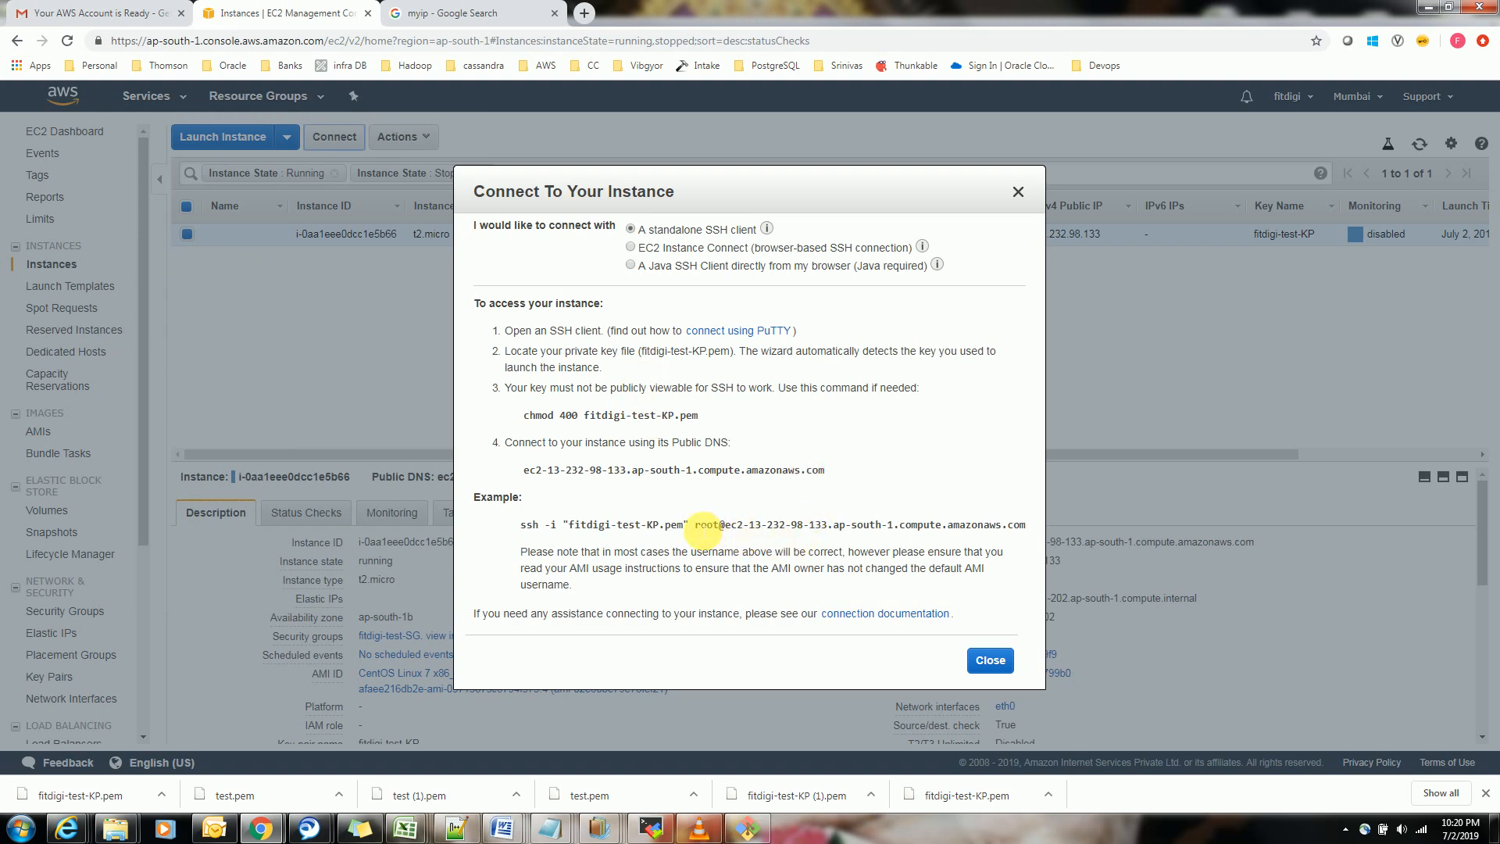
drag(519, 525, 1030, 524)
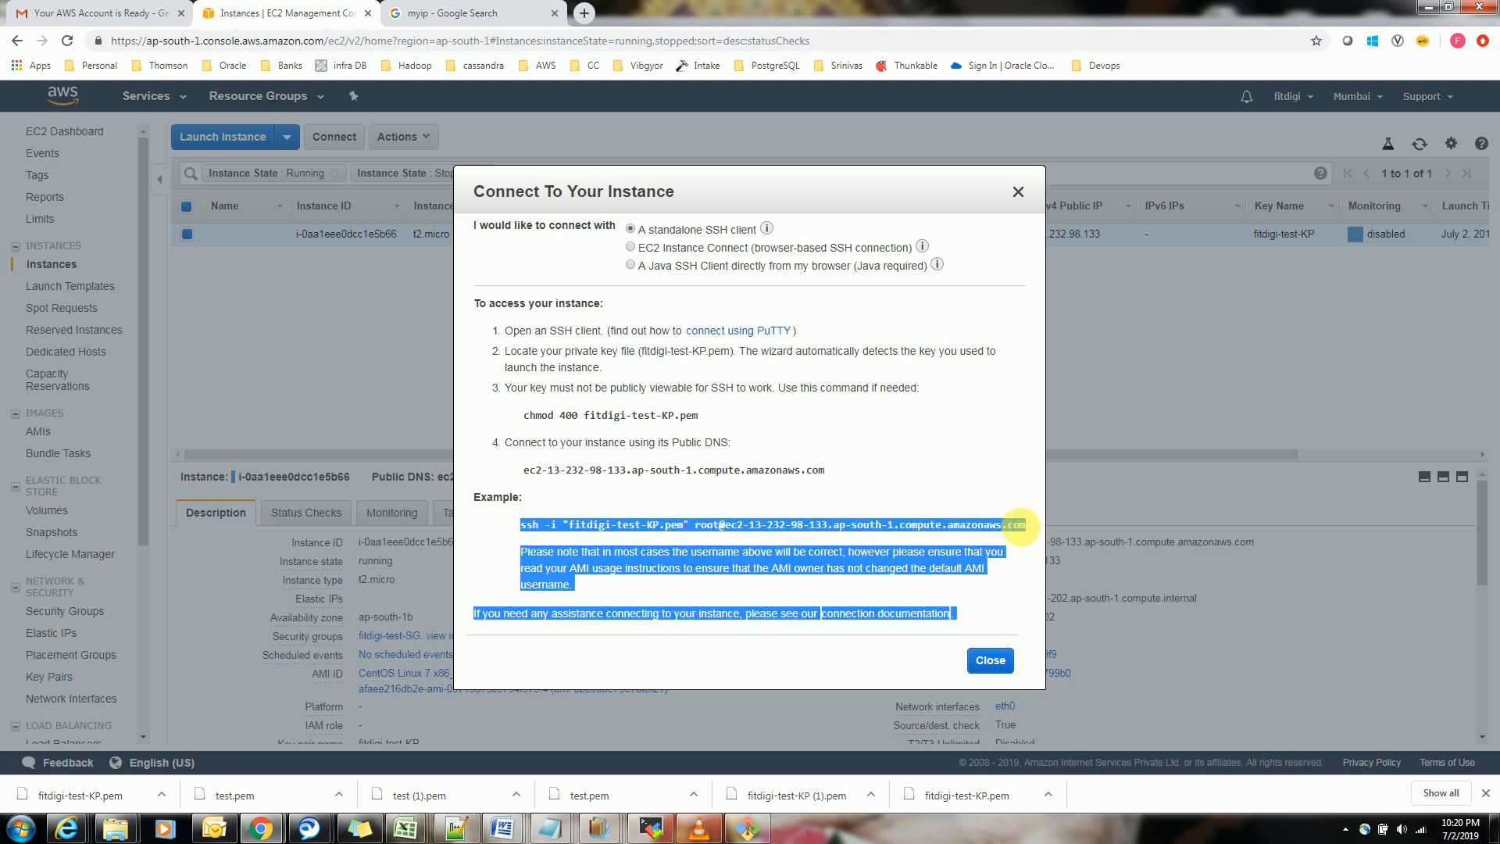
click(1030, 524)
drag(694, 525, 1035, 533)
key(ctrl+c)
key(alt+Tab)
right_click(715, 329)
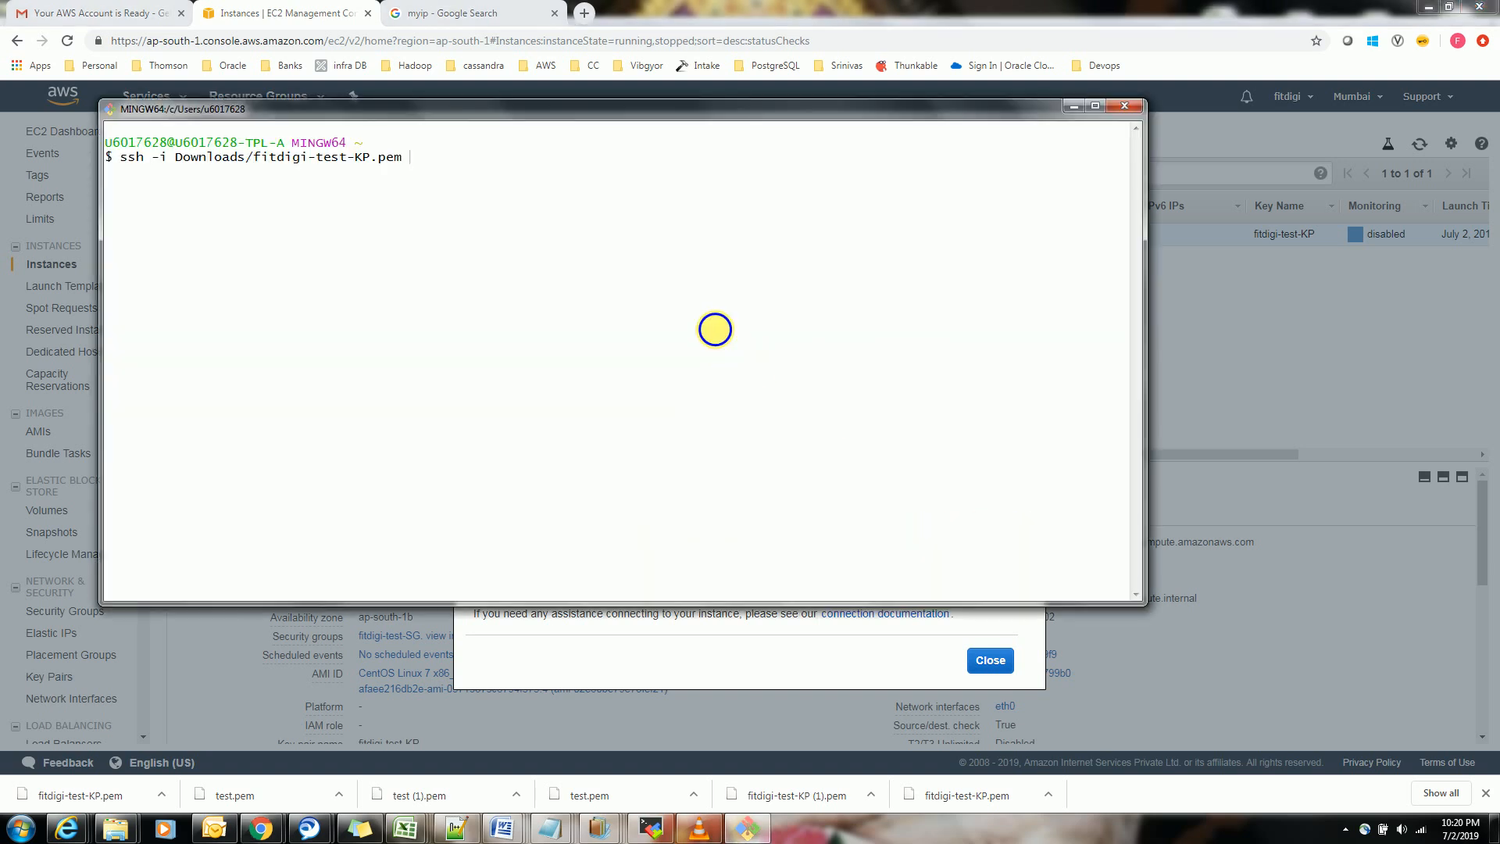
click(781, 385)
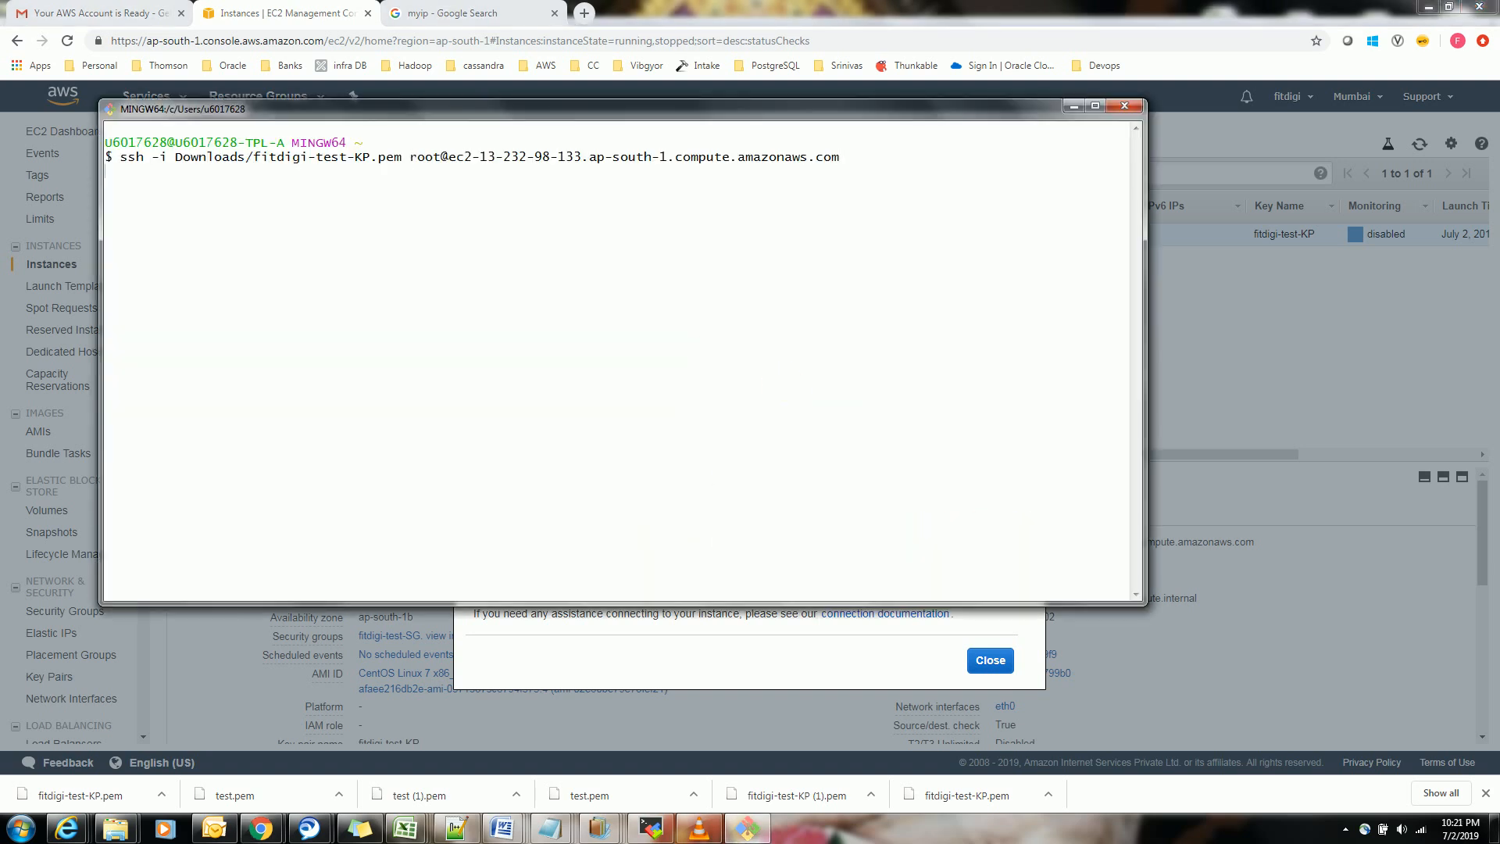
Run the SSH command as root and answer yes to trusting the host's key
key(Return)
text(yes)
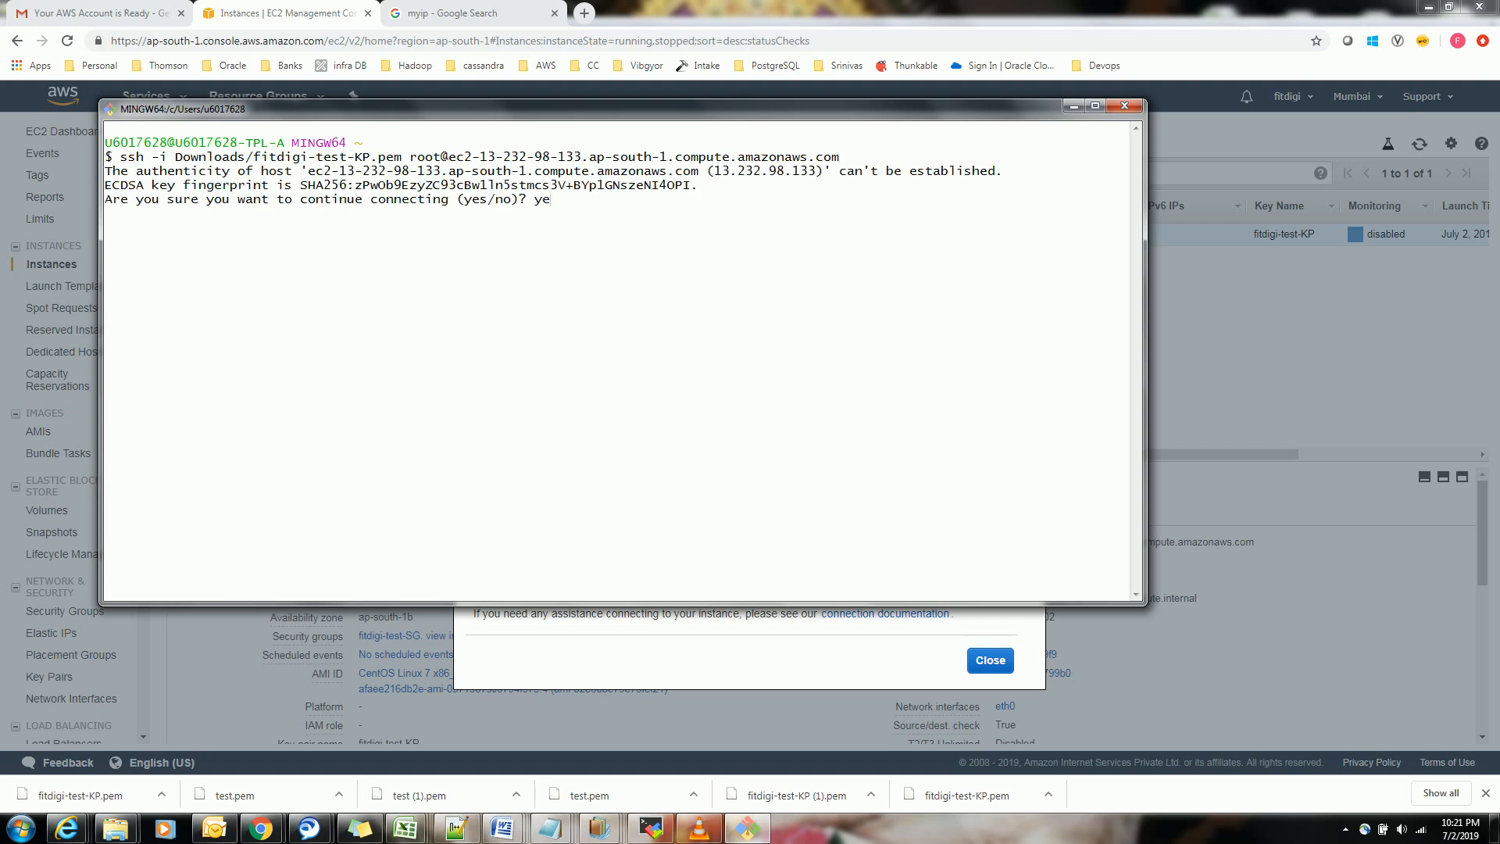
key(Return)
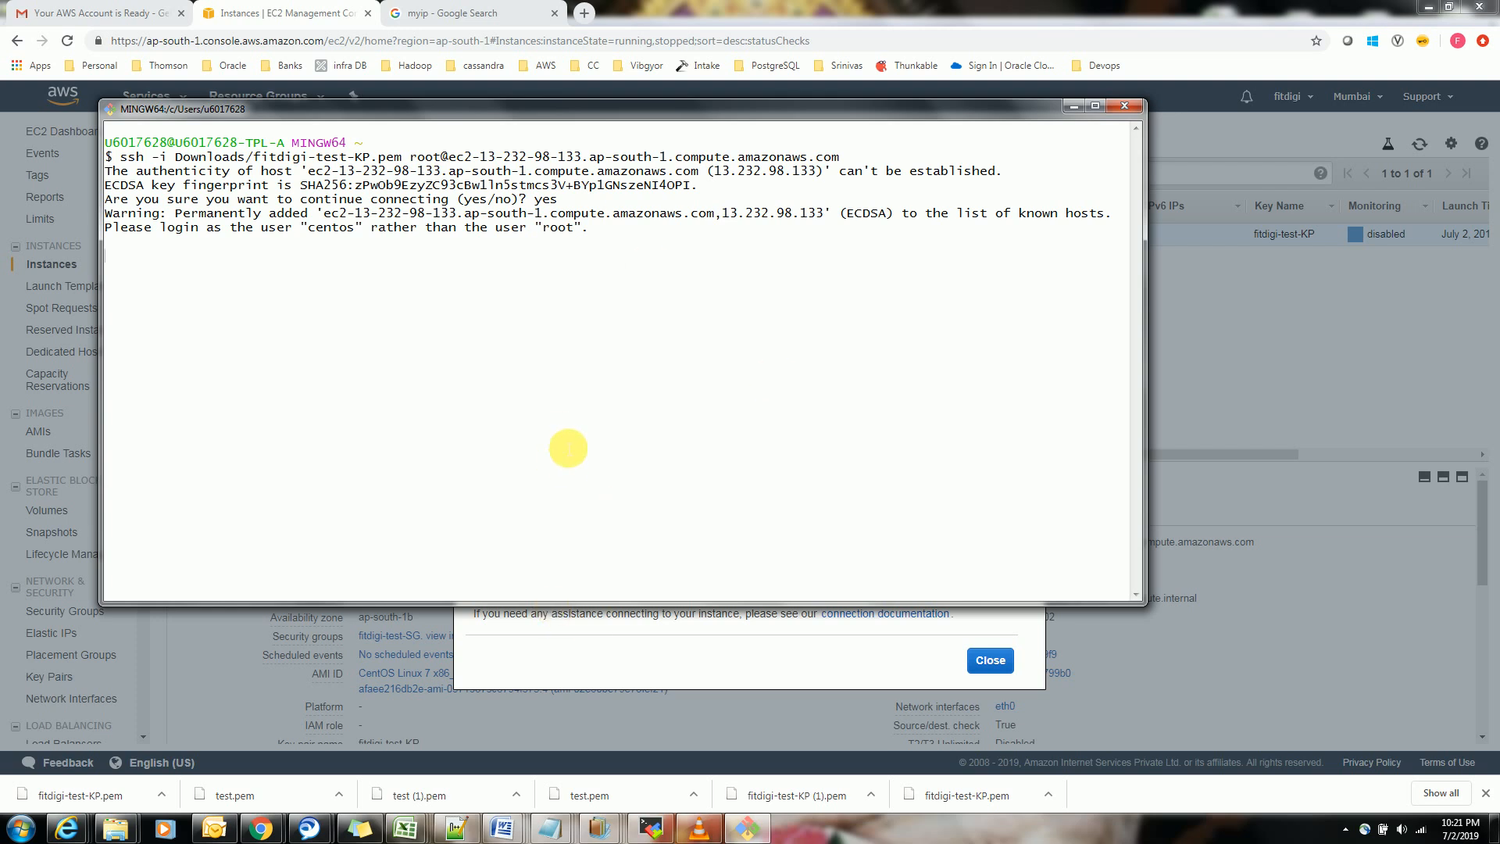
text(c)
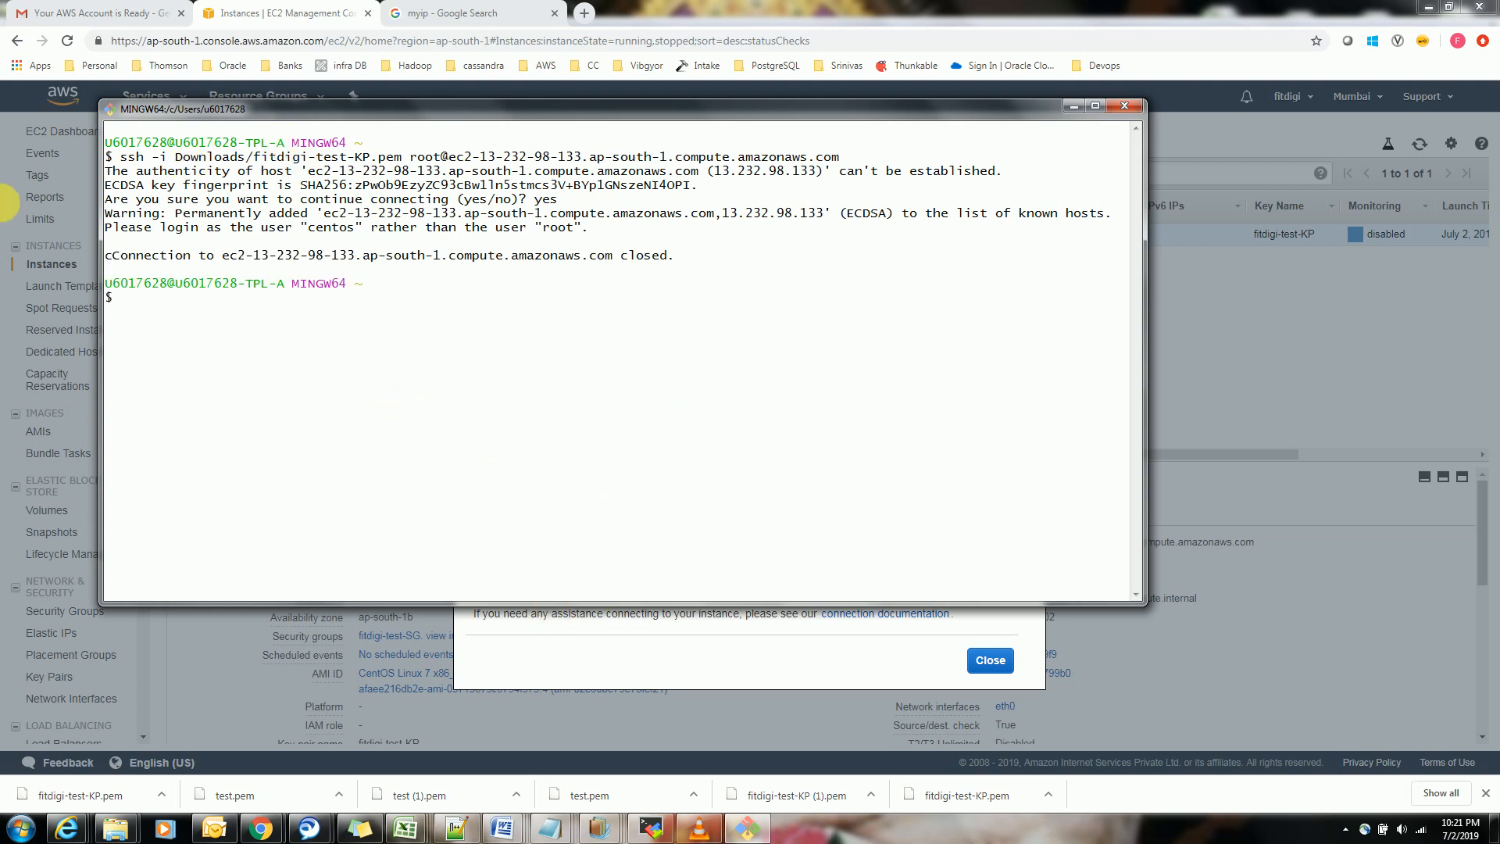
Start a new SSH command with the same key file and the centos user: ssh -i Downloads/fitdigi-test-KP.pem centos@
drag(121, 157, 408, 157)
key(ctrl+c)
right_click(471, 212)
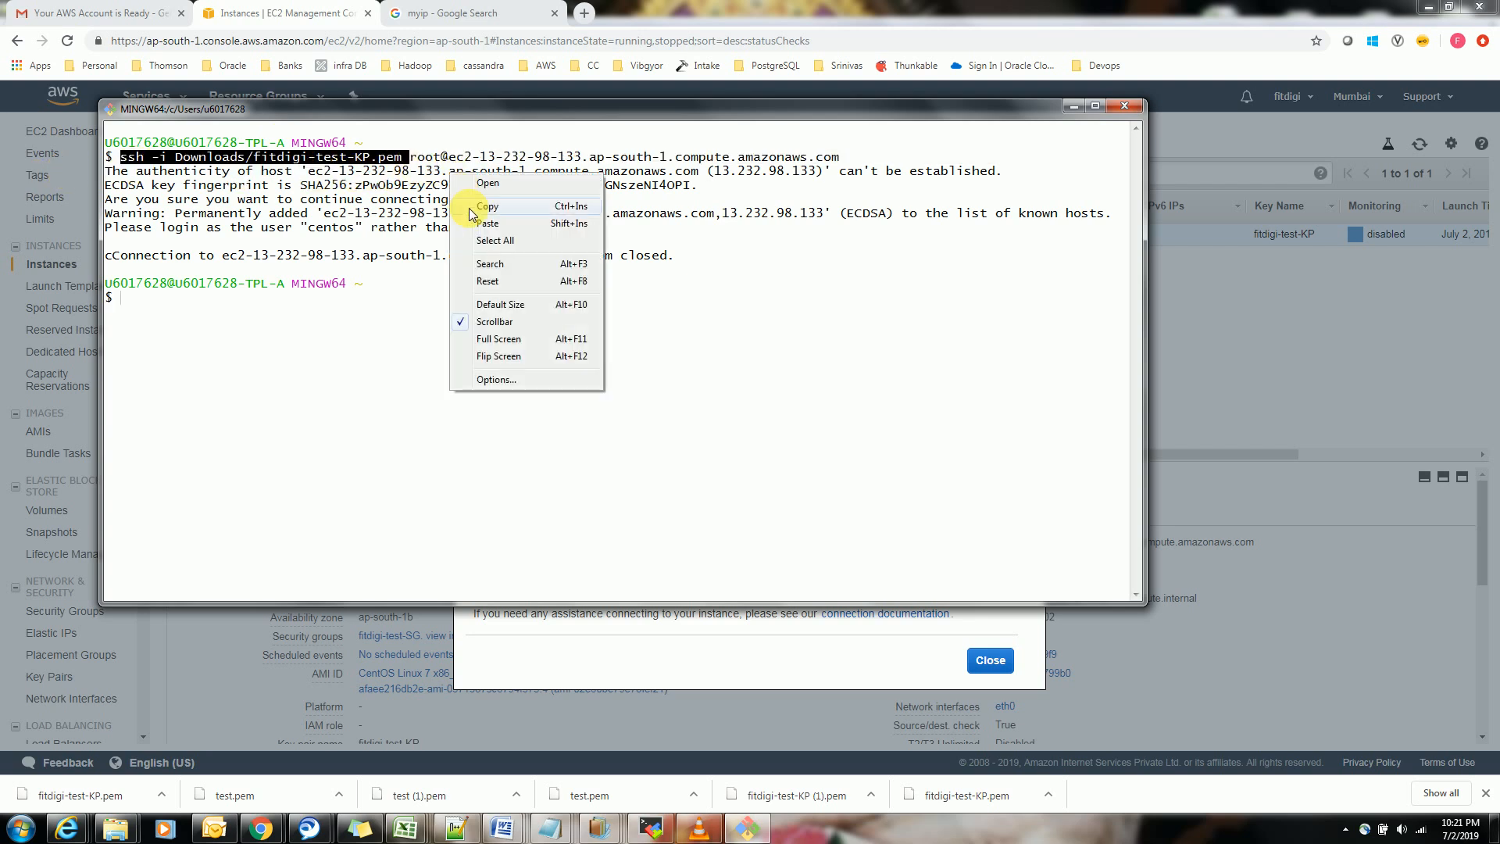
click(513, 222)
text(ceno)
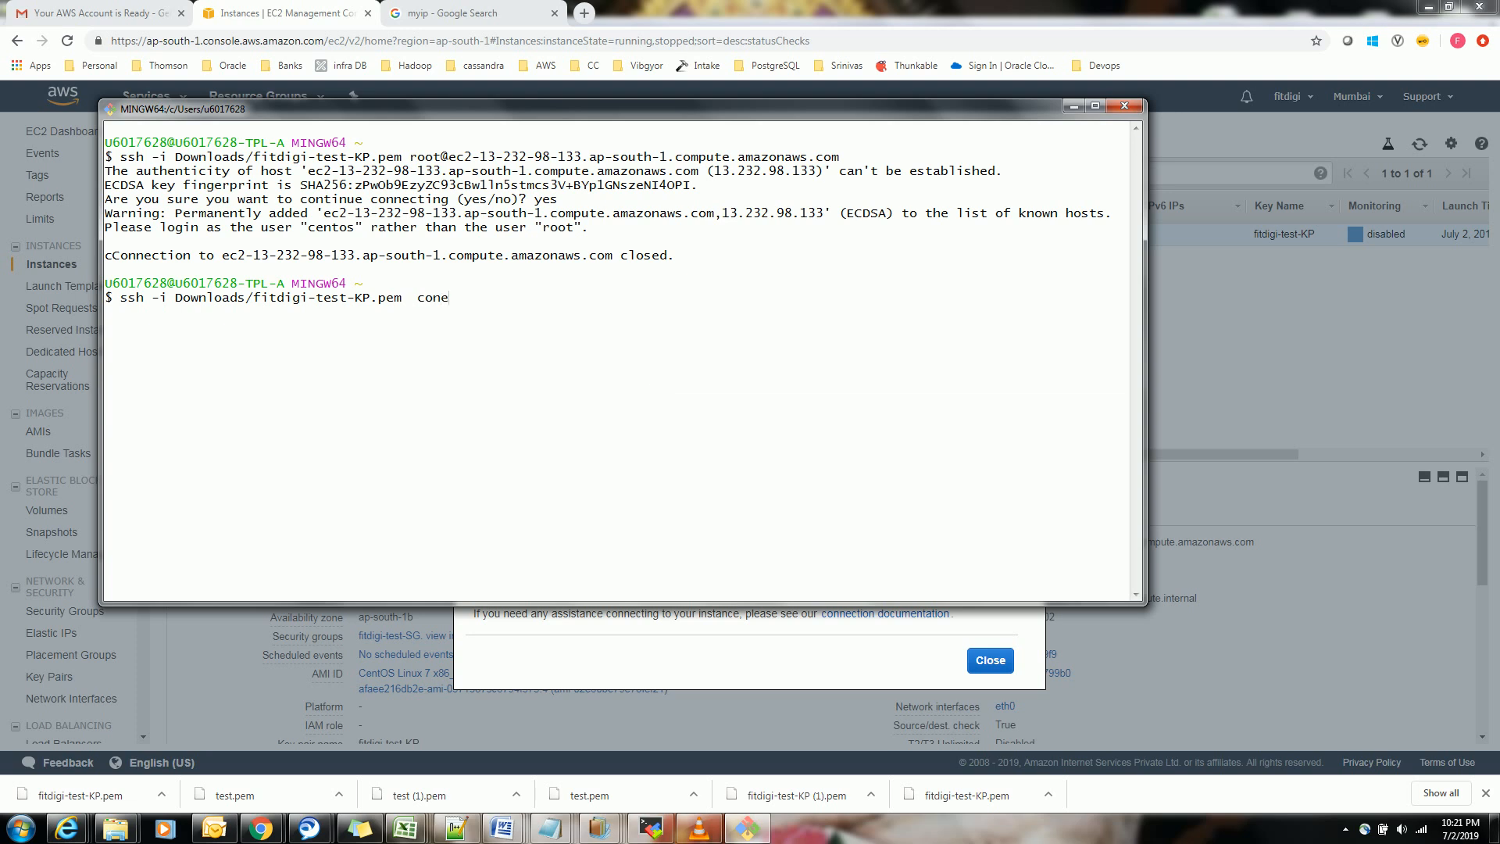
key(BackSpace)
key(BackSpace)
key(BackSpace)
text(entos@)
Append the host ec2-13-232-98-133.ap-south-1.compute.amazonaws.com from the earlier command and run the SSH login as centos
drag(448, 156, 839, 158)
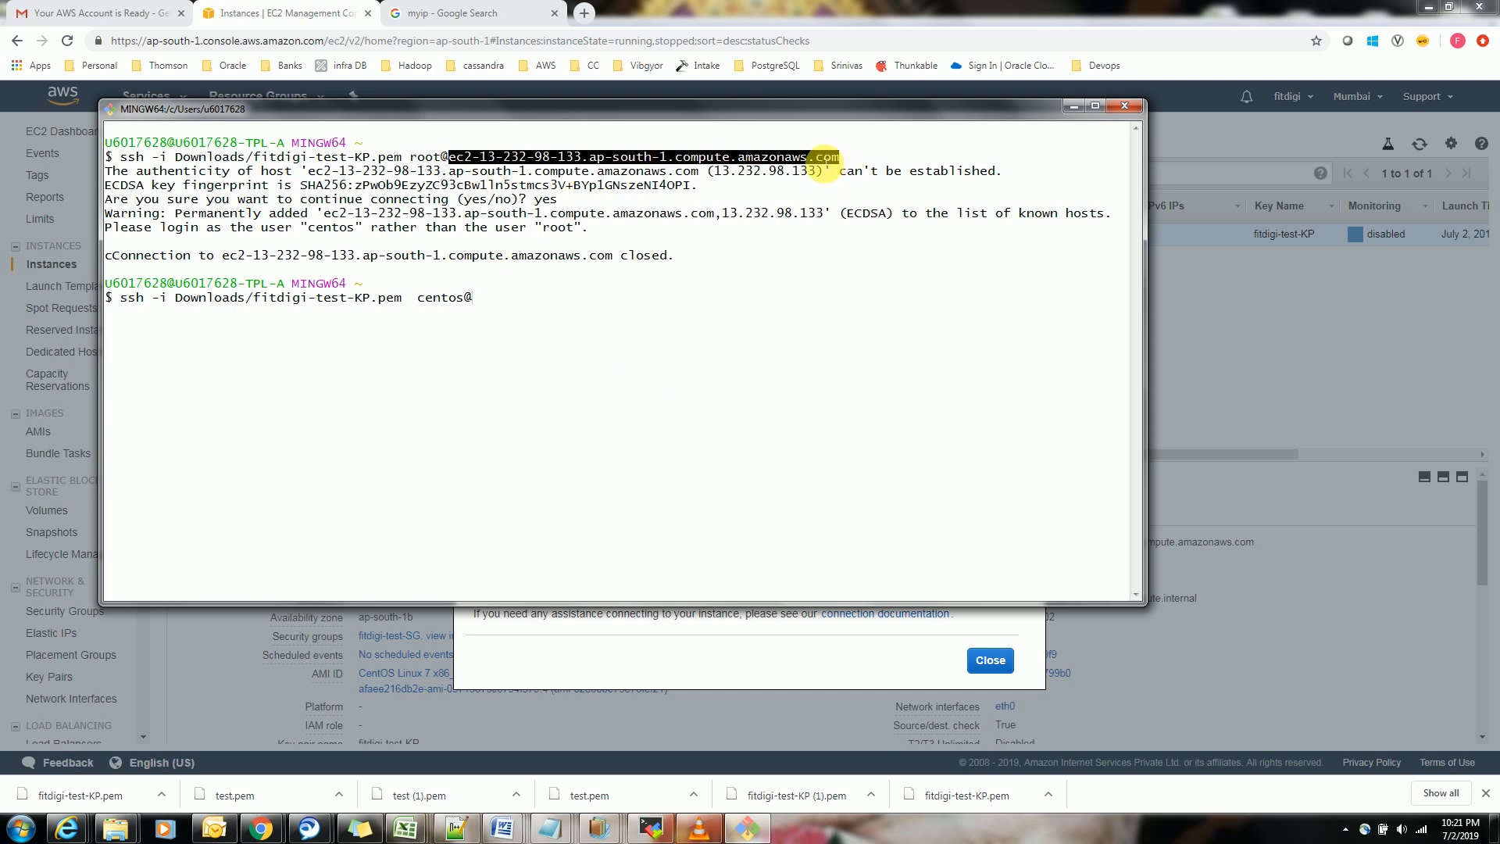
right_click(818, 159)
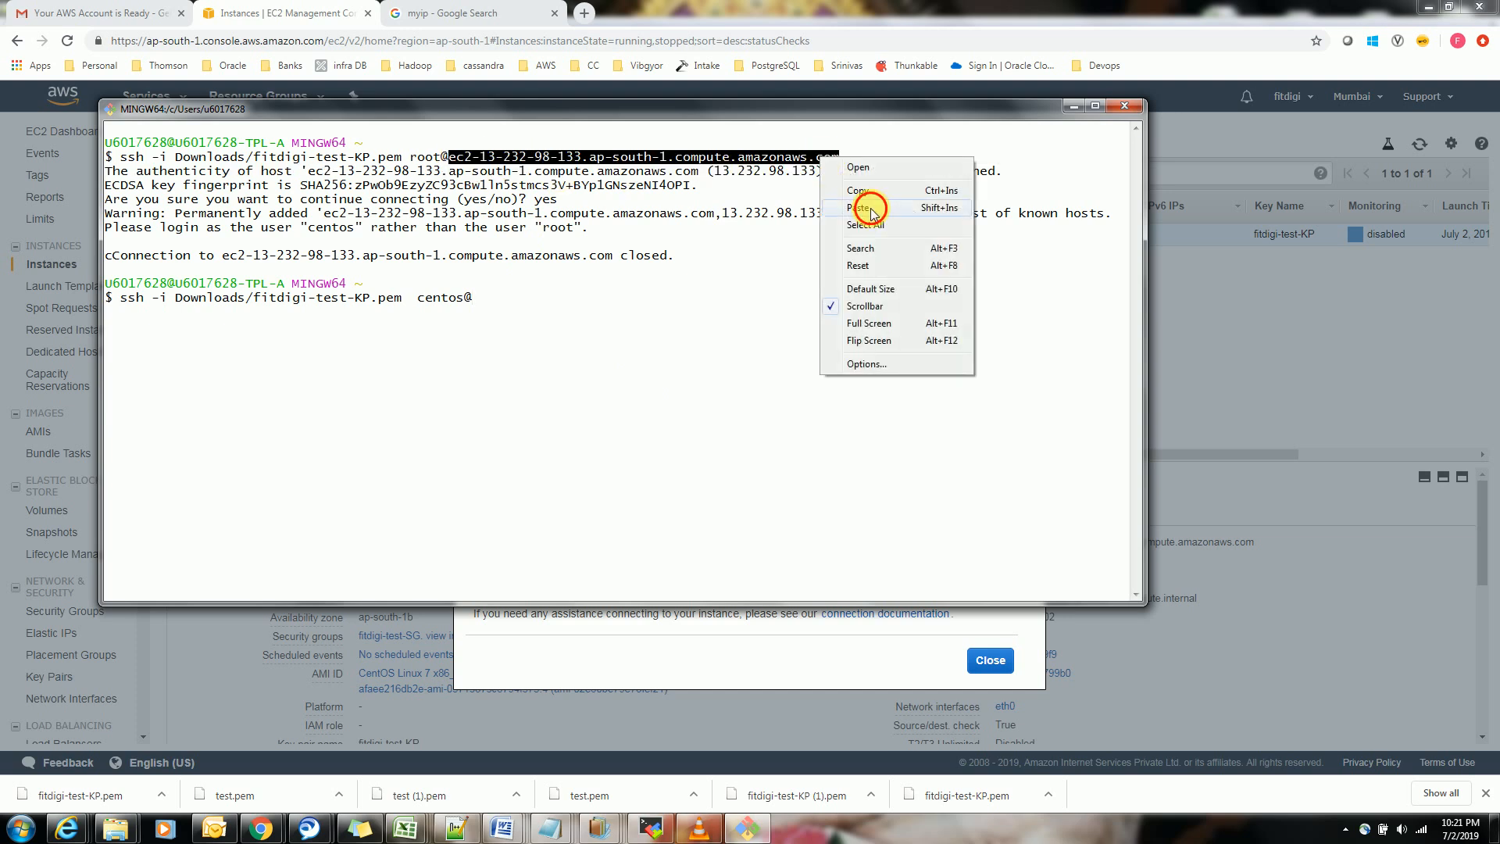
click(869, 208)
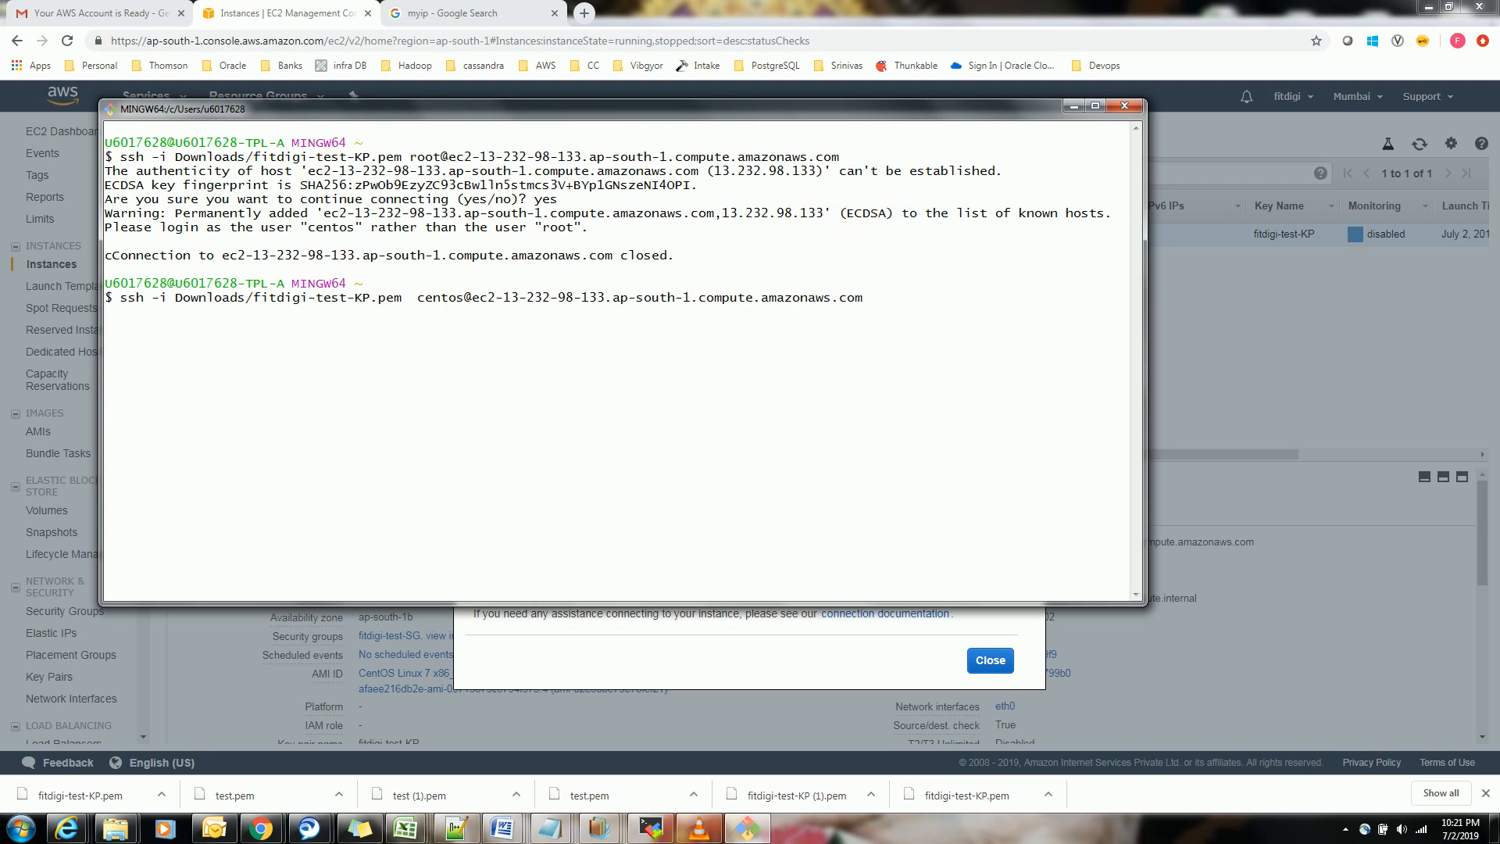
key(Return)
key(Return)
key(Return)
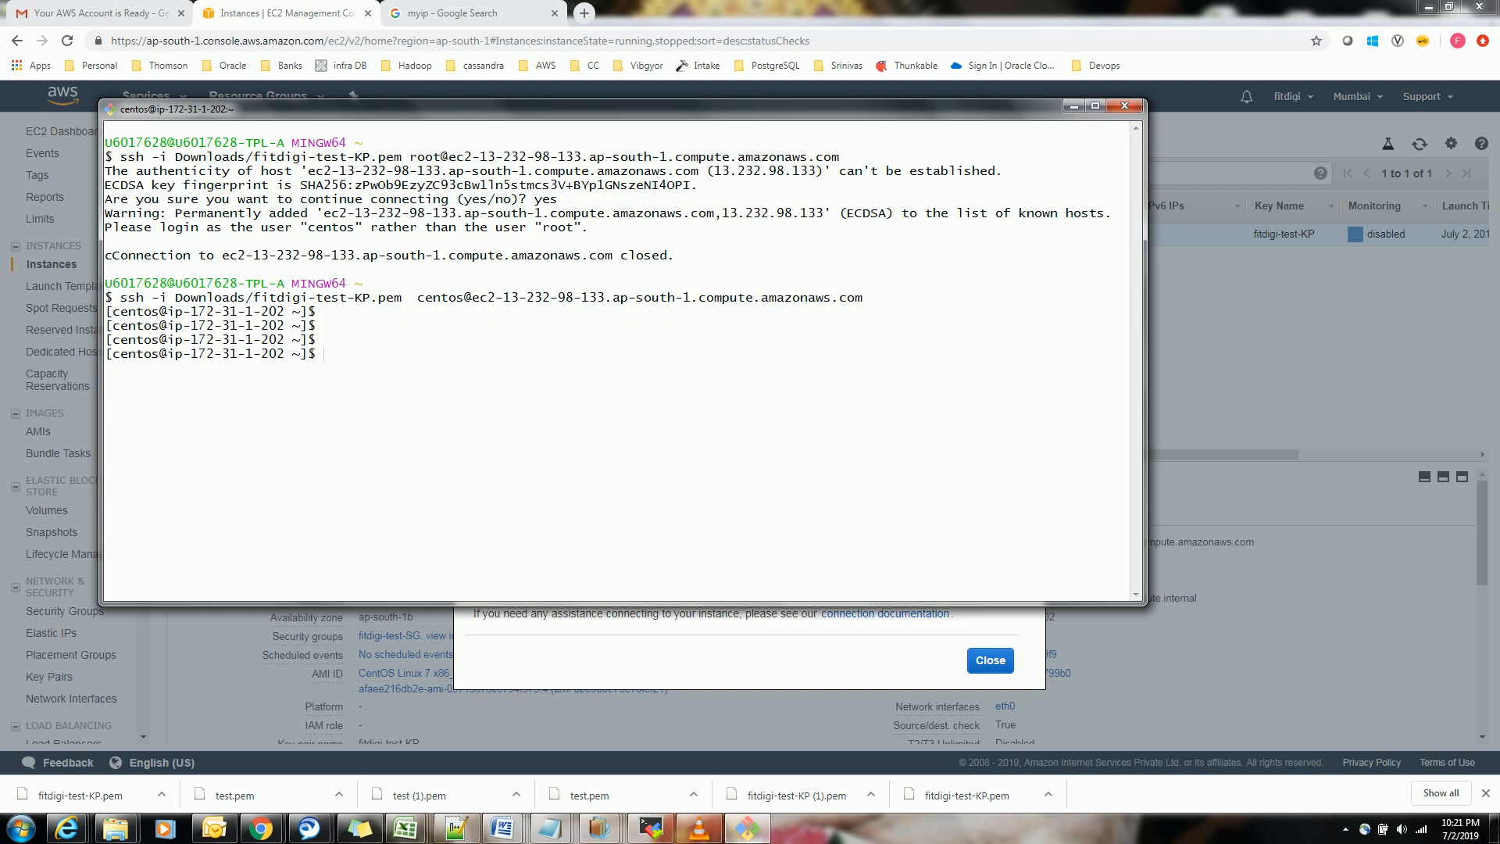
Run id on the server to check the logged-in user's identity and groups
text(id)
key(Return)
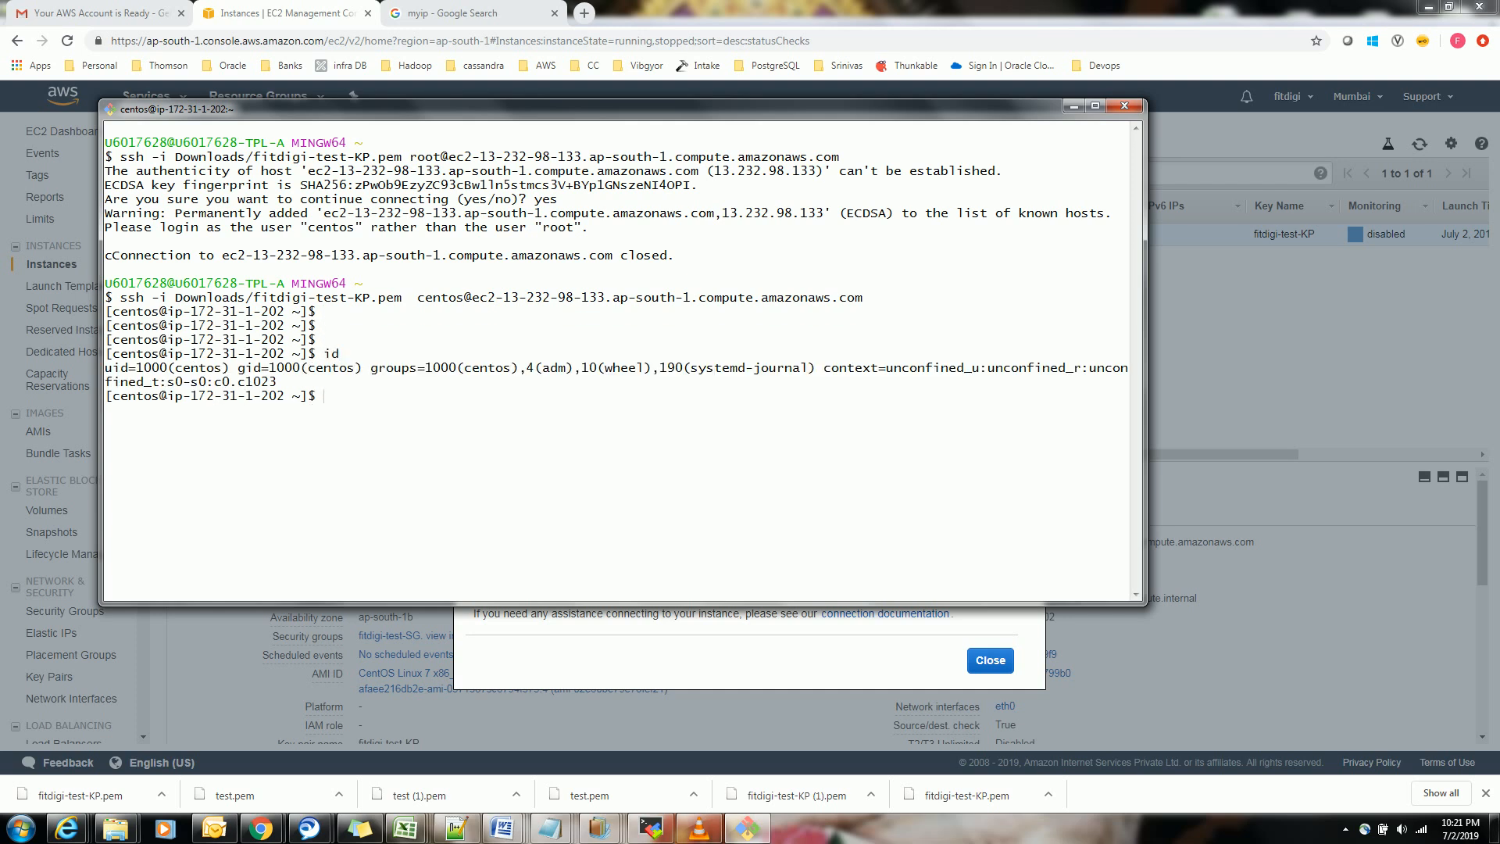
double_click(202, 372)
triple_click(323, 416)
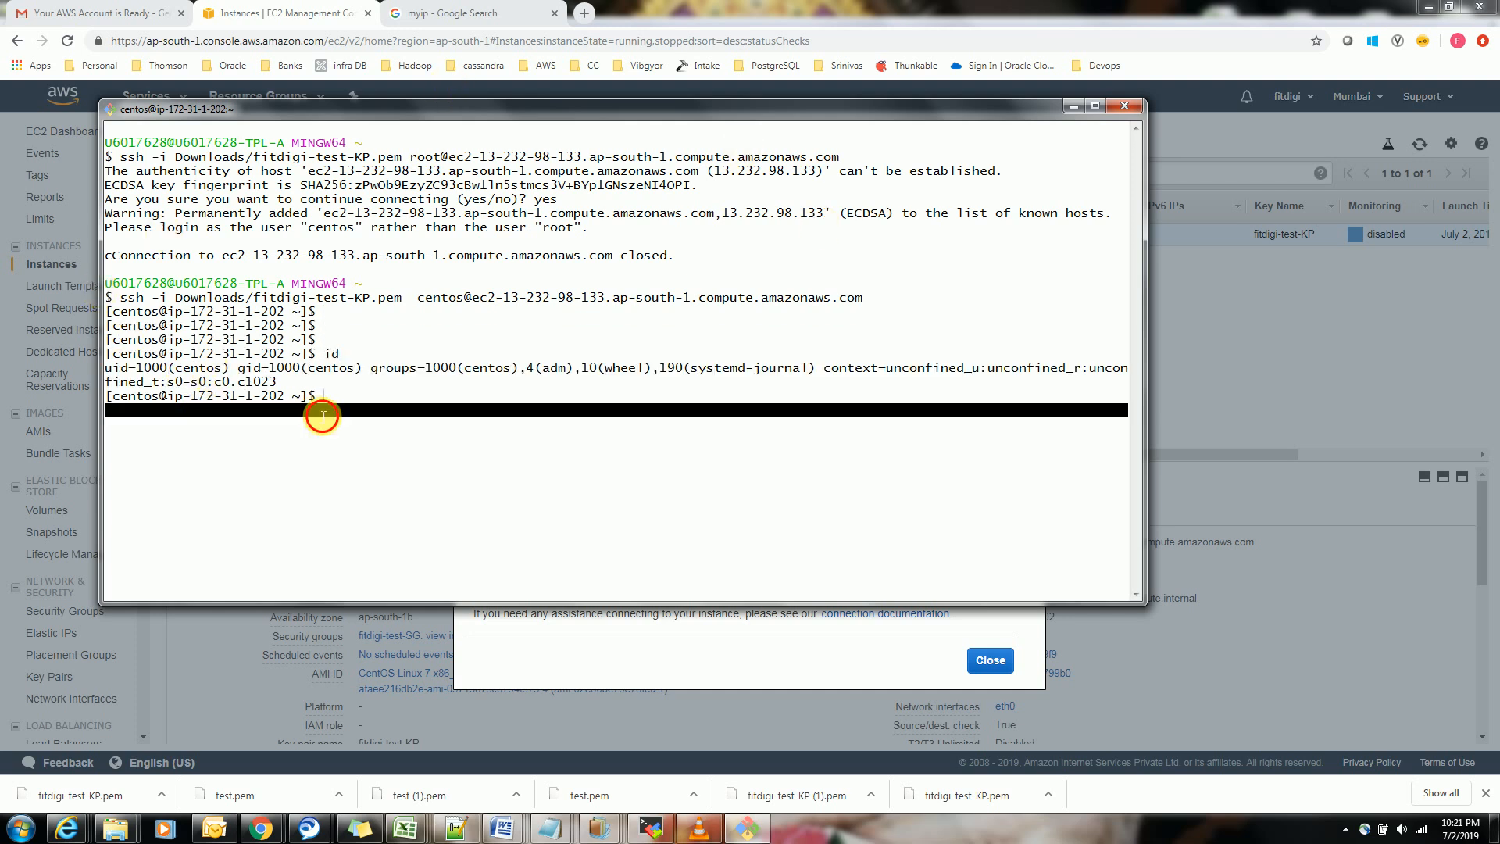
click(417, 412)
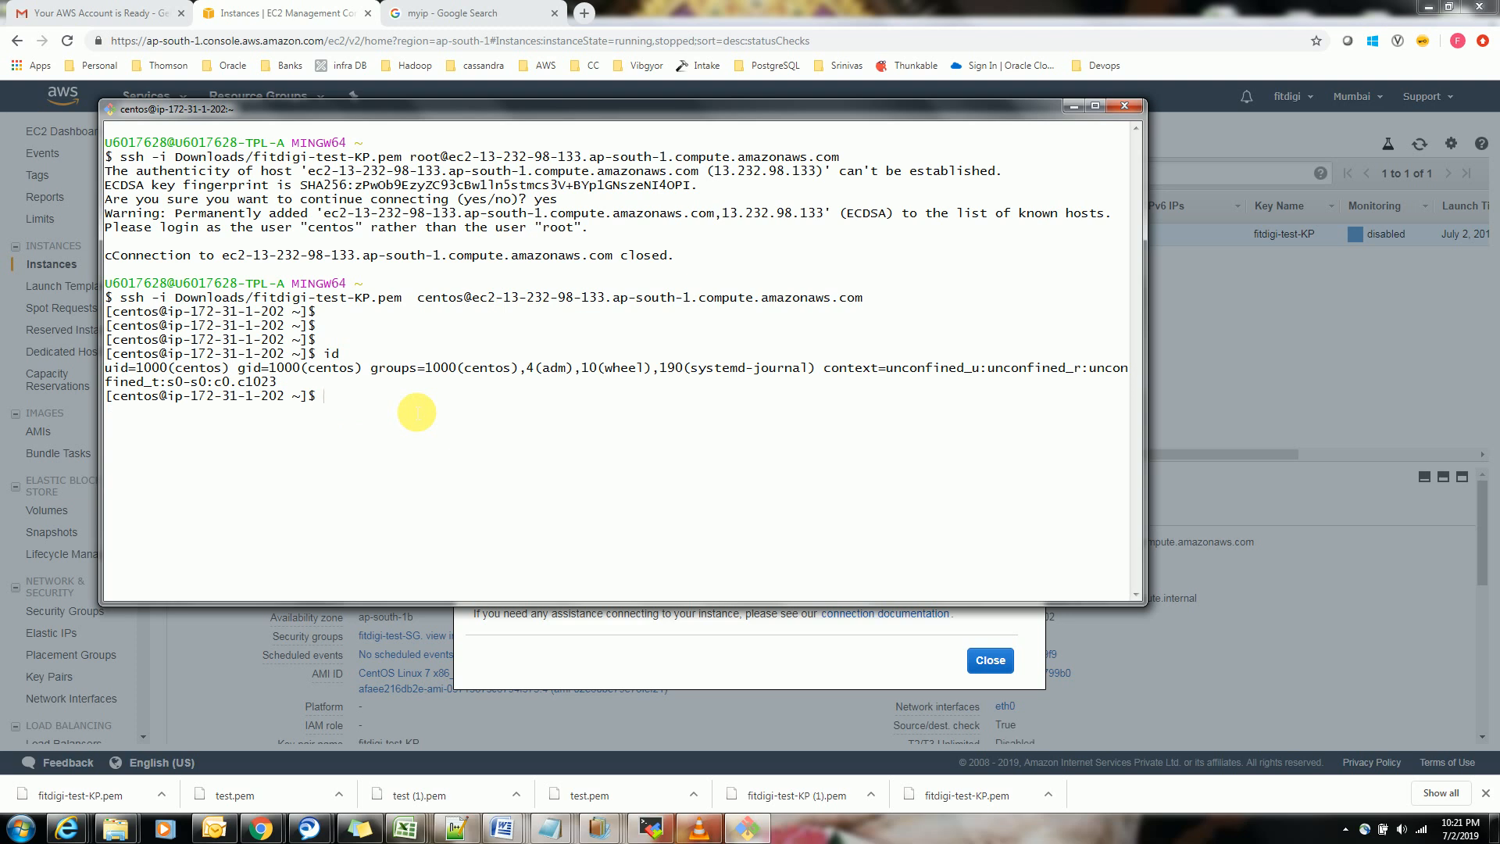
Close the Connect To Your Instance dialog in the EC2 console and return to the SSH session in Git Bash
click(799, 700)
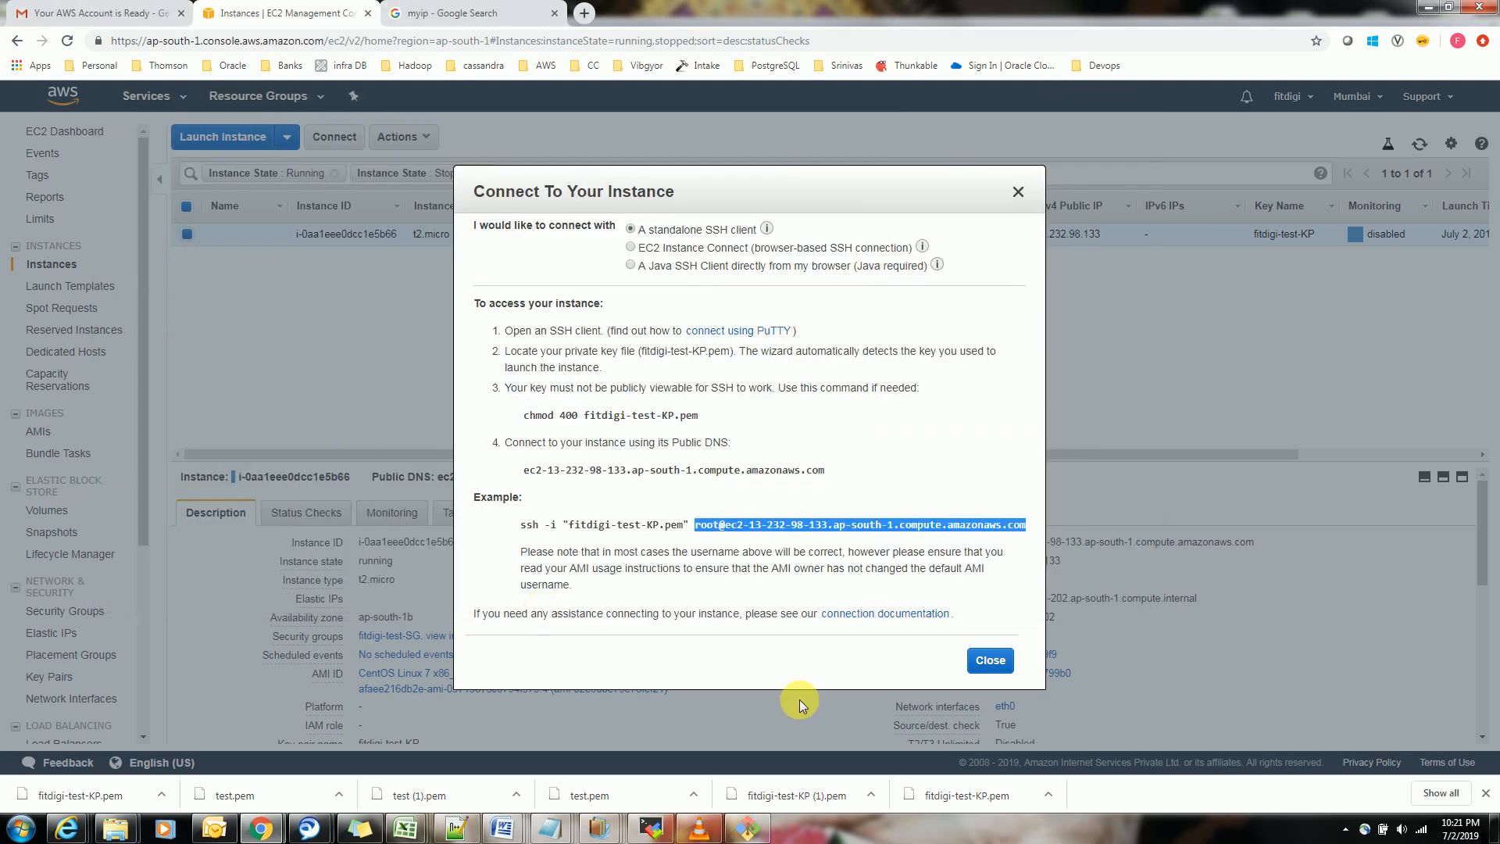
click(990, 660)
key(alt+Tab)
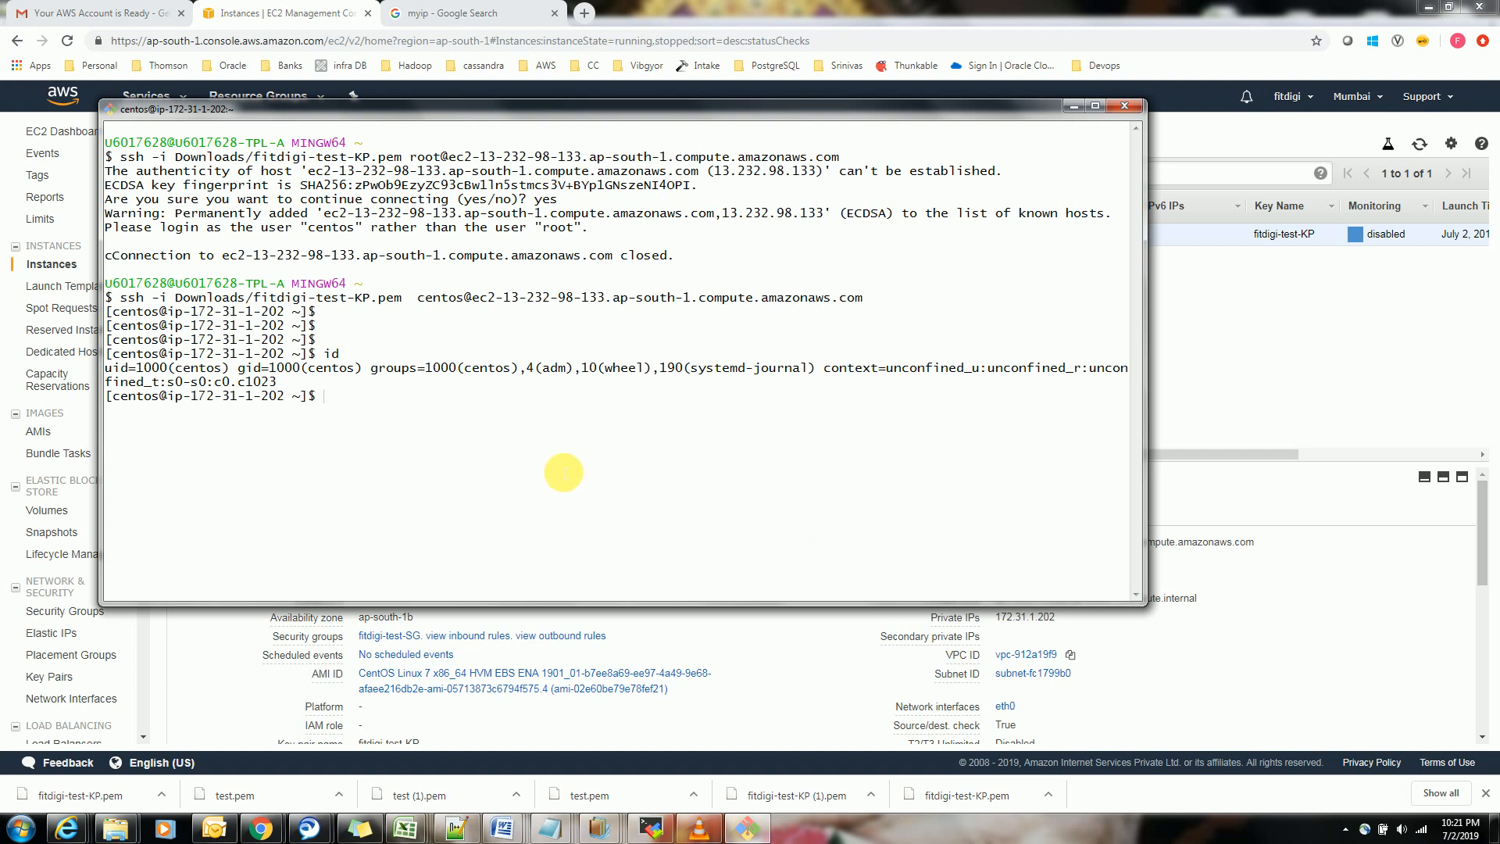
key(Return)
key(Return)
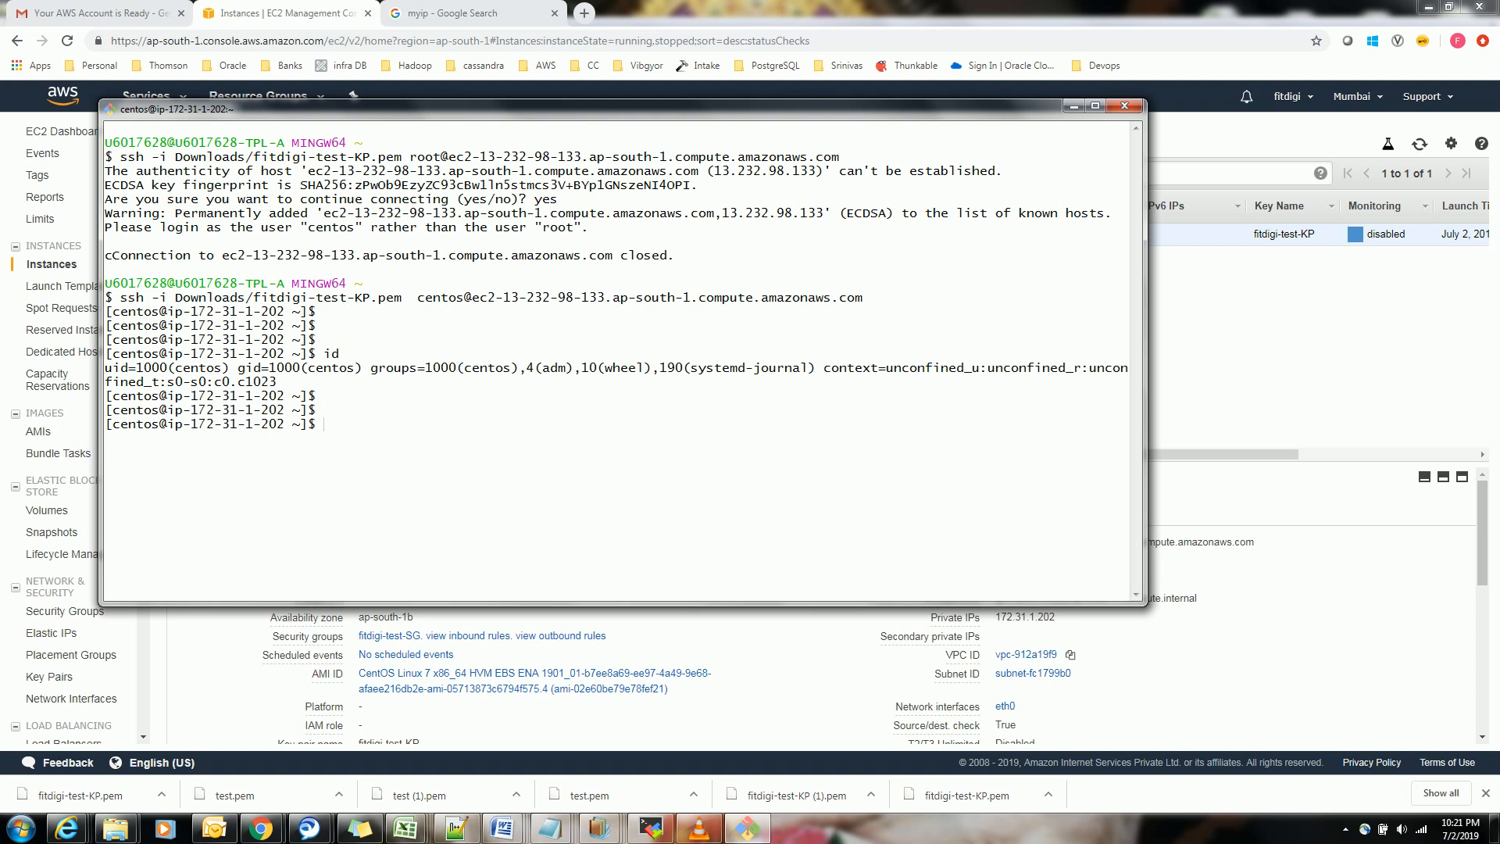
Try to install packages as the centos user with yum install http wget unzip -y
text(yum install http wget unzip -y)
key(Return)
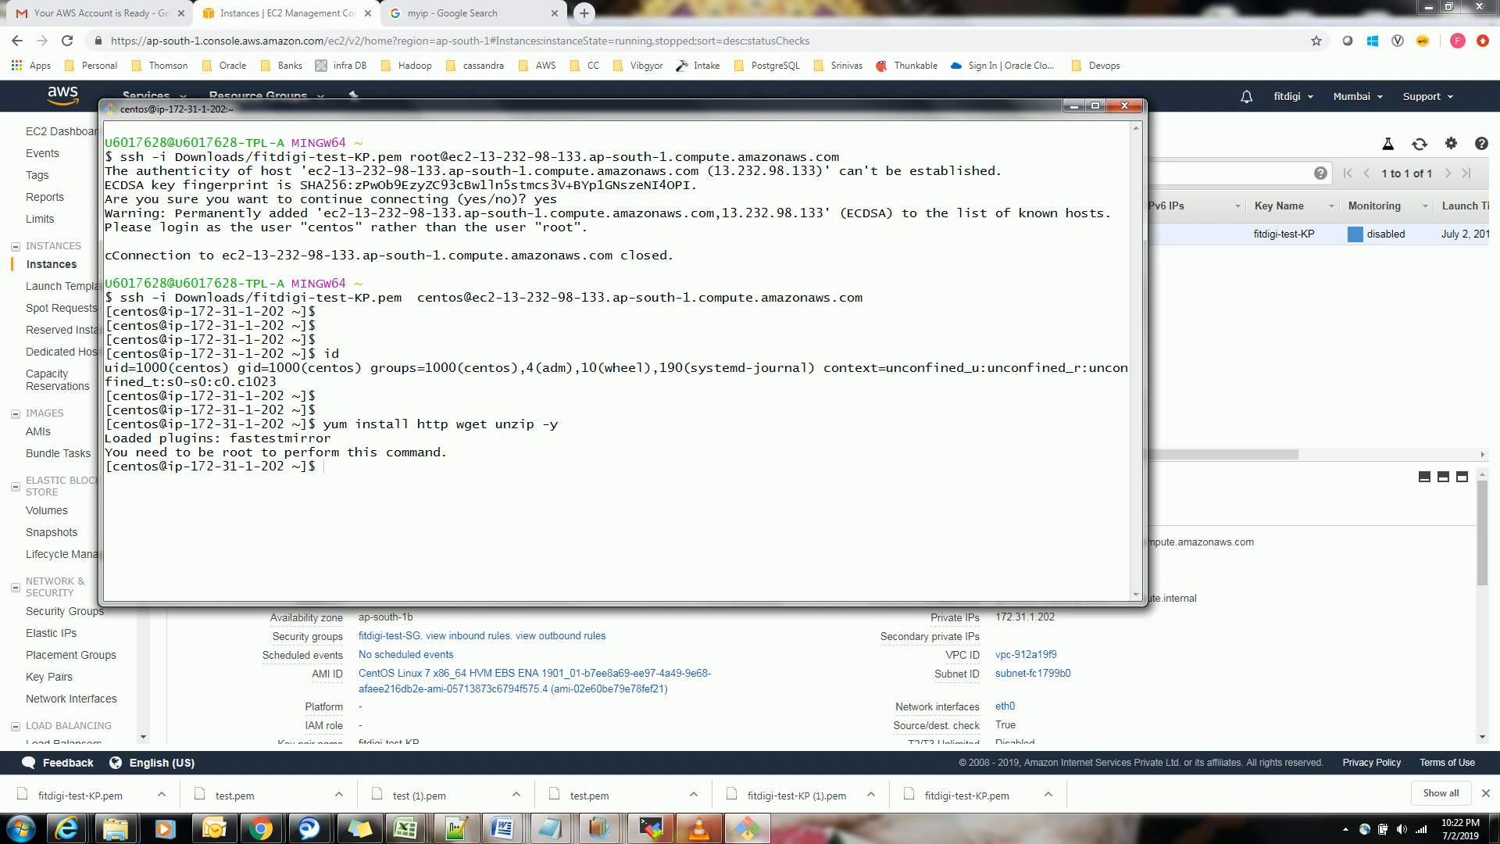
Switch to a root shell on the server with sudo -i
text(sudo  -i)
key(Return)
key(Return)
key(Return)
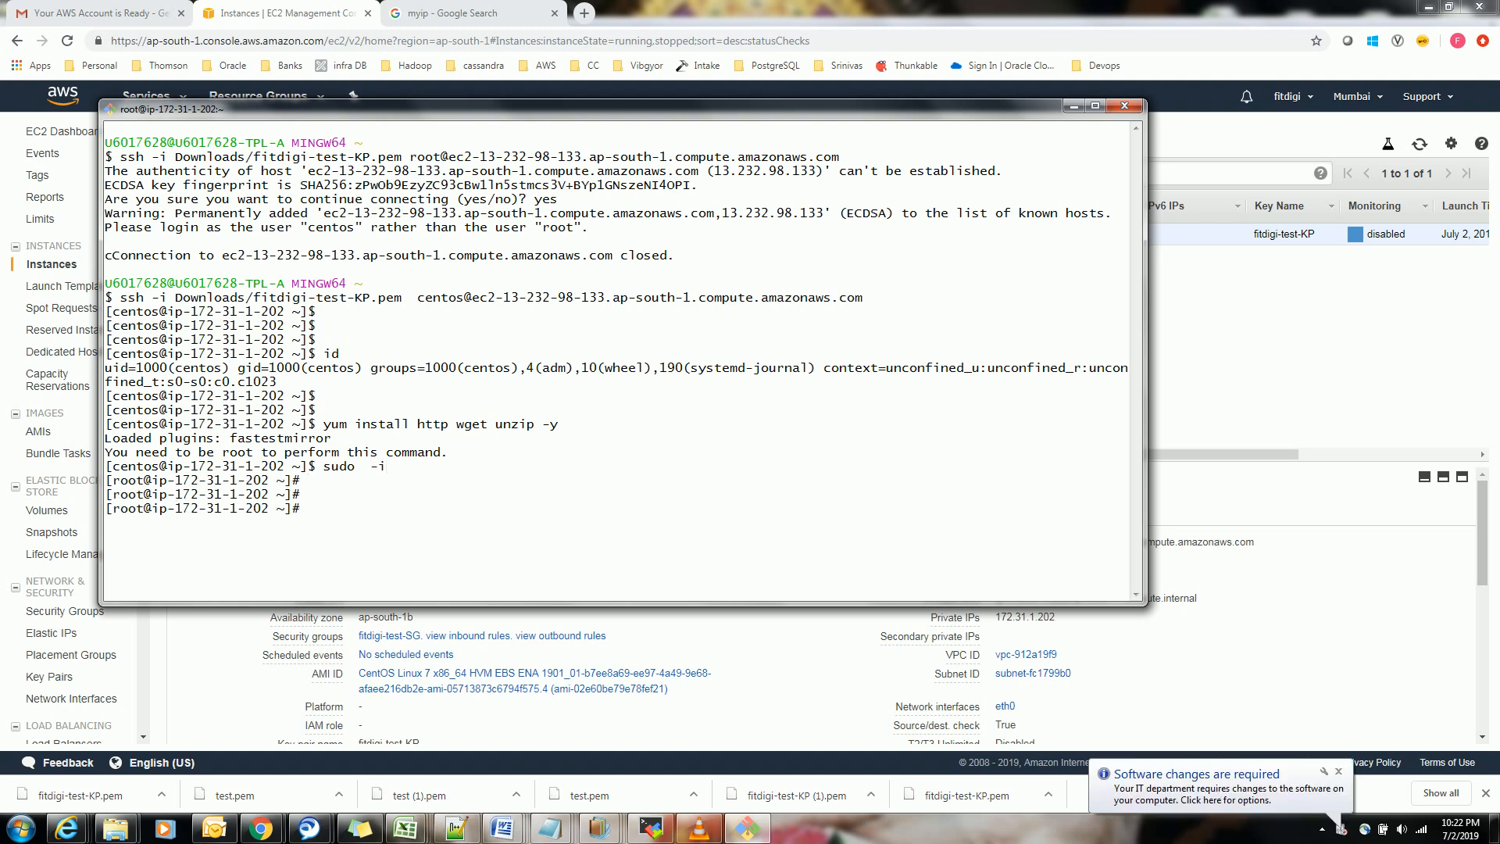
Run yum install http wget unzip -y as root
text(yu insta)
key(BackSpace)
key(BackSpace)
key(BackSpace)
key(BackSpace)
key(BackSpace)
key(BackSpace)
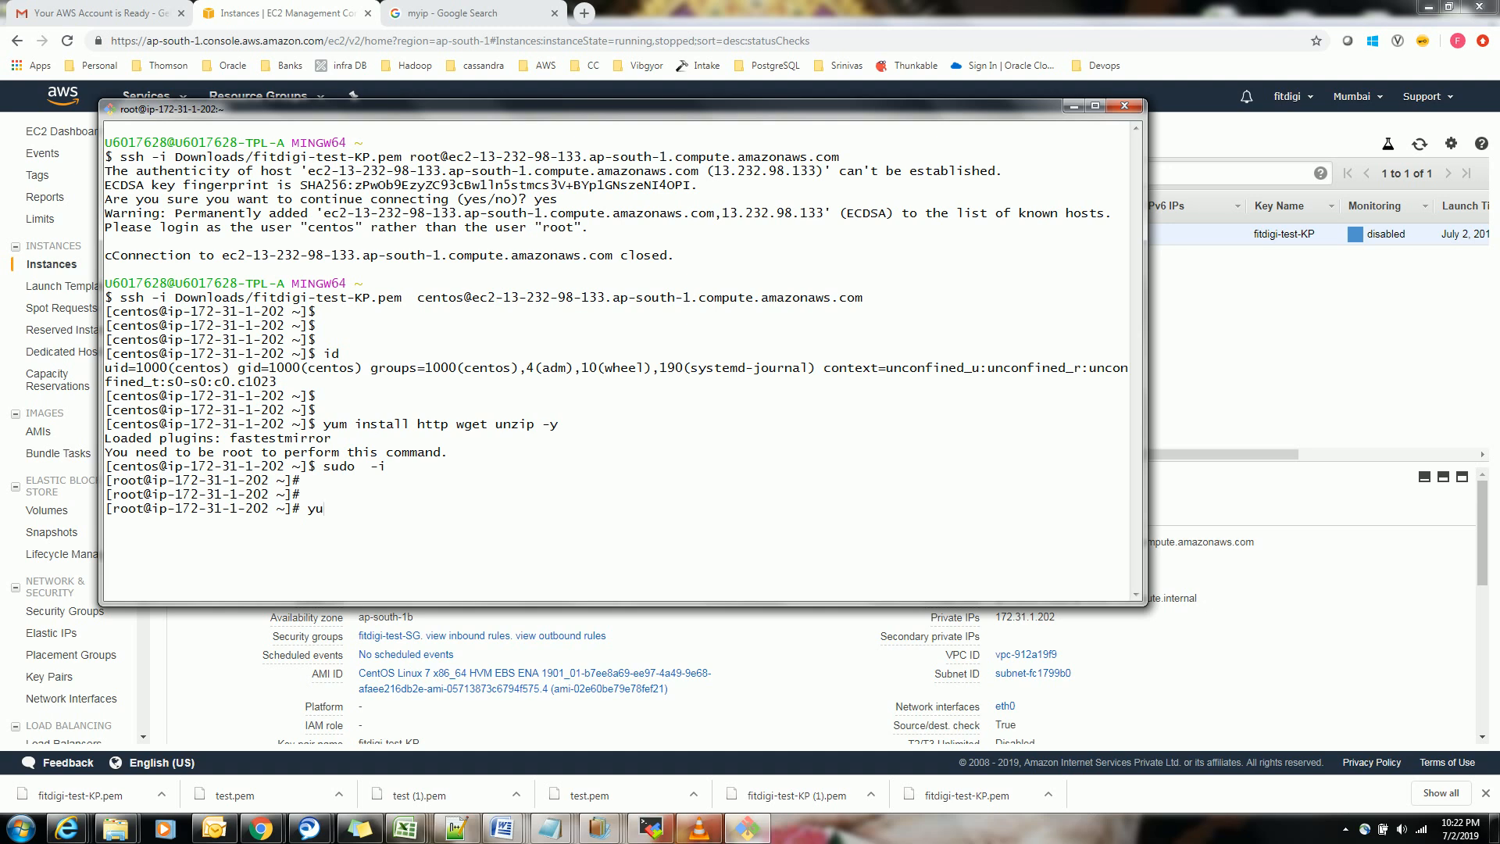
text(m install http wget unzip -y)
key(Return)
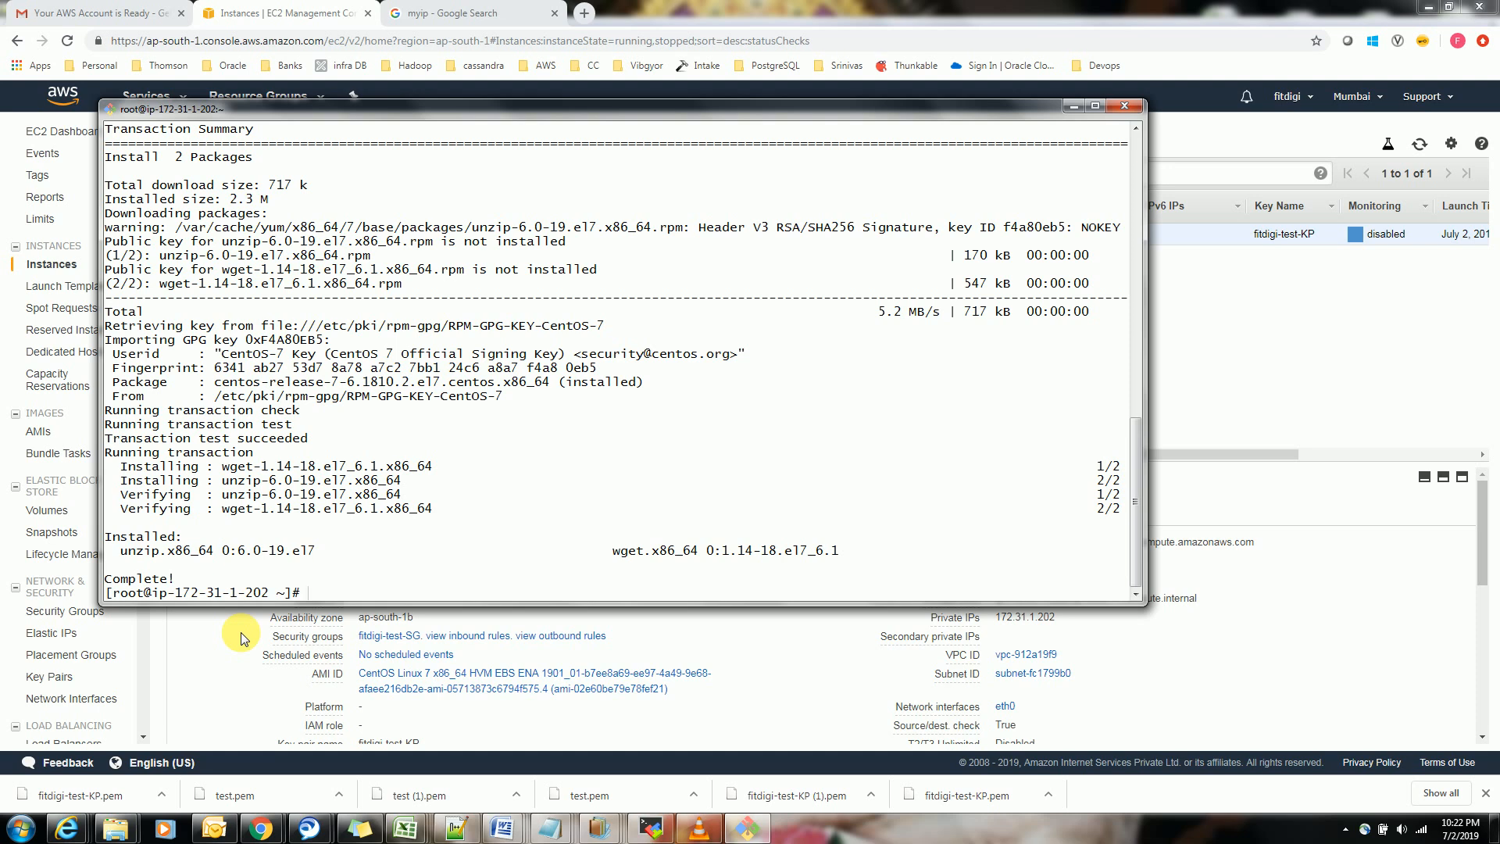
key(Return)
key(Return)
key(Return)
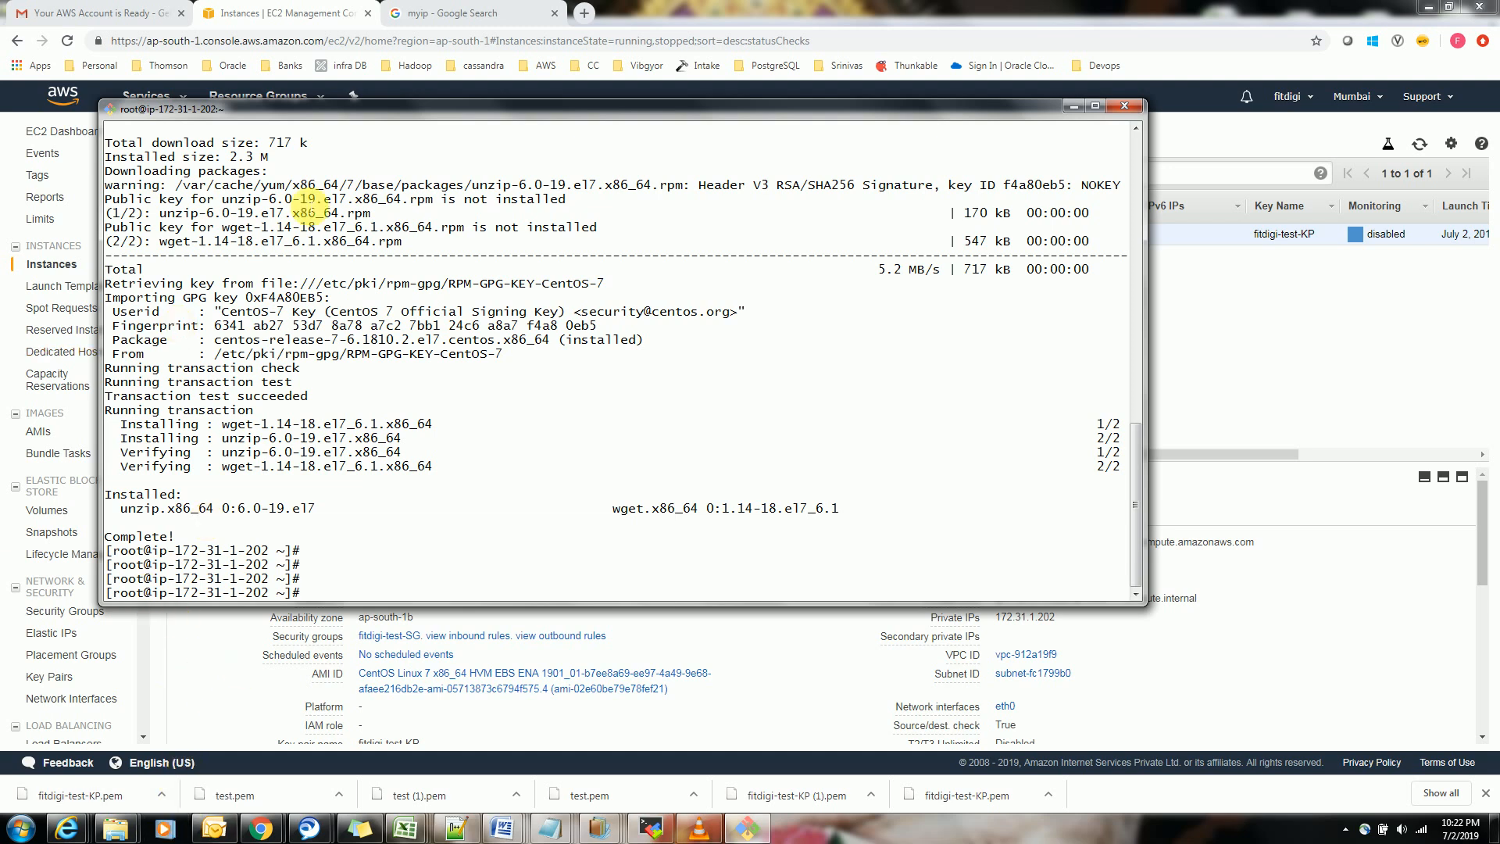
Search for tooplate.com in a new browser tab and open the site's Free Templates page
click(584, 12)
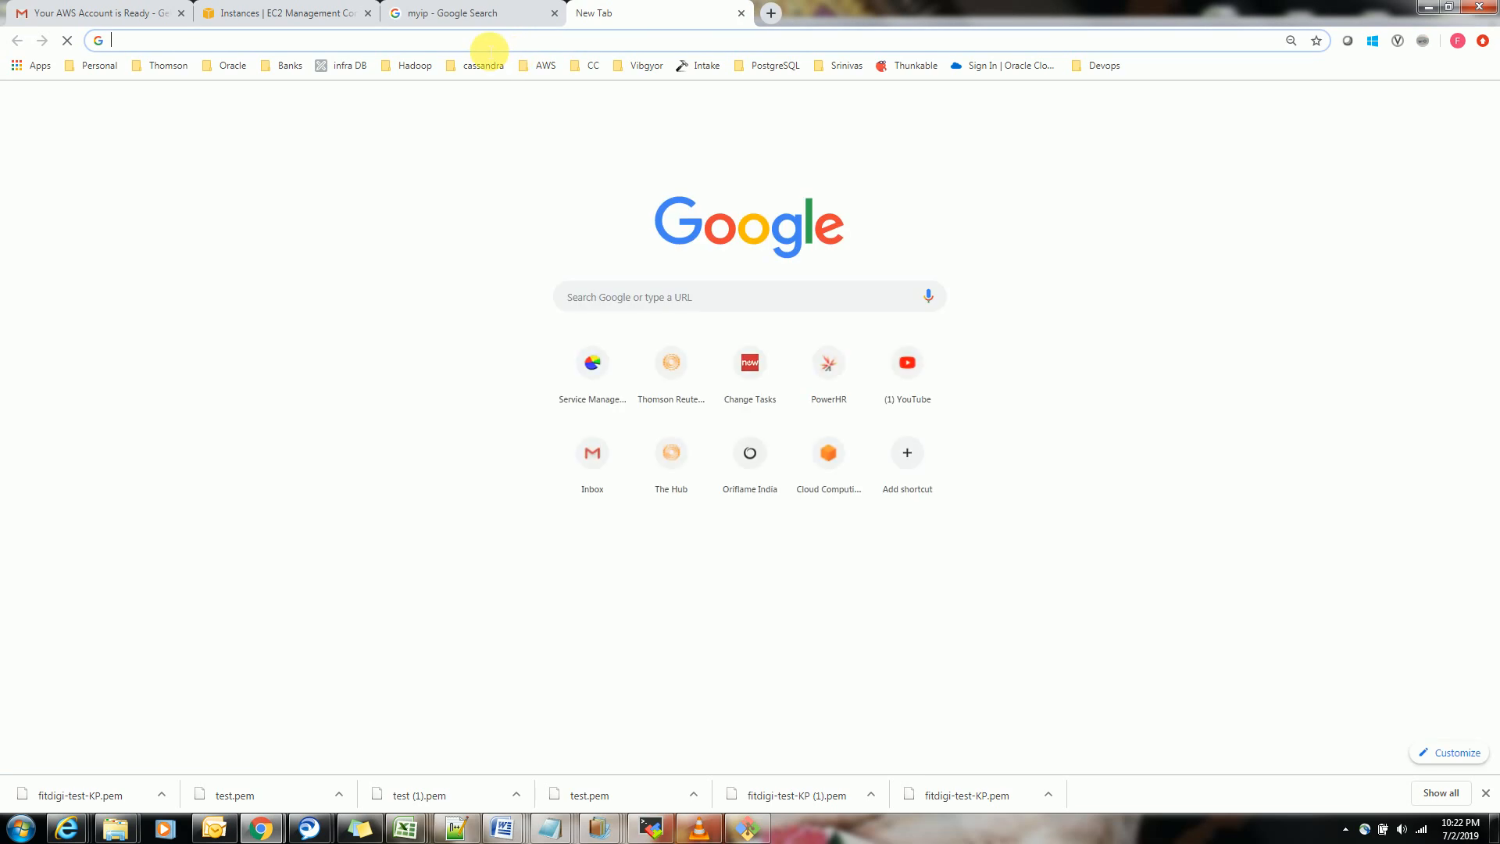
text(ttoo)
key(BackSpace)
key(BackSpace)
key(BackSpace)
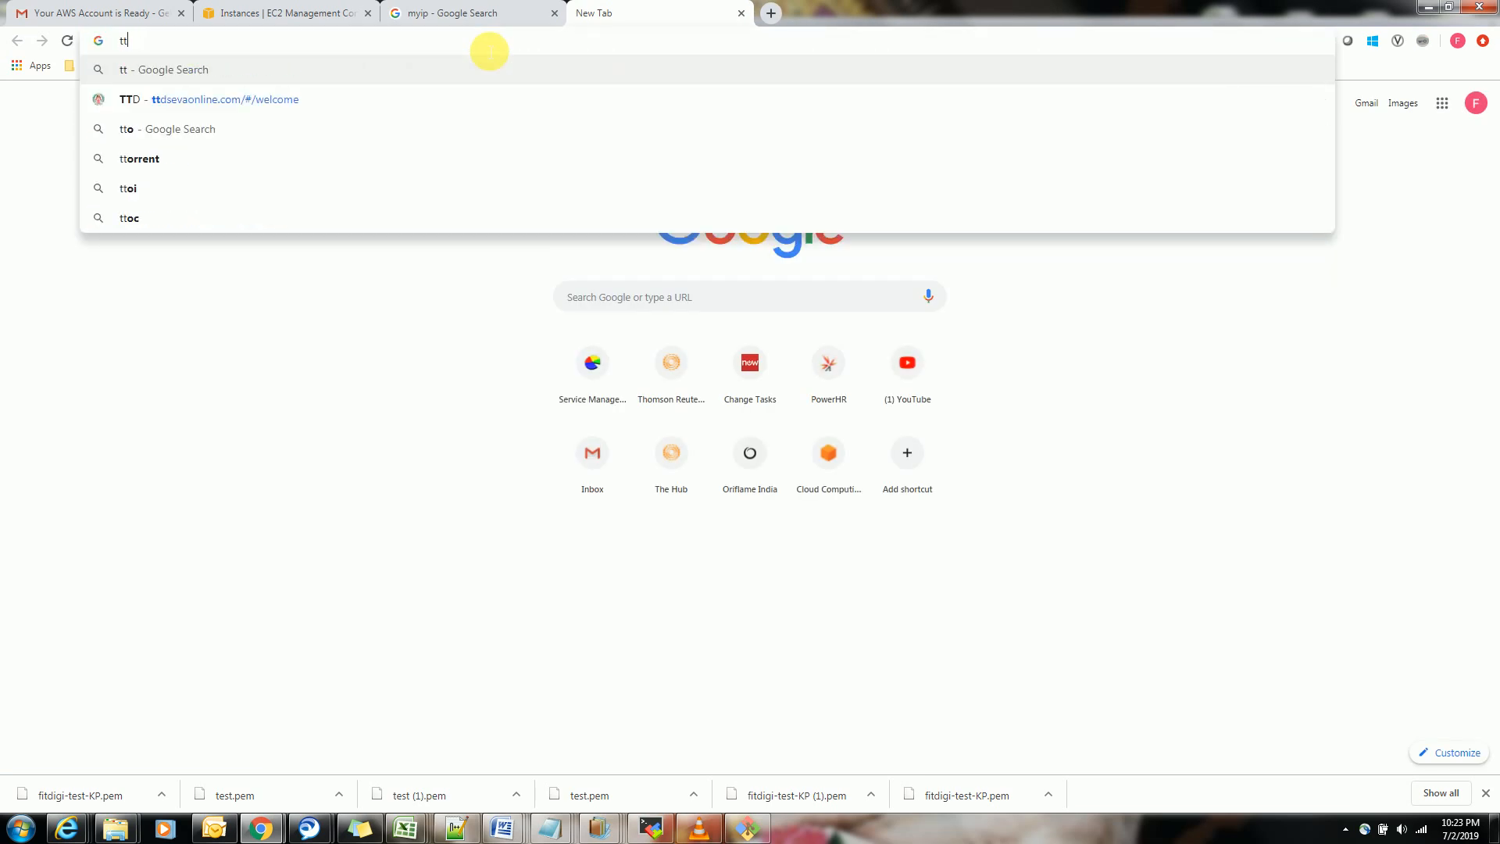
text(oo)
key(Return)
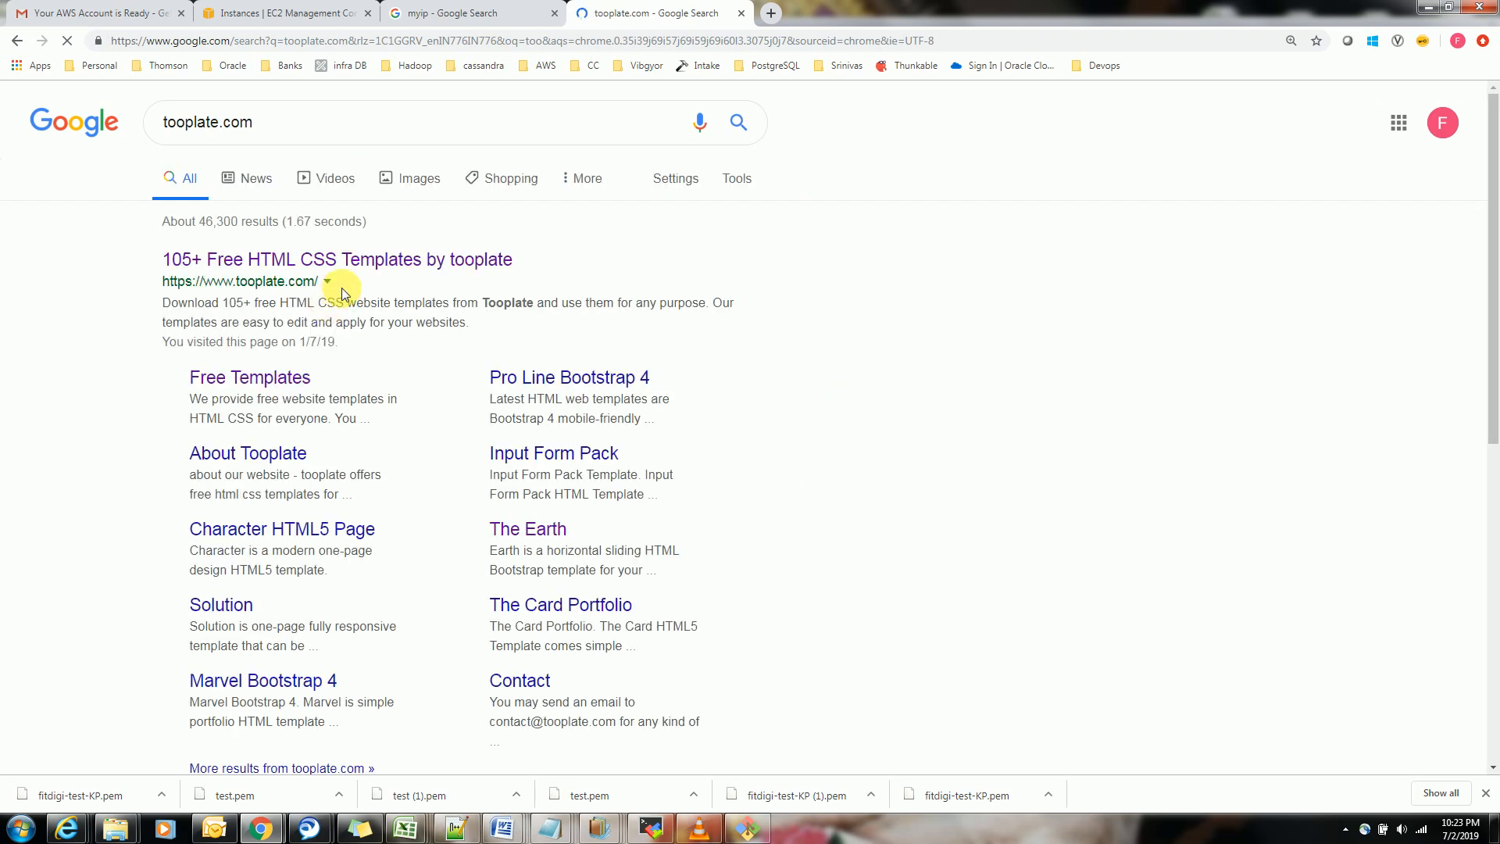
click(296, 381)
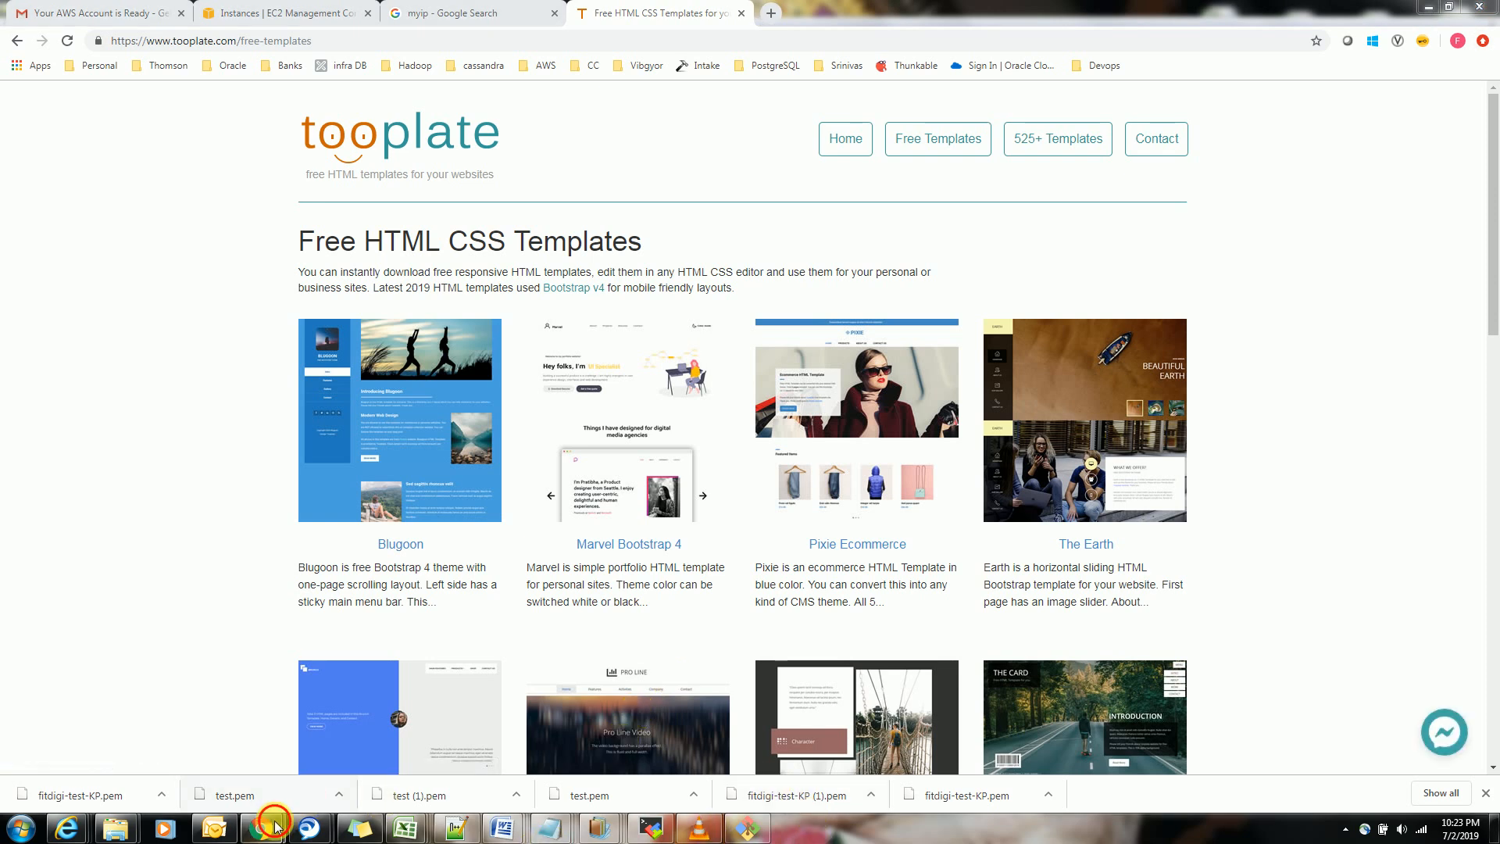
Copy the instance's IPv4 public IP from the EC2 console and open 13.232.98.133 in a new browser tab
mouse_move(261, 826)
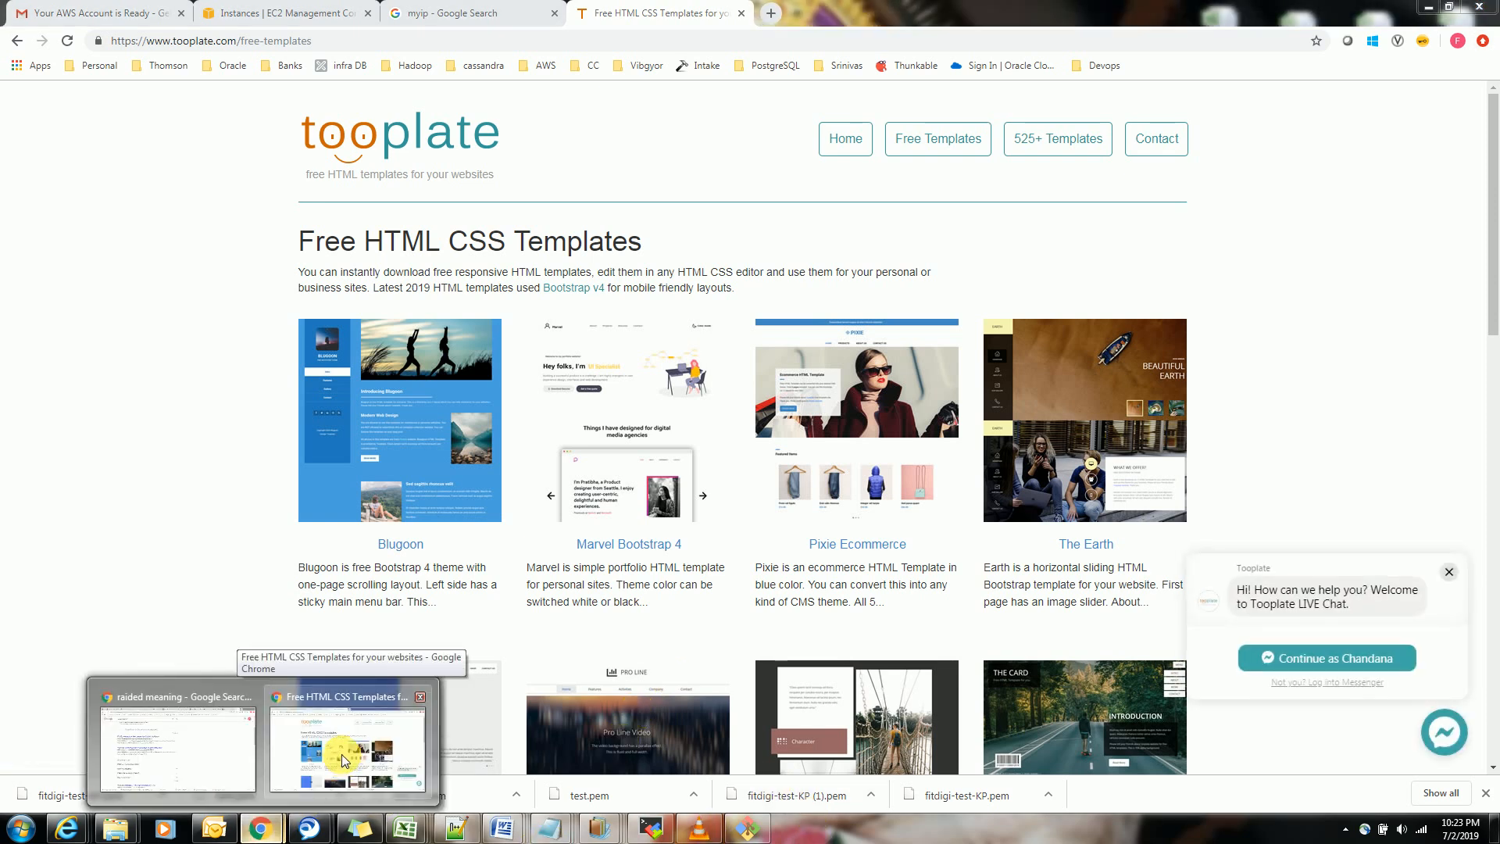
click(341, 760)
click(313, 13)
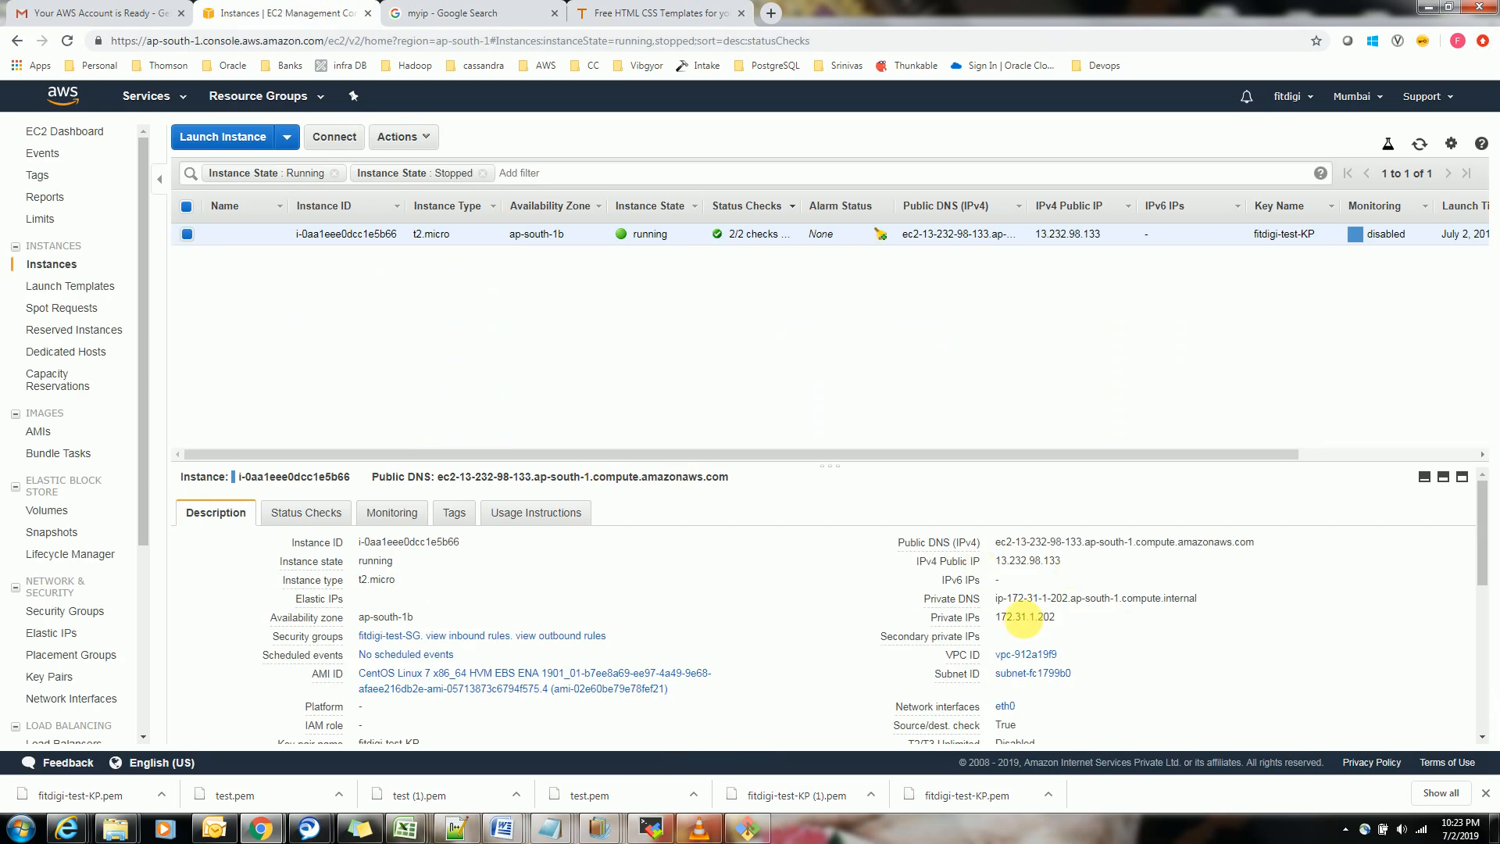
click(1074, 561)
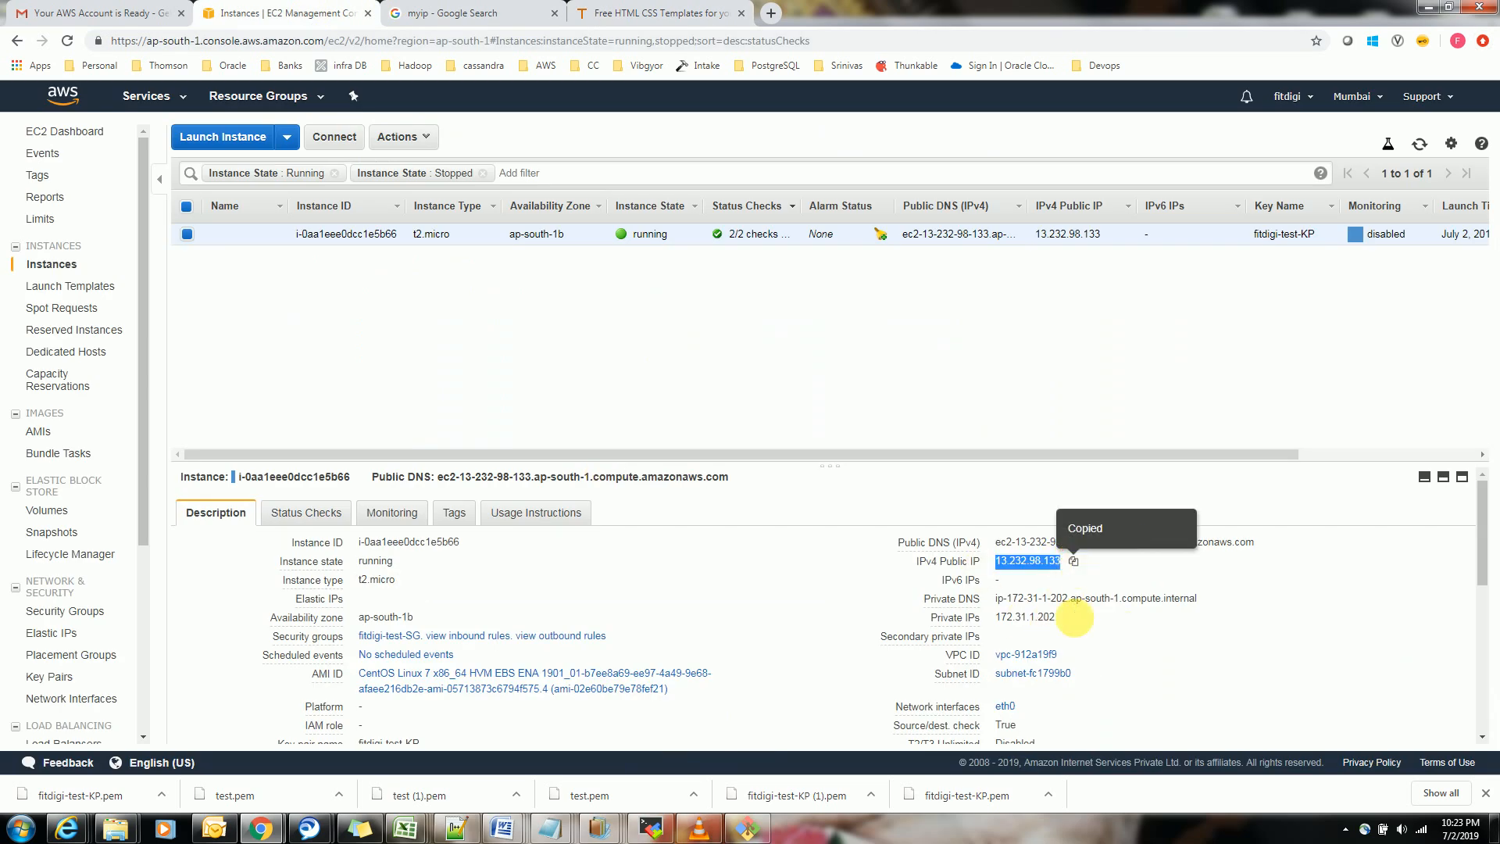
click(771, 13)
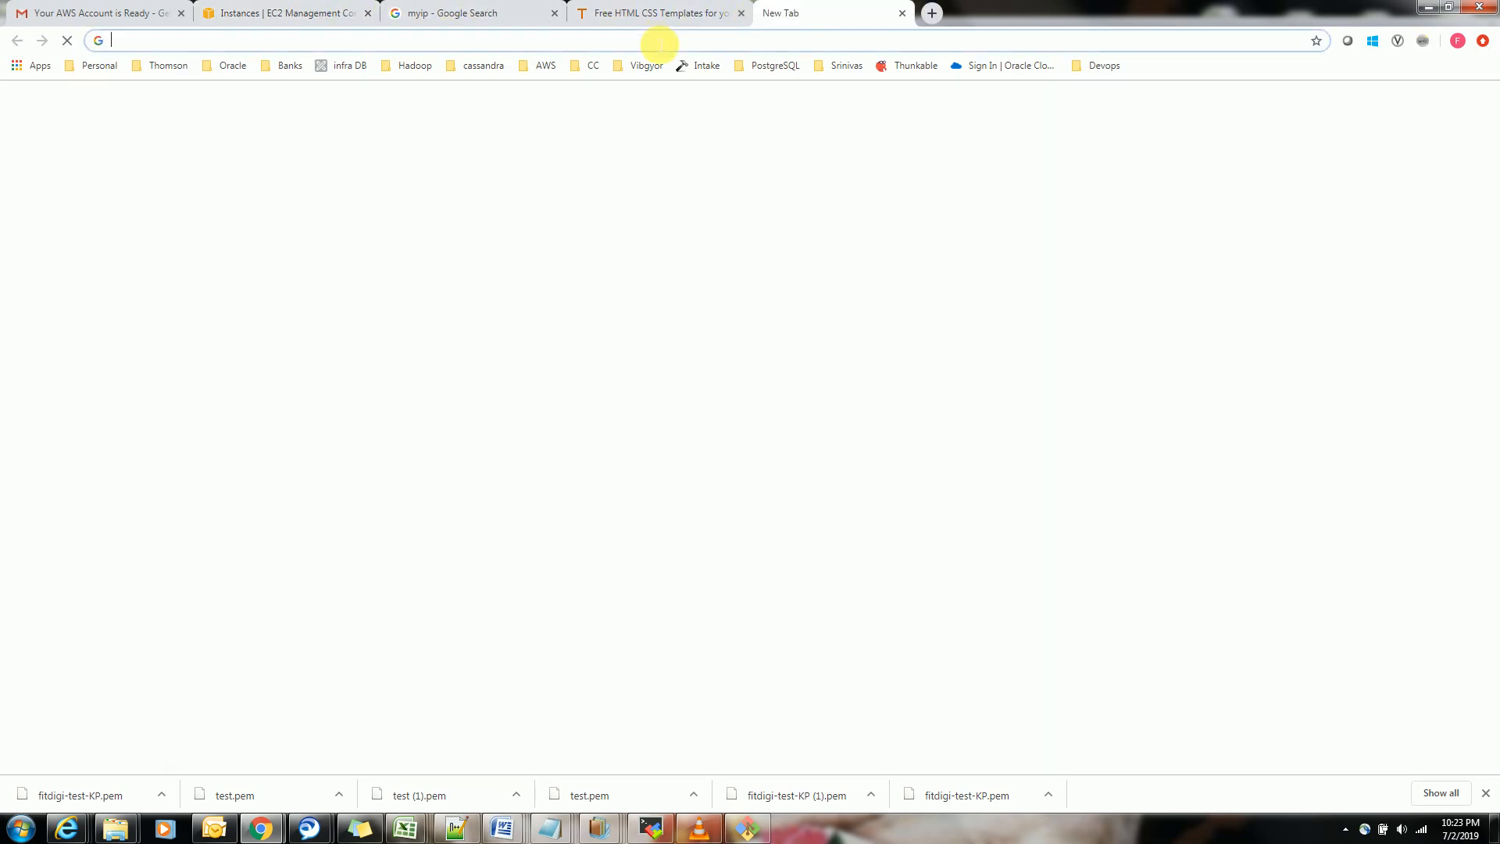
key(ctrl+v)
key(Return)
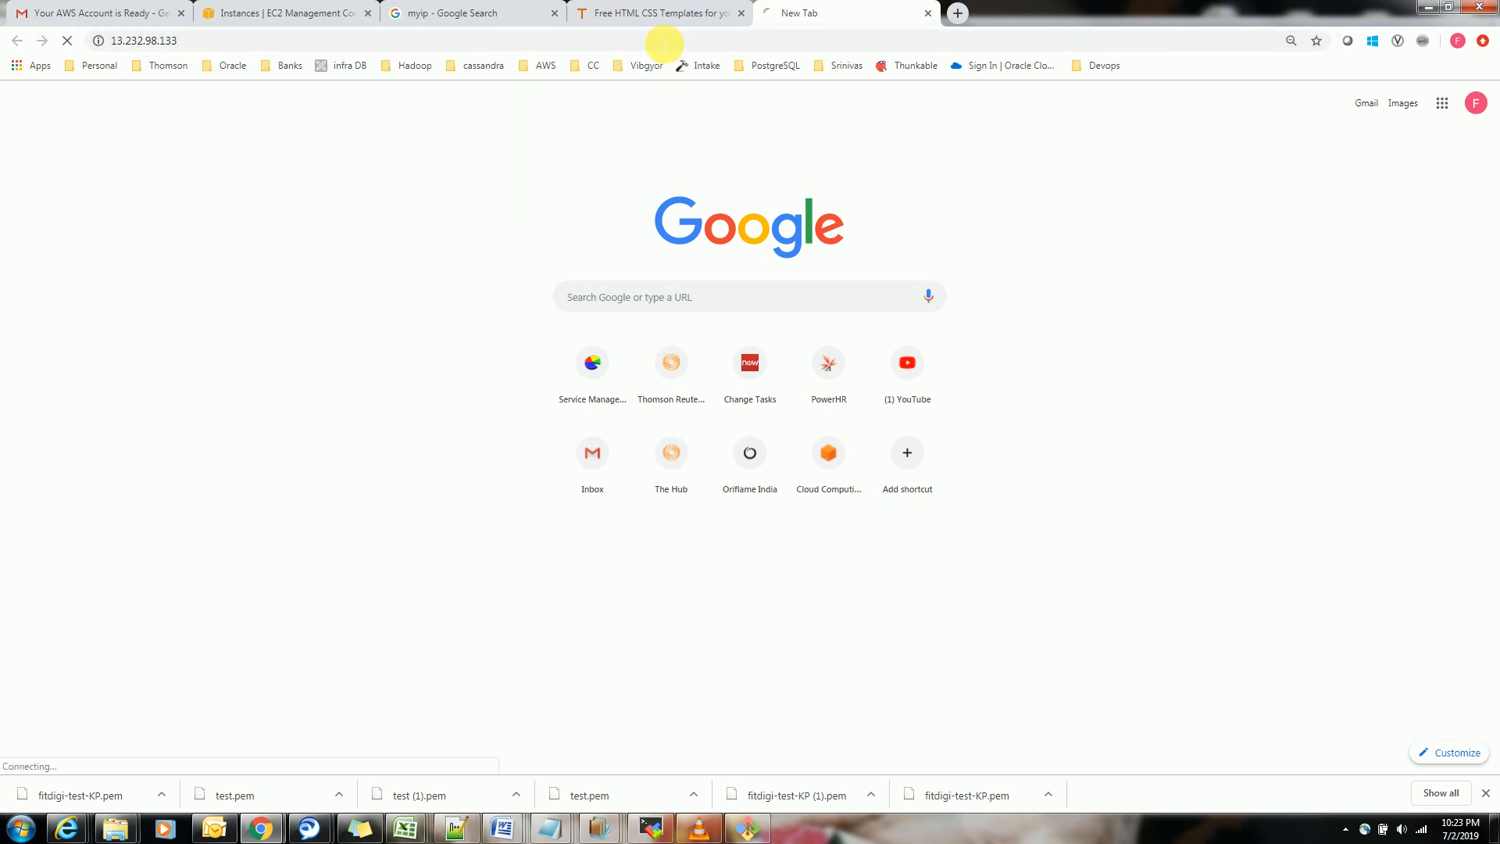
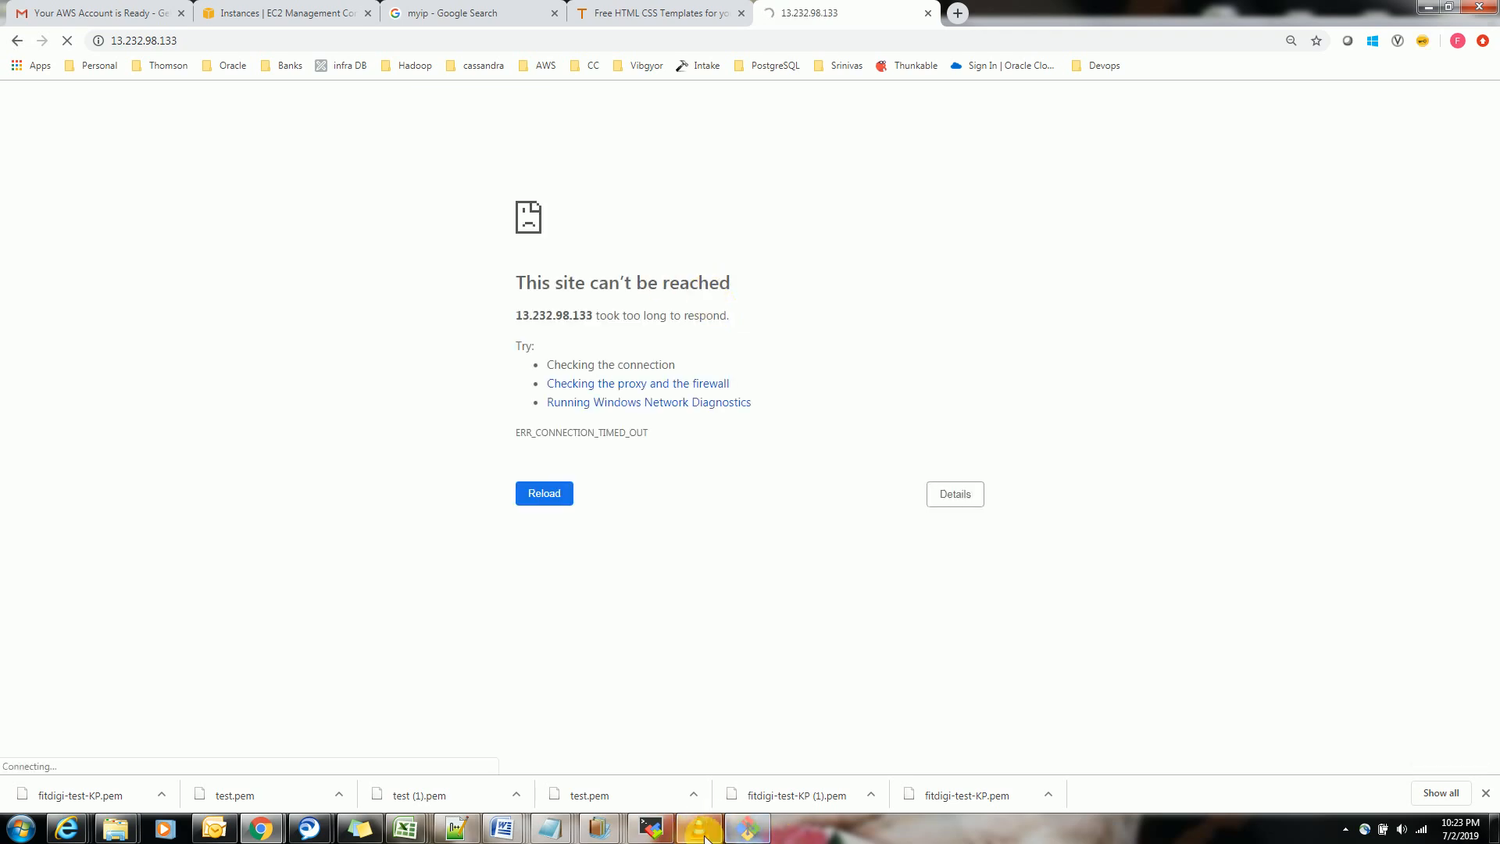
Switch to the server's root shell and run netstat -antp to check which services are listening
click(748, 826)
text(s)
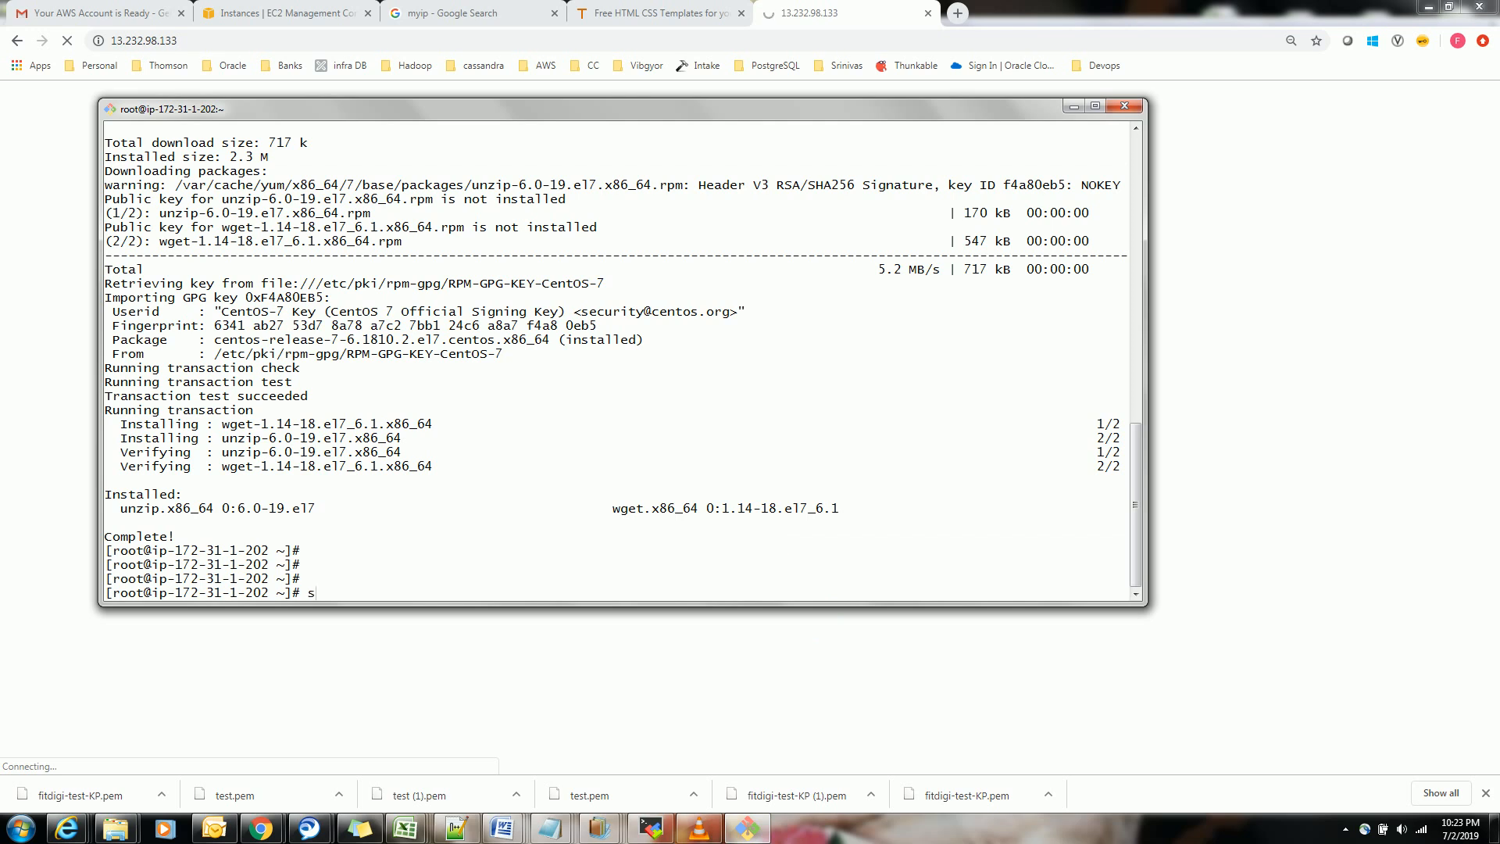
key(BackSpace)
text(netstat -antp)
key(Return)
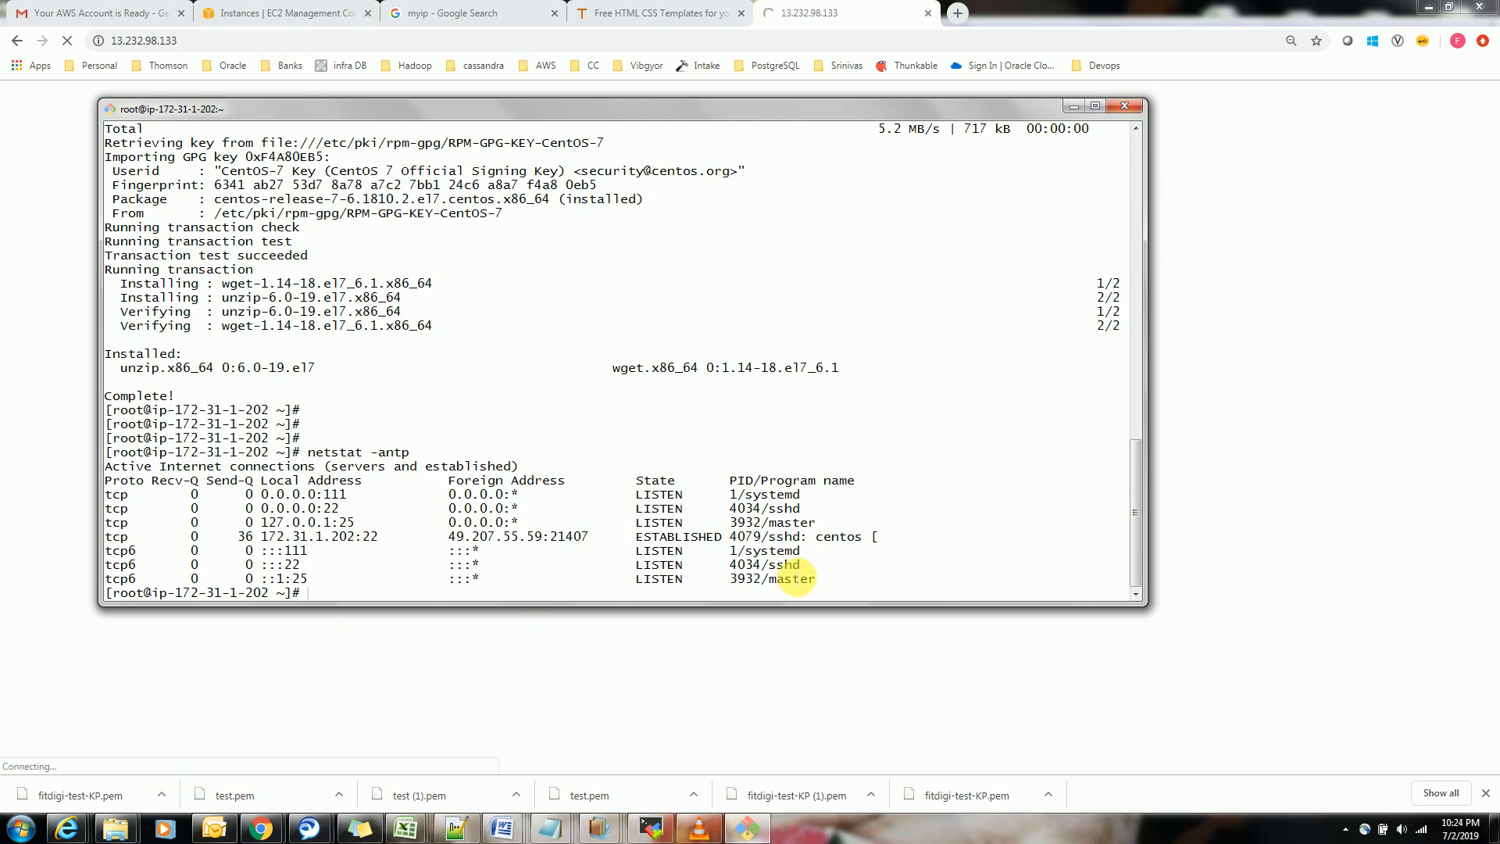
mouse_move(813, 567)
mouse_down()
mouse_move(754, 566)
mouse_move(829, 567)
mouse_move(804, 567)
mouse_up()
double_click(789, 571)
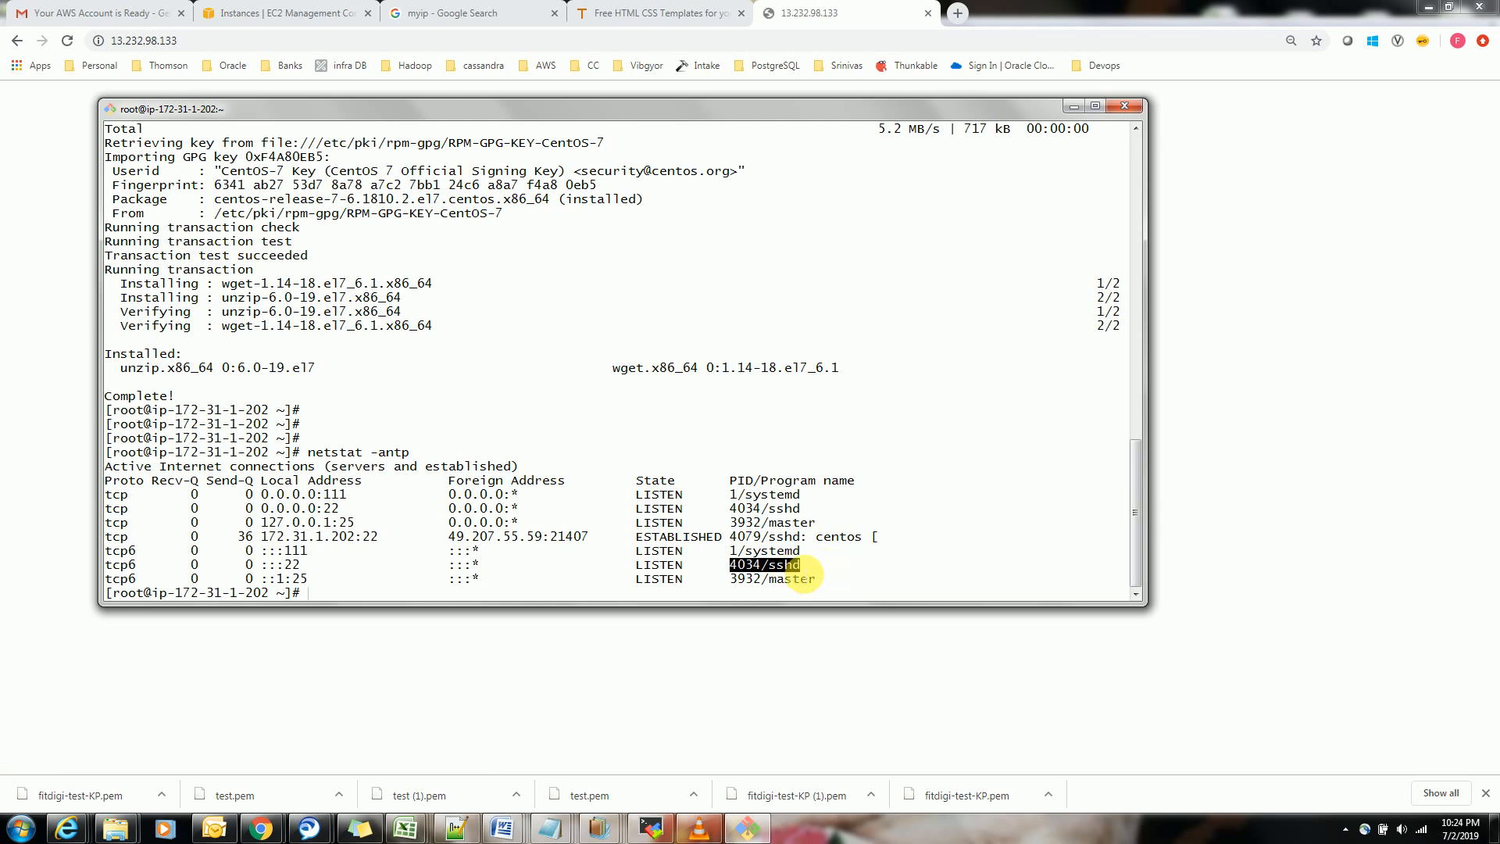
click(854, 576)
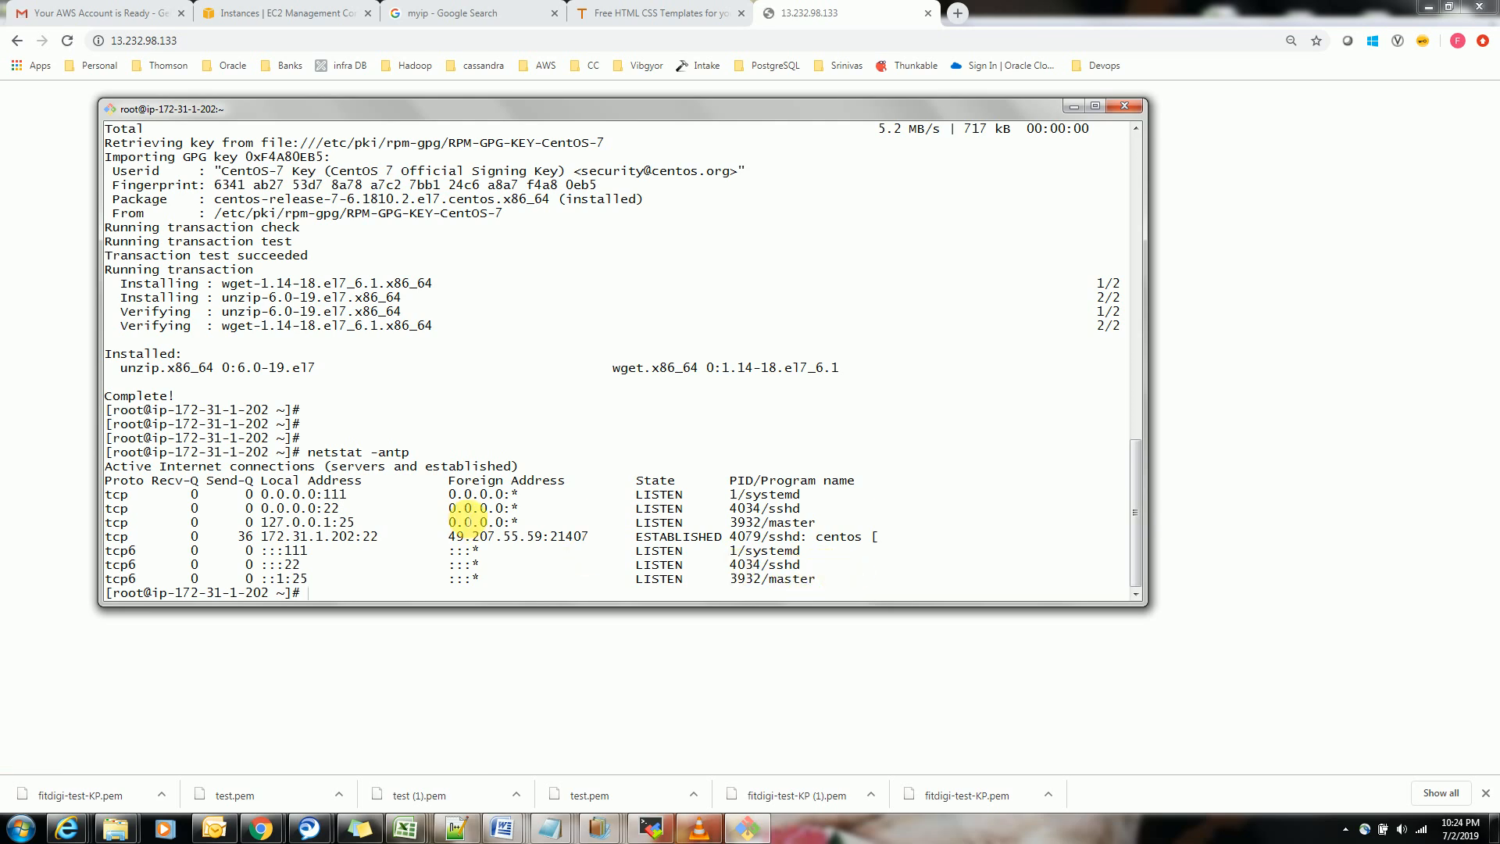
key(Return)
key(Return)
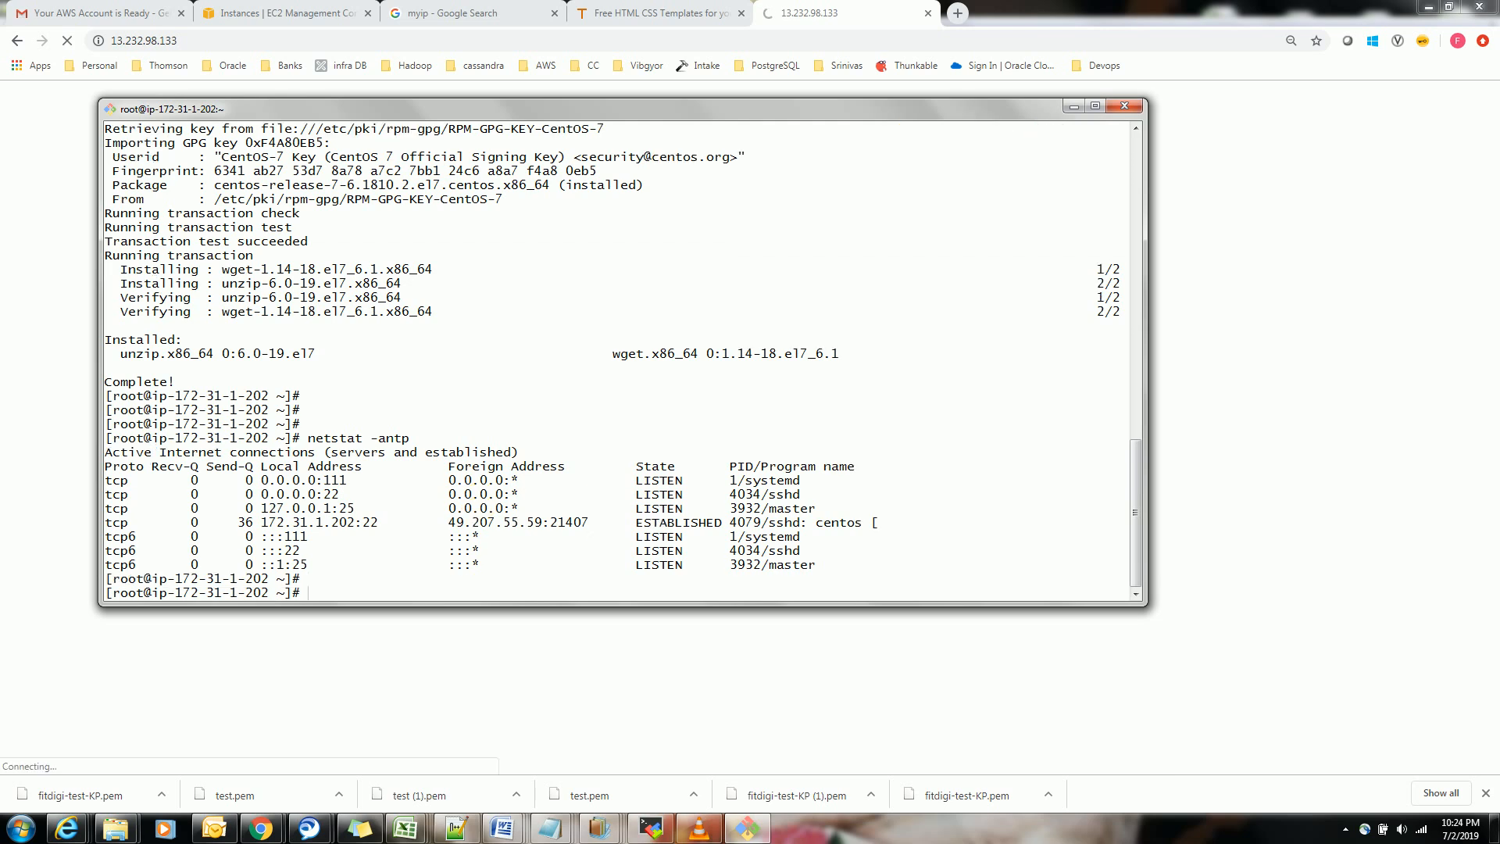
Try to enable the web server service at boot with systemctl enable httpd
text(syste)
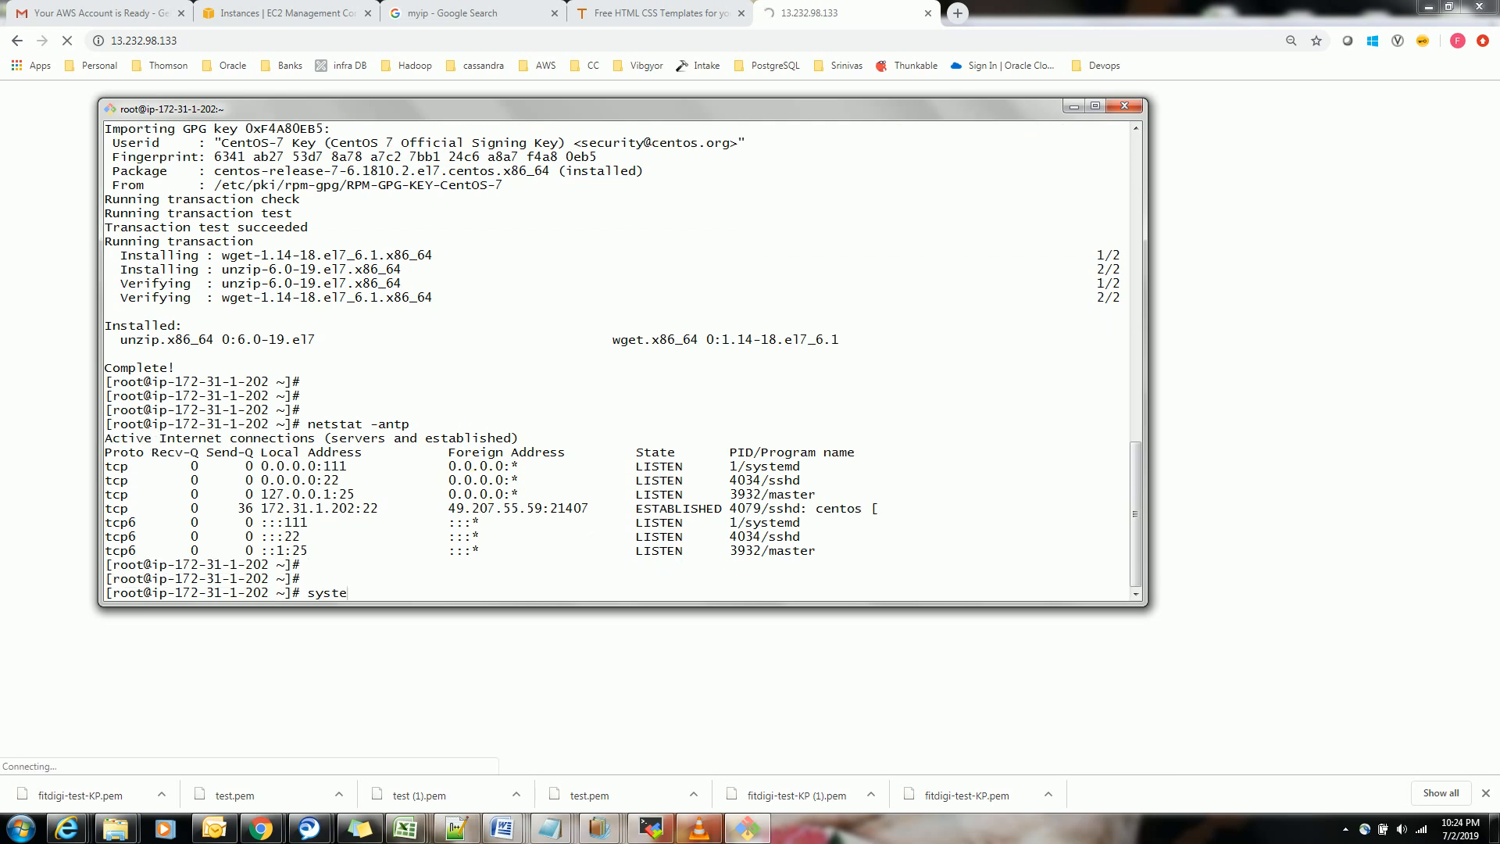
text(mctl enable httpd)
key(Return)
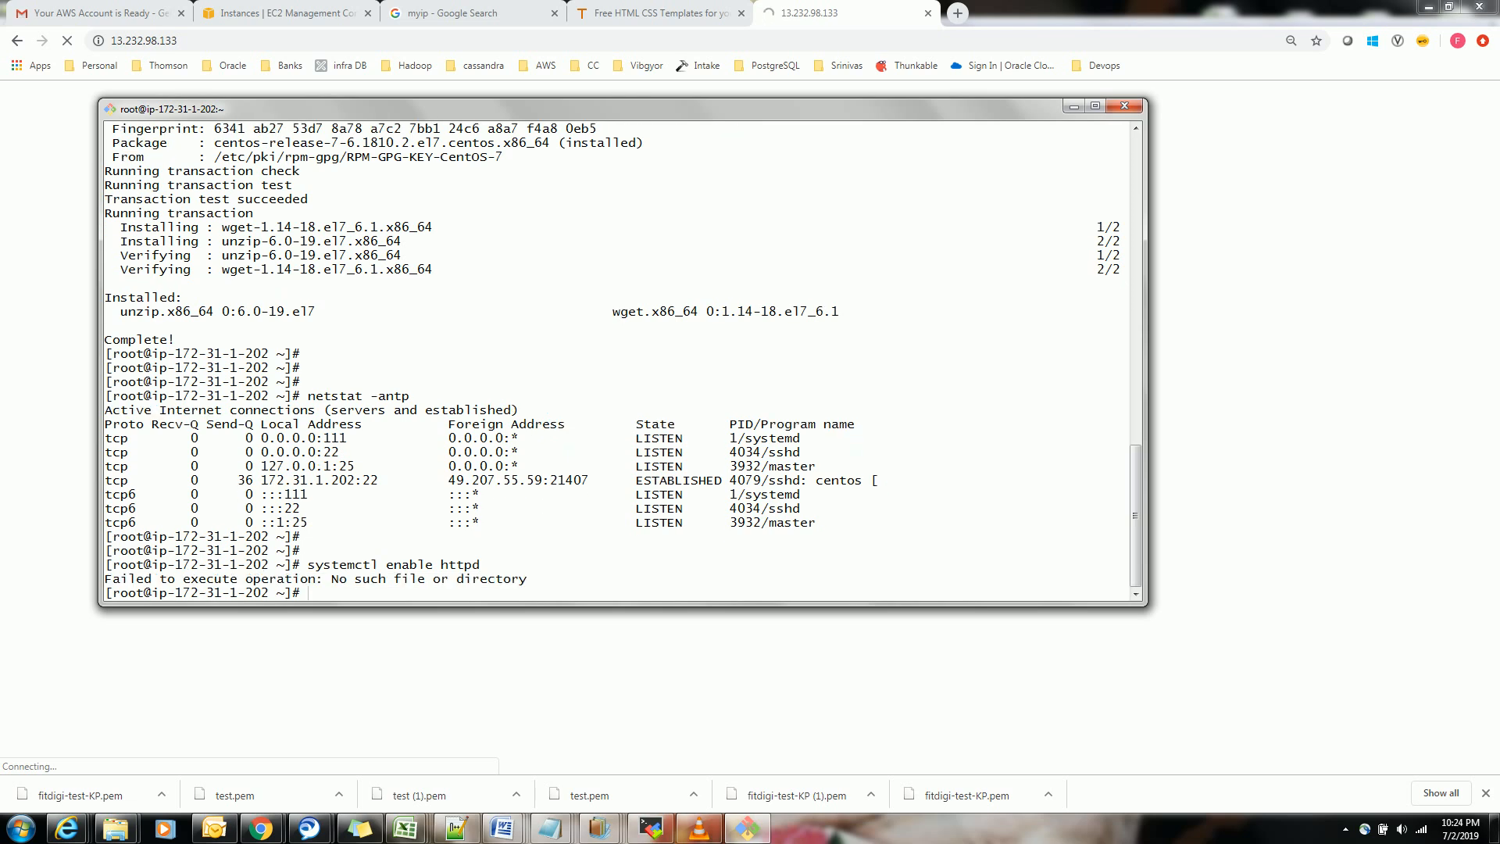
Try to restart the web server service with systemctl restart httpd
text(systemctl restart httpd)
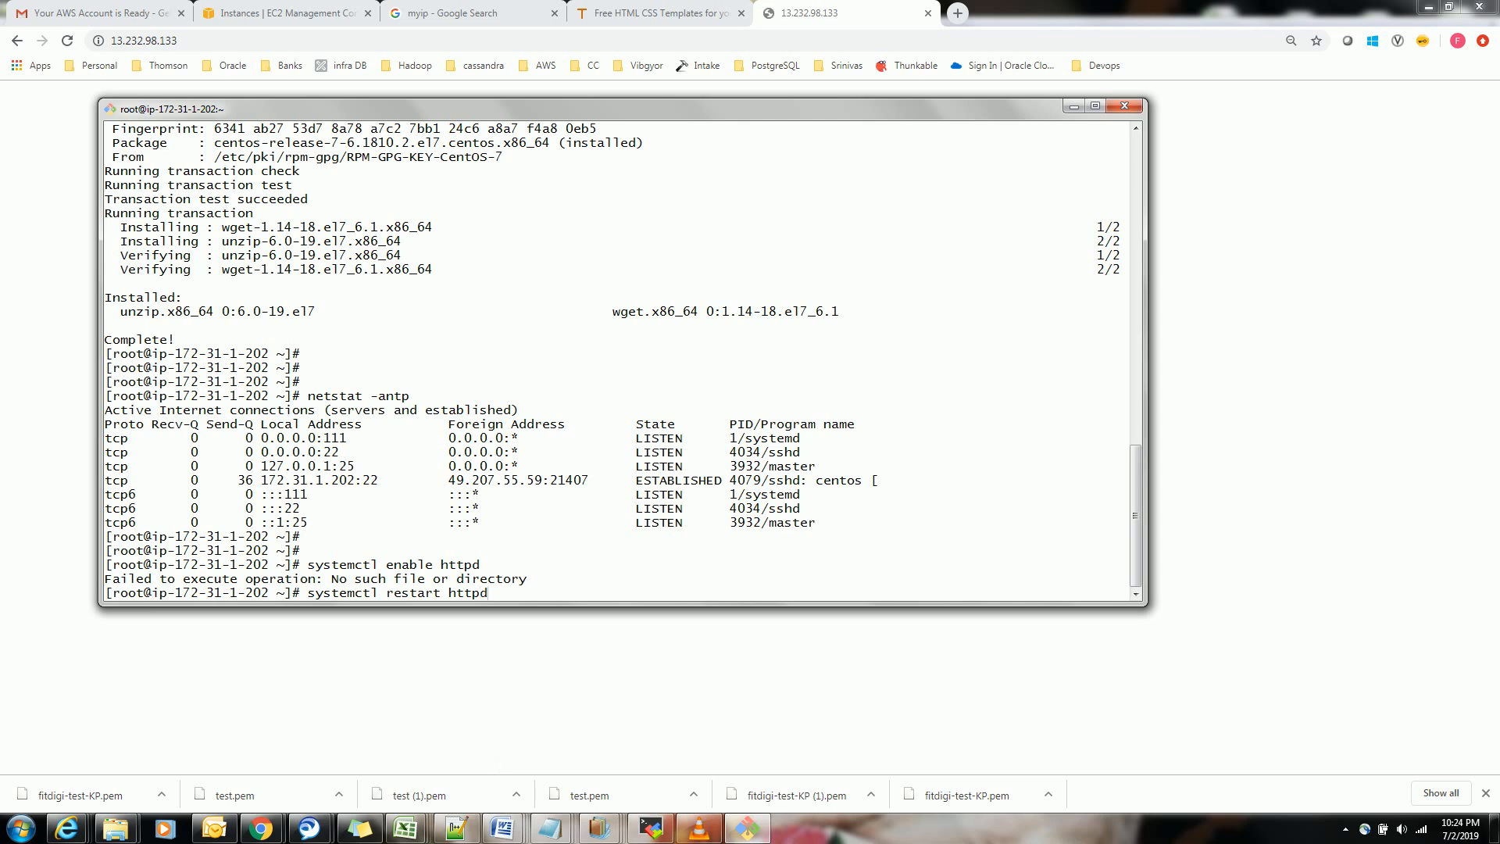
key(Return)
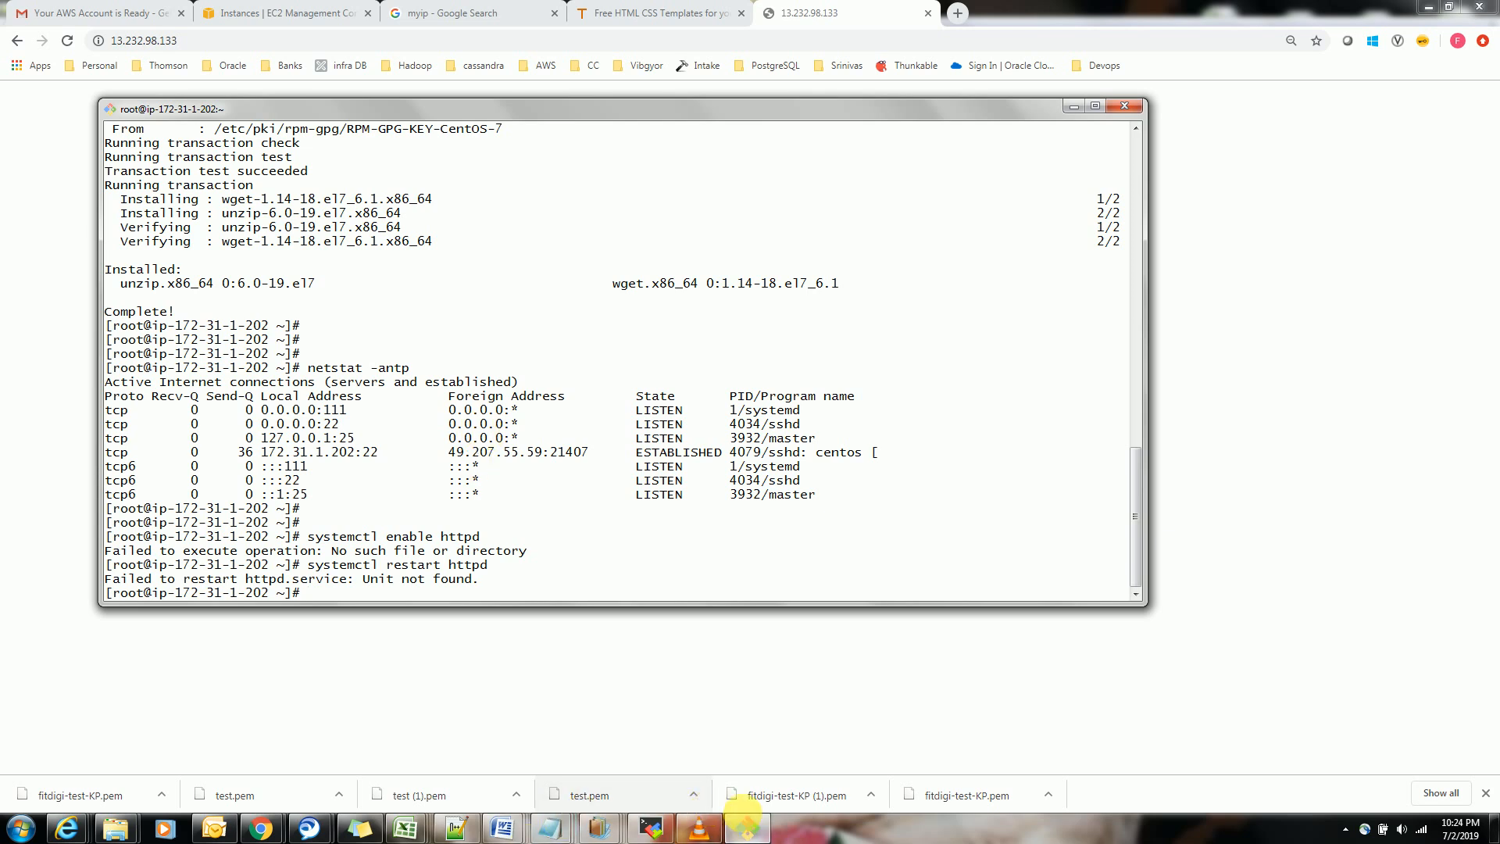
mouse_move(723, 788)
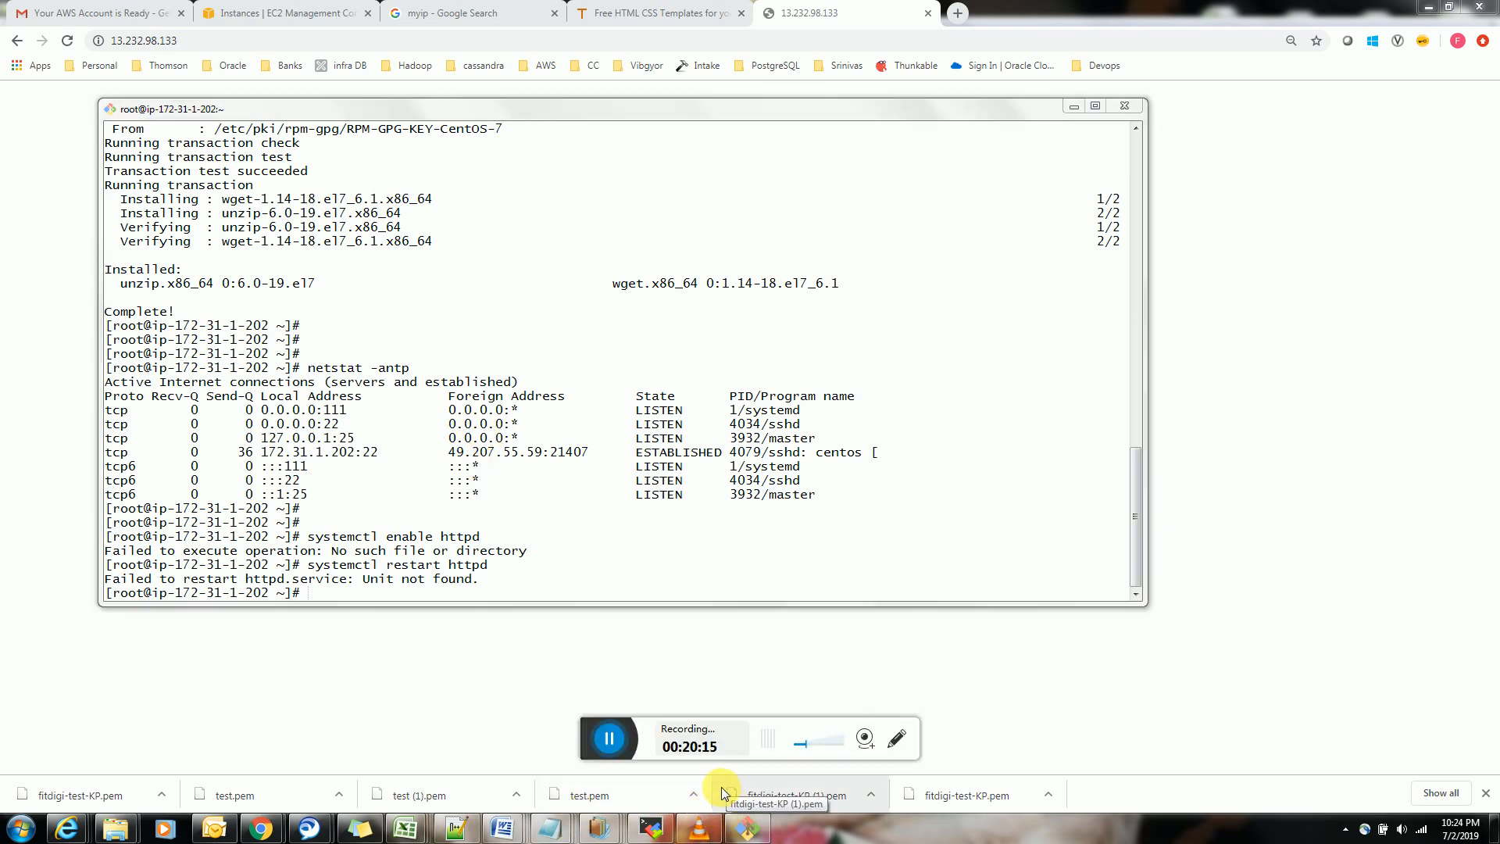
click(615, 734)
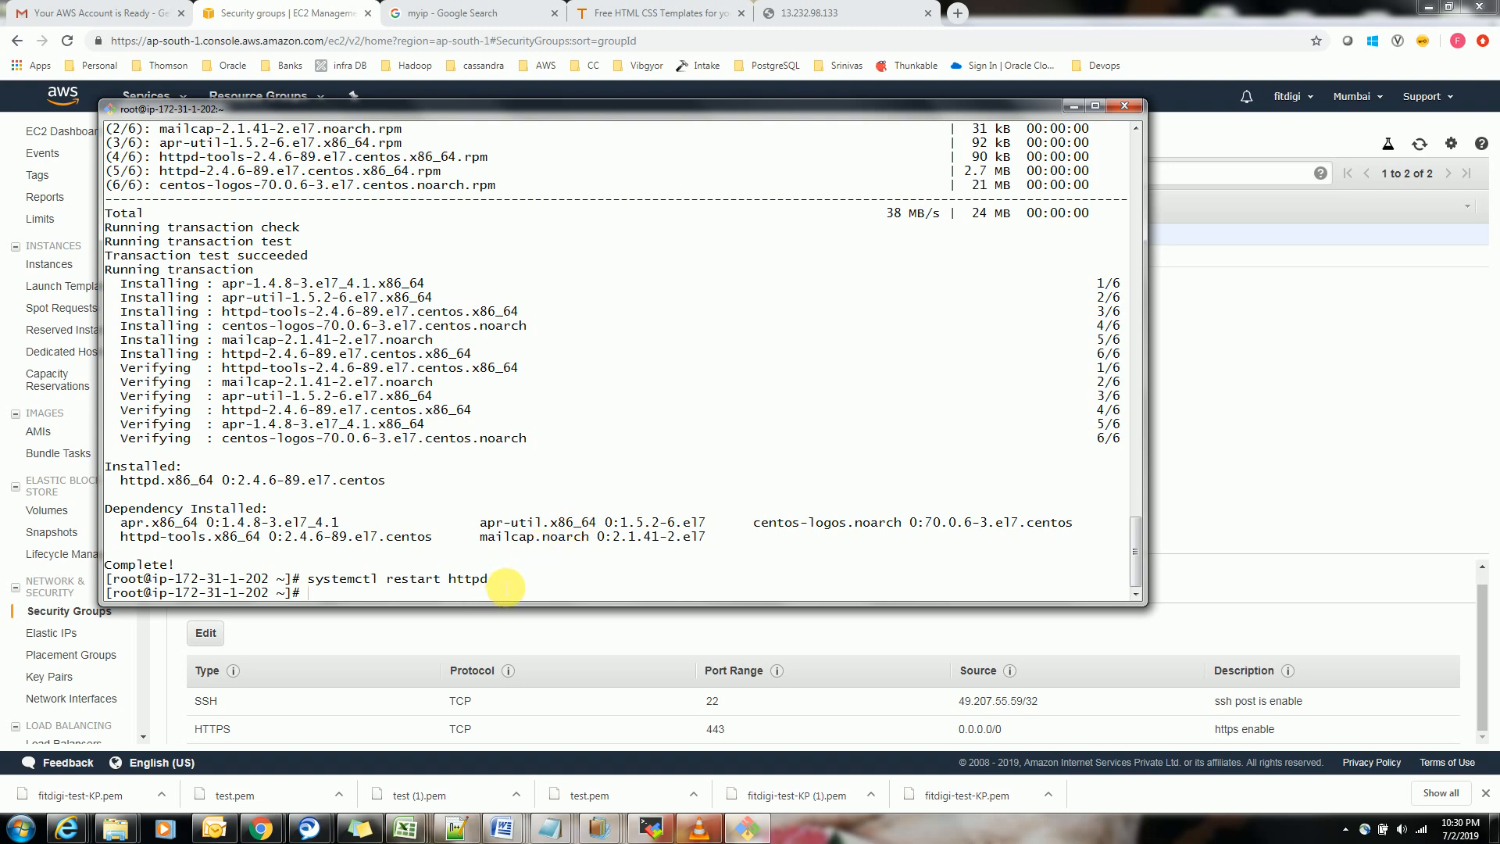
Run netstat -antp to recheck the listening ports with httpd installed
text(netstat -antp)
key(Return)
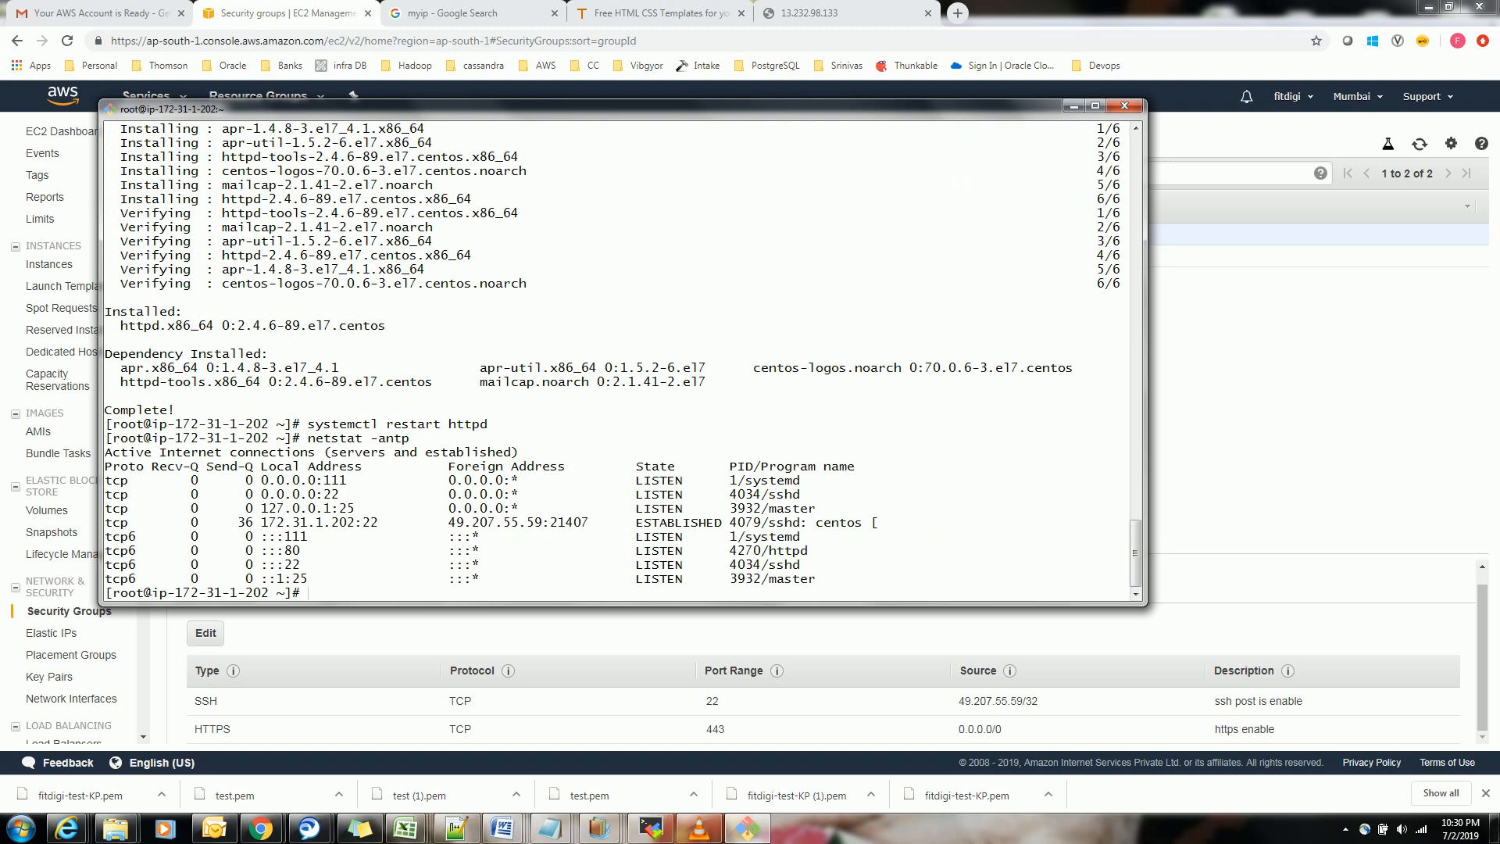
Filter the listening ports for the web port by running netstat -antp|grep 80
key(Up)
text(|grep 80)
key(Return)
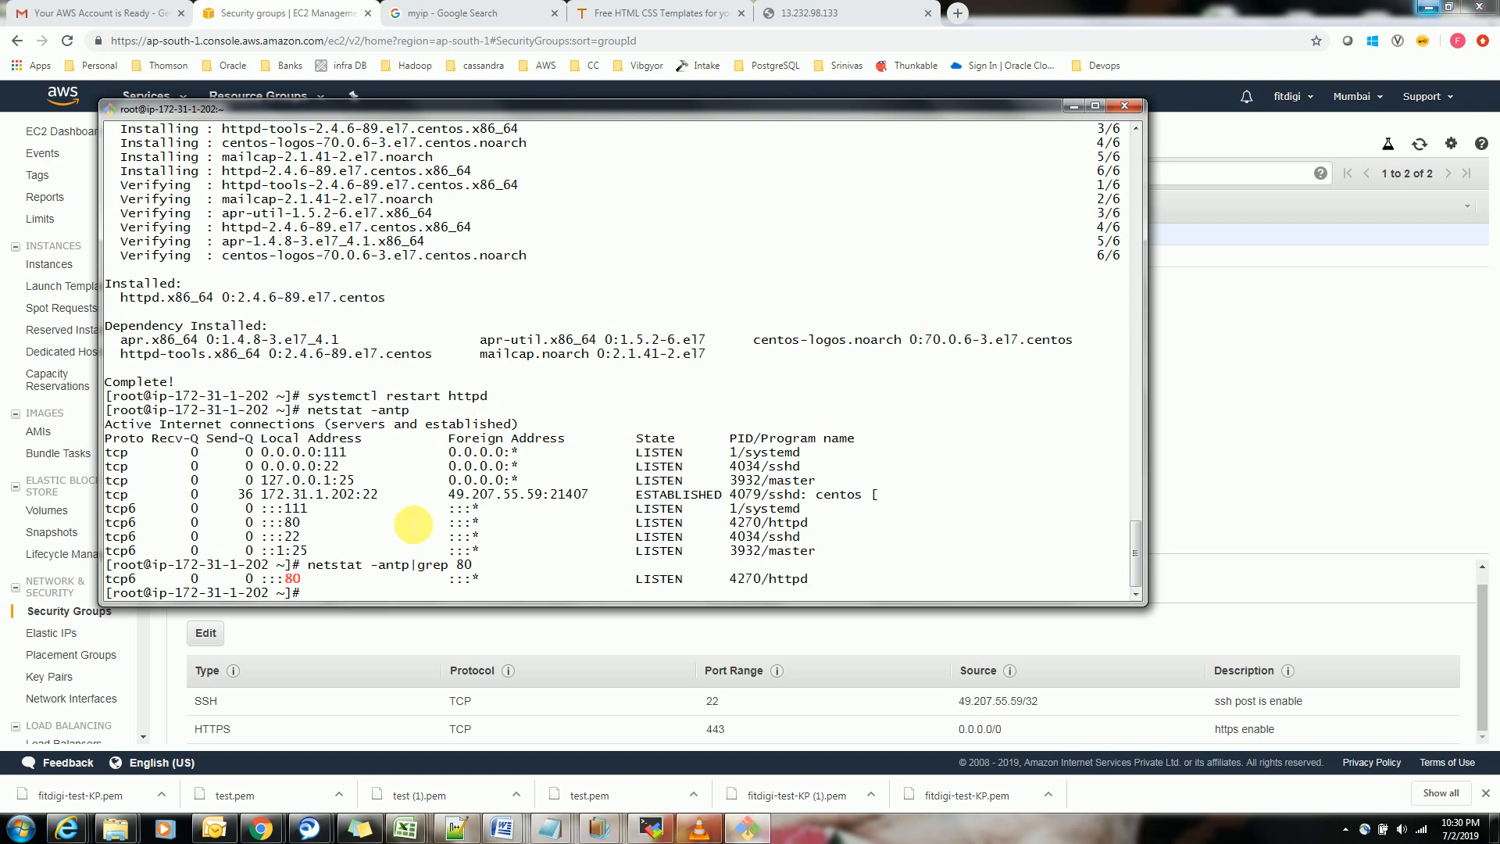
double_click(291, 578)
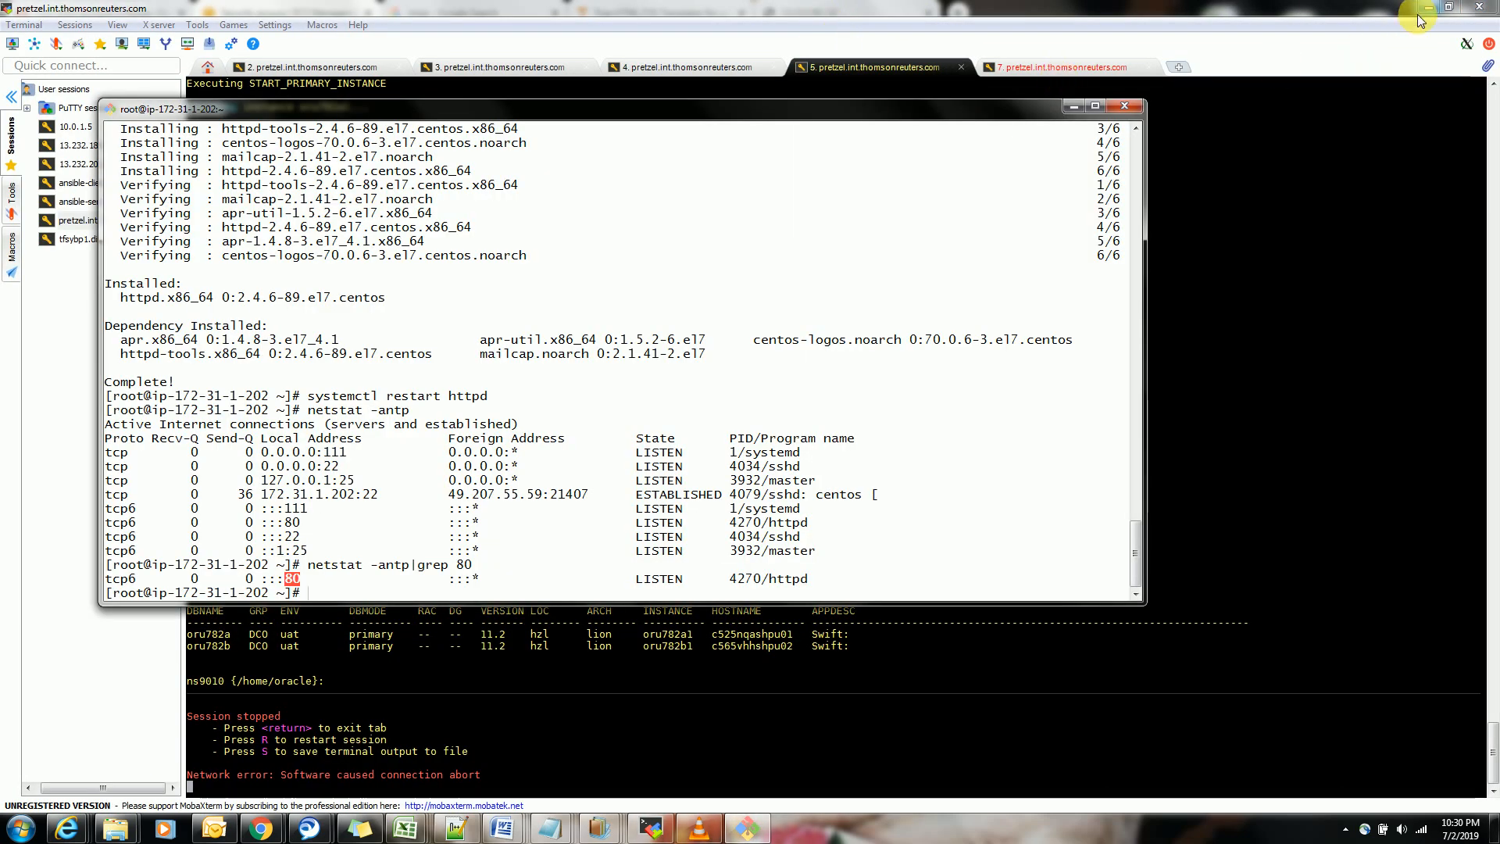
Switch to the browser tab for 13.232.98.133 and reload the page
click(1426, 9)
click(844, 15)
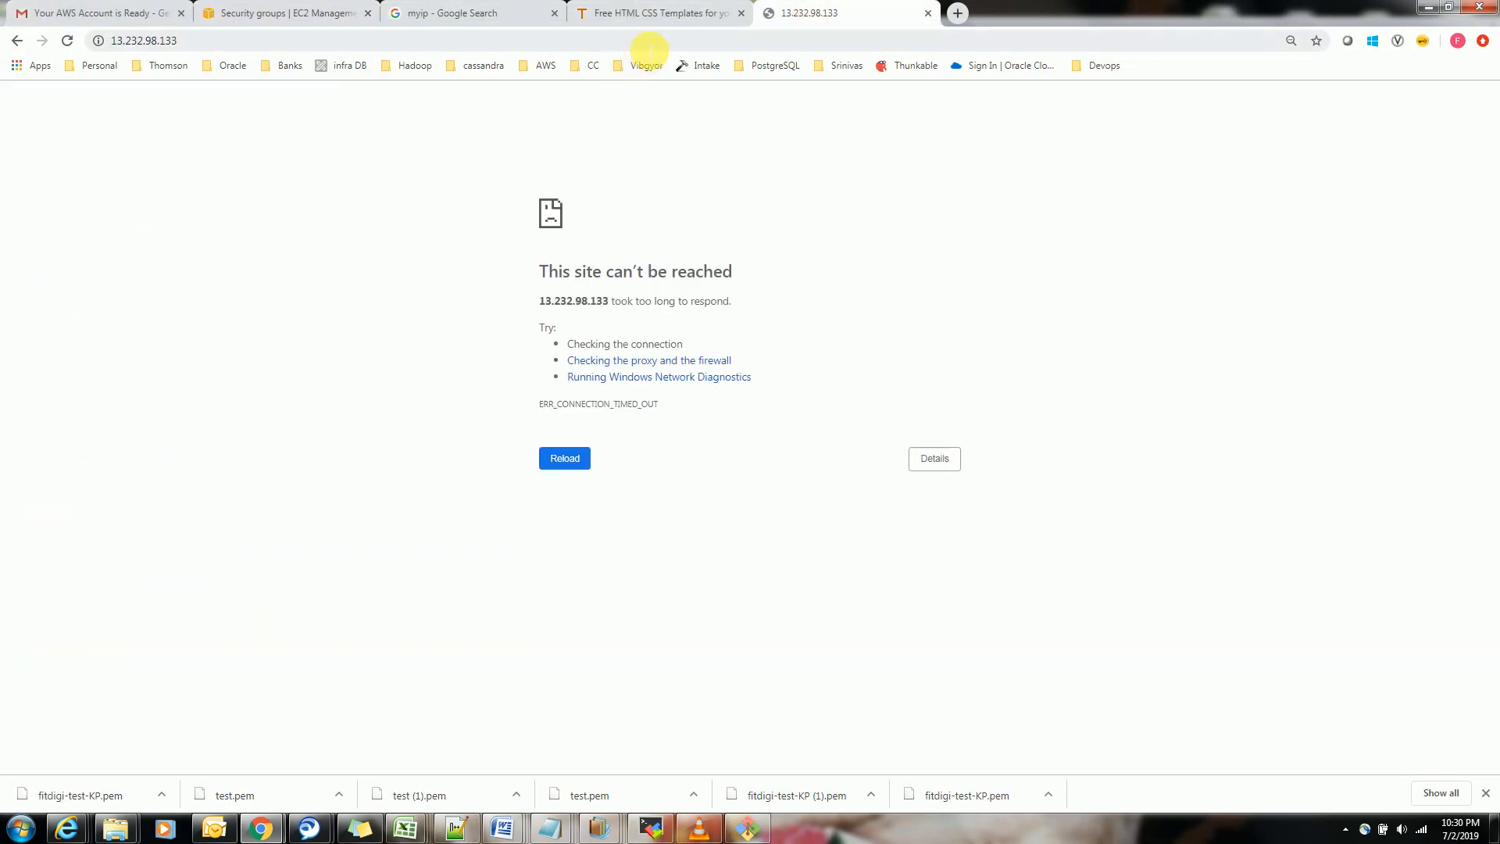
click(649, 49)
key(Return)
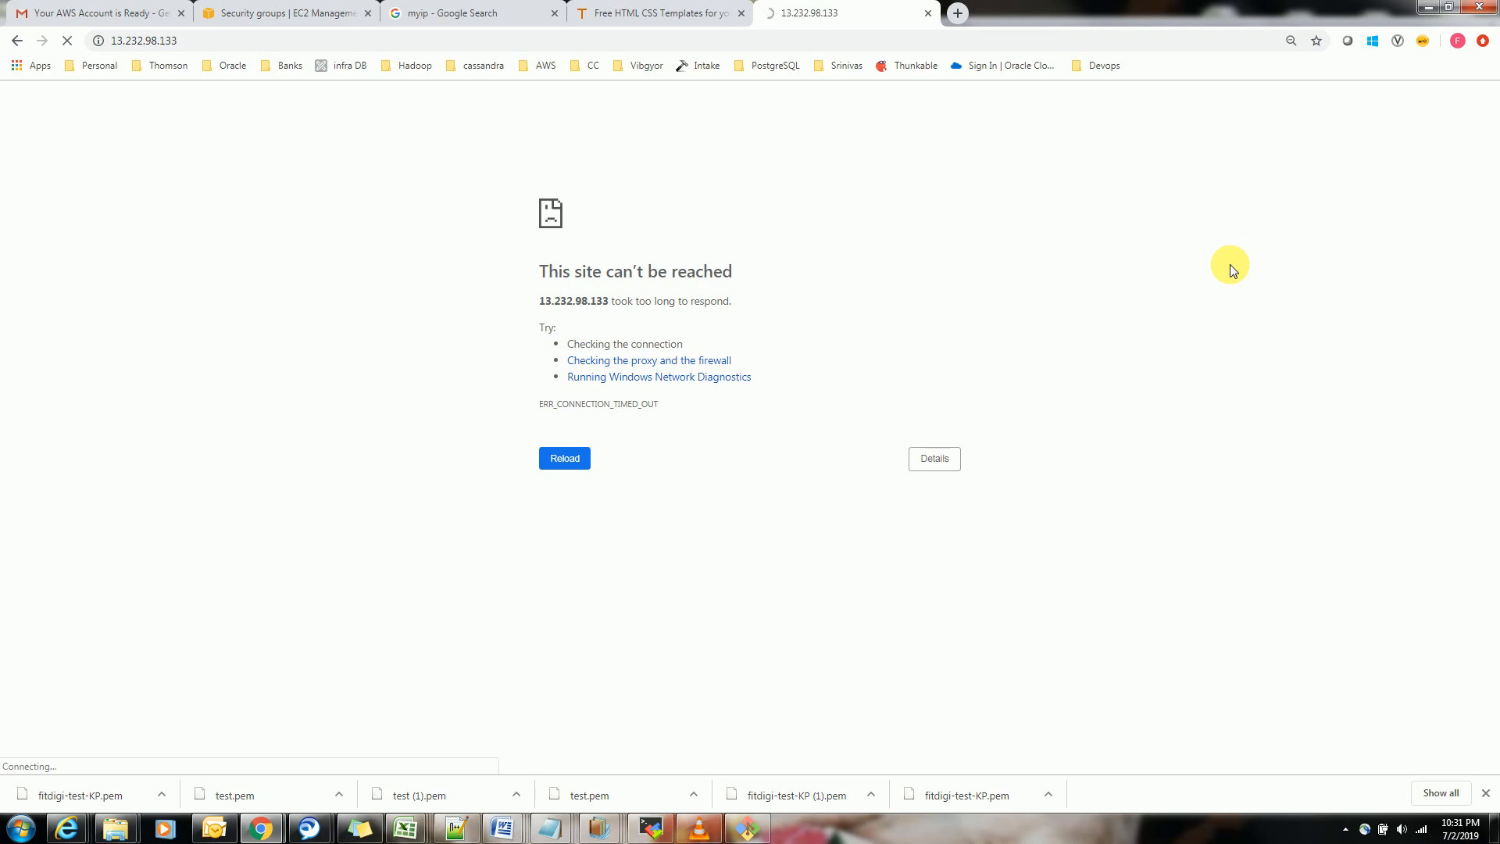
click(566, 461)
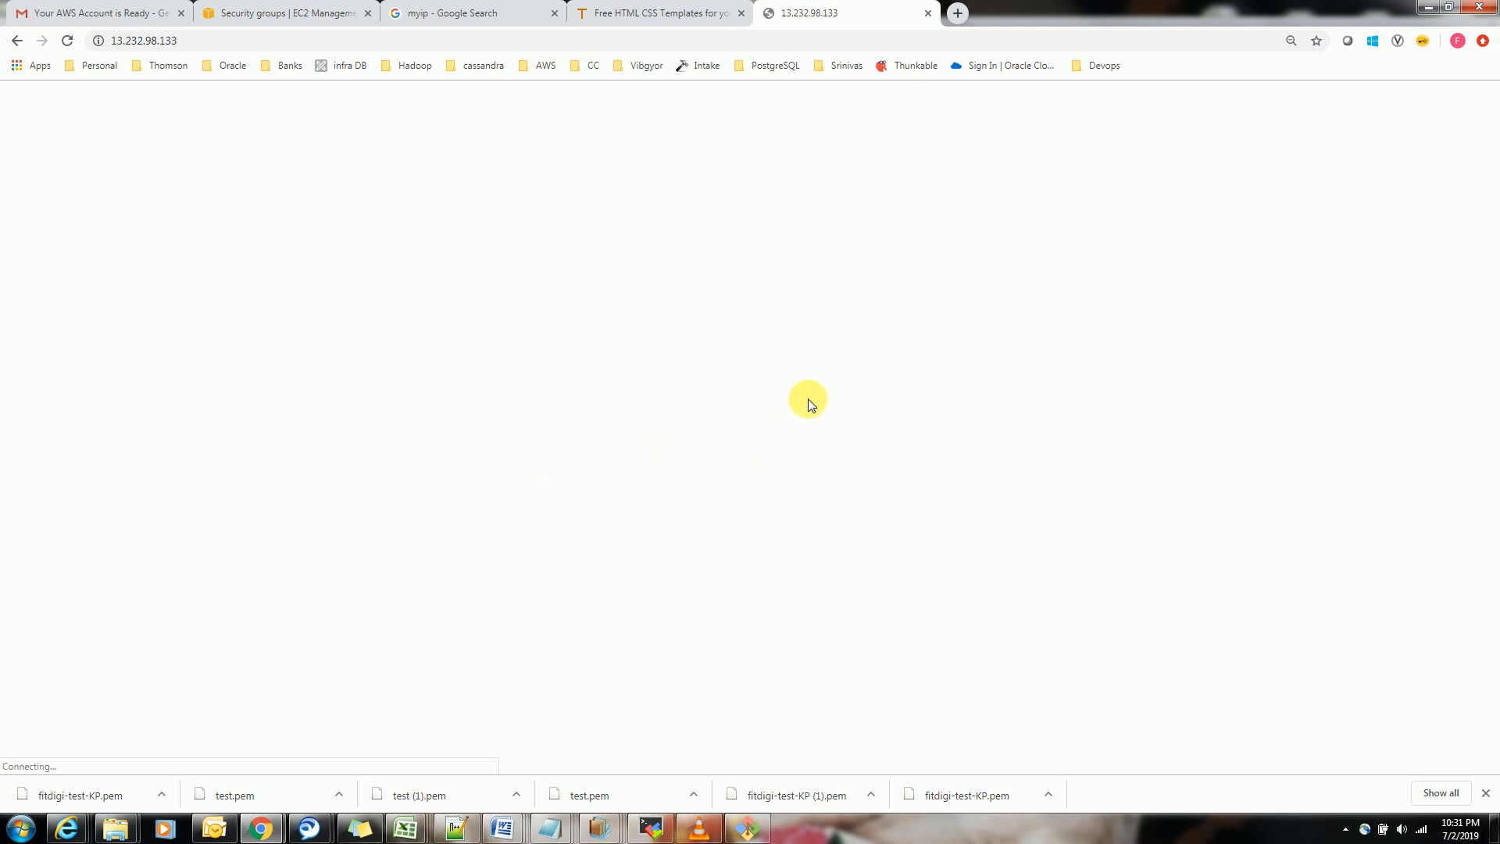
Open the running instances list in the EC2 console and copy the instance's IPv4 public IP
click(744, 828)
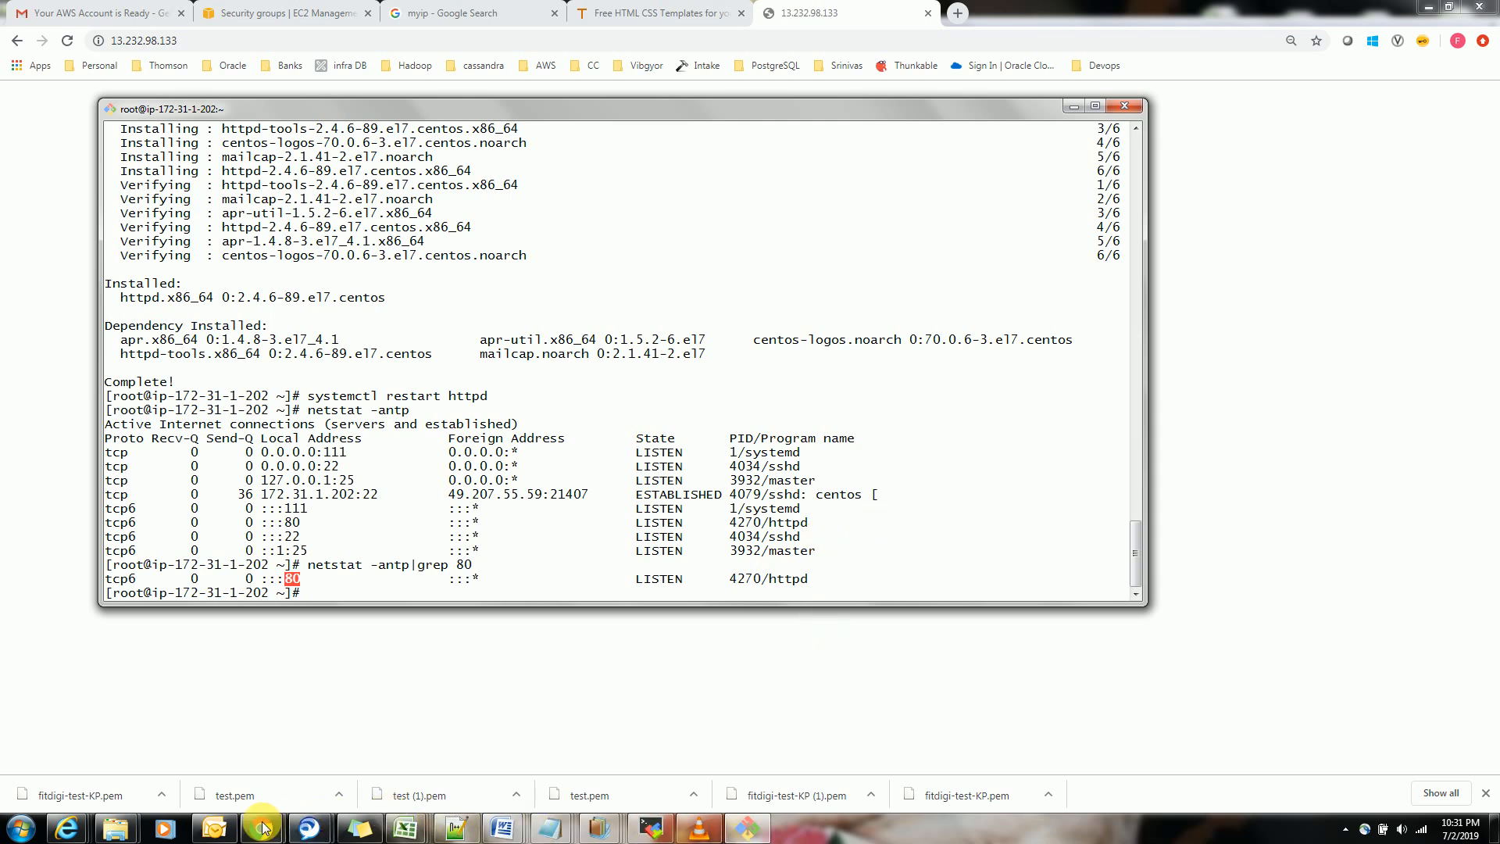
mouse_move(261, 829)
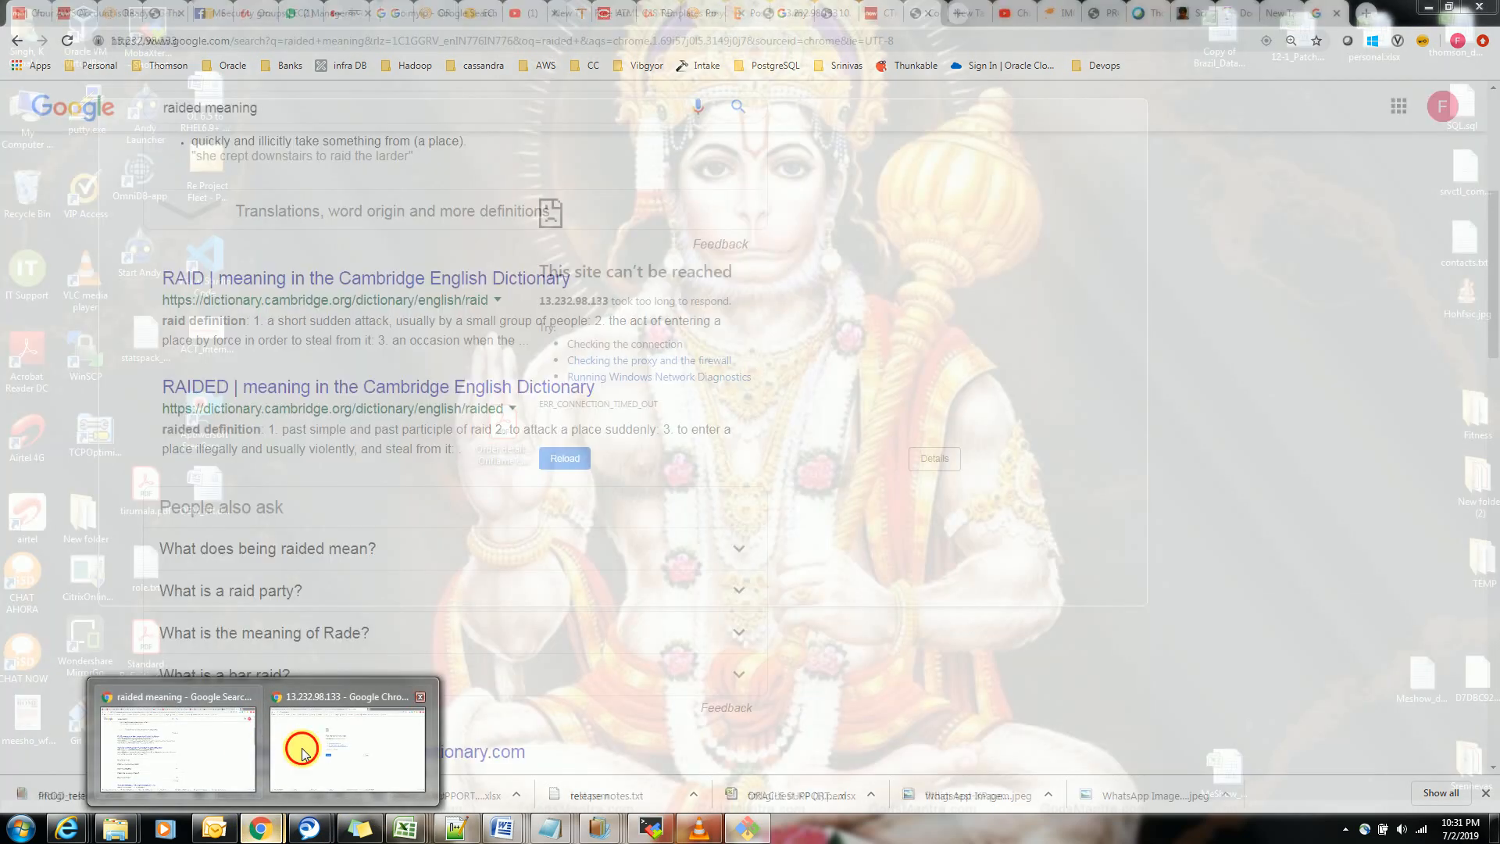
click(297, 749)
click(343, 10)
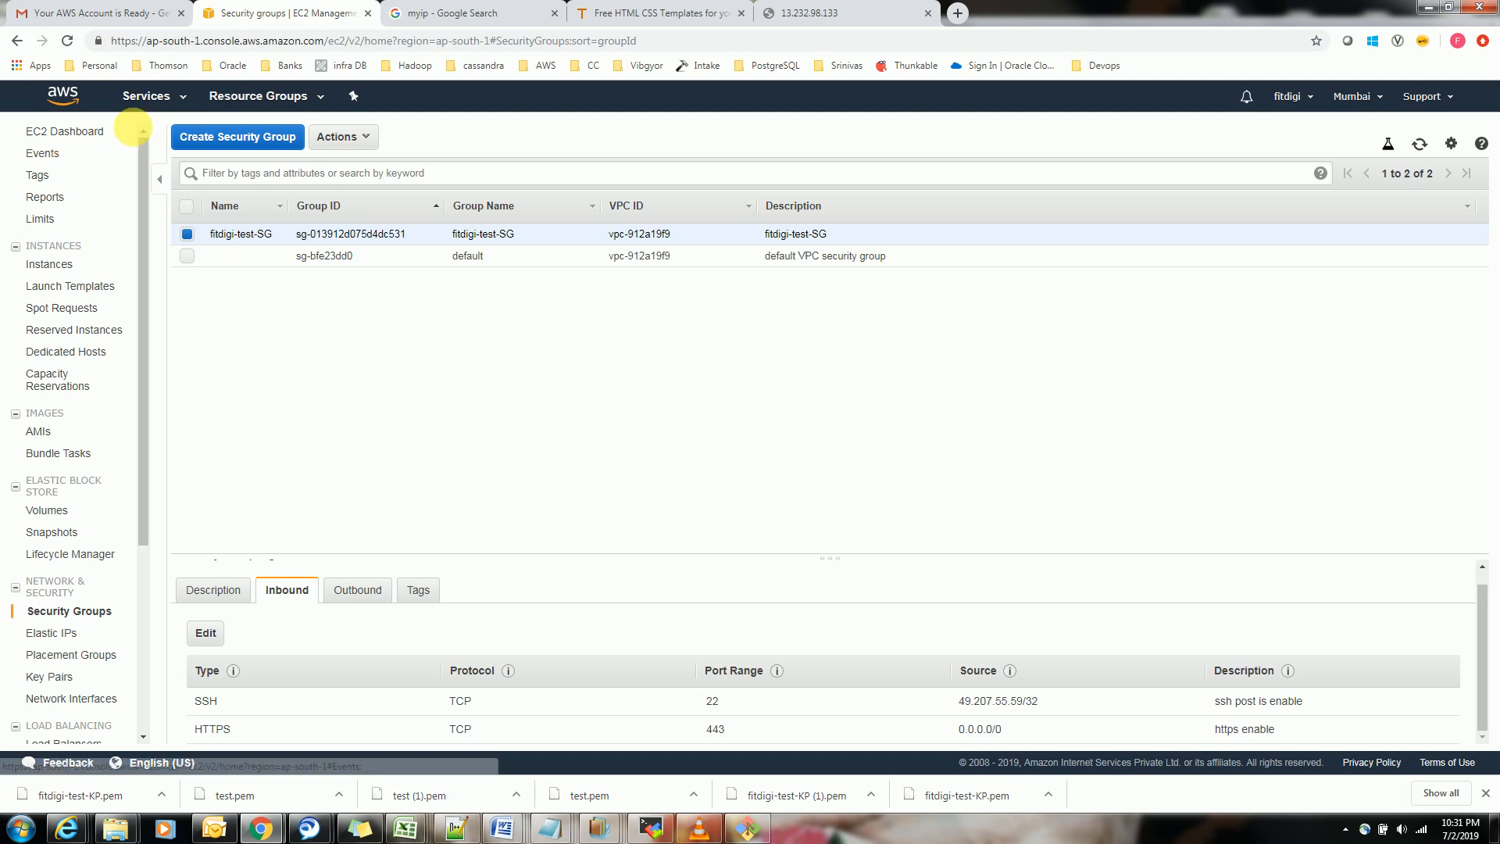
click(77, 132)
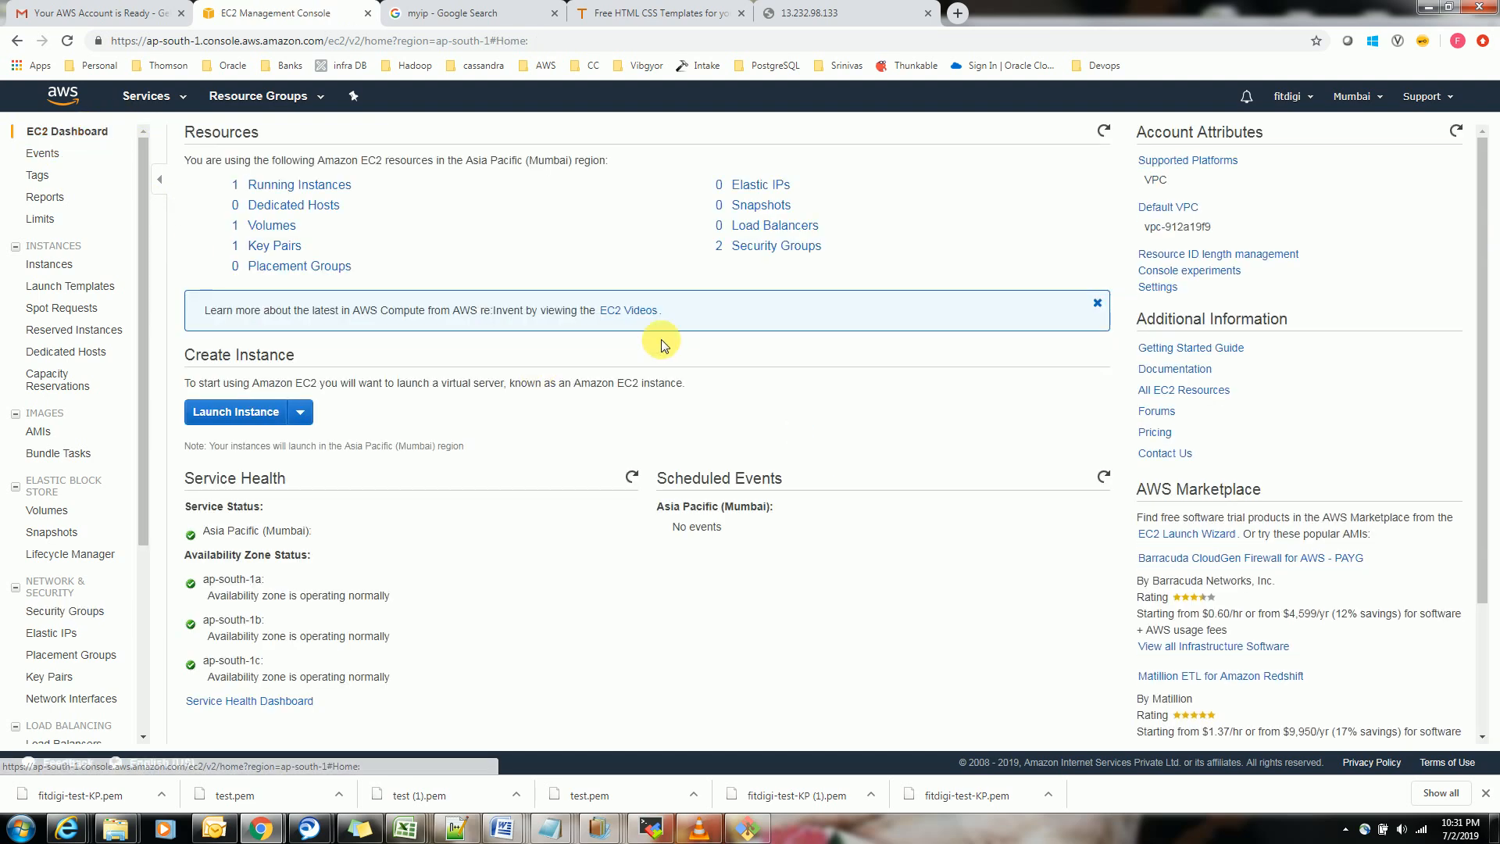
click(265, 185)
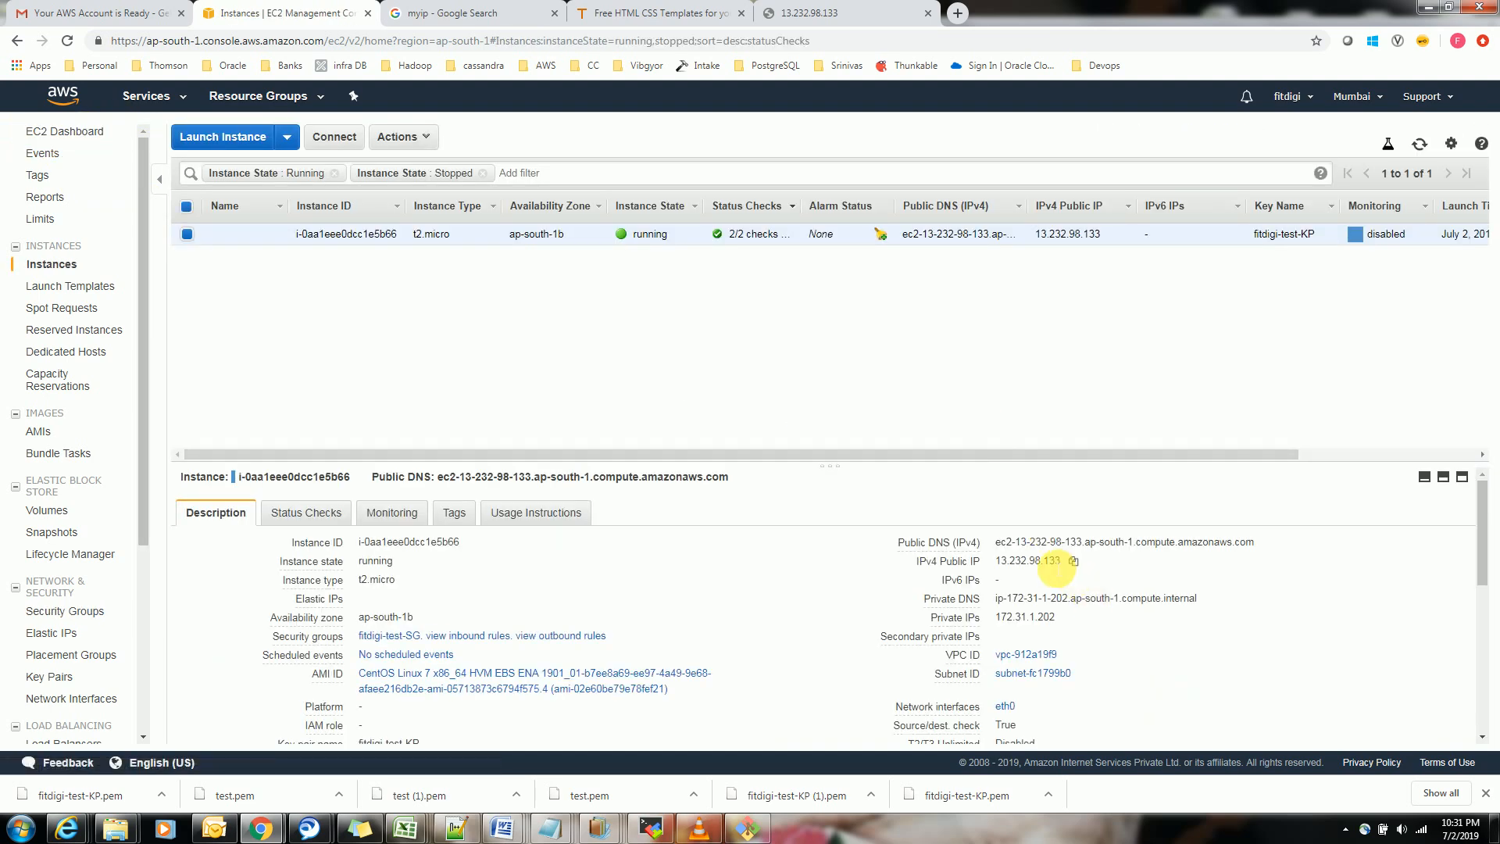
click(1074, 561)
Load the copied public IP, 13.232.98.133, again in its existing browser tab
key(alt+Tab)
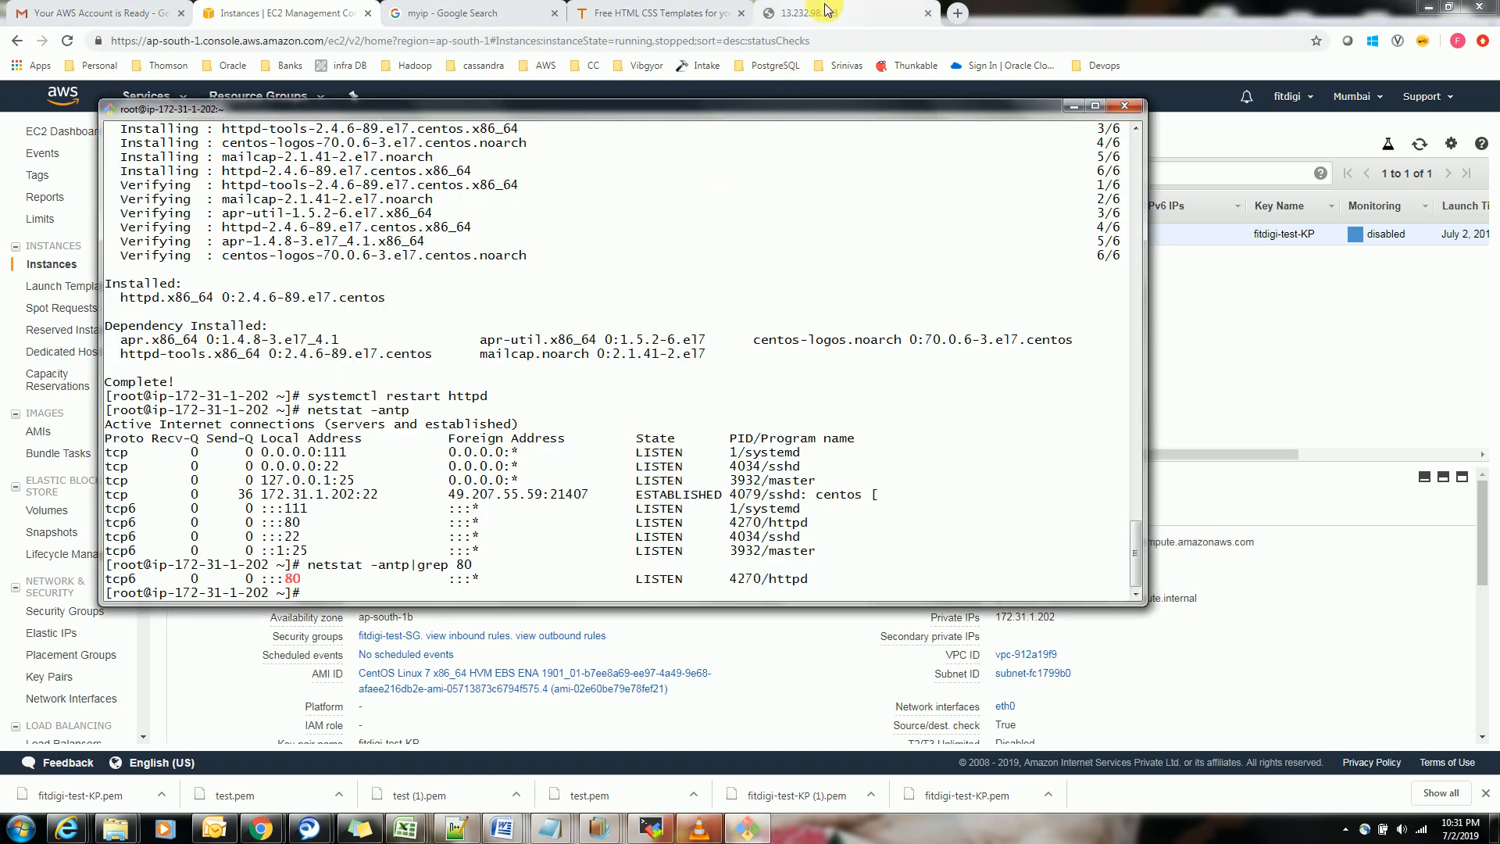
click(827, 12)
click(618, 30)
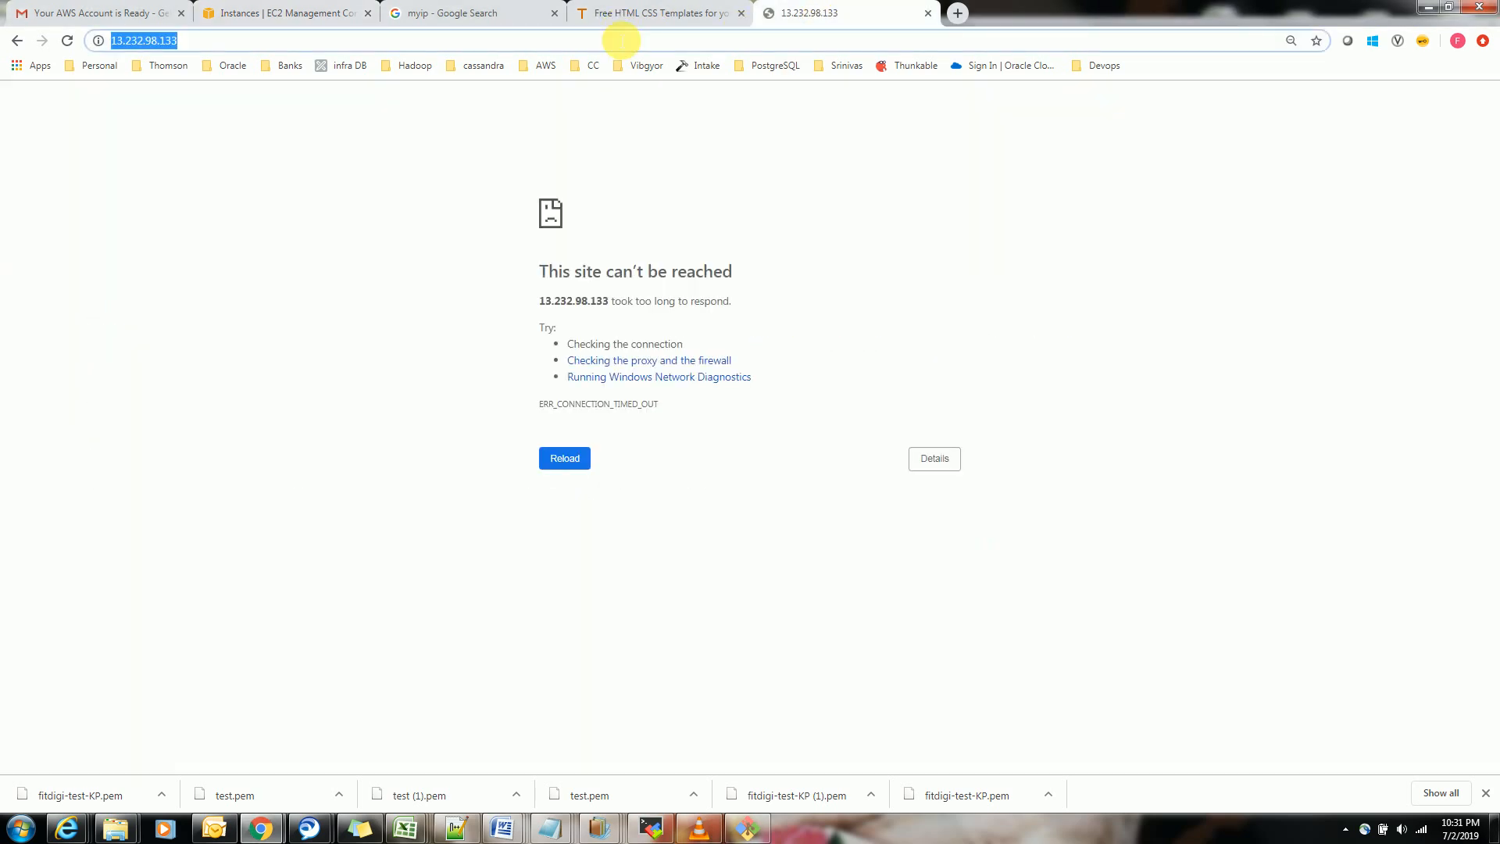
key(ctrl+v)
key(Return)
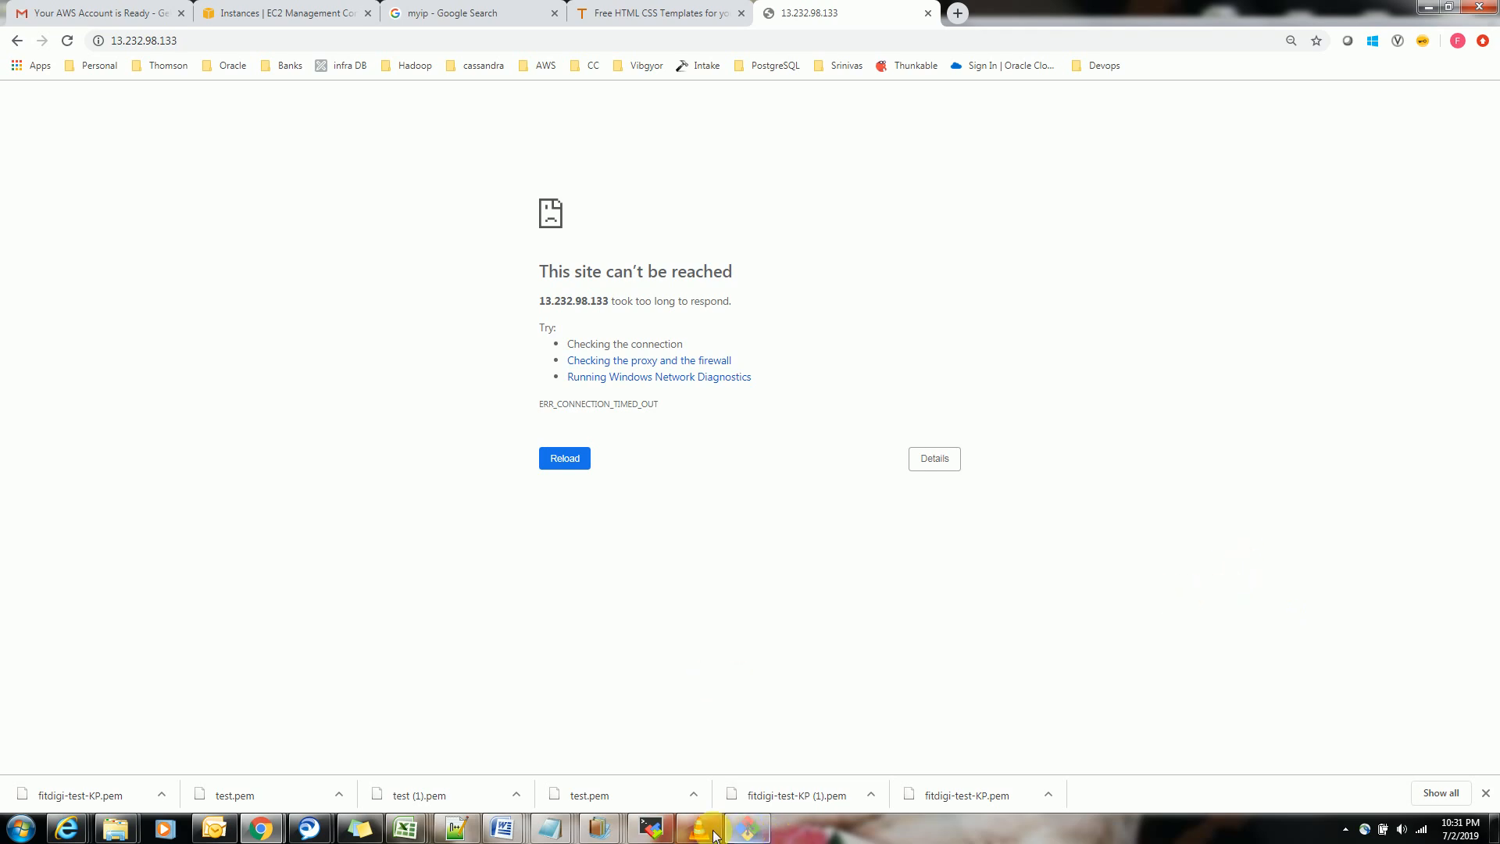
Return to the server's root shell and run ss -tulp to list the listening sockets
click(740, 835)
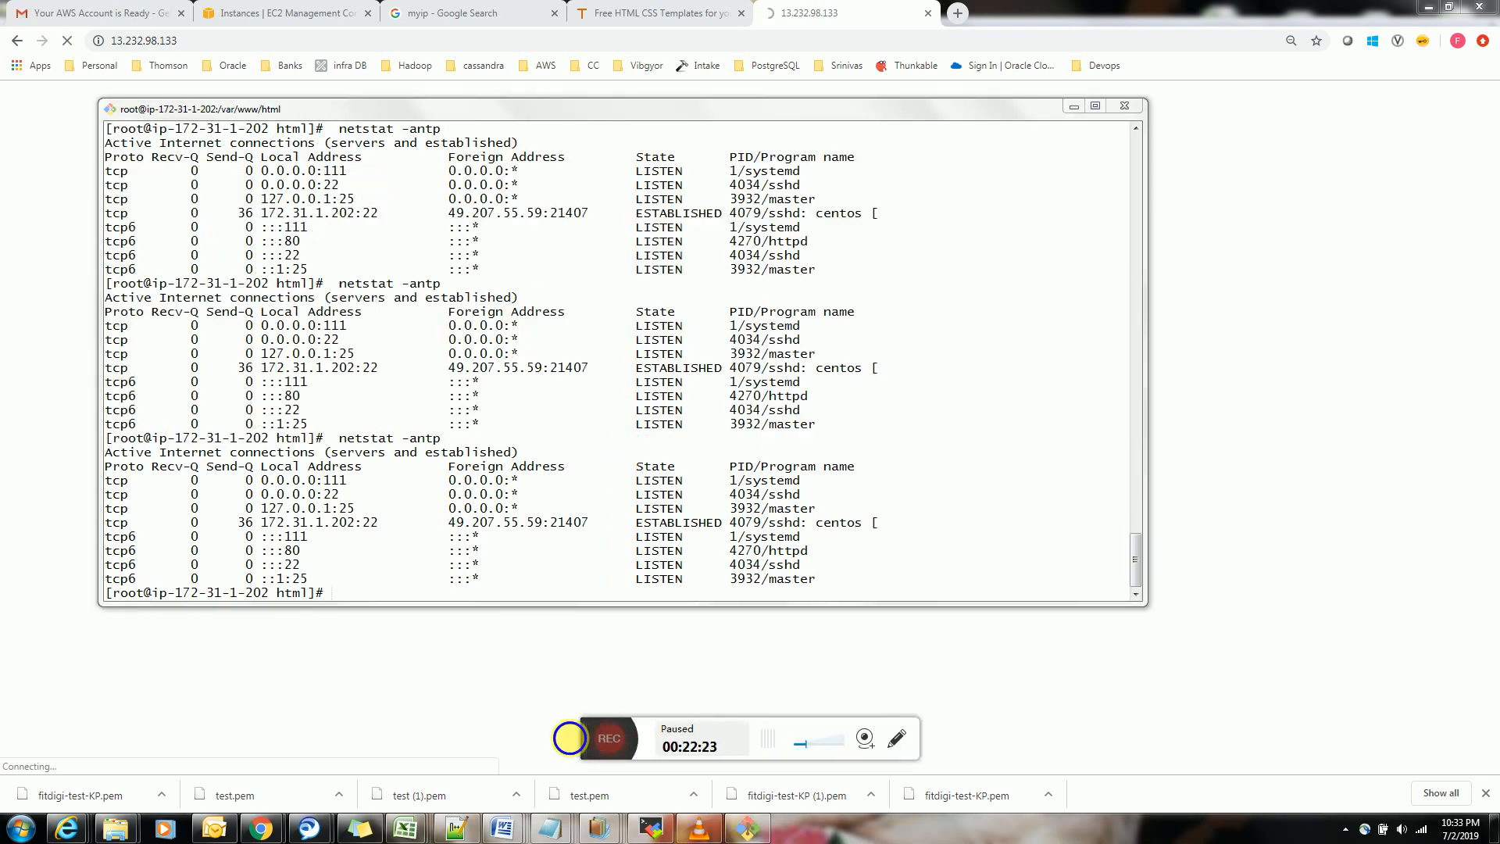
click(803, 550)
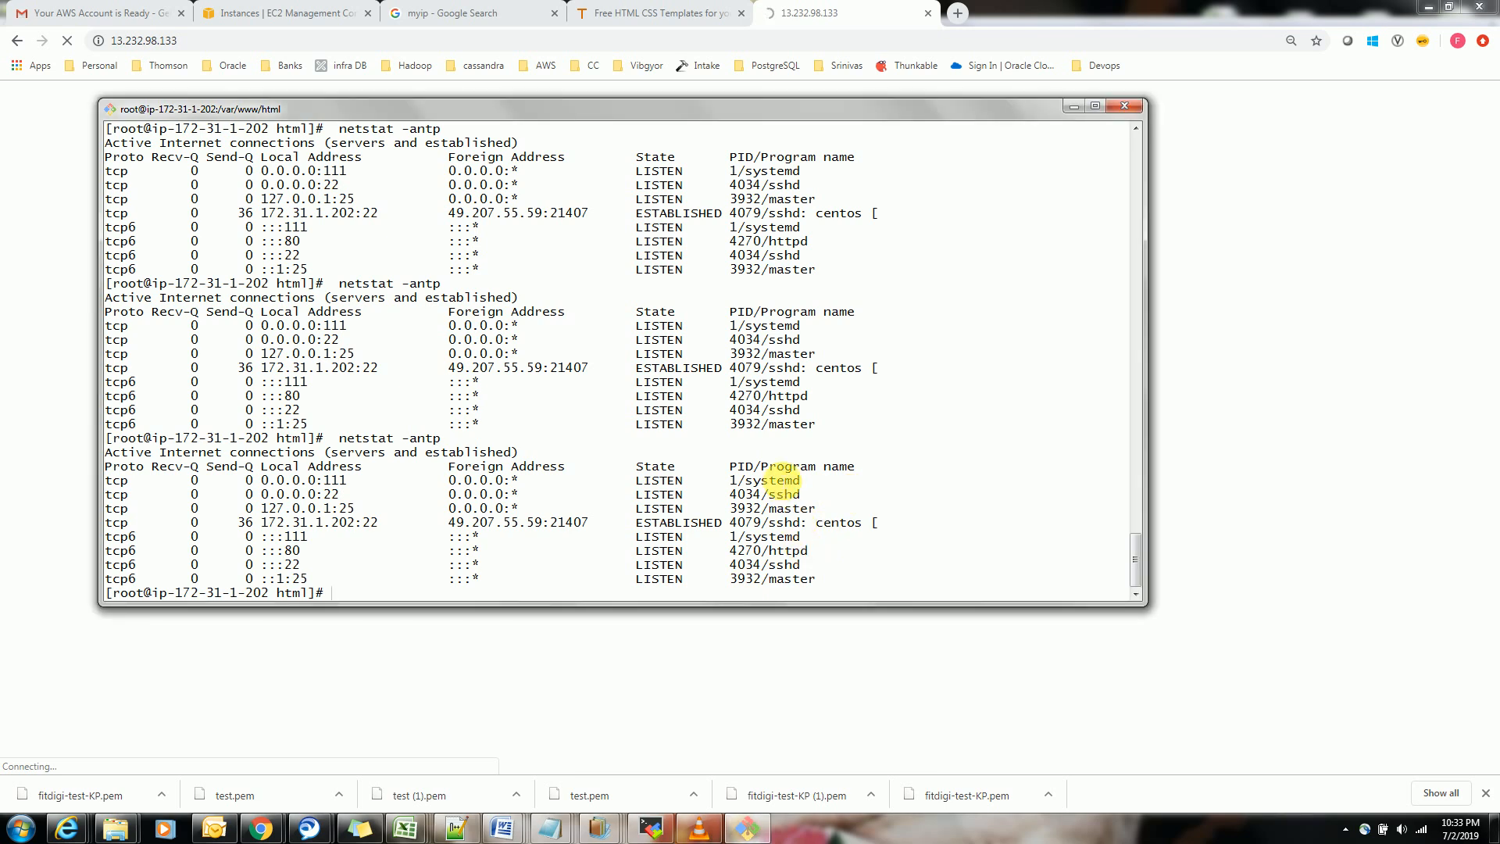
text(ss)
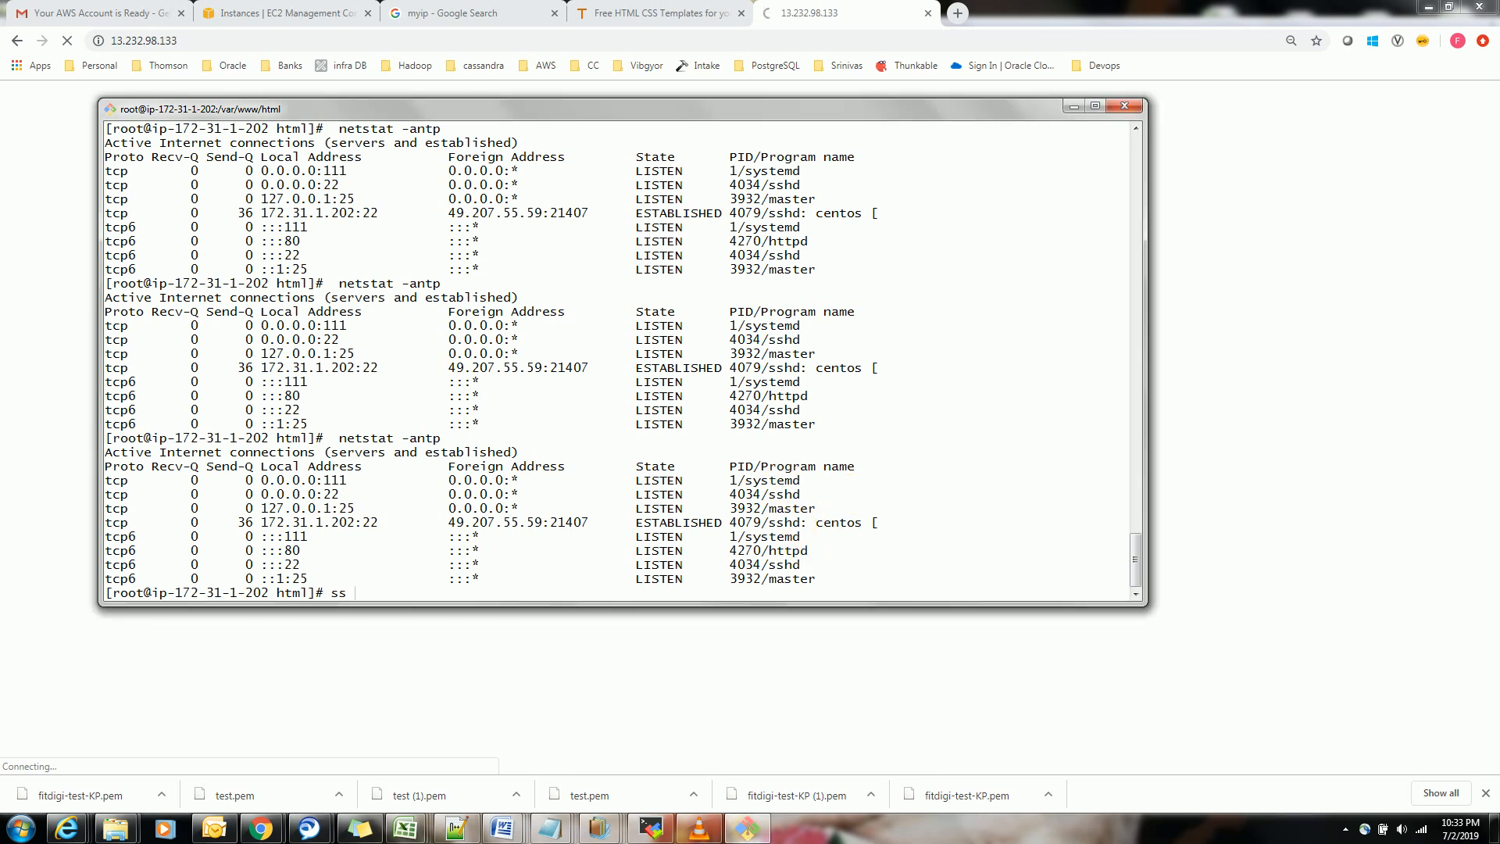
text( -tunl)
key(BackSpace)
text(lp)
key(Return)
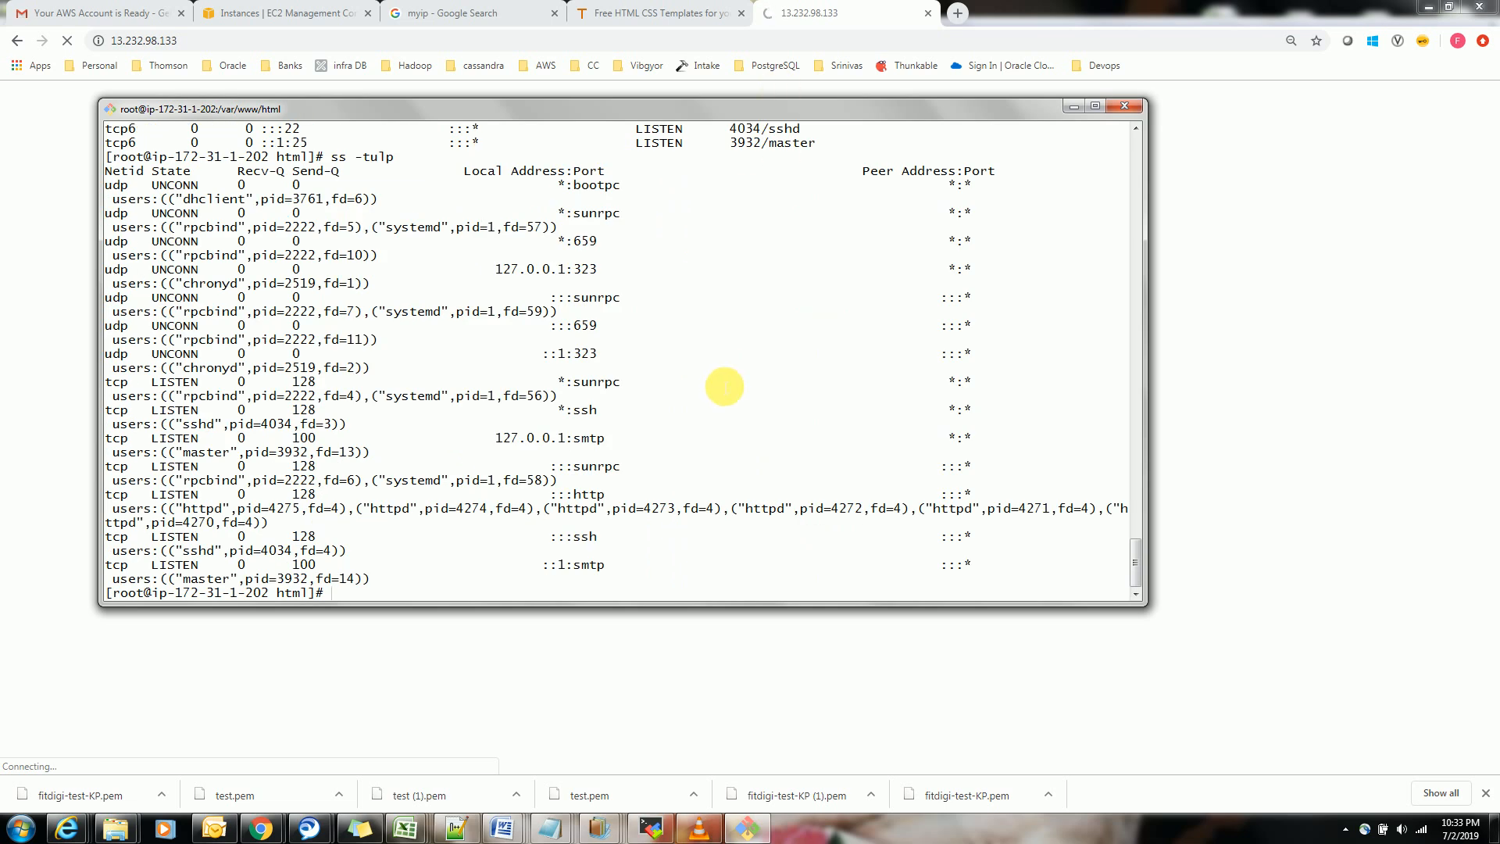
Run ss -tulp|grep httpd to show only the web server's sockets
key(Return)
key(Return)
key(Return)
key(Return)
key(Up)
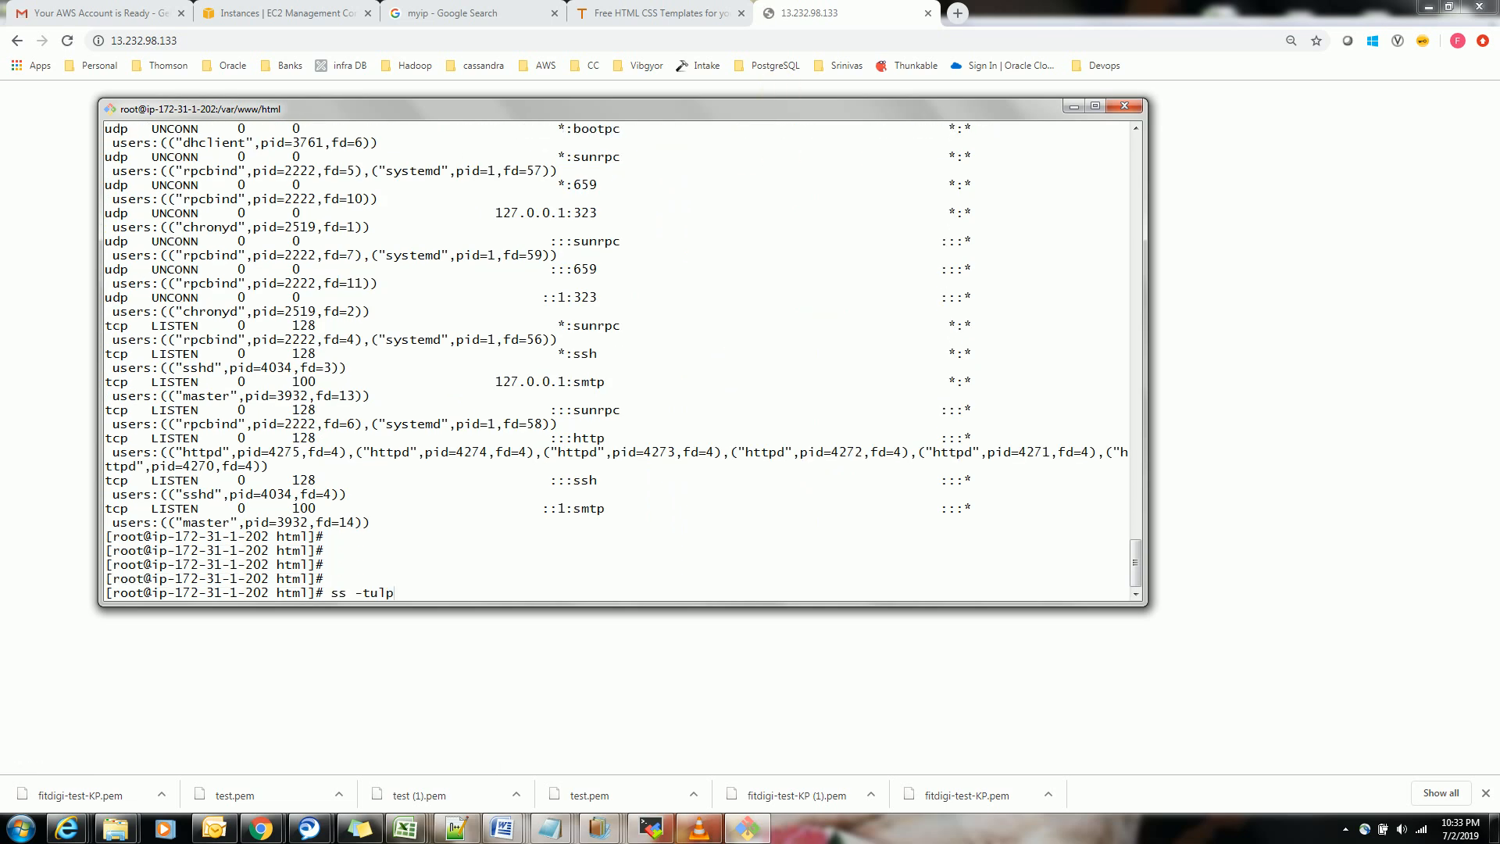
text(|grep httpd)
key(Return)
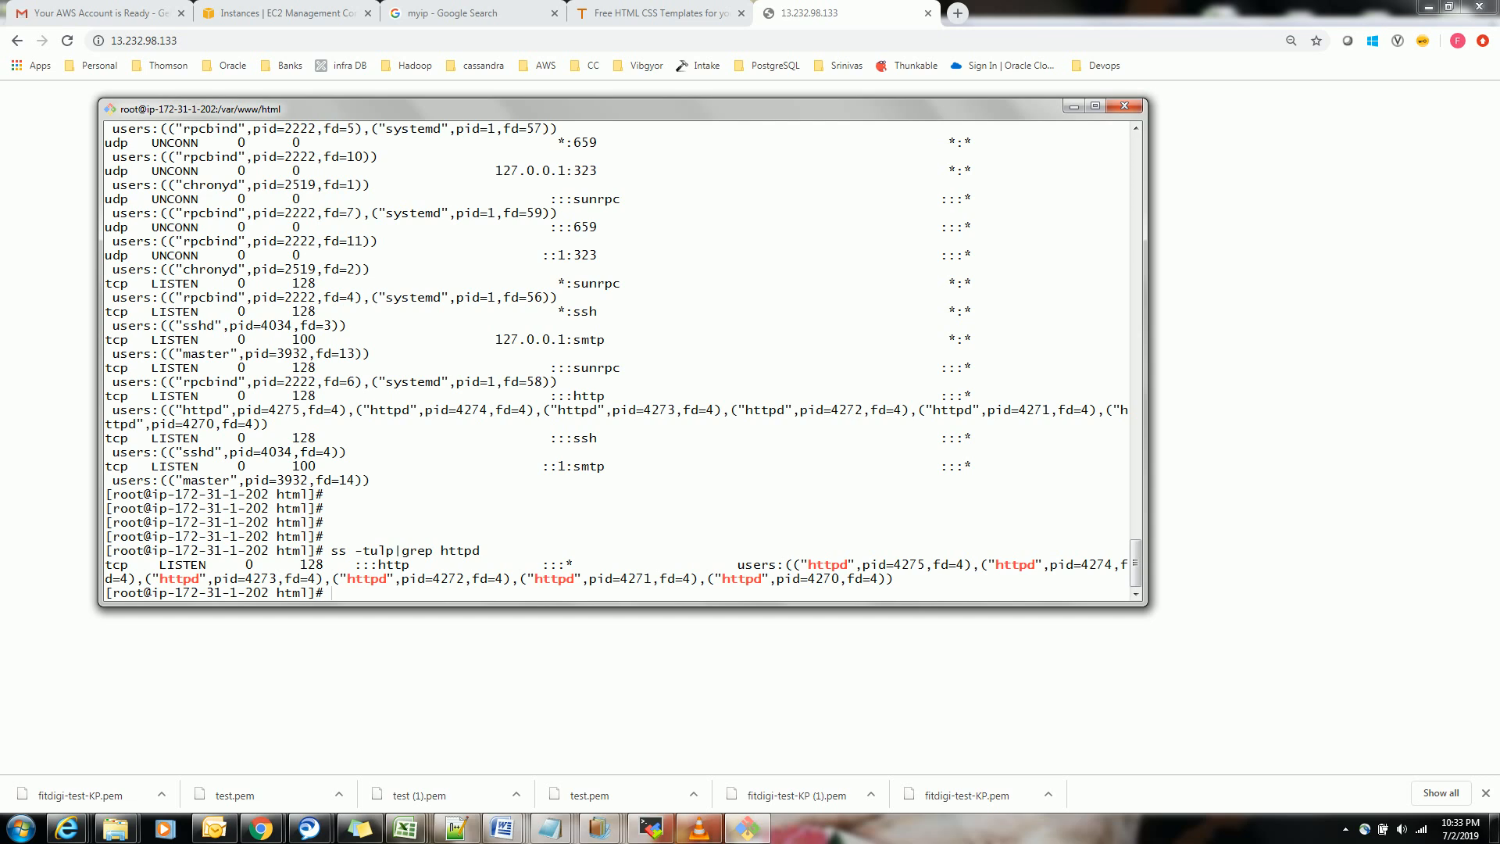
key(Return)
key(Return)
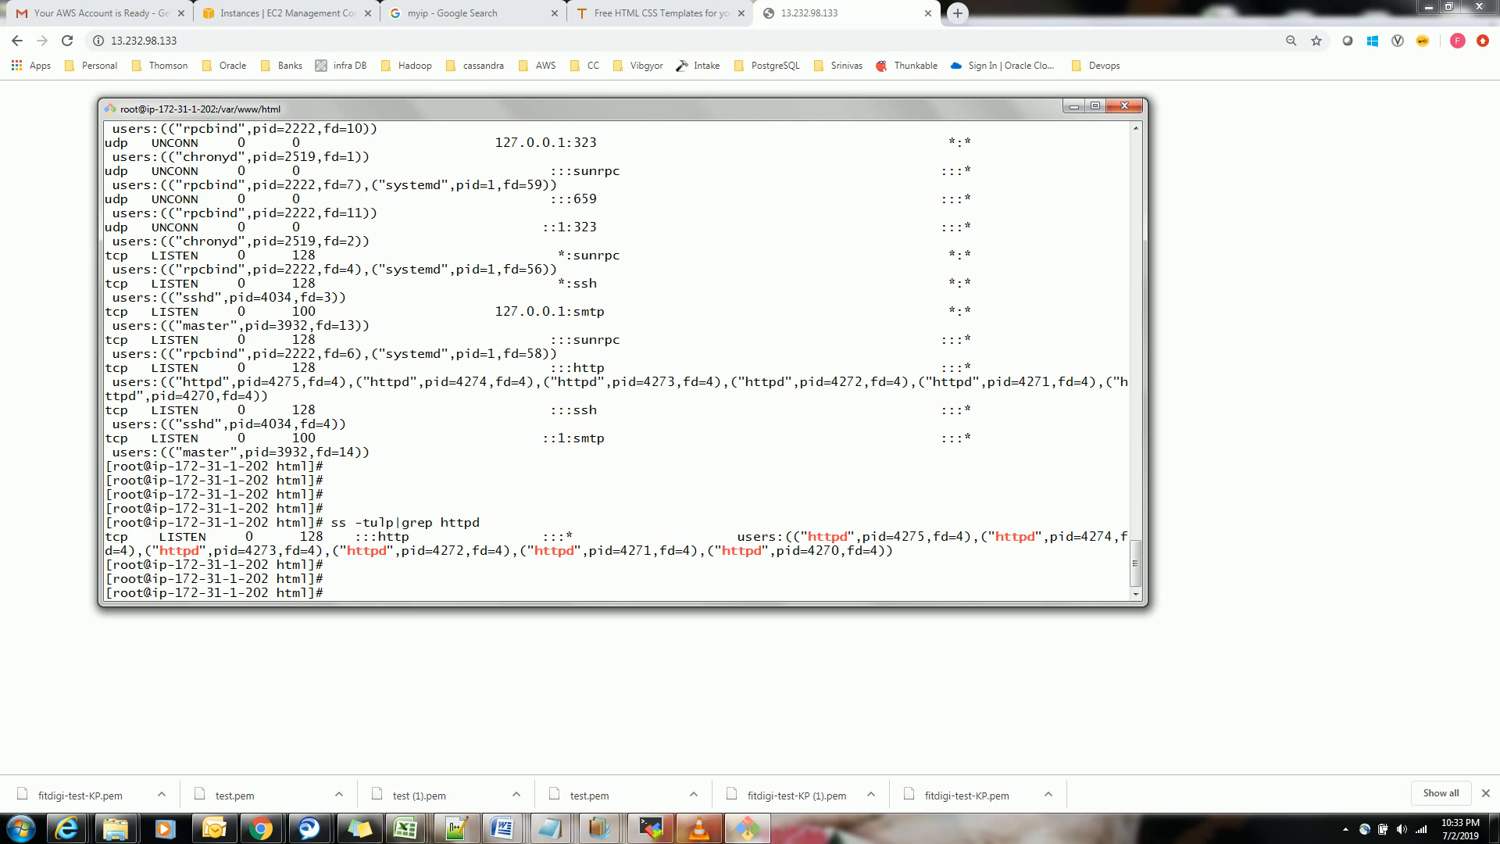
Change to the web root directory with cd /var/www/html/
text(cd /var/www/html/)
key(Return)
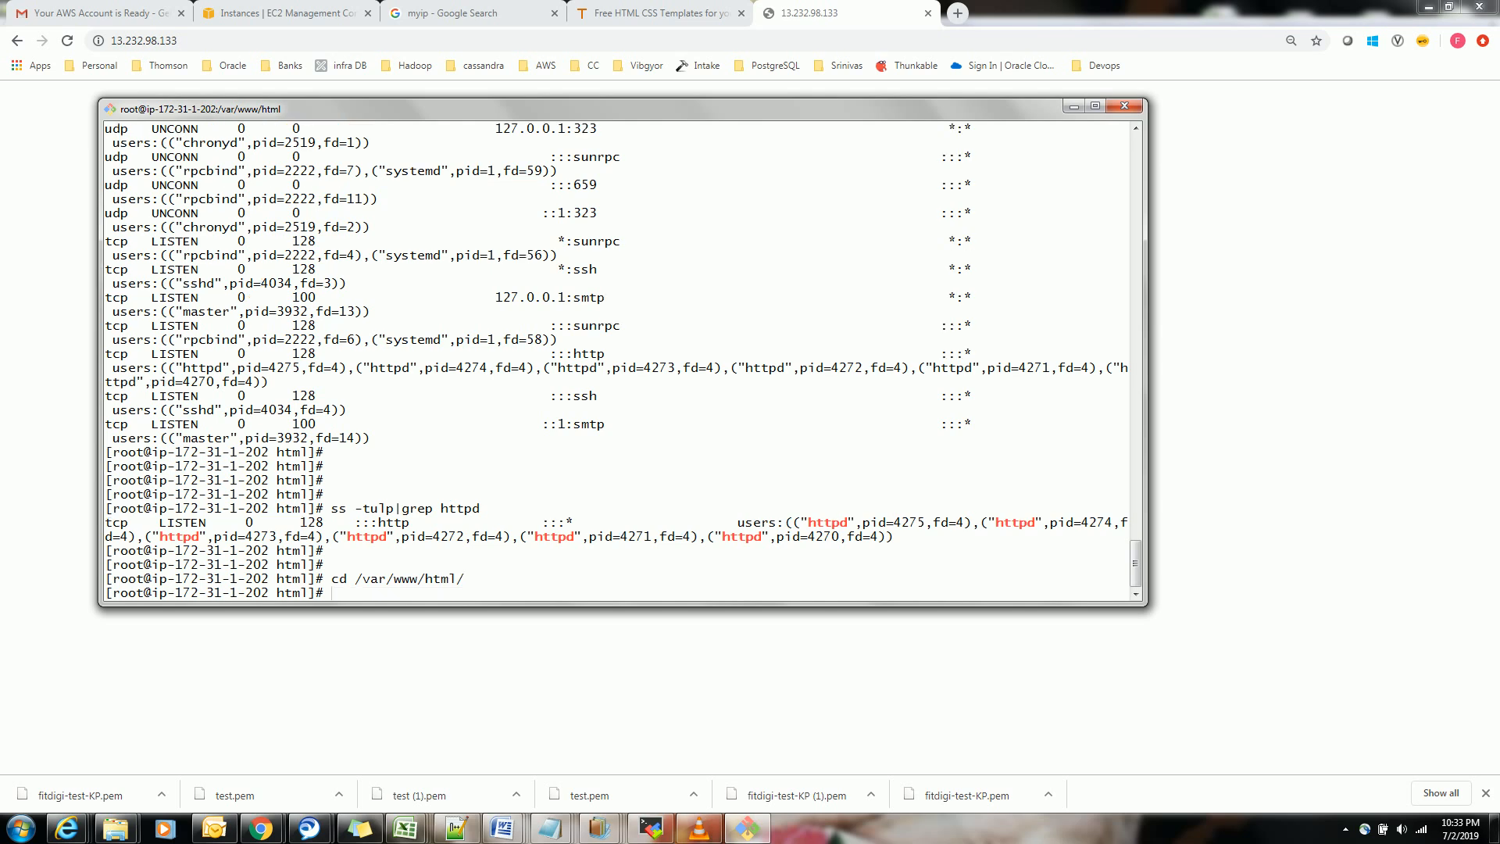
List the contents of the web root directory with ls -lrt
text(ls r-lt)
key(BackSpace)
key(BackSpace)
key(BackSpace)
key(BackSpace)
text(-lrt)
key(Return)
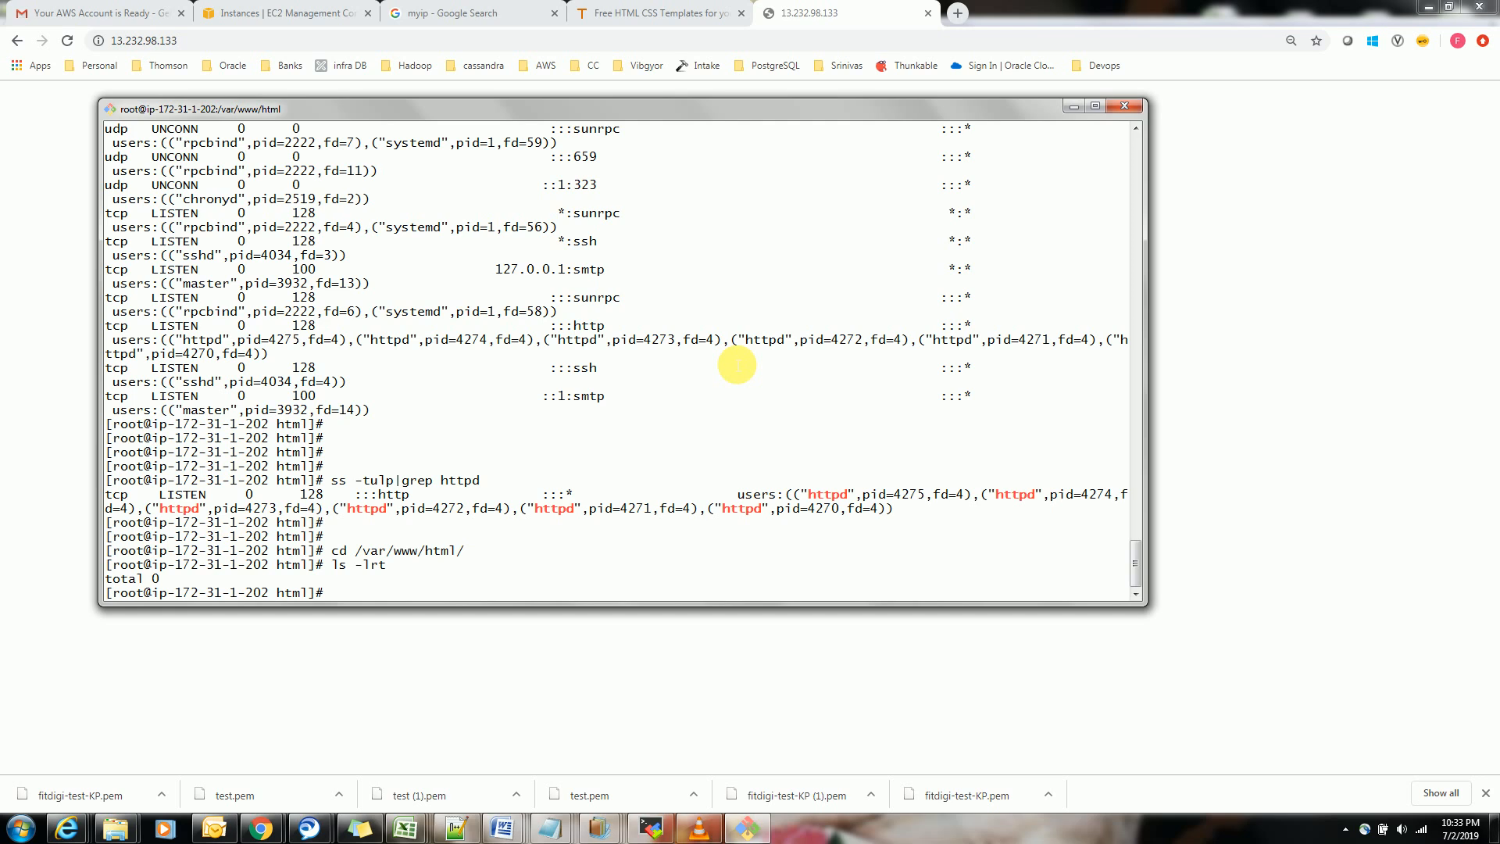
key(Return)
key(Return)
key(Return)
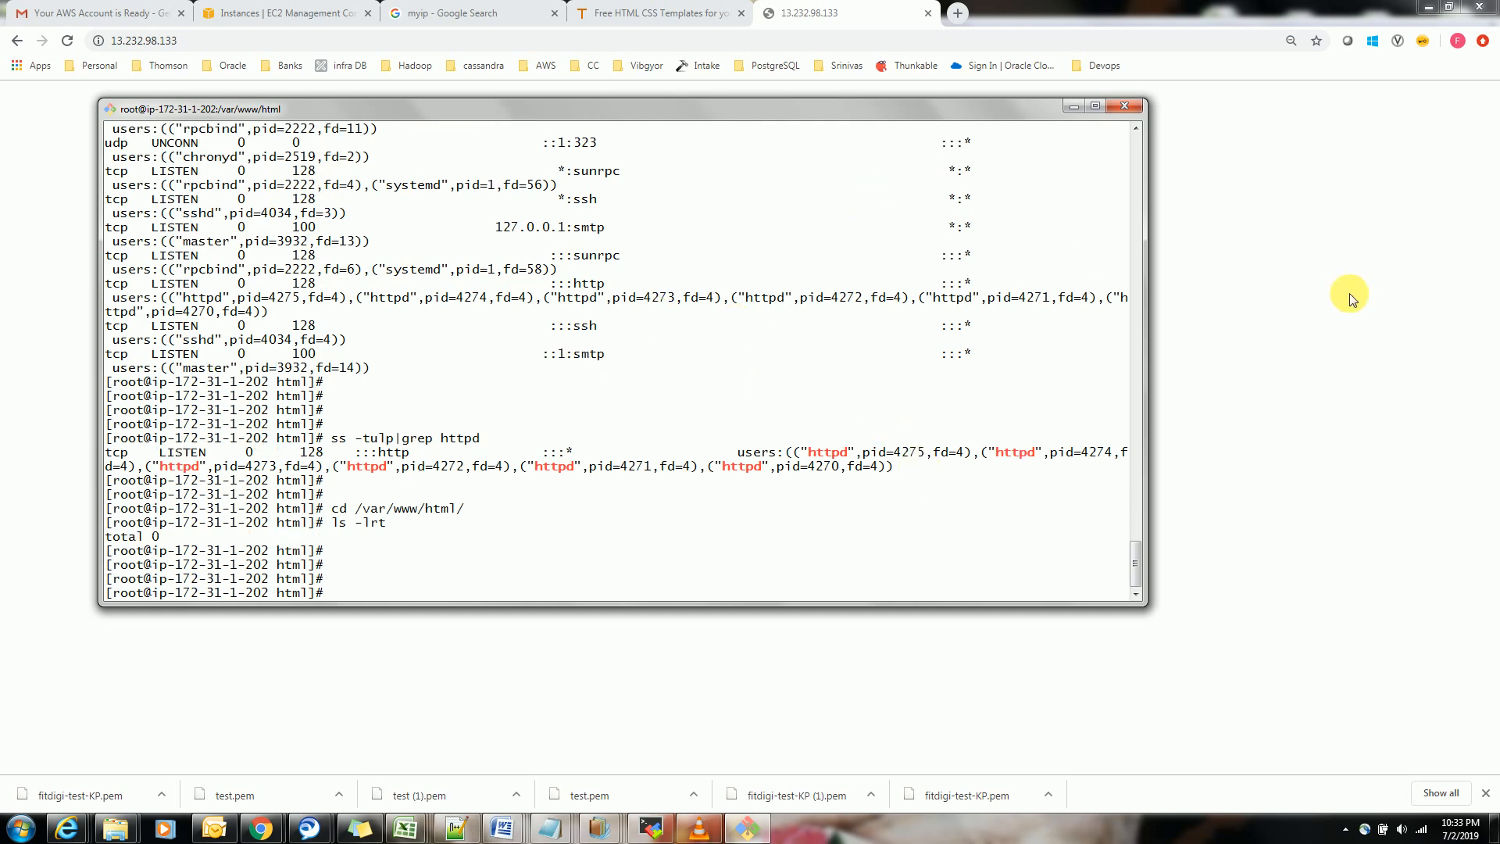
Search for tooplate.com in a new browser tab and open the site's Free Templates page
click(948, 22)
click(956, 13)
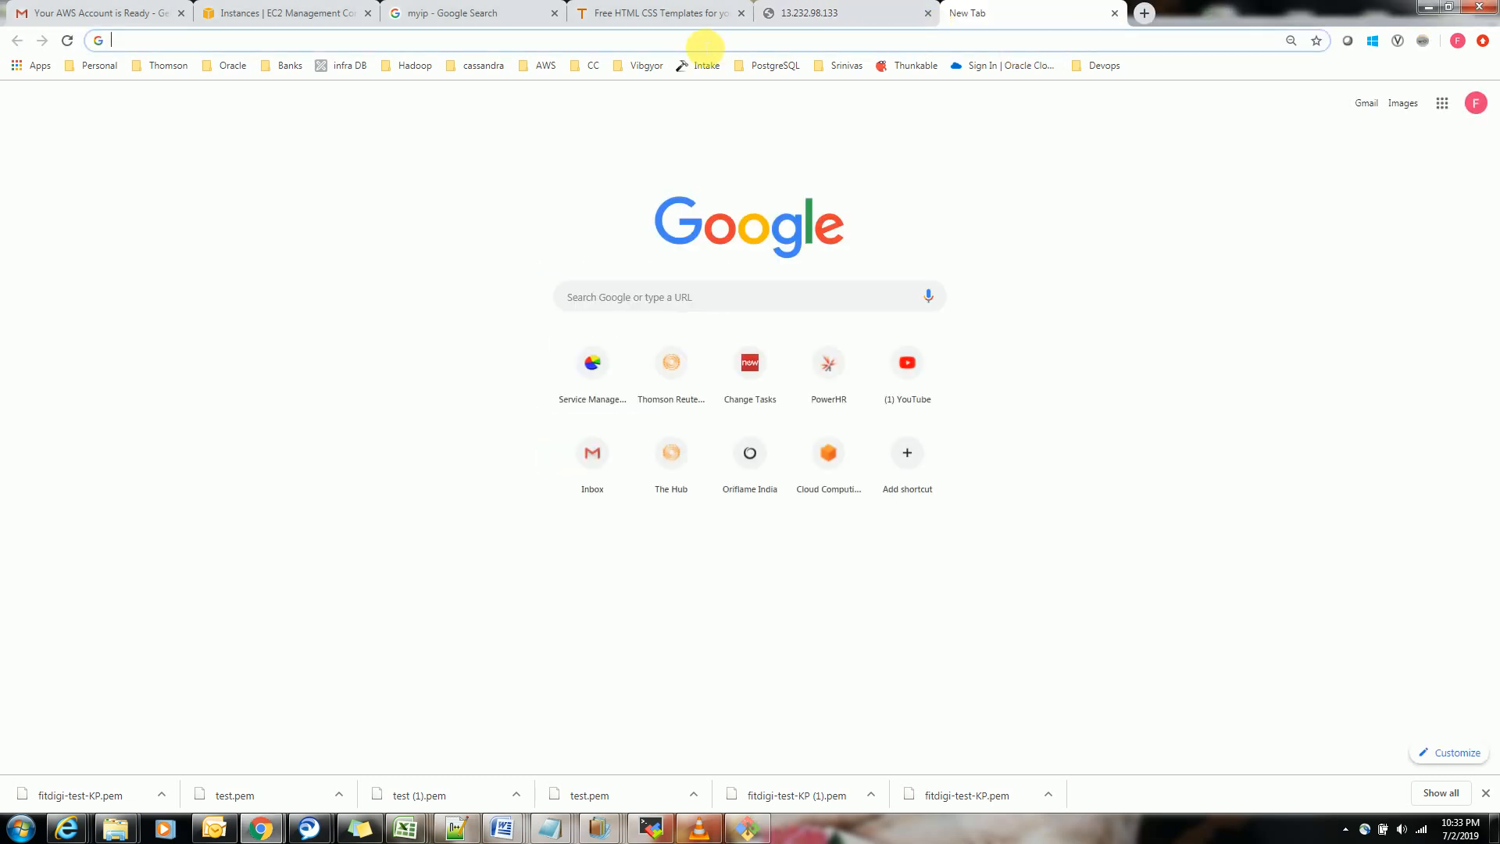
text(tooplate.com)
key(Return)
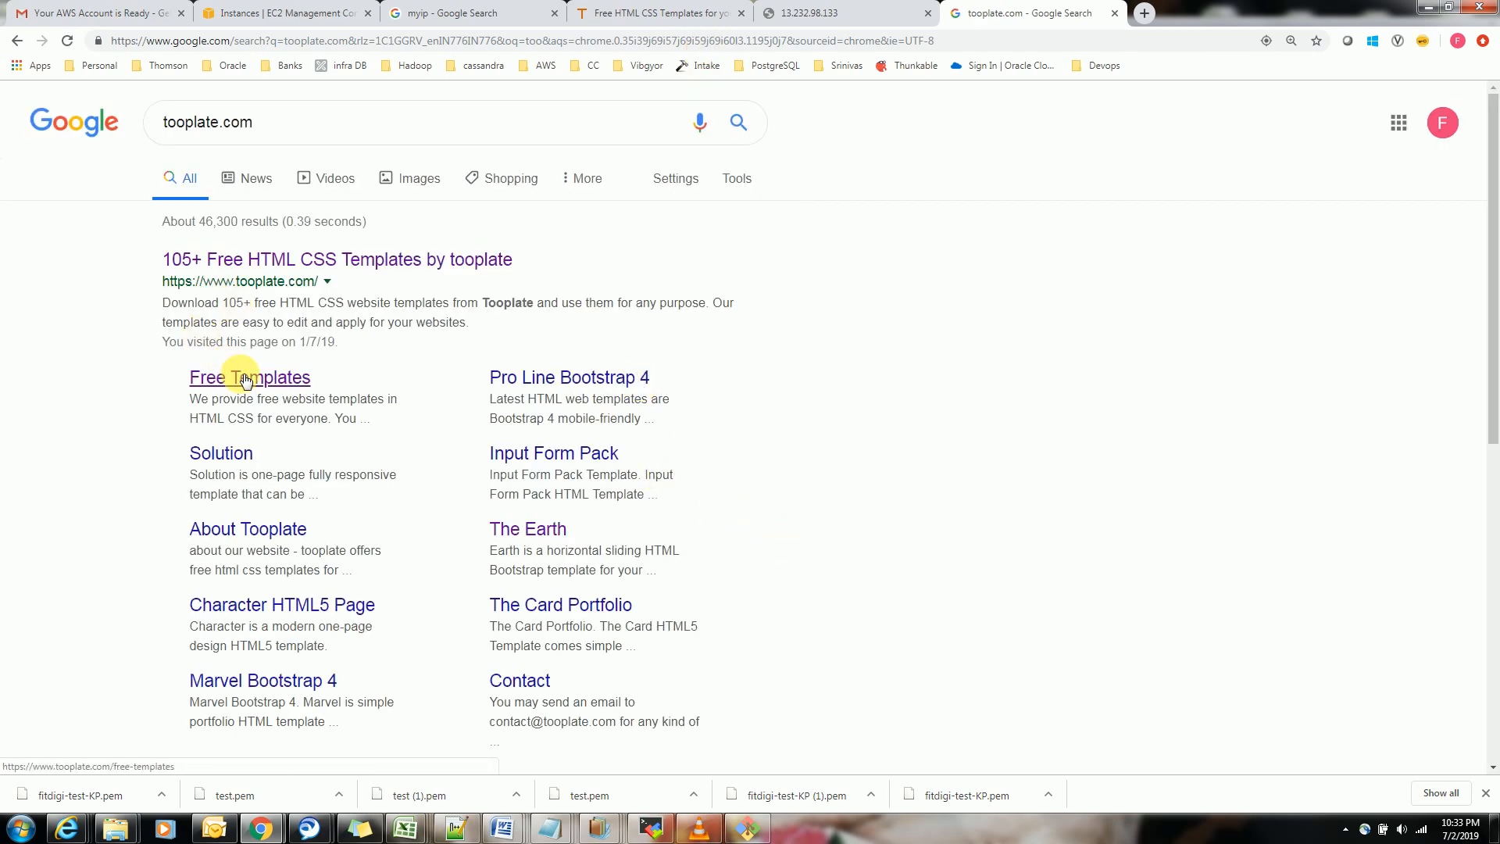
click(253, 376)
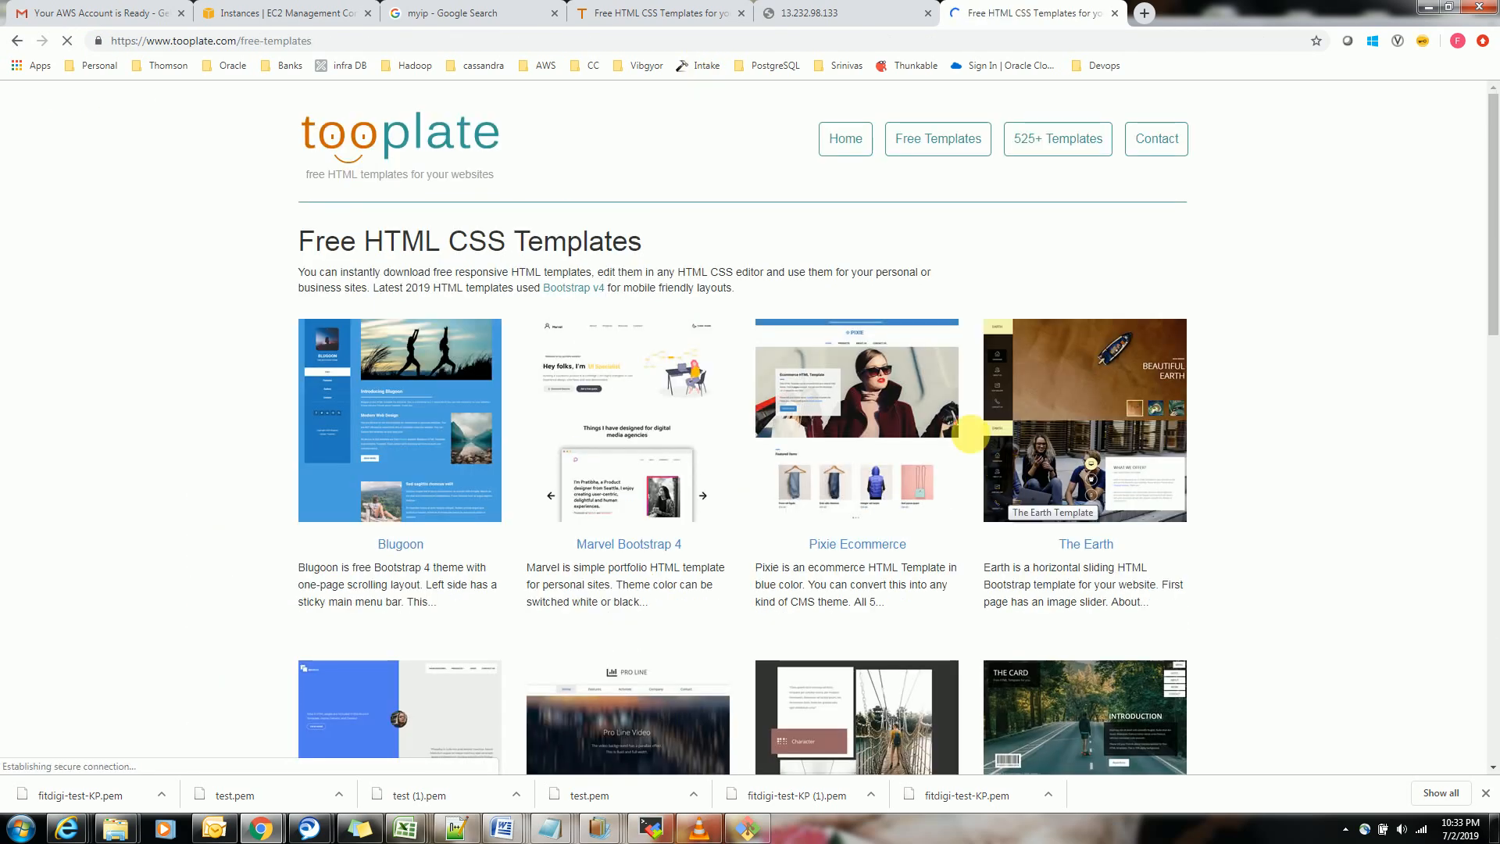
Open The Earth template's page and download the template as a zip file
click(1077, 394)
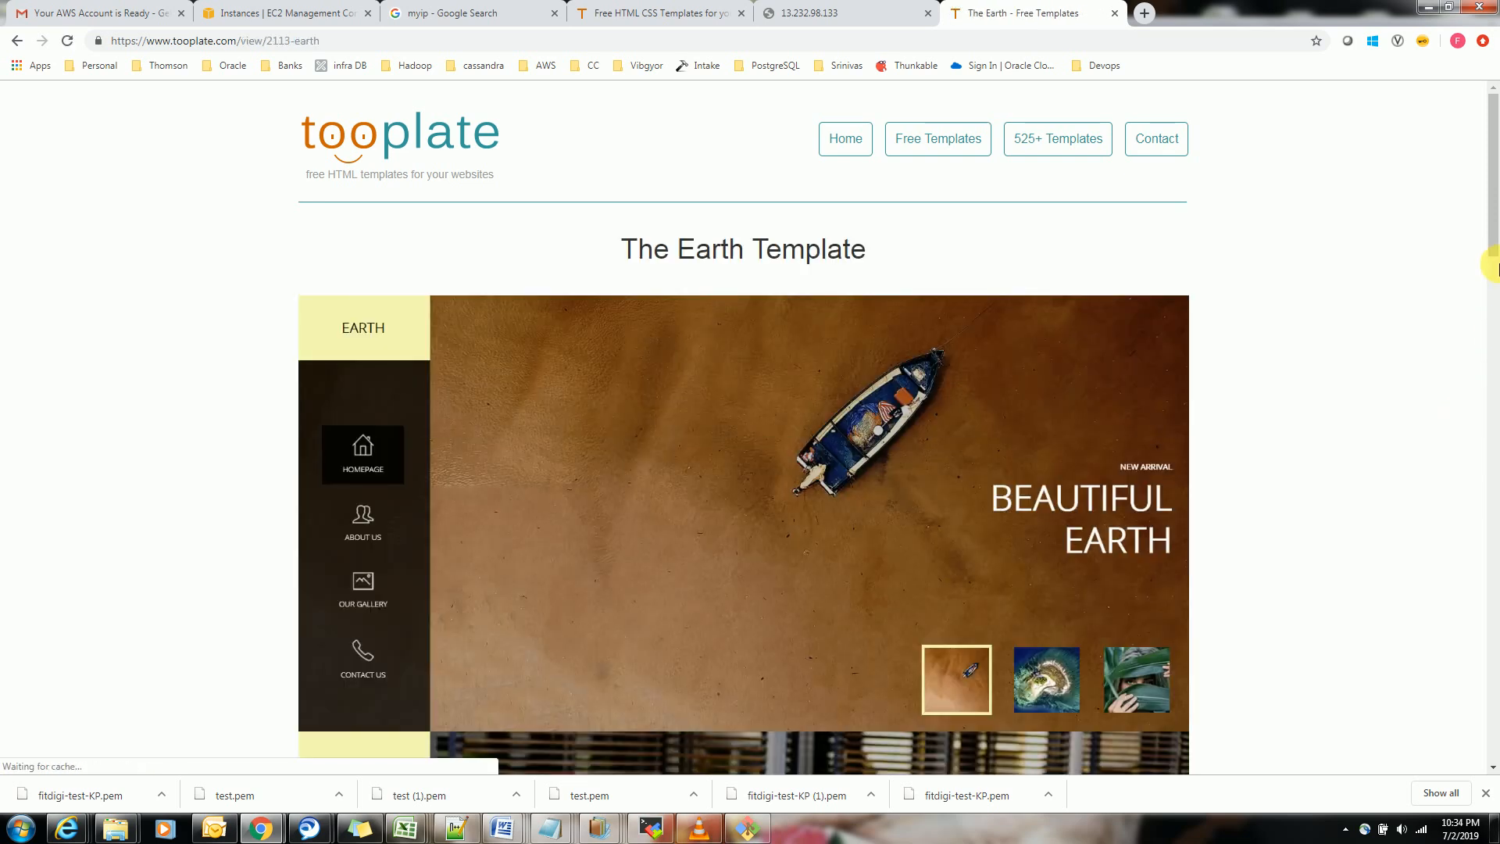
drag(1495, 221, 1490, 500)
click(1450, 563)
scroll(1488, 604, down, 2)
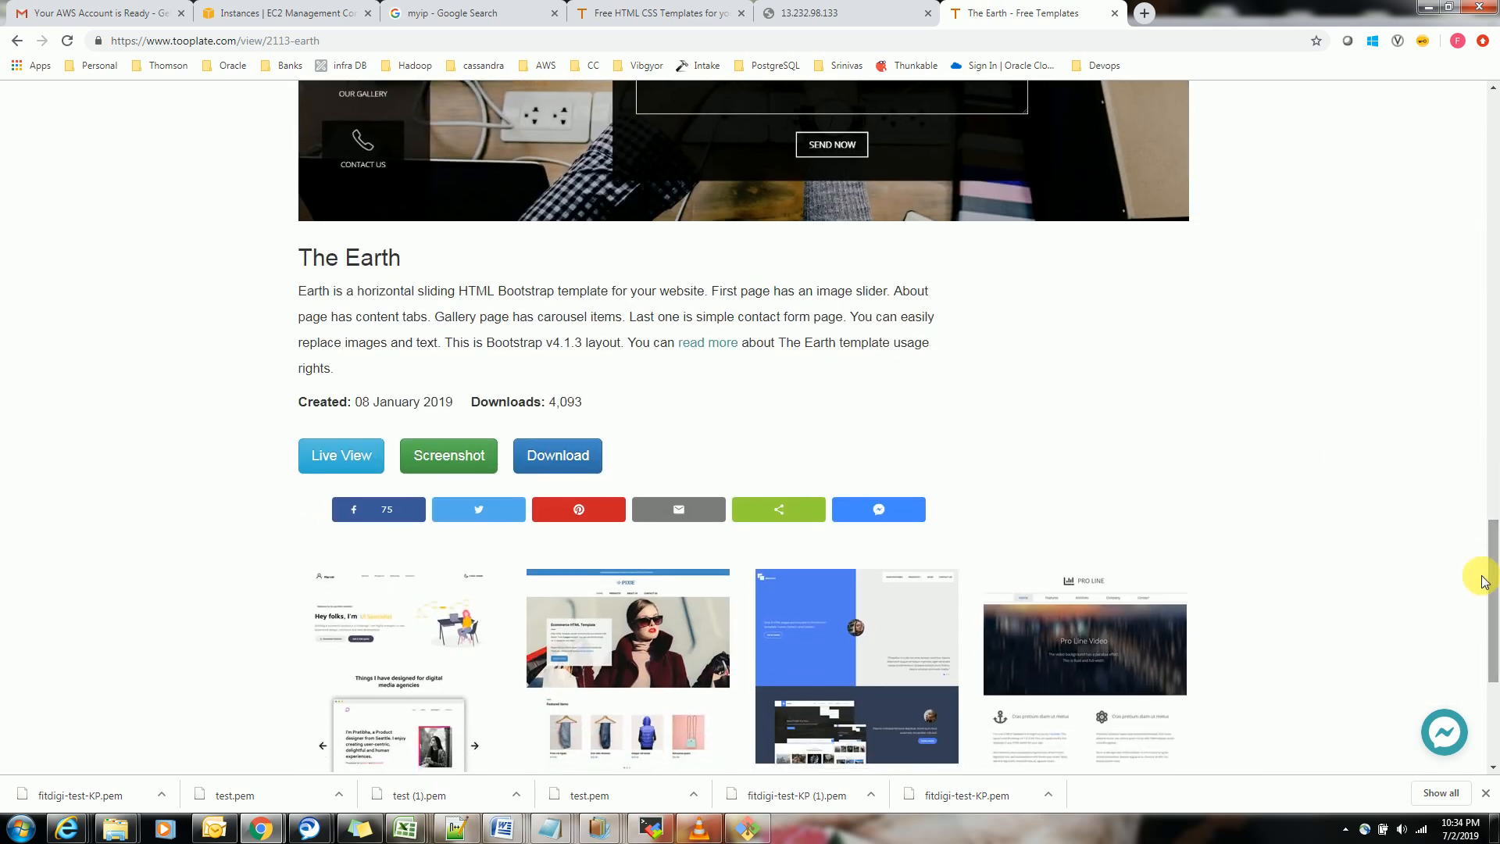
click(584, 461)
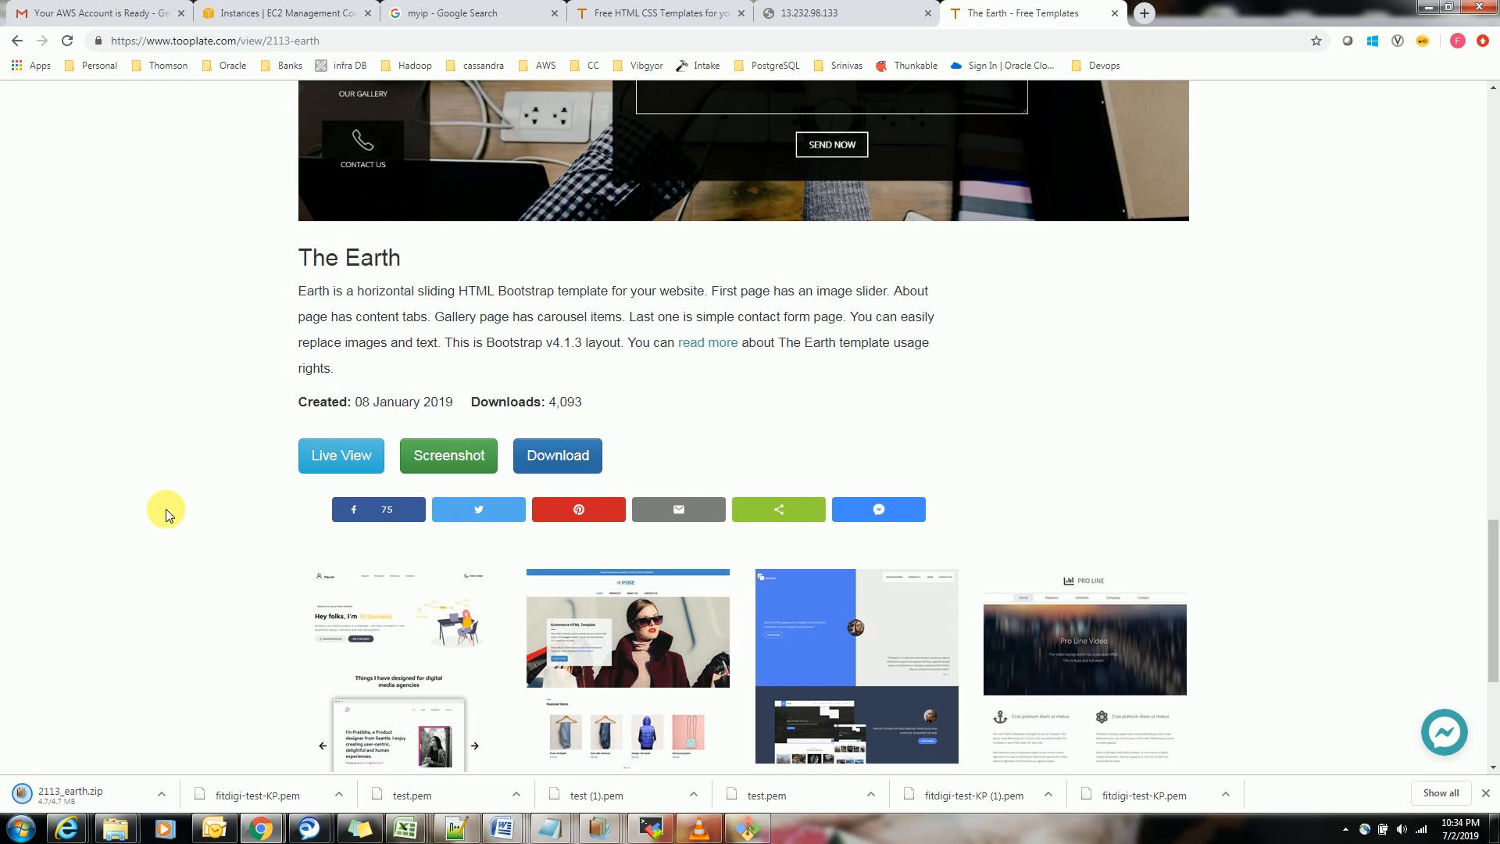
Return to the server's root shell and print the working directory with pwd
click(748, 829)
text(pwd)
key(Return)
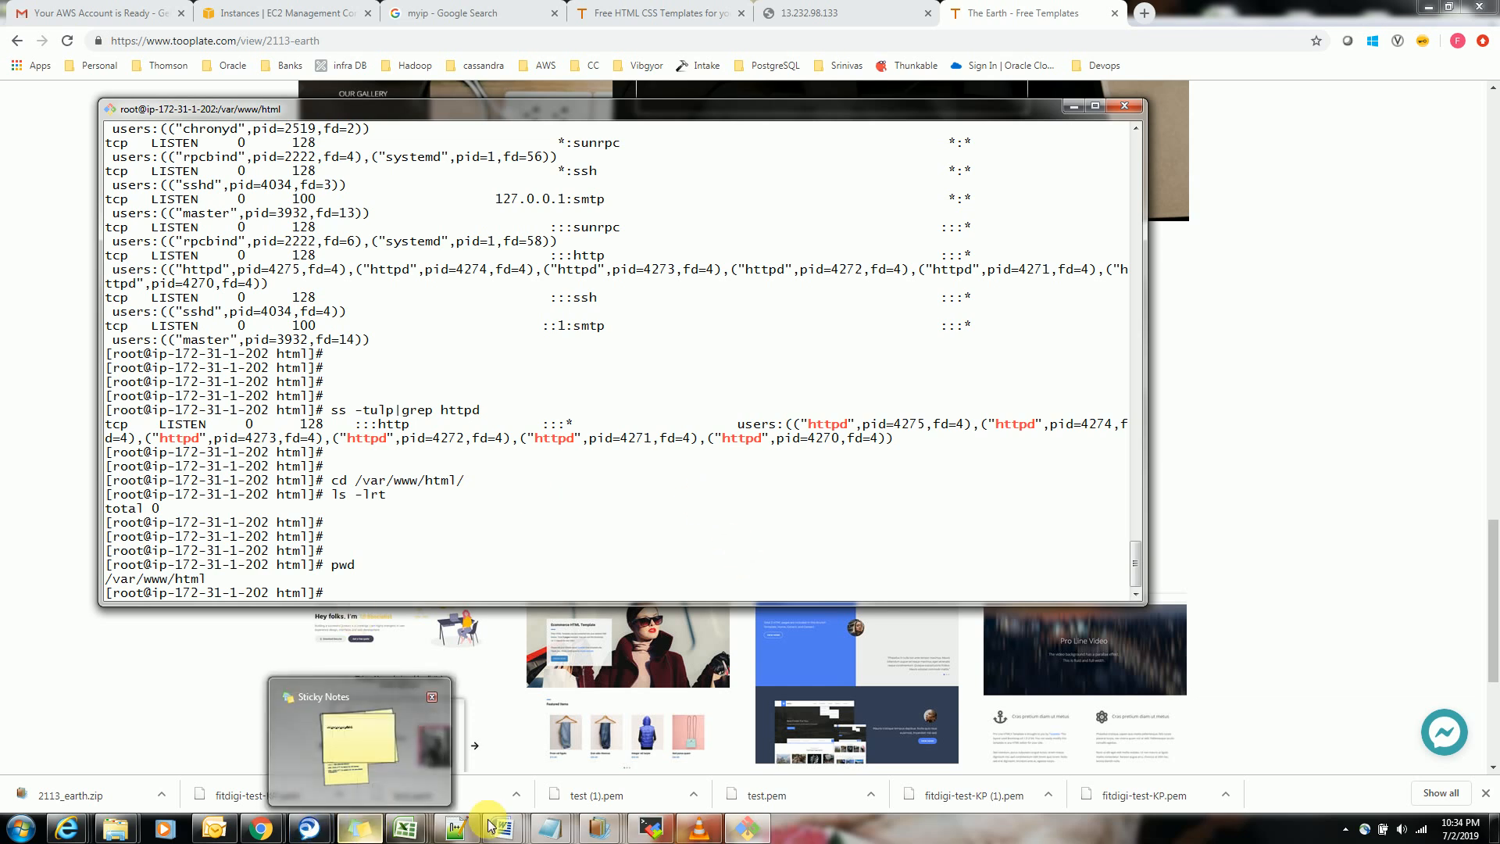
Open a second Git Bash window for local commands and bring it to the front
click(746, 828)
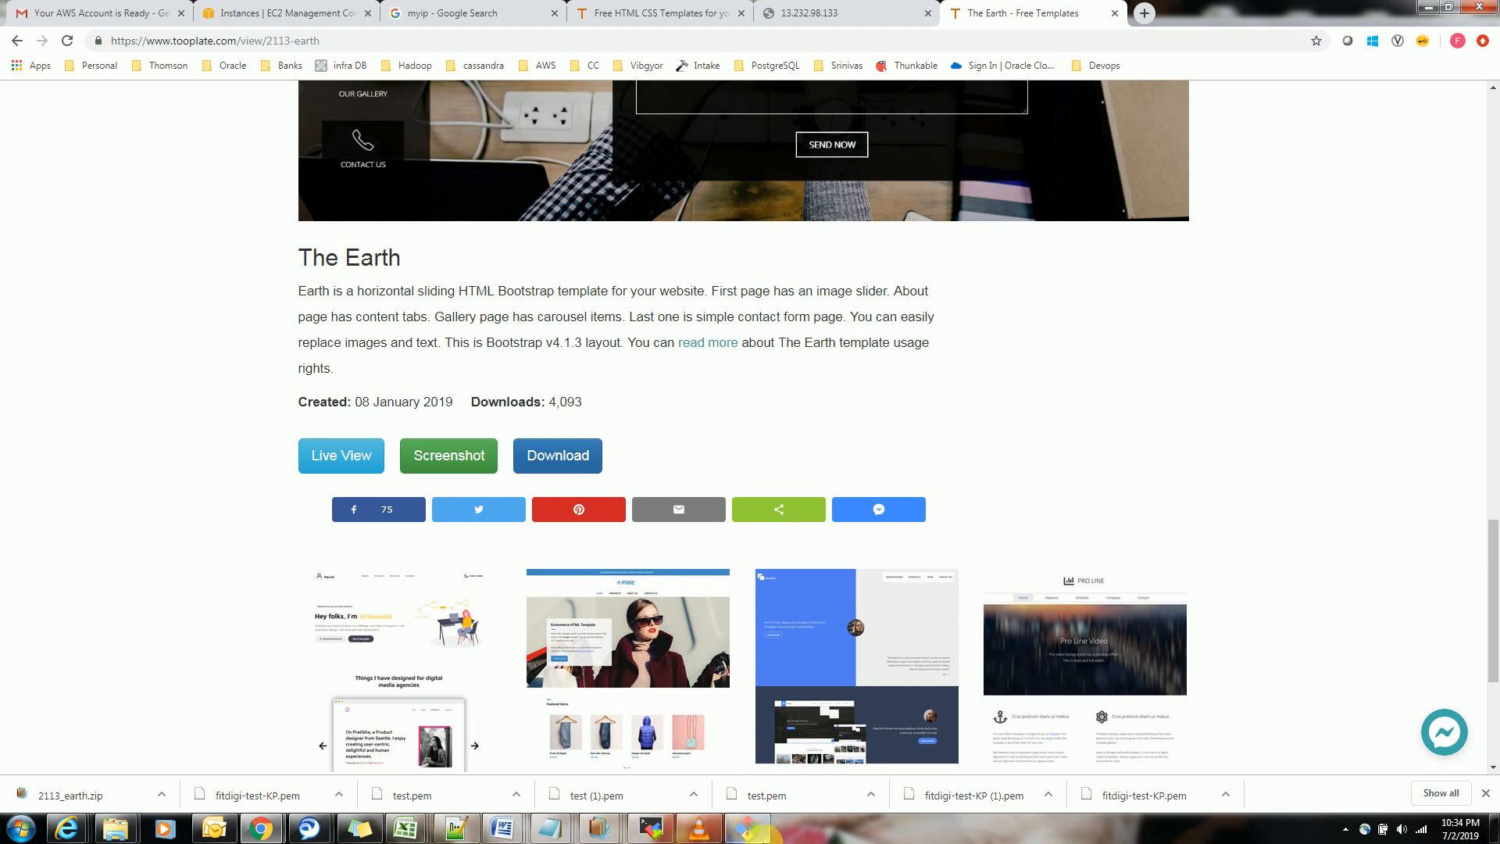
click(747, 830)
click(21, 828)
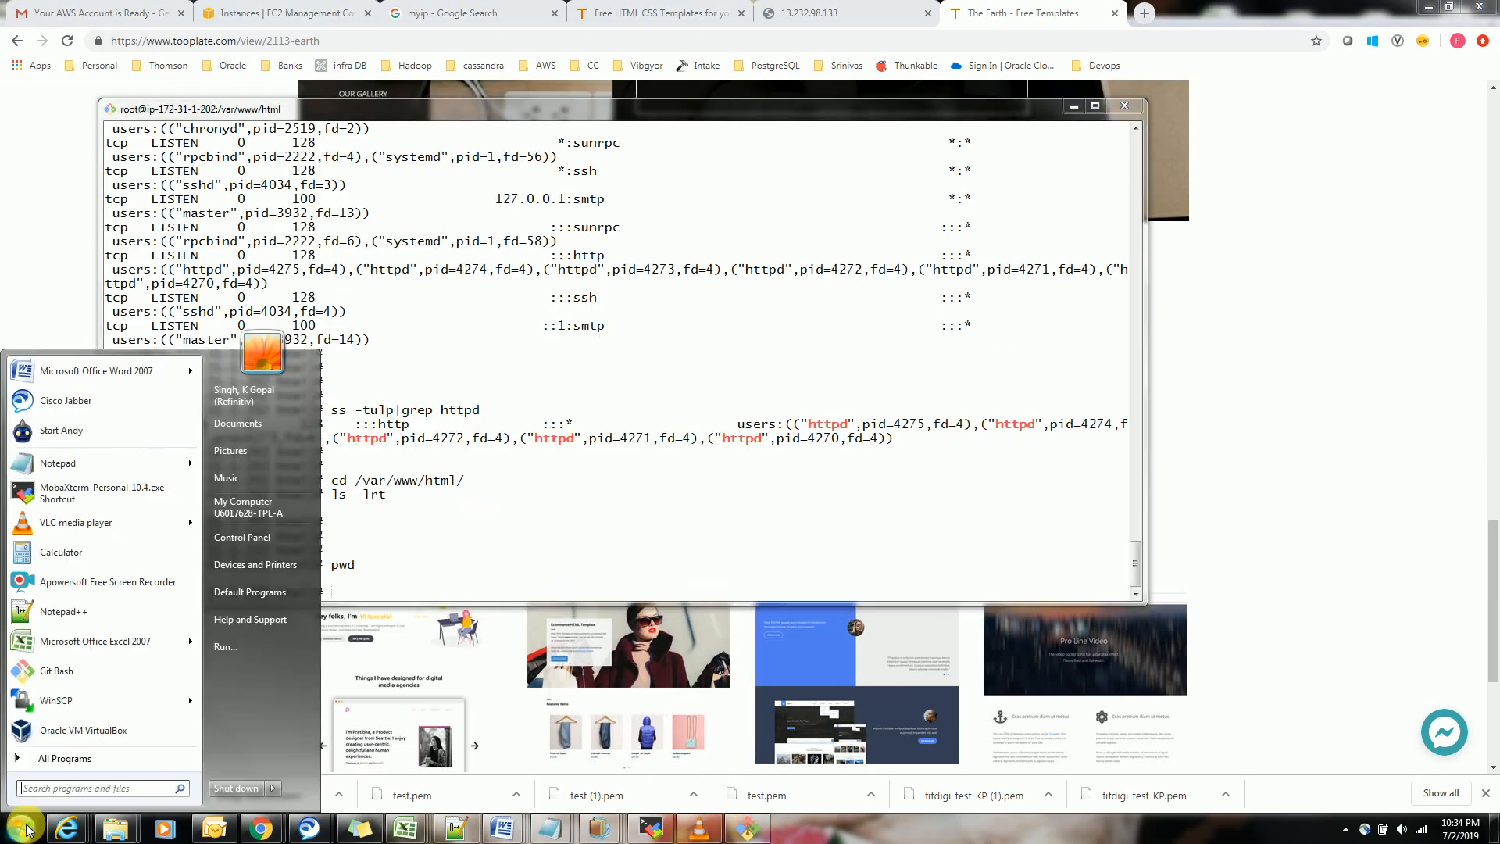
click(69, 682)
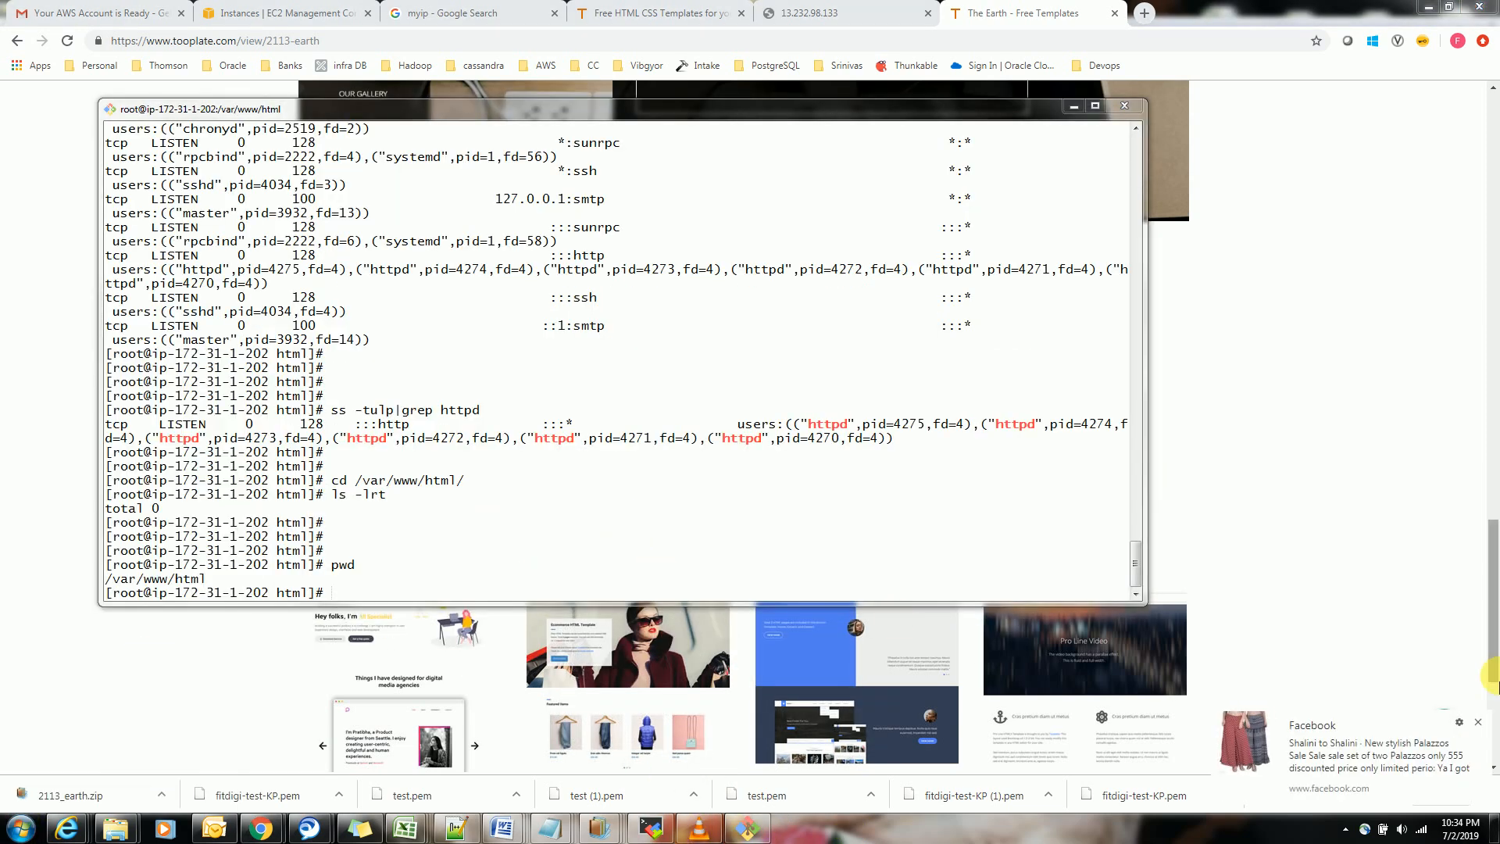
click(1479, 722)
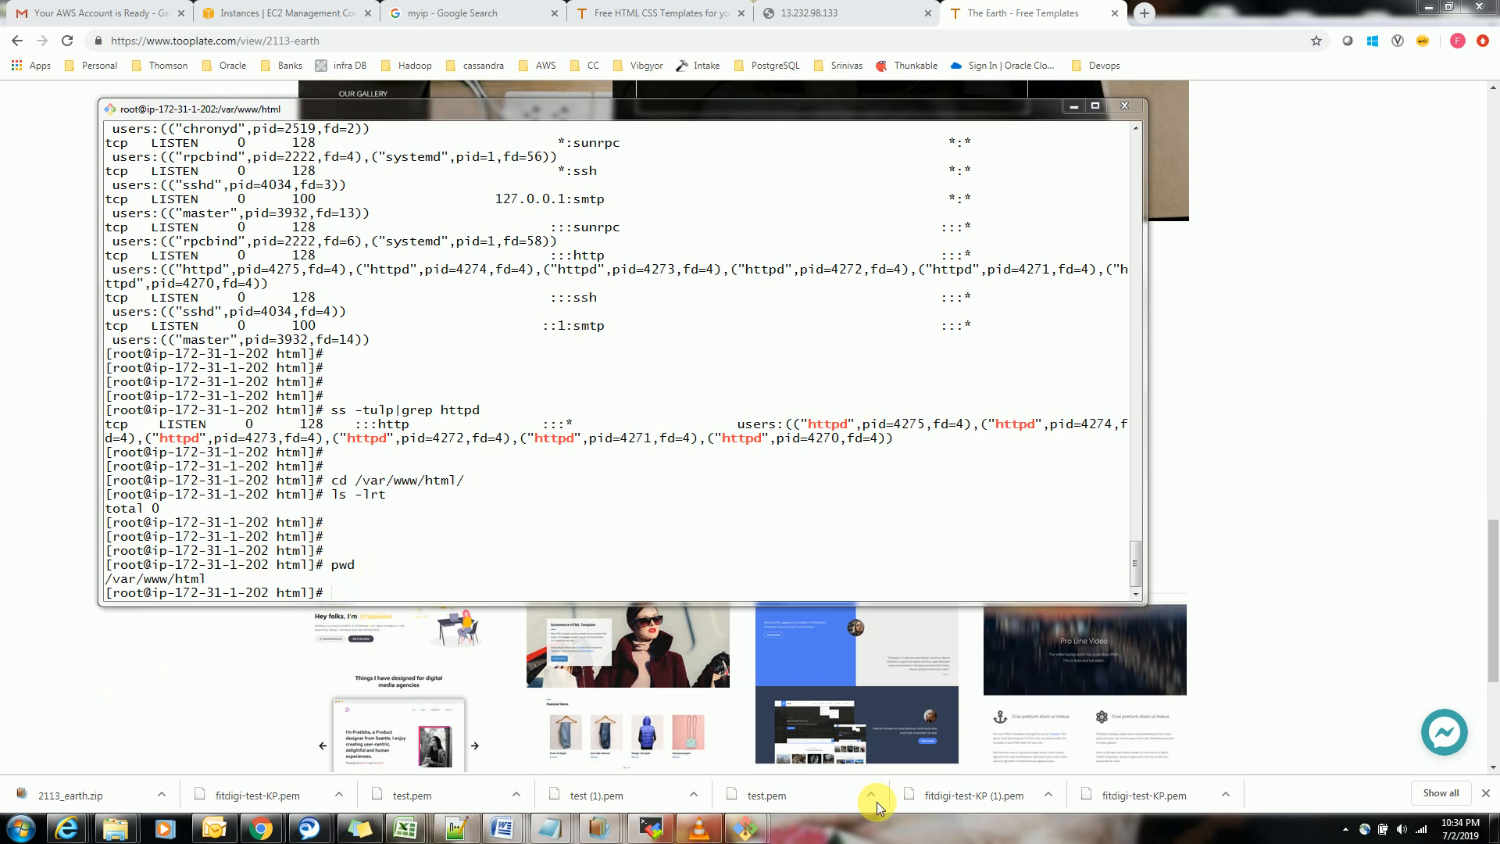
mouse_move(746, 826)
click(821, 762)
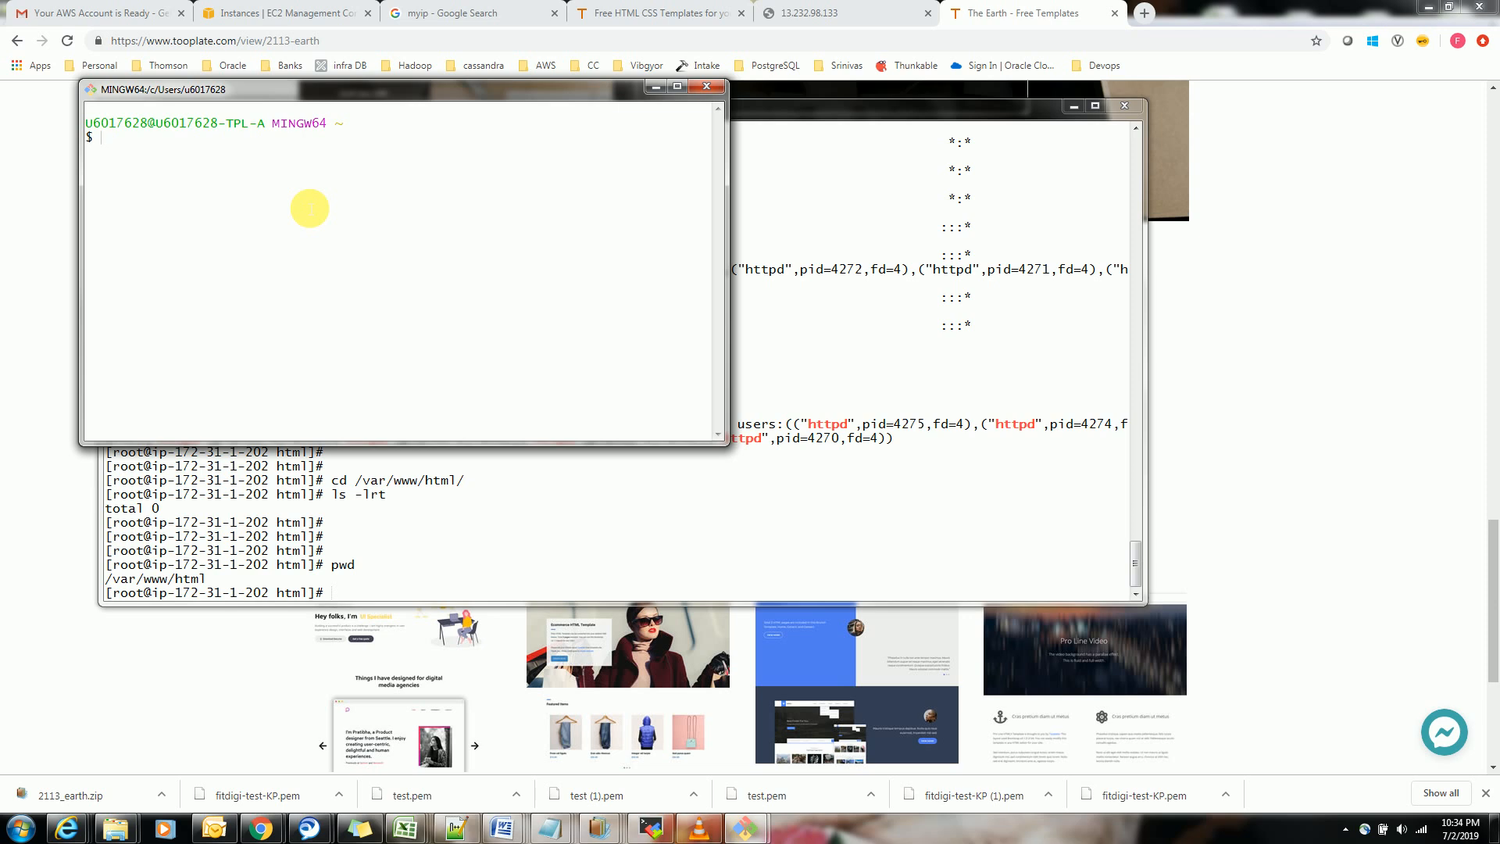
Change to the local downloads folder with cd Downloads/
text(cd )
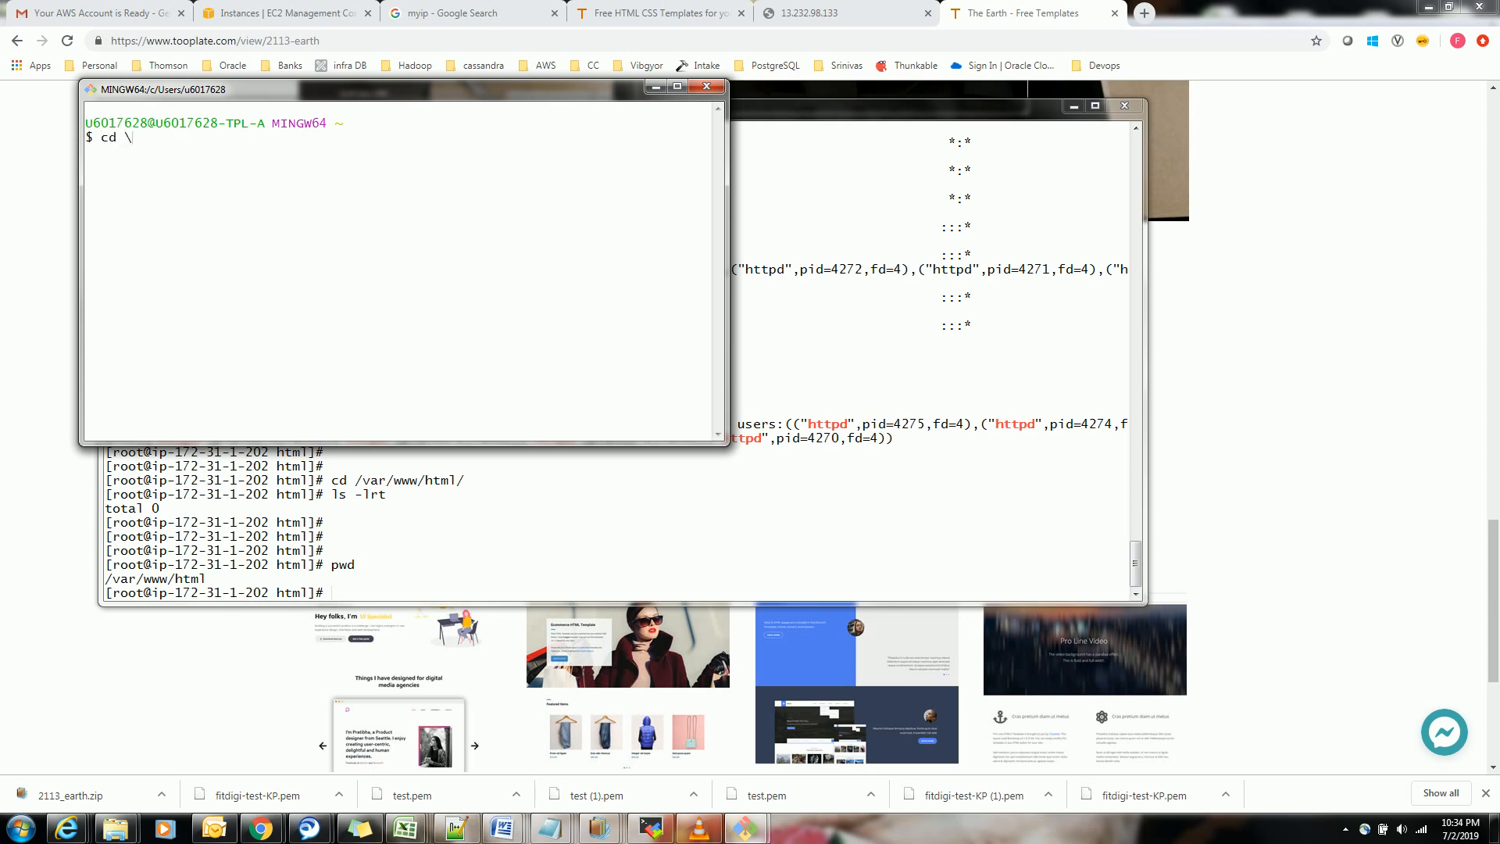
text(Dow)
key(Tab)
key(Return)
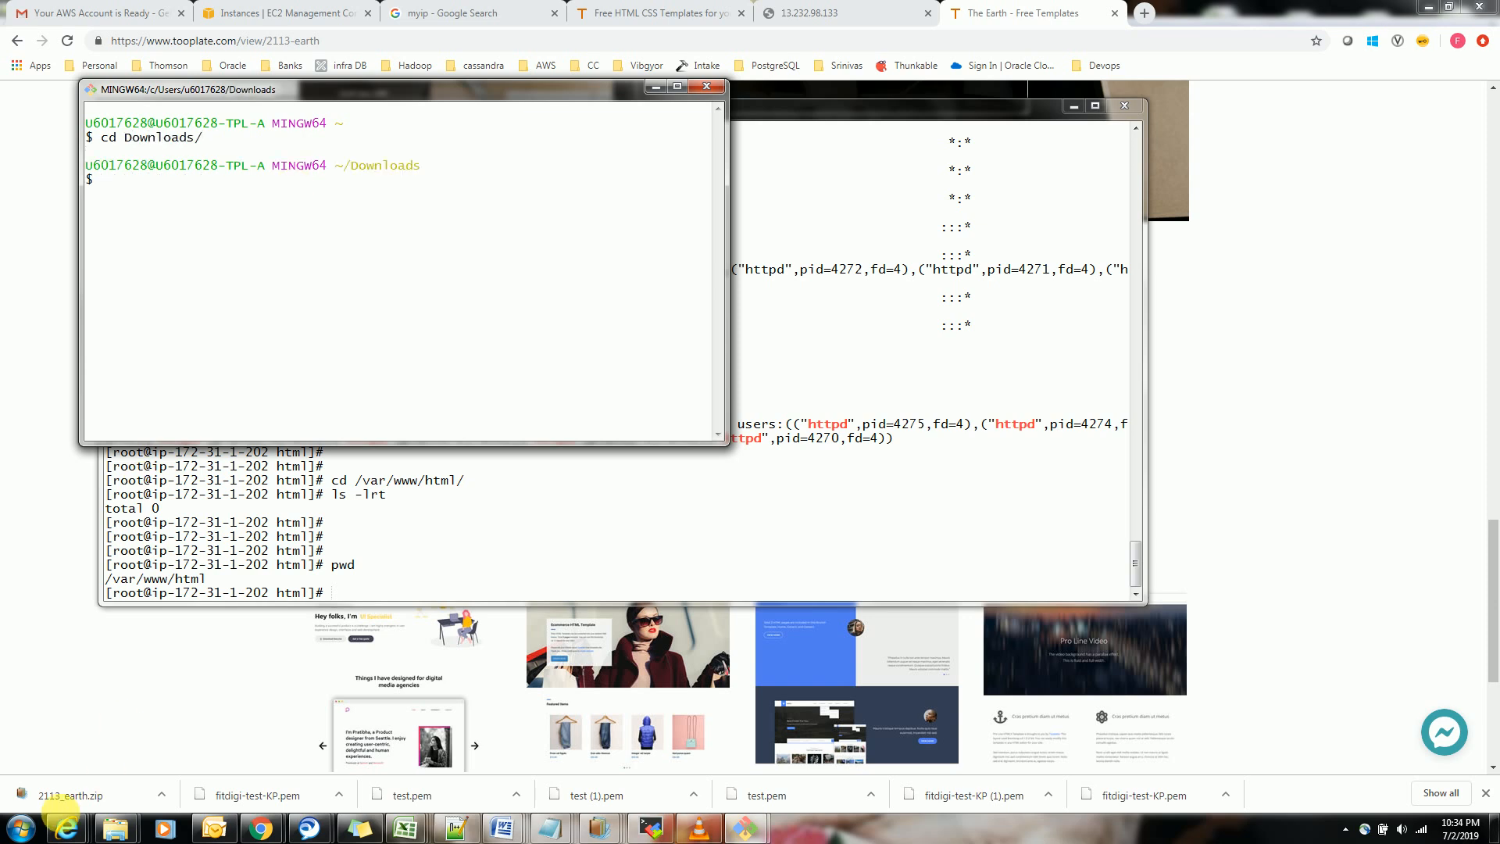
Switch to the Downloads folder in Windows Explorer, copy the name of 2113_earth.zip, and return to the local shell
mouse_move(116, 827)
click(77, 762)
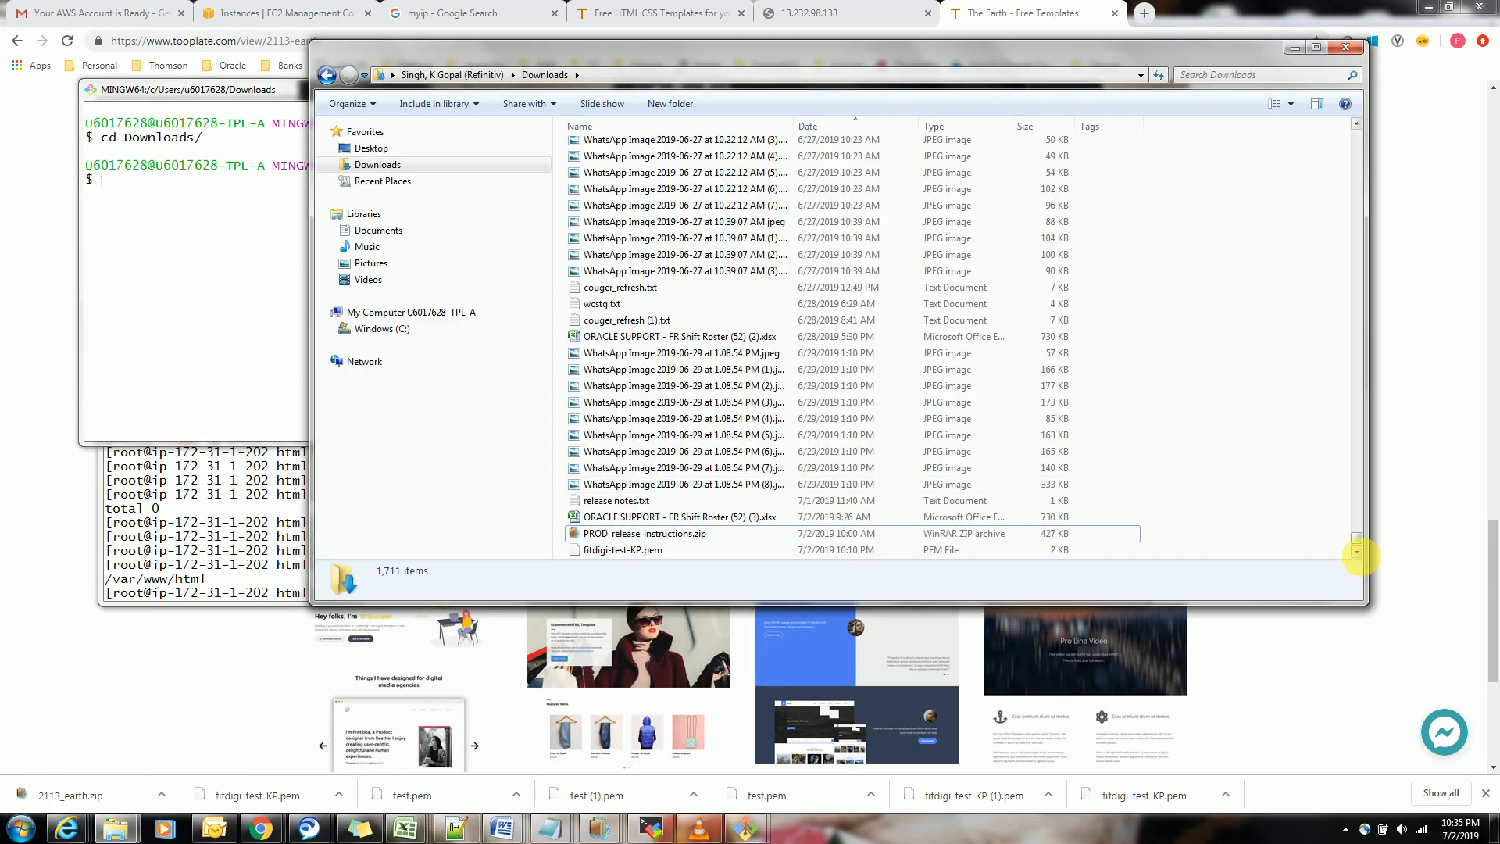
click(1357, 552)
click(617, 550)
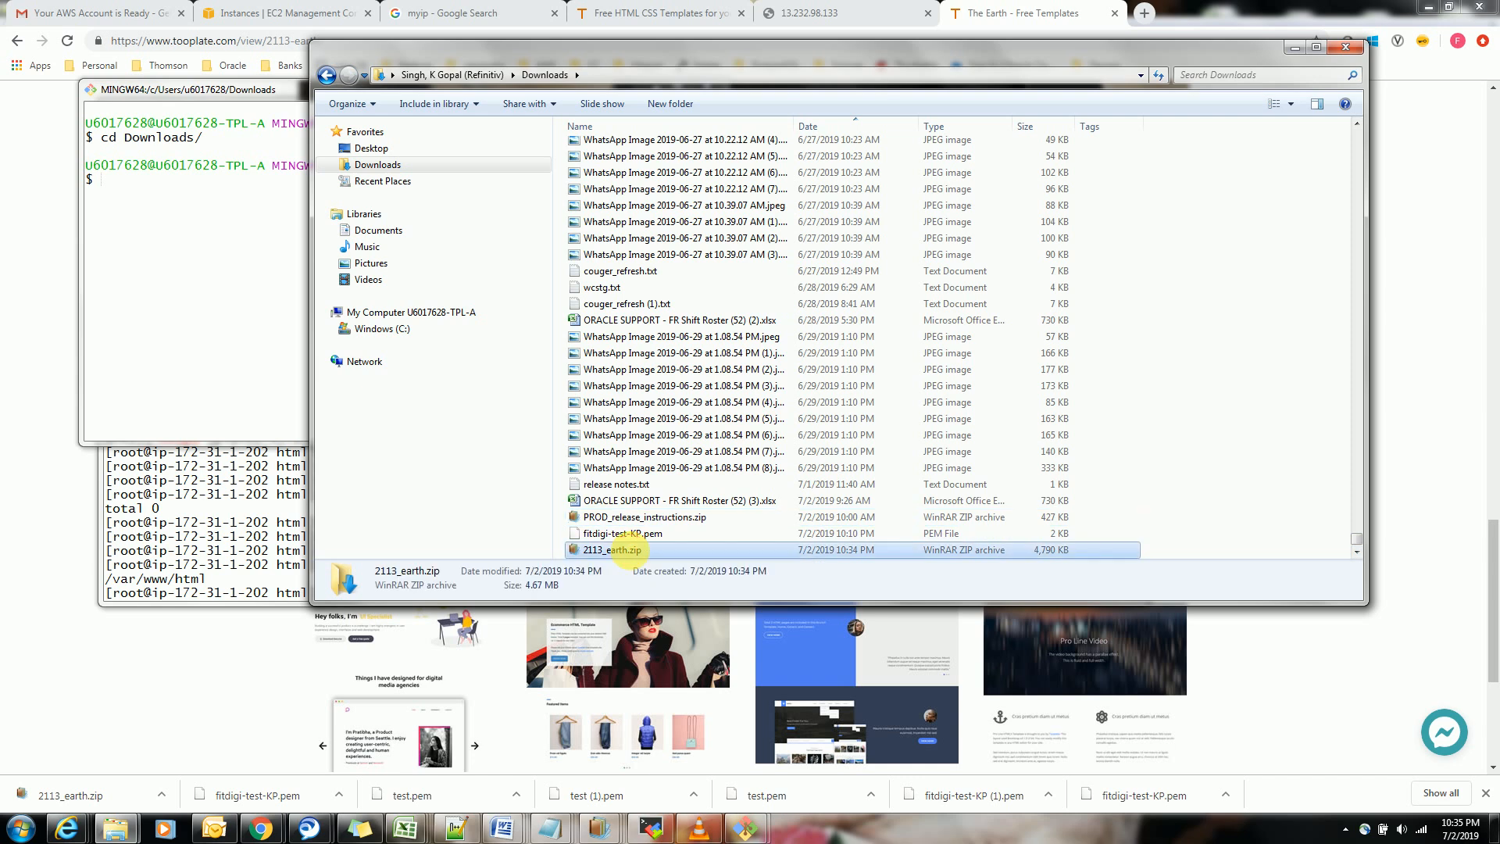
key(F2)
key(ctrl+c)
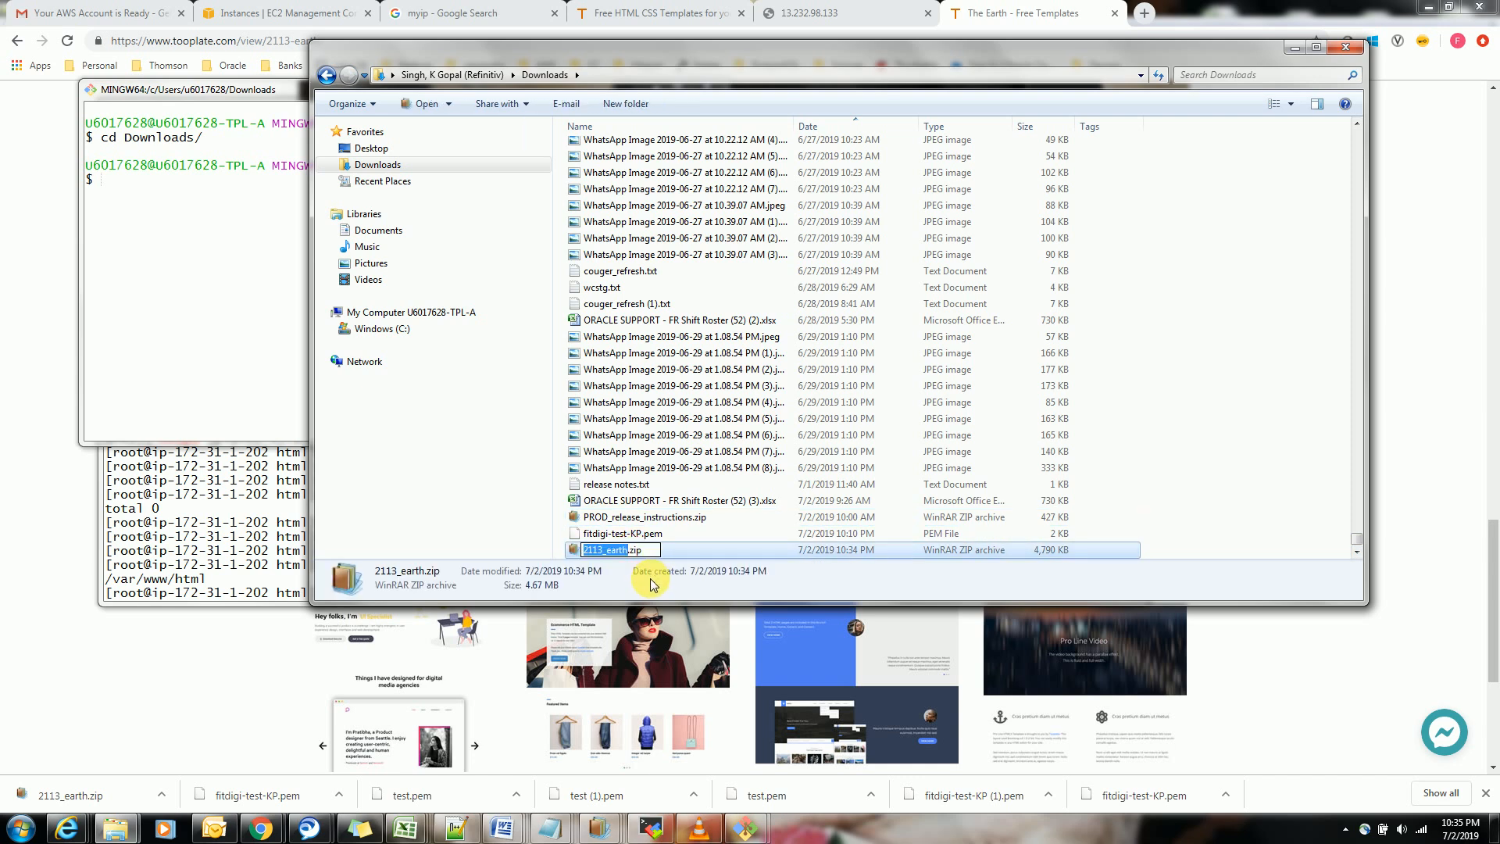
click(1295, 47)
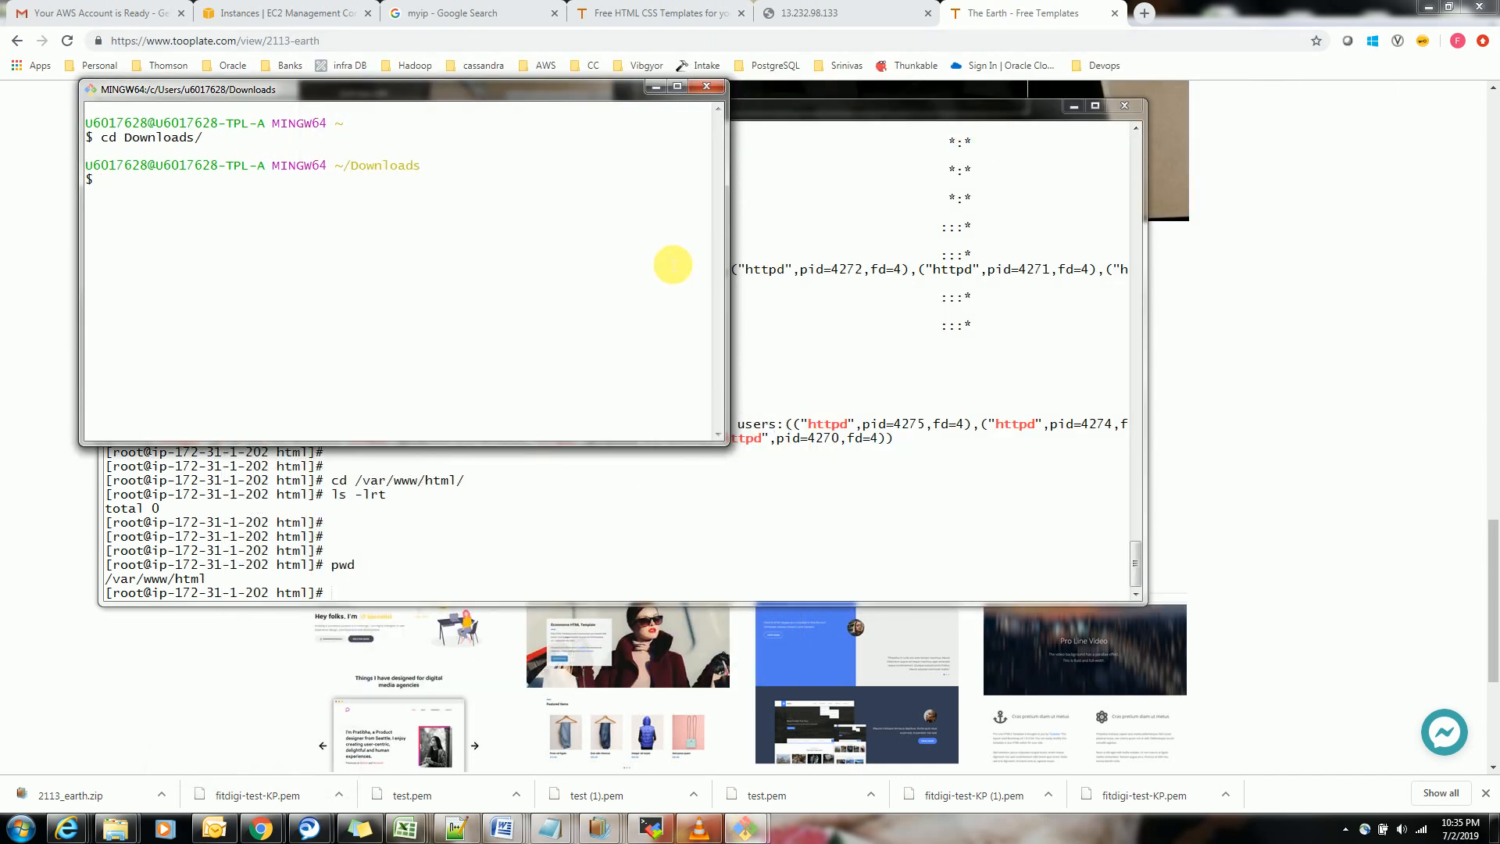
Begin an scp command with the -i option in the local shell
text(scp)
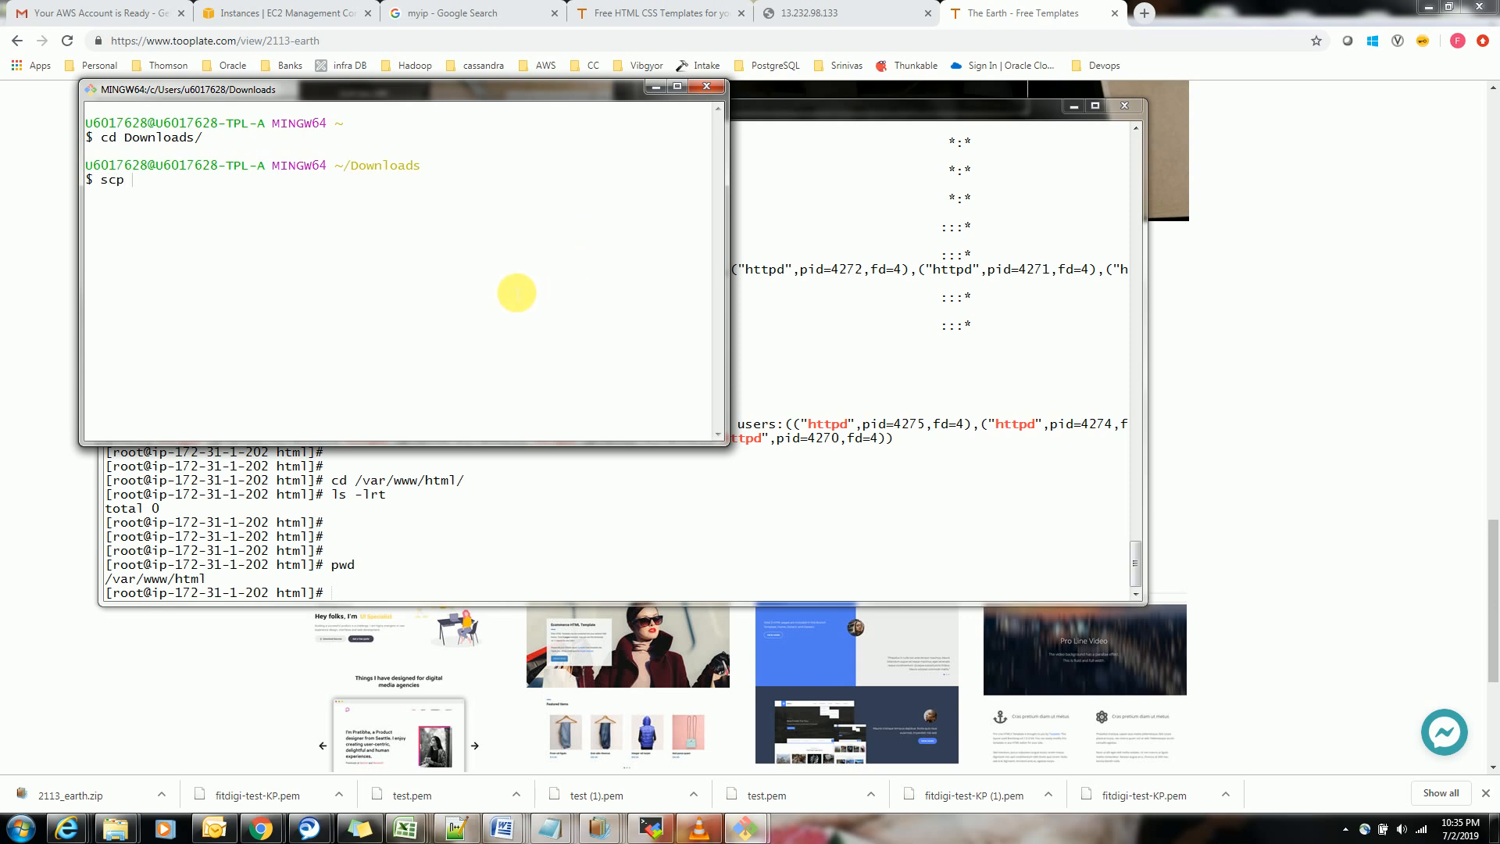
text( -i)
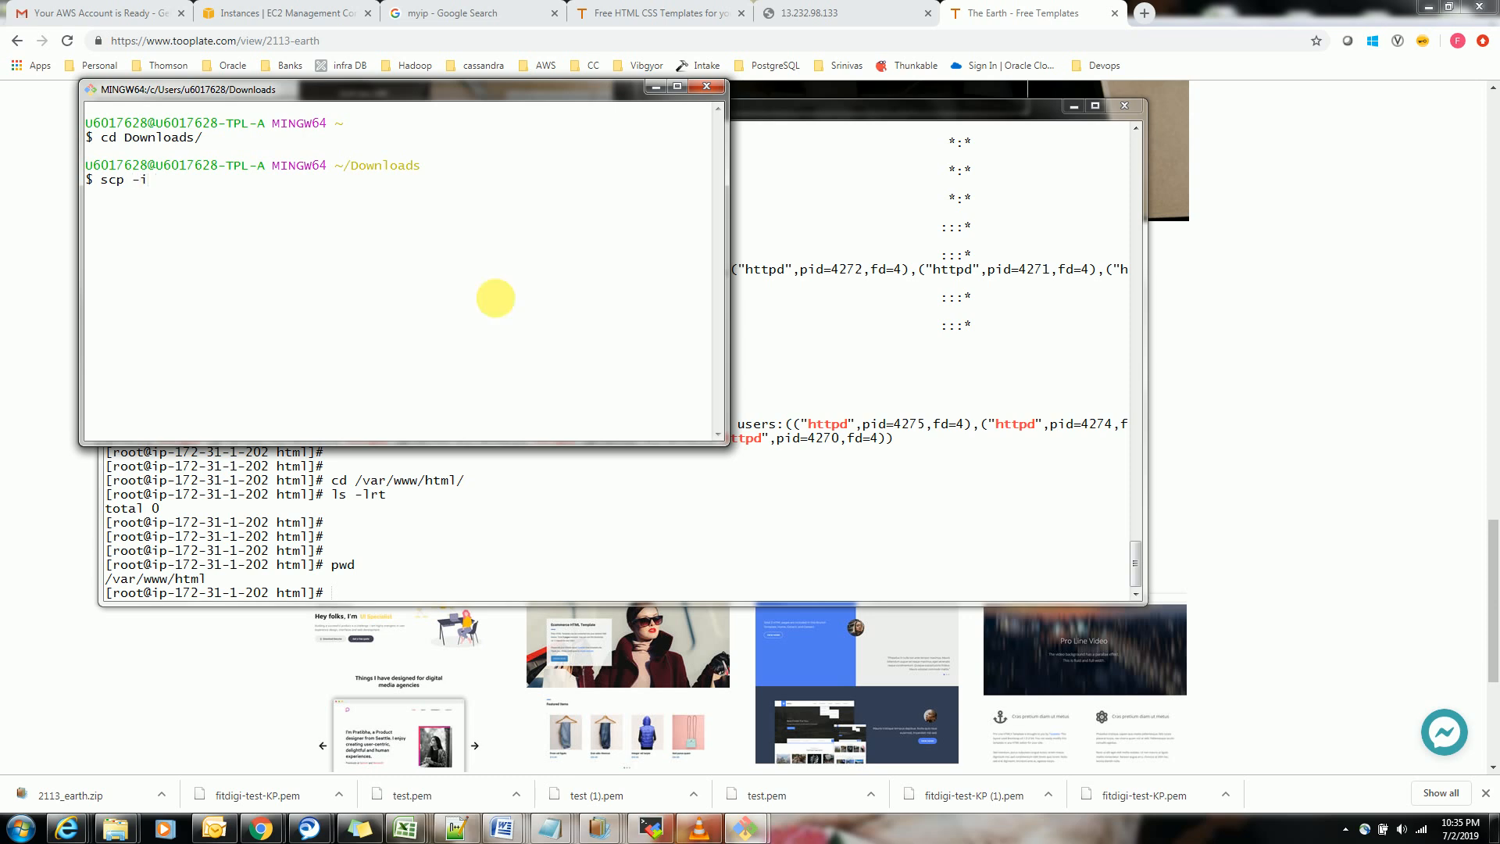
right_click(331, 317)
click(385, 366)
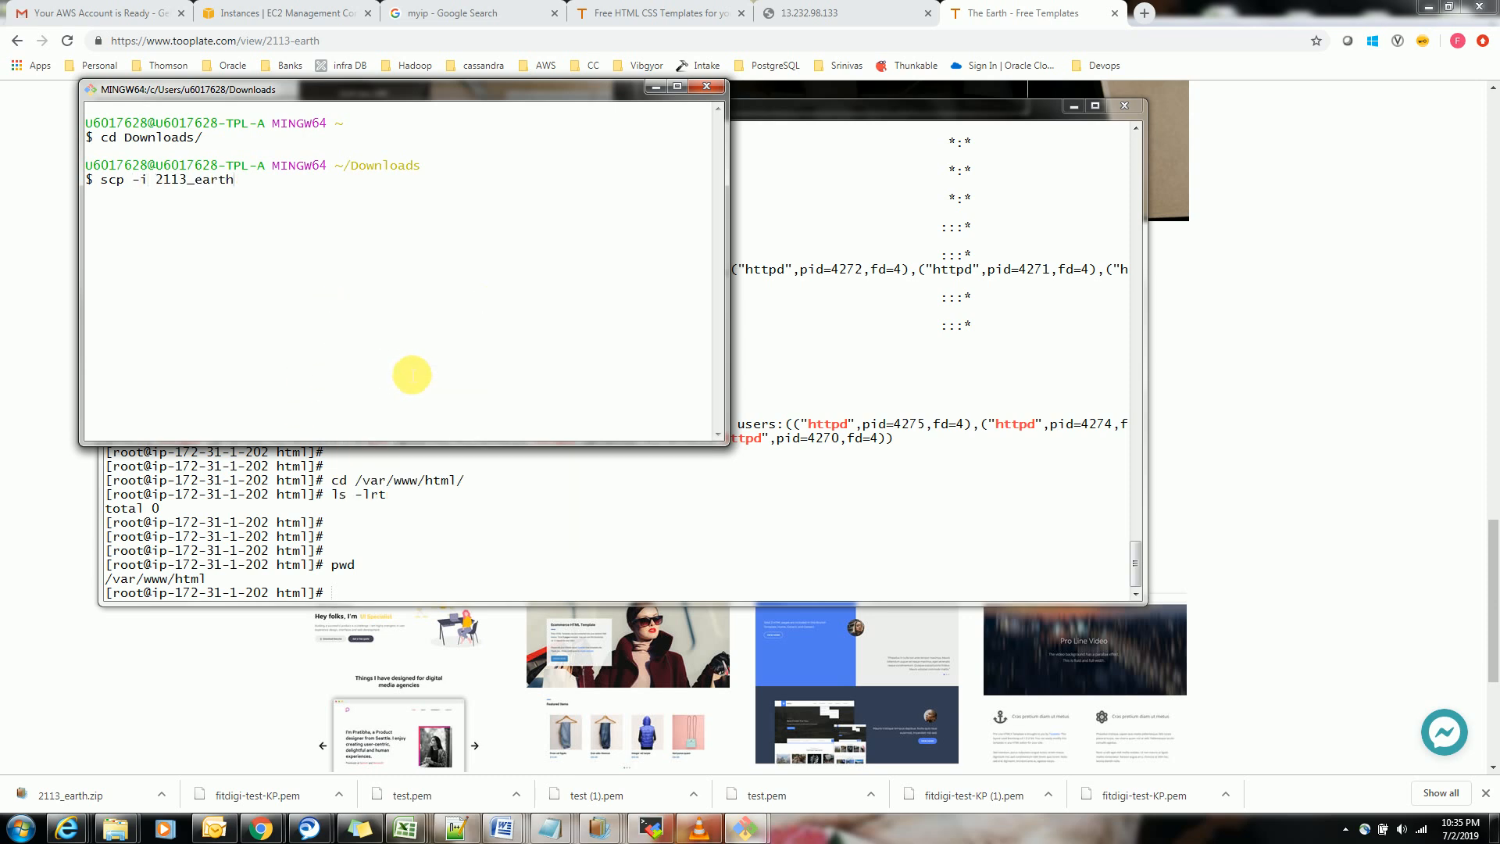
text(.zip)
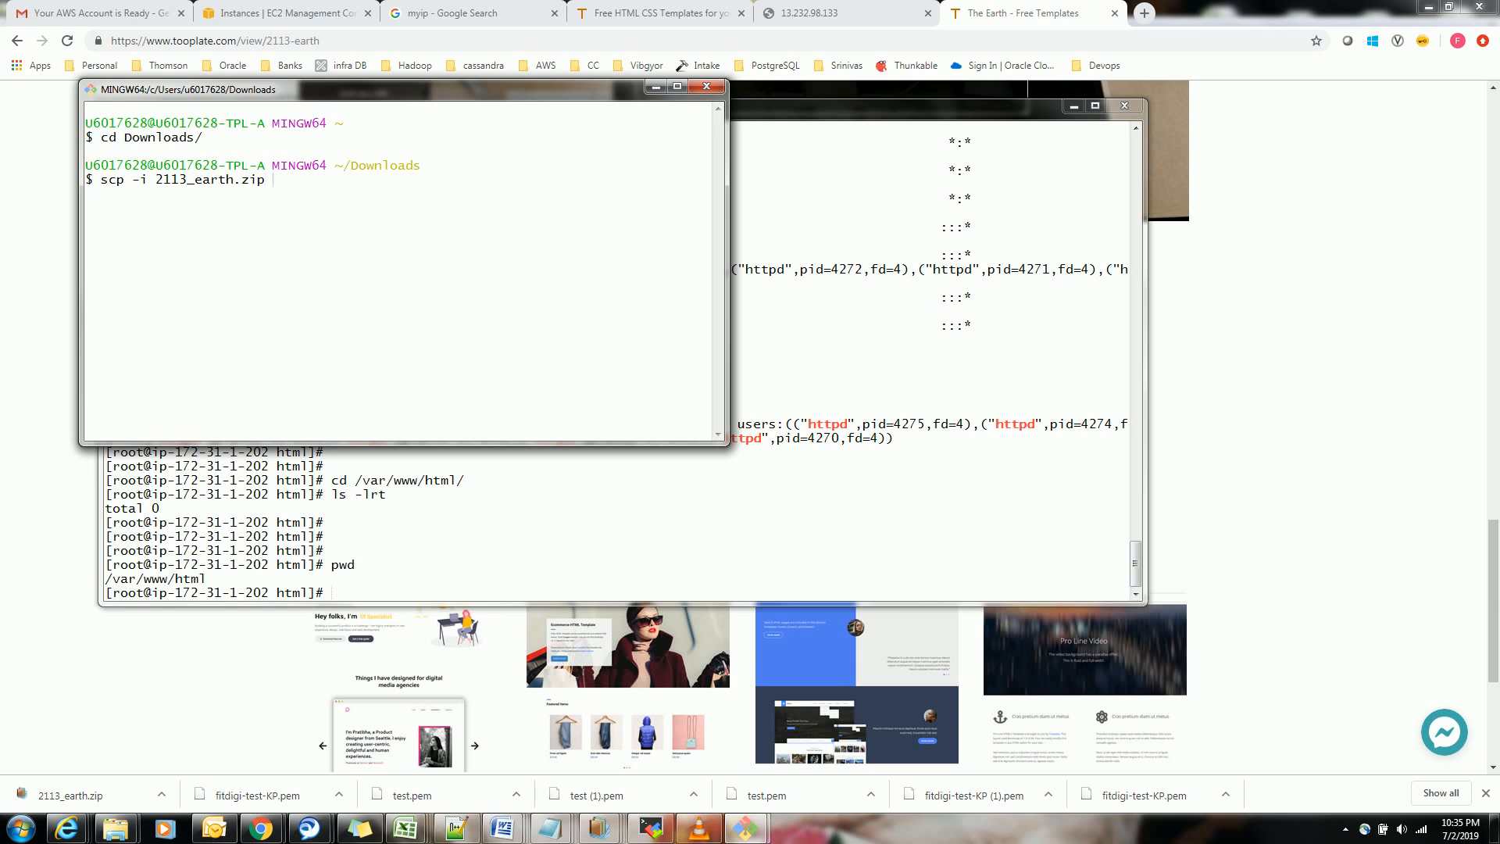
key(BackSpace)
key(BackSpace)
key(BackSpace)
key(BackSpace)
key(BackSpace)
key(BackSpace)
key(BackSpace)
key(BackSpace)
key(BackSpace)
key(BackSpace)
key(BackSpace)
key(BackSpace)
key(BackSpace)
key(BackSpace)
key(BackSpace)
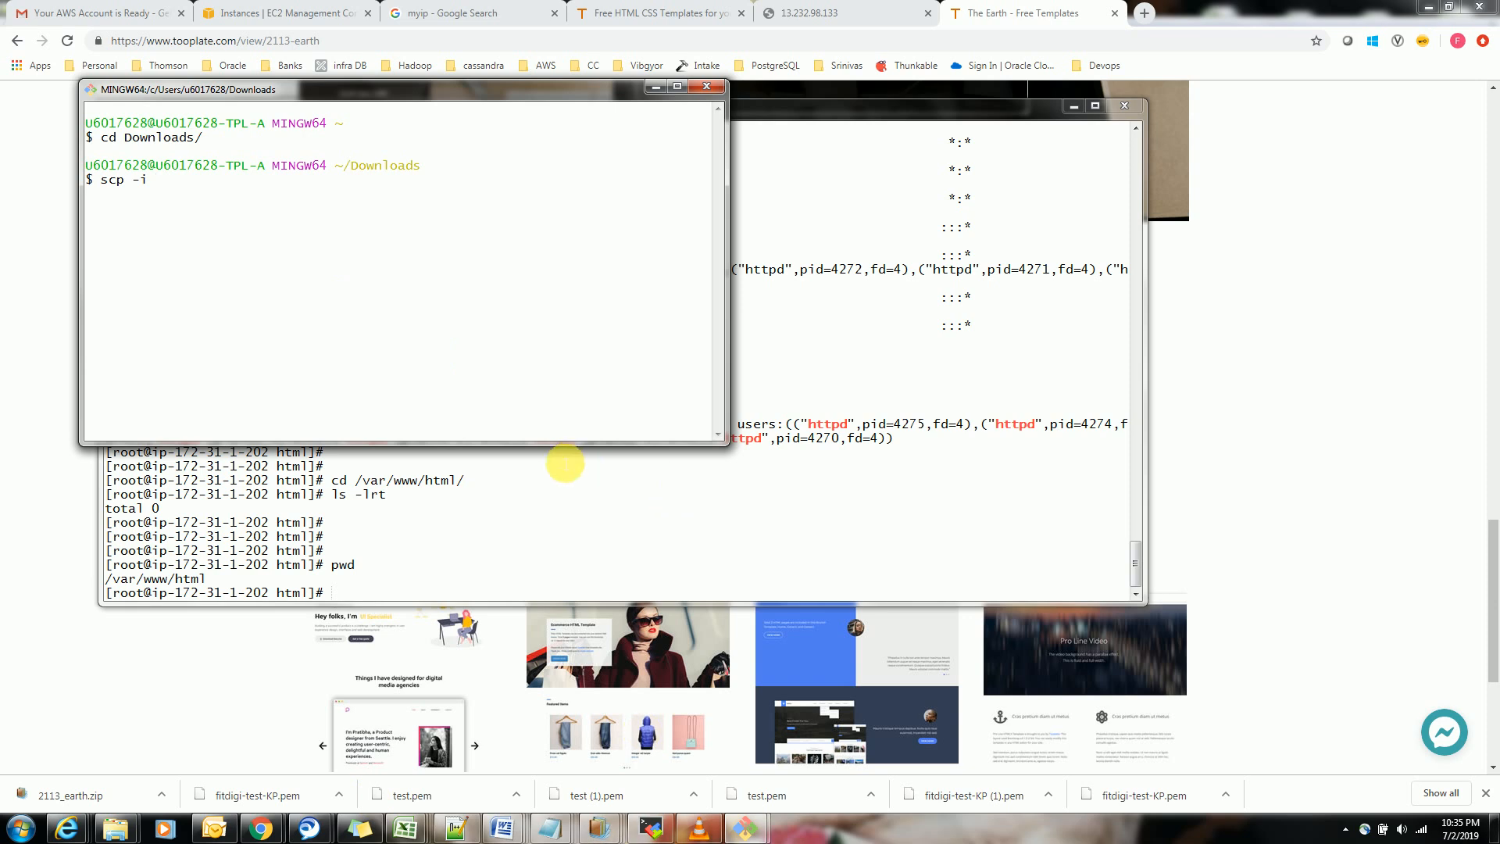
Extend the scp command with fitdigi-test-KP.pem 2113_earth.zip centos@ and widen the terminal window
text(fitdigi-test-KP.pem 2113_earth.zip)
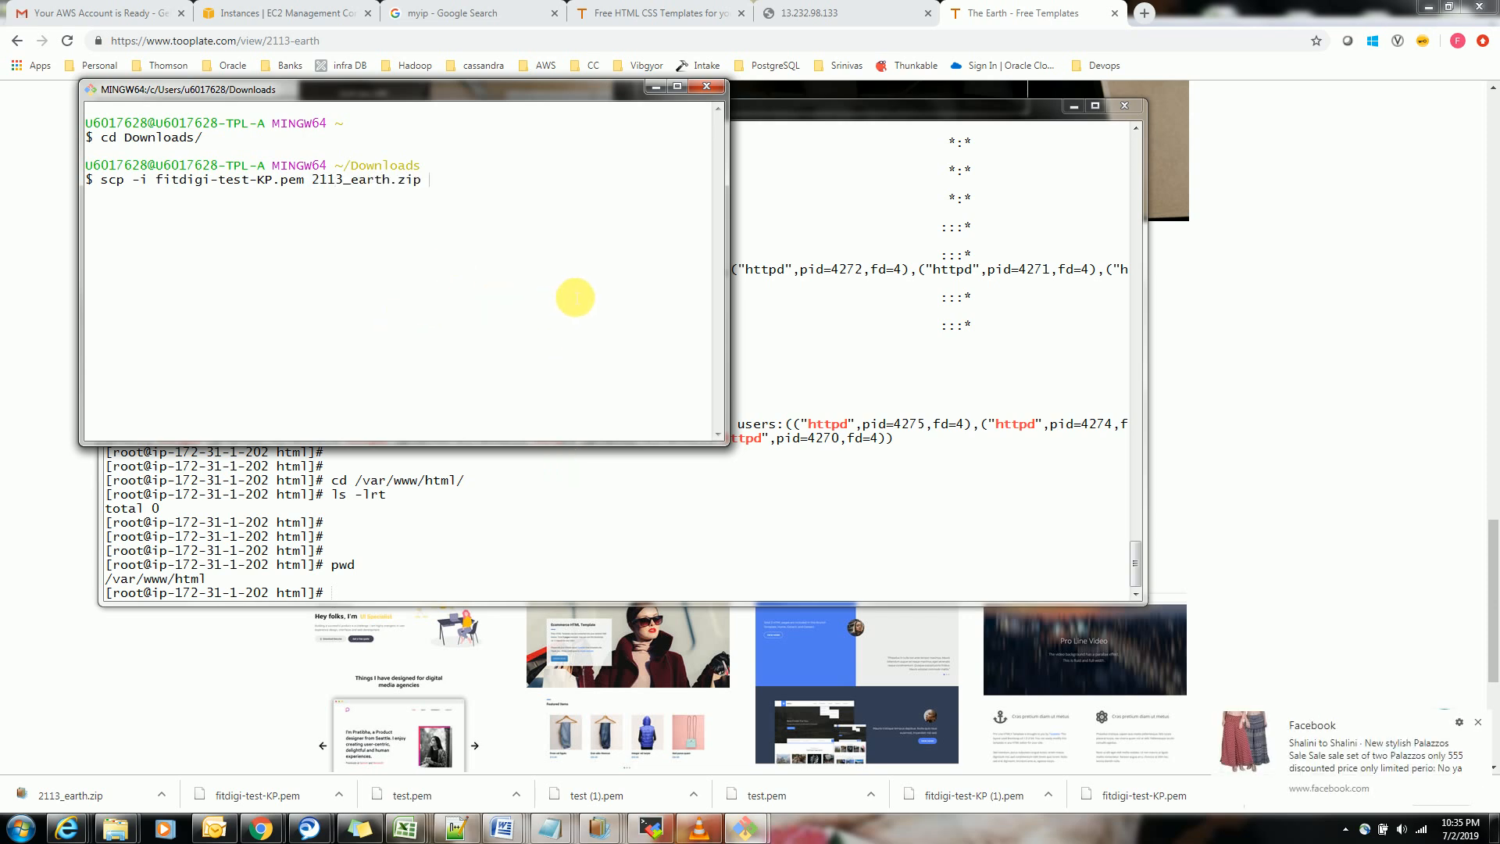
text( cento)
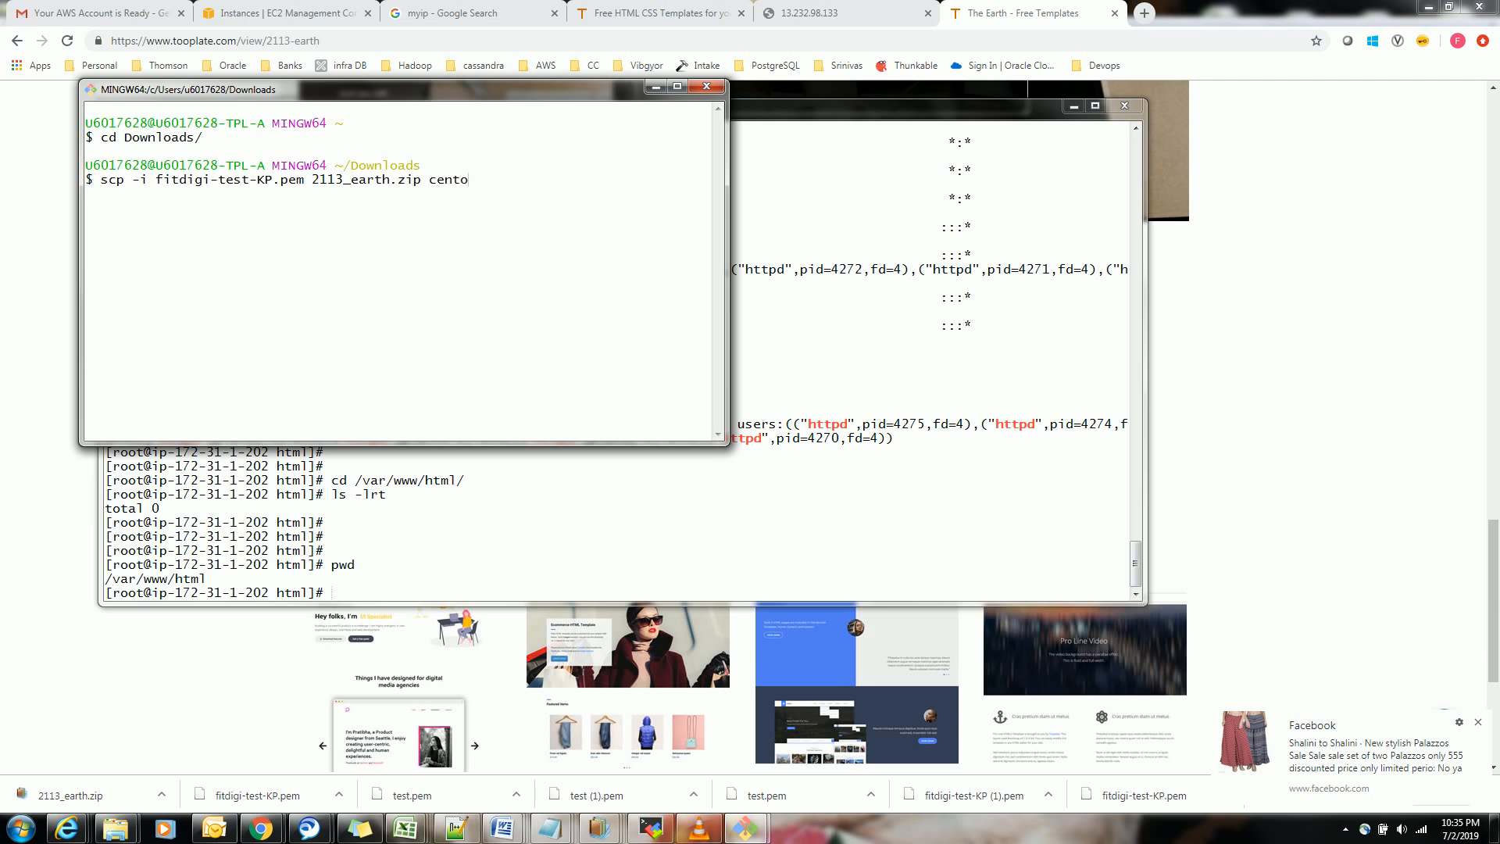
text(s@)
drag(736, 150, 1167, 150)
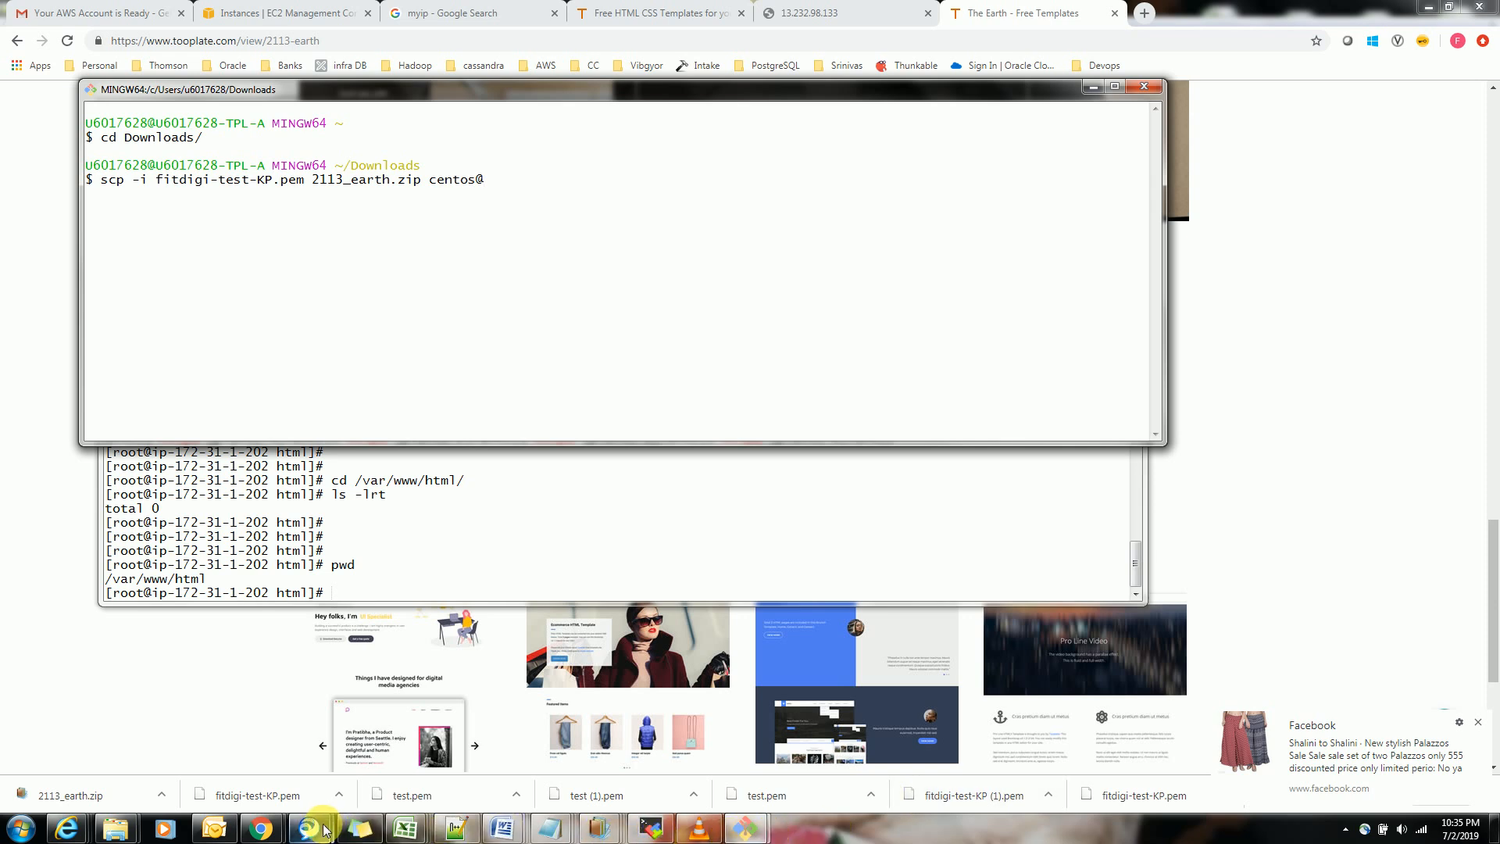
Copy the instance's IPv4 public IP from the EC2 console and append 13.232.98.133 to the scp command
mouse_move(262, 827)
click(285, 750)
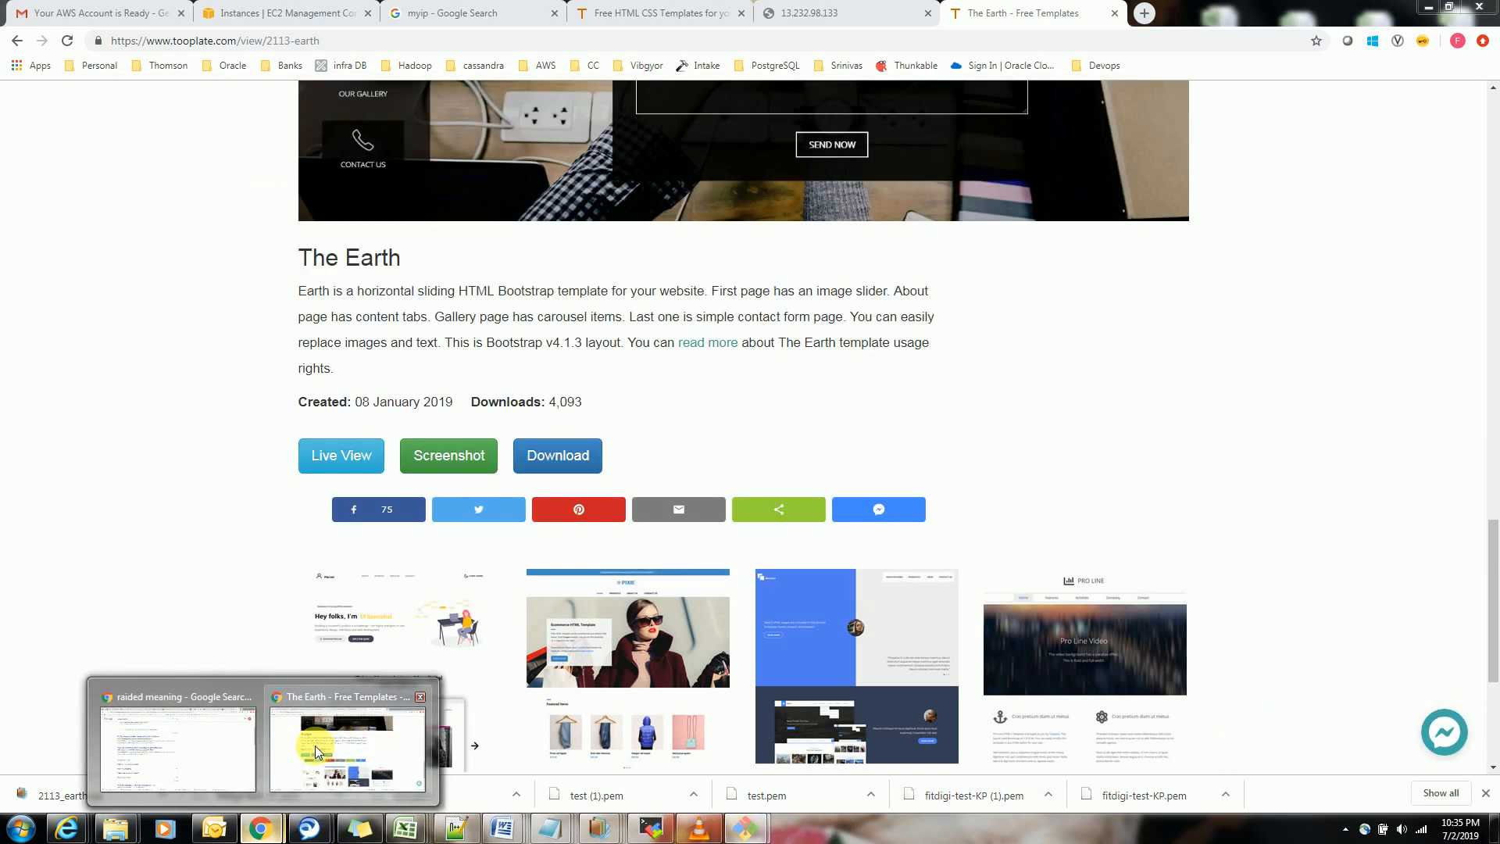
click(304, 15)
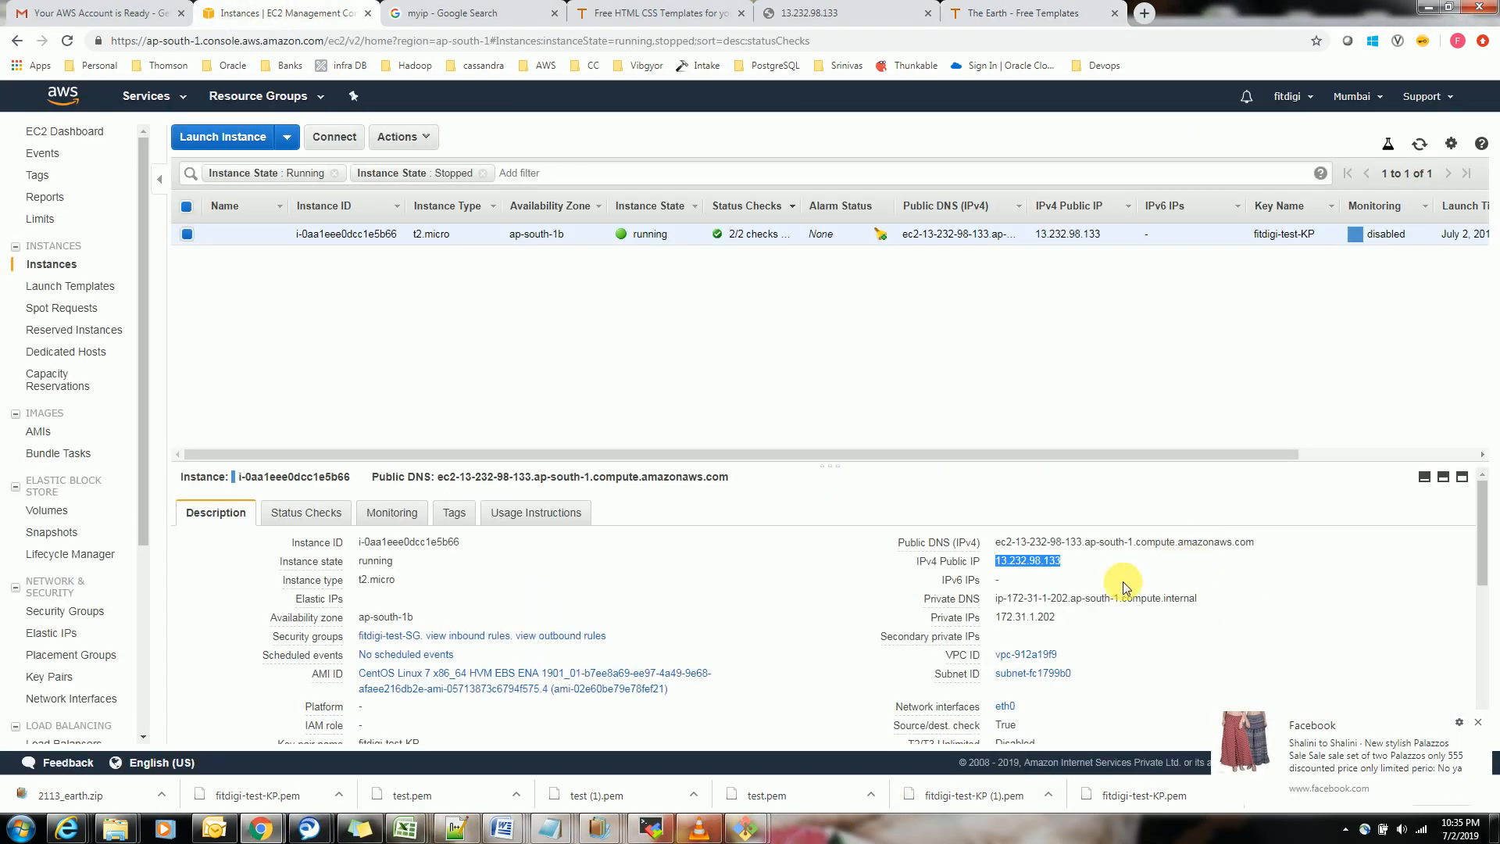
click(1076, 561)
key(alt+Tab)
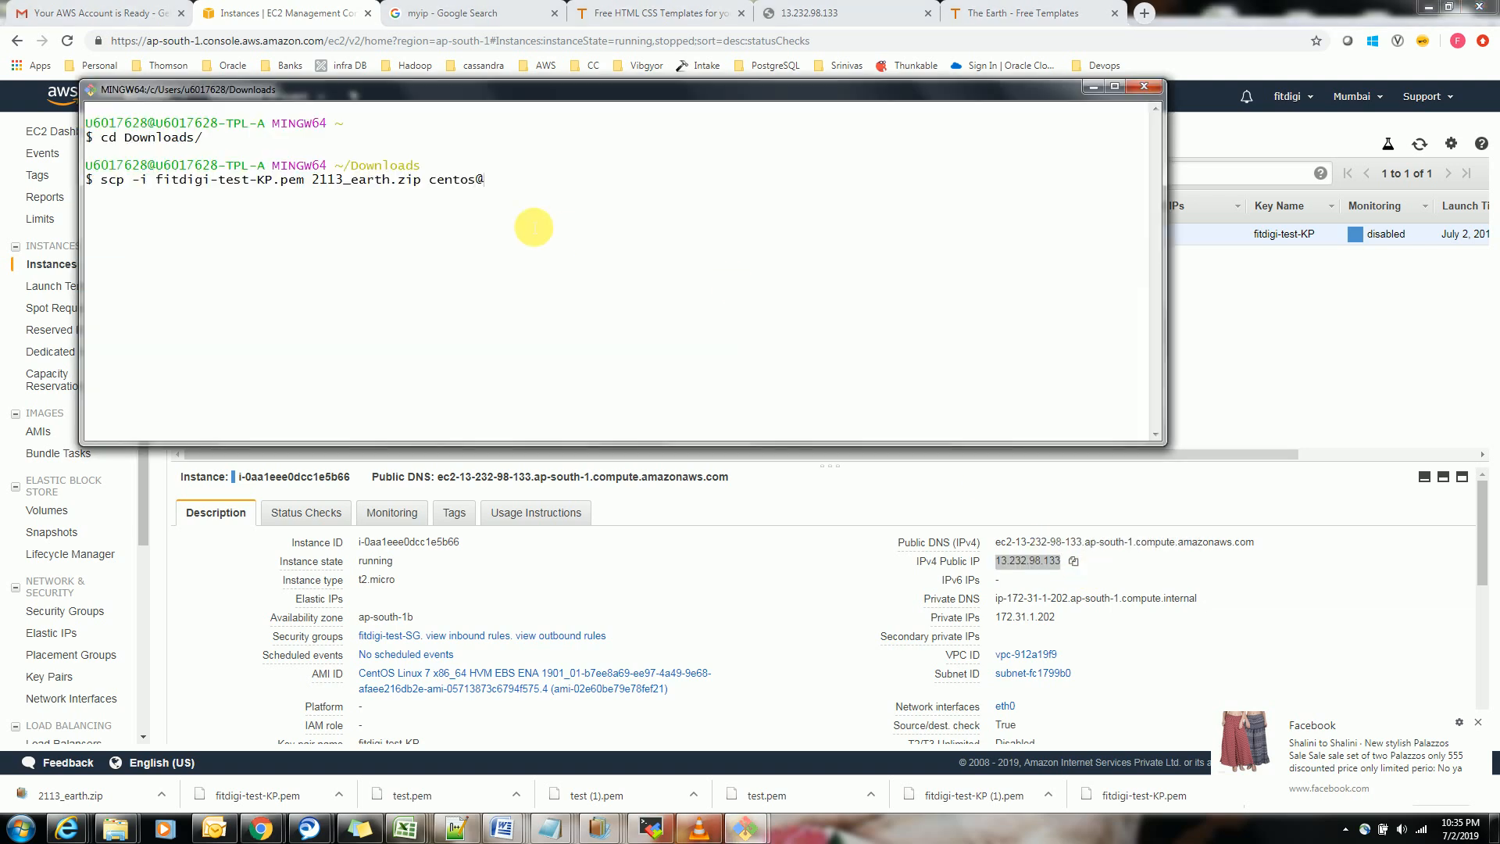
right_click(594, 231)
click(654, 282)
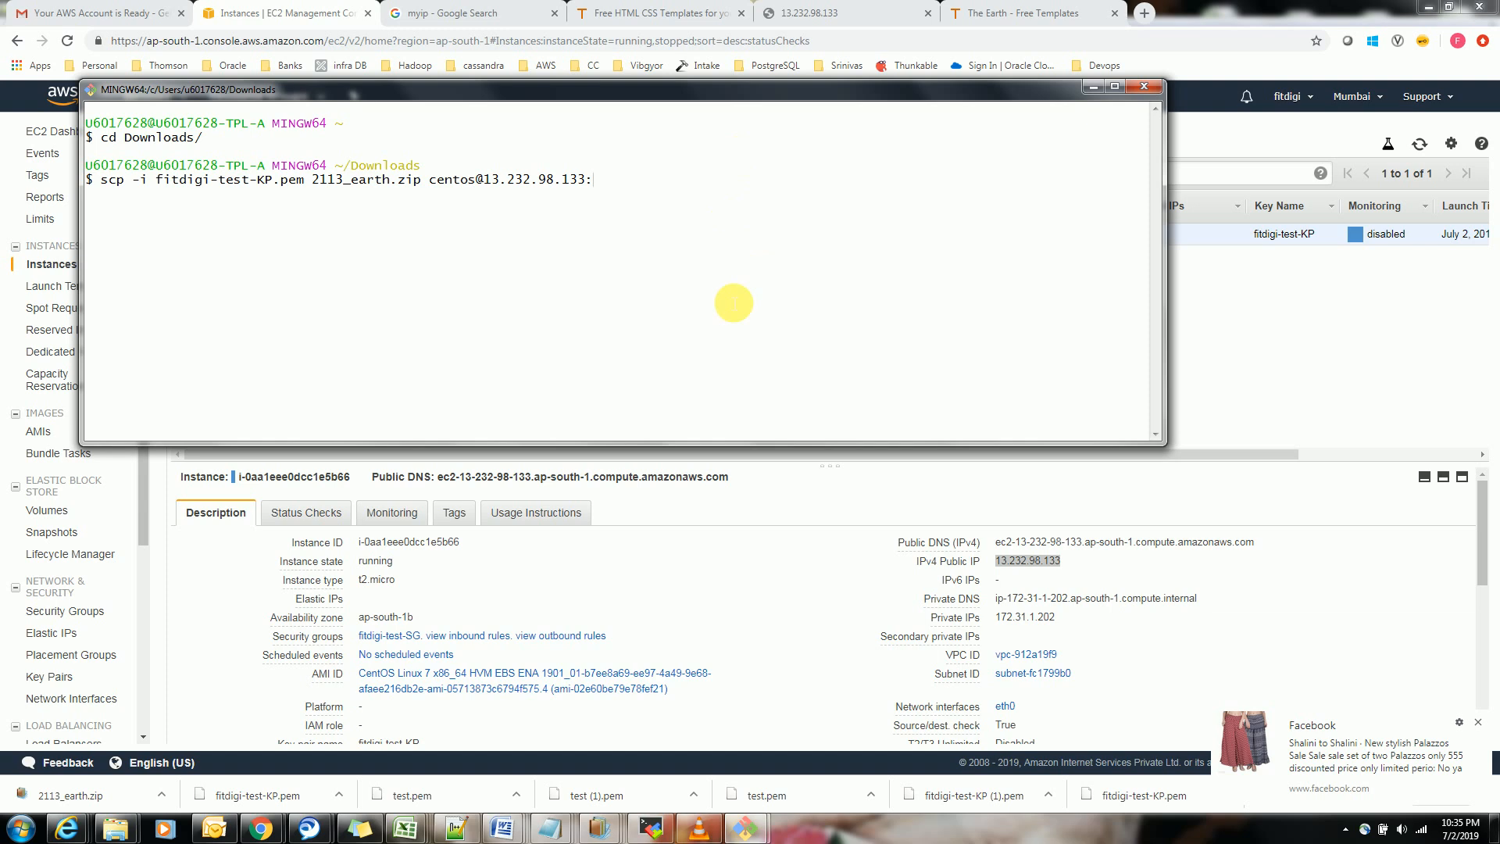
Complete the scp destination with :/var/www/html/ and try to copy the zip to the server
text(:/var/www/ho)
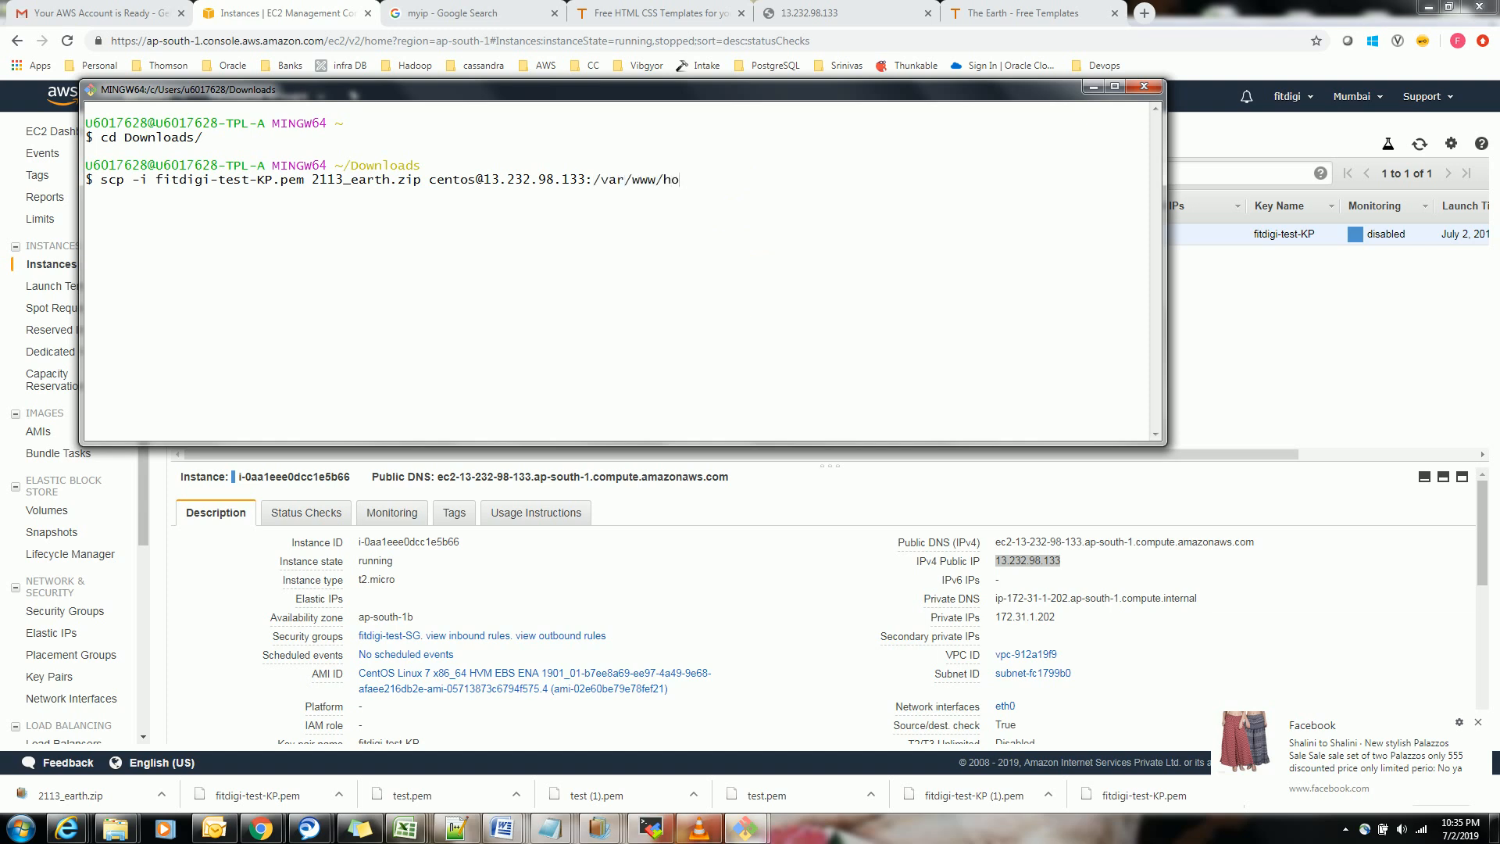
key(BackSpace)
text(tme)
key(BackSpace)
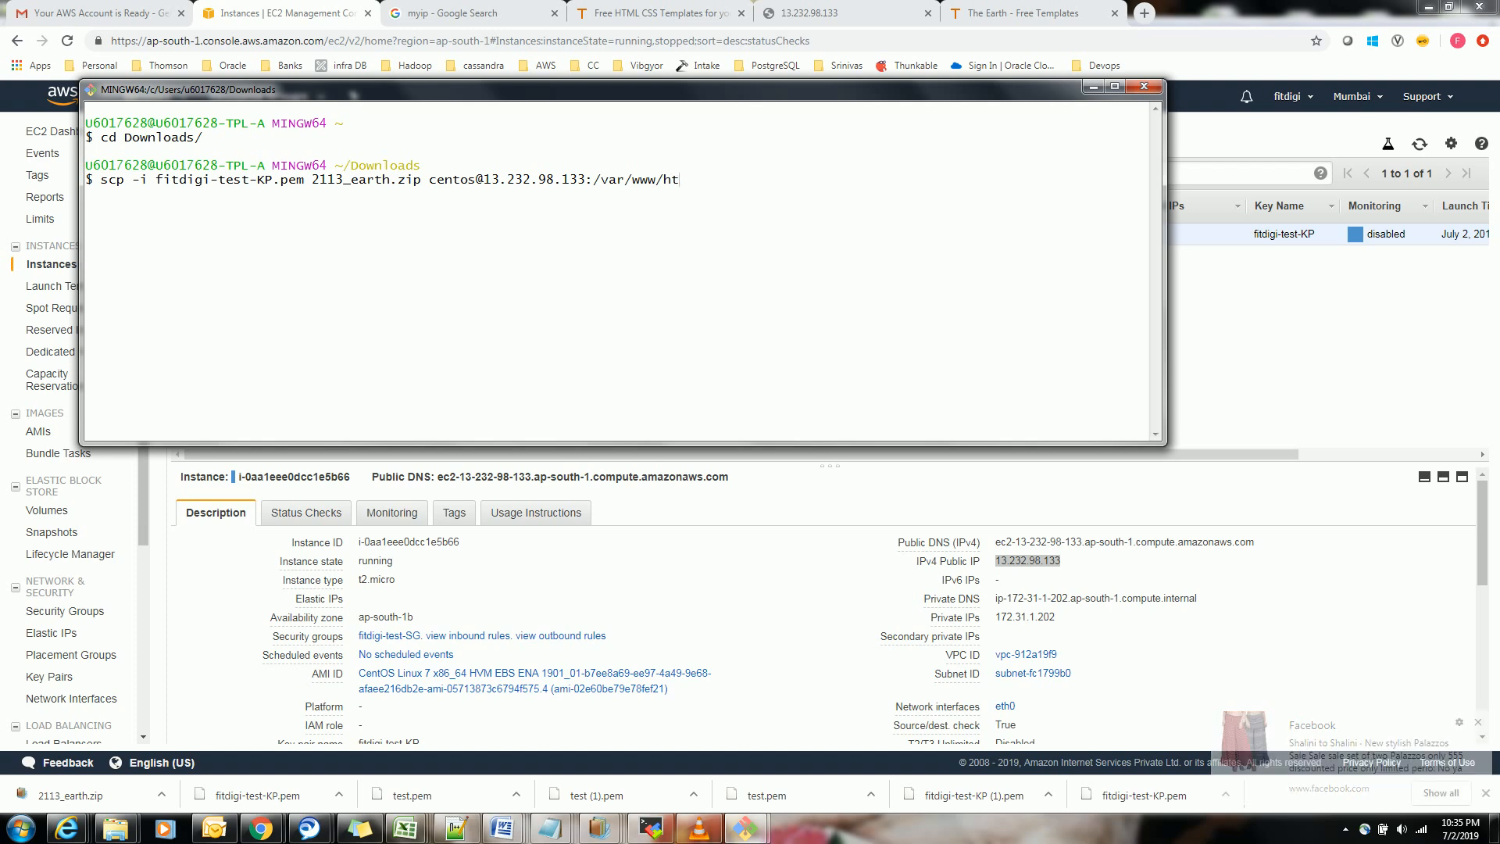
text(l/)
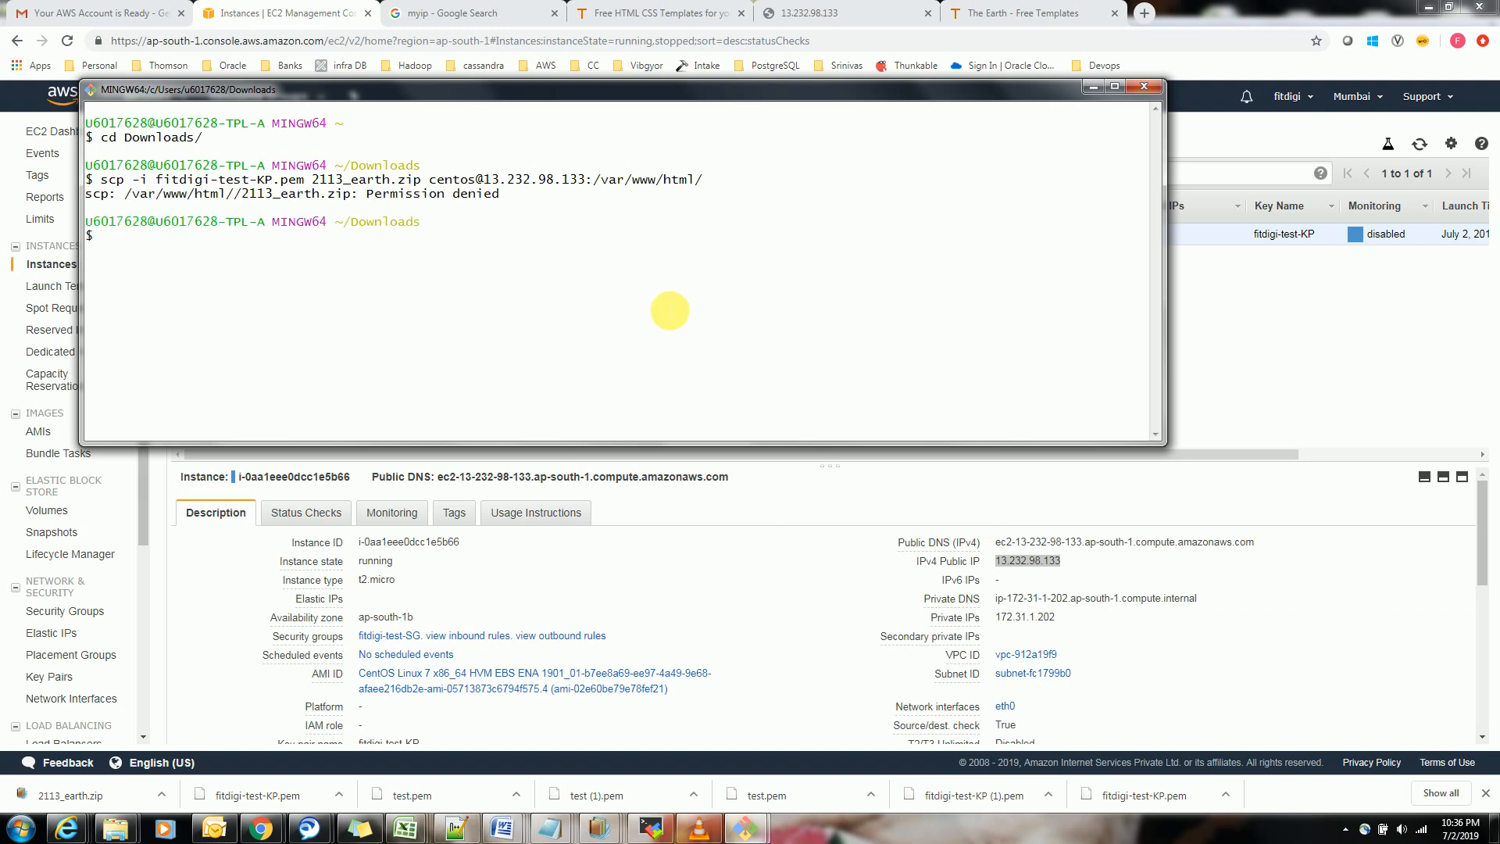
Reuse the previous scp command with the destination /home/centos and copy 2113_earth.zip to the server
drag(92, 181, 593, 187)
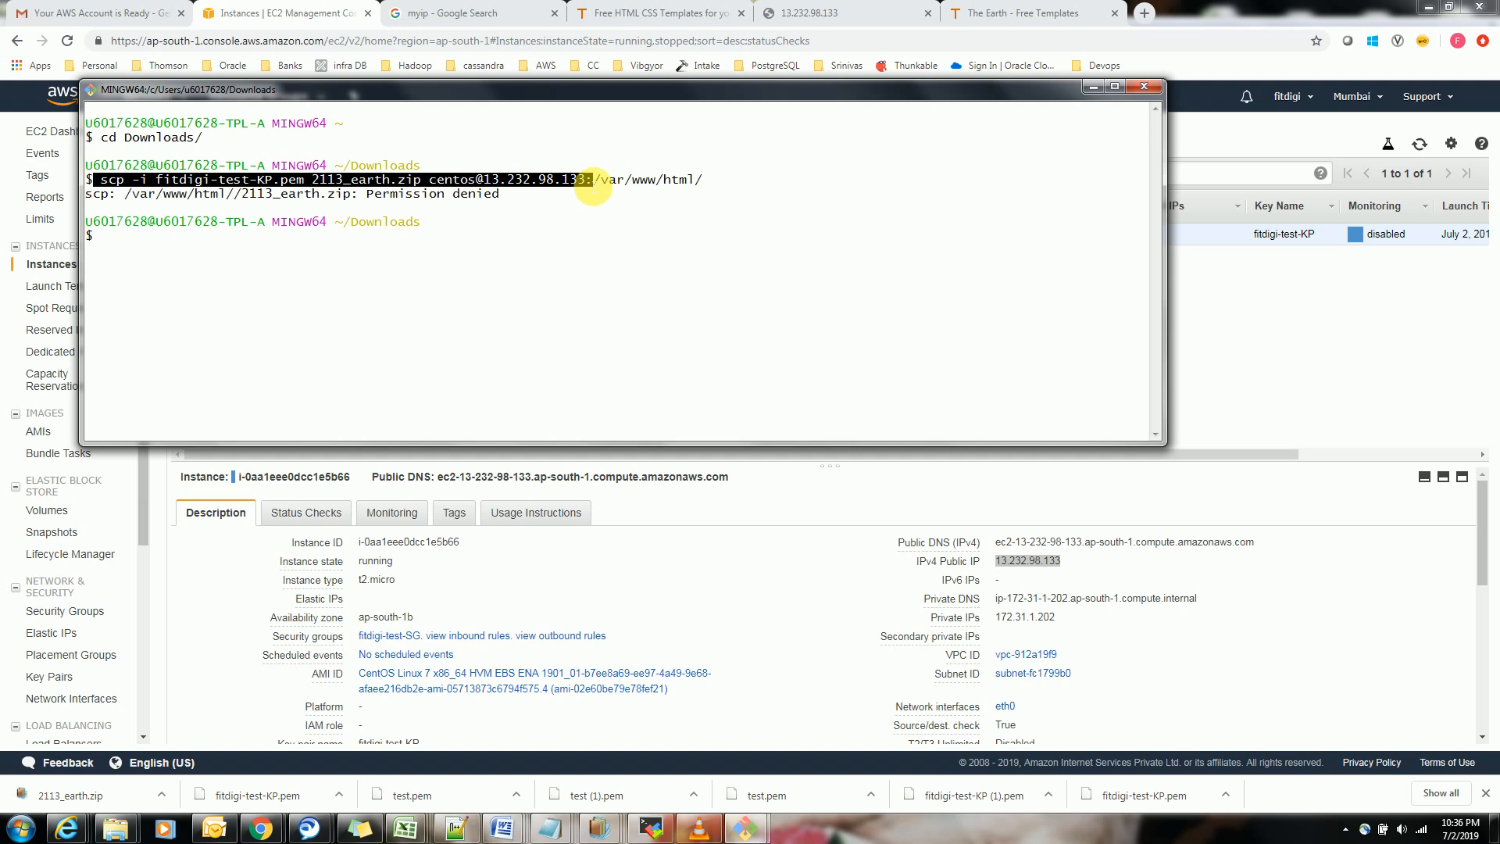
right_click(600, 194)
right_click(641, 223)
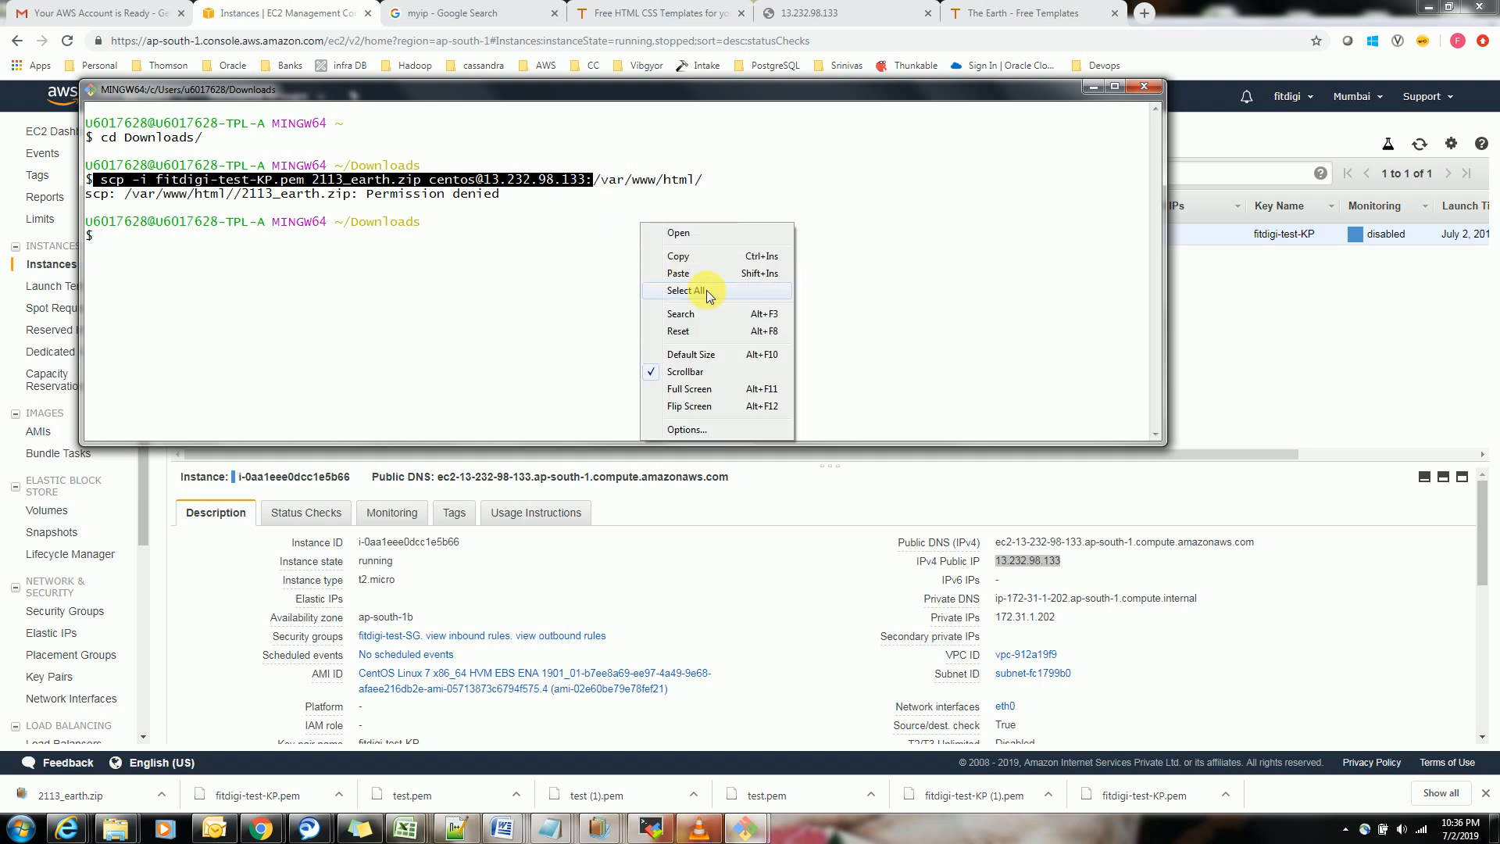
click(679, 273)
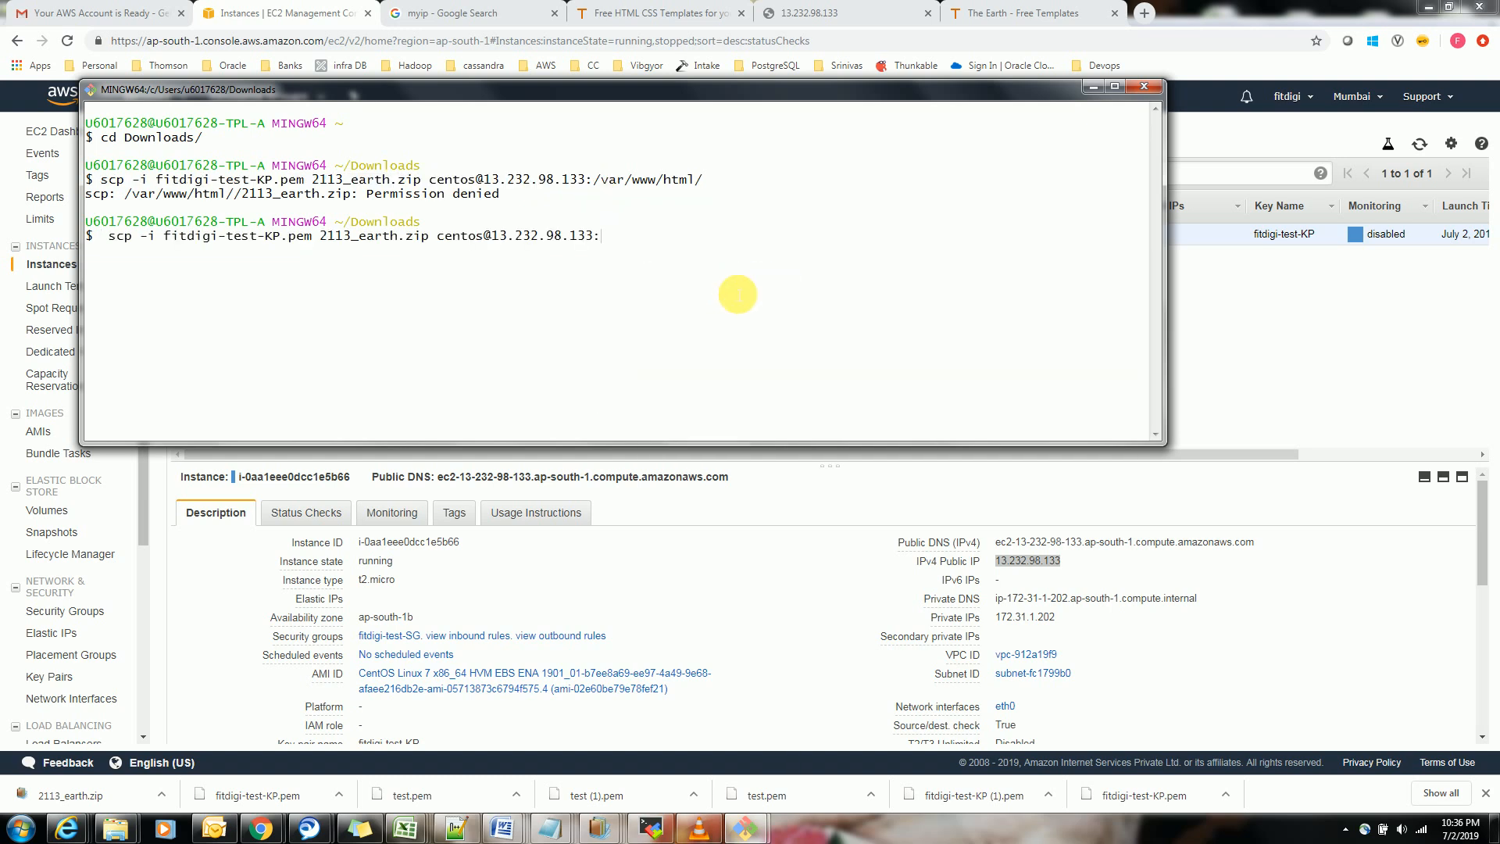
text(/home/)
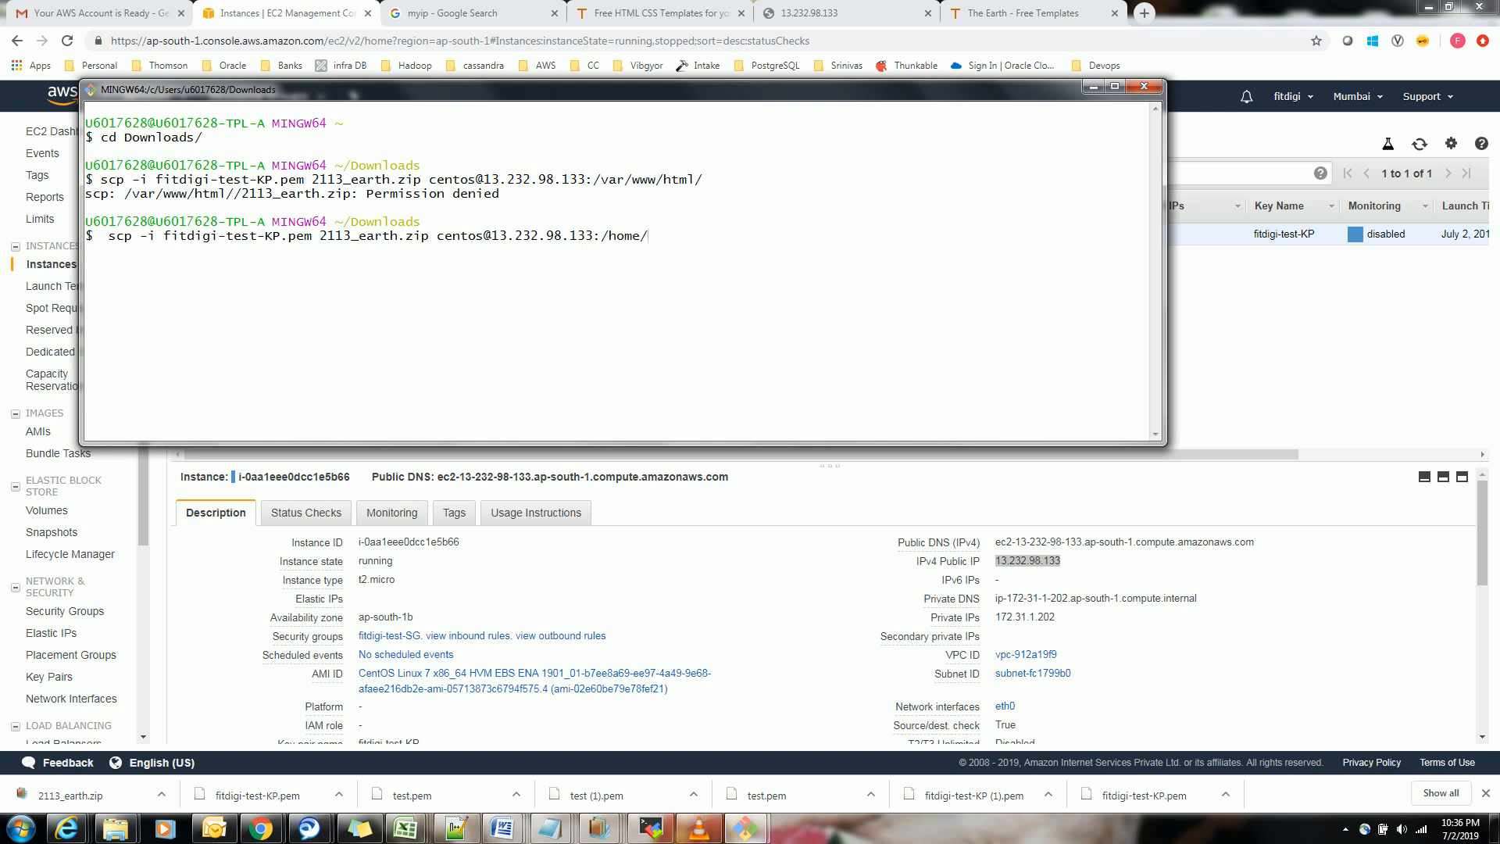
text(contos)
key(Return)
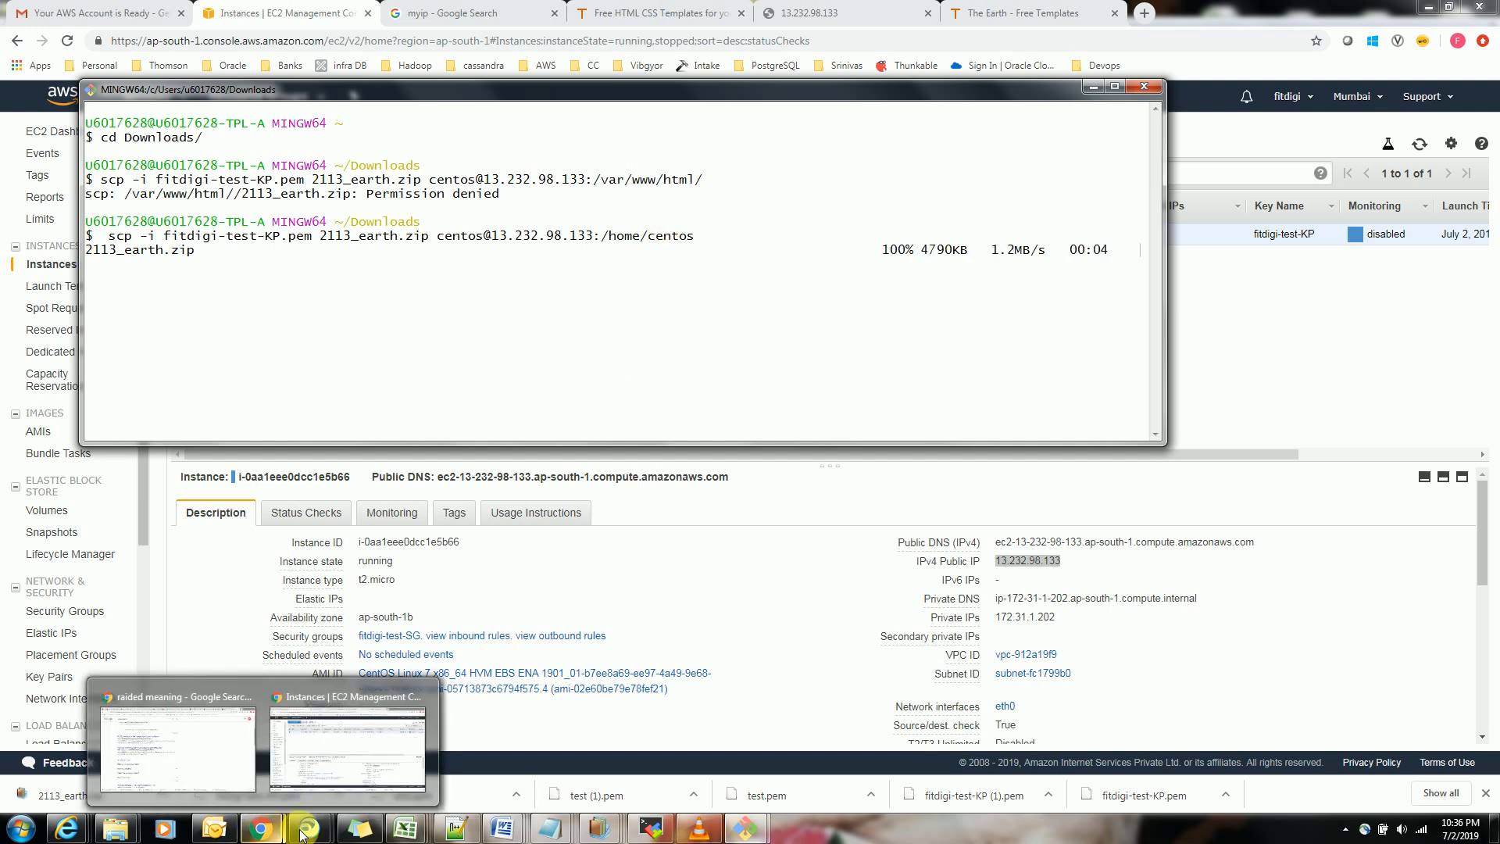
Switch to the server's root shell and change the working directory to /home/centos
click(711, 782)
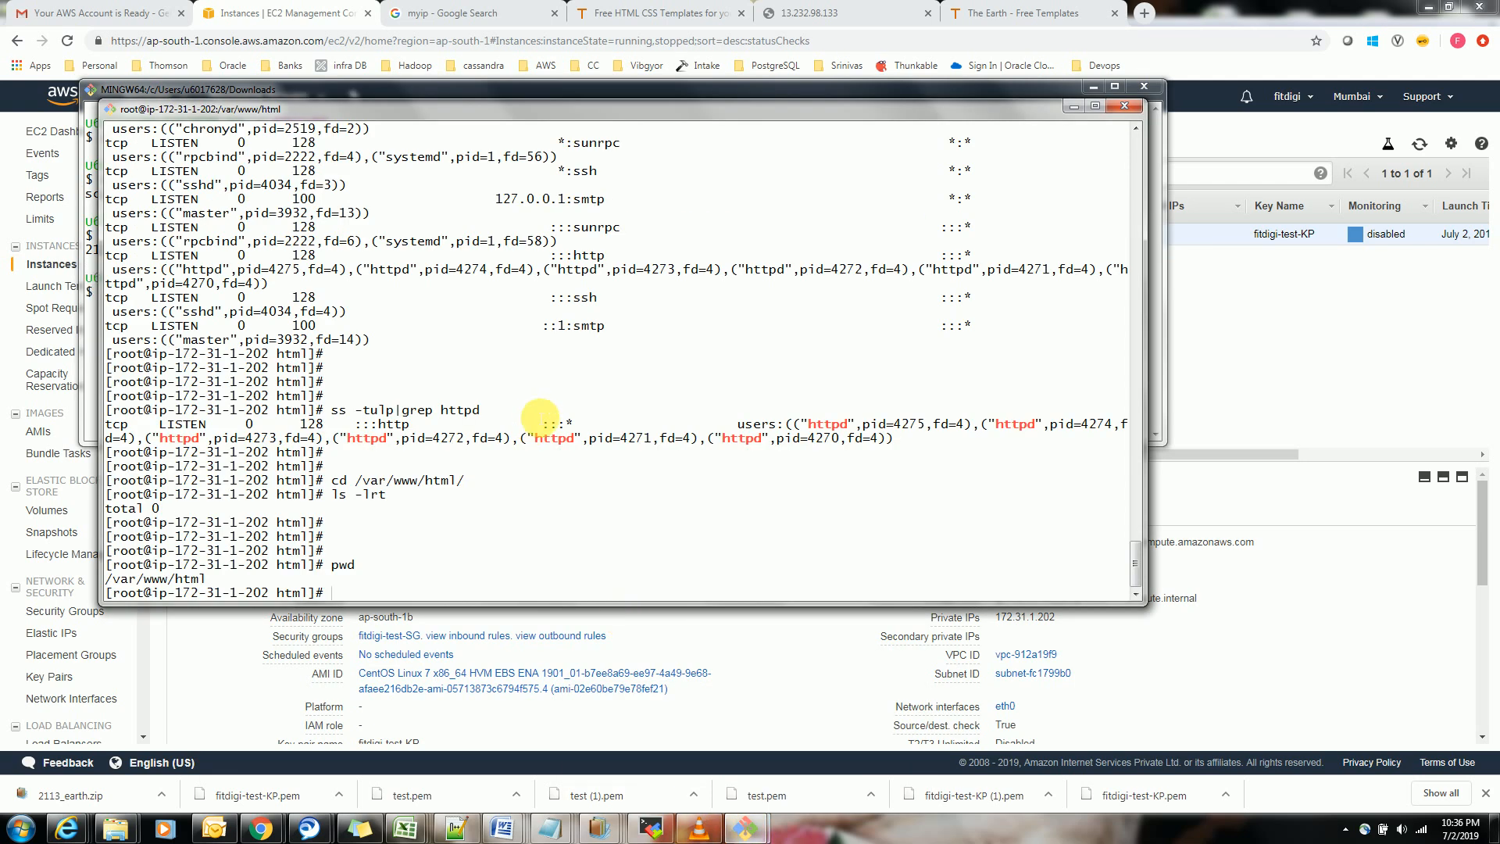
text(cd /home/)
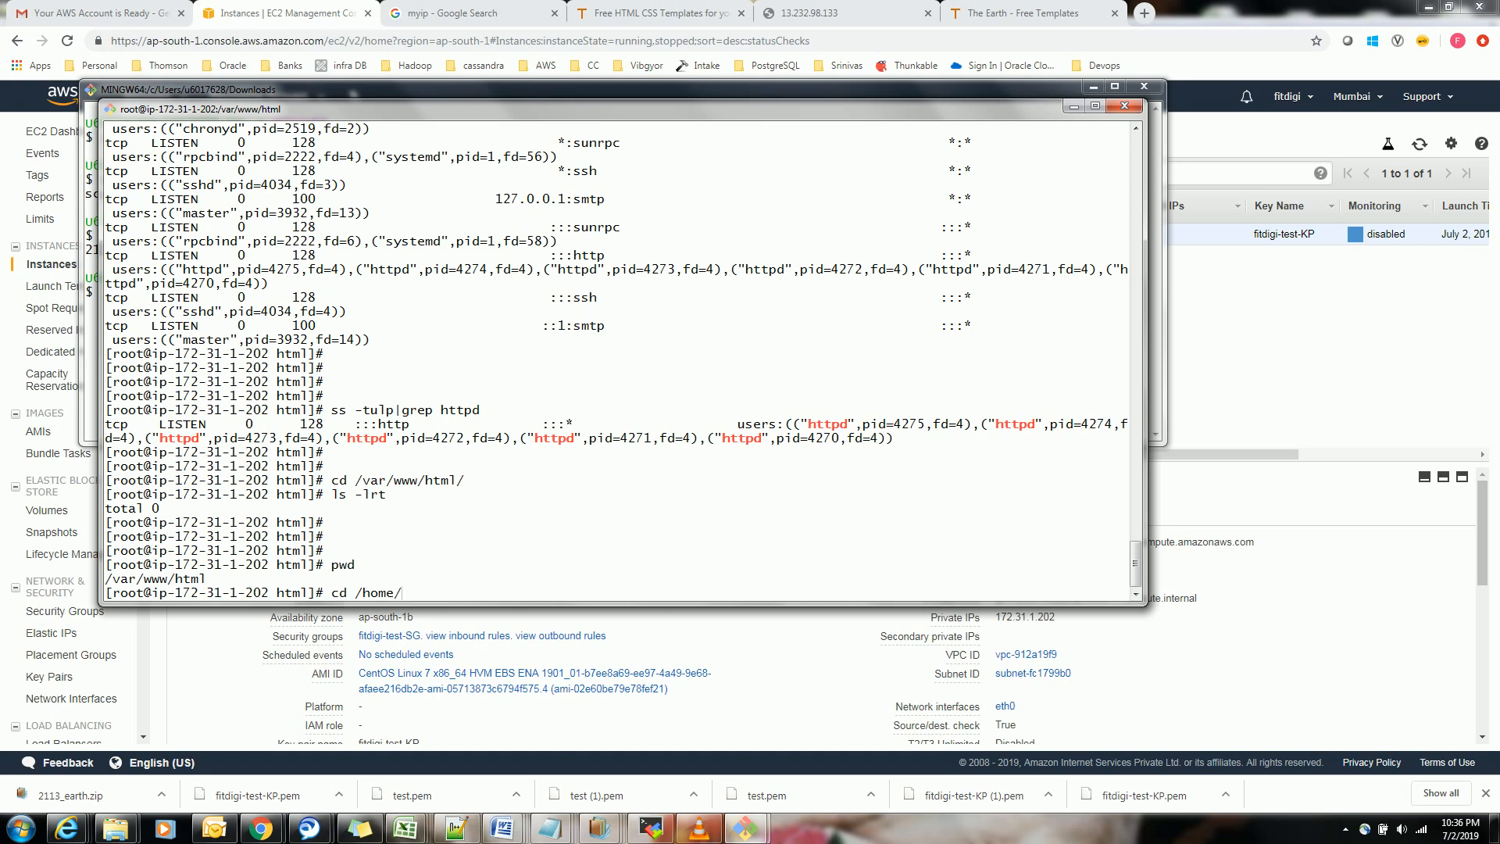
text(centos)
key(Return)
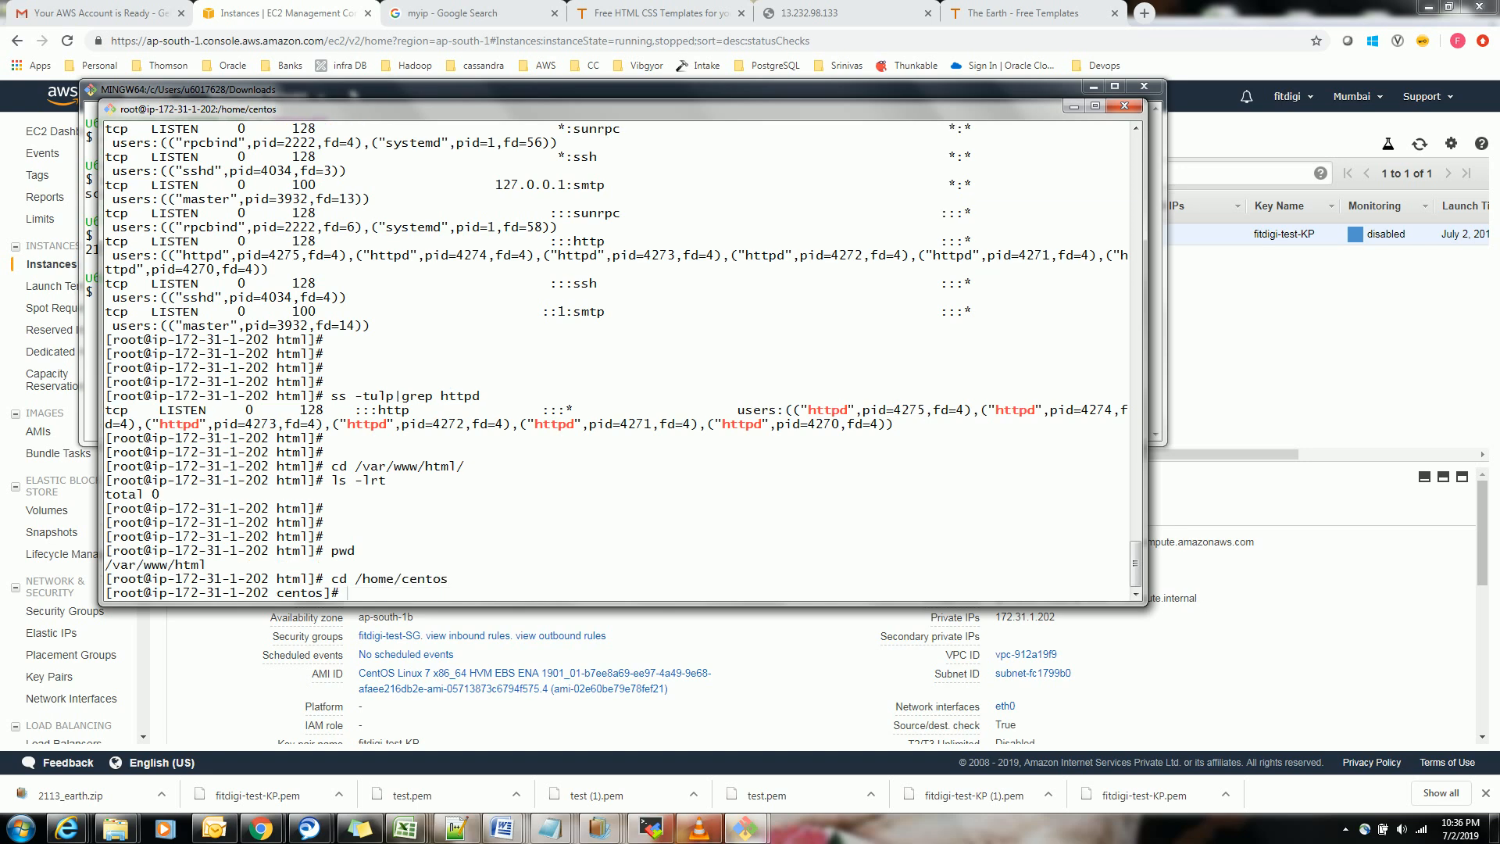
List the files in /home/centos with ls -lrt and dismiss the browser notification
text(l)
key(BackSpace)
key(BackSpace)
key(BackSpace)
key(BackSpace)
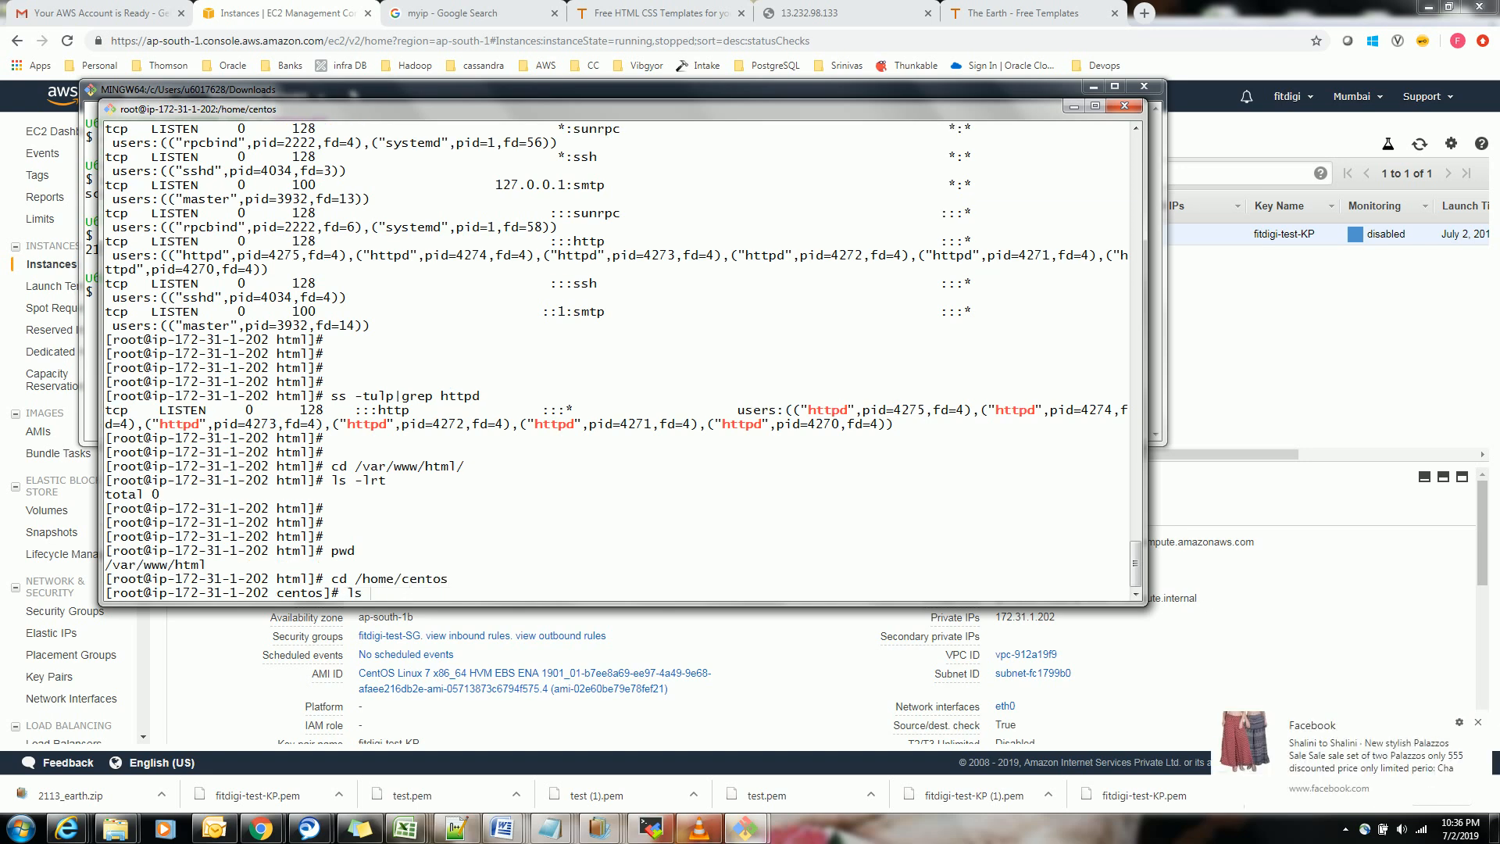
text(-lrt)
key(Return)
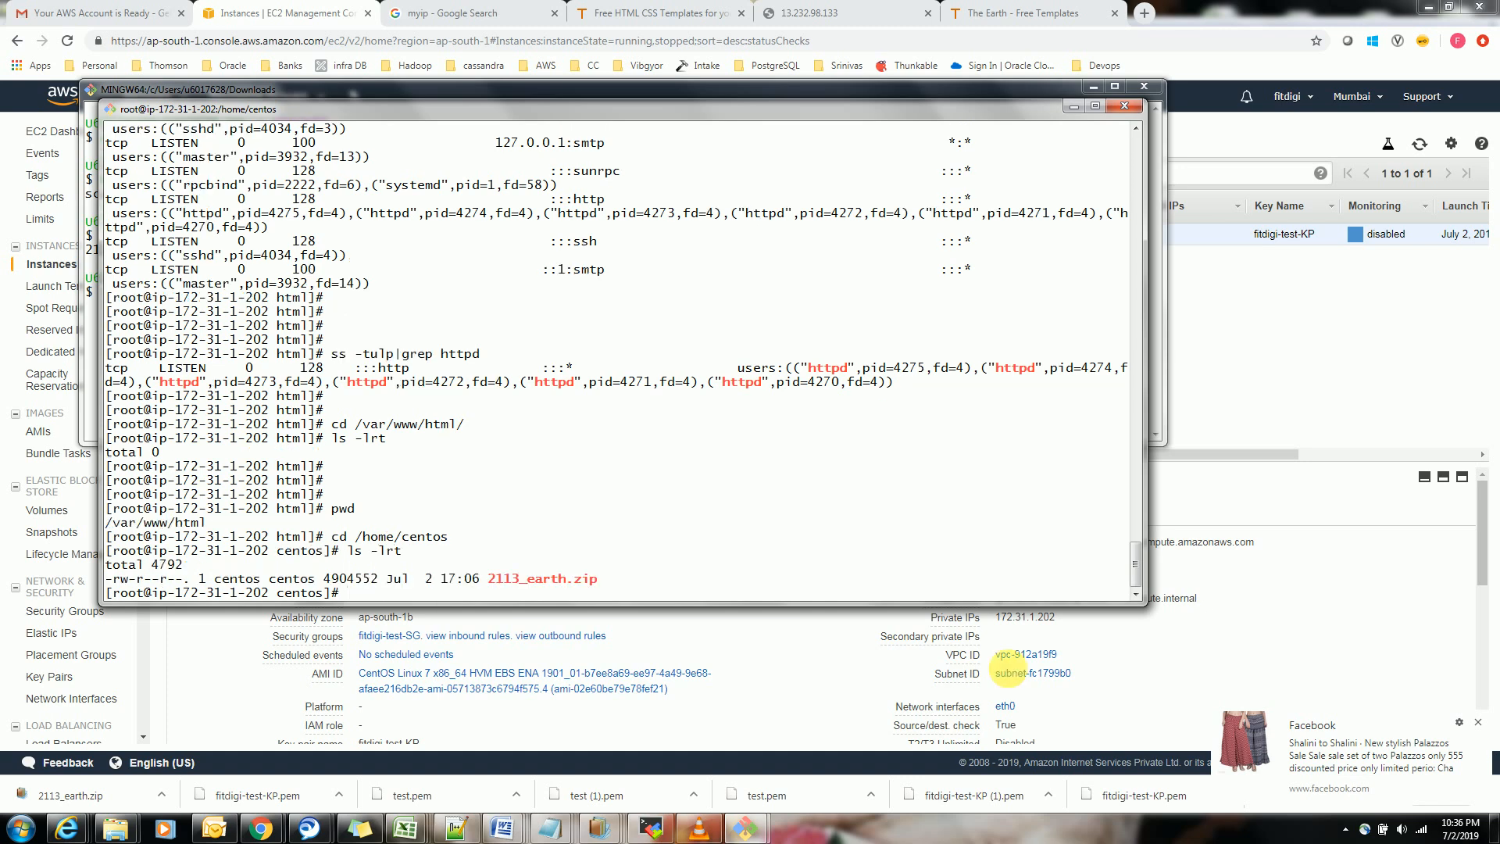
click(1479, 725)
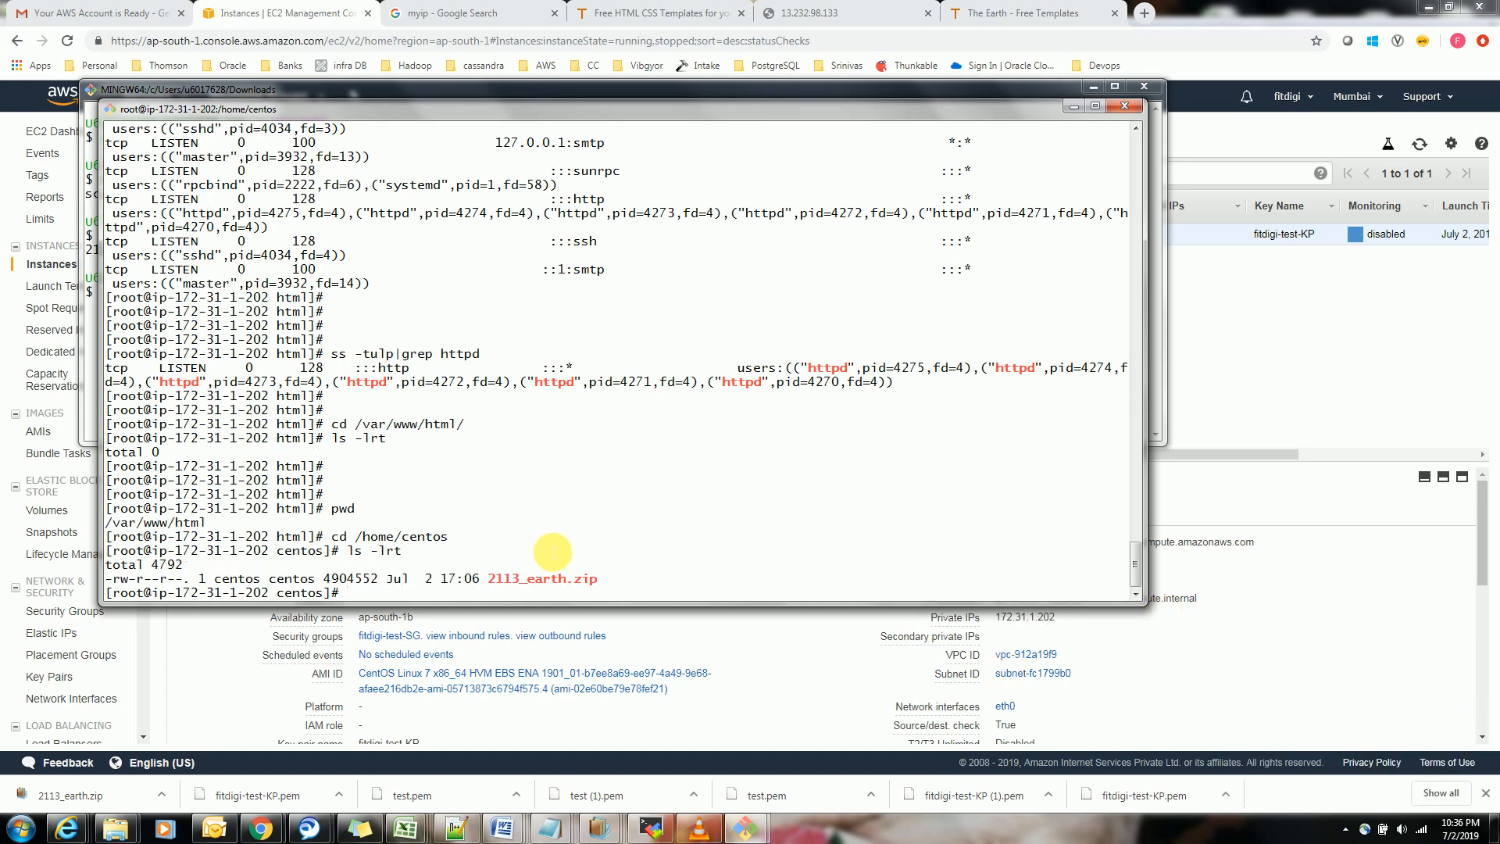
Unzip 2113_earth.zip in /home/centos and list the directory
text(unzip)
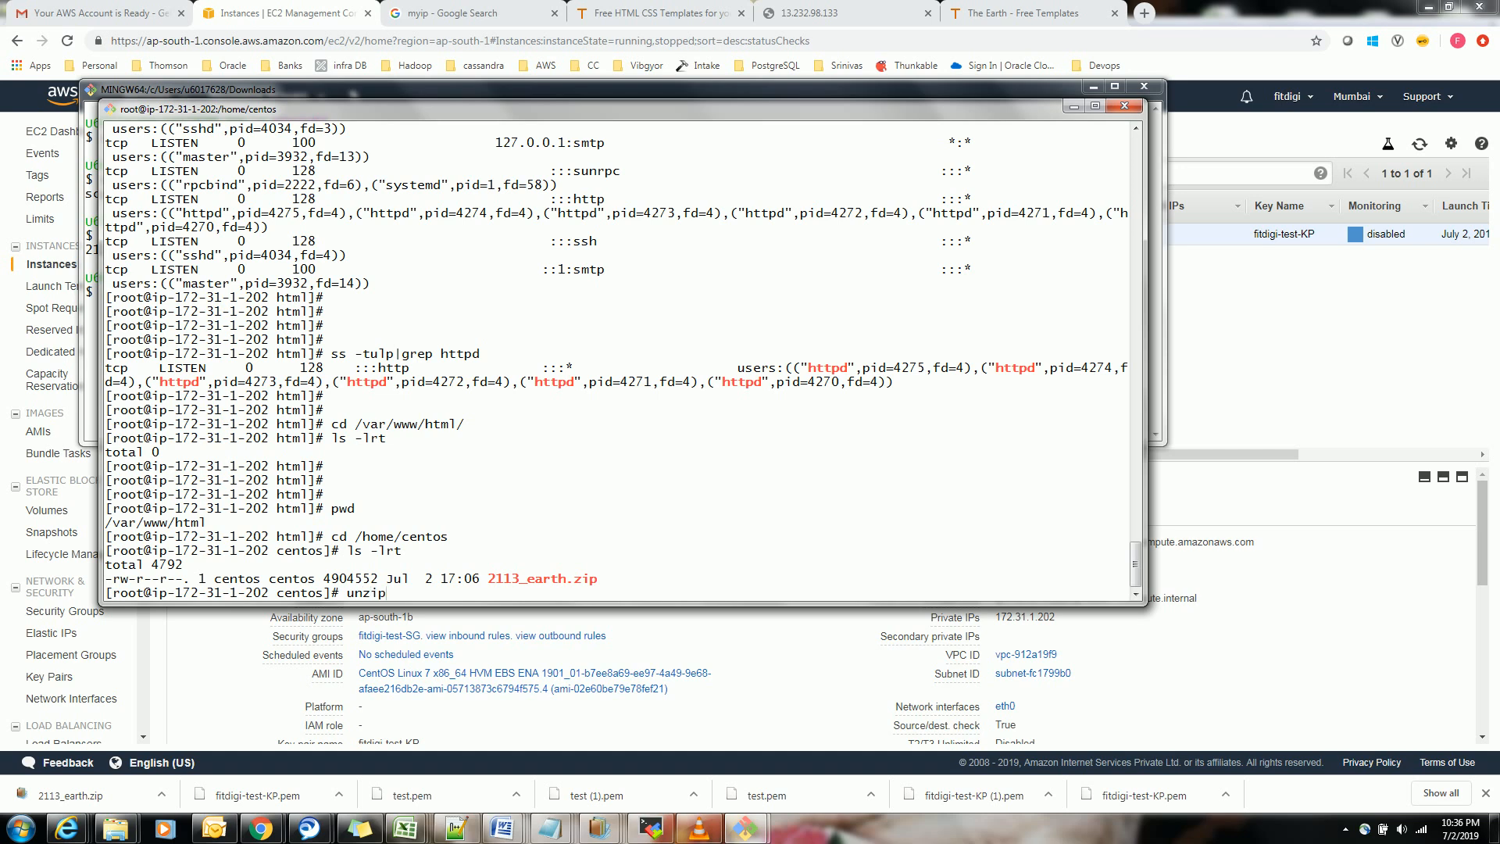
text( 2113_earth.zip)
key(Return)
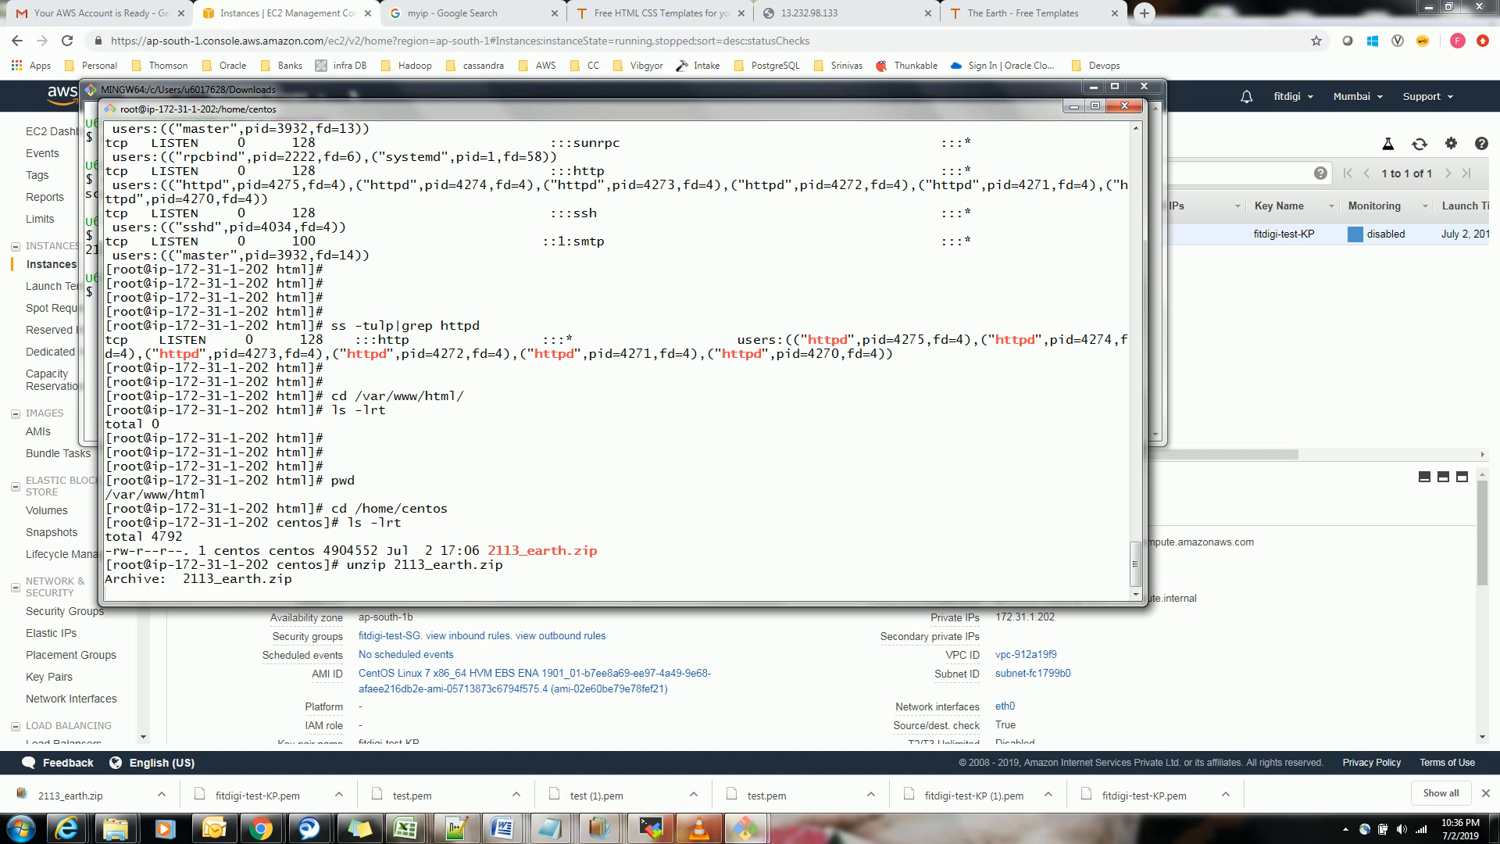
text(ls)
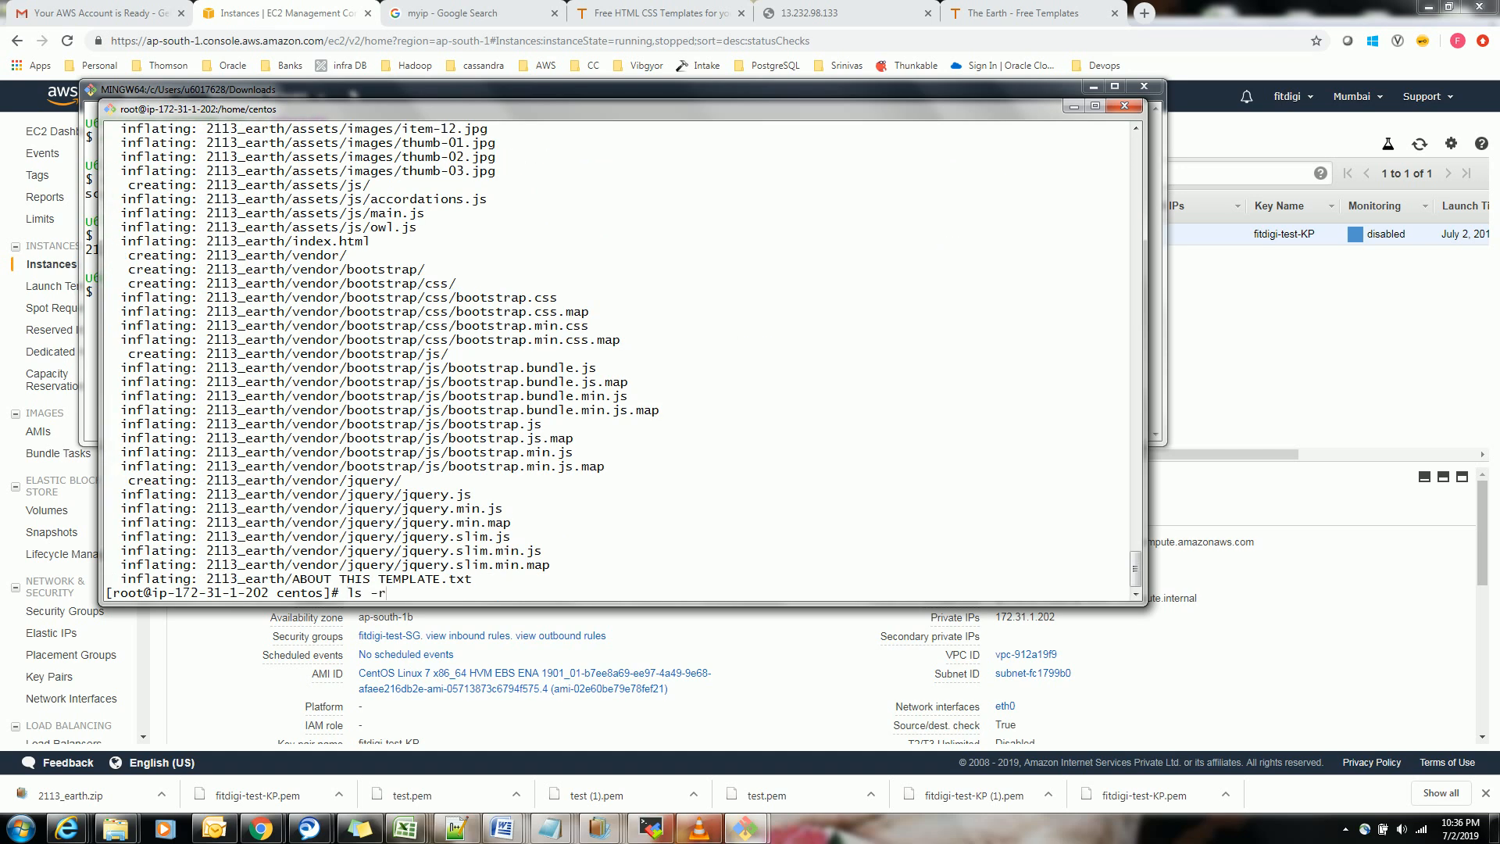
key(Return)
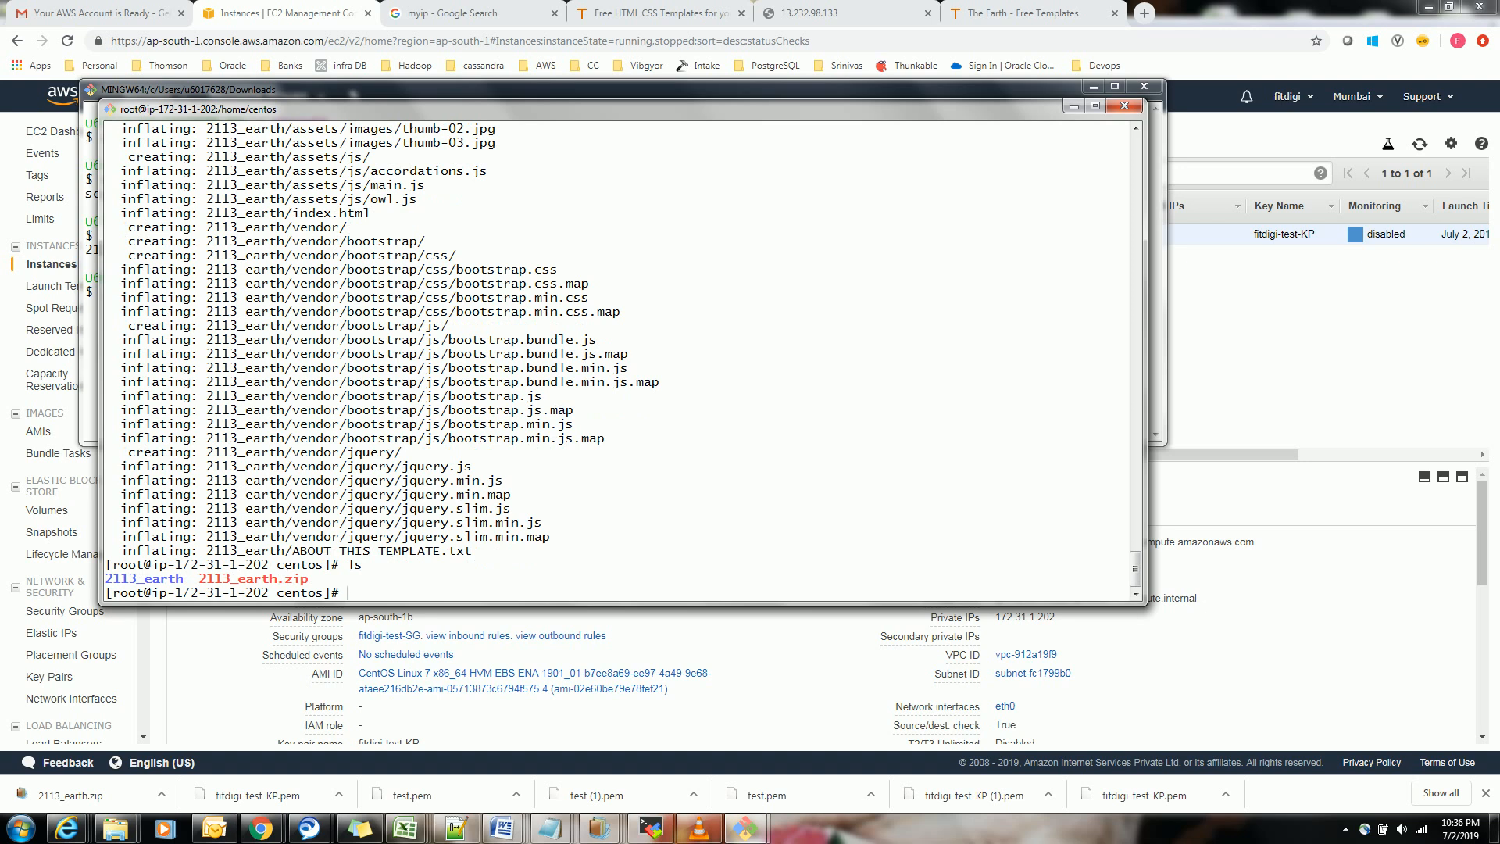
Change into the 2113_earth directory and list its contents with ls -lrt
text(cd 2113_earth)
key(Return)
text(ls r-tl)
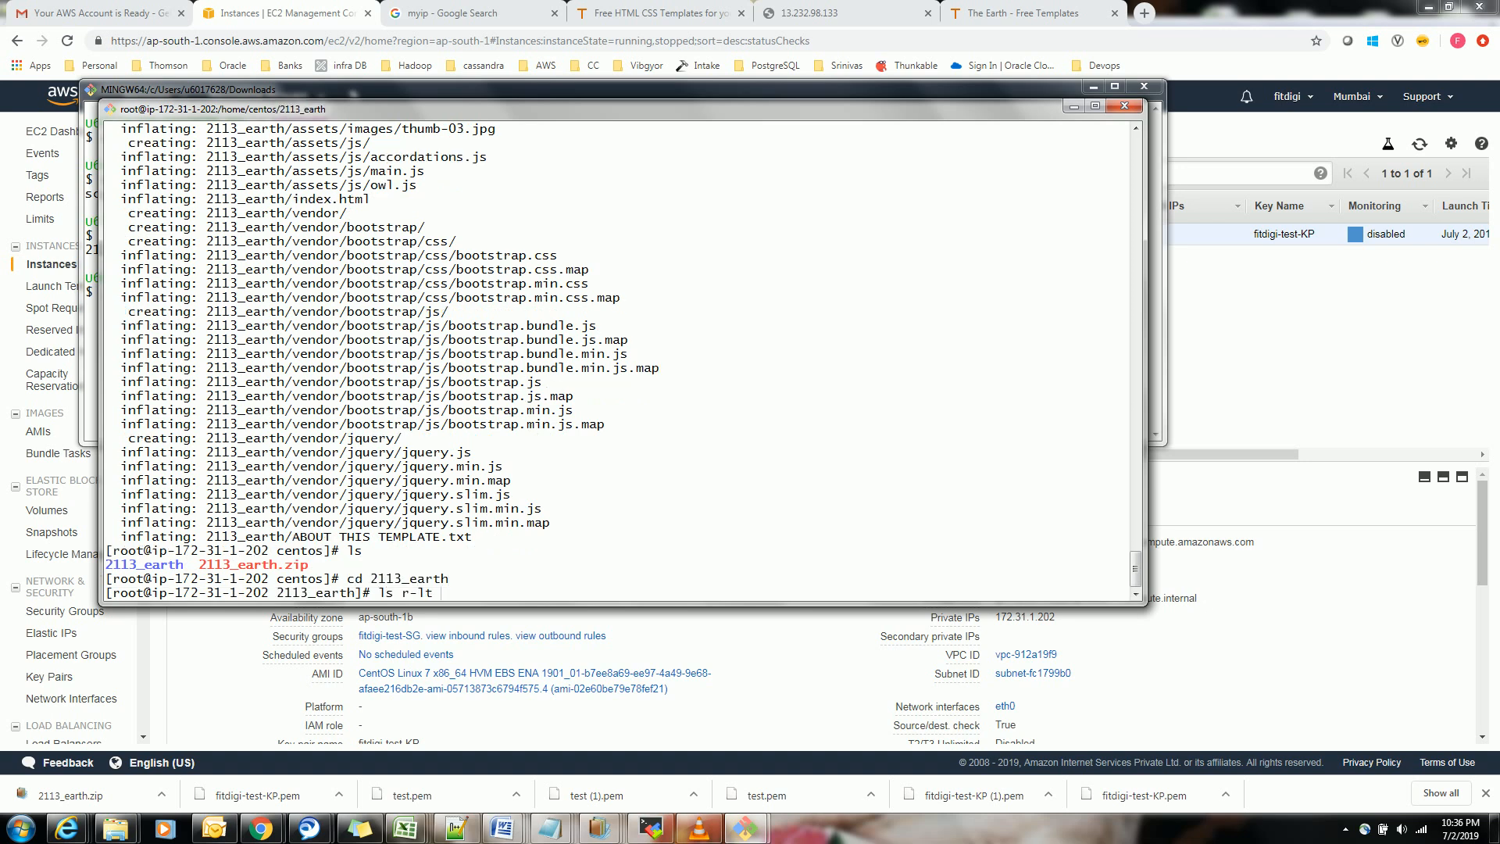
key(BackSpace)
key(BackSpace)
key(Return)
Copy everything in the 2113_earth directory recursively to /var/www/html/
text(cp -r *)
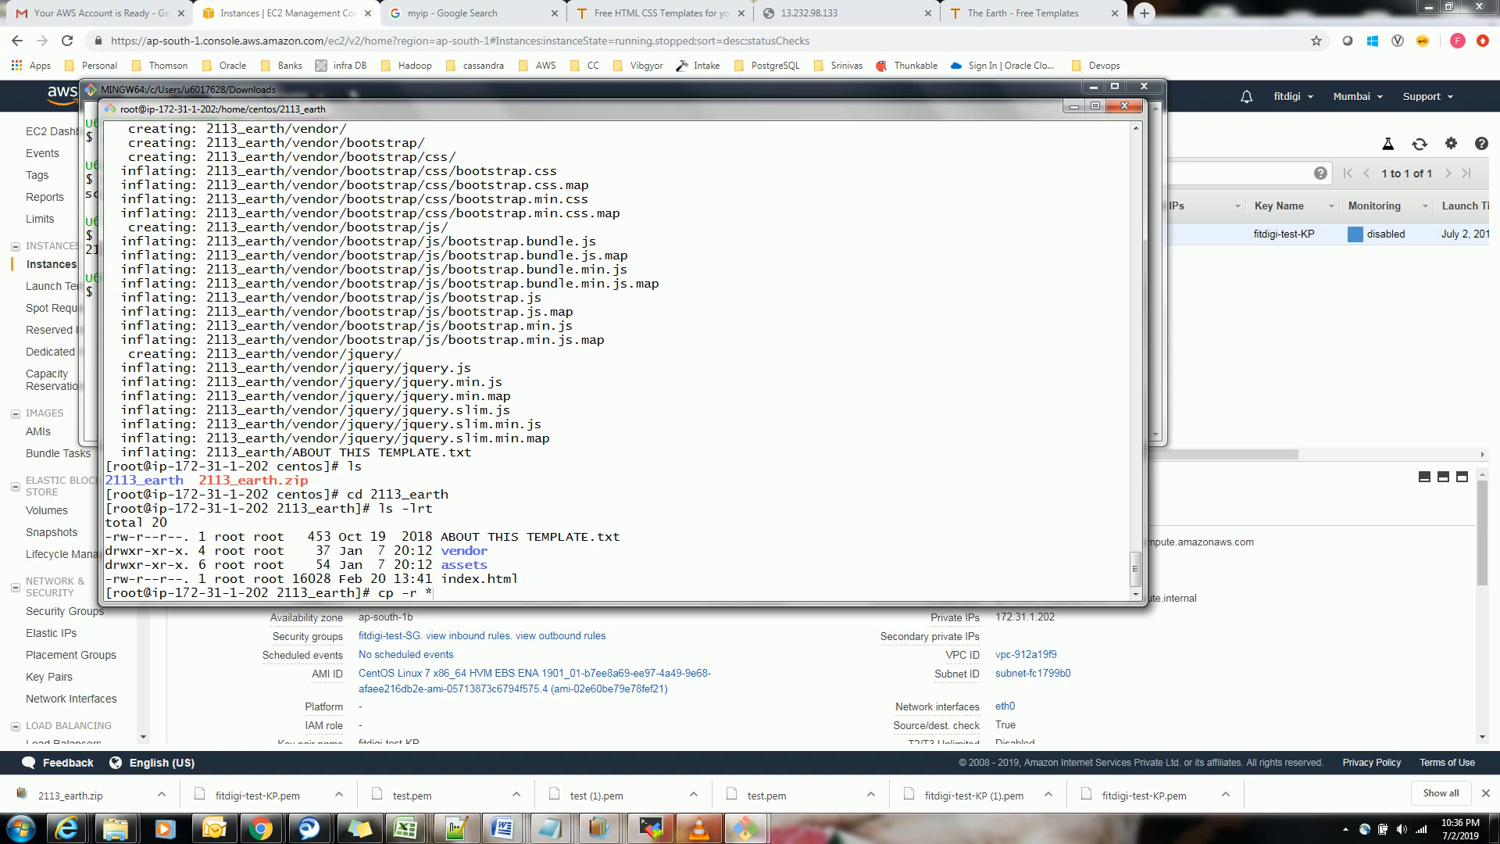
text( /var/www/html/)
key(Return)
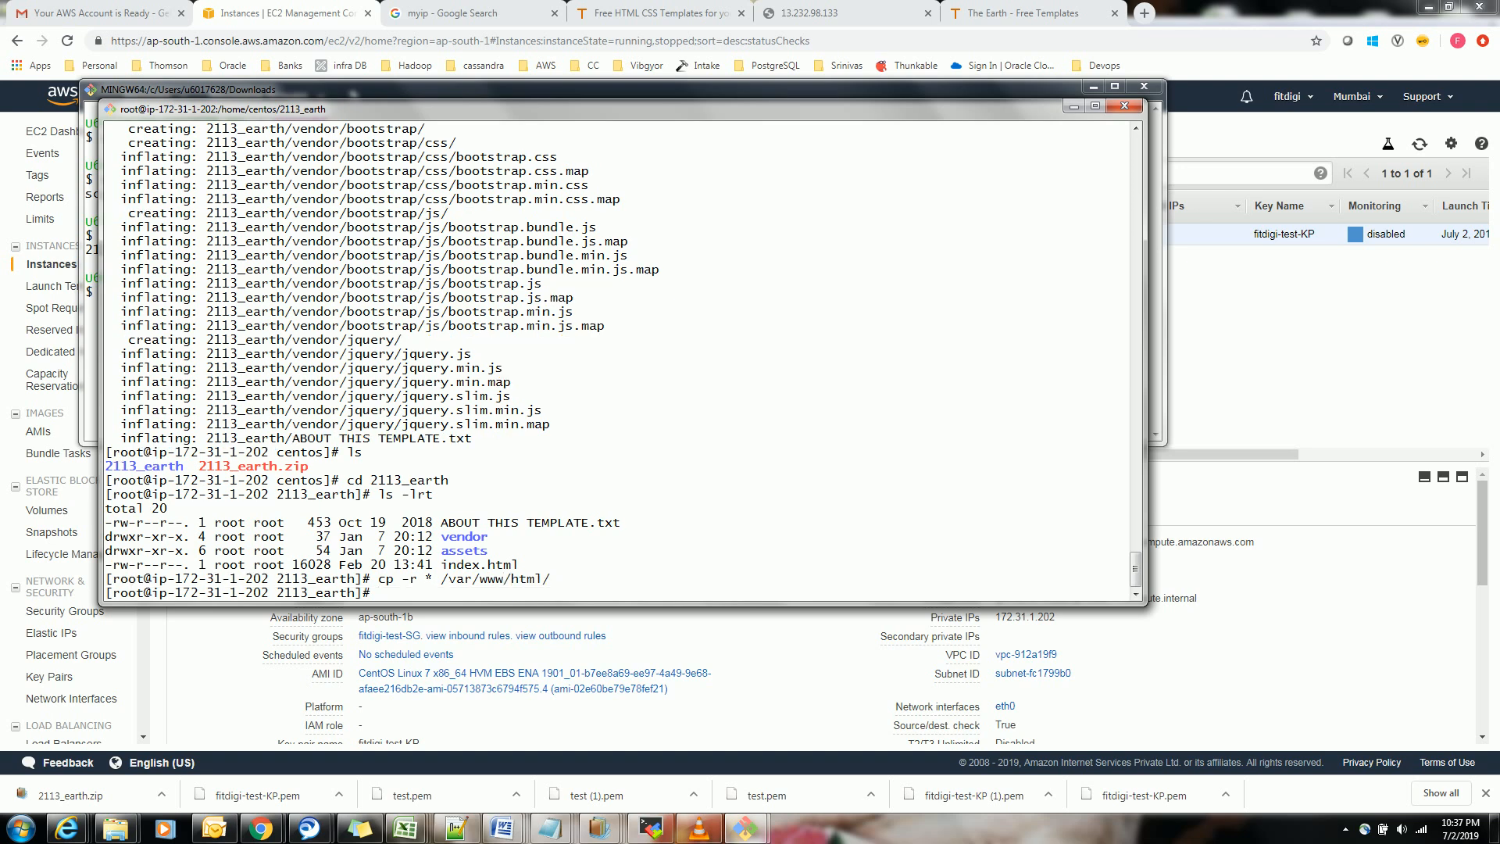
Change to /var/www/html/ and list the copied files with ls -rlt
text(cd /var/www/html/)
key(Return)
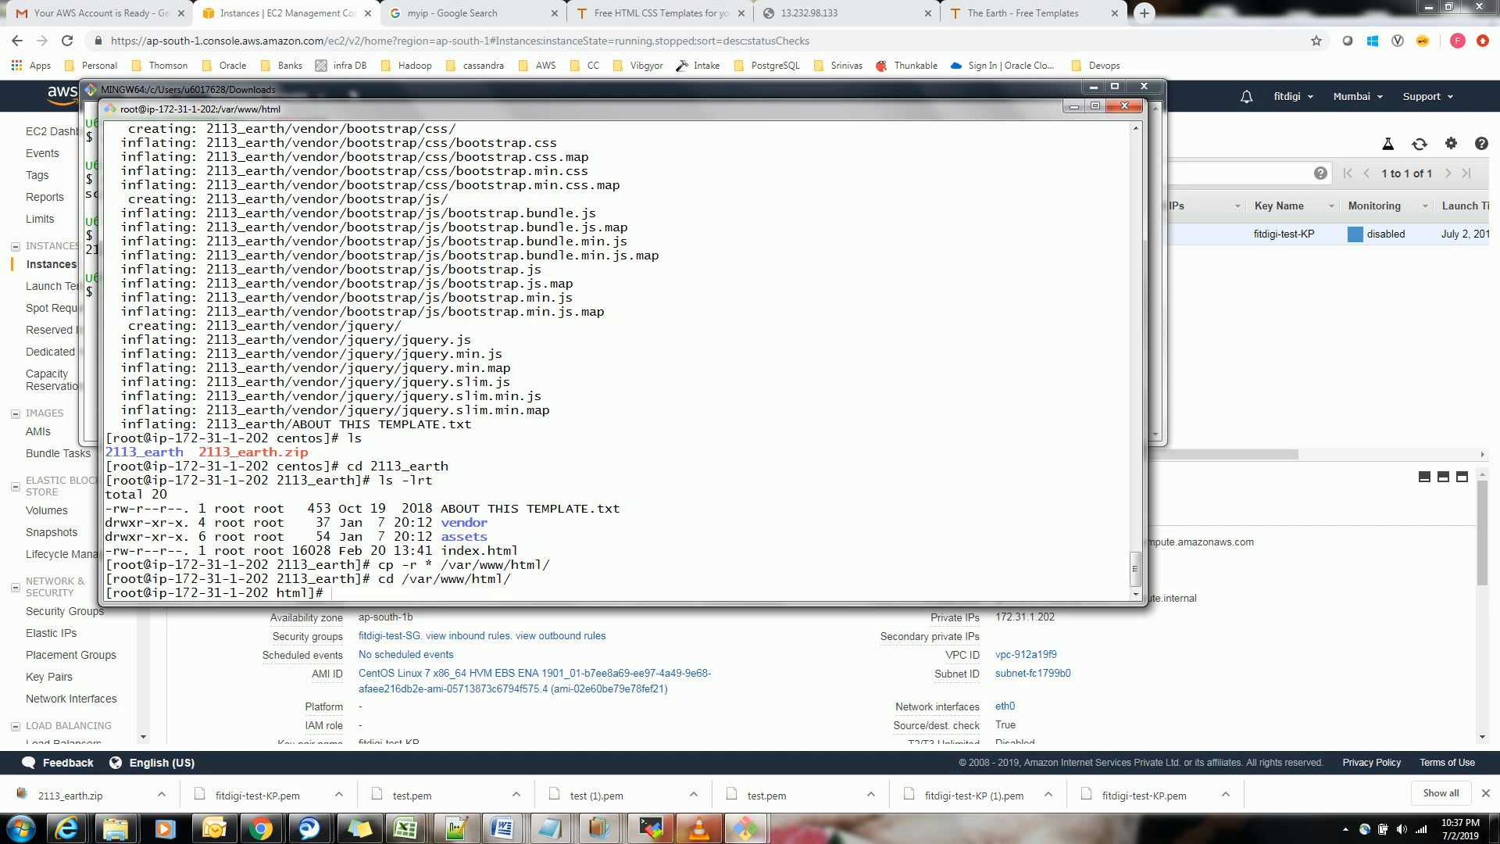
text(ls -rlt)
key(Return)
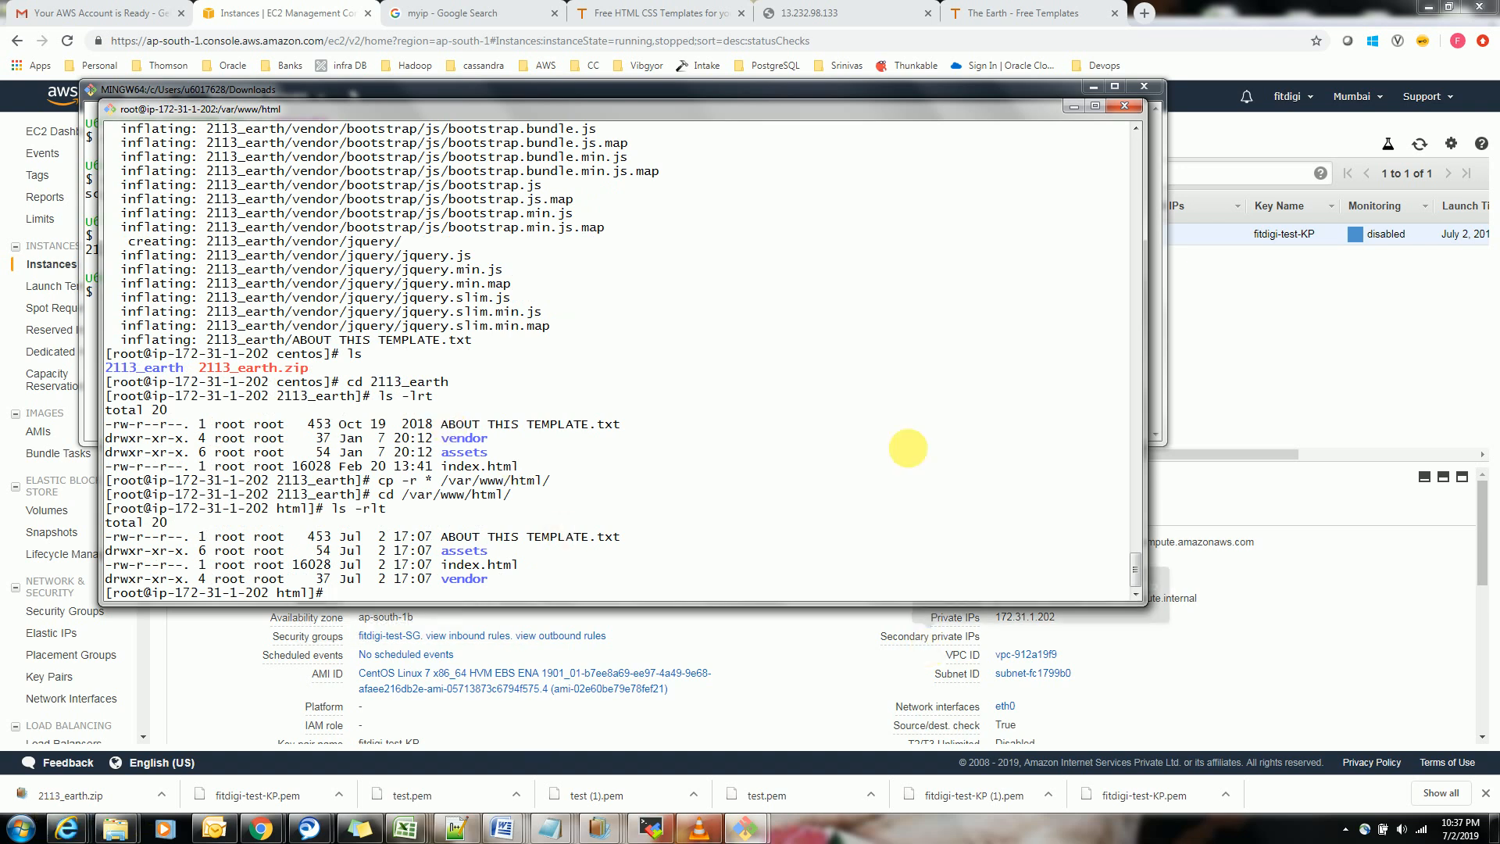
Switch to the browser page for 13.232.98.133 and reload it
click(837, 12)
click(782, 39)
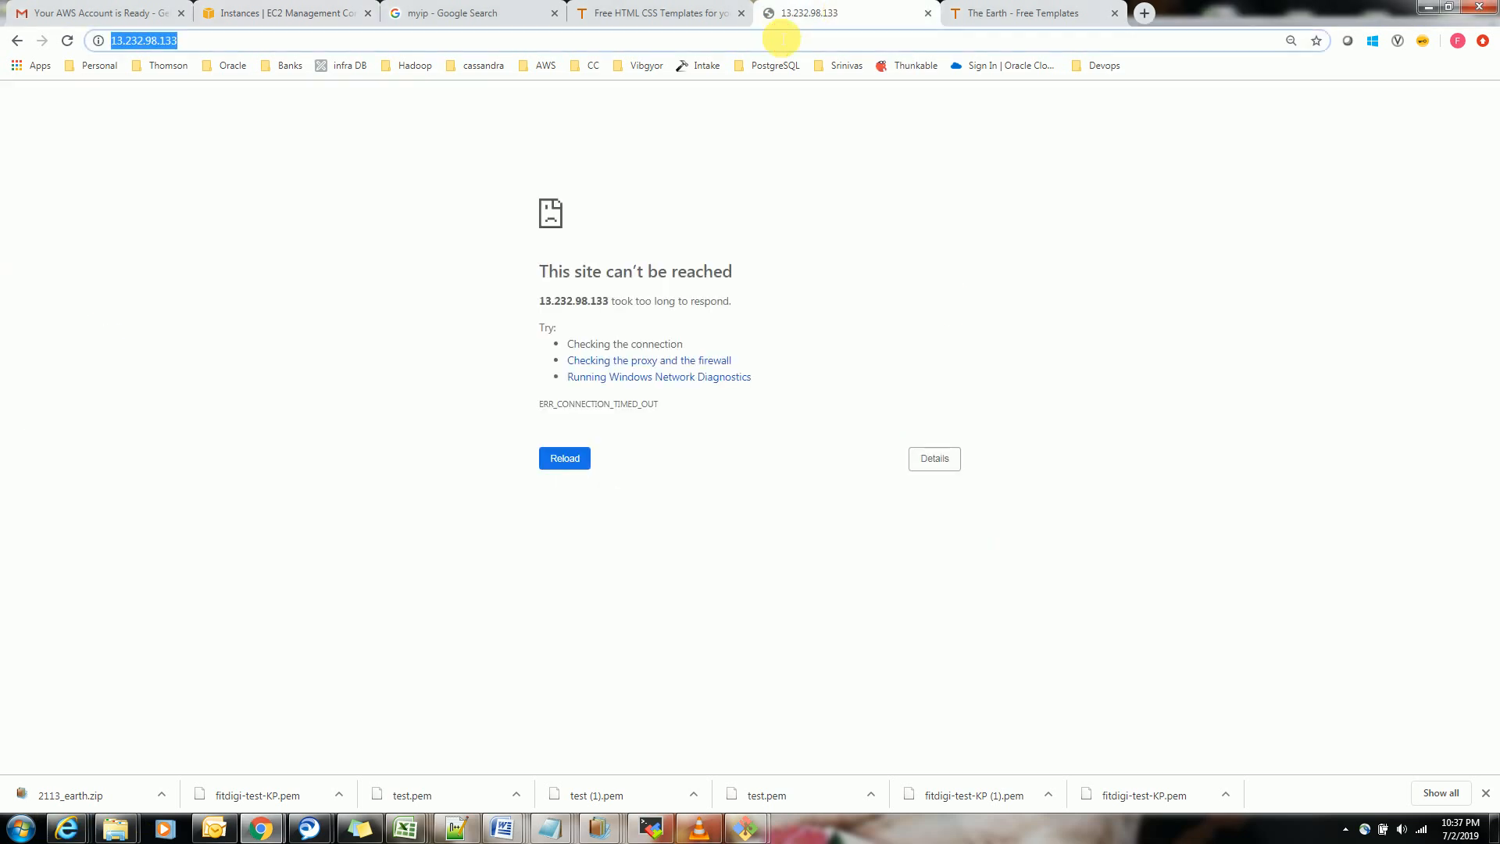
click(580, 466)
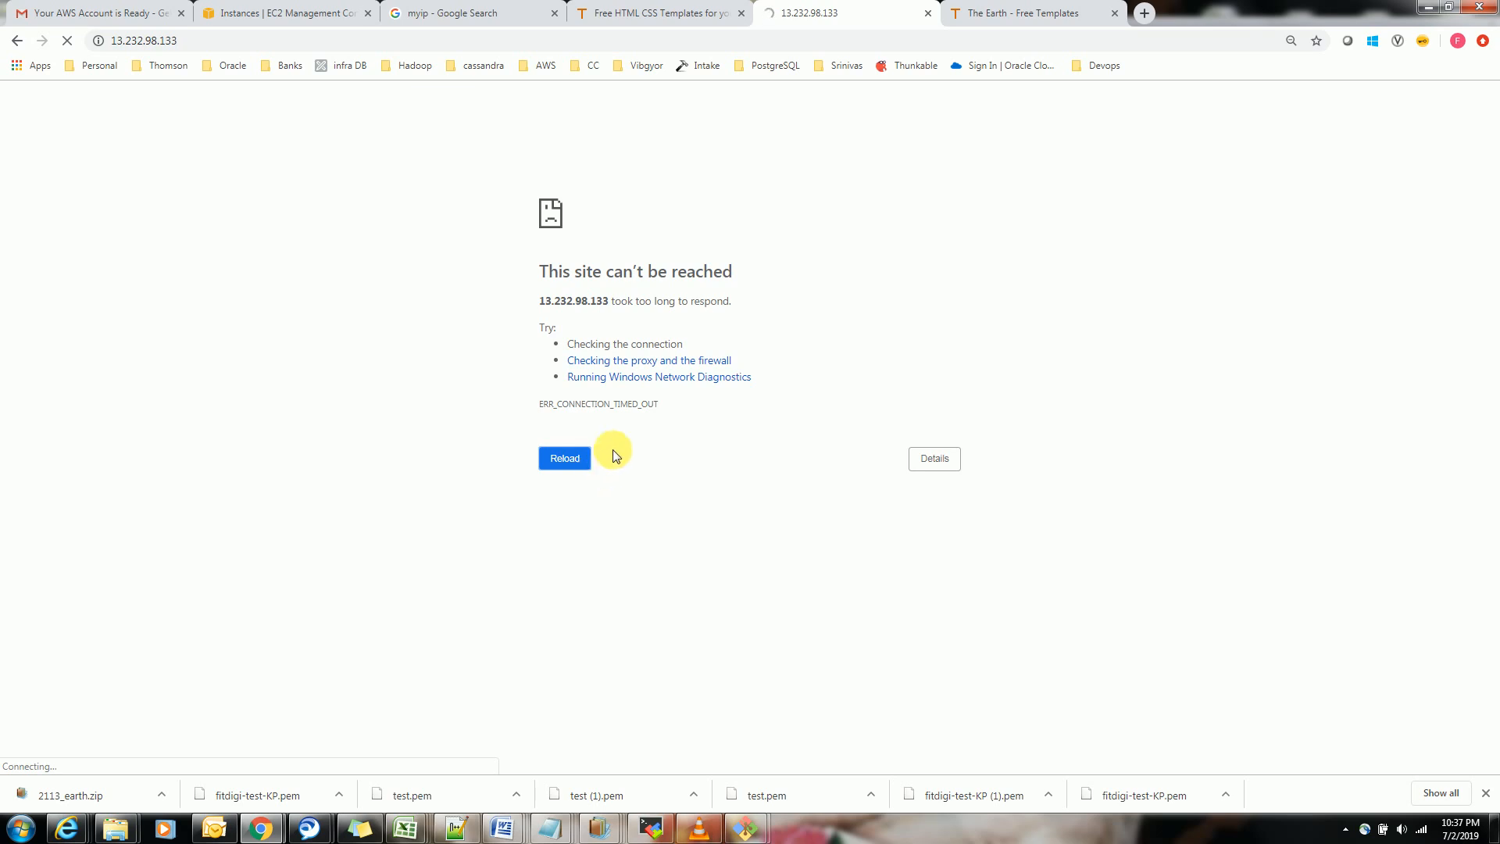
Return to the server's root shell and try to restart httpd by rerunning a restart command from the history
mouse_move(745, 829)
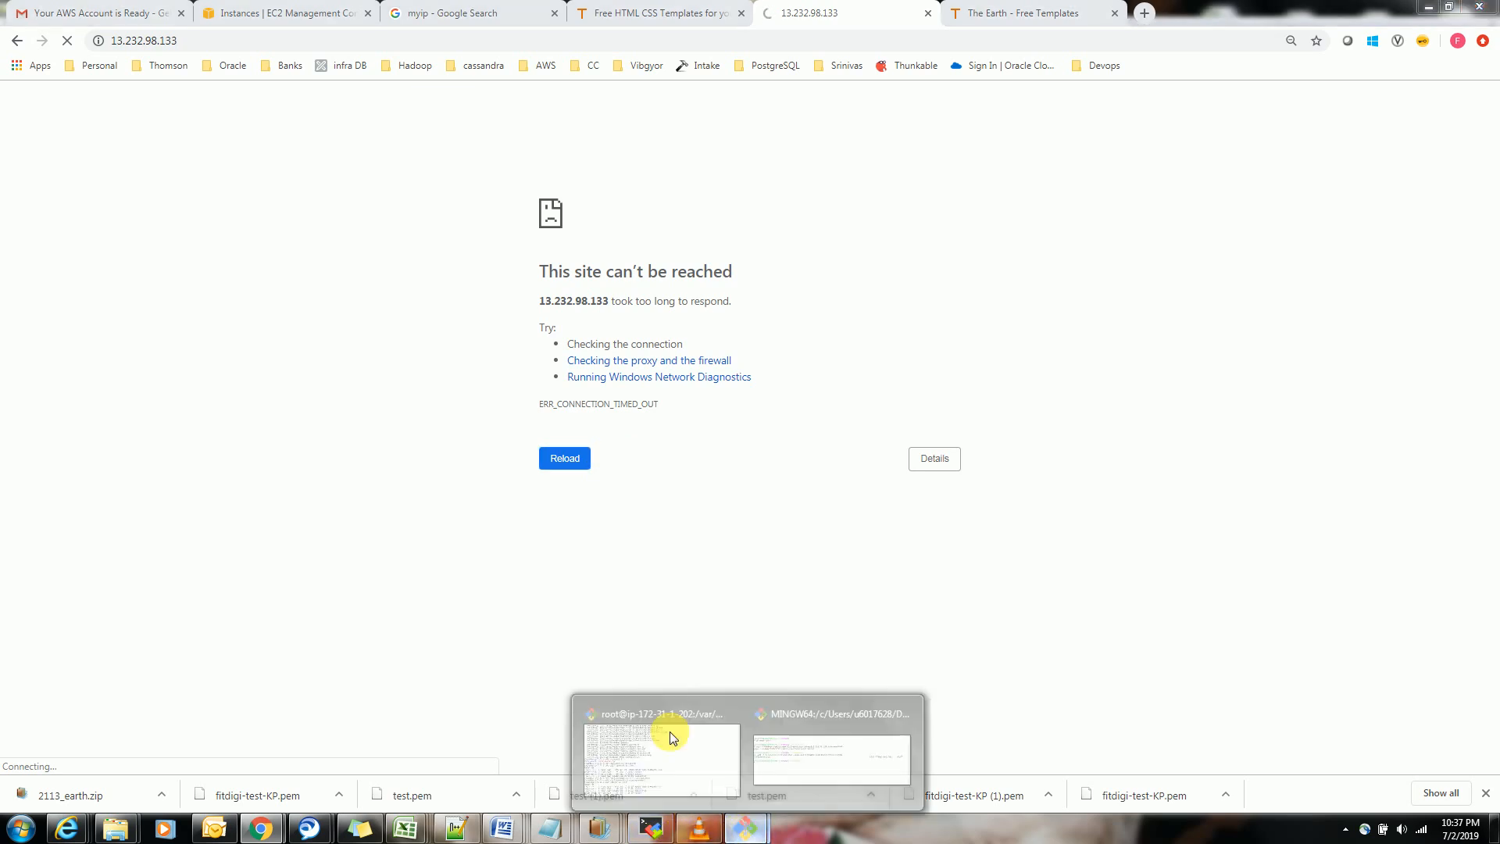
click(669, 737)
key(Up)
key(Up)
key(Up)
key(Up)
key(Up)
key(Up)
key(Up)
key(Up)
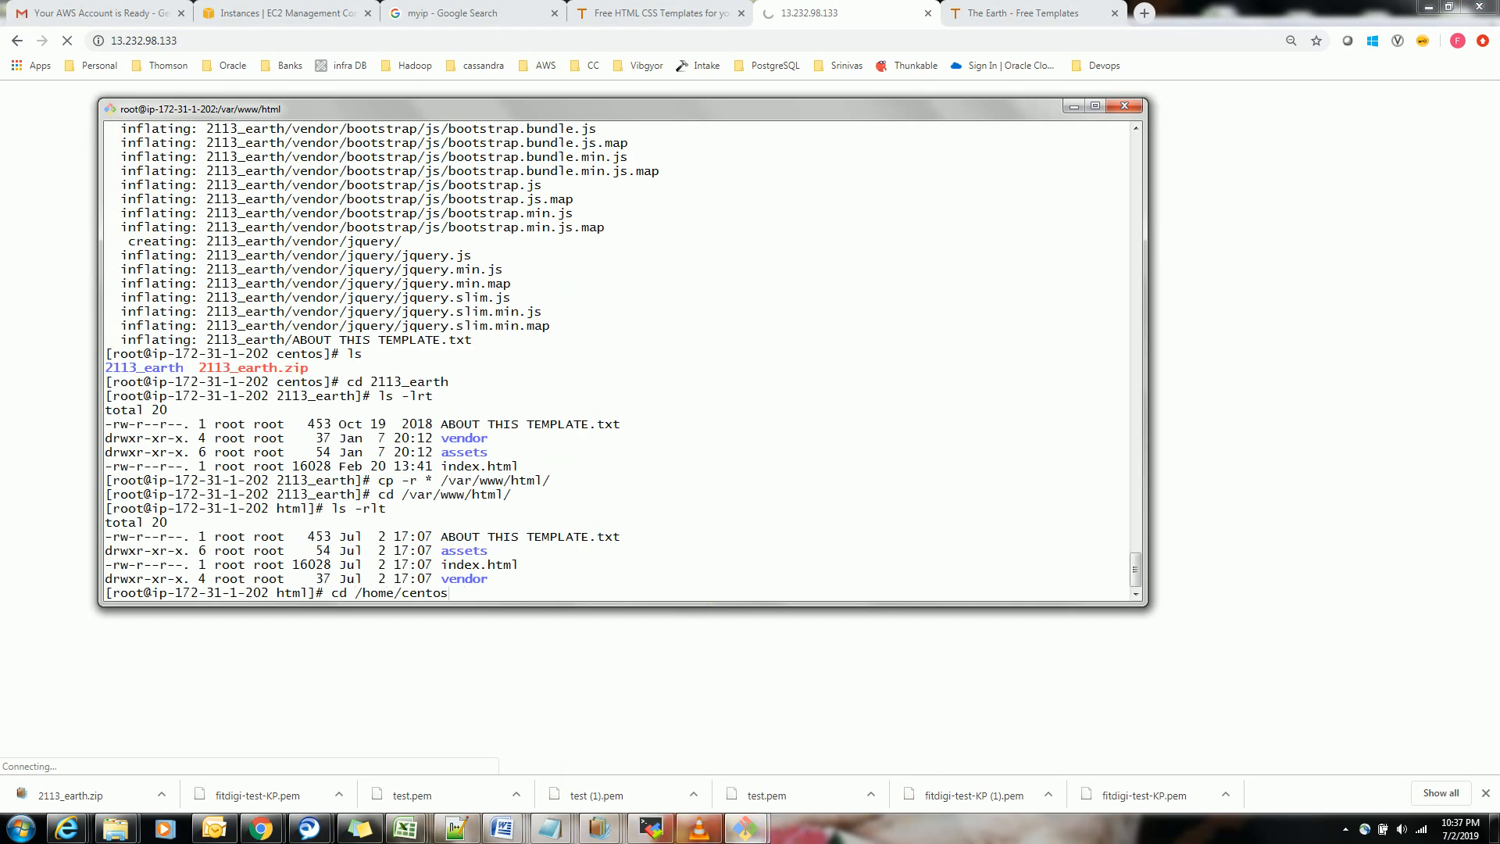
key(Up)
key(Up)
key(Up)
key(Up)
key(Up)
key(Up)
key(Up)
key(Up)
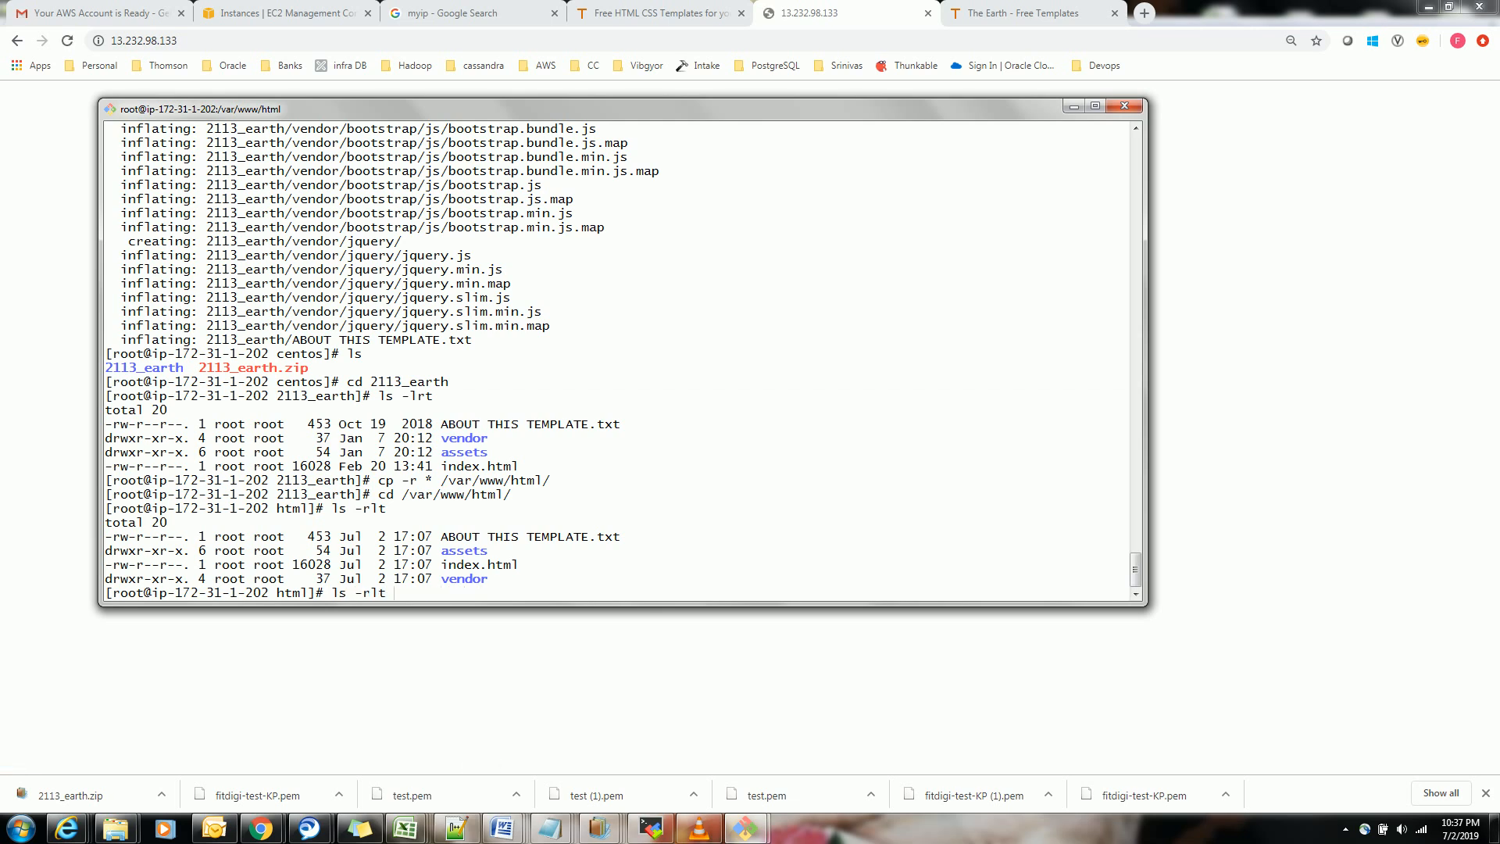
key(Up)
key(Up)
key(Up)
key(Up)
key(Up)
key(Up)
key(Return)
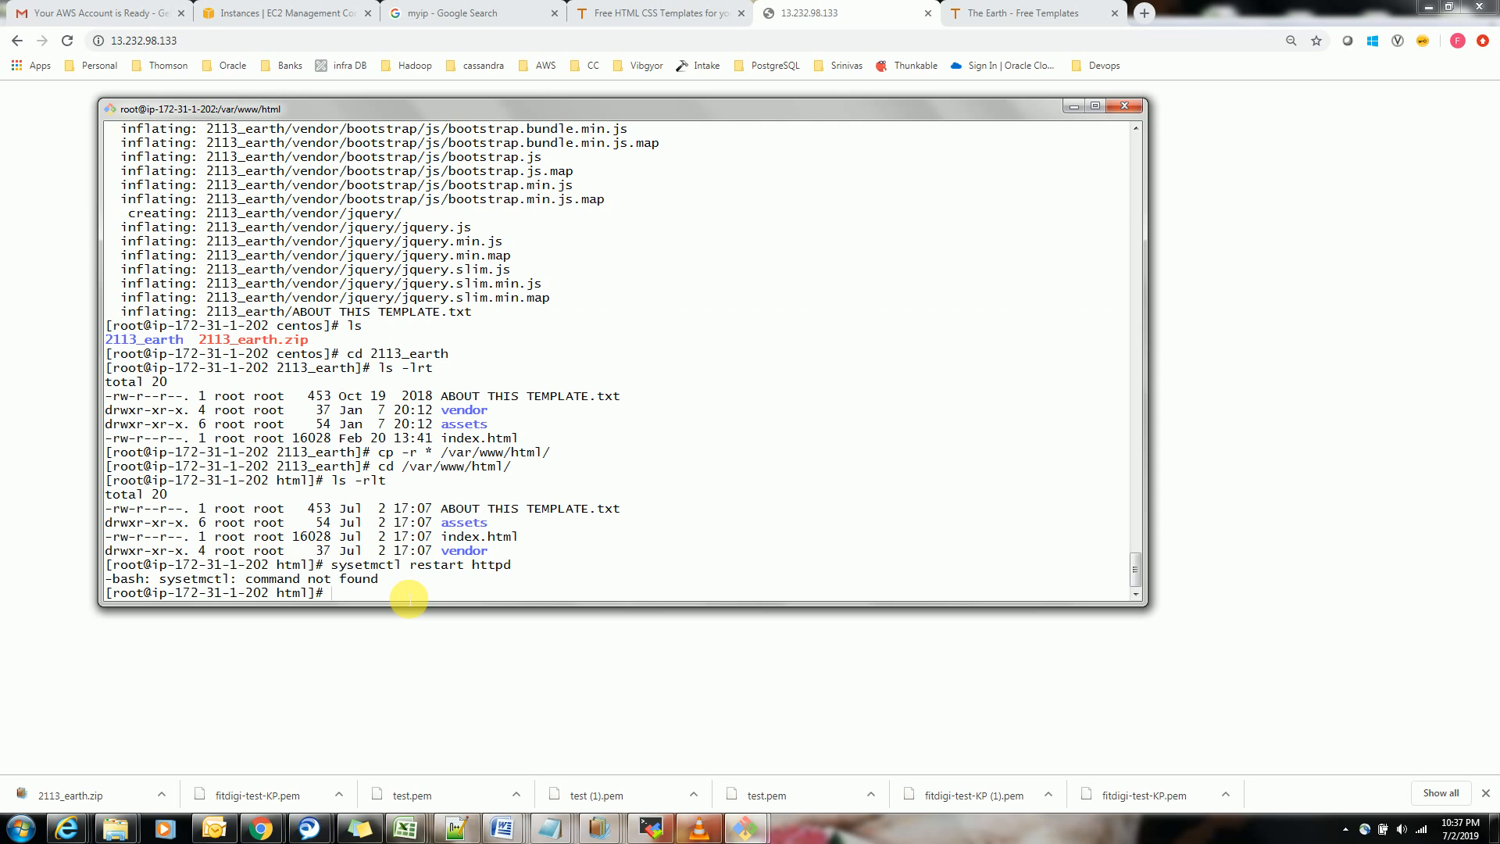
Restart the service with systemctl restart httpd and reload the 13.232.98.133 page in the browser
text(systemct)
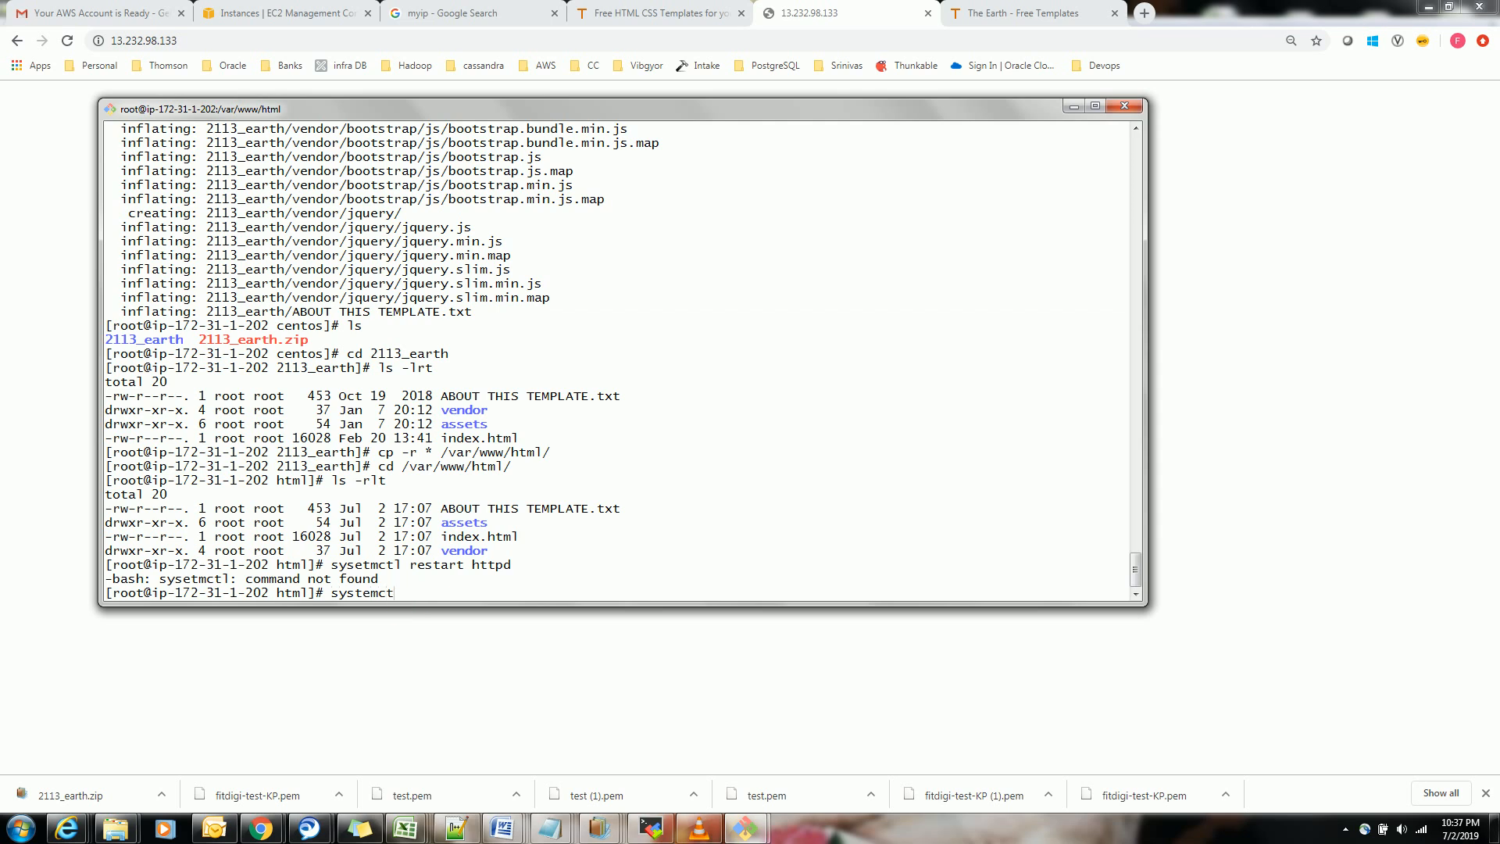
text(l restart http)
key(BackSpace)
text(pd)
key(Return)
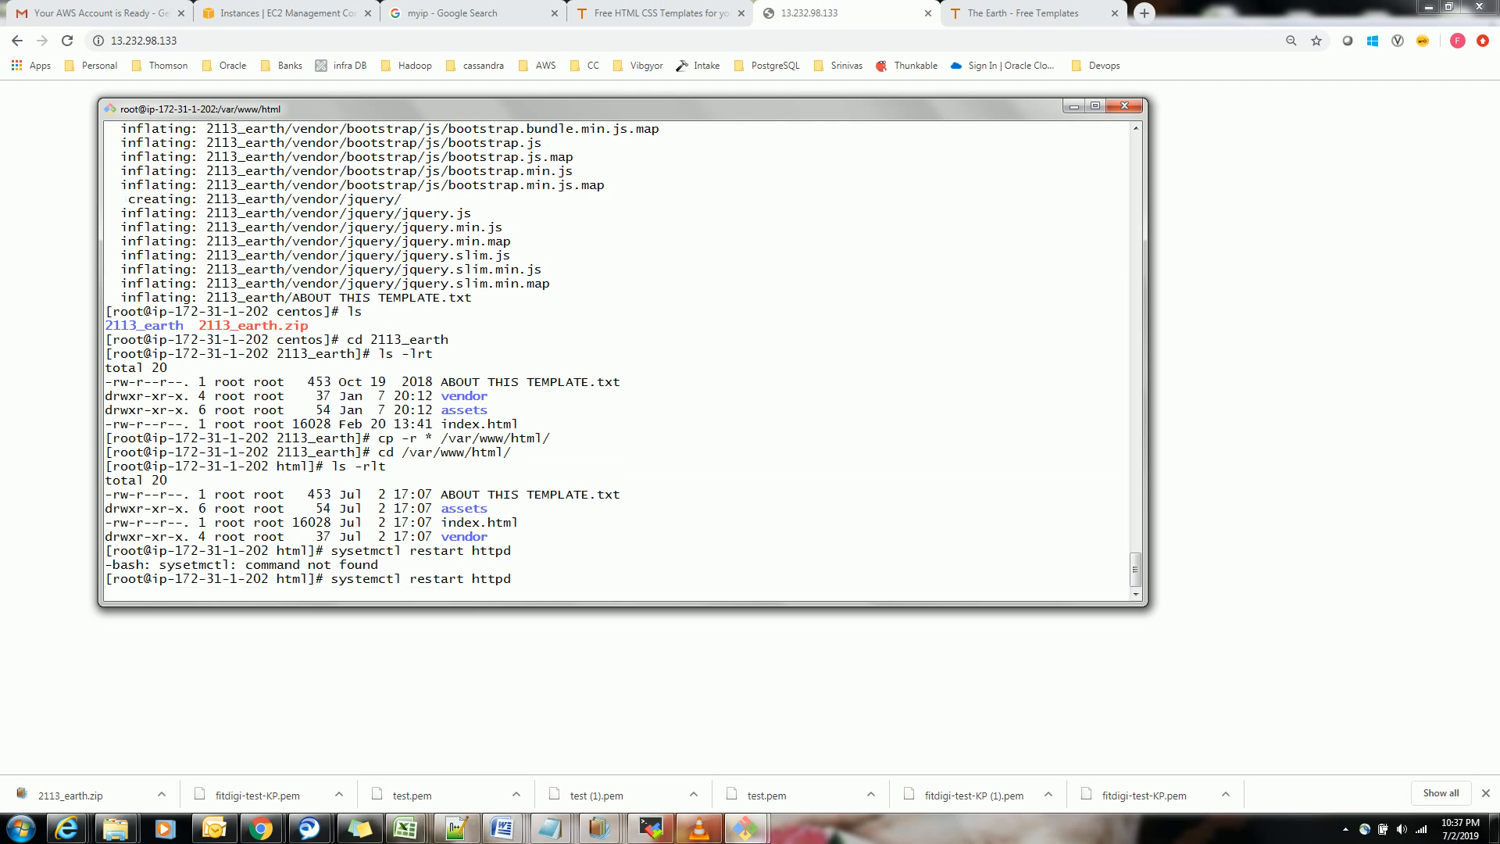
click(475, 614)
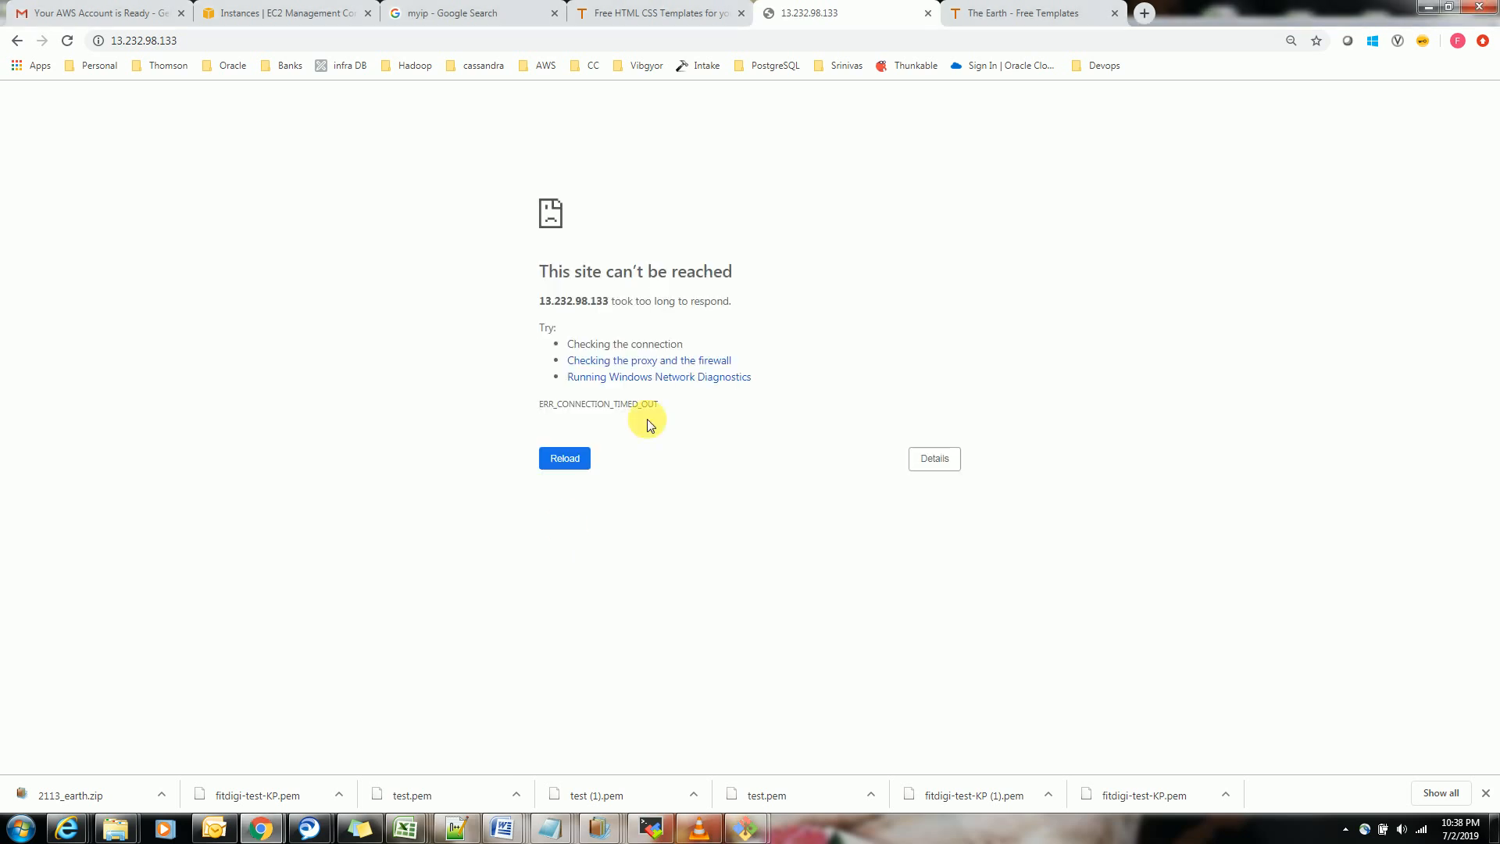
click(577, 461)
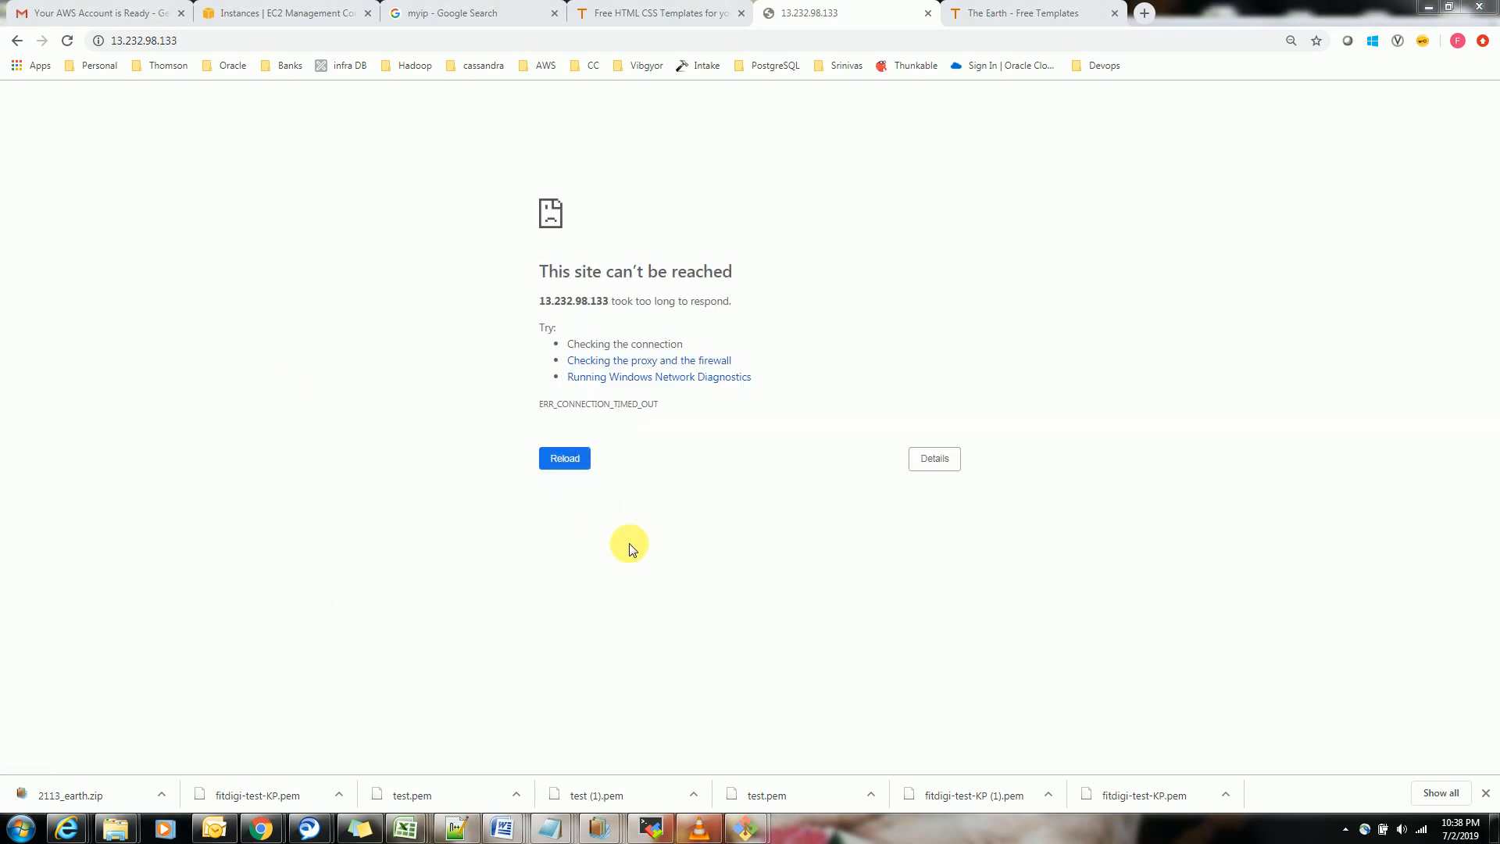
Rerun systemctl restart httpd in the server's root shell and load 13.232.98.133 in the browser again
click(742, 831)
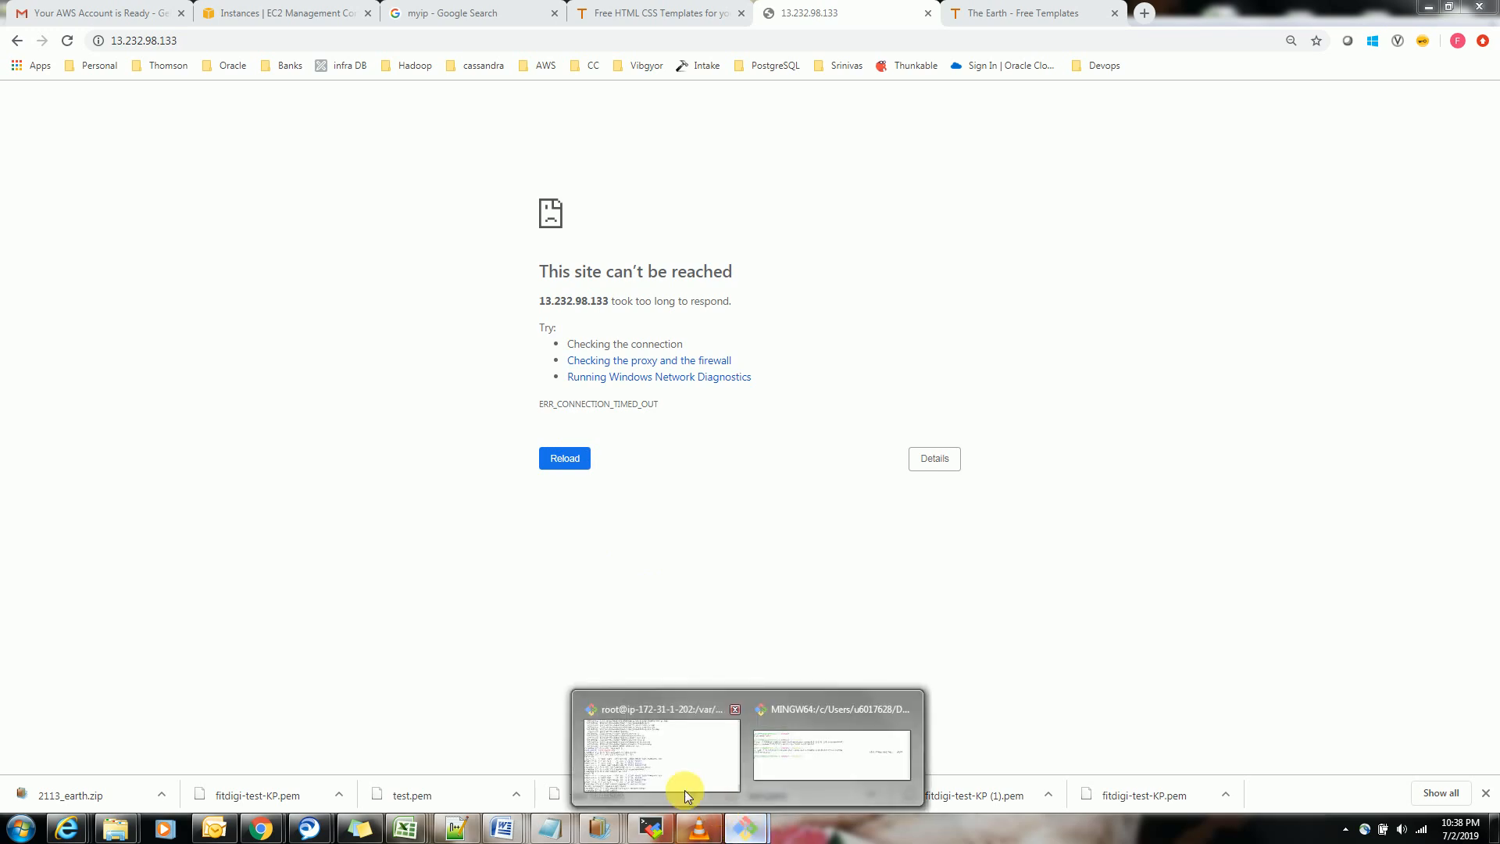
click(661, 750)
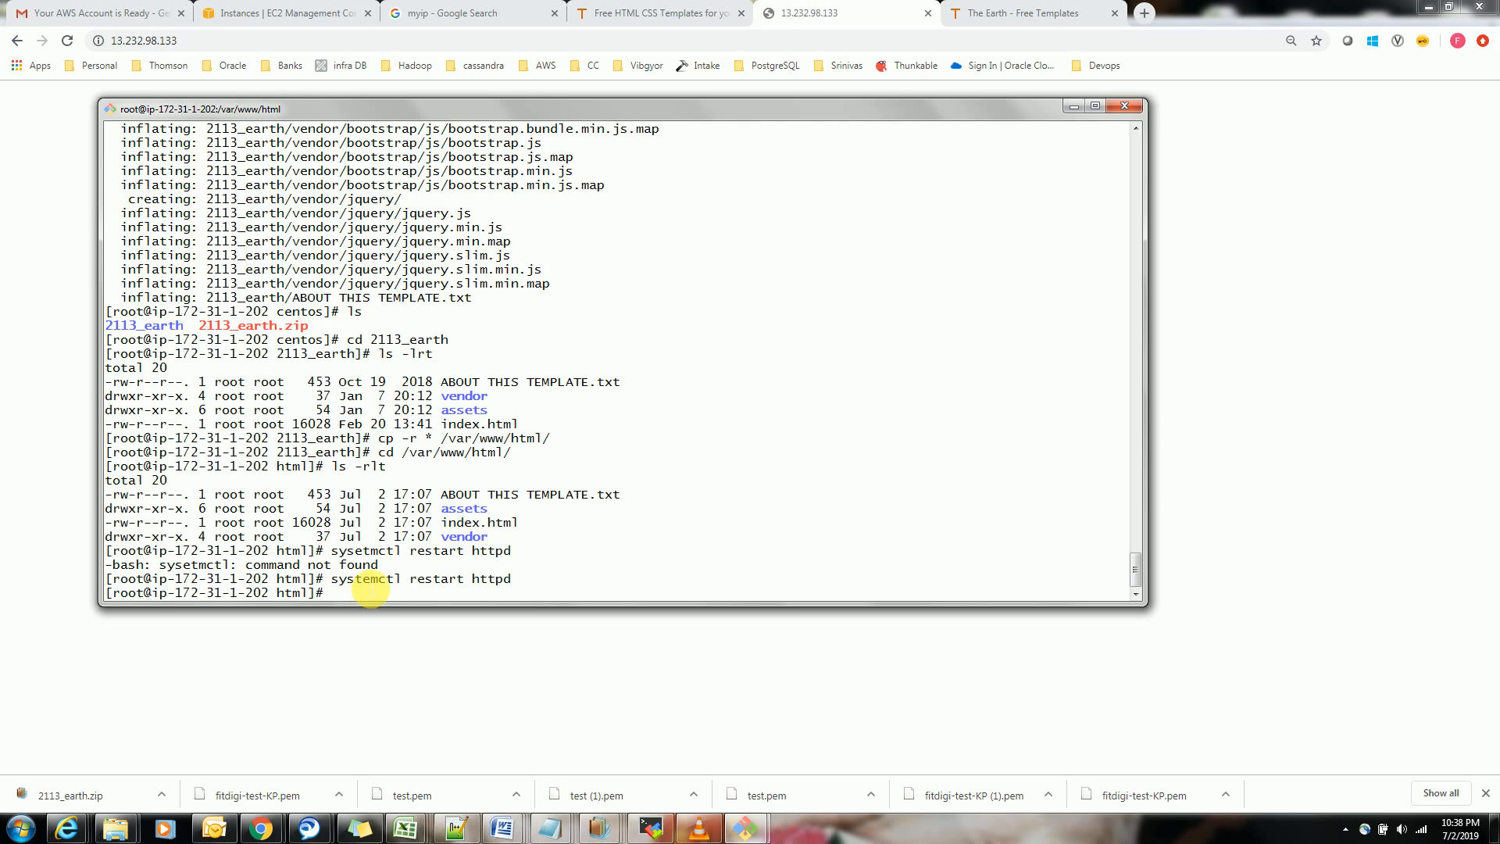
key(Up)
key(Return)
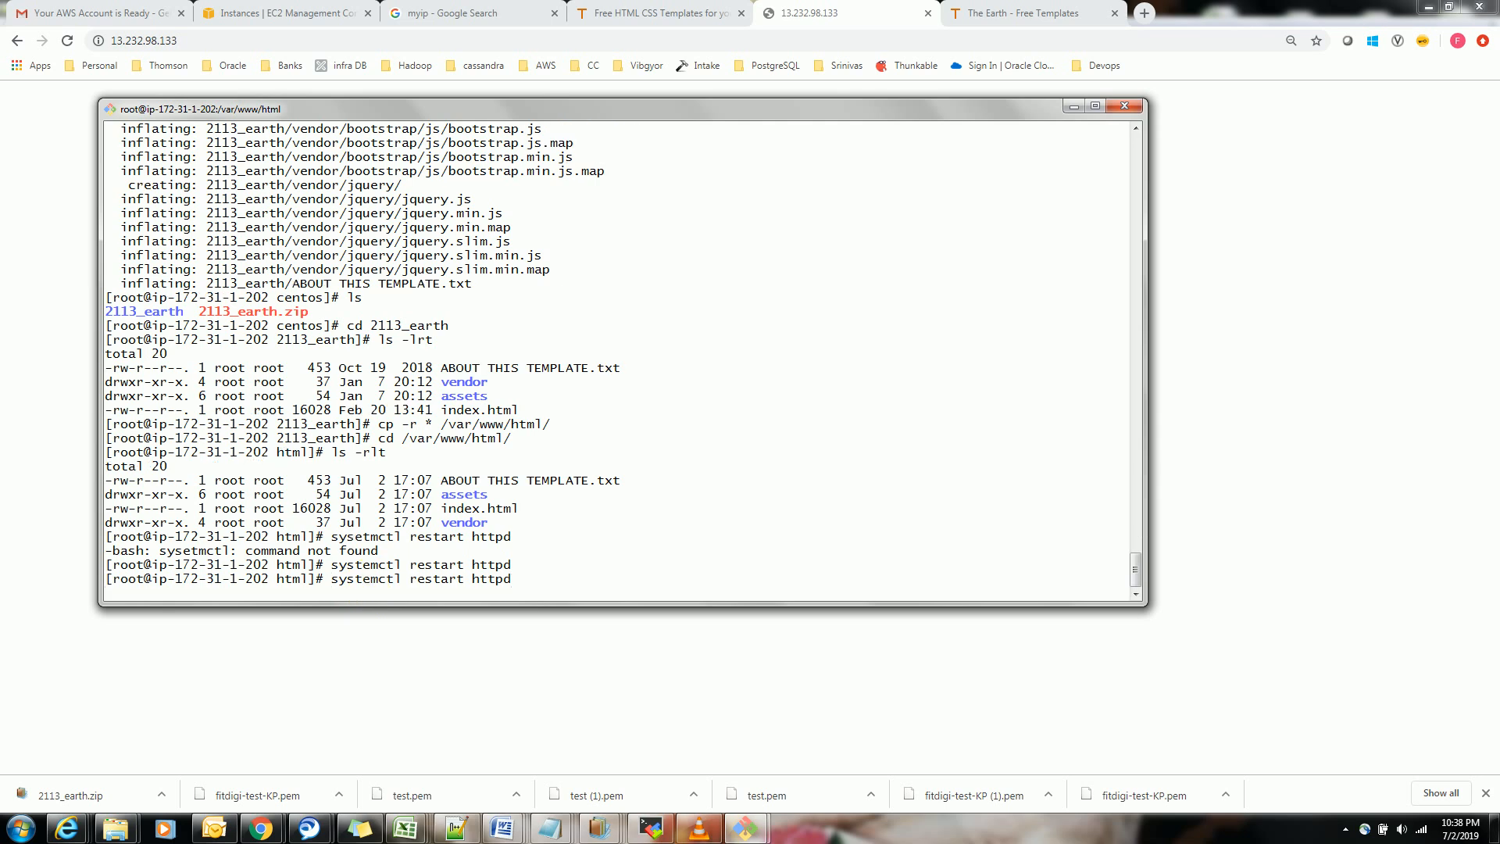
click(478, 41)
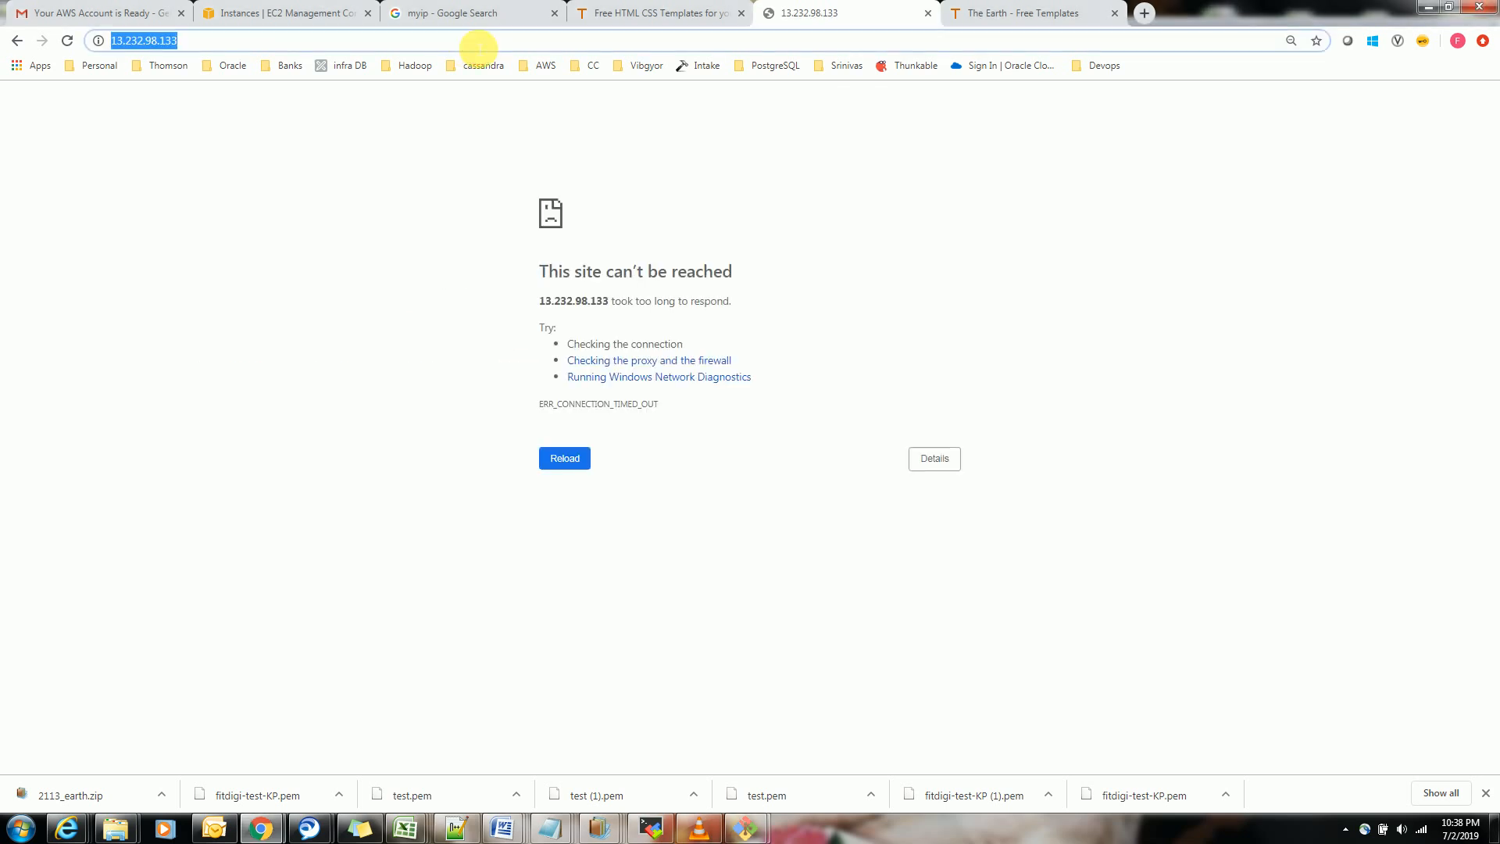
key(Return)
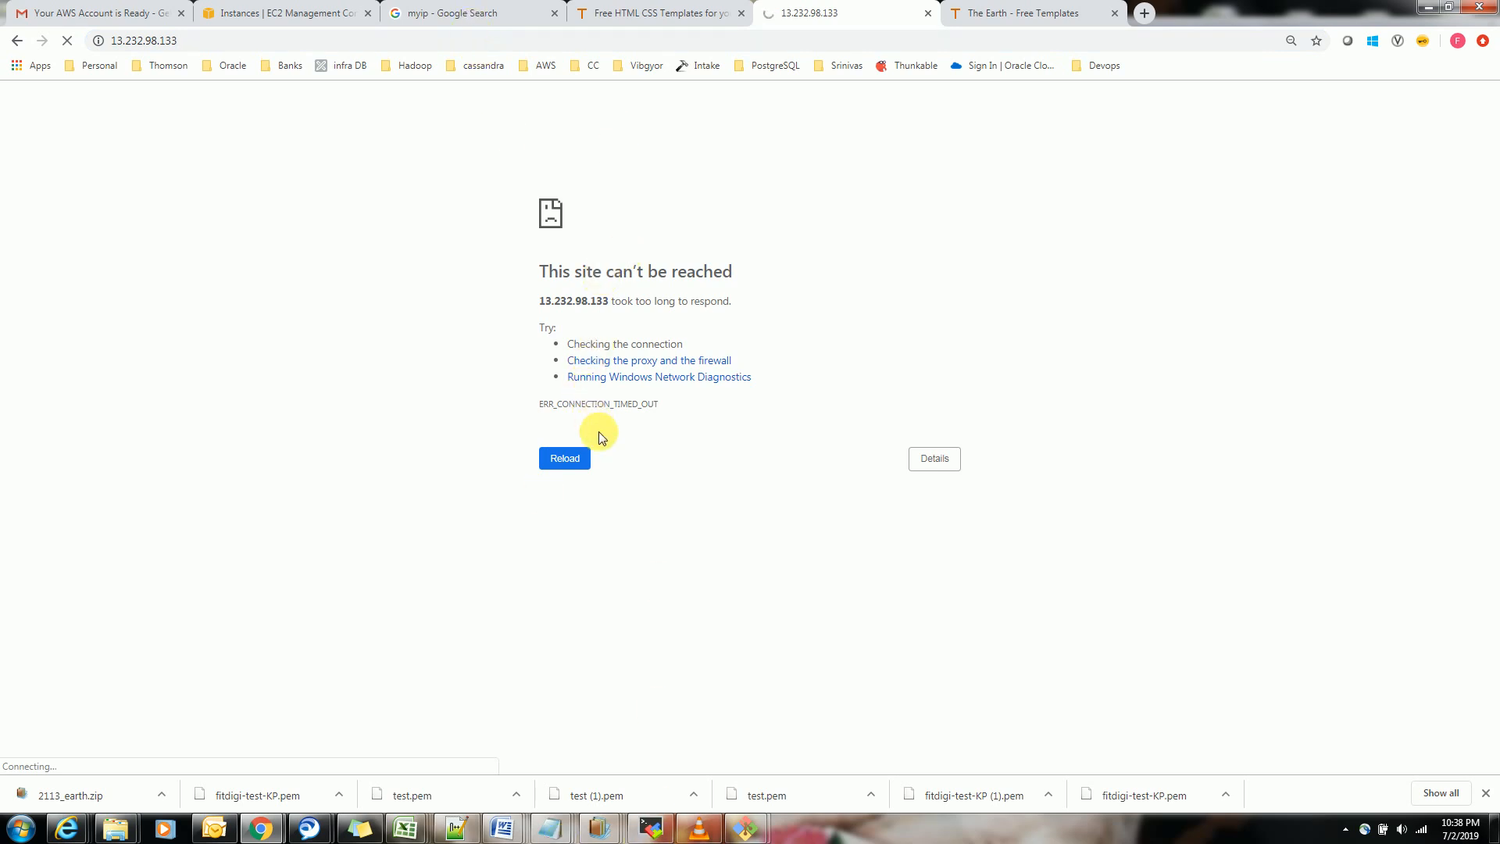
Reload the 13.232.98.133 page and load the same address in a new browser tab
click(585, 455)
click(189, 40)
key(ctrl+c)
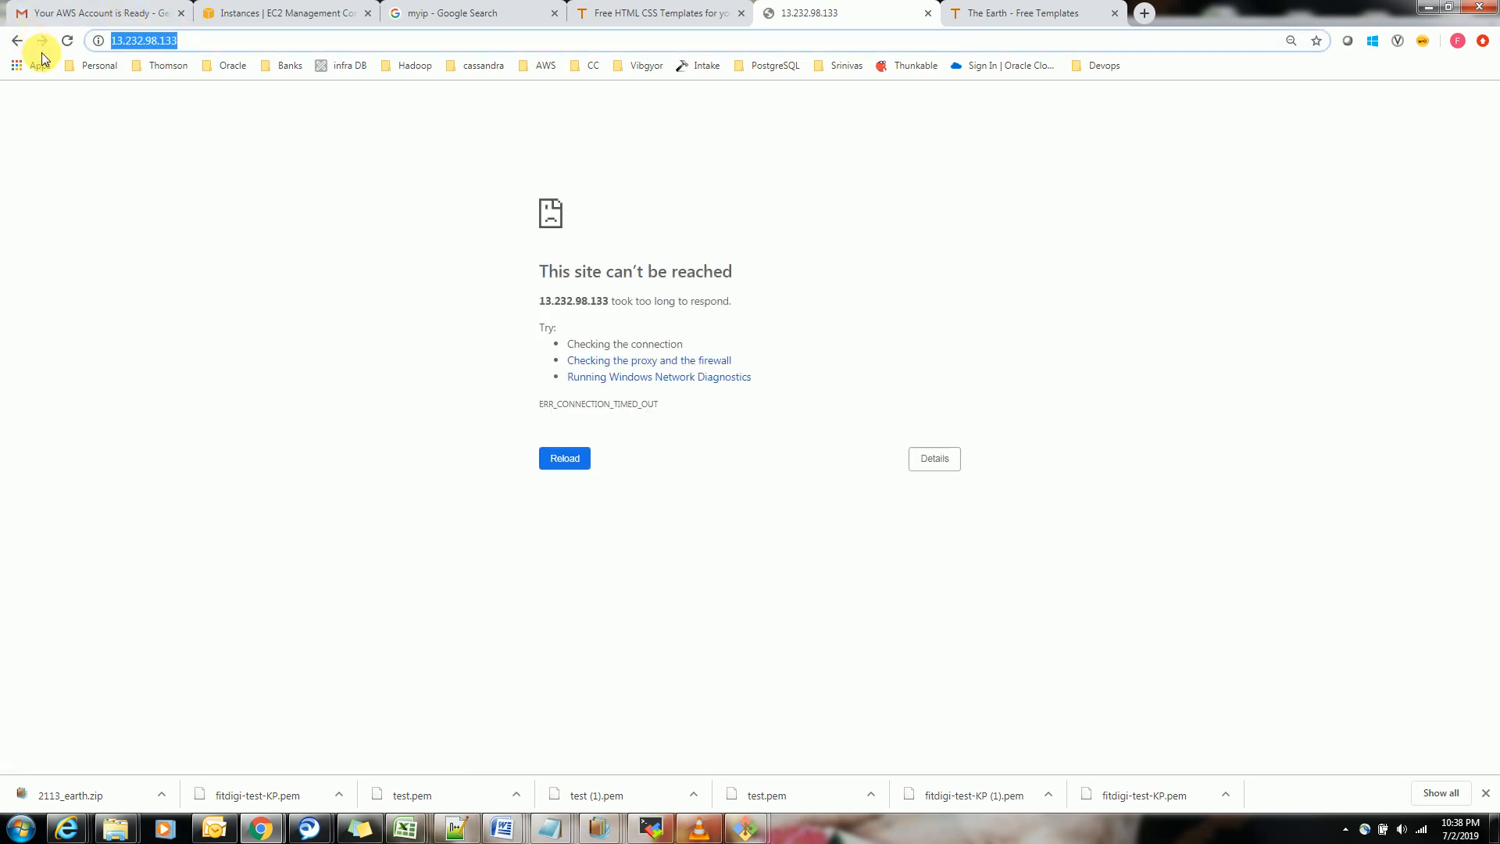
click(1145, 14)
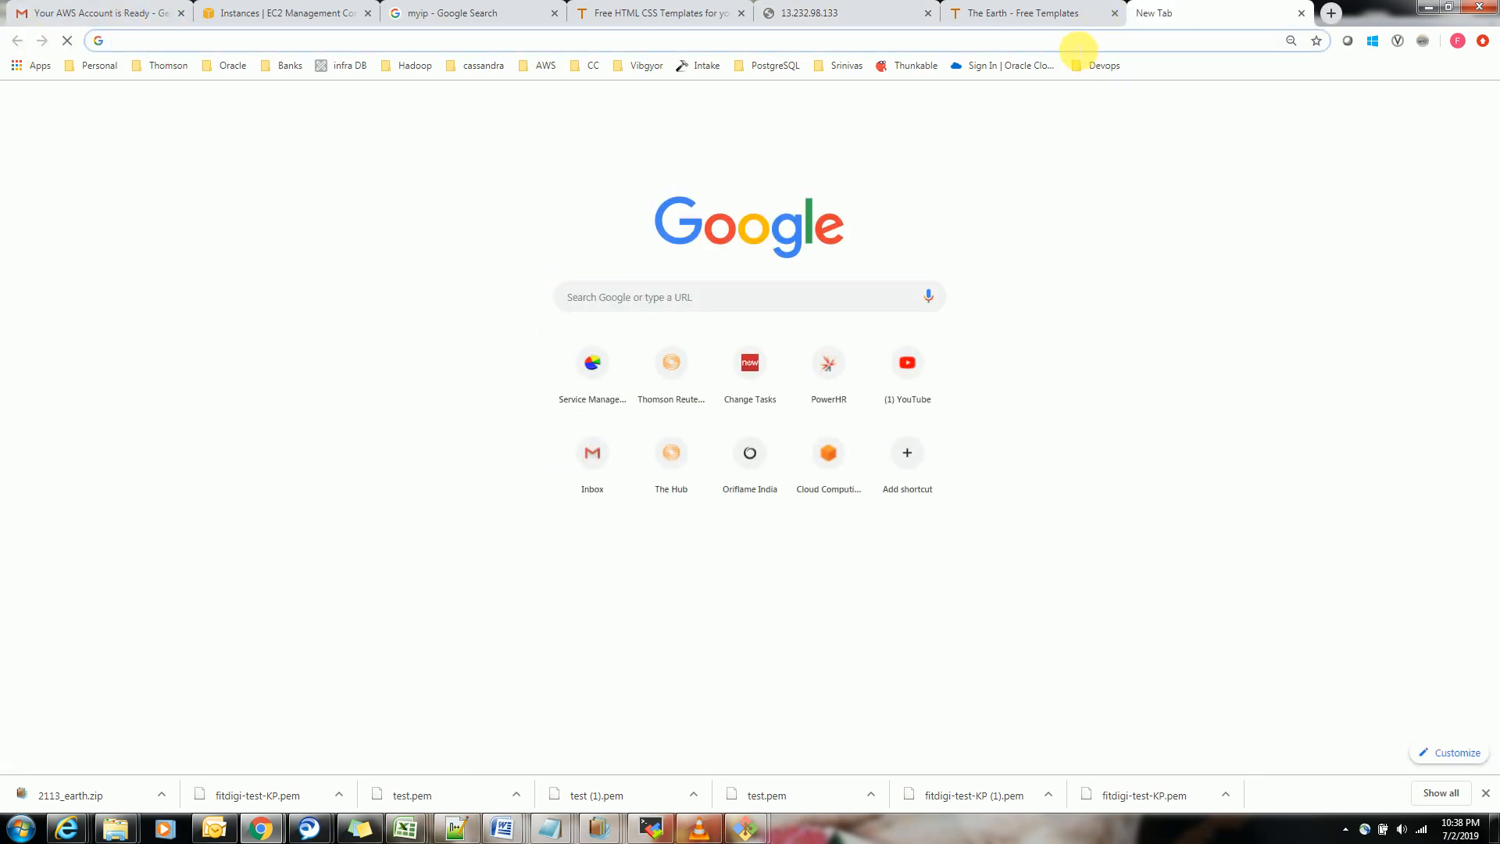
key(ctrl+v)
key(Return)
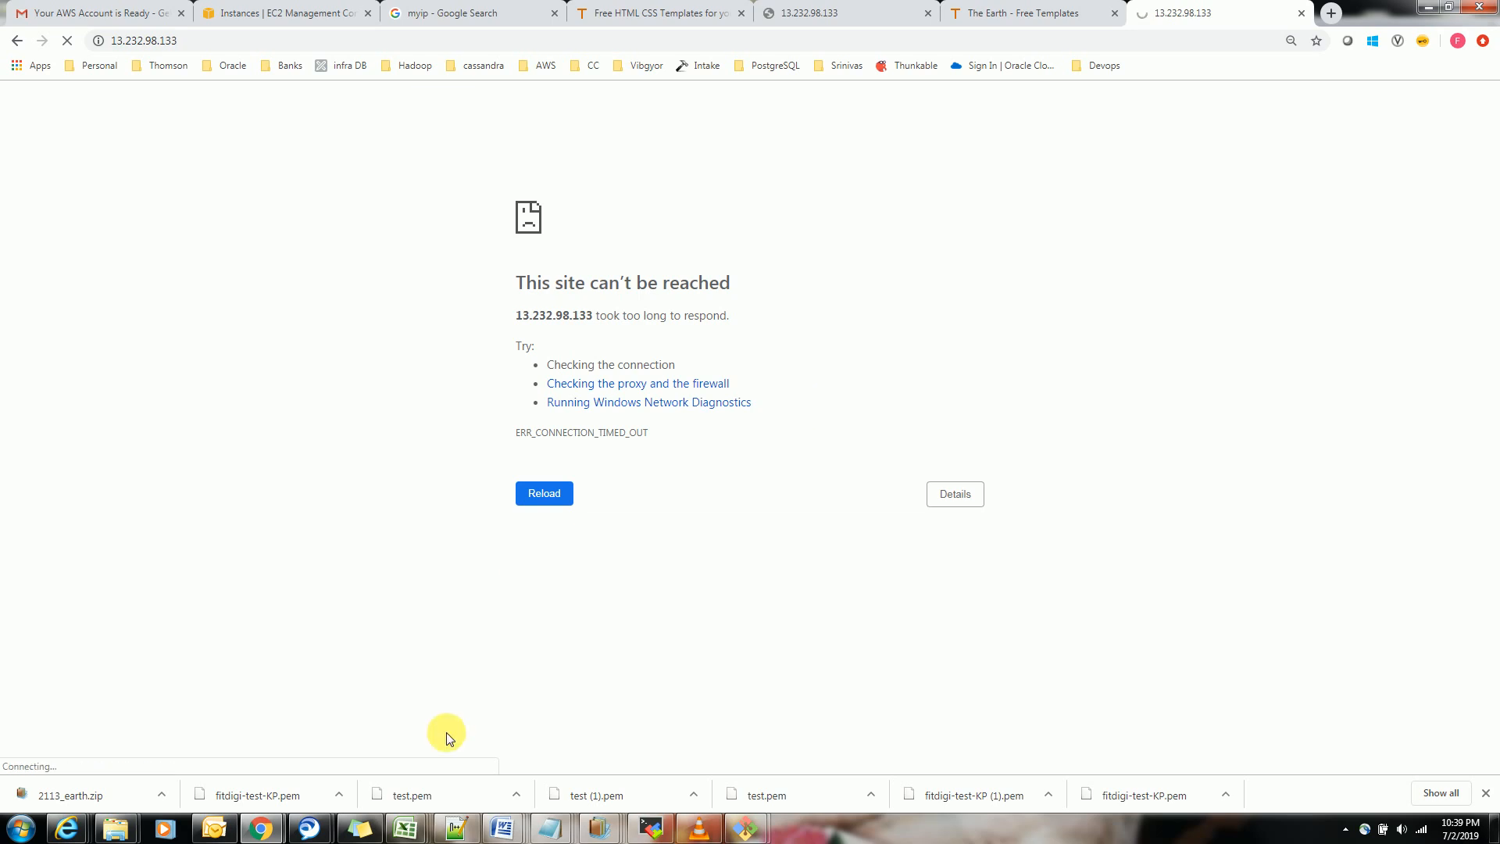
mouse_move(261, 828)
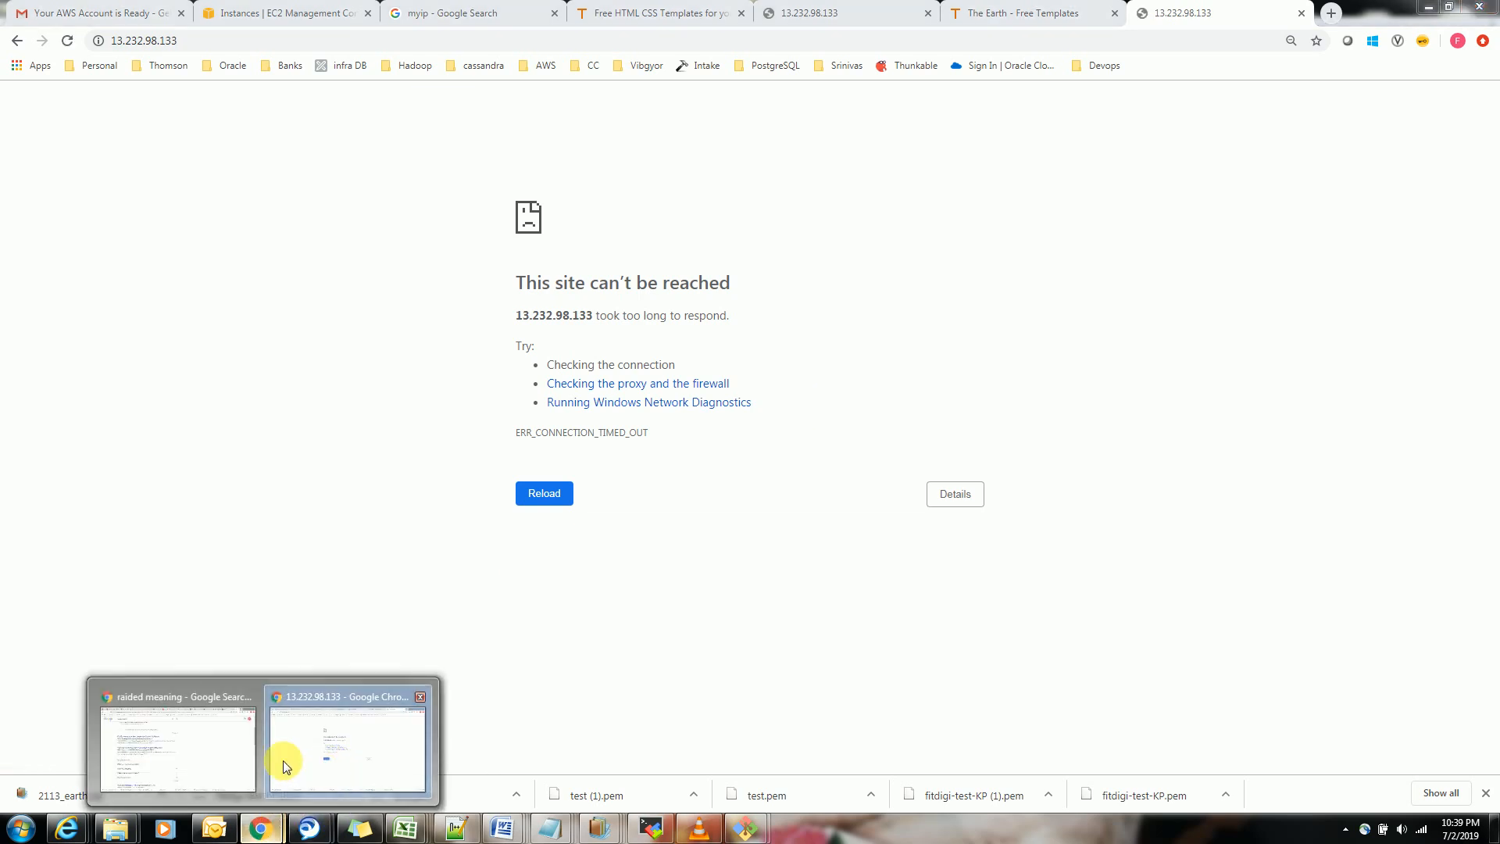
click(234, 749)
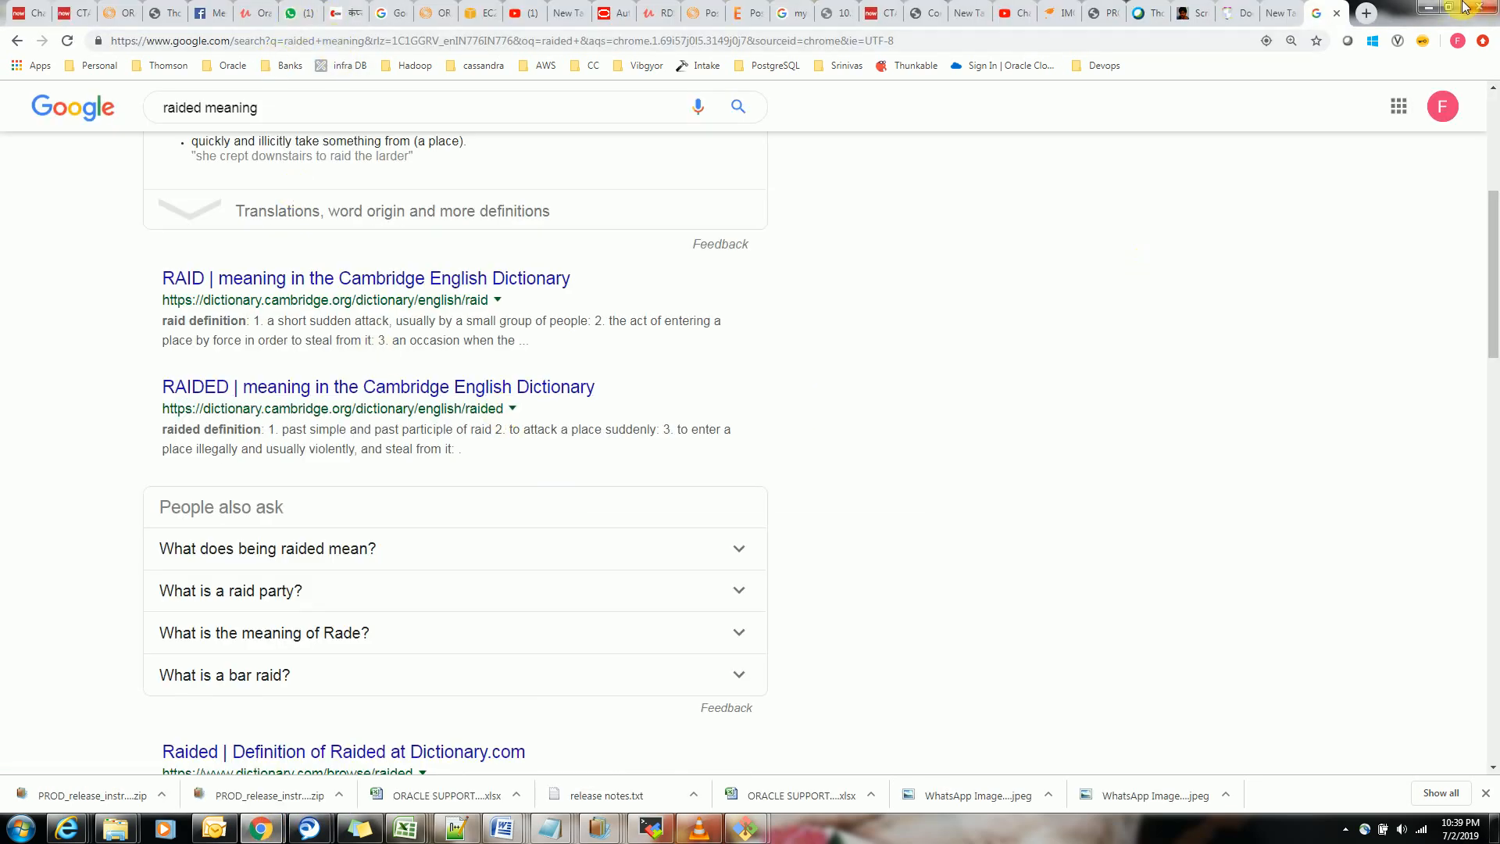
click(1429, 7)
click(254, 826)
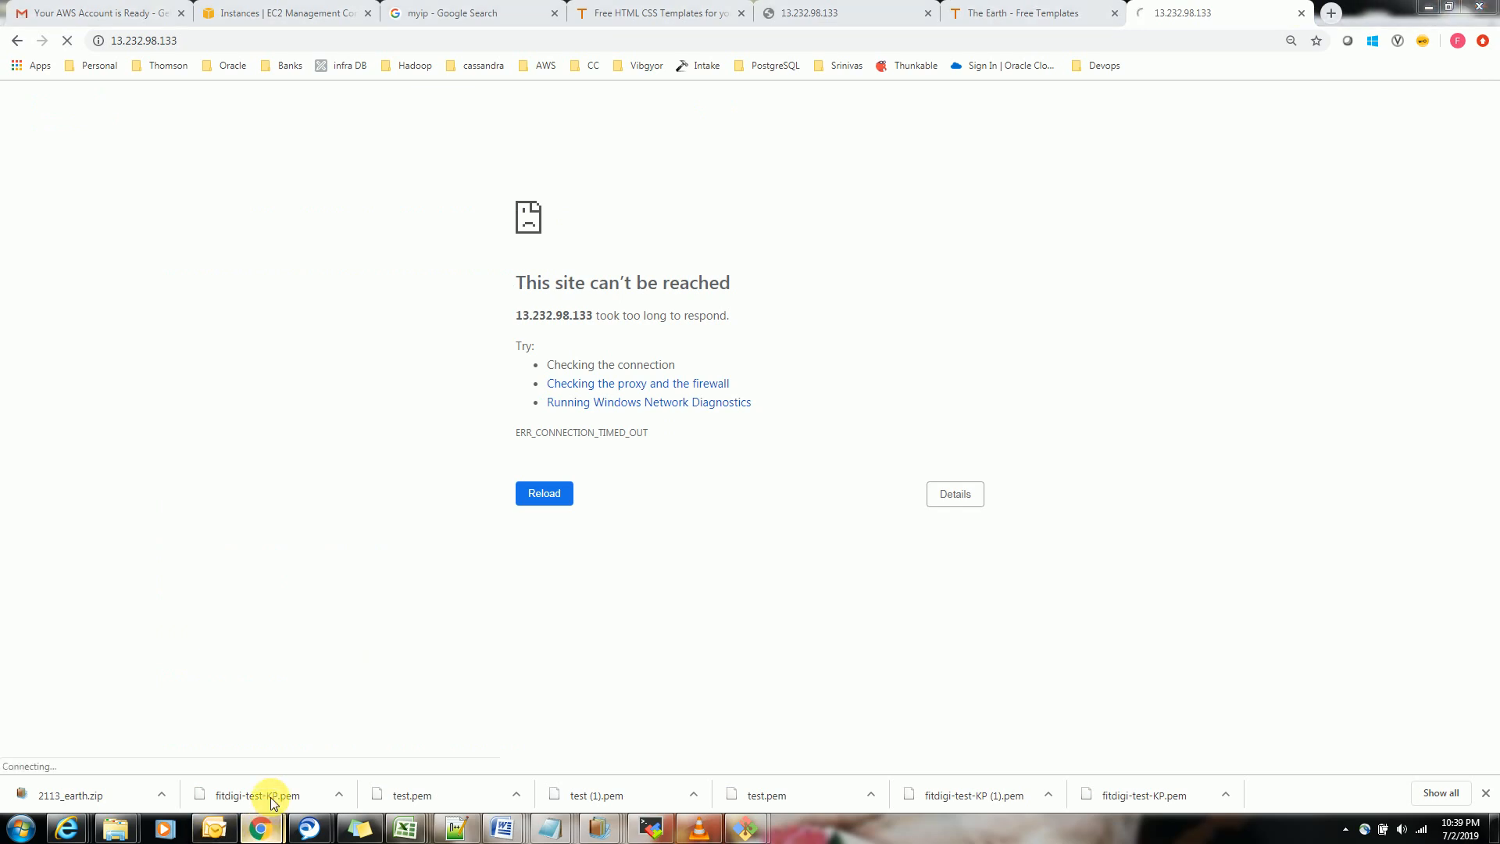
click(303, 757)
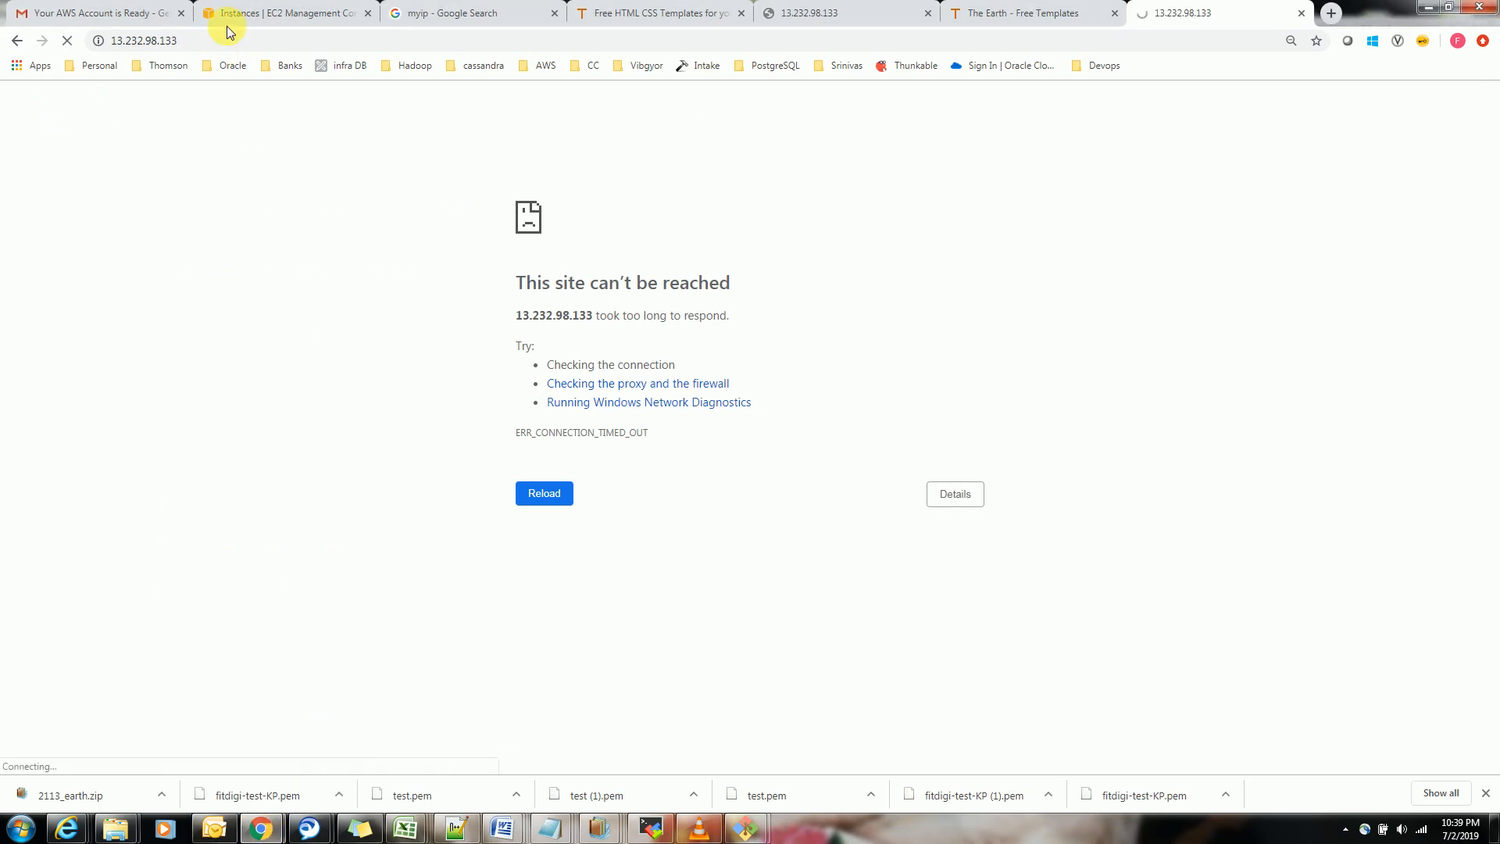
Open the security groups in the EC2 console and display the inbound rules of fitdigi-test-SG
click(291, 13)
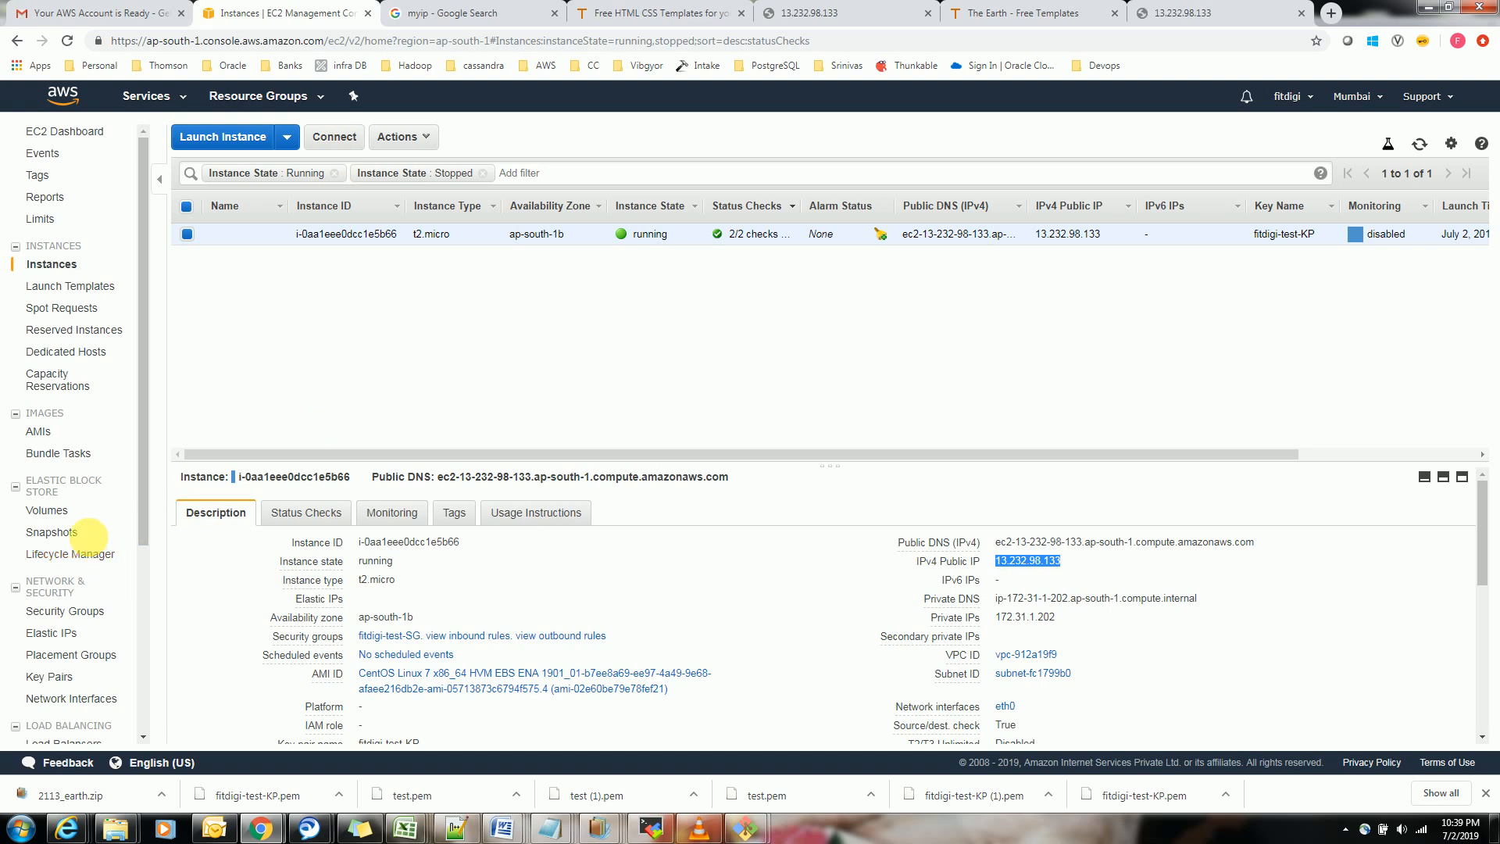
click(92, 613)
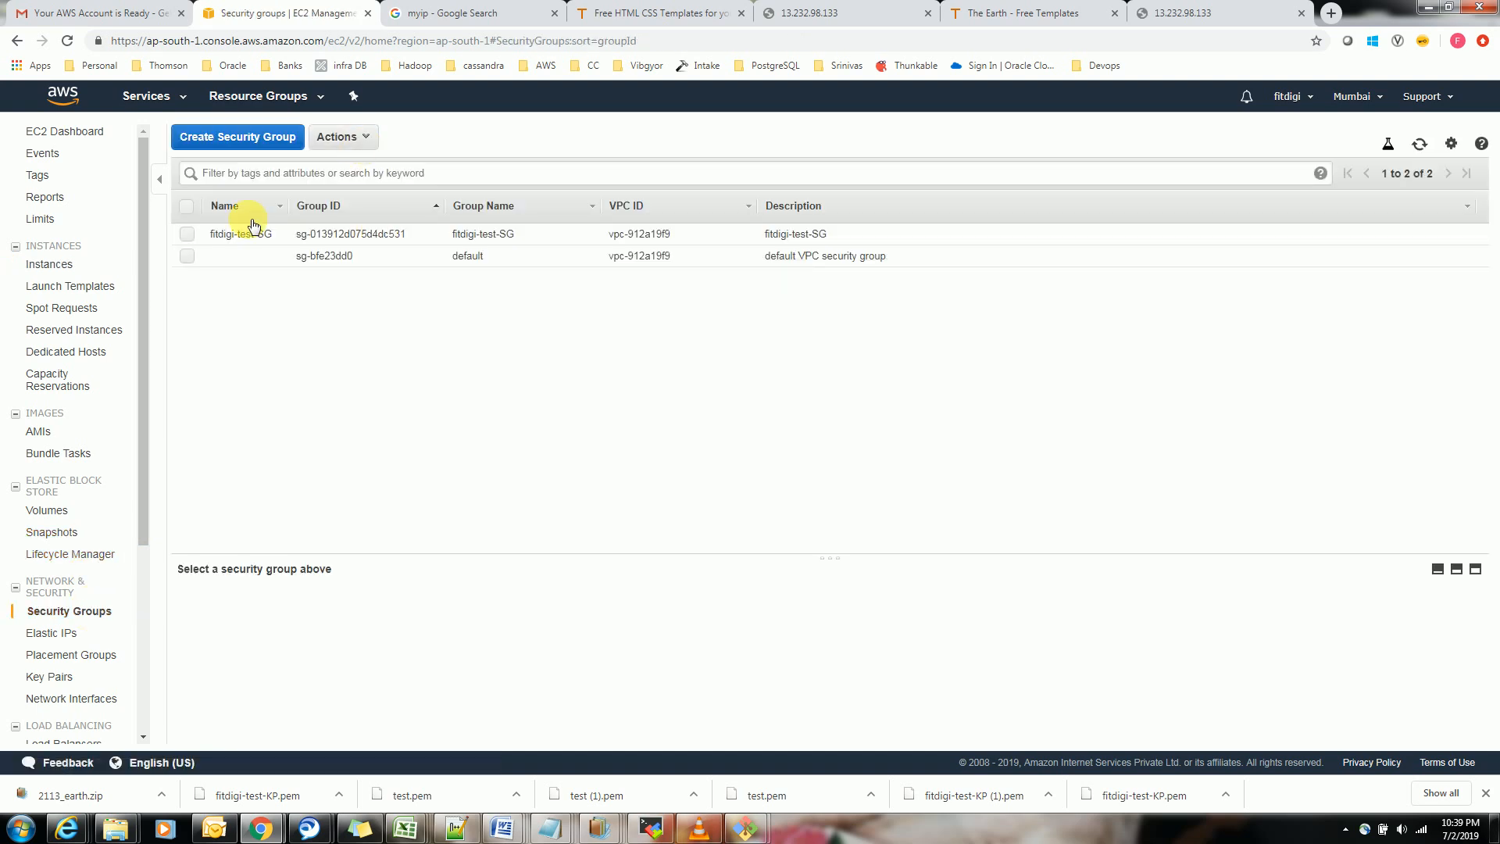
click(188, 235)
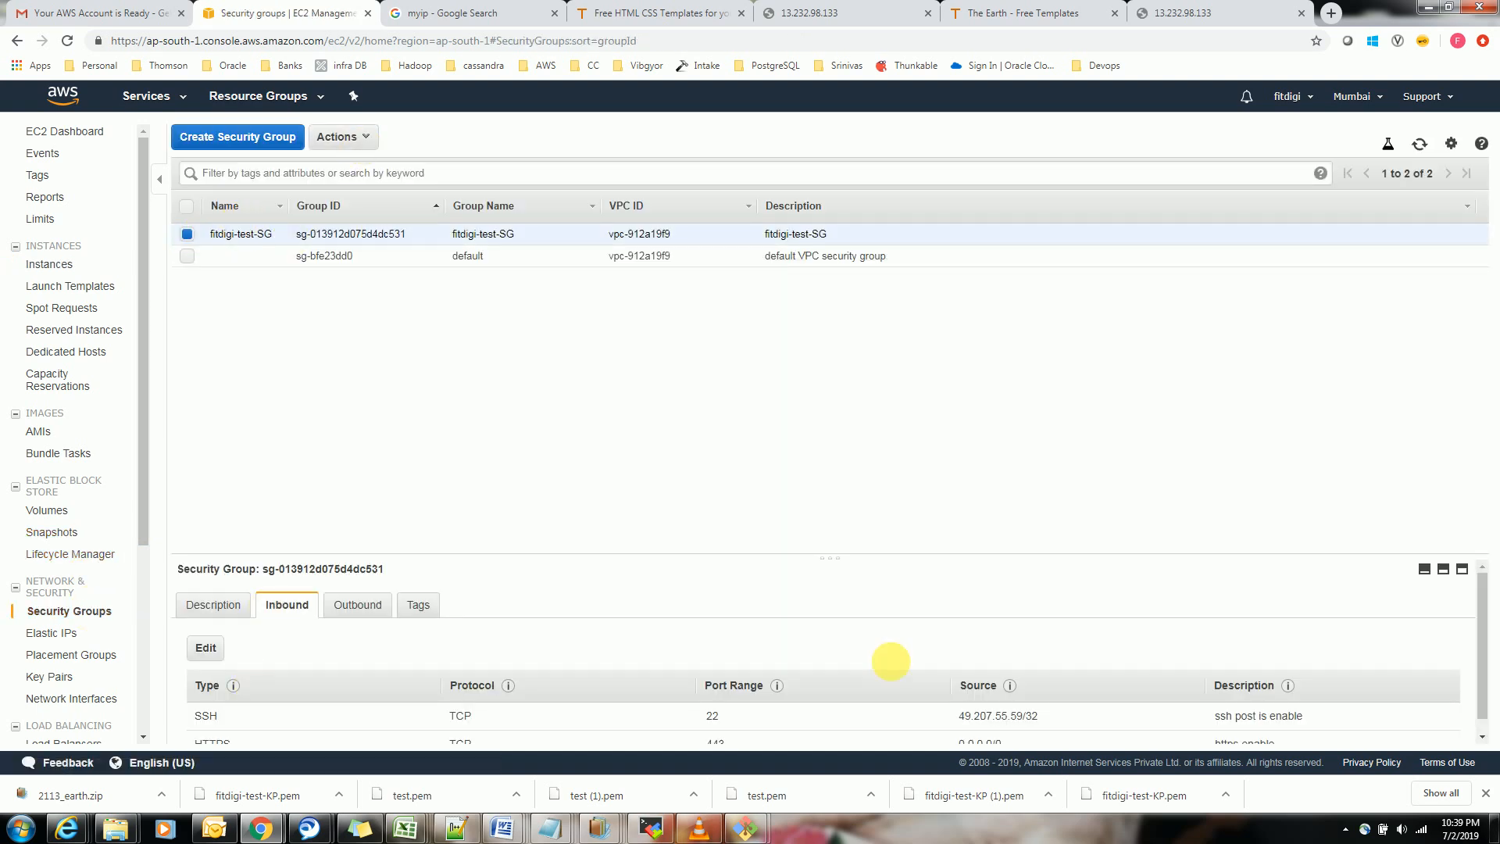
scroll(1477, 610, down, 1)
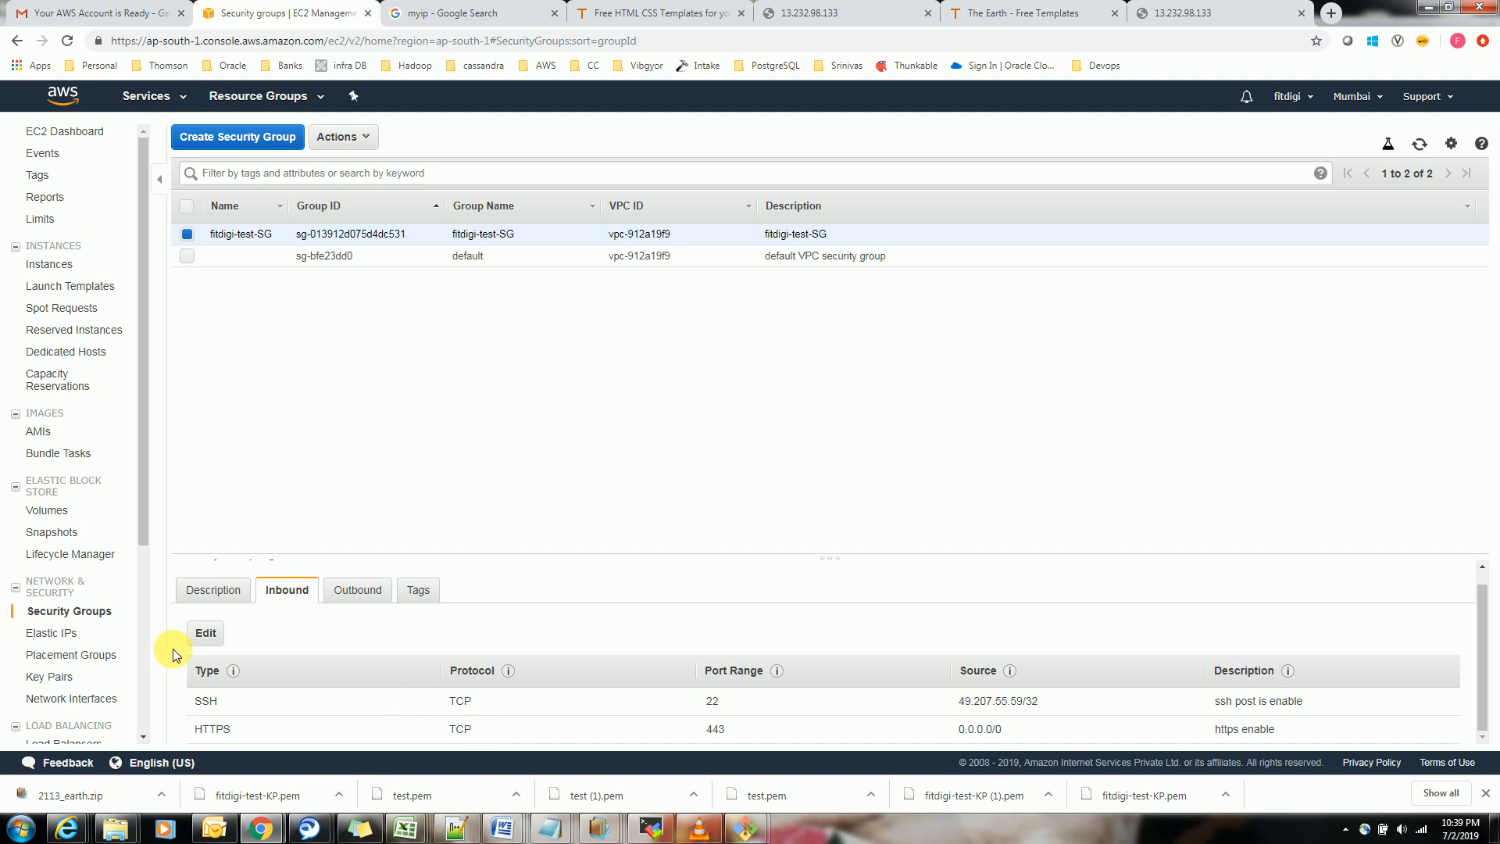
Add an HTTP inbound rule on port 80 with sources 0.0.0.0/0 and ::/0 to fitdigi-test-SG and save it
click(211, 636)
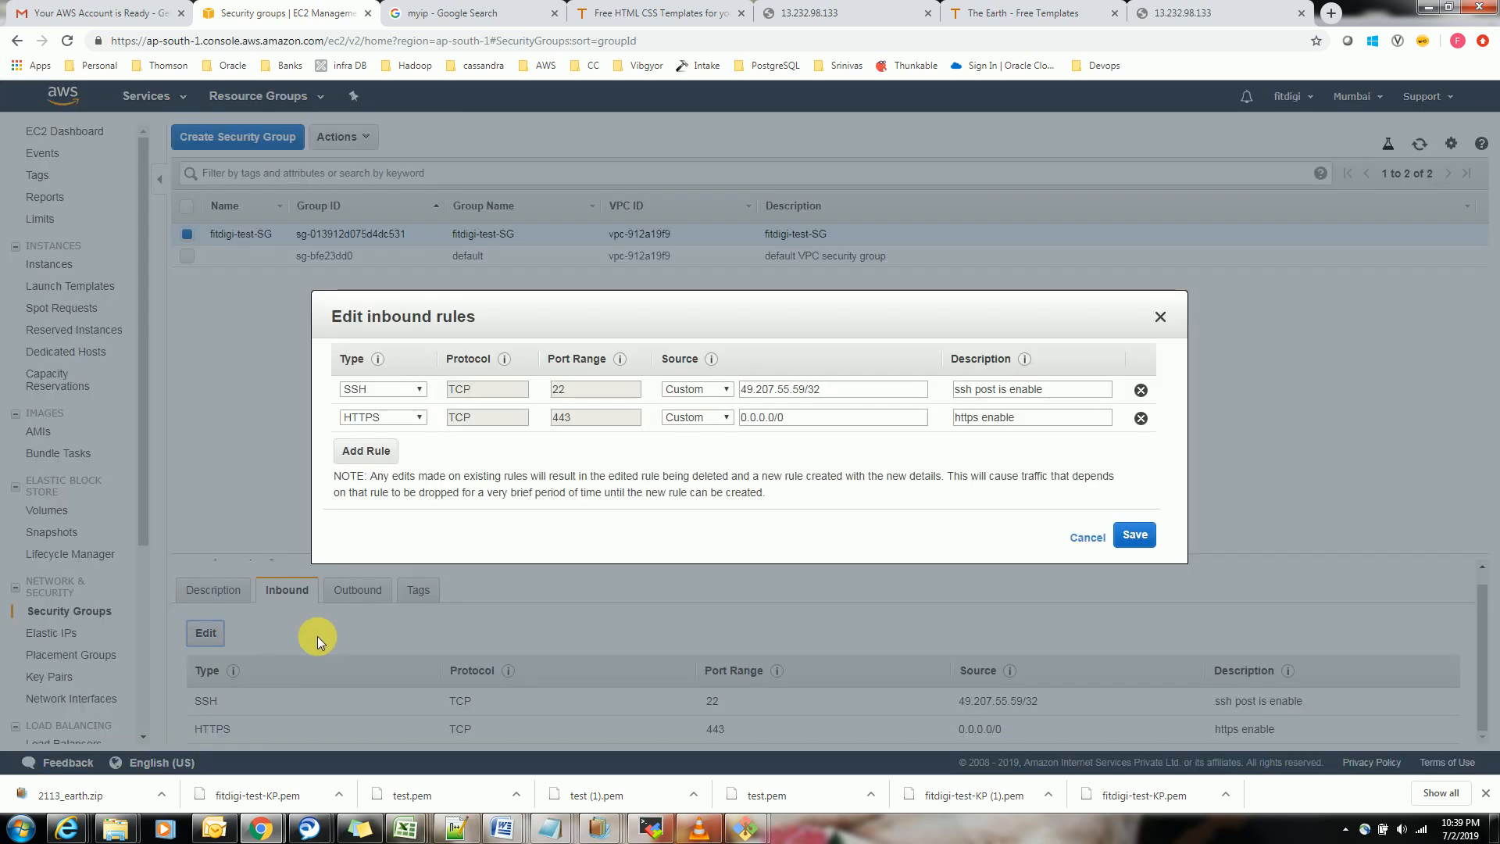
click(369, 453)
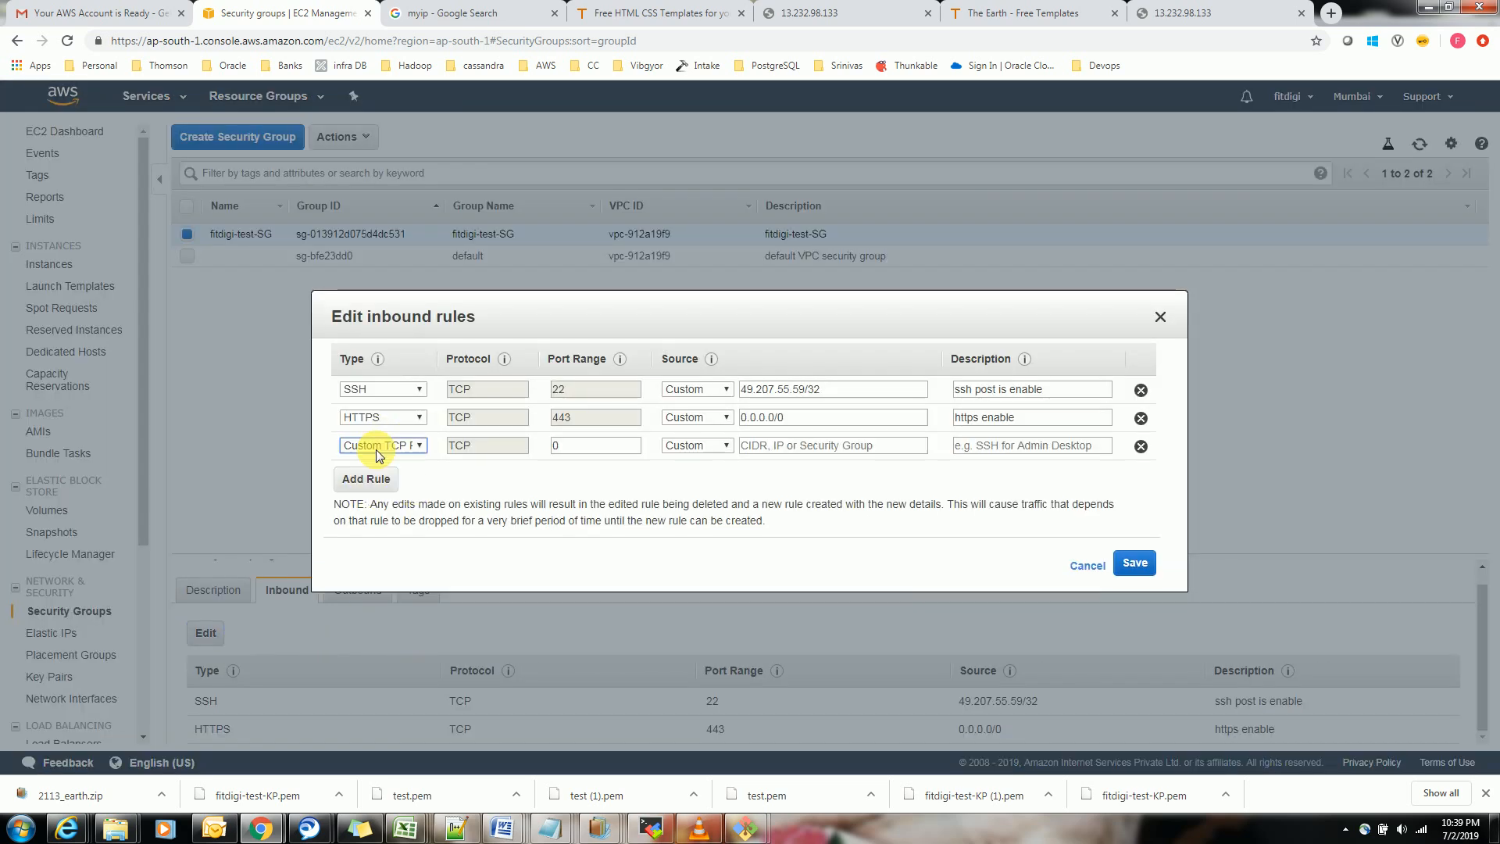
click(416, 447)
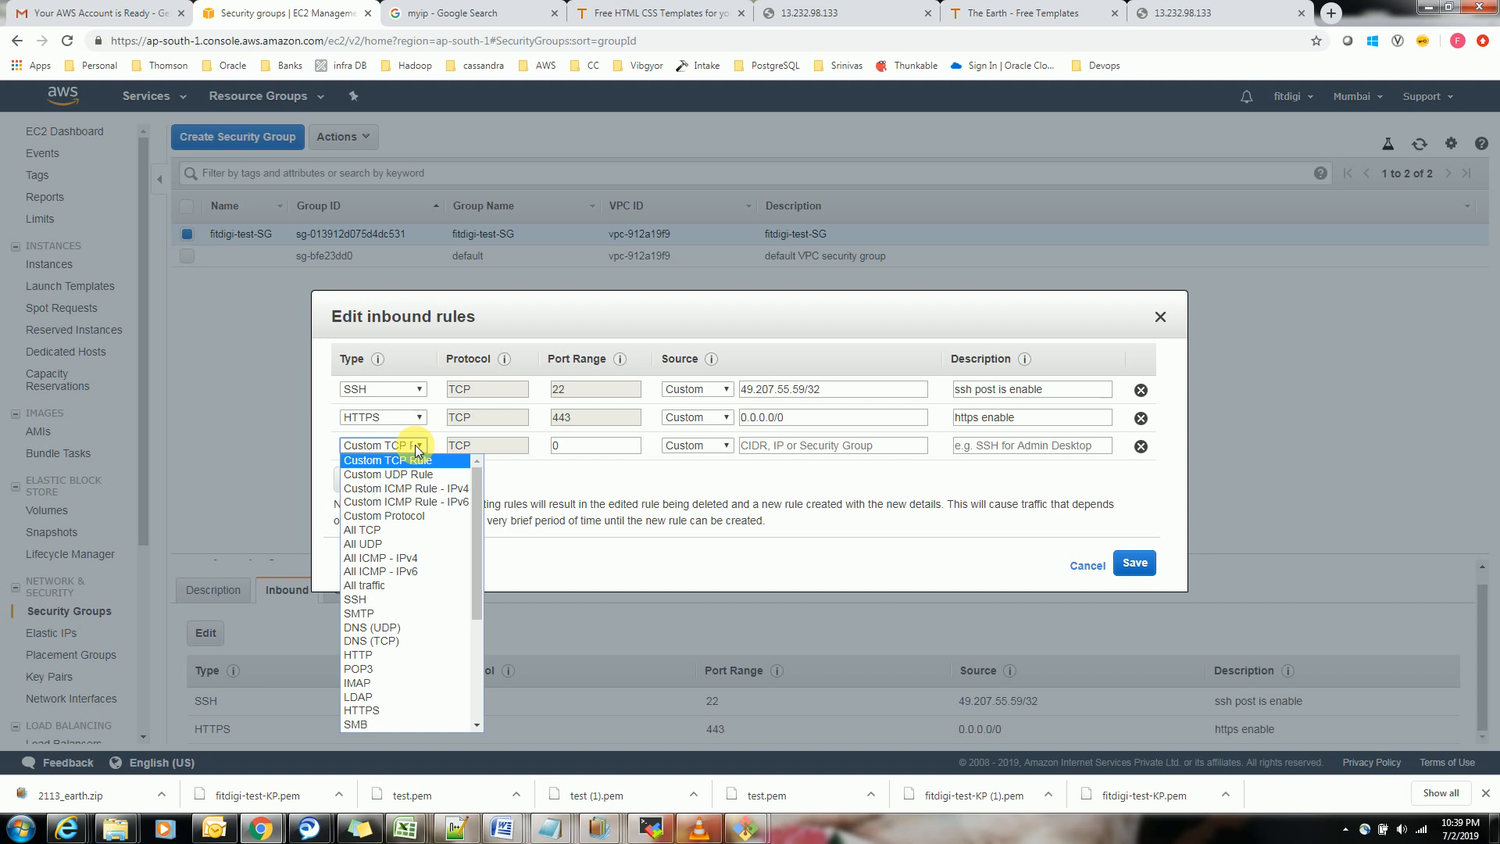
click(372, 655)
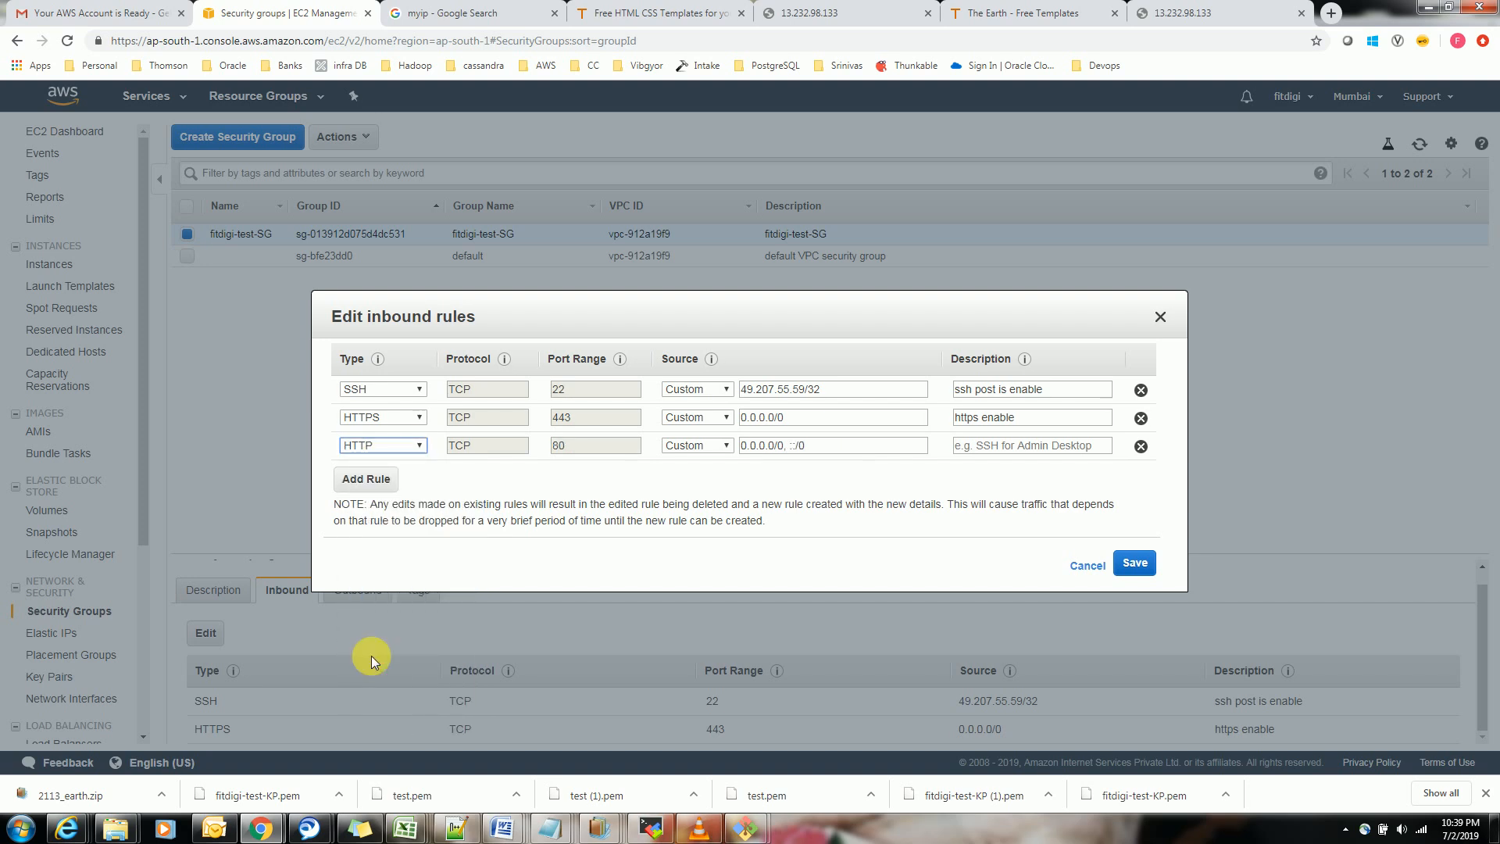
click(1133, 565)
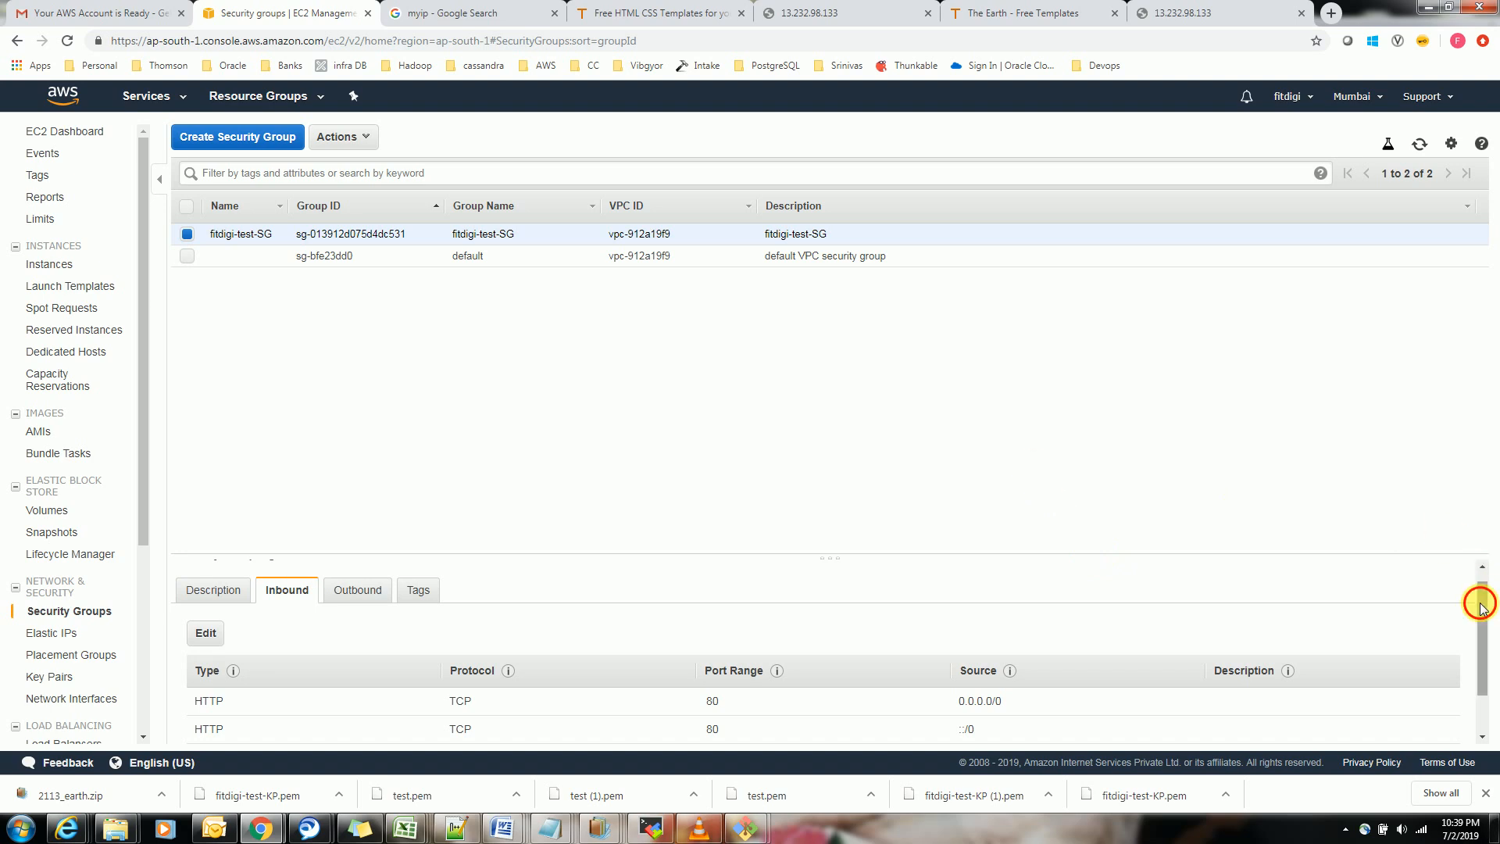
drag(1481, 603, 1478, 661)
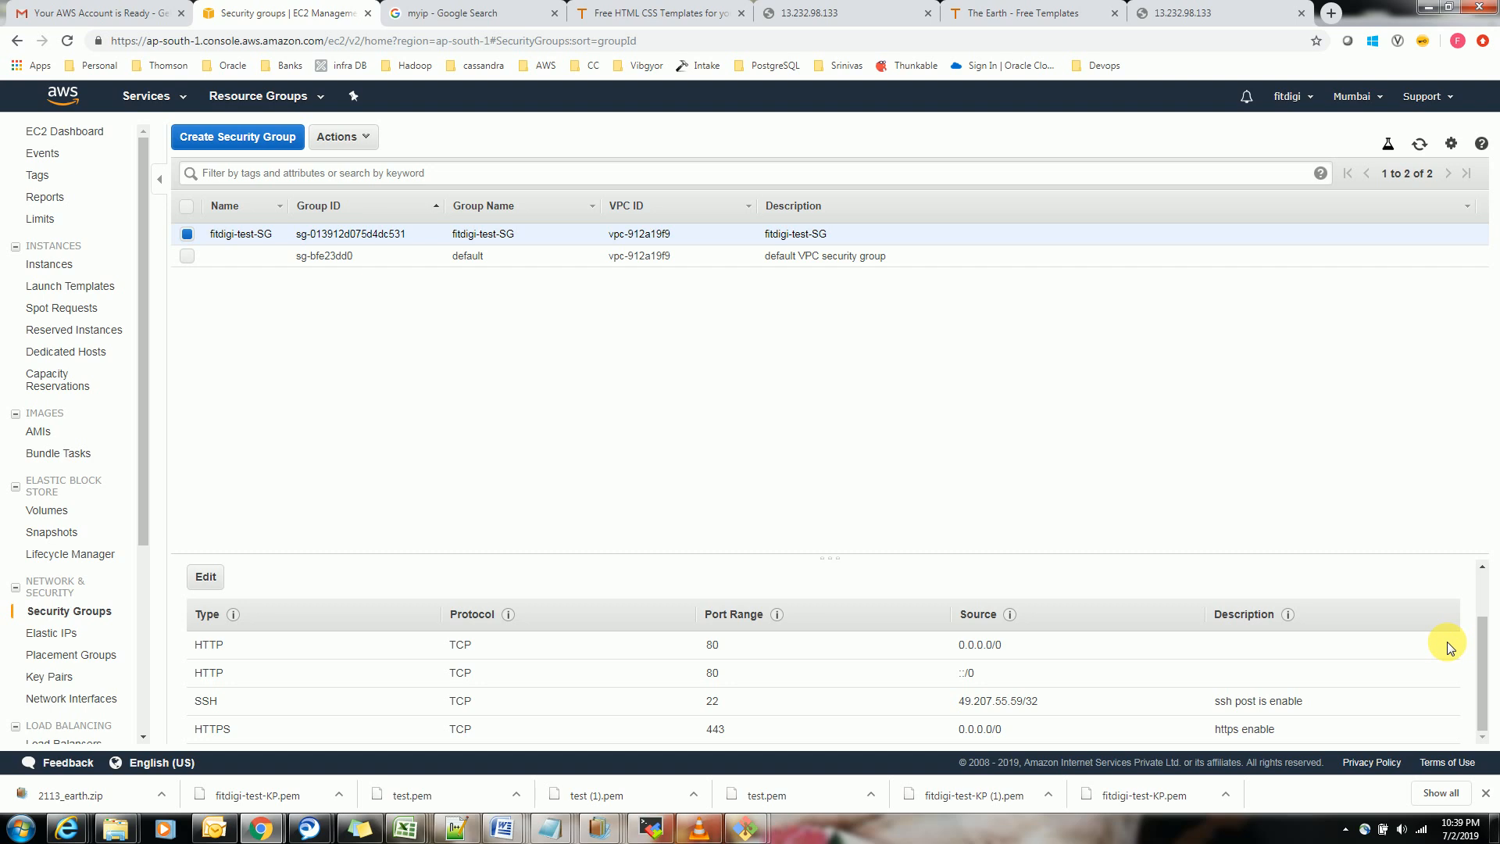
click(193, 579)
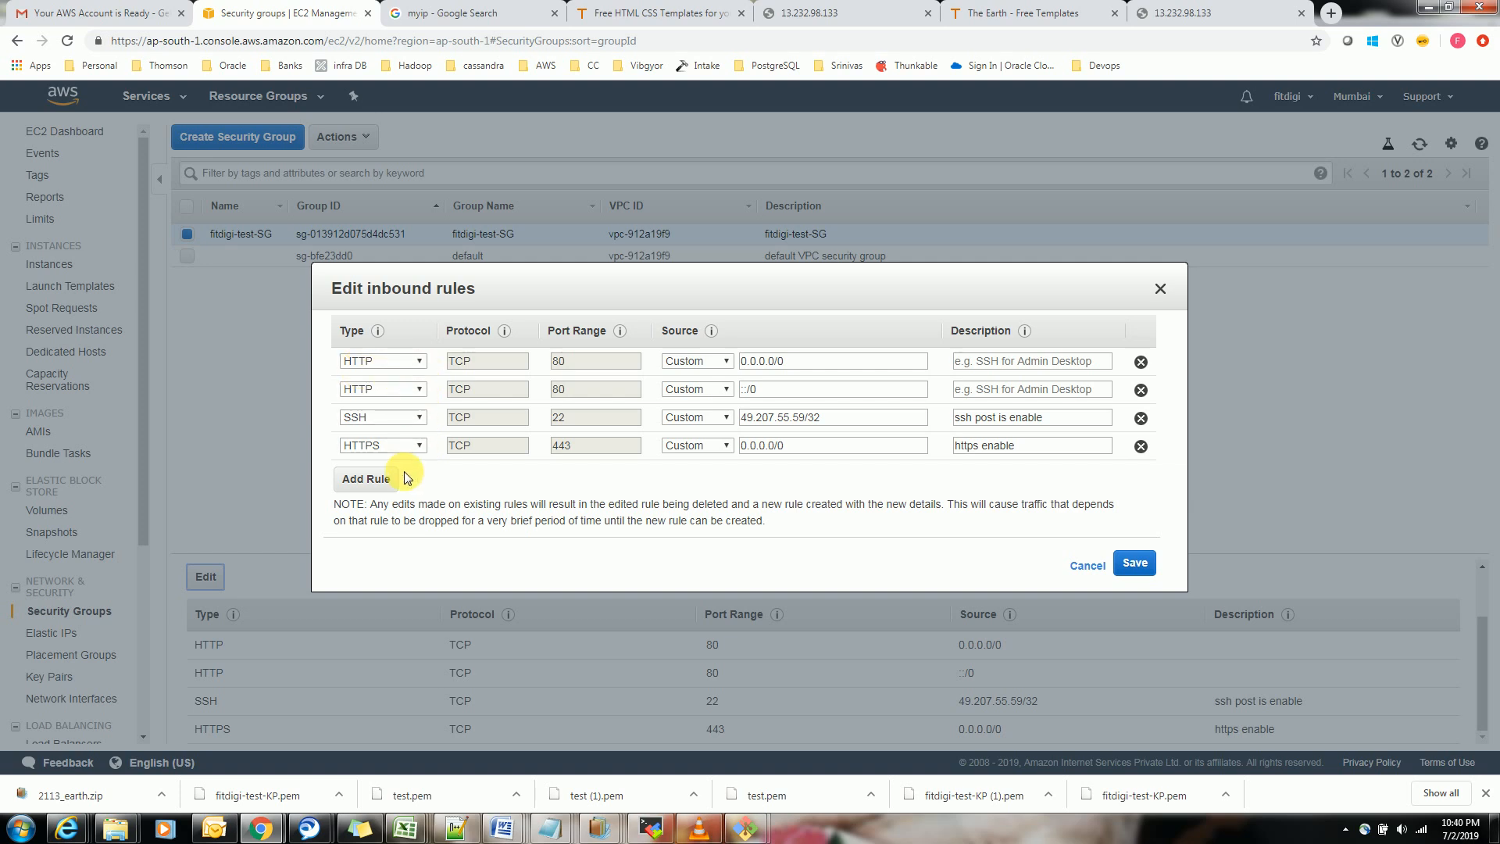
click(383, 480)
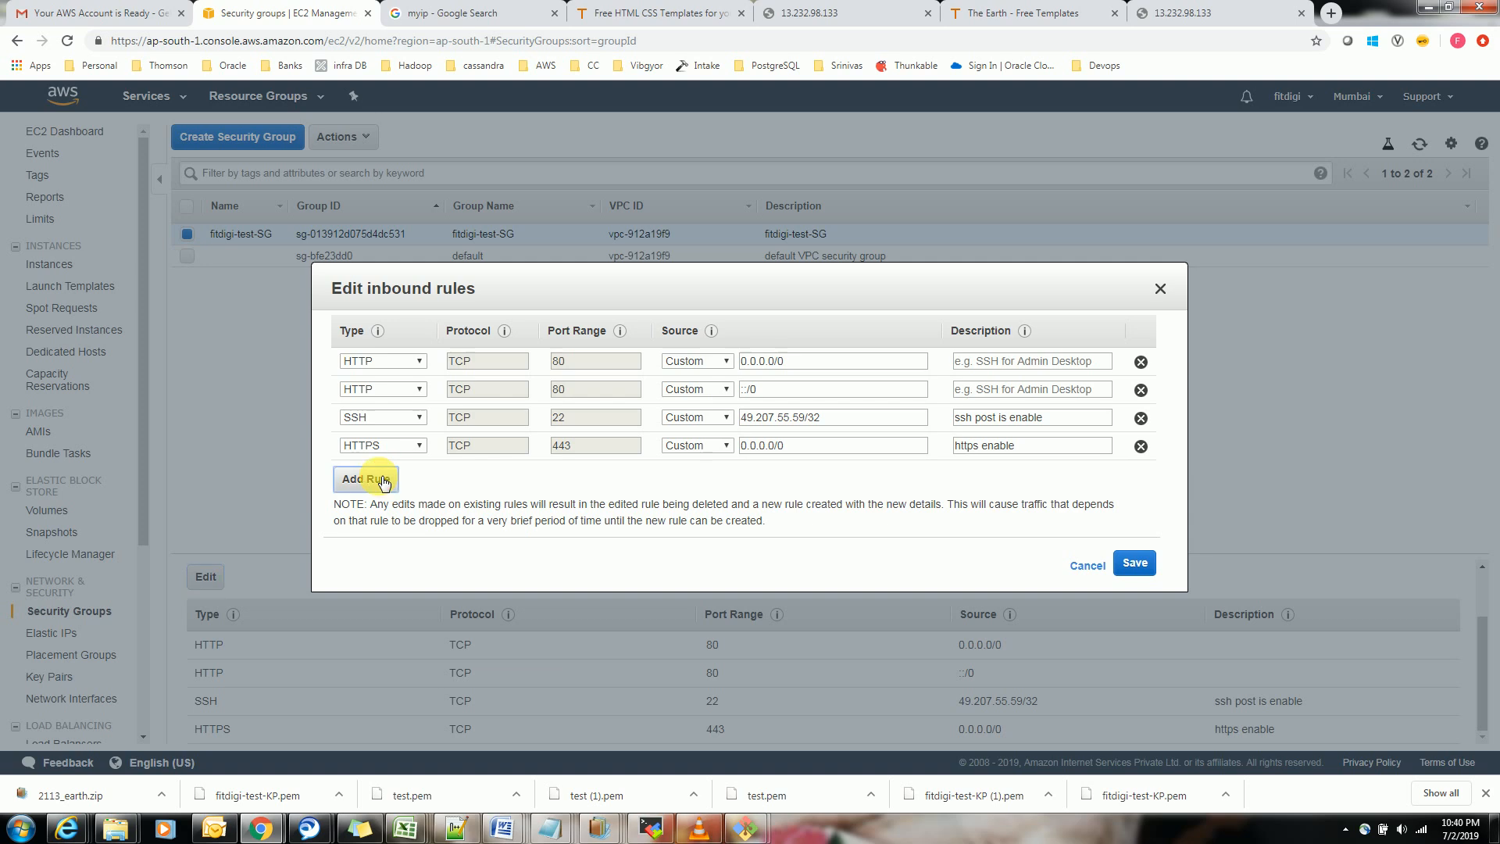
click(421, 473)
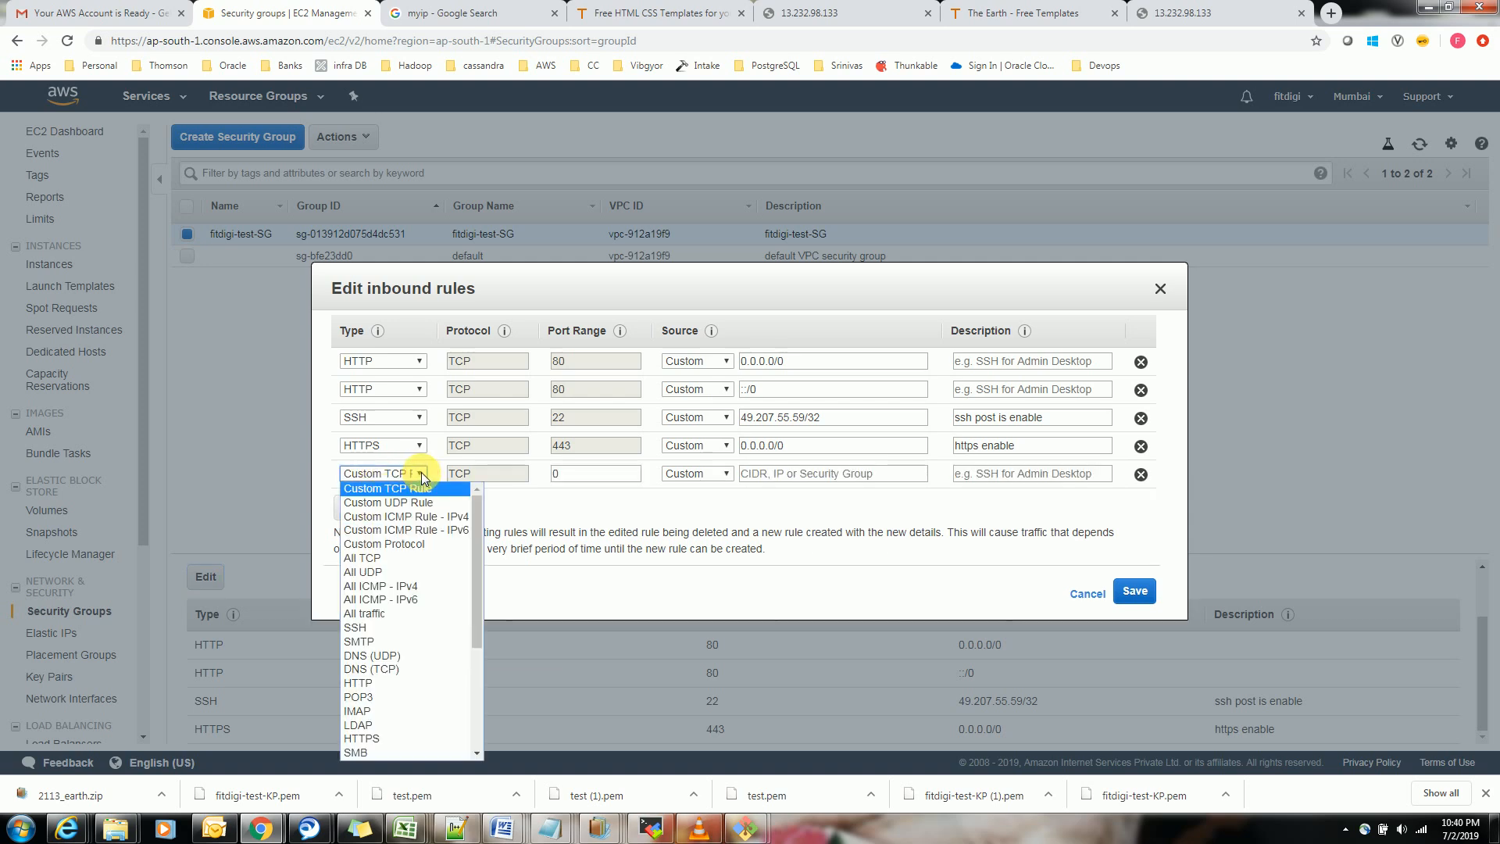
scroll(482, 606, down, 3)
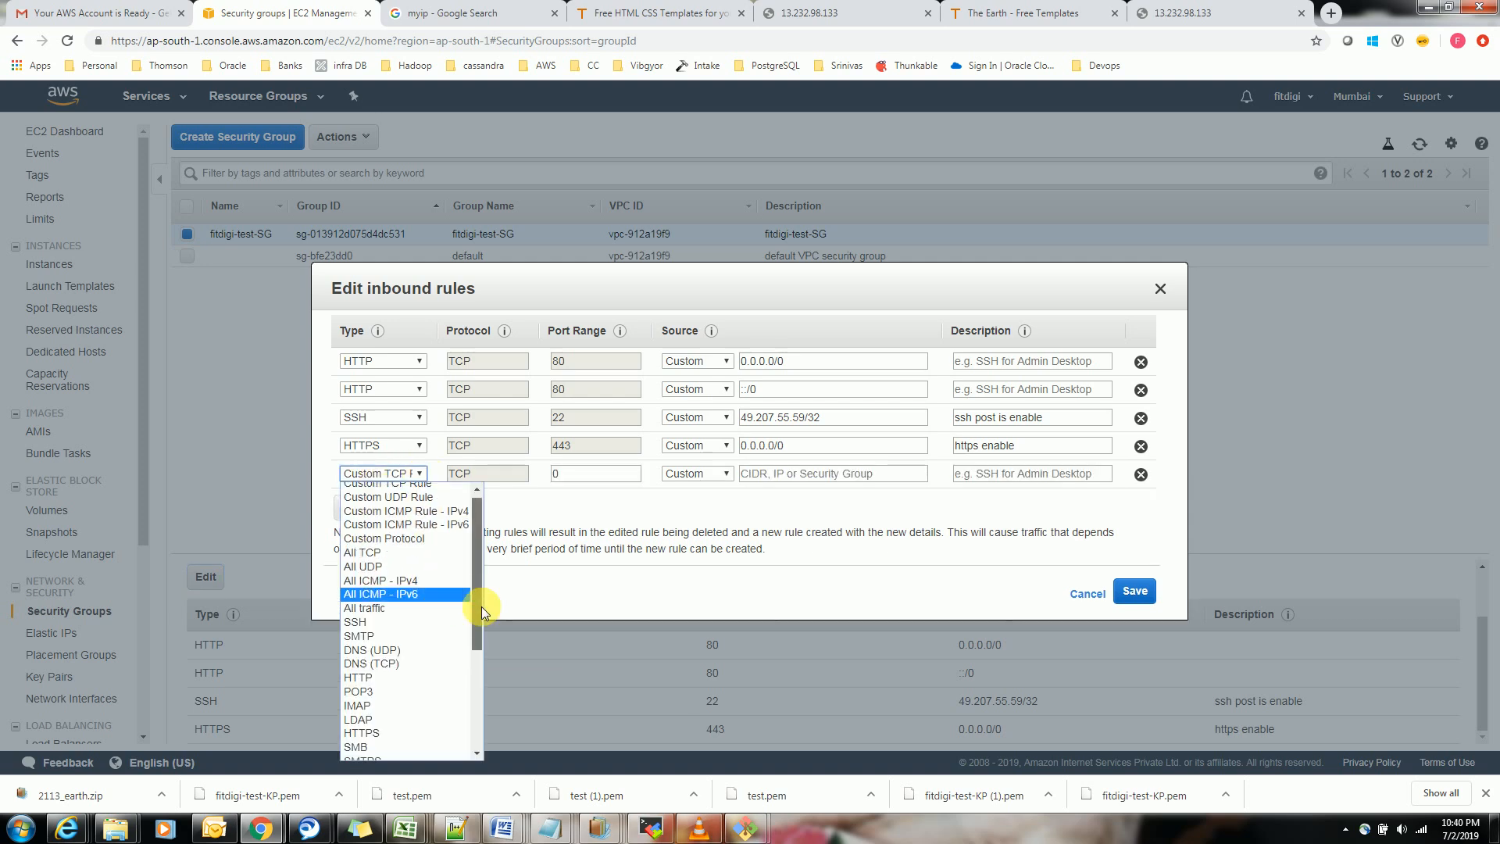
scroll(486, 639, down, 3)
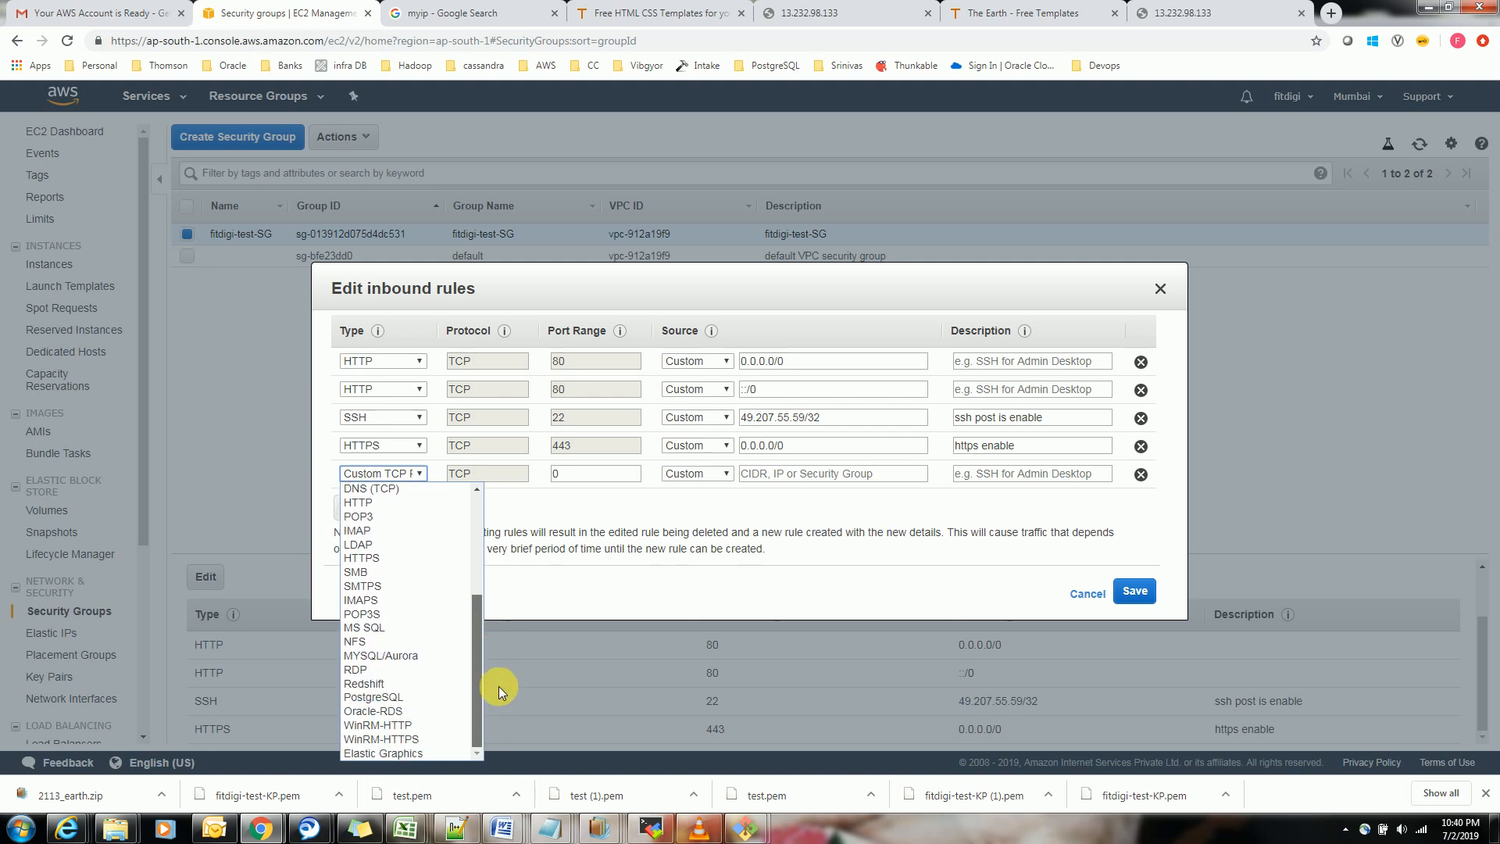
scroll(499, 686, up, 2)
click(1088, 594)
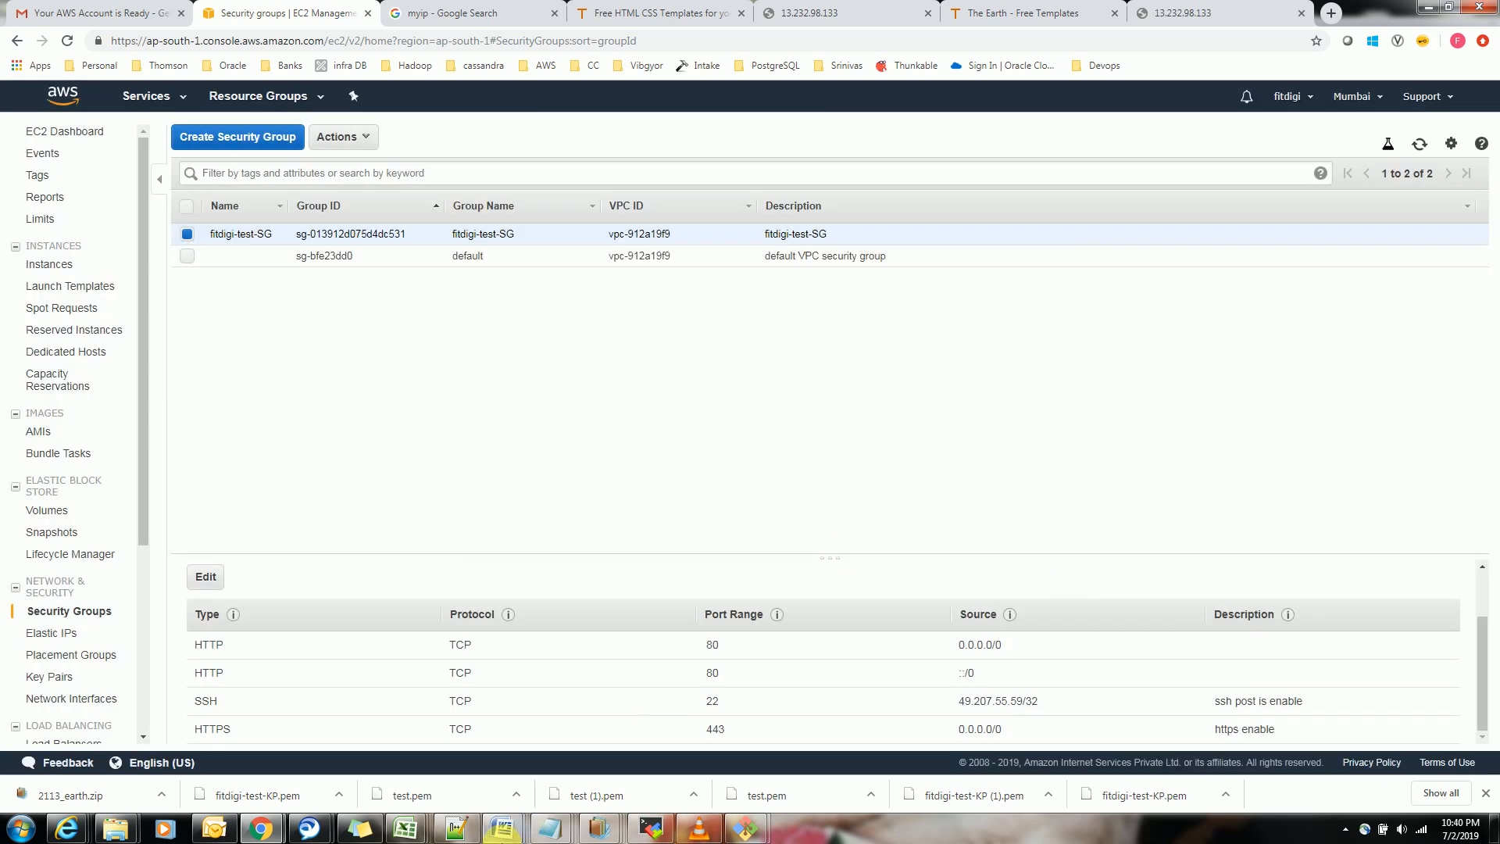
Rerun systemctl restart httpd in the server's root shell and reload the first 13.232.98.133 page in the browser
mouse_move(740, 835)
click(719, 773)
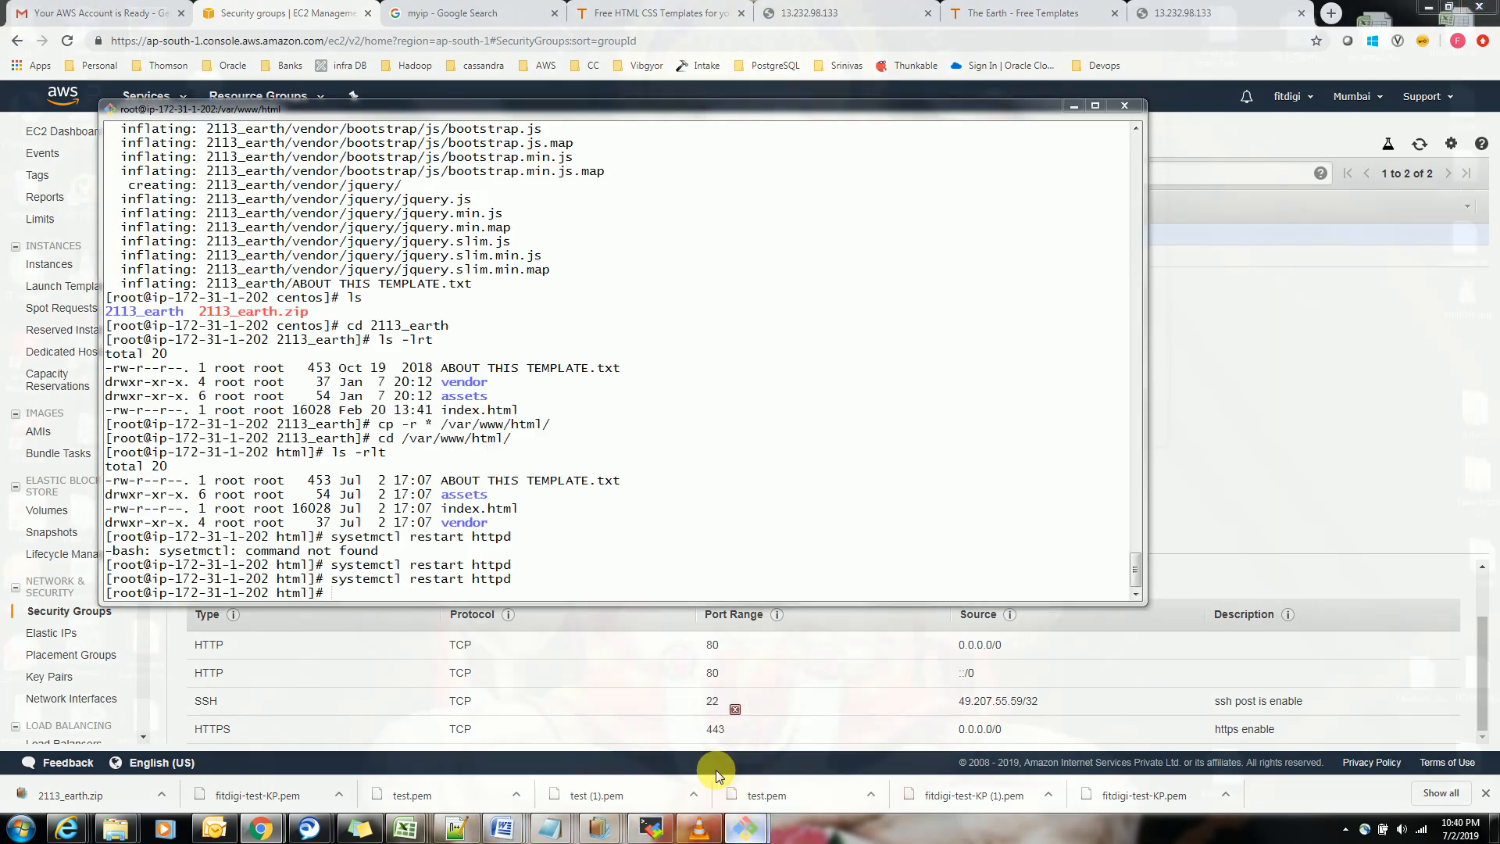
key(Up)
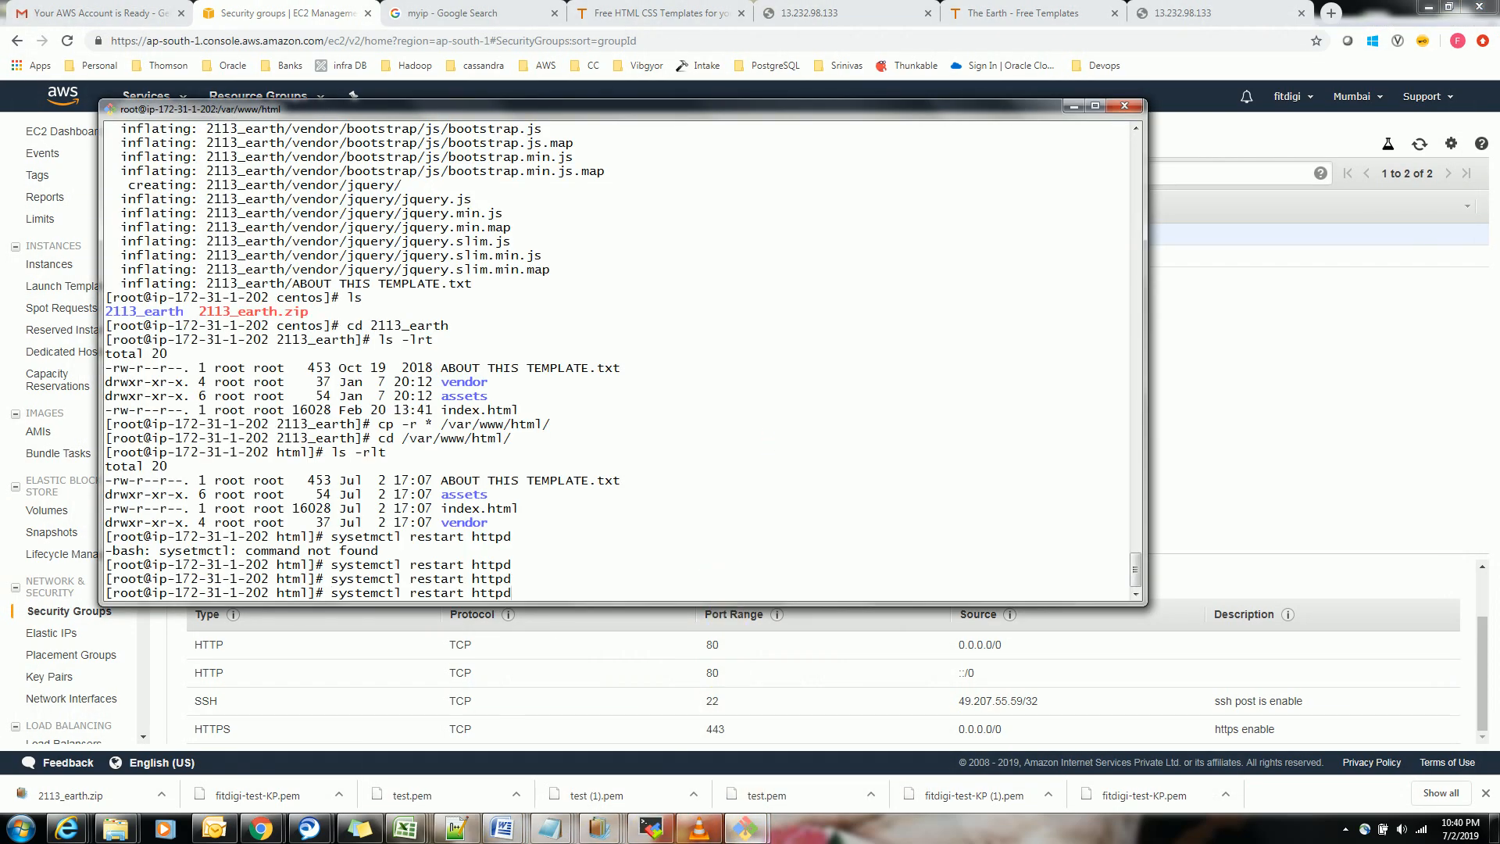
key(Return)
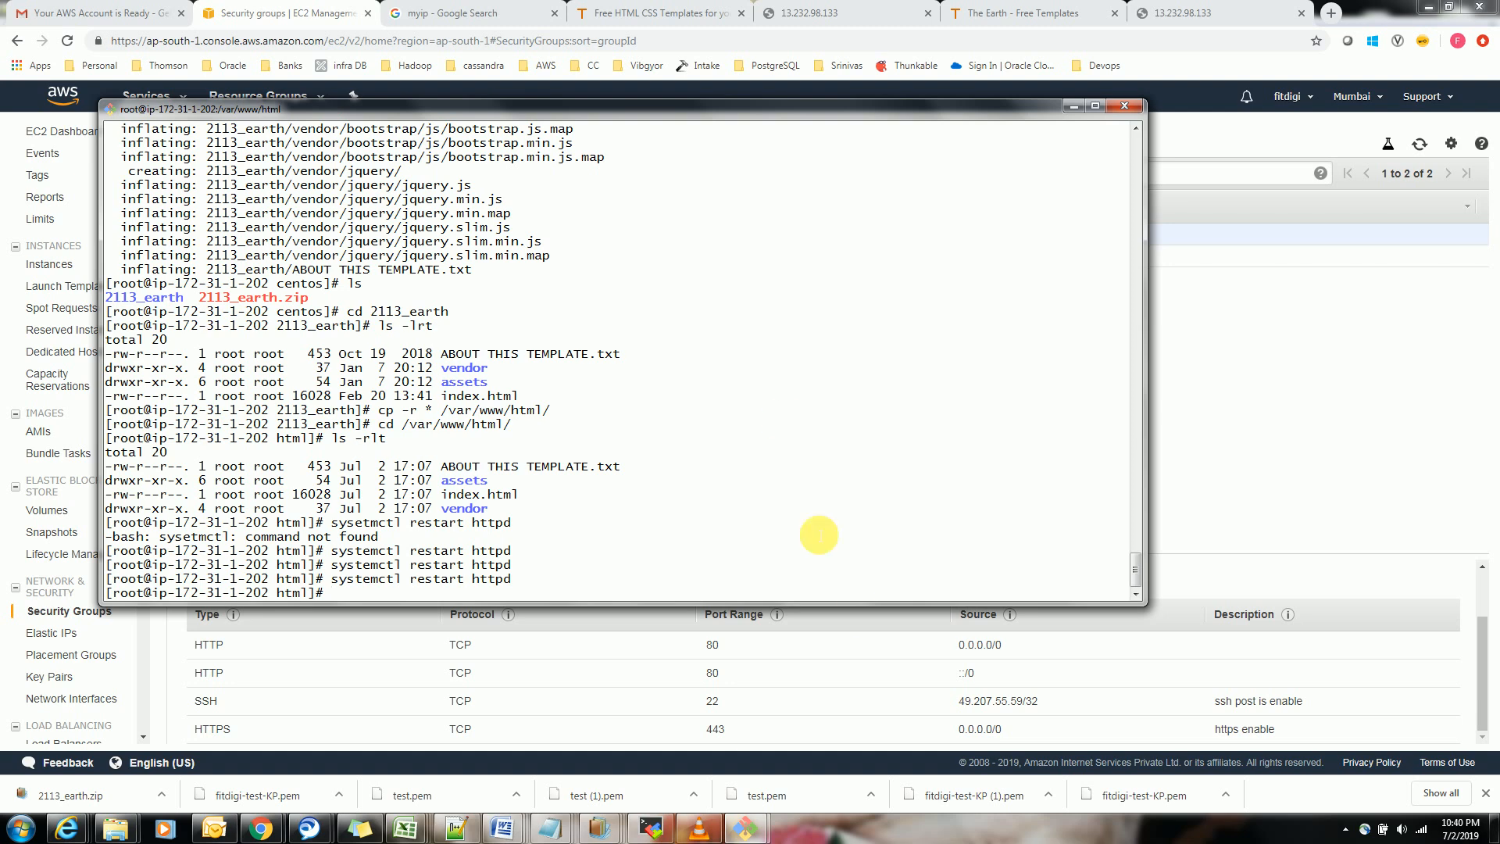
click(825, 10)
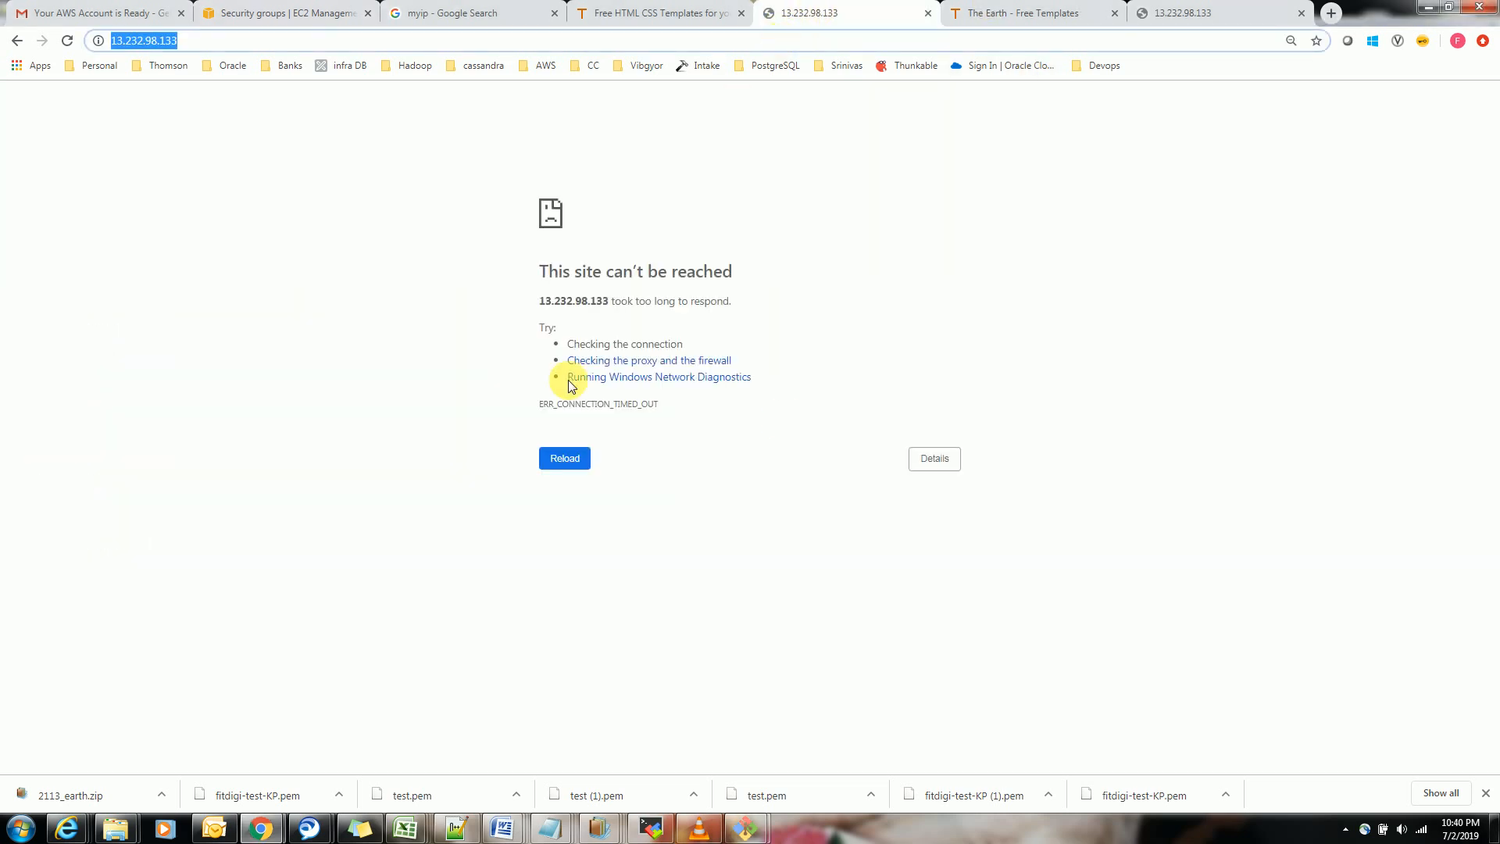
click(566, 458)
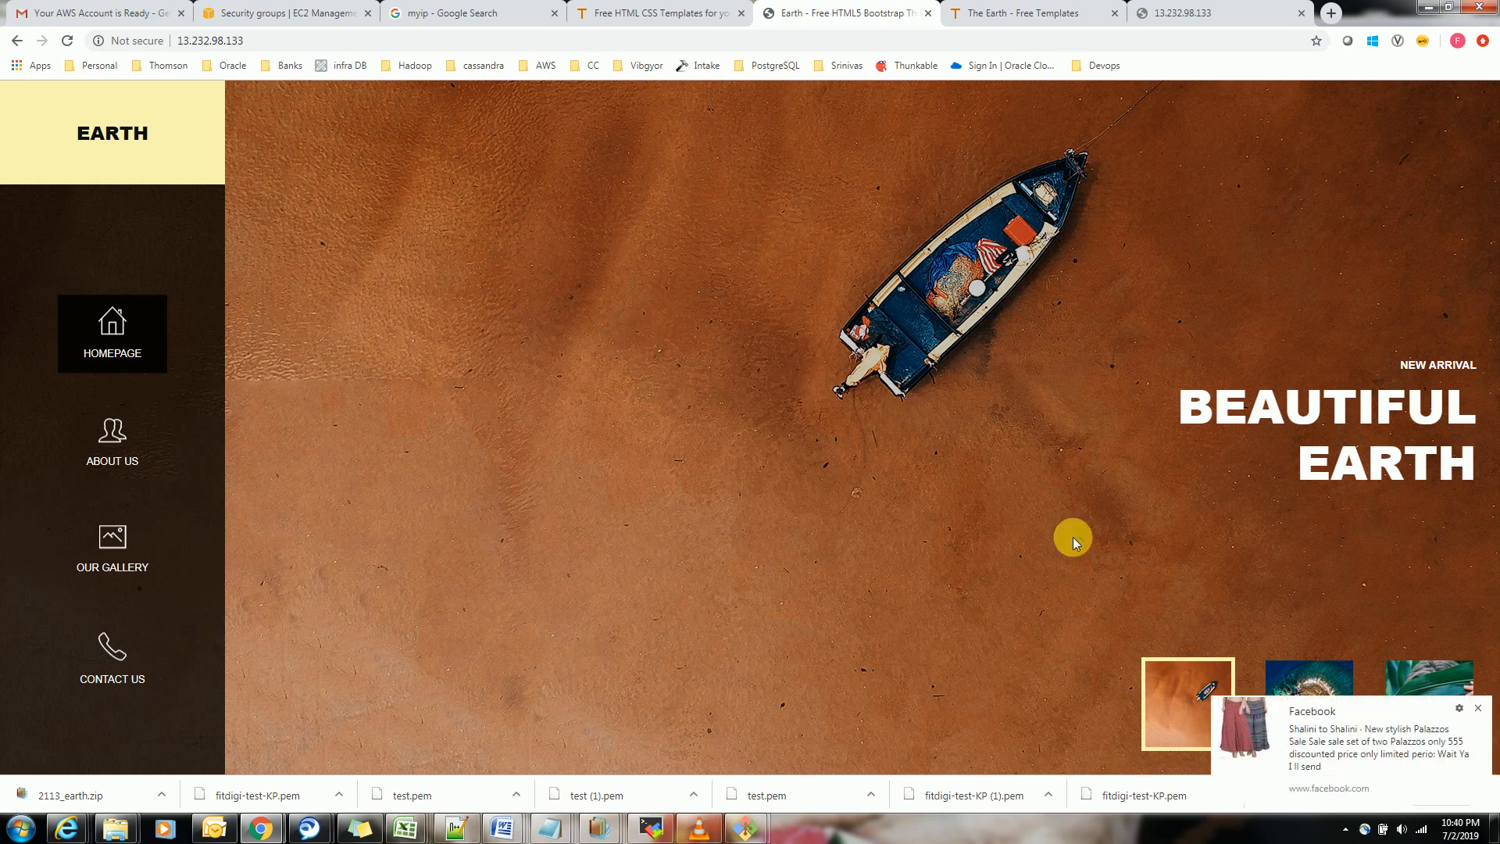
click(1478, 708)
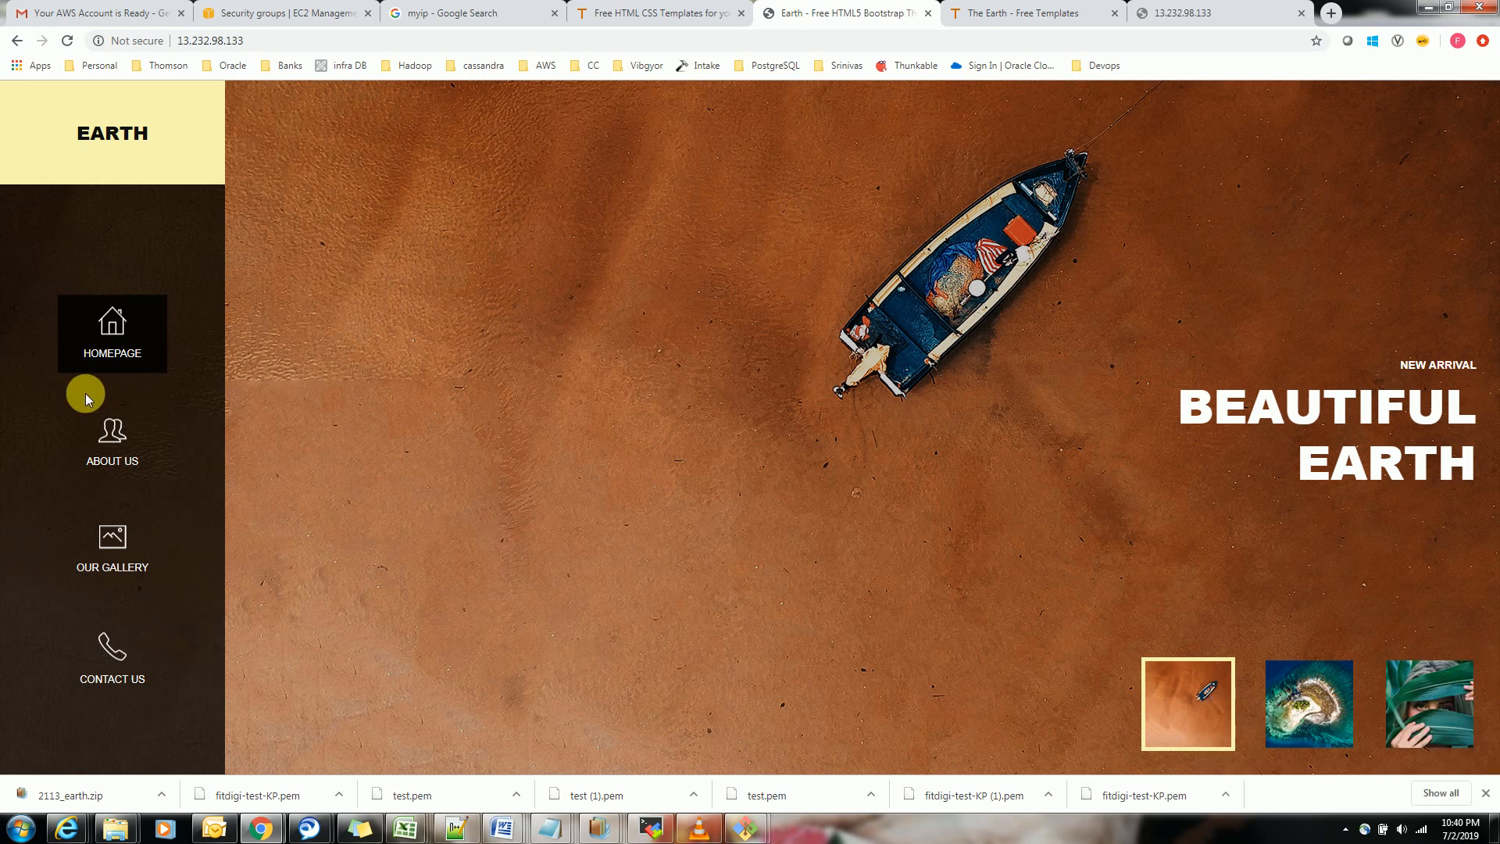
Return to the EC2 console, delete the HTTPS inbound rule on port 443 from fitdigi-test-SG and save the rules
click(262, 830)
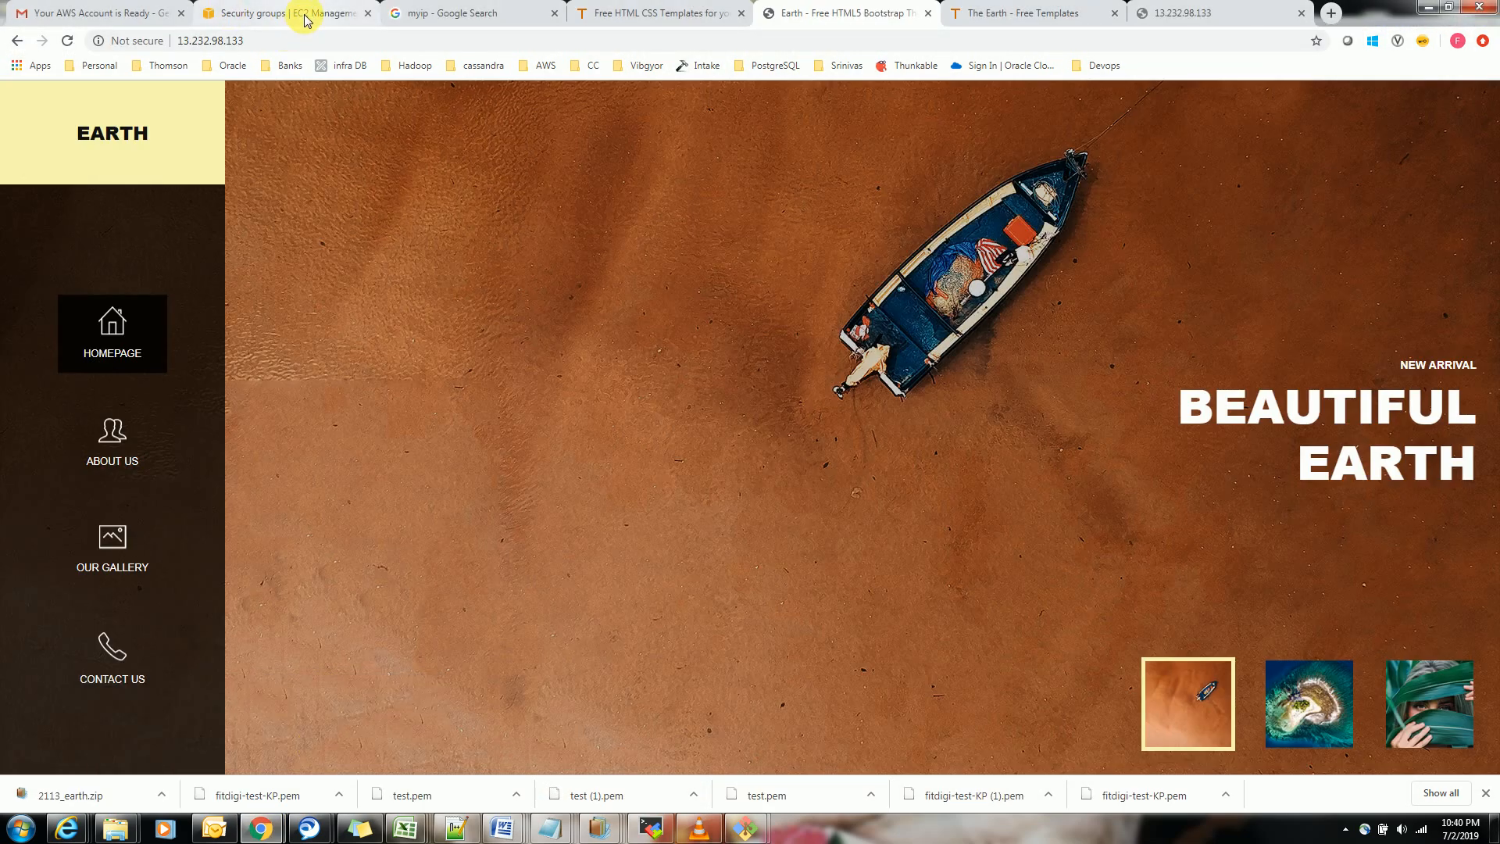
click(282, 13)
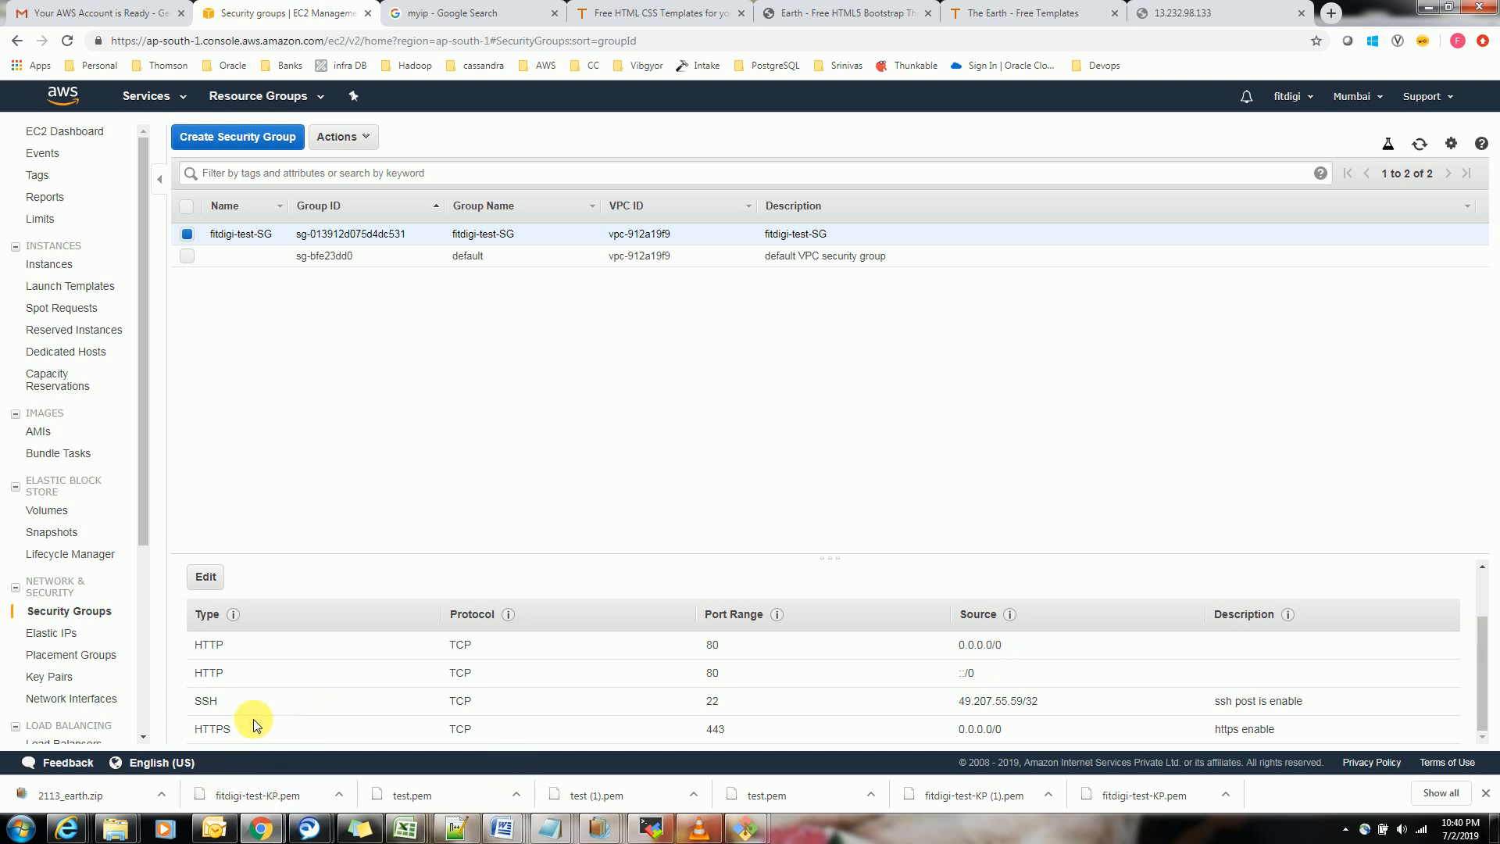
click(212, 577)
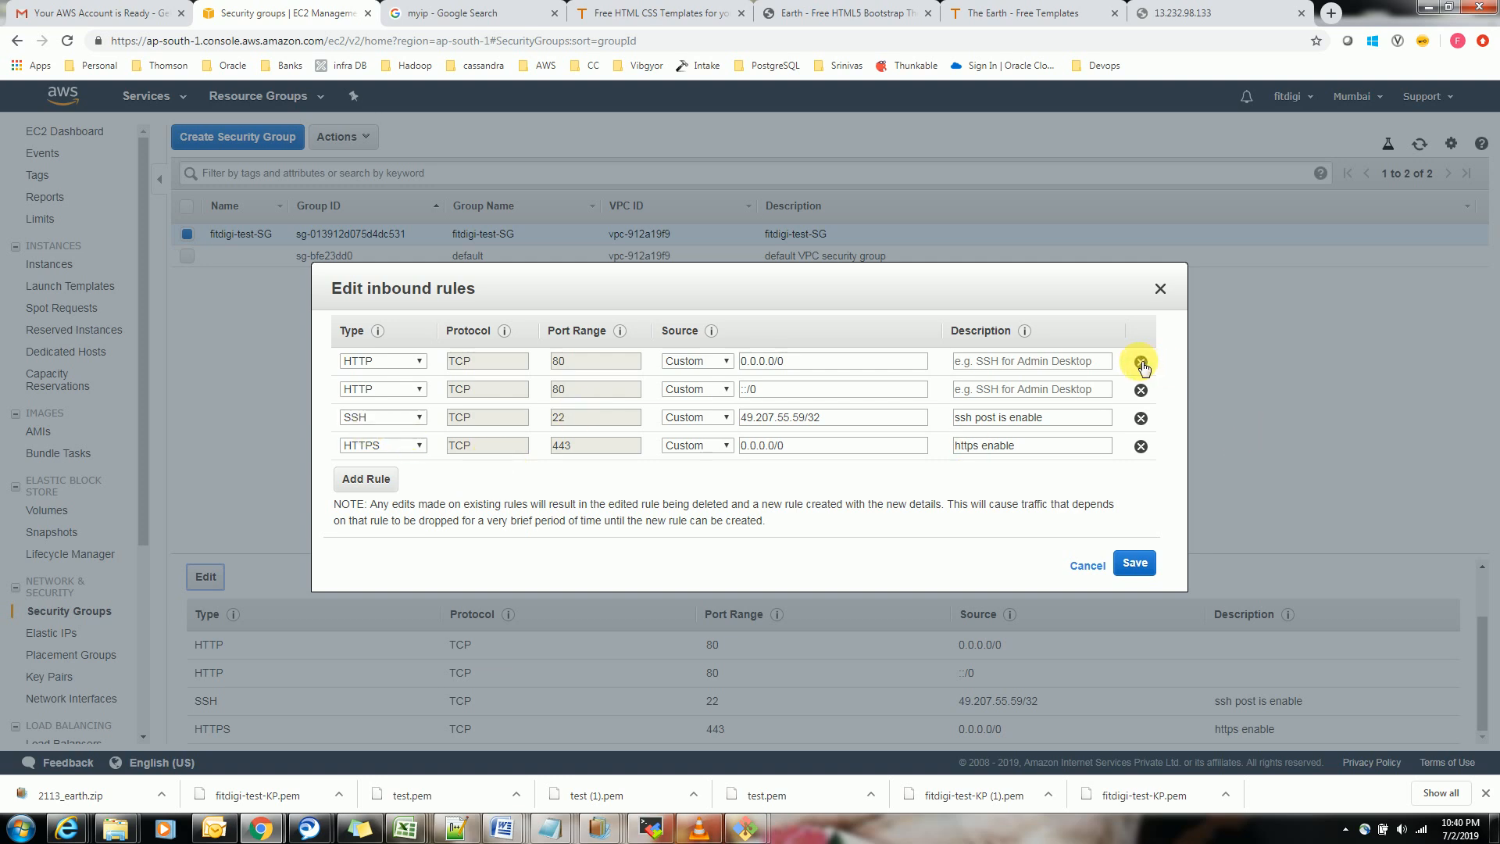
click(1141, 446)
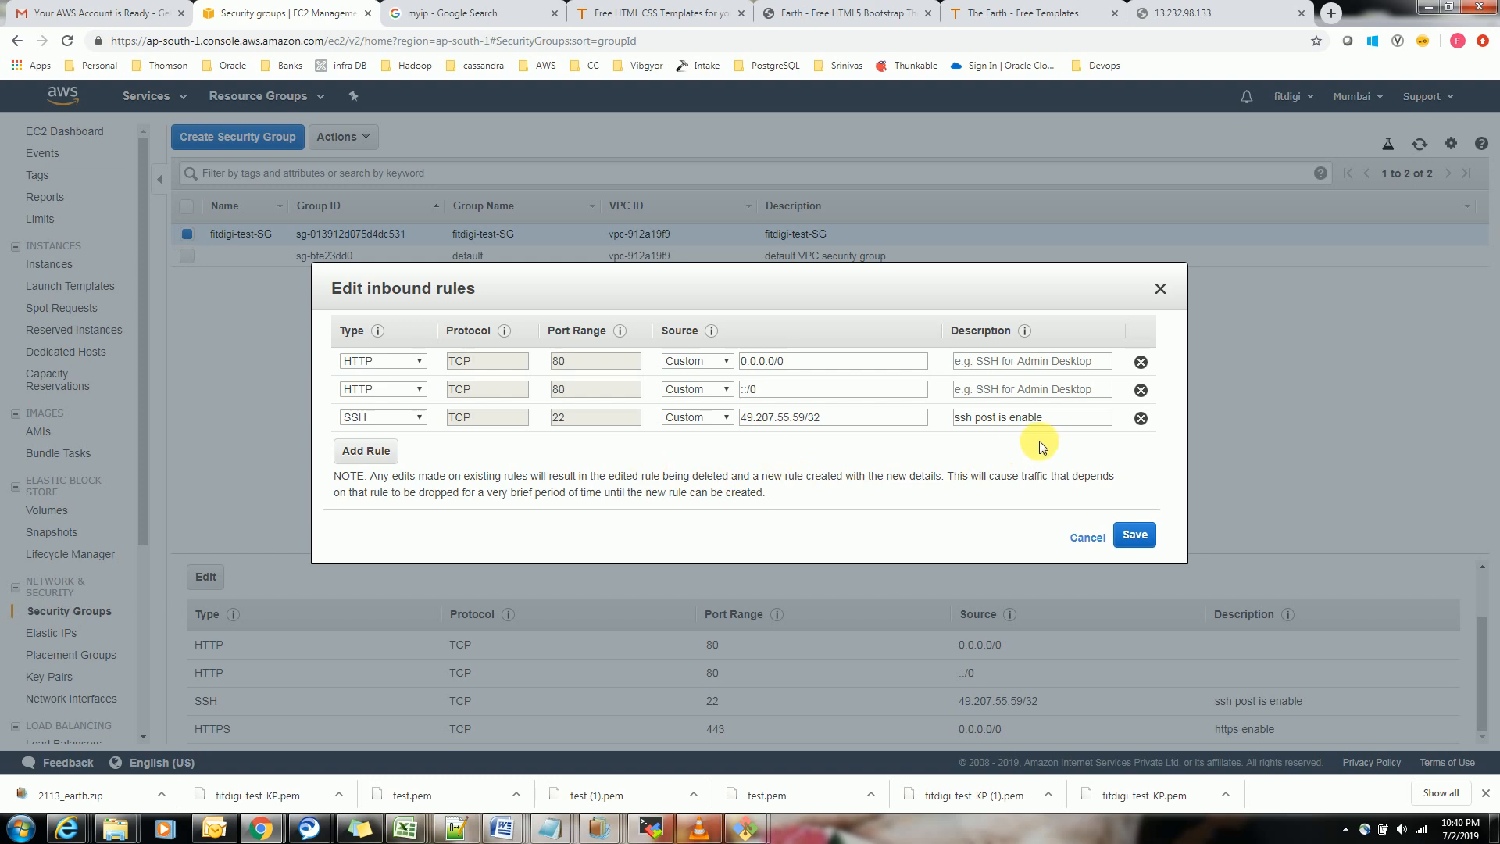
click(1141, 536)
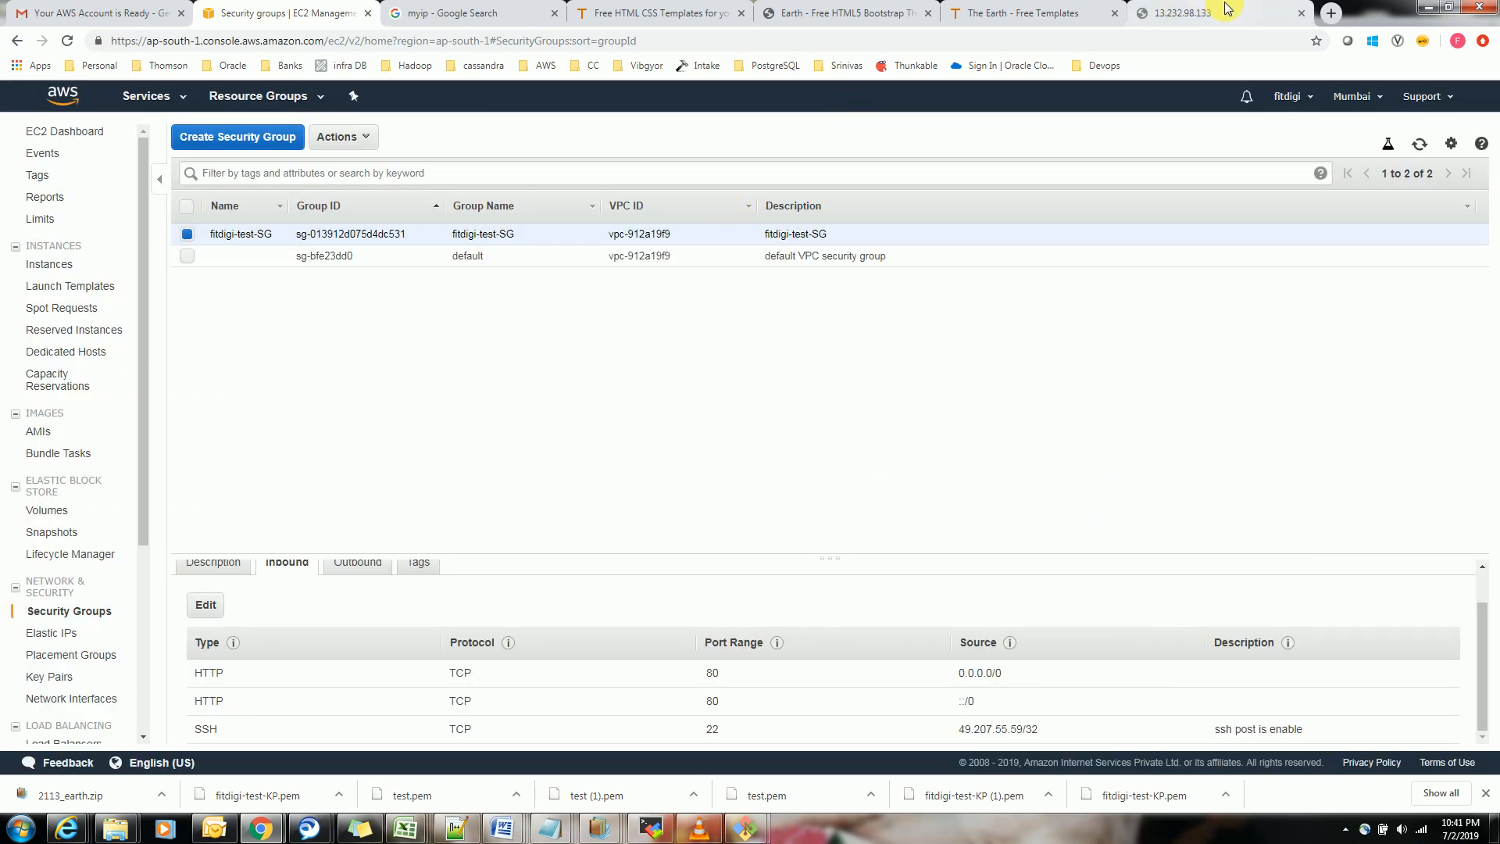
Reload the 13.232.98.133 page in the browser to check the hosted Earth site, and minimise the server shell window
click(1196, 14)
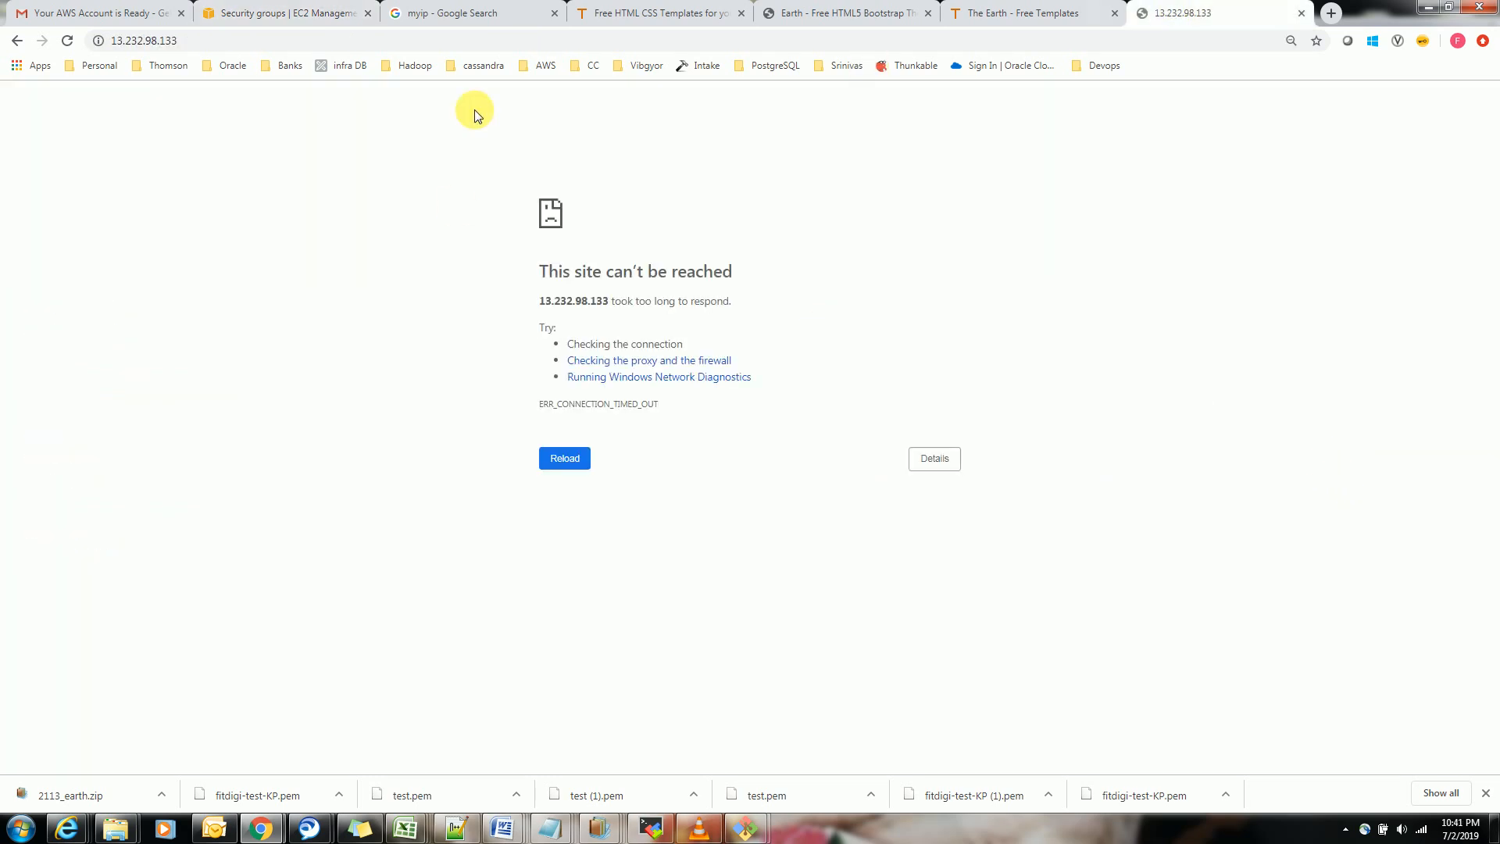
click(579, 463)
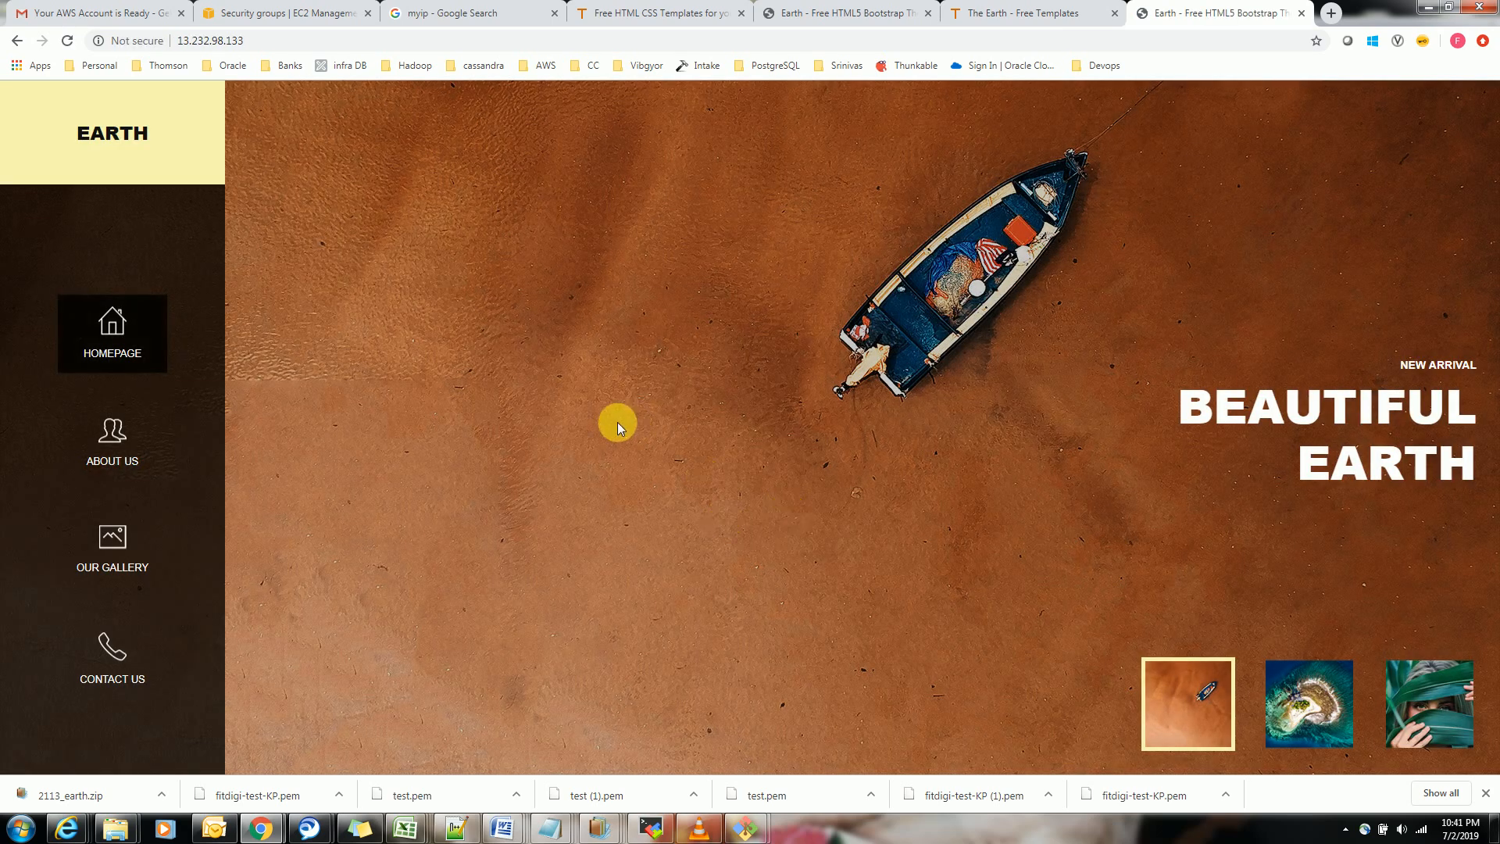
key(alt+Tab)
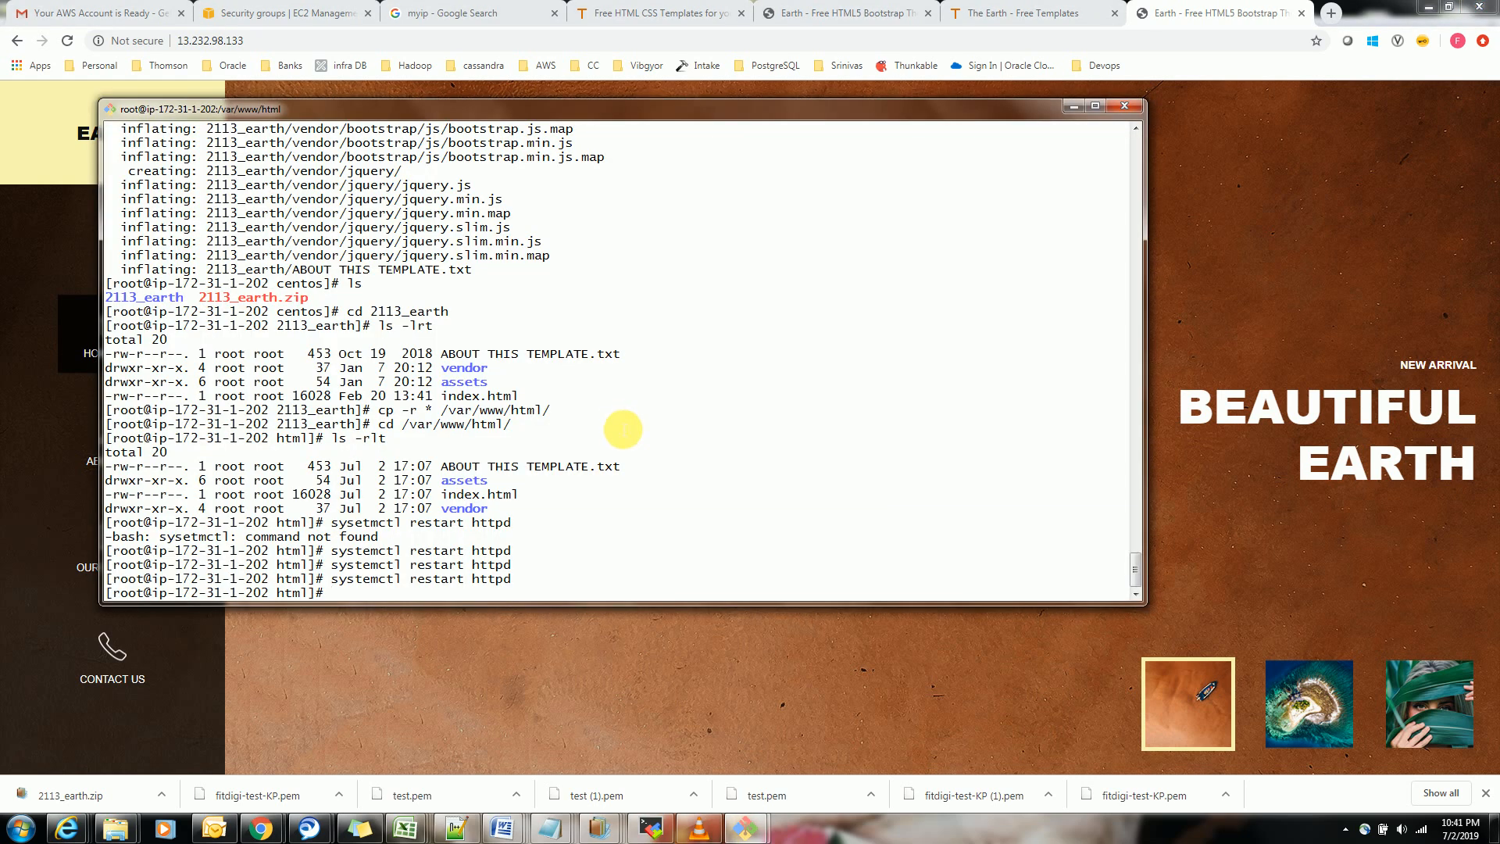
click(1072, 106)
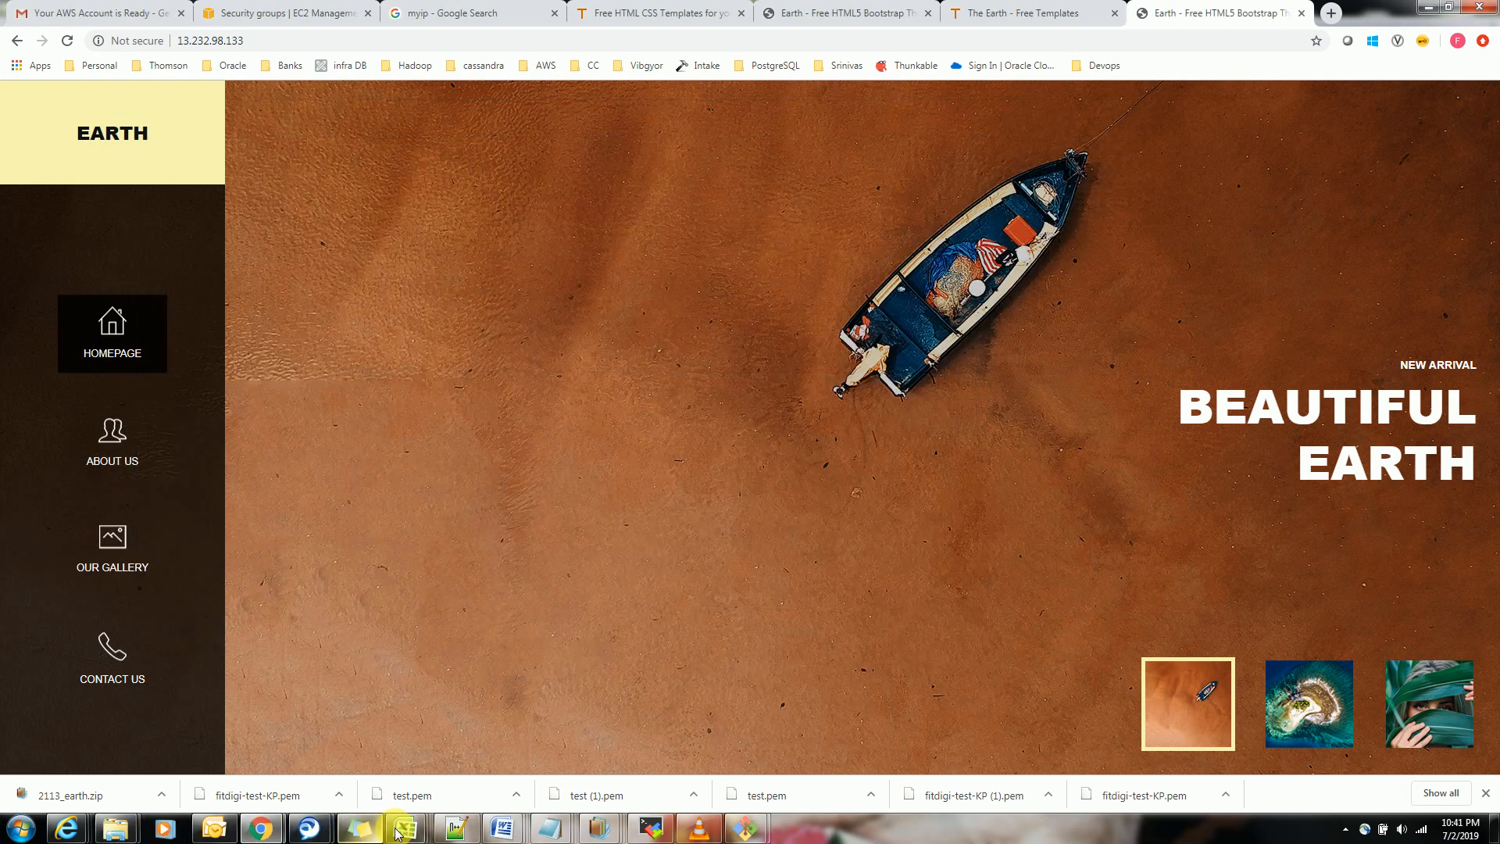
Switch to Notepad++ and review the launch notes covering key pair, security group, instance settings and services
click(455, 829)
click(377, 660)
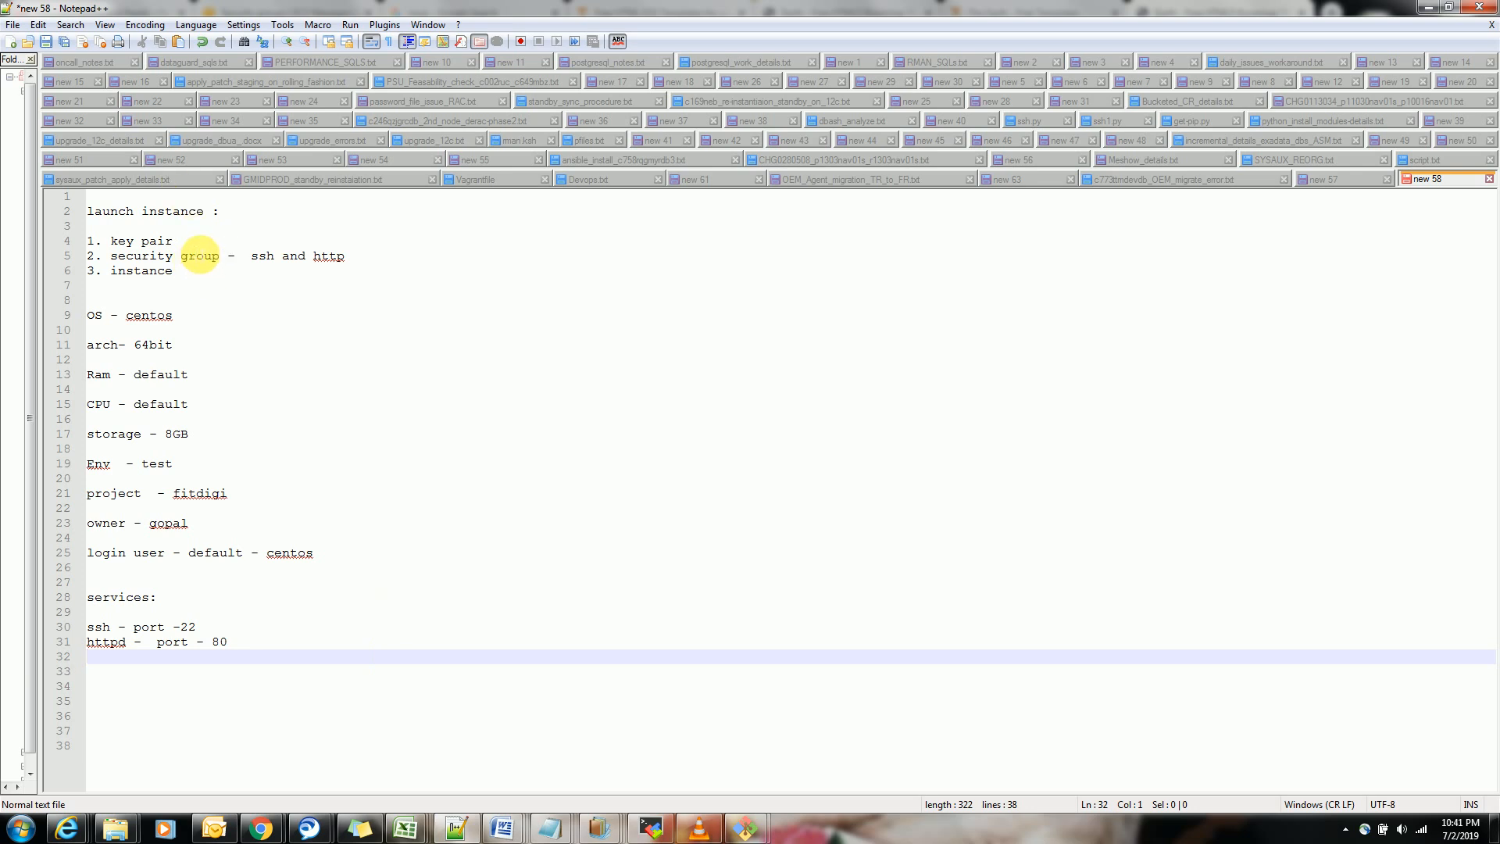
drag(112, 242, 172, 241)
drag(355, 257, 234, 258)
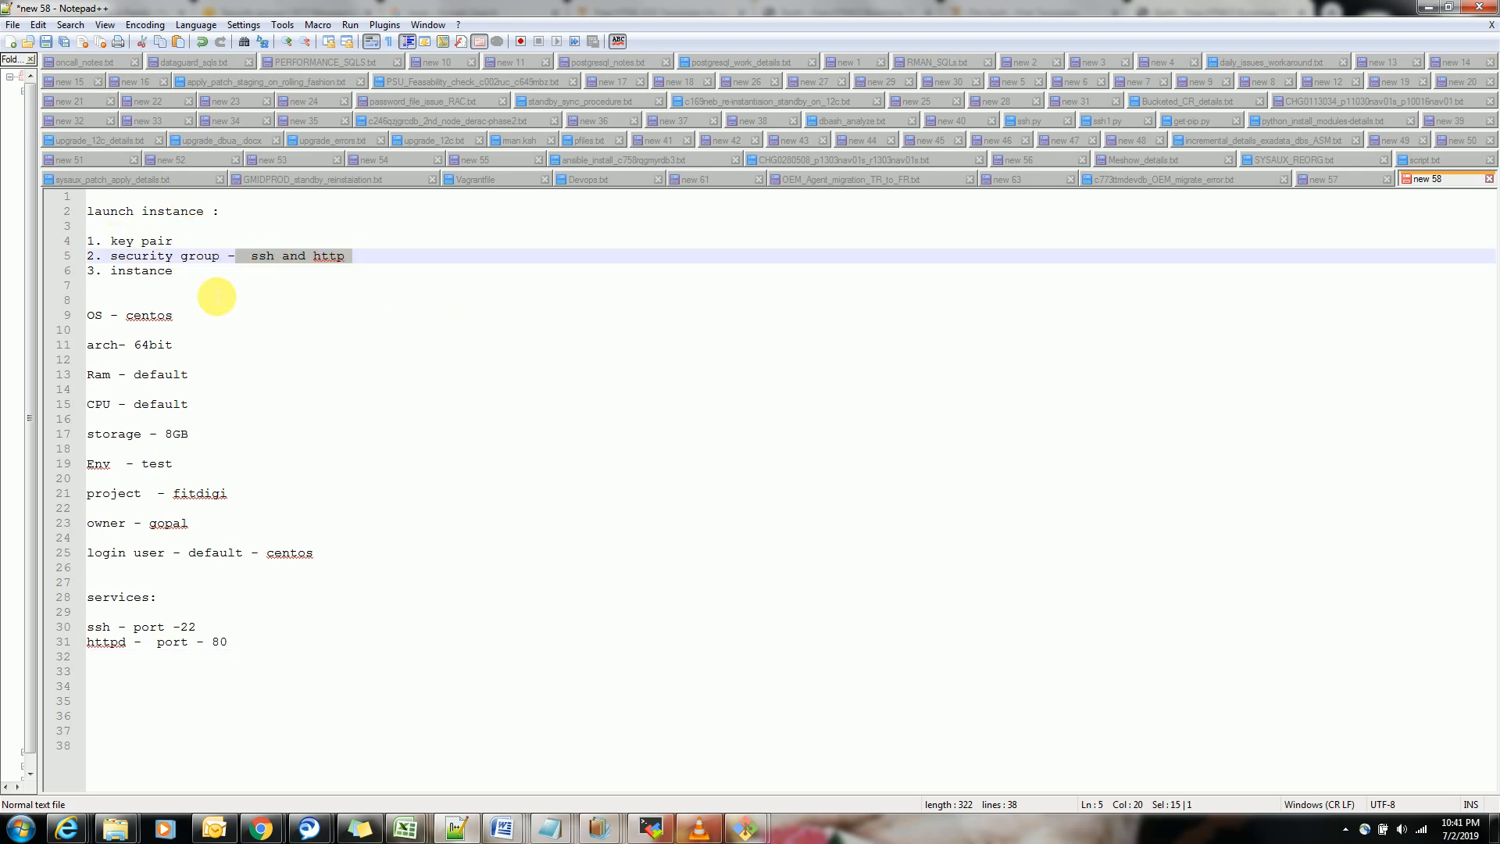
drag(378, 573, 90, 303)
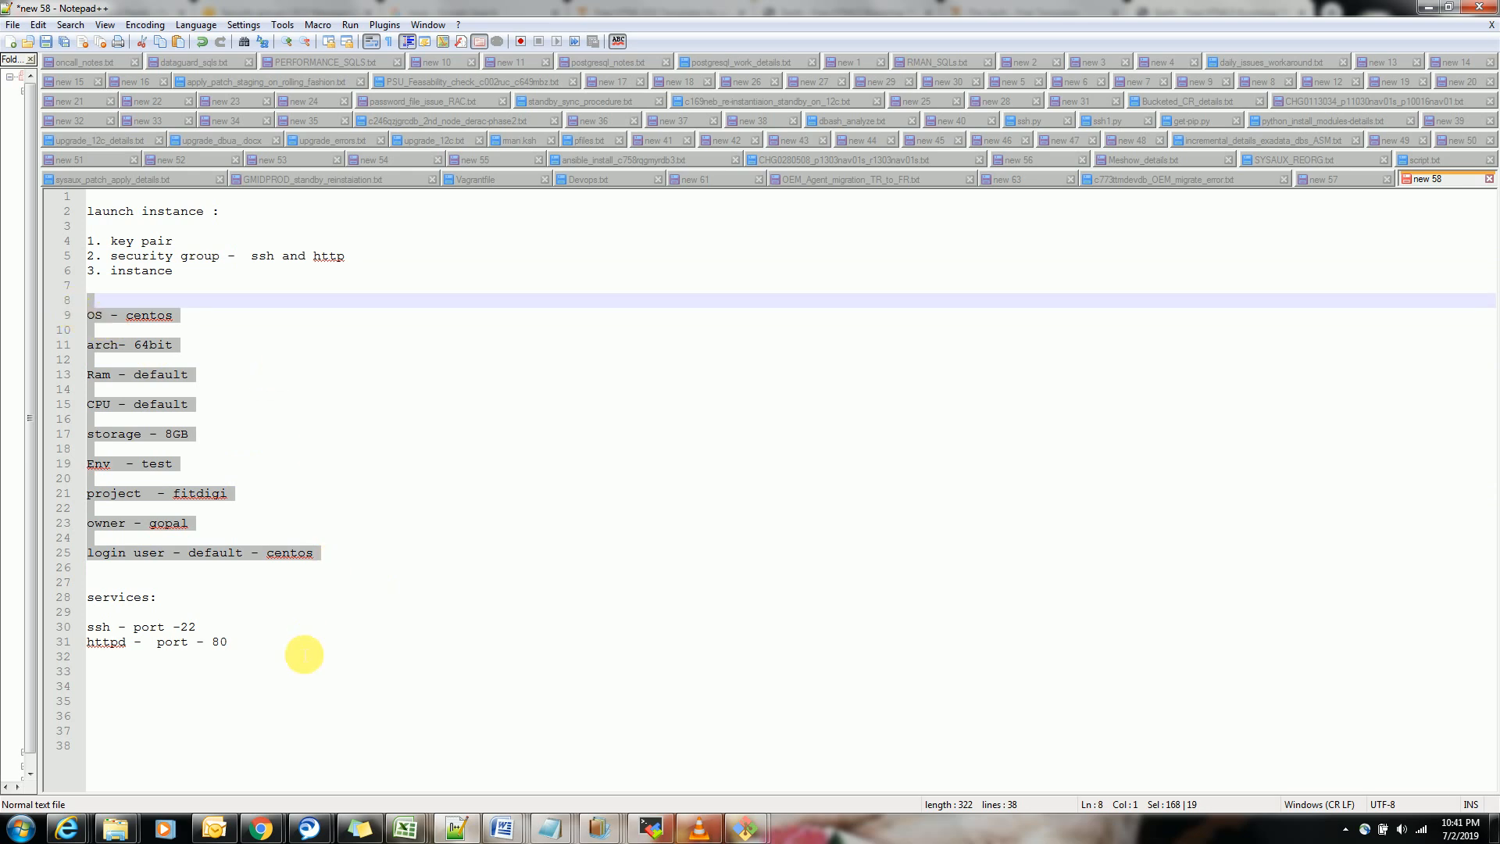
drag(298, 657, 91, 601)
Add a ### line and the note "we upload the web page .." below the services list in the notes
click(341, 658)
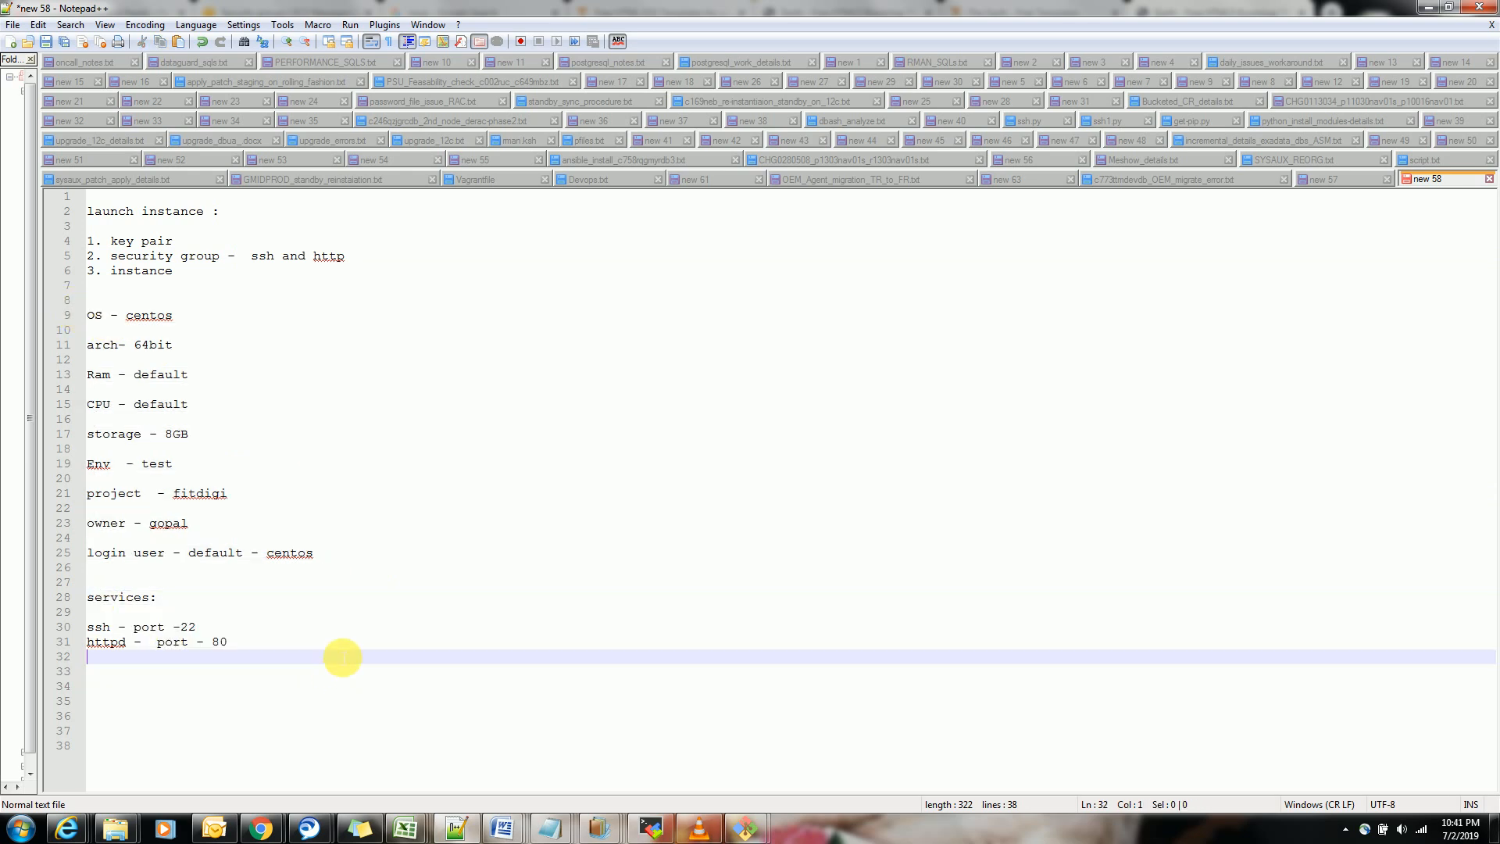
key(Return)
key(Return)
text(###)
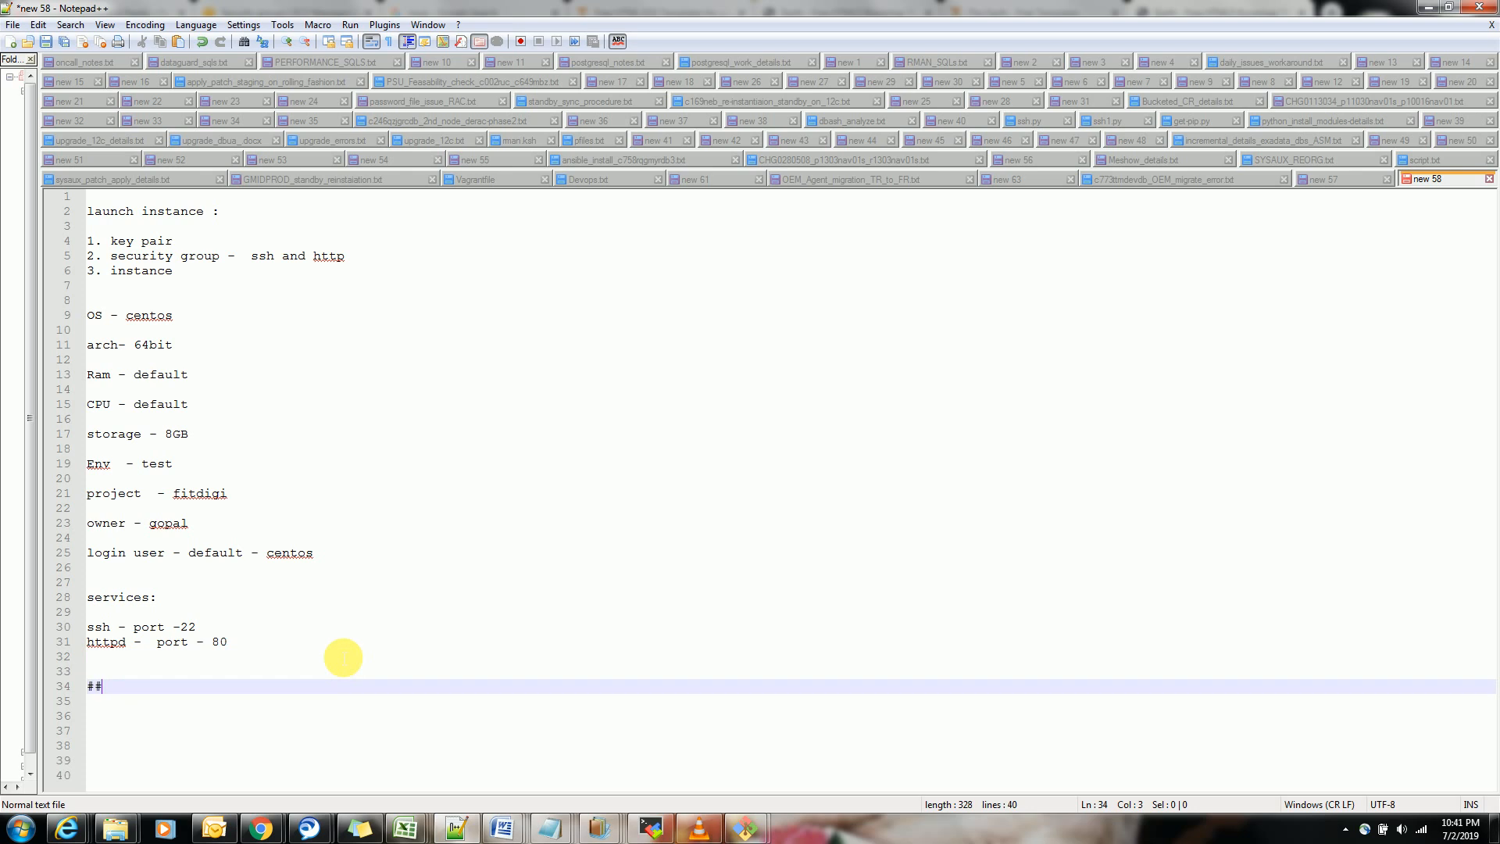
key(Return)
key(Return)
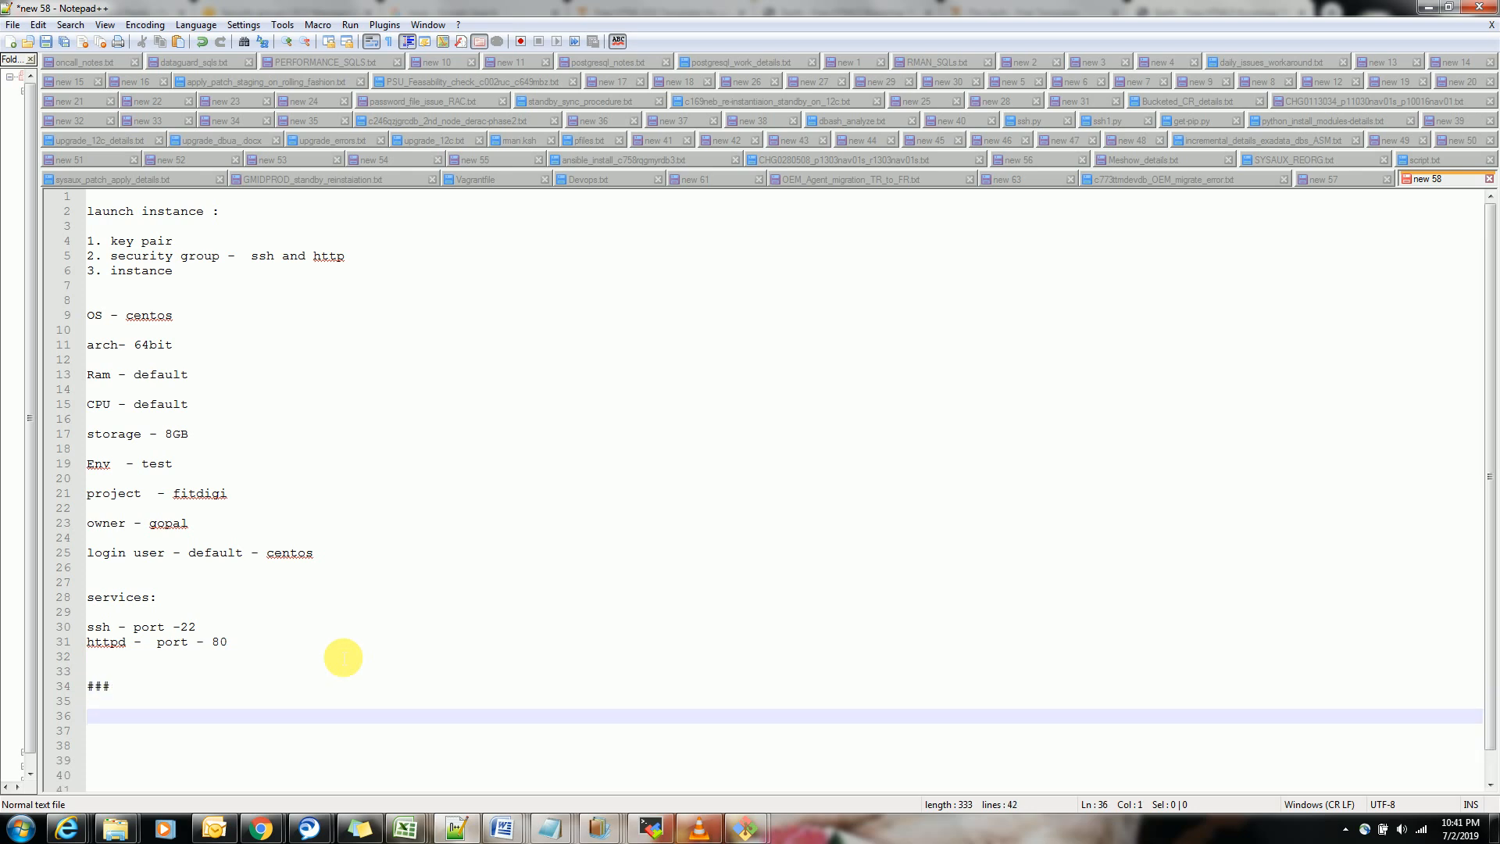
text(a)
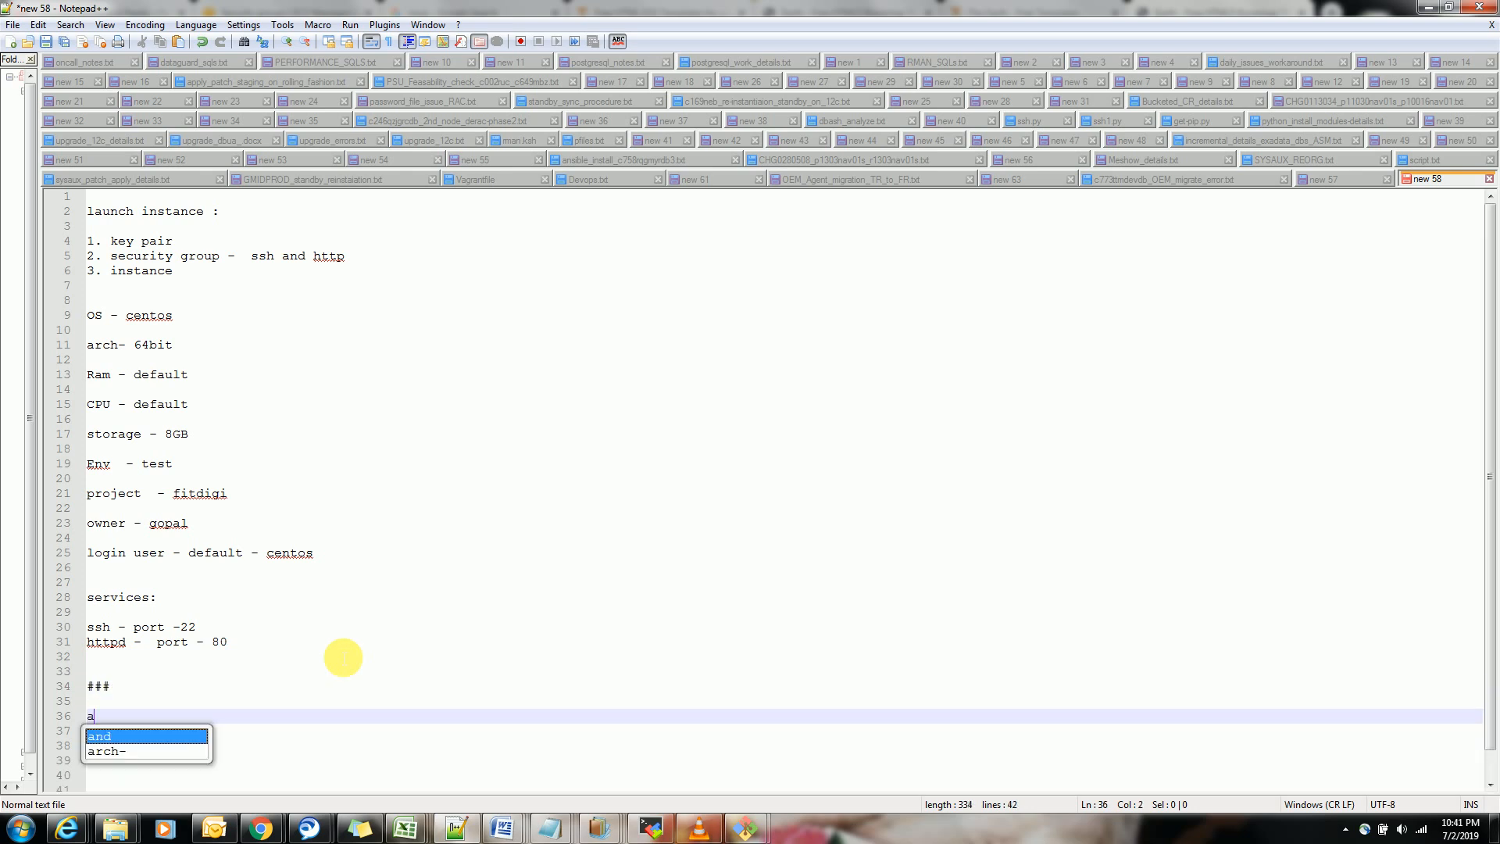
key(BackSpace)
key(BackSpace)
text(we )
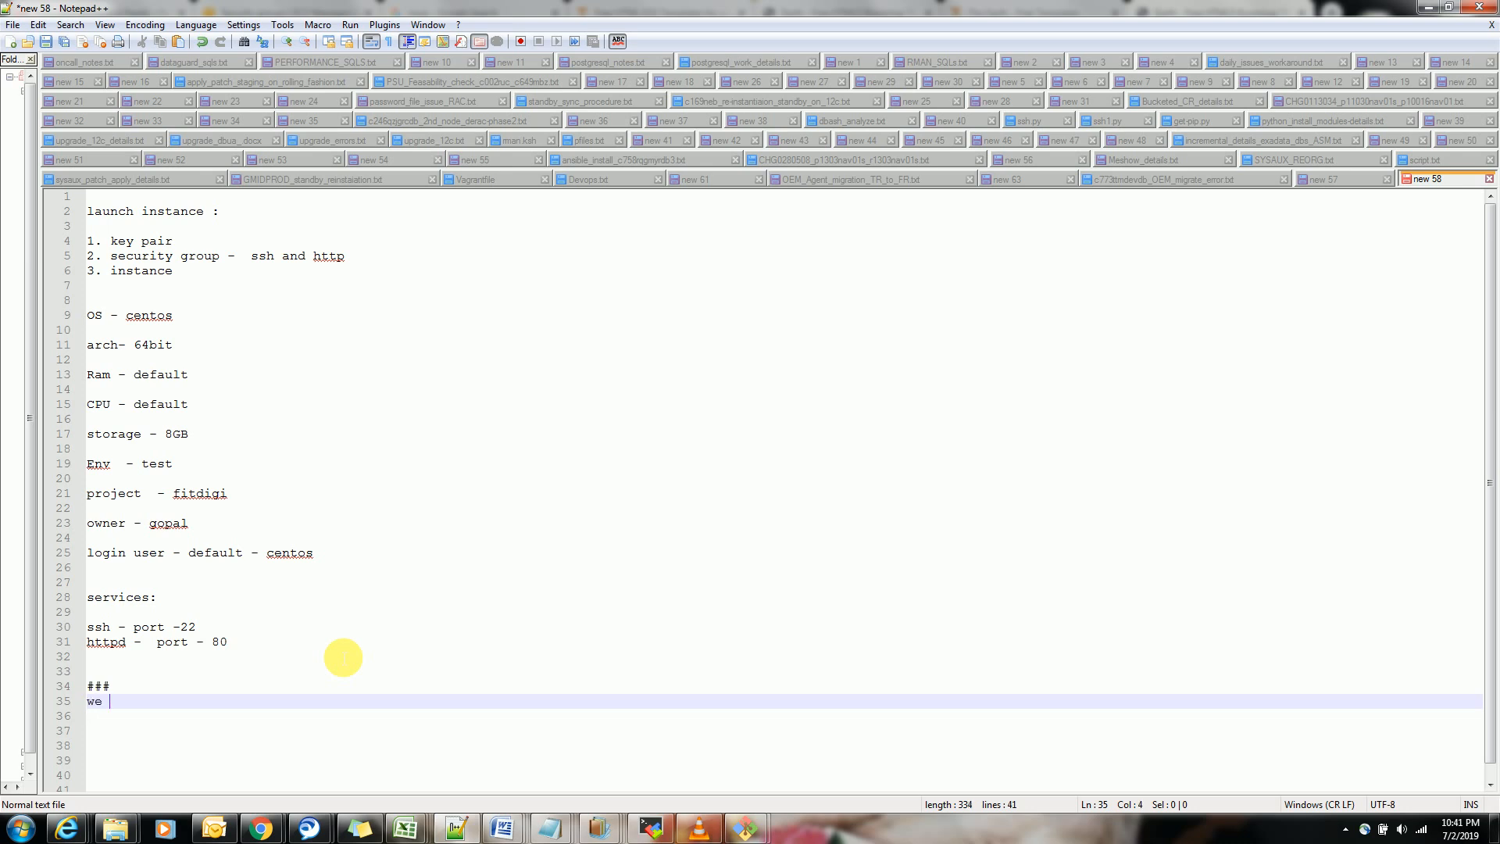
text(upload th)
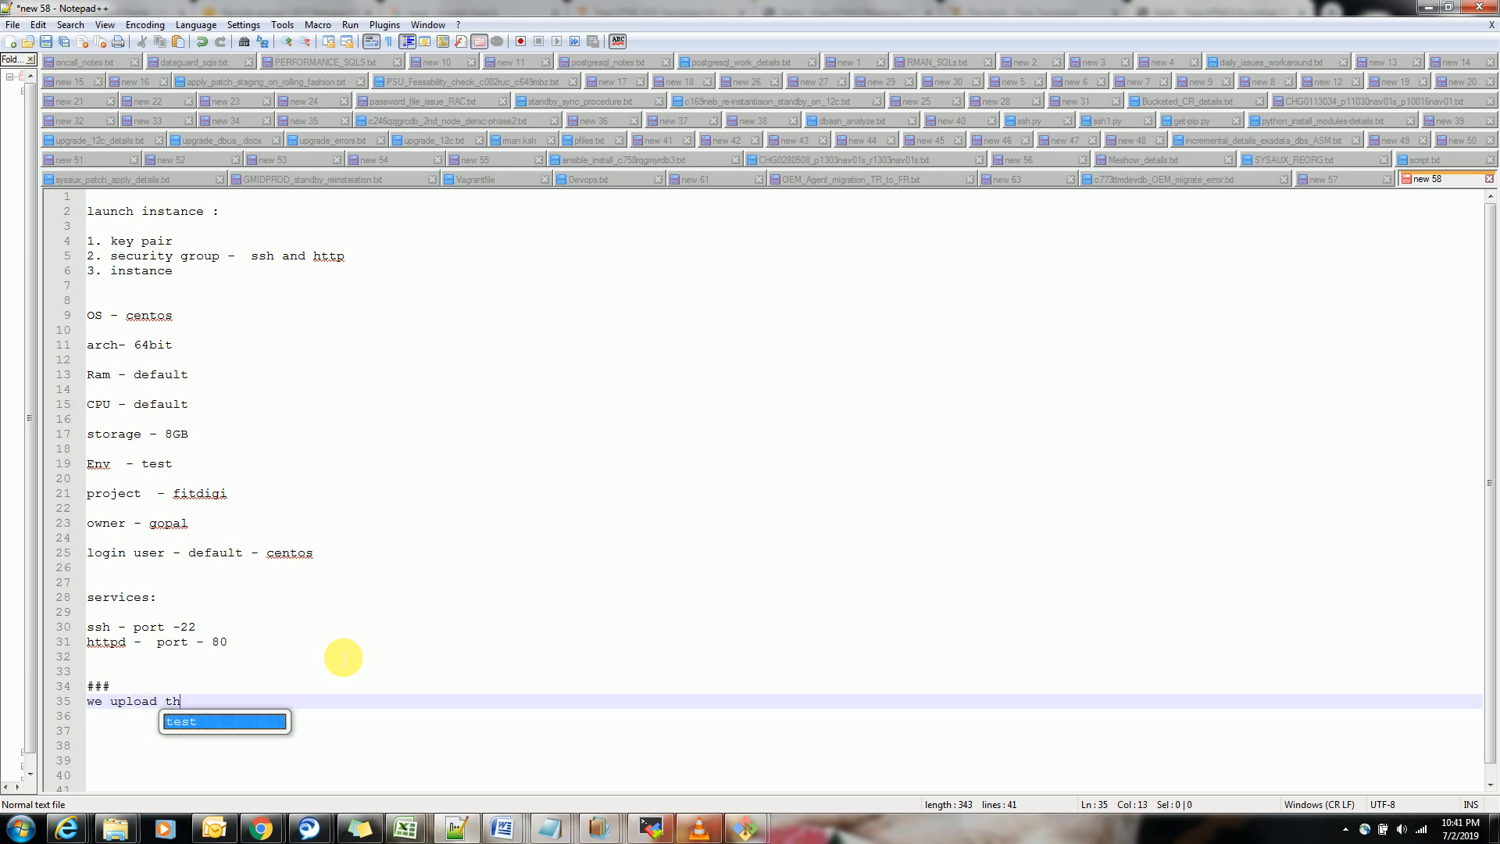
text(e web p)
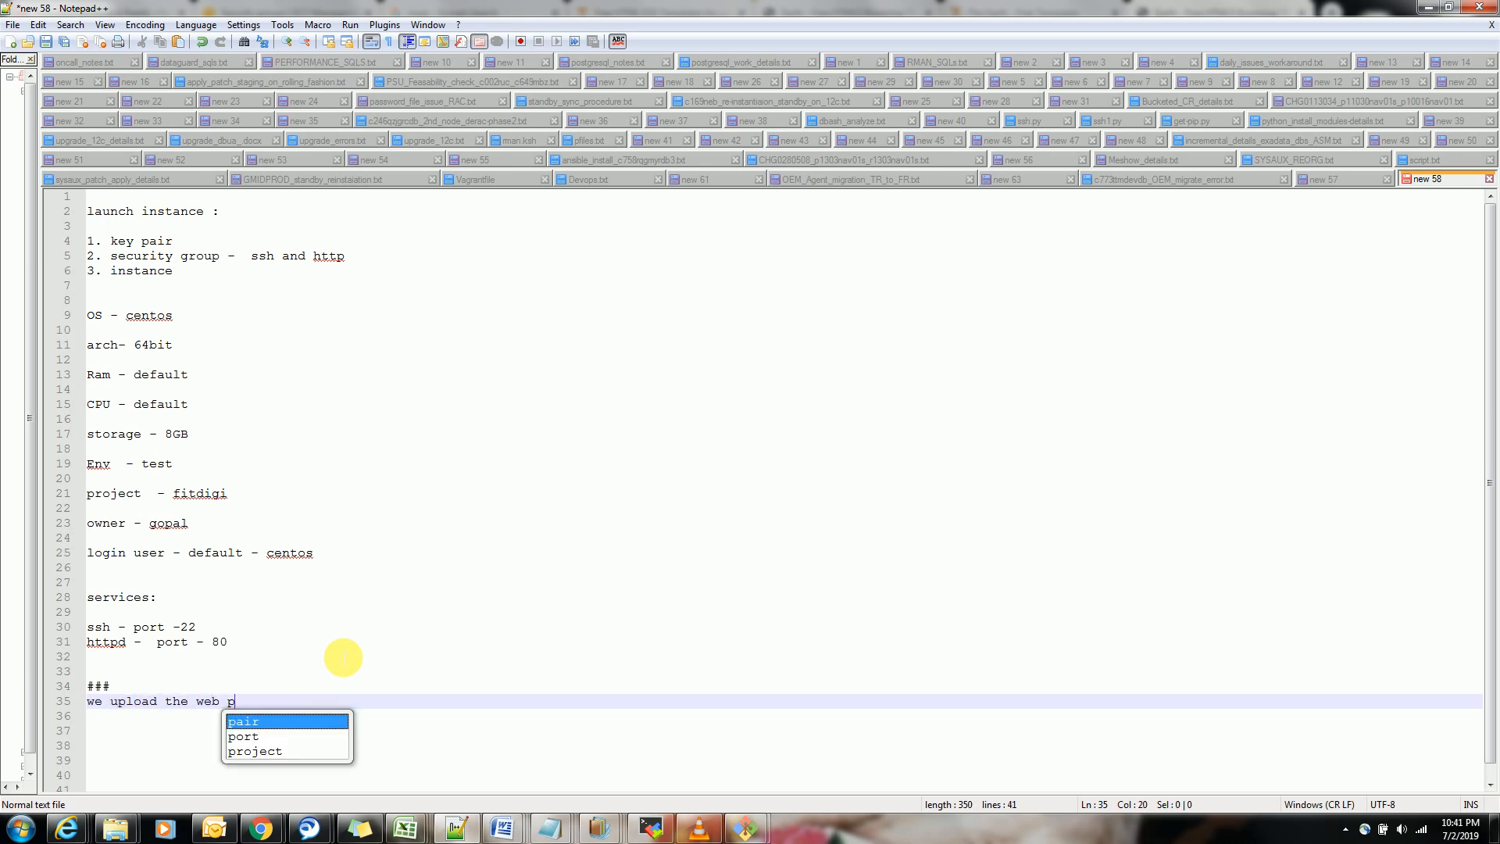
text(age ...)
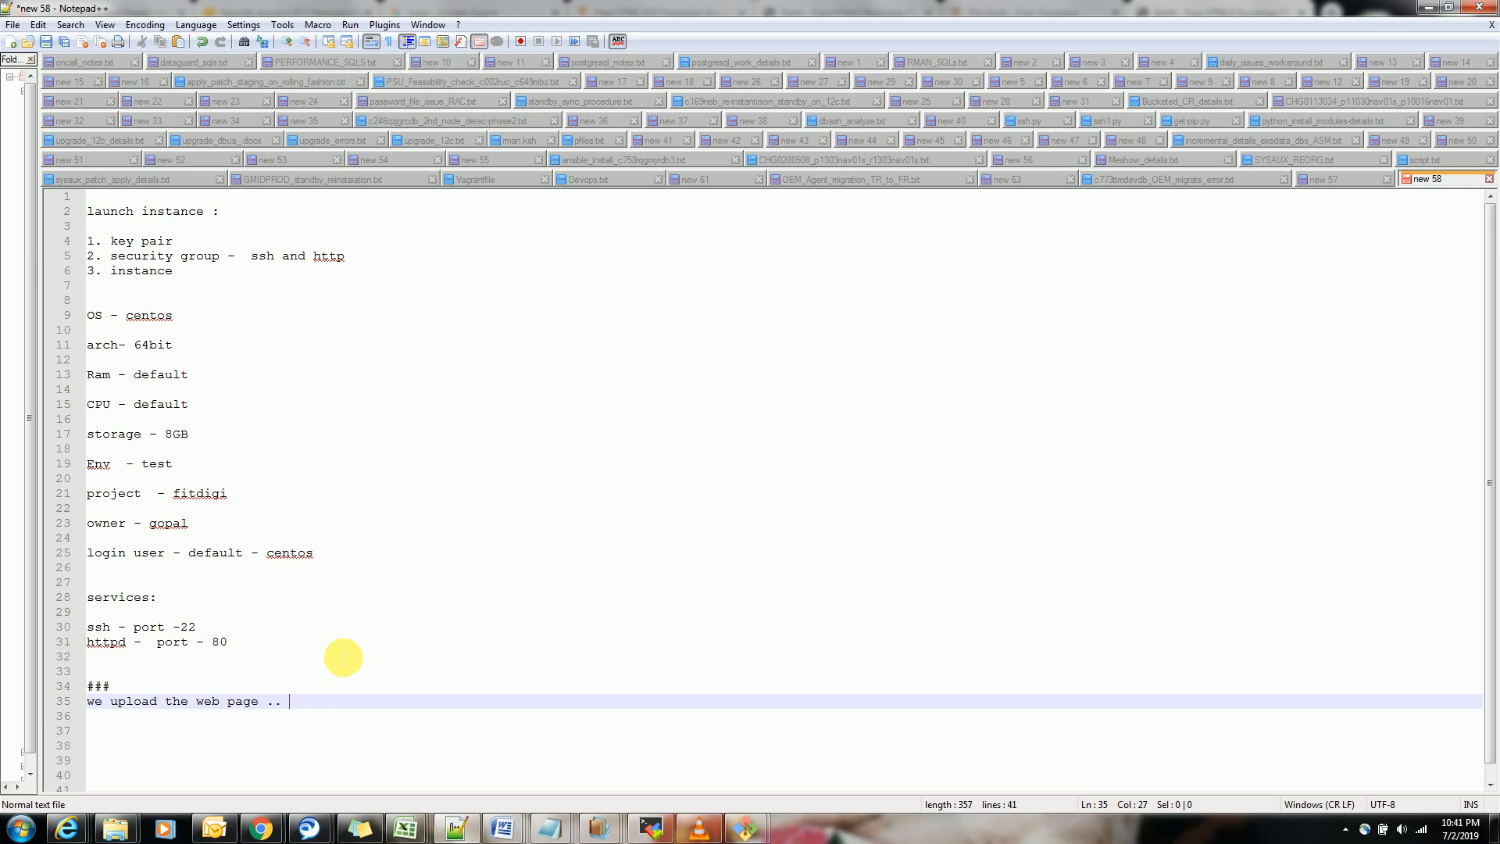